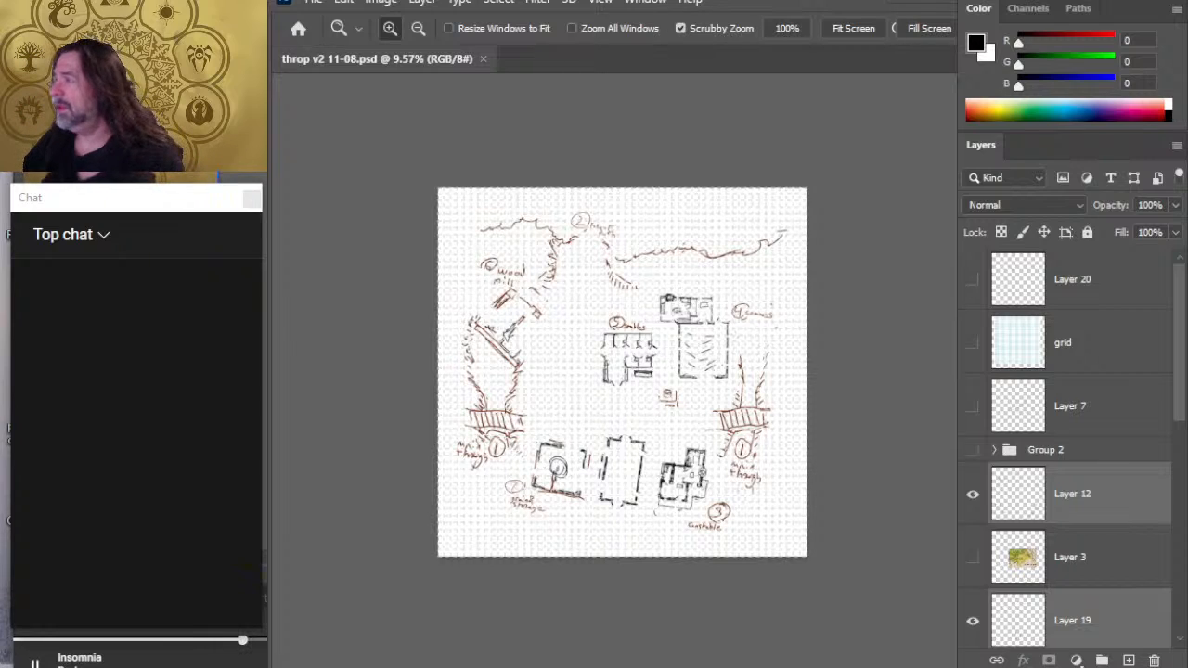
- Move Layer 3 above Group 2, and put the sketch layers from Layer 12 through Layer 10 into a new group
key(alt+Tab)
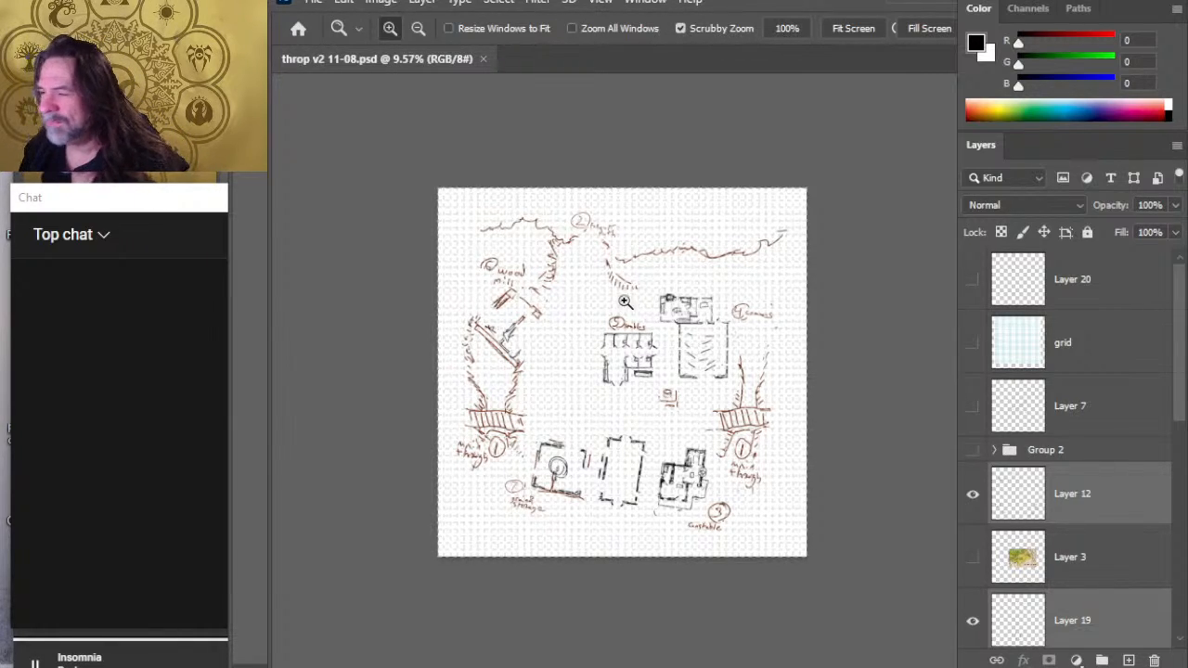
drag(581, 285, 694, 348)
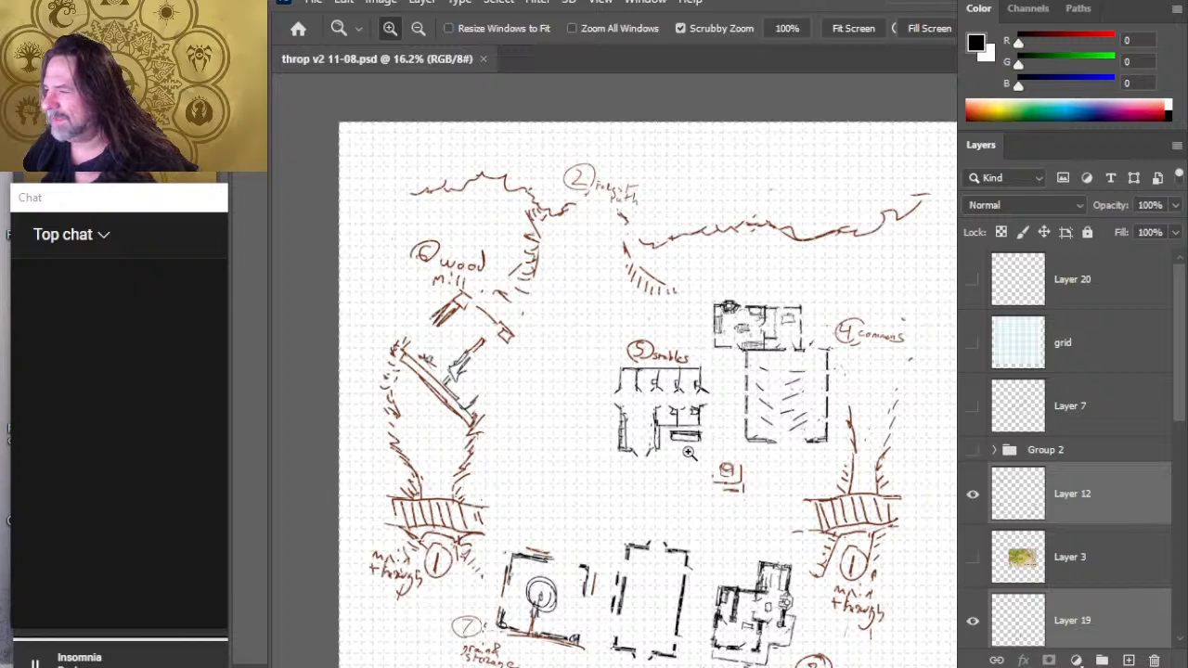
scroll(1039, 515, down, 2)
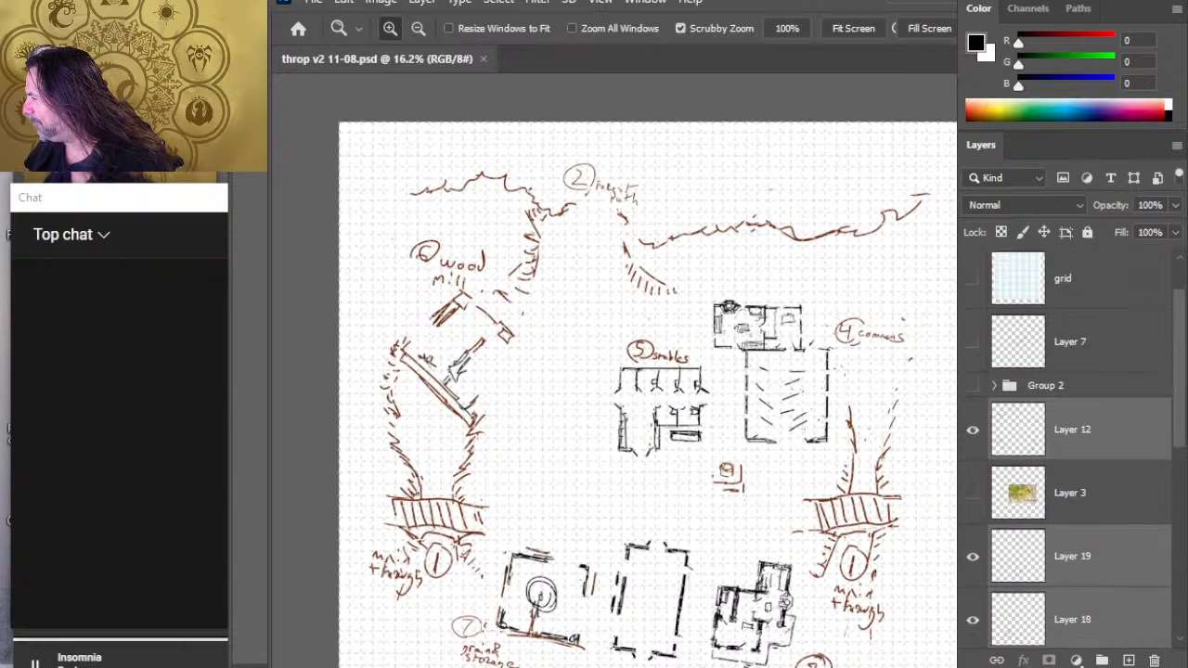
scroll(1039, 515, up, 2)
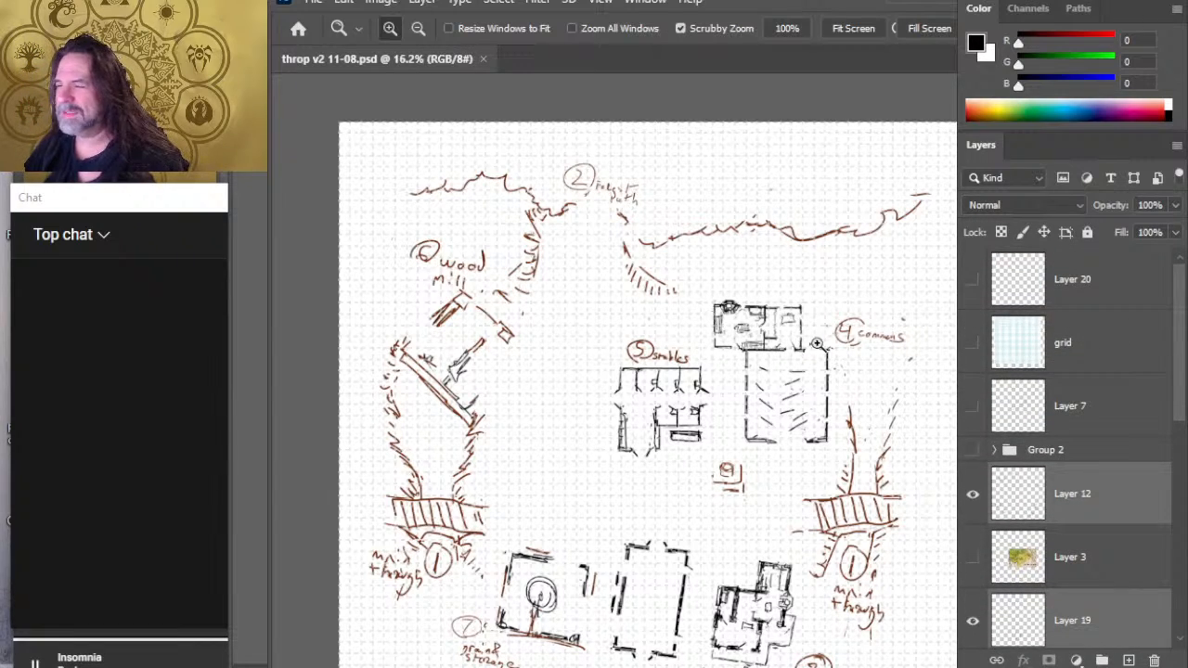
drag(1082, 573, 1067, 436)
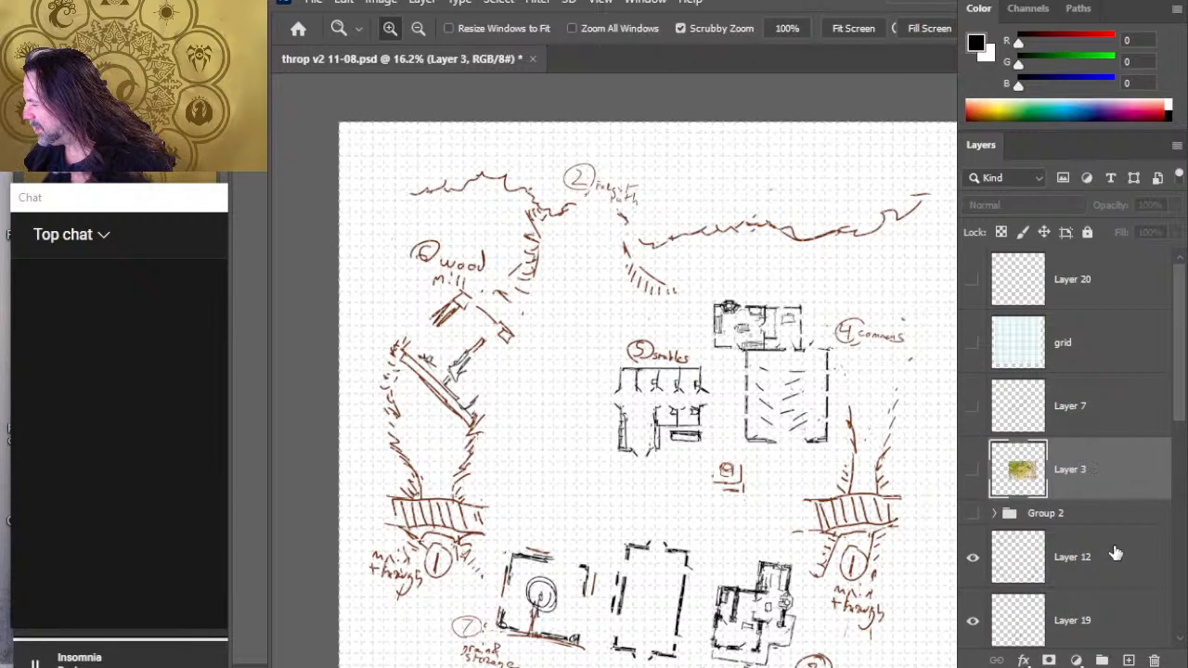
click(1113, 553)
drag(1178, 408, 1185, 613)
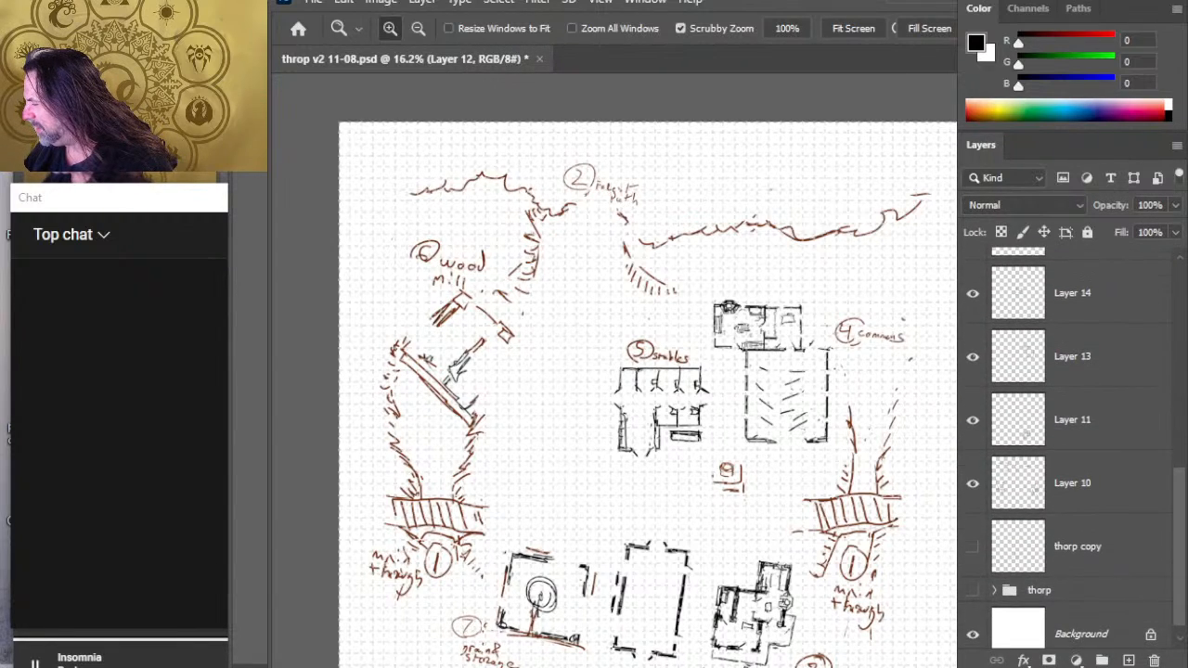
shift+click(1109, 496)
key(ctrl+g)
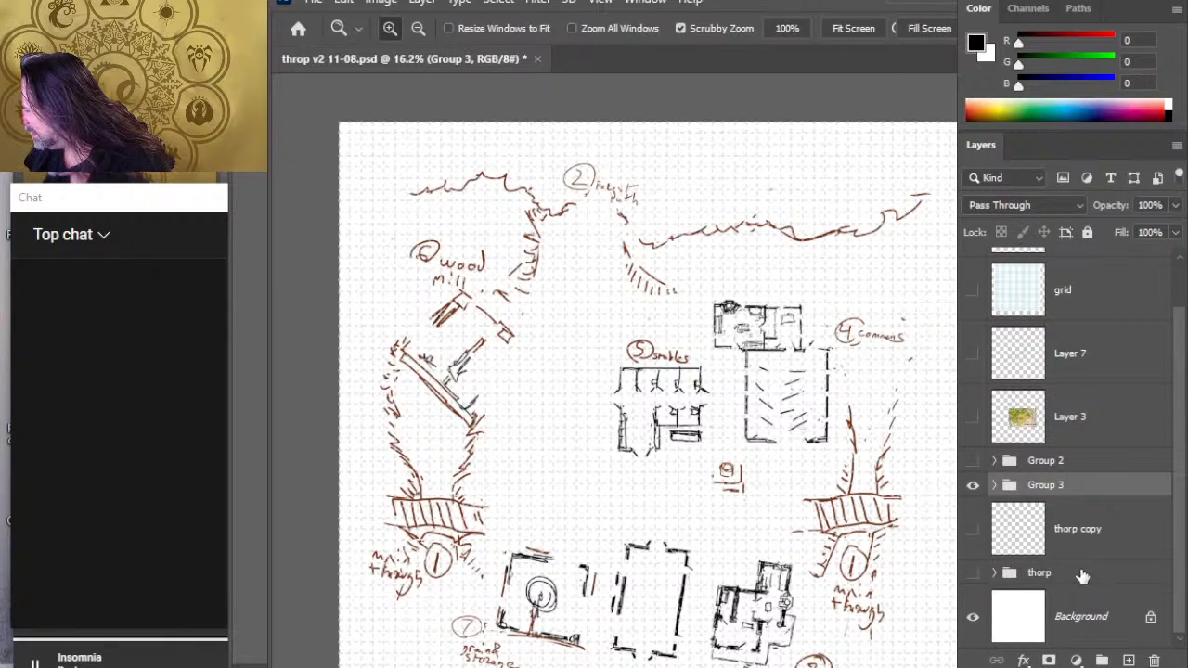
- Put the thorp copy layer into a new group and move the thorp group into it
click(1097, 548)
key(ctrl+g)
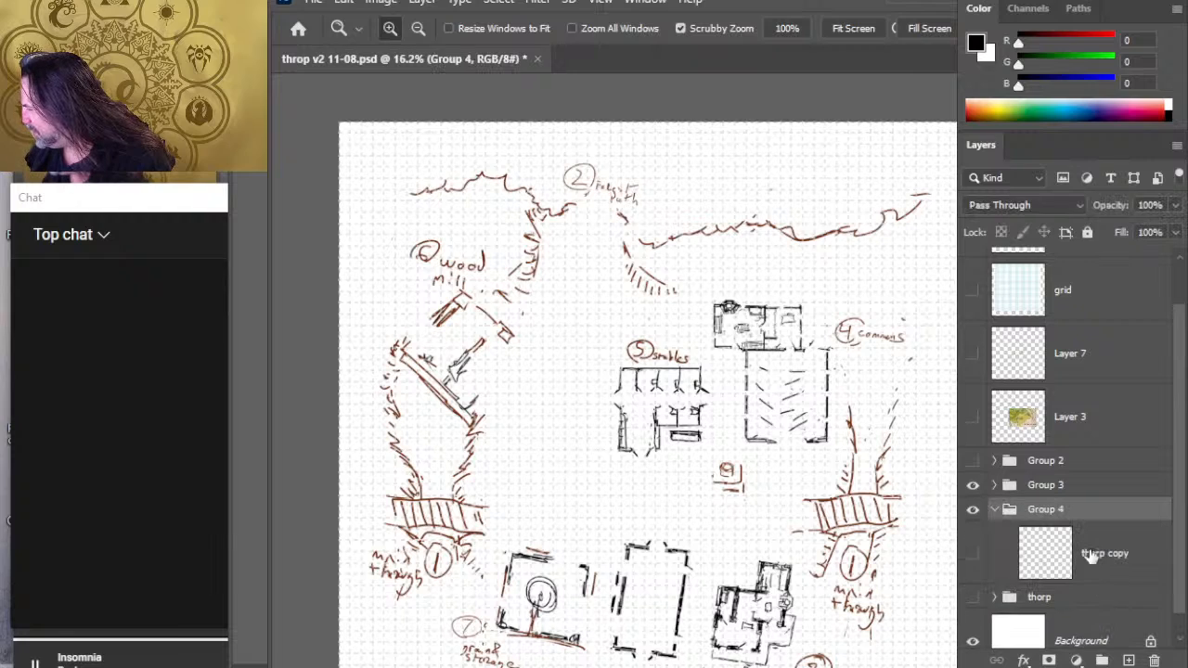
click(1111, 604)
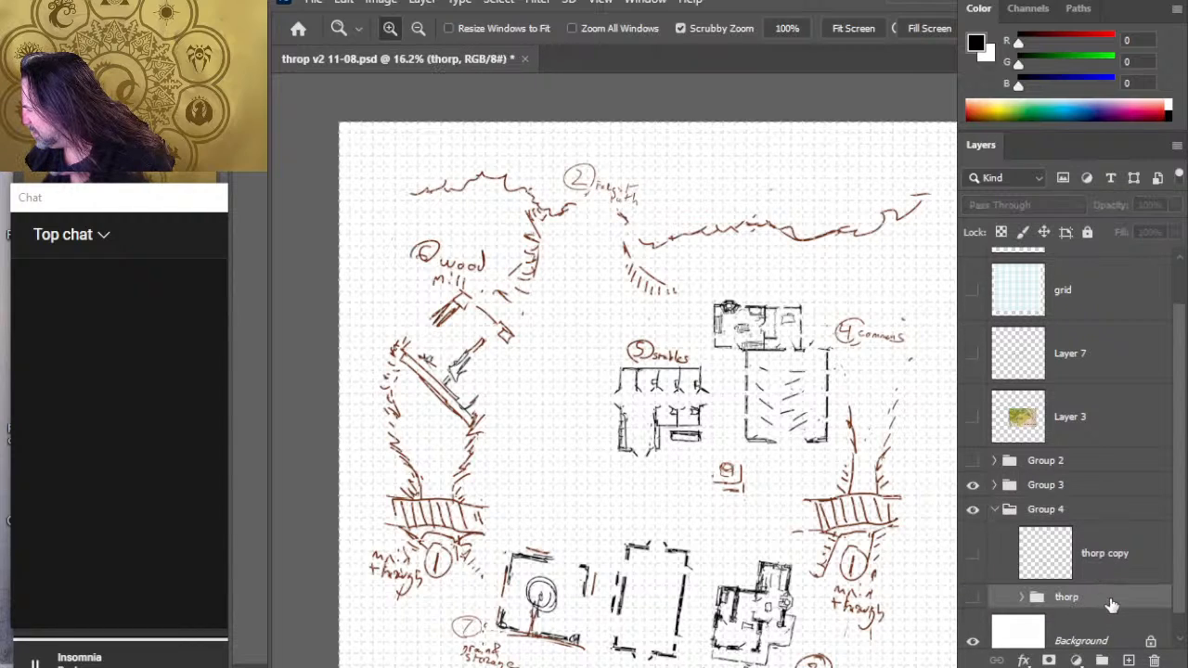
- Move Layer 20, grid, Layer 7 and Layer 3 into Group 4 above the thorp copy layer
click(1062, 415)
scroll(1176, 436, up, 1)
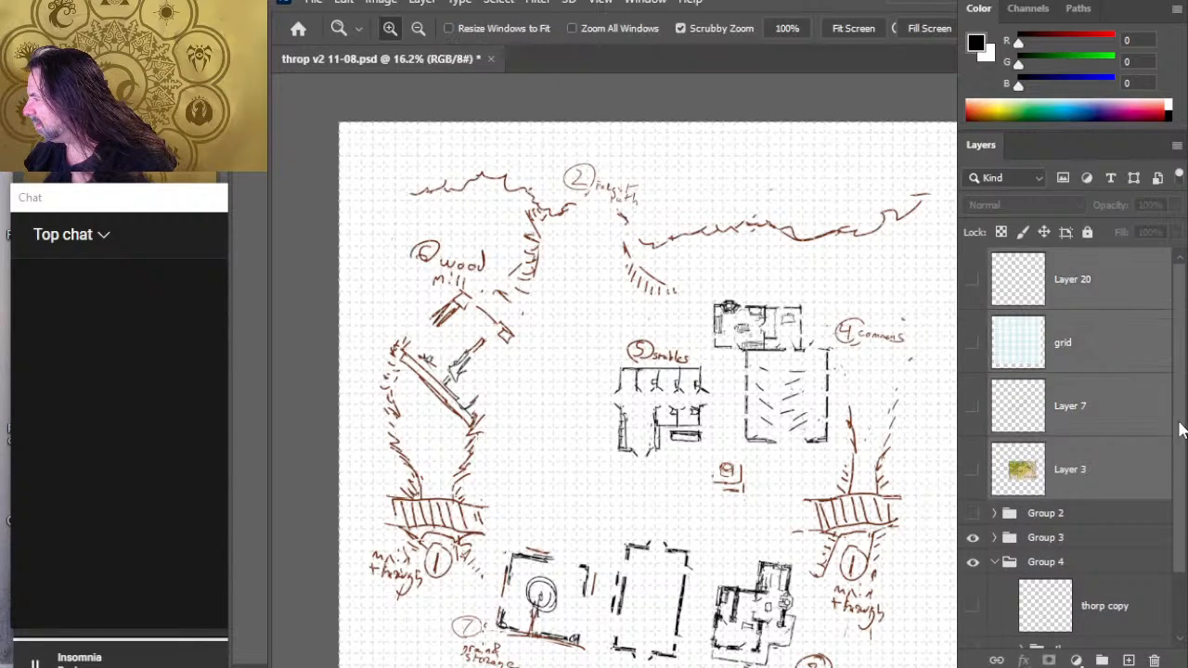
shift+click(1102, 284)
scroll(1183, 429, down, 1)
drag(1095, 407, 1116, 503)
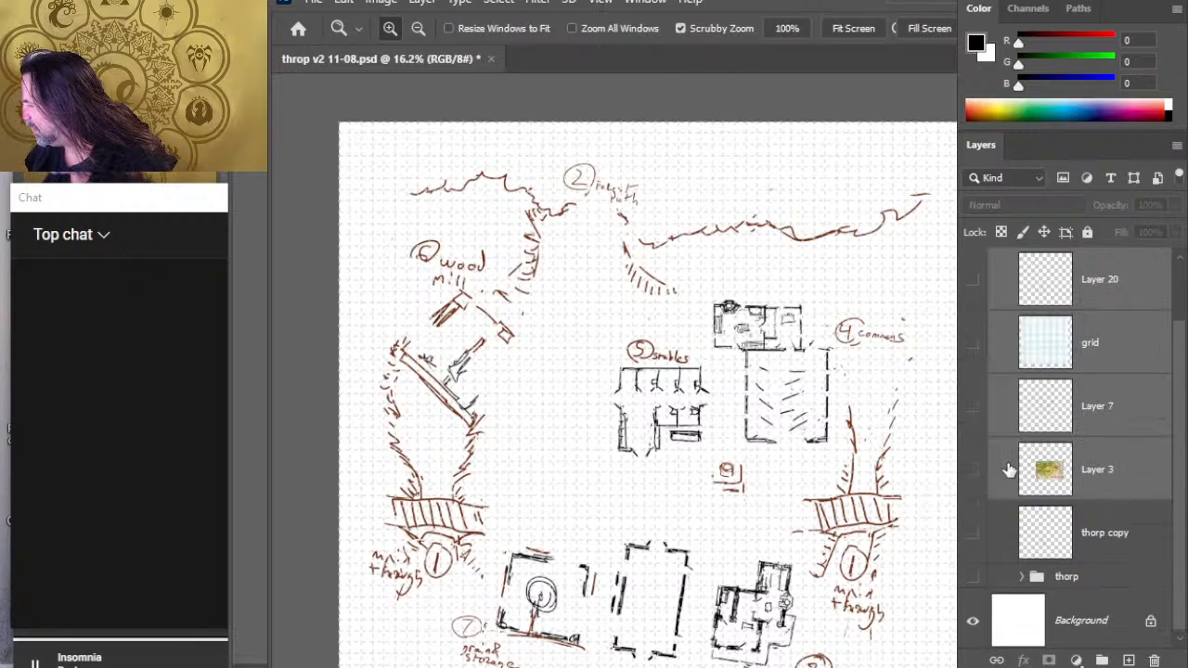
- Collapse Group 4, move Group 2 into it and rename it "trash"
scroll(1183, 416, up, 2)
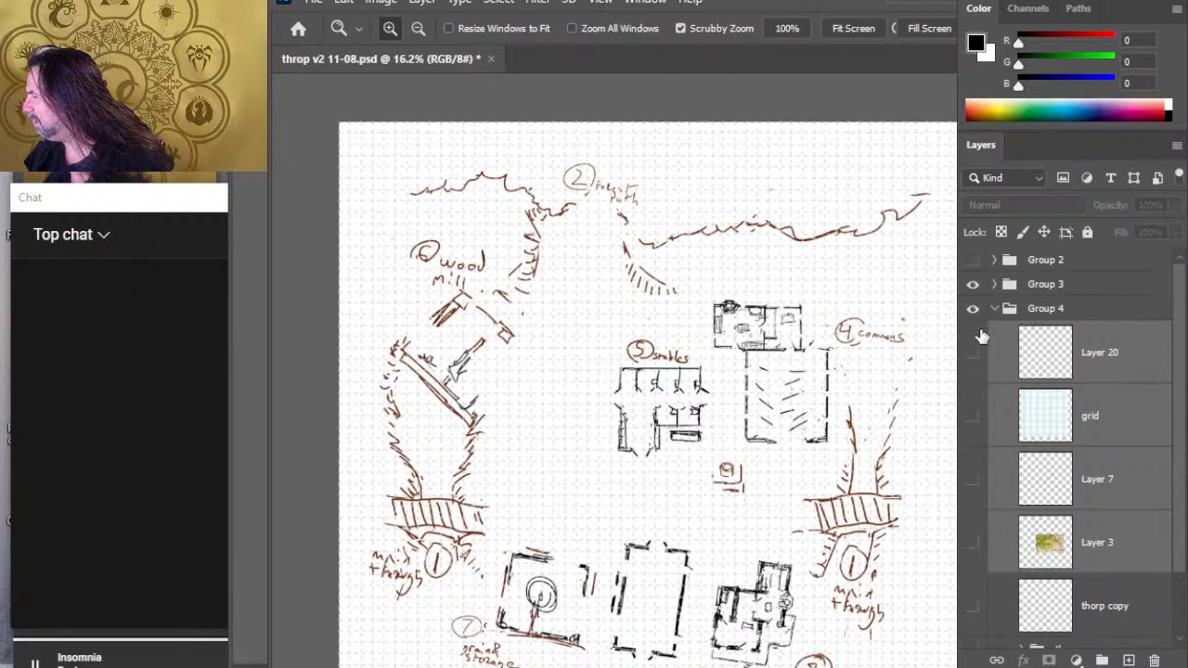
click(994, 310)
drag(1035, 261, 1056, 310)
double_click(1044, 284)
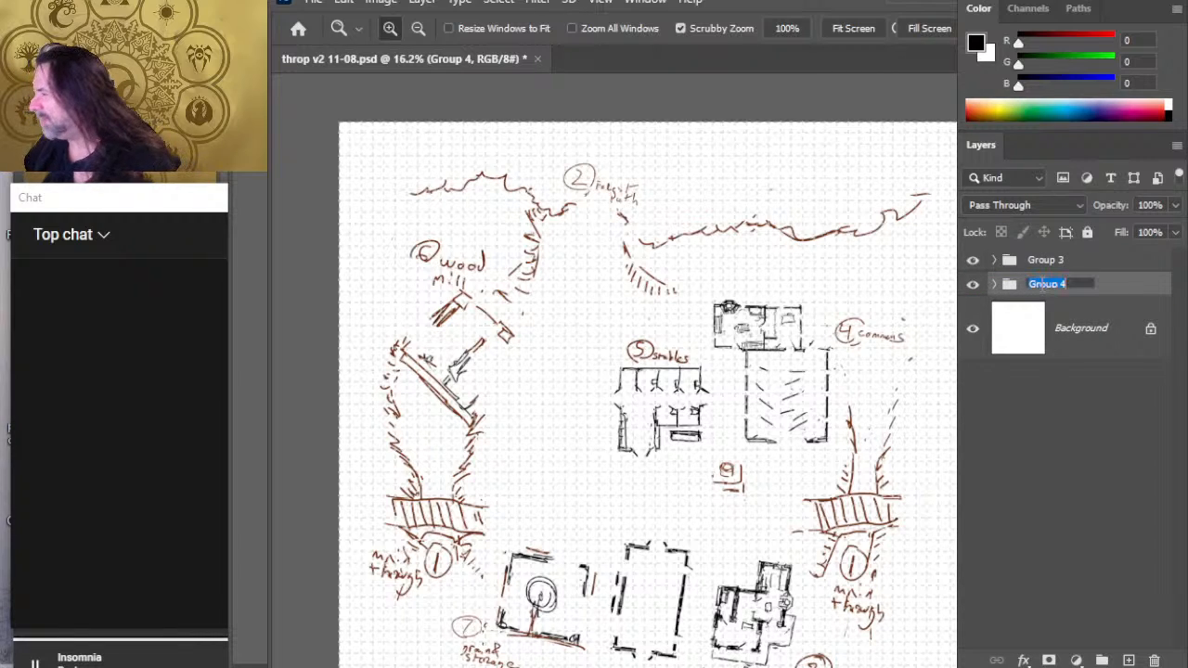
text(trash)
key(Return)
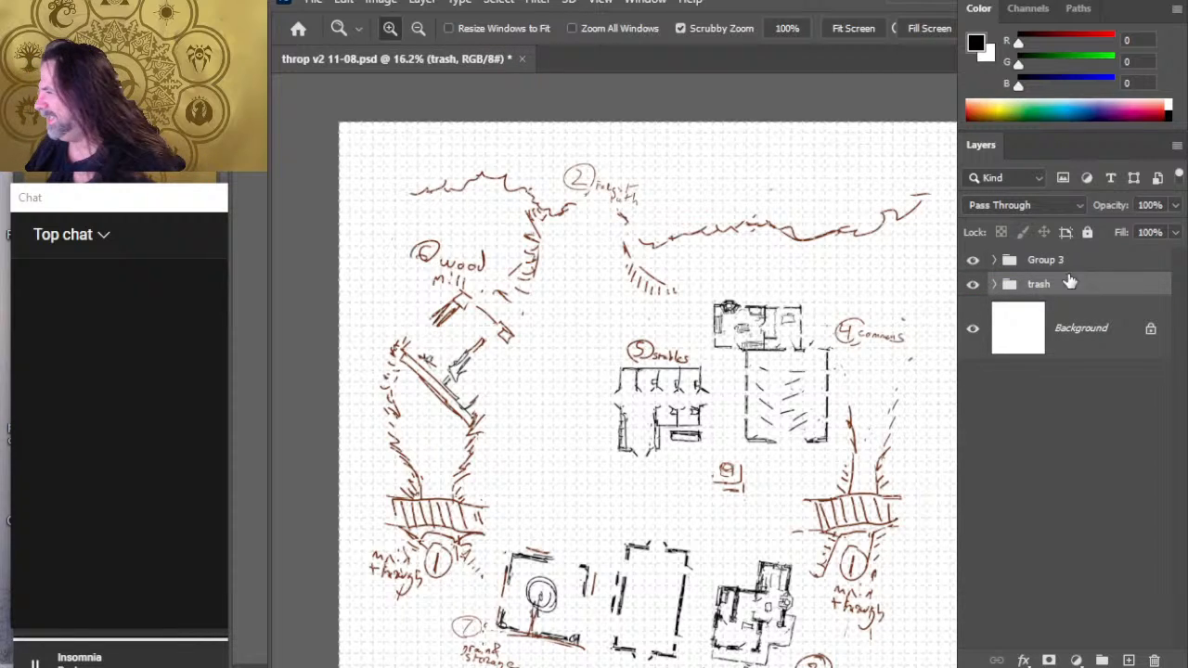
- Hide the trash group and Group 3 so only the Background stays shown
click(972, 284)
click(972, 260)
click(972, 260)
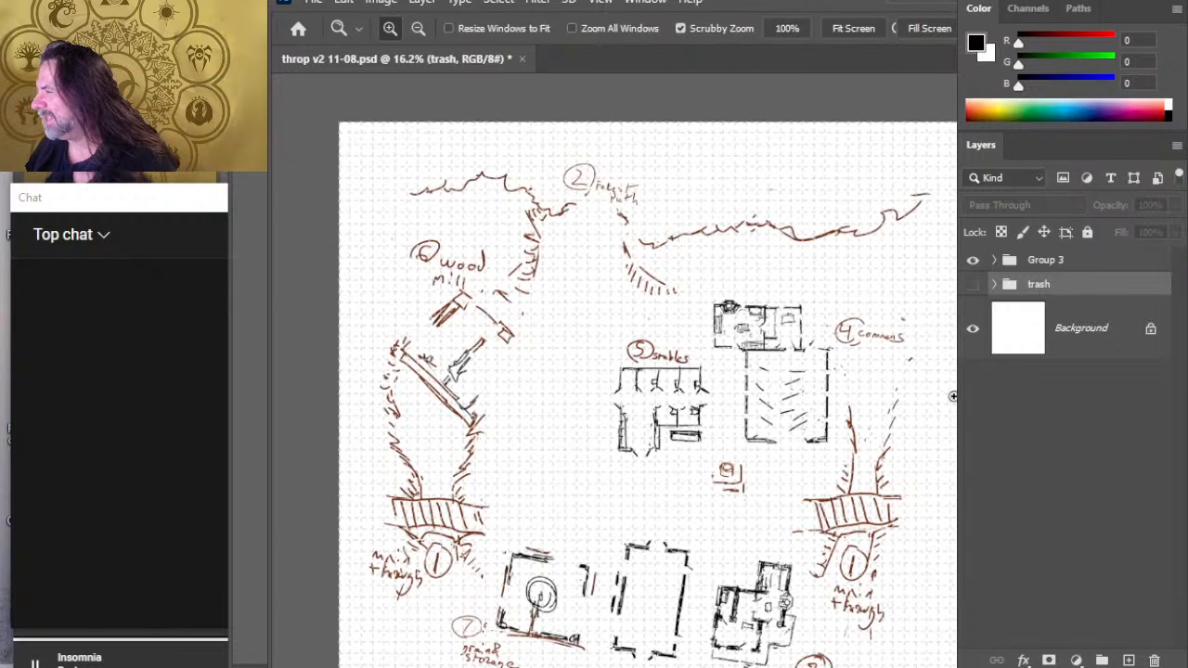
drag(814, 447, 737, 473)
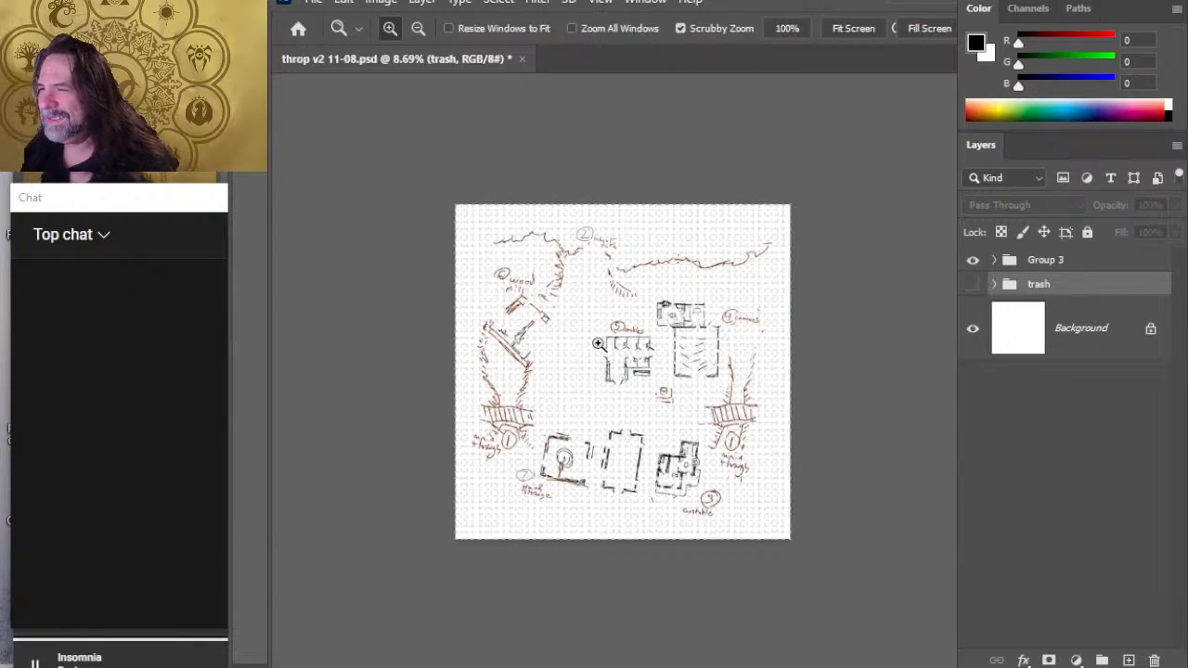
drag(604, 340, 663, 343)
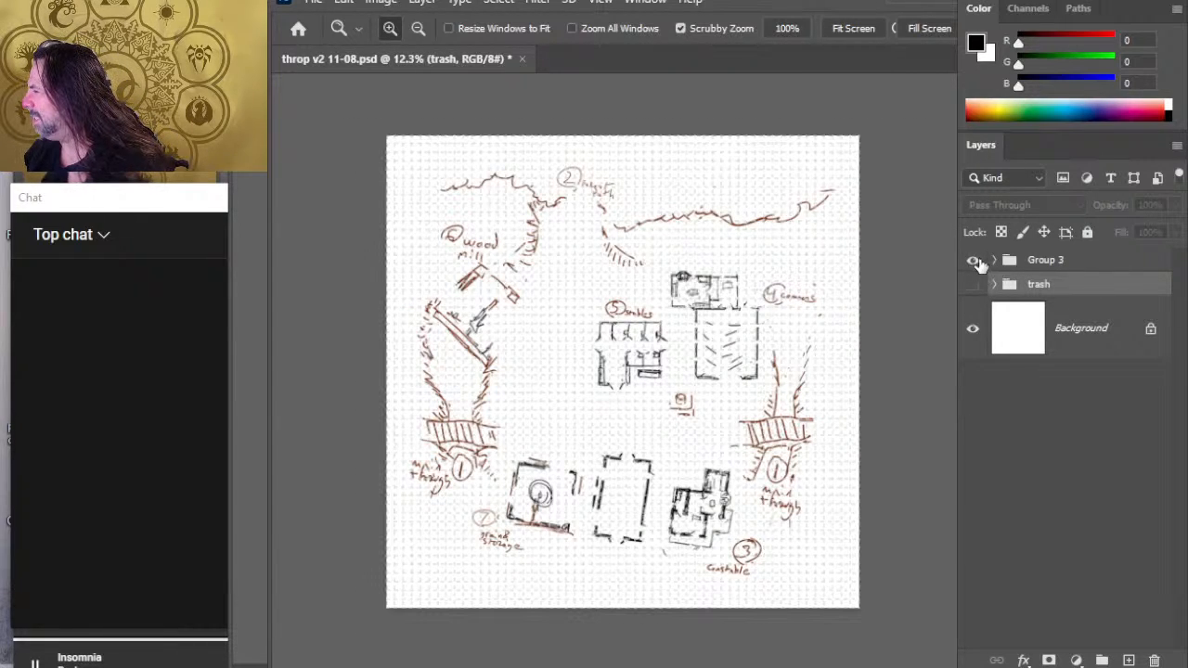
click(974, 261)
- Add a new layer above Group 3 and set the Brush tool to size 10
click(1048, 267)
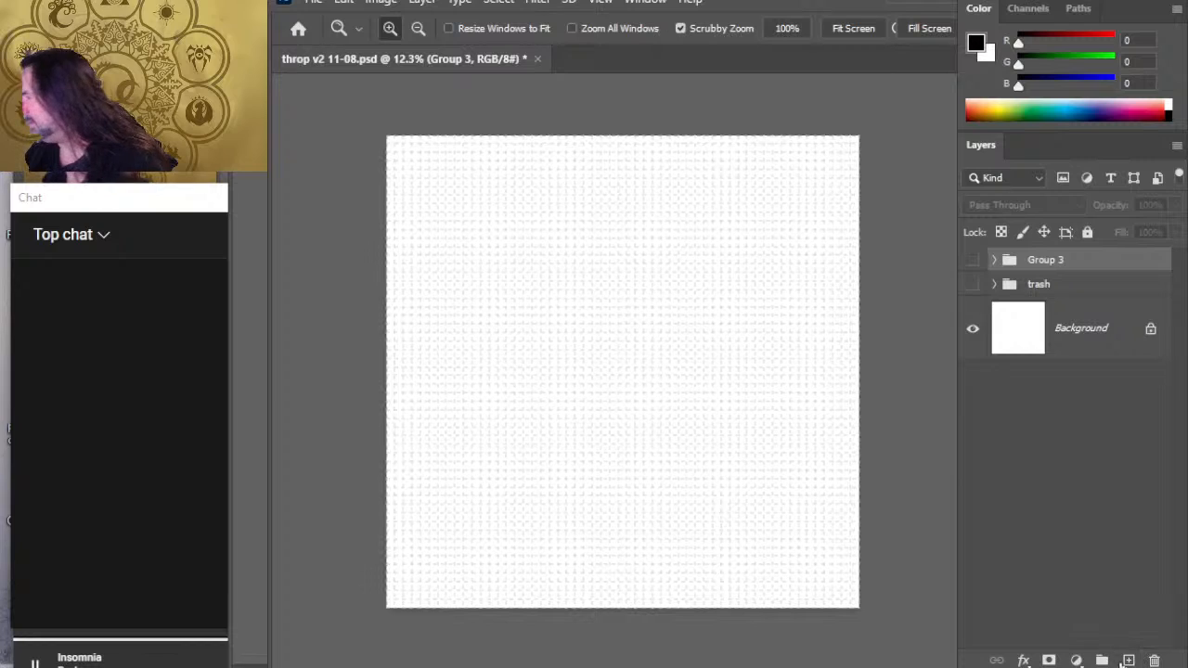
click(1127, 660)
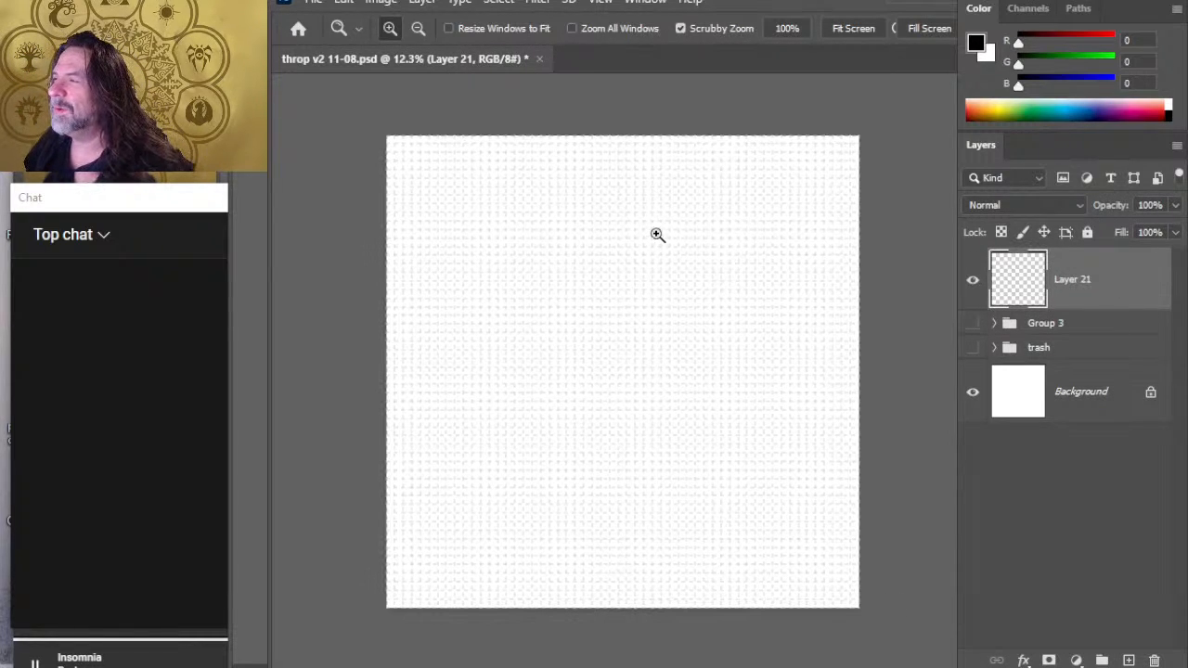
key(b)
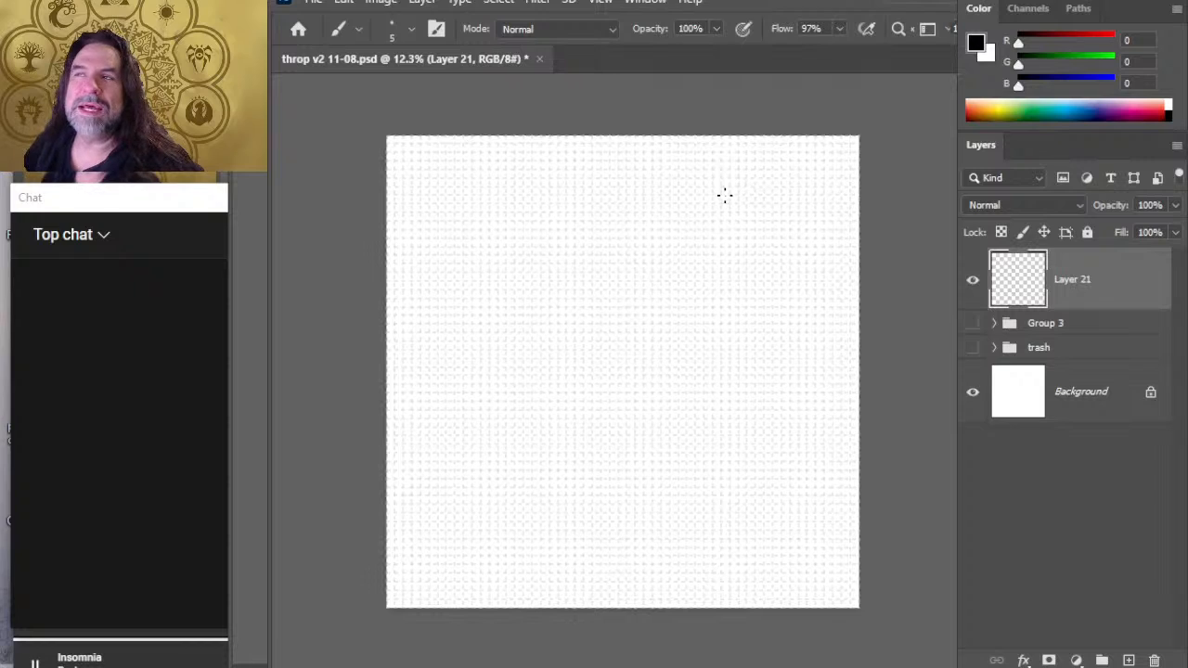
key(bracketright)
key(bracketright)
key(bracketright)
key(bracketright)
key(bracketright)
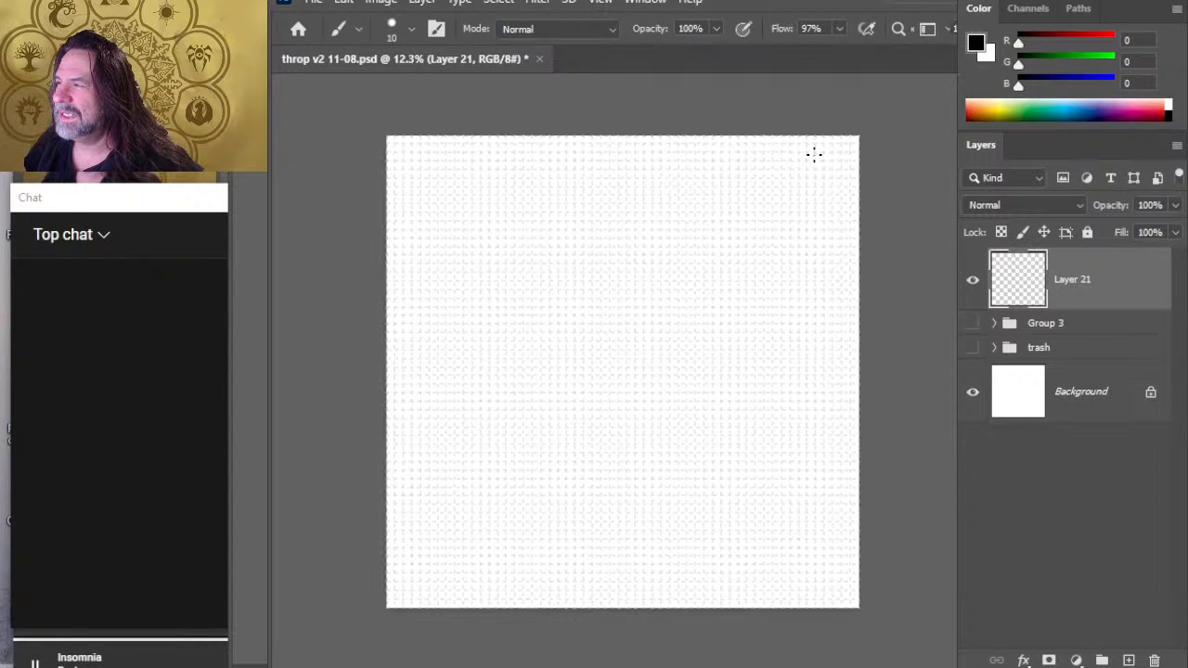
- Draw a wavy line diagonally across the canvas, a bent arrow above it and two small circles joined by a line
mouse_move(813, 156)
mouse_down()
mouse_move(638, 239)
mouse_move(598, 278)
mouse_move(386, 394)
mouse_up()
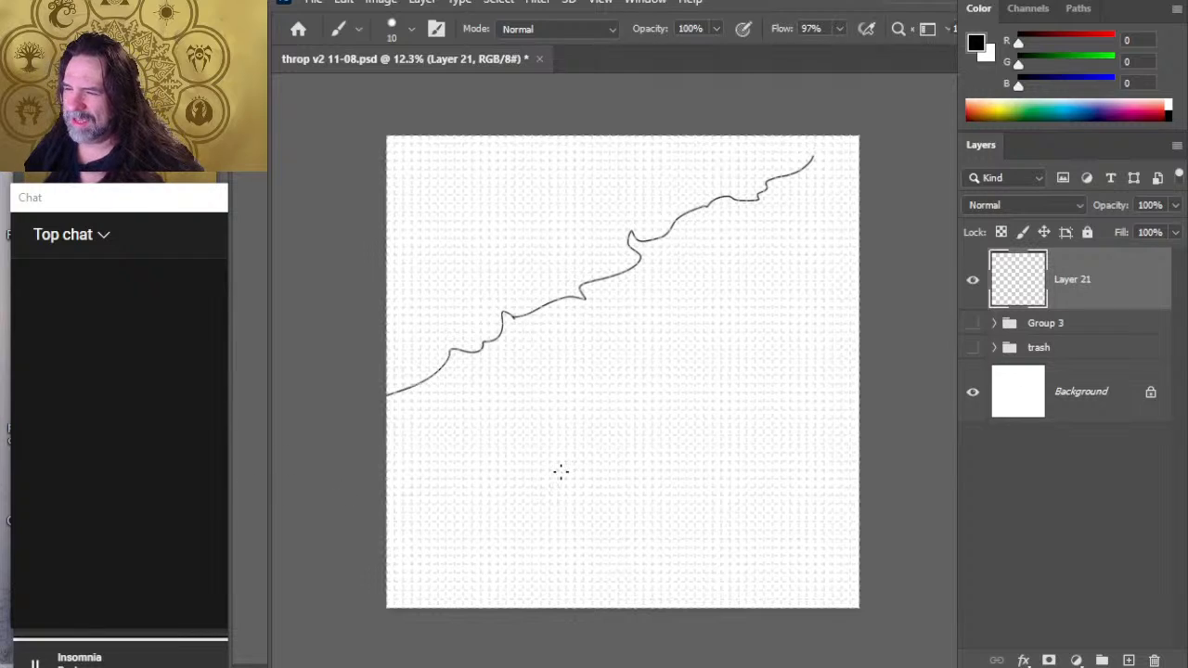
drag(588, 244, 551, 196)
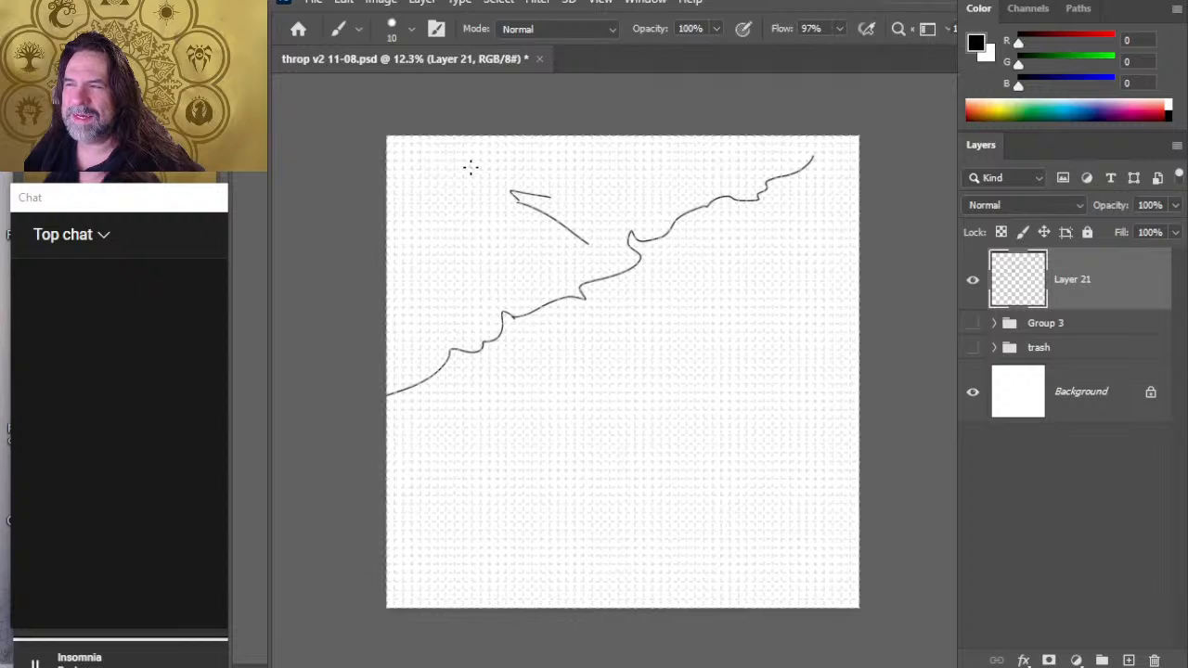
drag(465, 159, 563, 160)
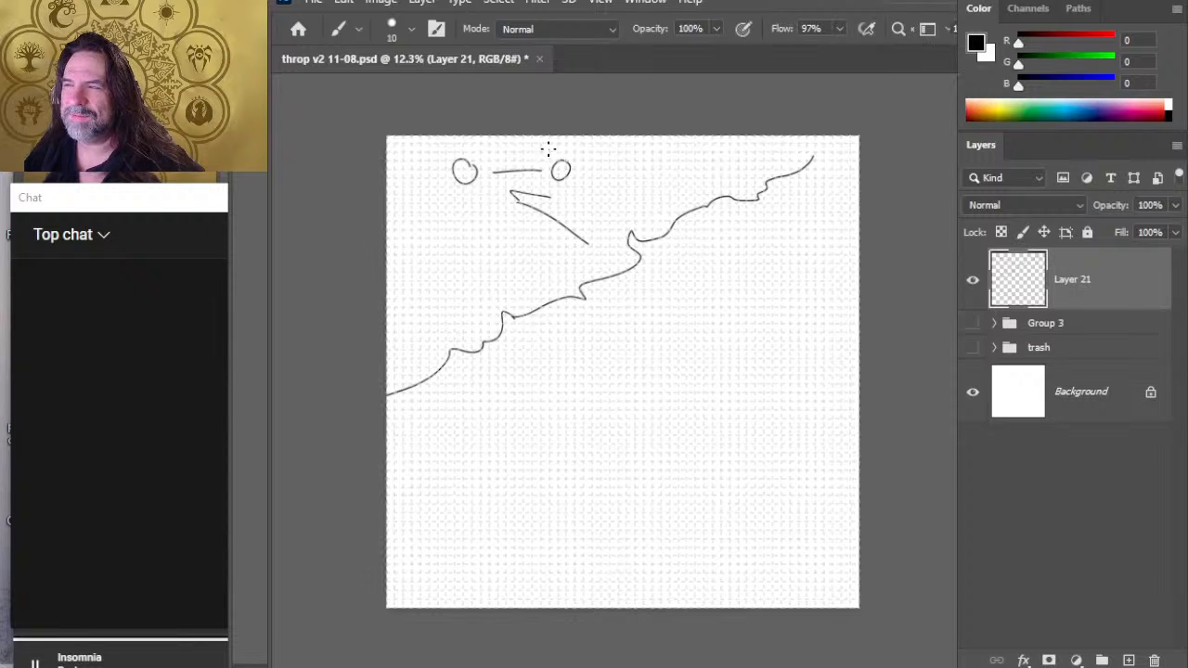
key(v)
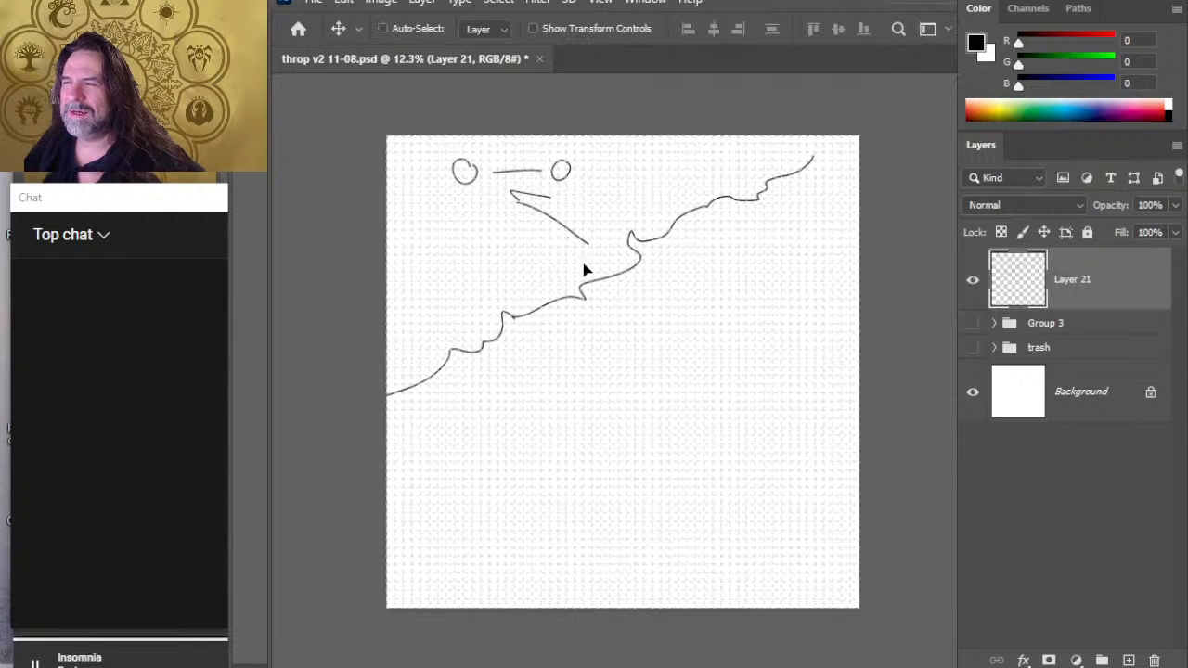
drag(585, 267, 605, 348)
key(b)
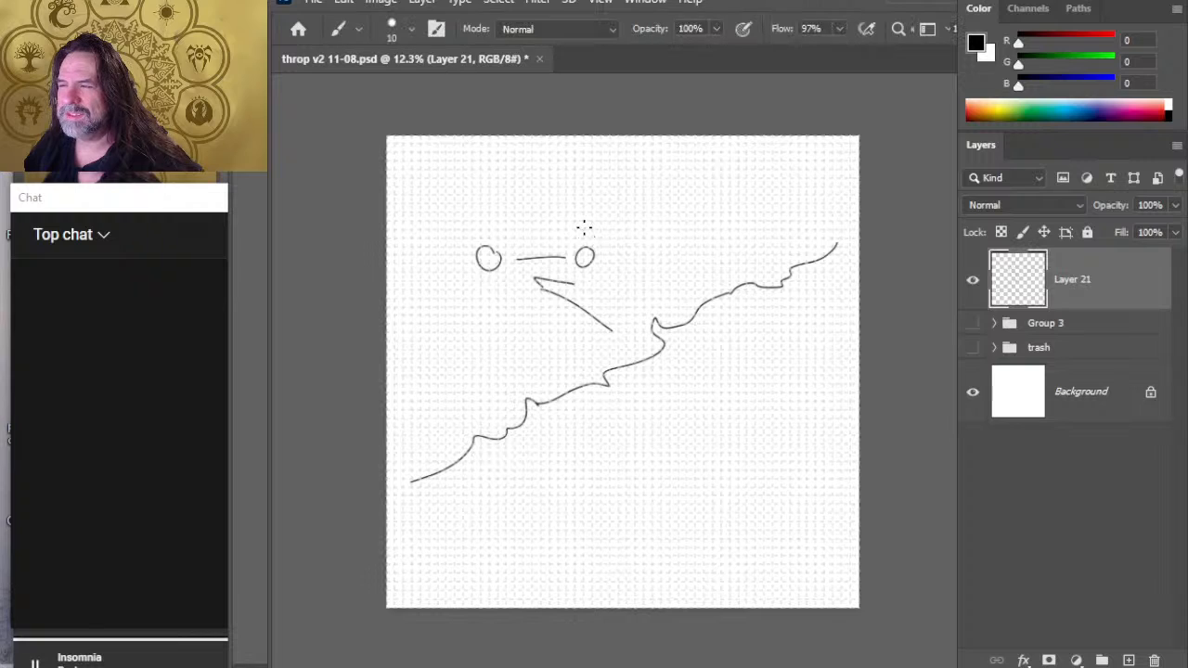
drag(582, 230, 581, 196)
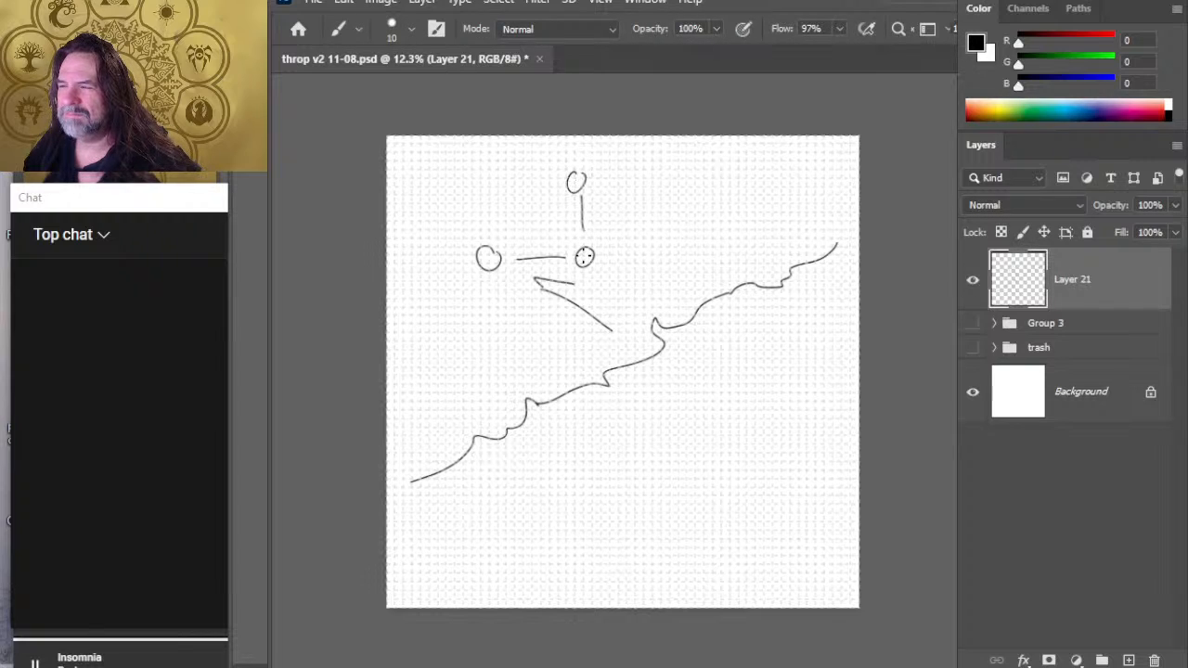
key(ctrl+z)
- Undo the second circle and its connecting line, and move the remaining sketch down and to the right
key(ctrl+z)
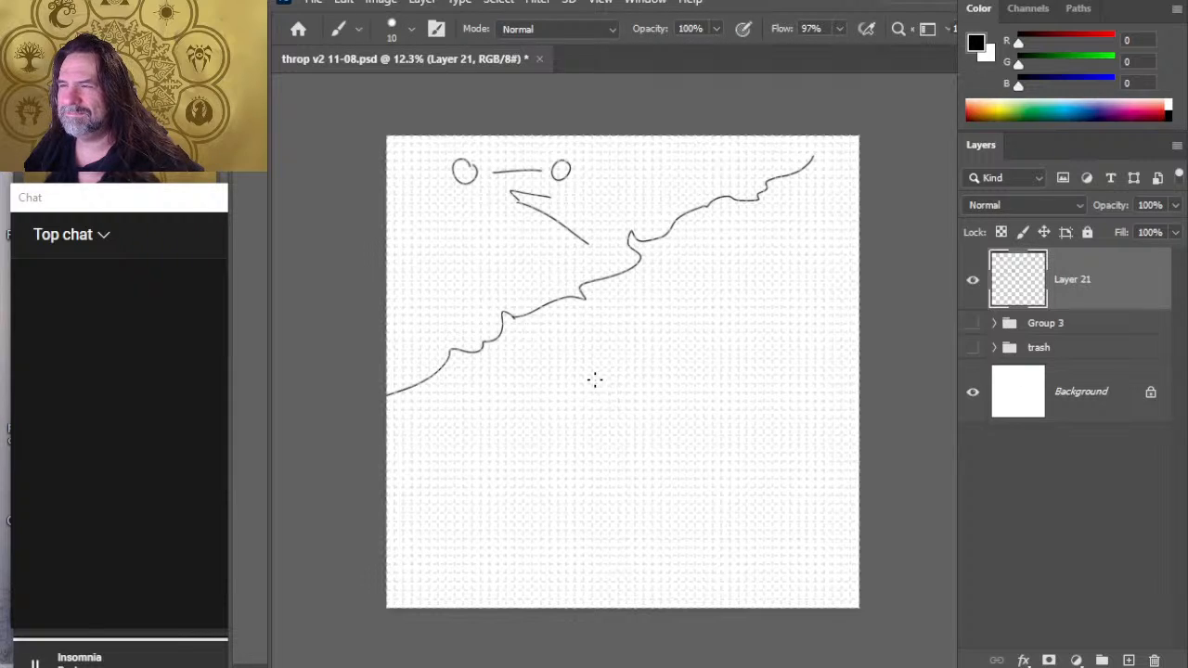
key(ctrl+z)
key(ctrl+z)
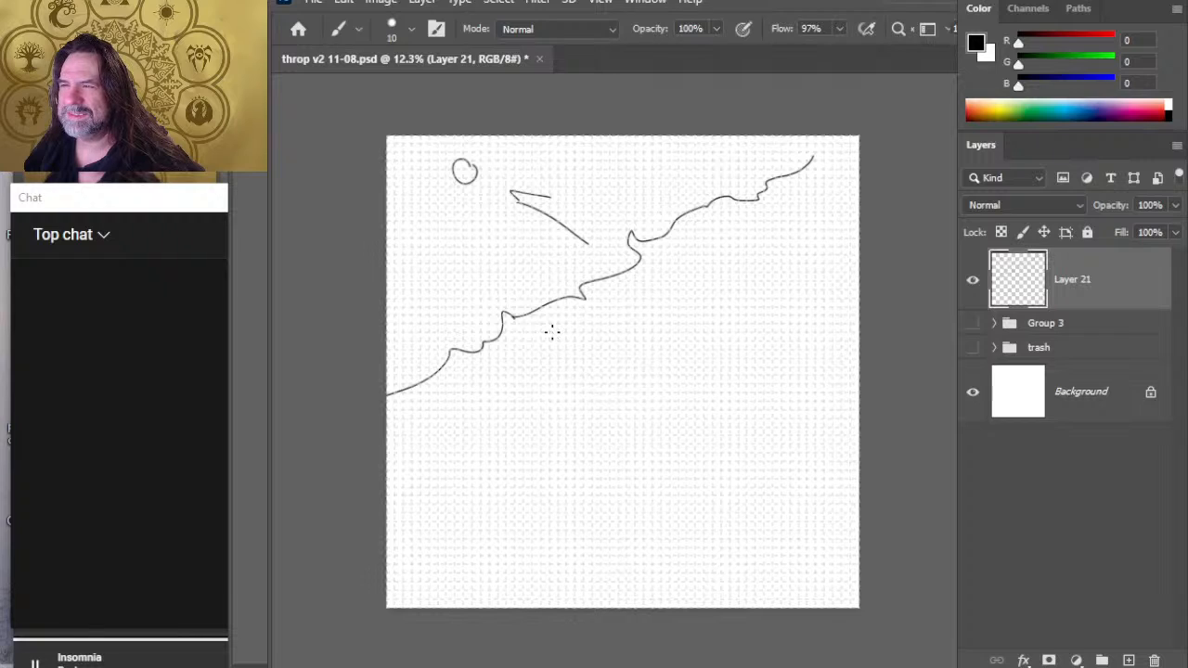
key(v)
drag(559, 255, 610, 374)
key(b)
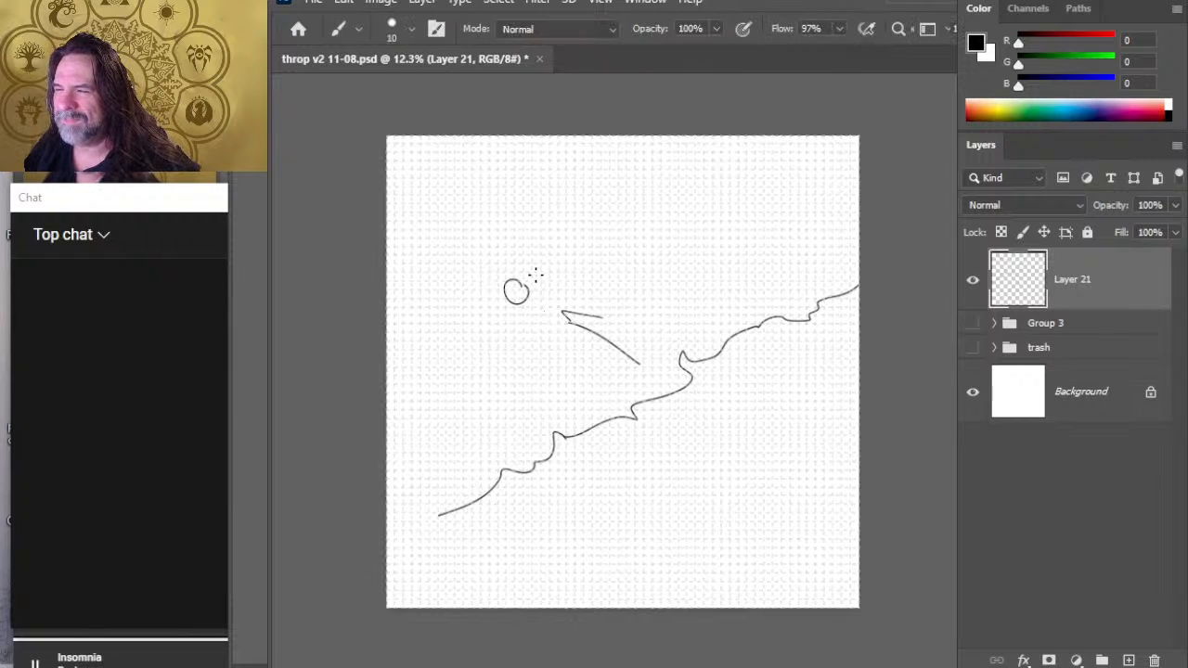
- Draw two more circles above the existing one and link the three circles with lines into a triangle
mouse_move(535, 277)
mouse_down()
mouse_move(593, 218)
mouse_move(506, 222)
mouse_move(520, 313)
mouse_move(524, 223)
mouse_up()
key(e)
key(b)
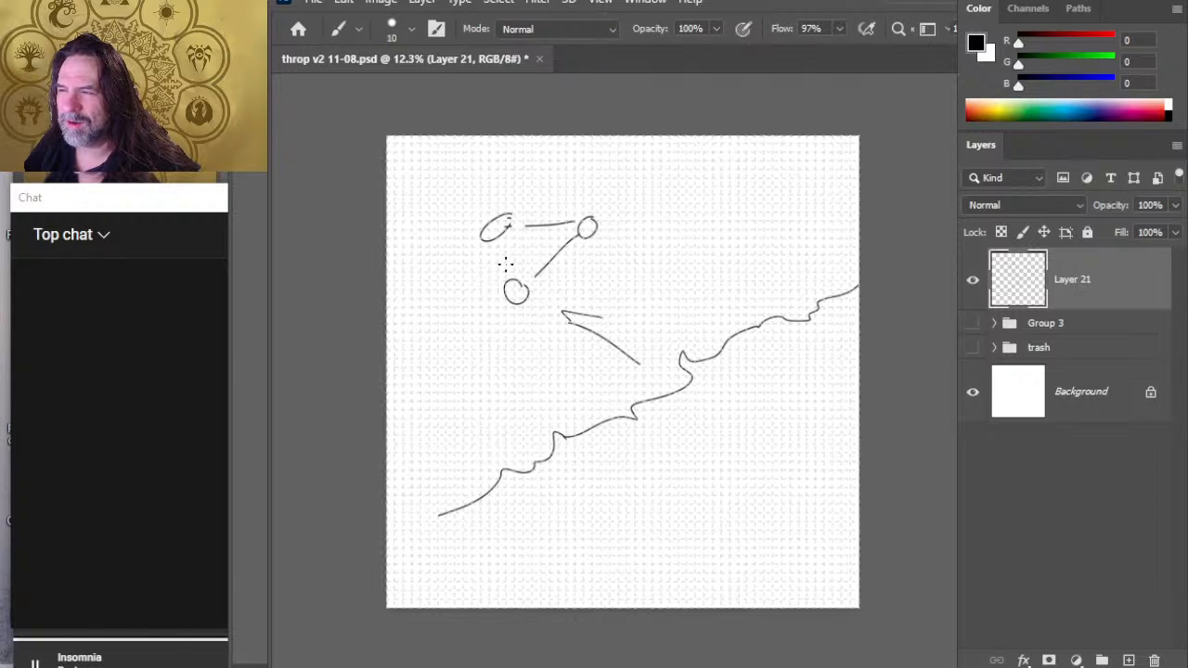
mouse_move(505, 263)
mouse_down()
mouse_move(502, 247)
mouse_move(501, 263)
mouse_up()
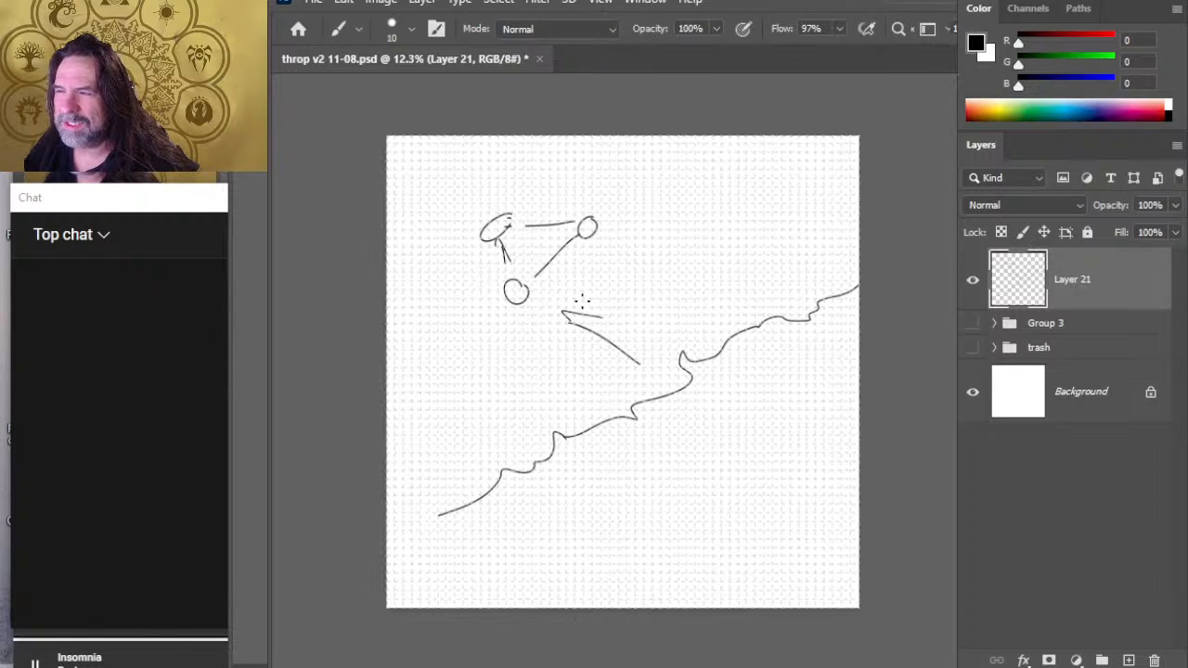
- Draw a straight line from the upper-left circle to the bend in the wavy line and a short dash below the wavy line
shift+click(666, 357)
key(ctrl+z)
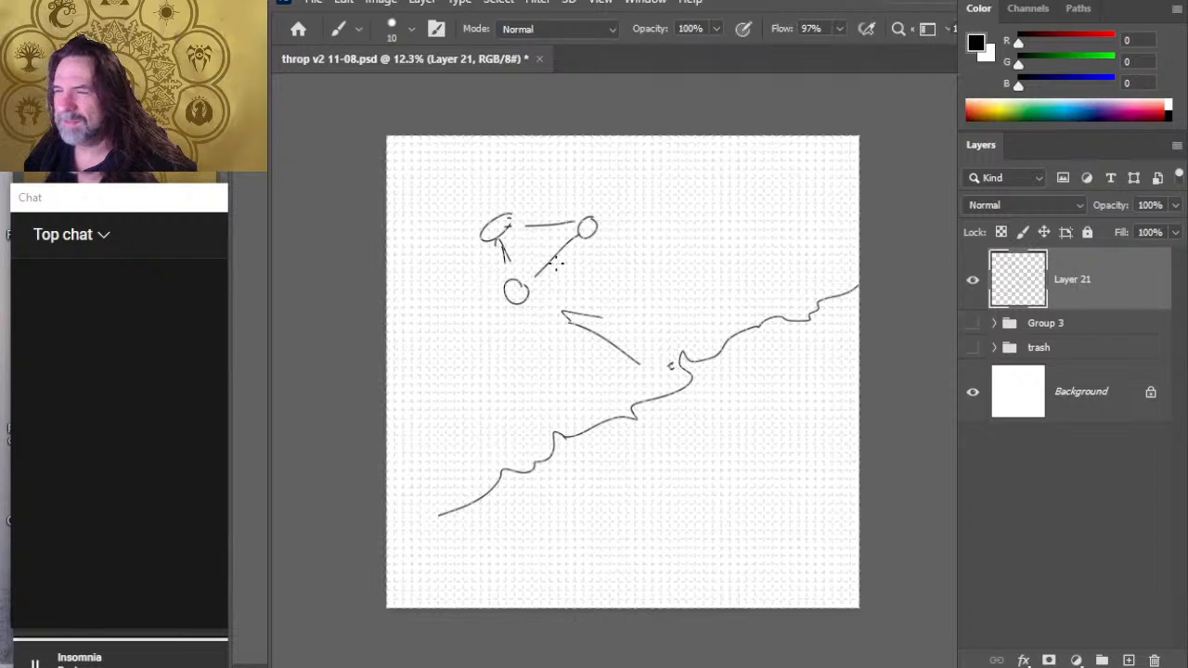
click(522, 232)
shift+click(670, 366)
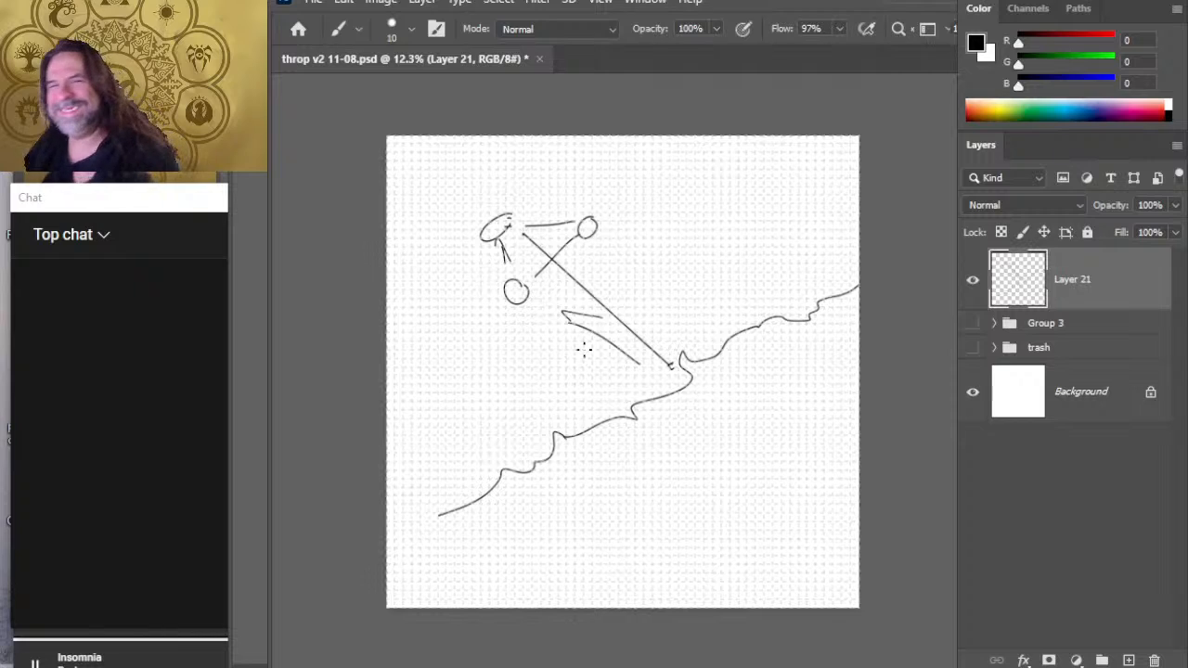
drag(549, 481, 592, 469)
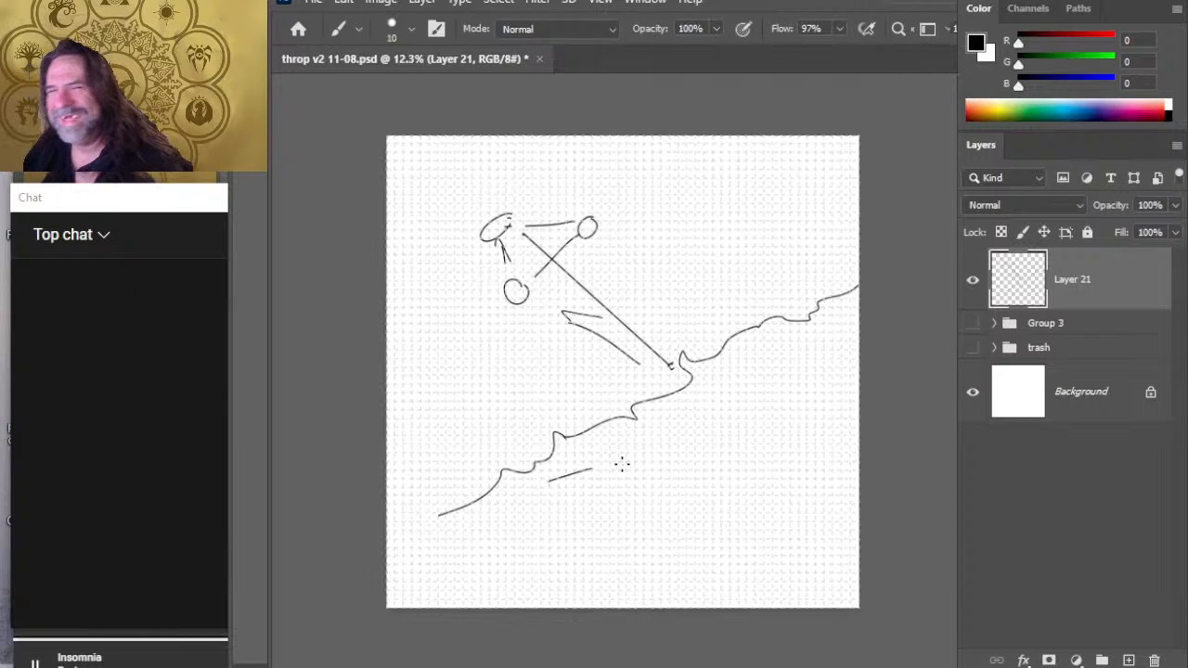
- Erase the bent arrow above the wavy line and the short dash below it
key(e)
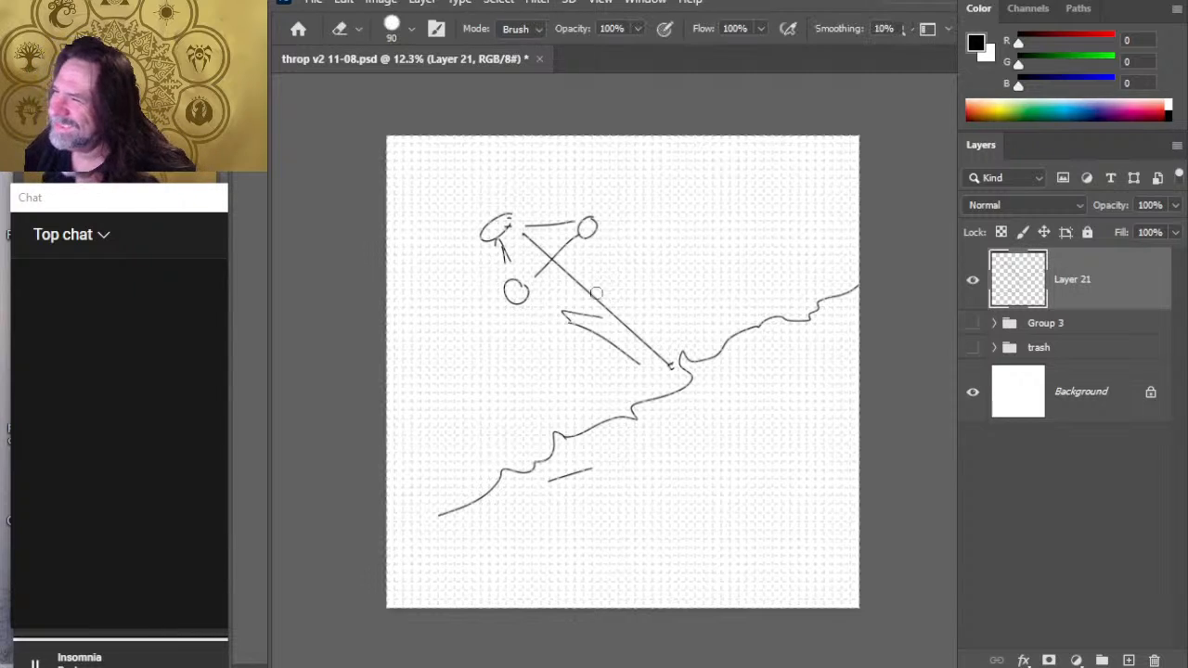
mouse_move(567, 308)
mouse_down()
mouse_move(618, 346)
mouse_move(593, 316)
mouse_up()
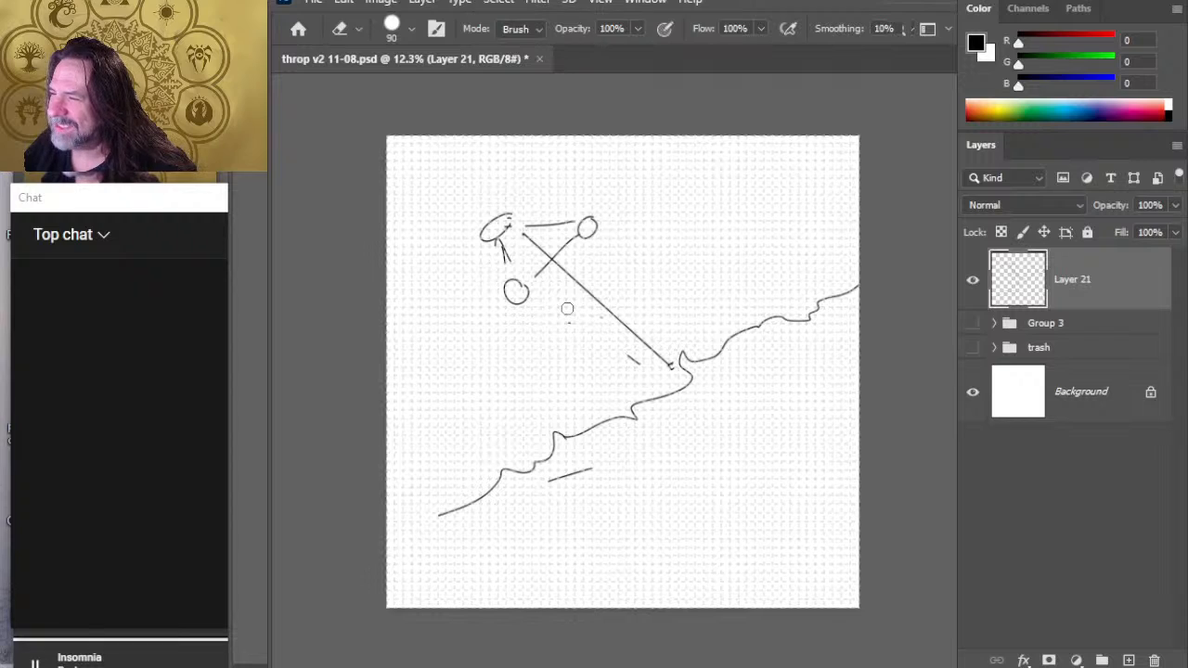
drag(591, 468, 548, 480)
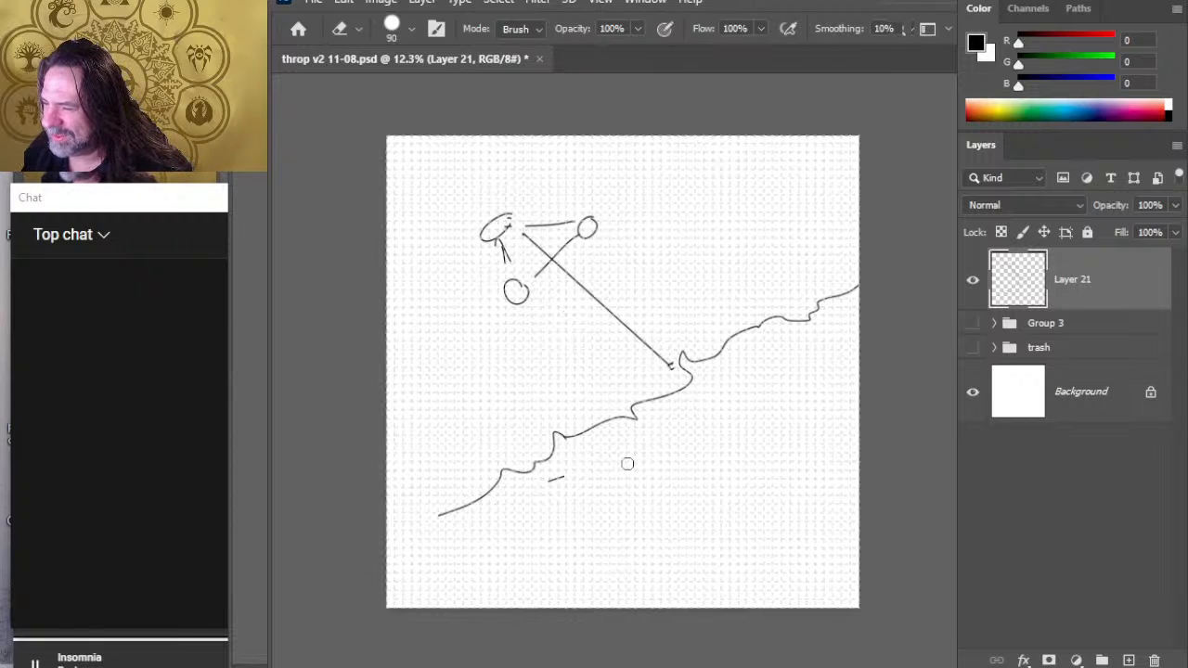
- Draw a small circle just below the wavy line's bend and a line from the bend toward the lower circle of the triangle
key(b)
drag(704, 372, 531, 314)
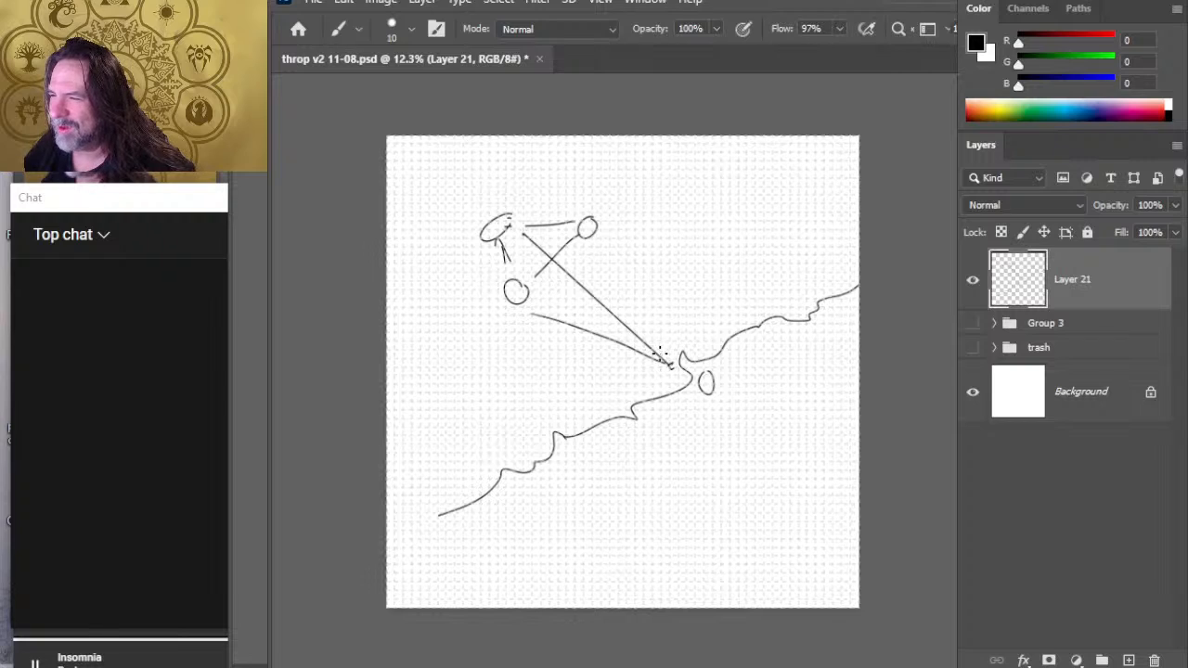
drag(666, 353, 578, 250)
key(ctrl+z)
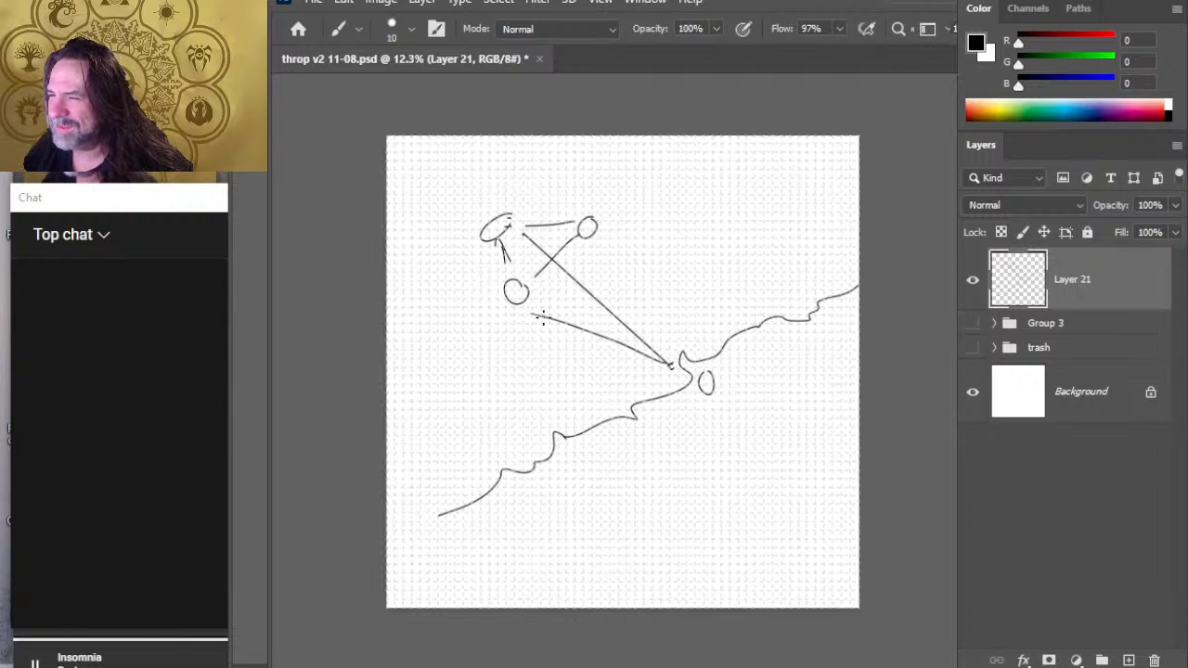
- Mark each of the triangle's three circles with a letter and link the right-hand circle to the wavy line's bend
drag(523, 288, 518, 299)
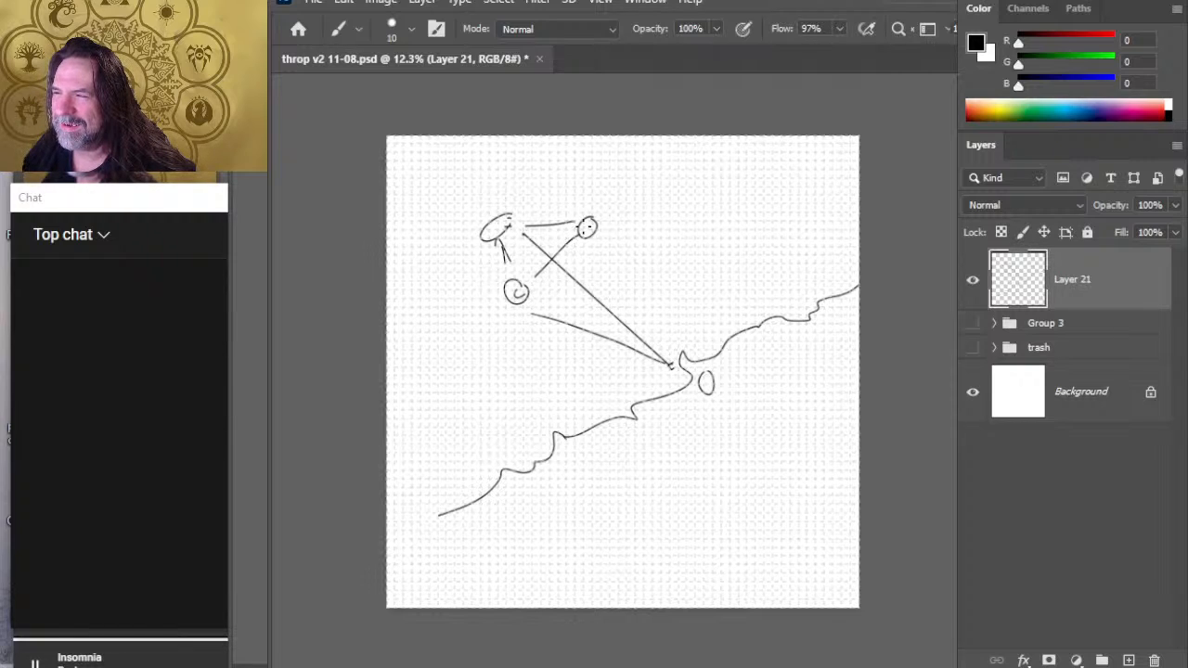
mouse_move(582, 222)
mouse_down()
mouse_move(581, 235)
mouse_move(595, 229)
mouse_up()
drag(676, 360, 594, 244)
drag(490, 224, 503, 218)
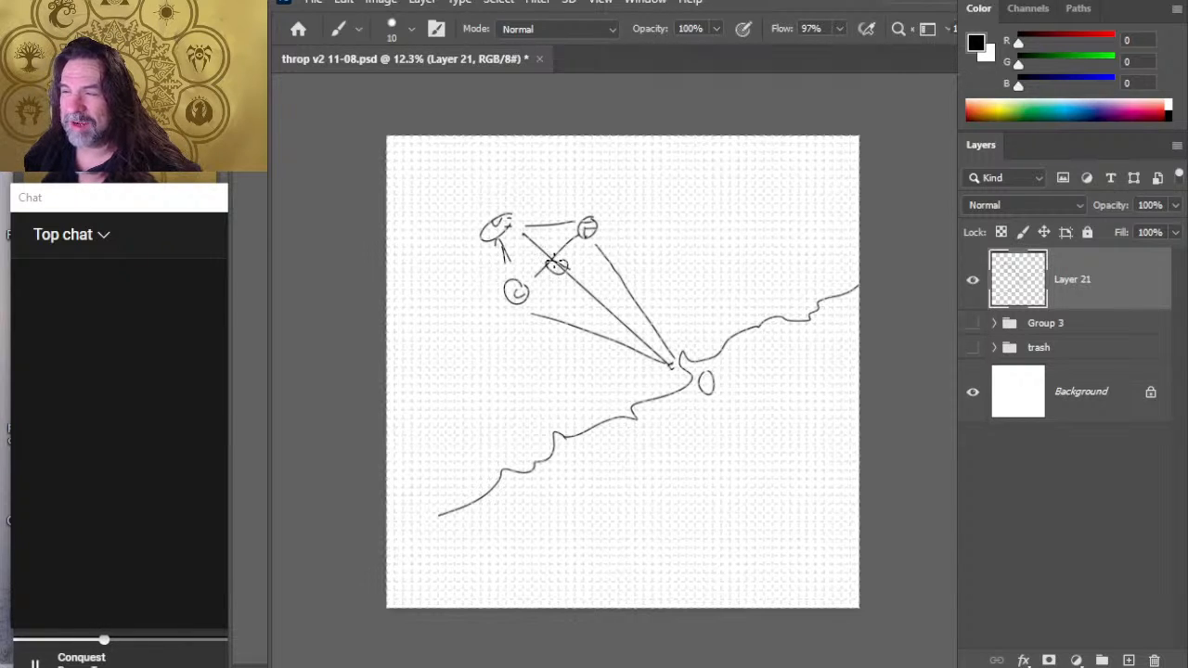
- Draw strokes into the upper-left circle, a curved arrow down from it, and a line reaching in from the canvas's left edge
mouse_move(549, 258)
mouse_down()
mouse_move(492, 224)
mouse_move(529, 234)
mouse_up()
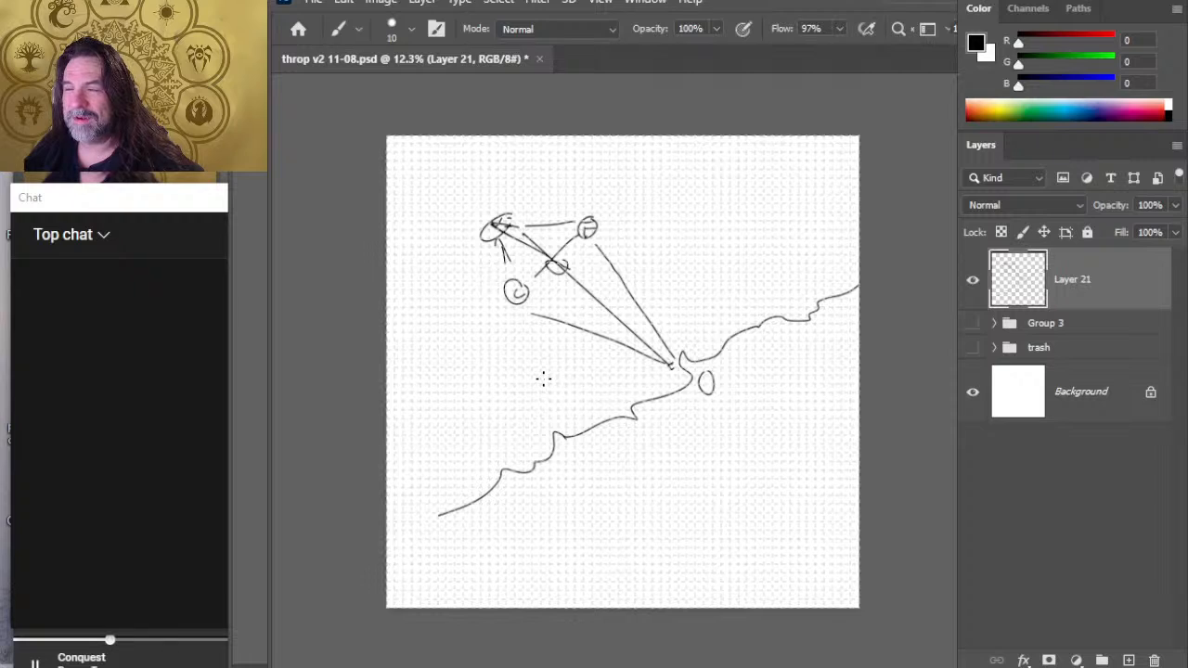
mouse_move(480, 231)
mouse_down()
mouse_move(477, 274)
mouse_move(496, 269)
mouse_move(477, 286)
mouse_up()
drag(386, 262, 479, 286)
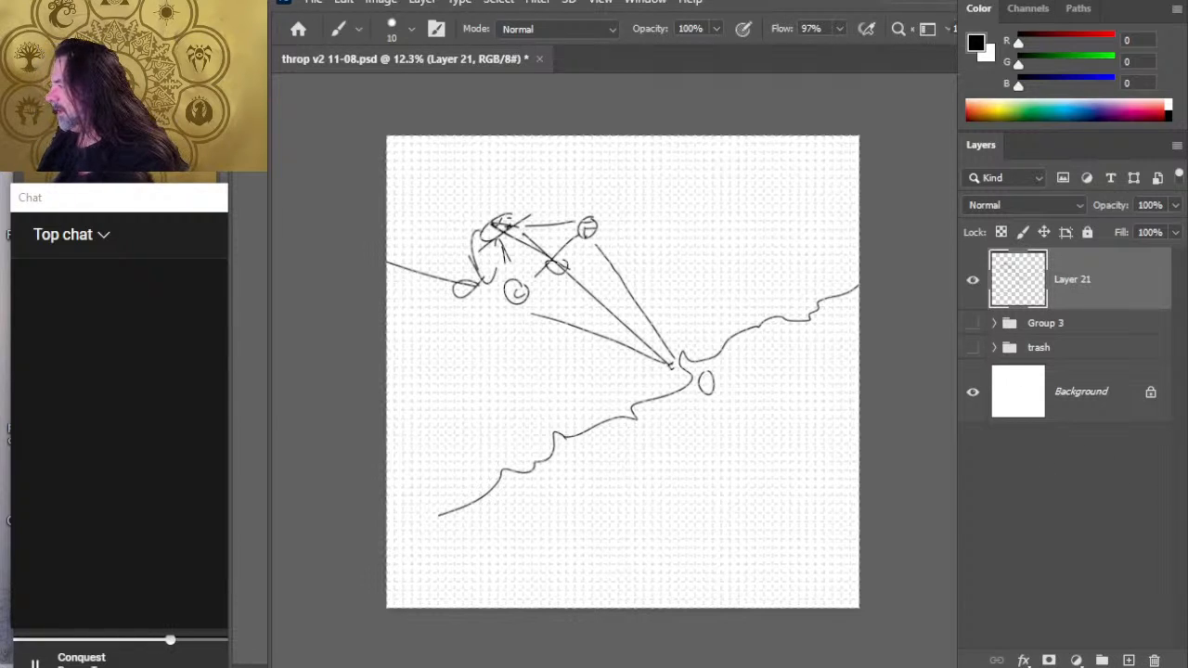
- Replace the sketch layer with a fresh empty one and draw a wavy line across the top of the canvas
key(Delete)
click(1129, 660)
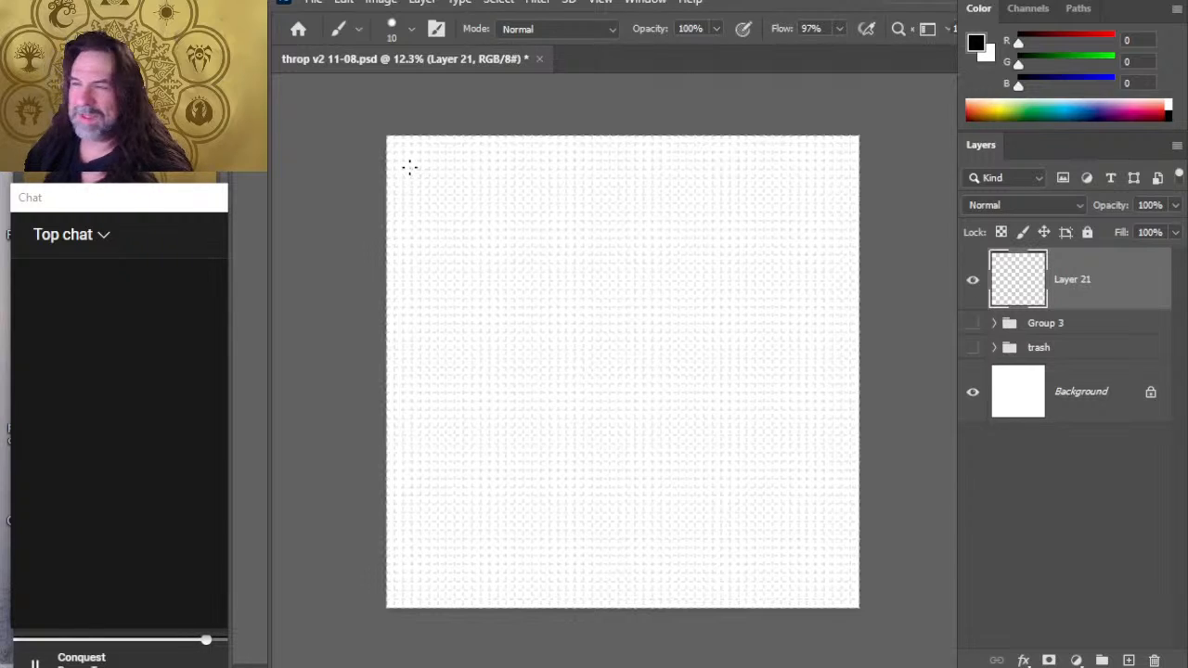
drag(419, 175, 852, 172)
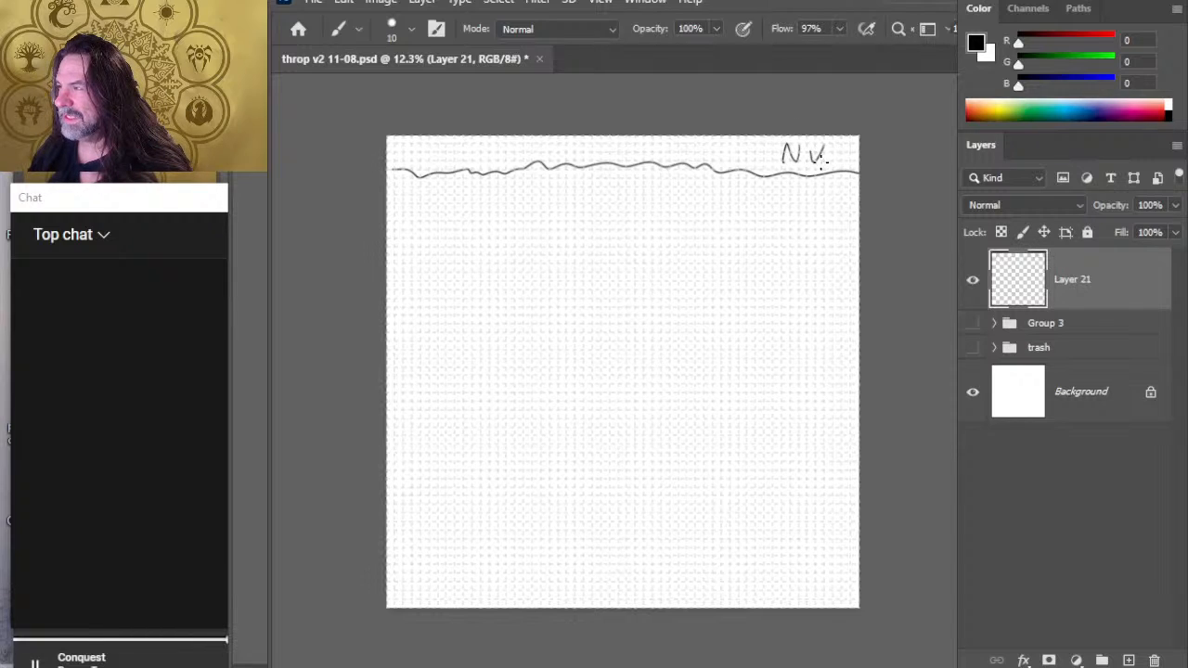
- Redraw the W of the handwritten NW label in the canvas's upper-right corner and put an upward arrow before it
key(e)
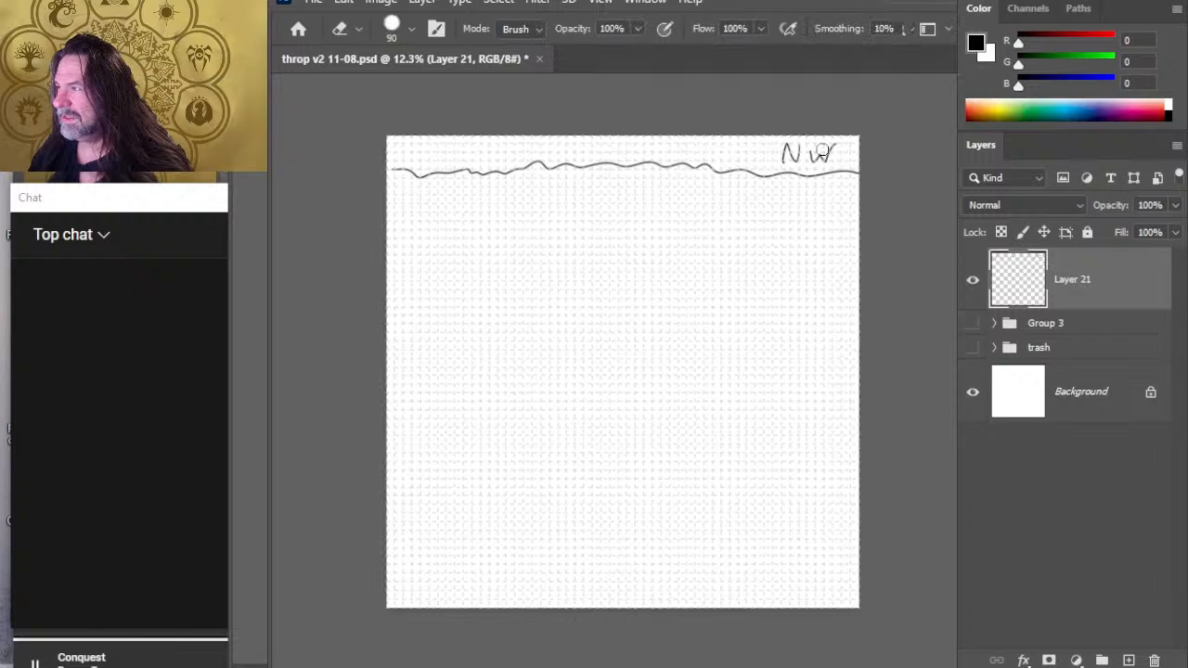
key(b)
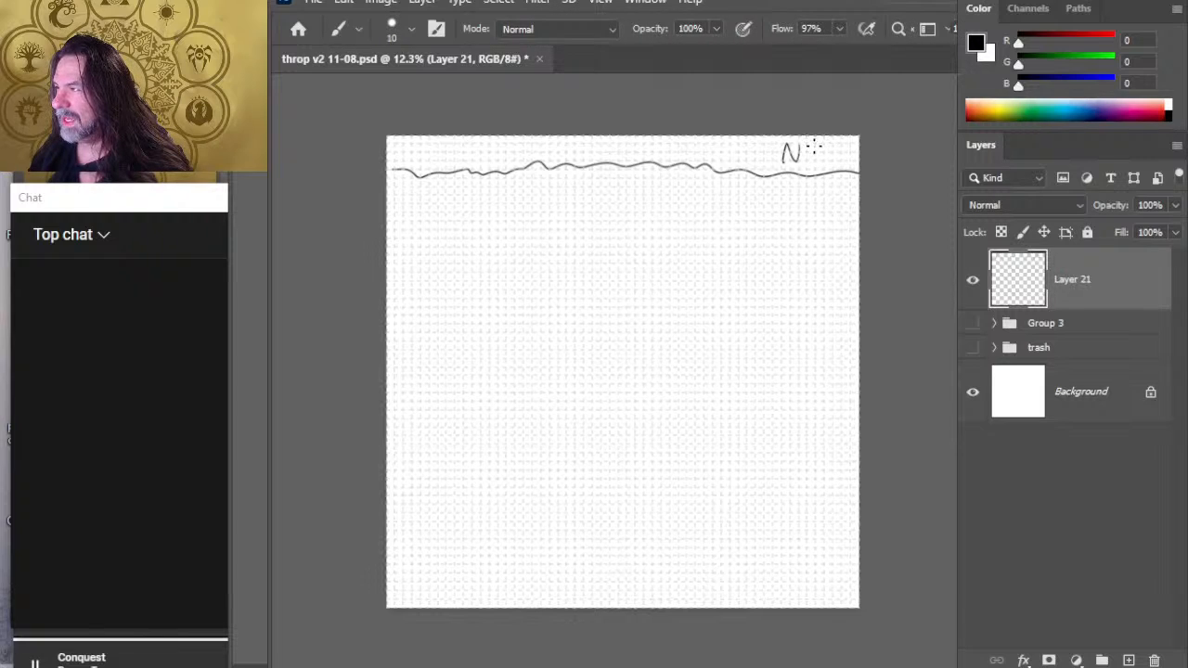
drag(813, 145, 837, 145)
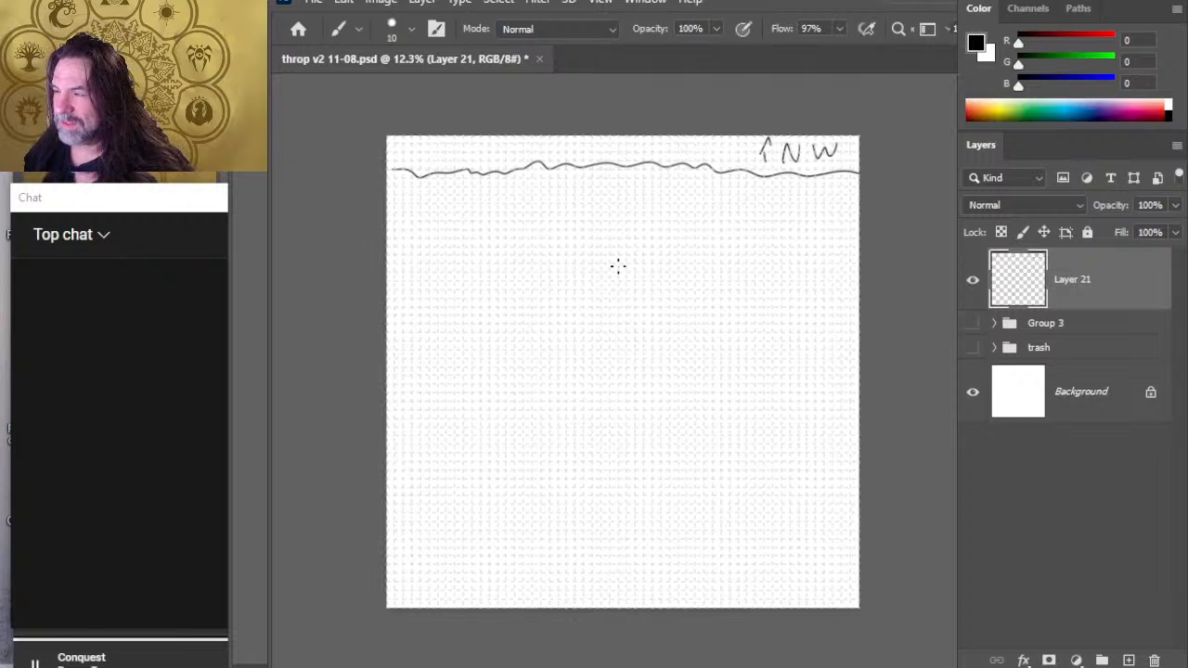
- Show and expand Group 3, and hide its Layer 12
click(972, 280)
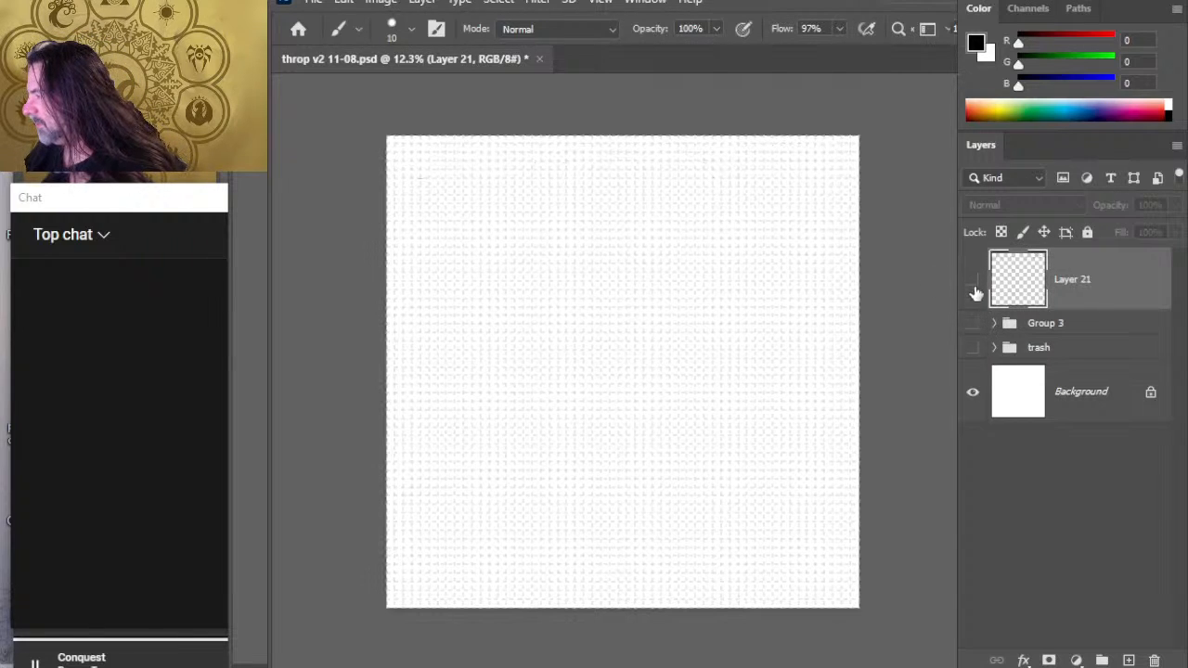
click(972, 281)
click(972, 324)
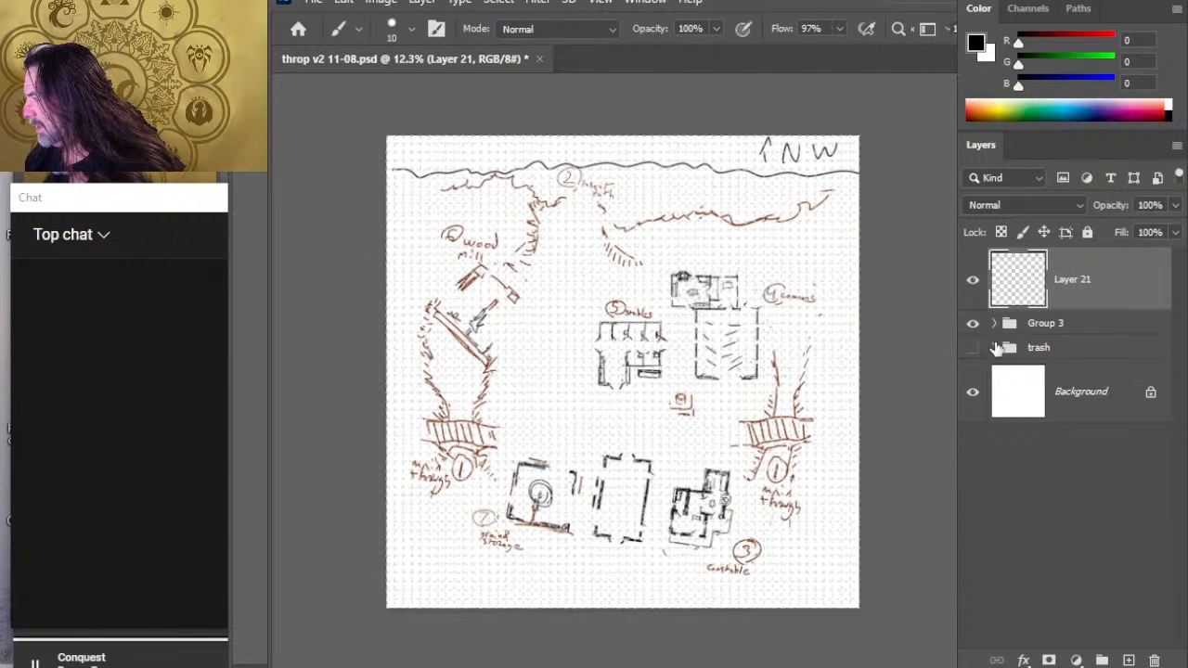
click(993, 323)
click(974, 368)
click(973, 369)
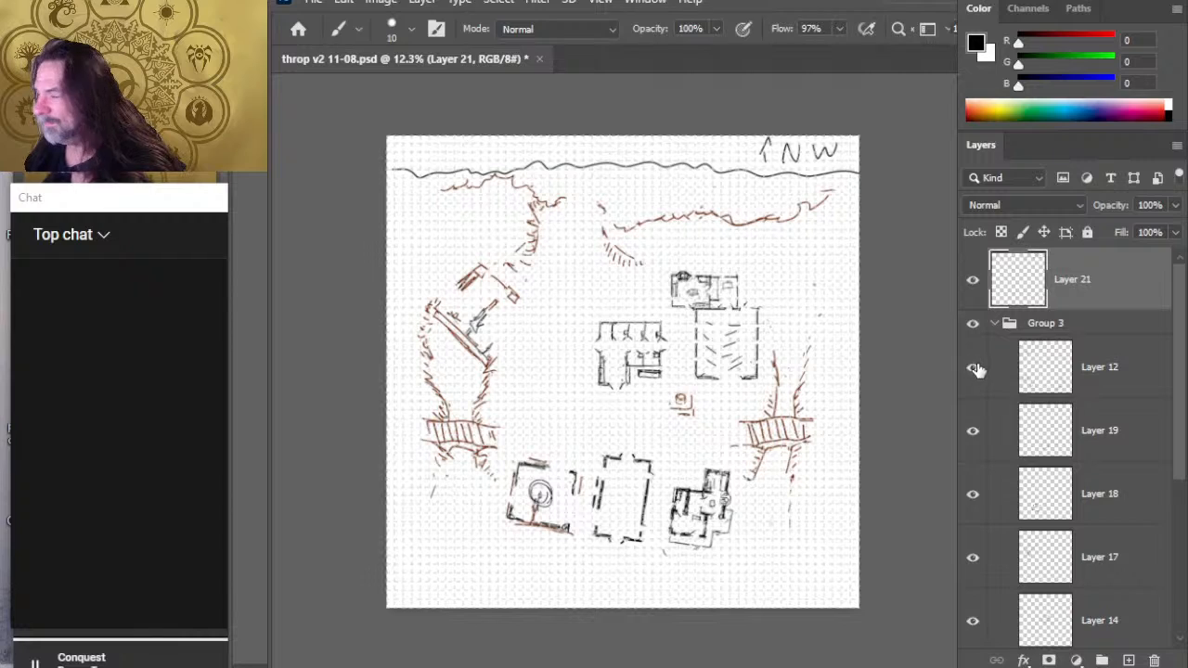
click(974, 368)
- Toggle Layers 19, 18 and 17 to identify their contents, and hide Group 3 again
click(972, 431)
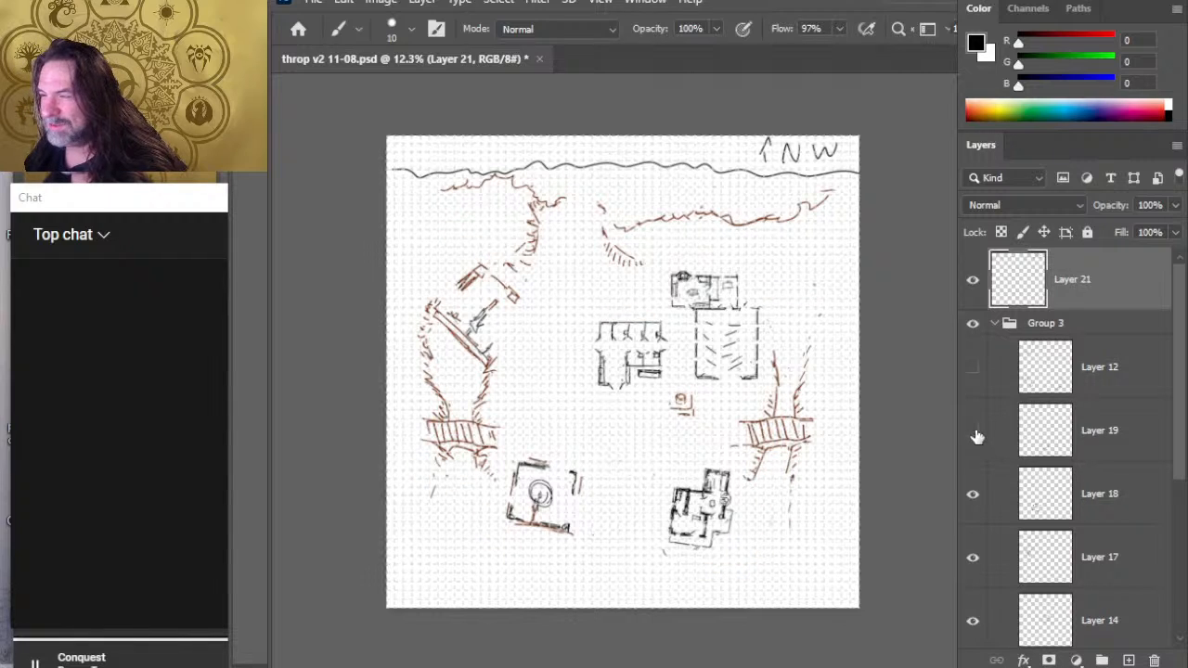
click(972, 431)
click(972, 493)
click(983, 501)
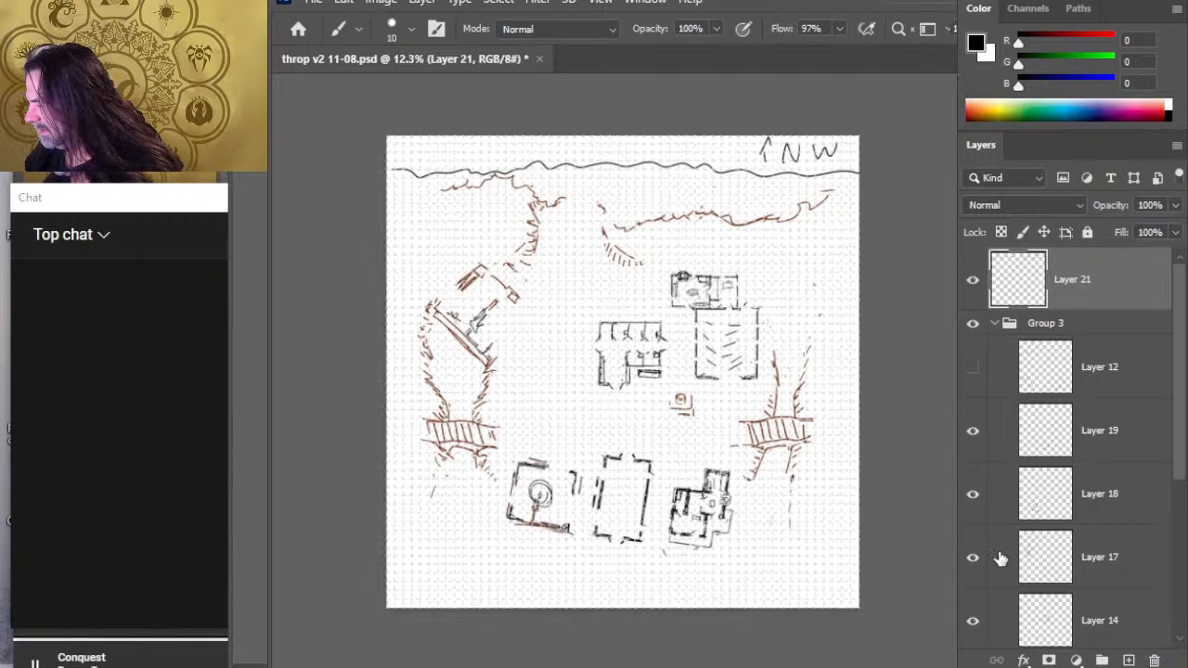
click(978, 559)
click(978, 562)
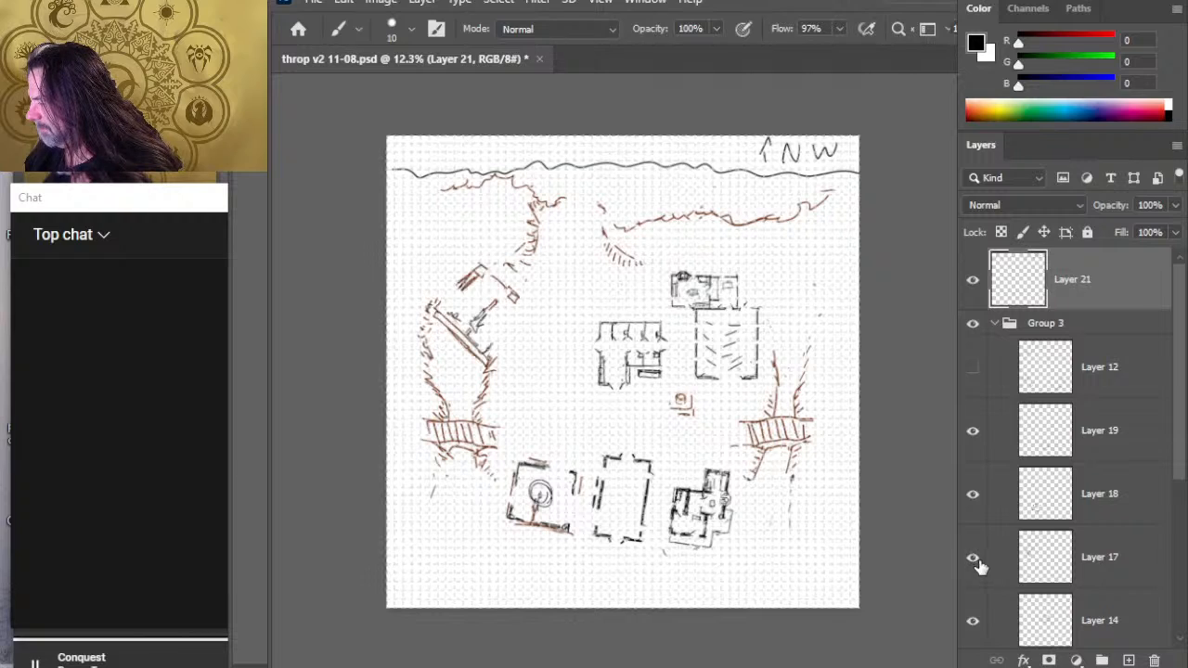
click(972, 330)
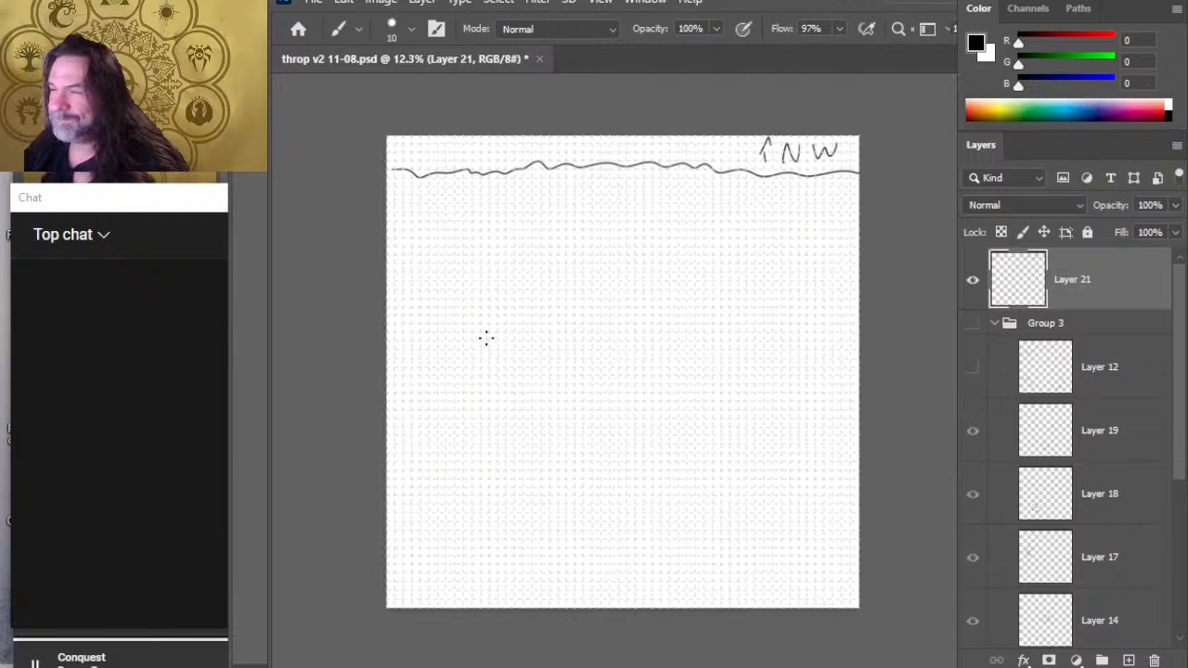
- Add a new layer above Layer 21 and make Group 3 visible again
click(1129, 658)
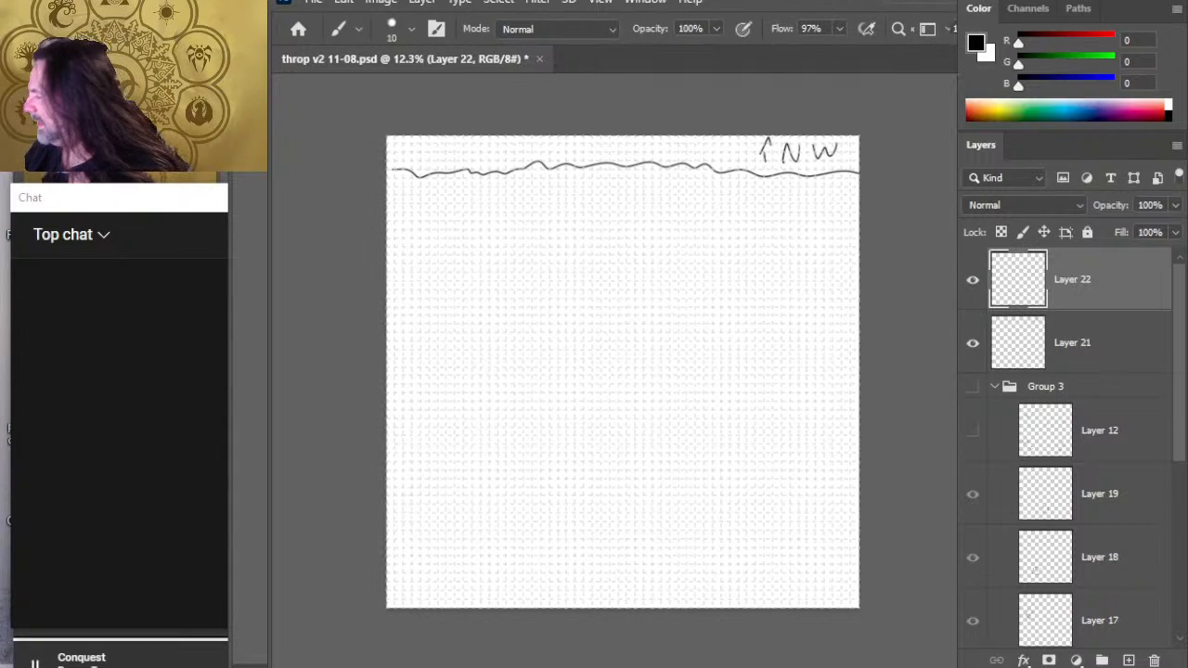
scroll(1180, 426, down, 1)
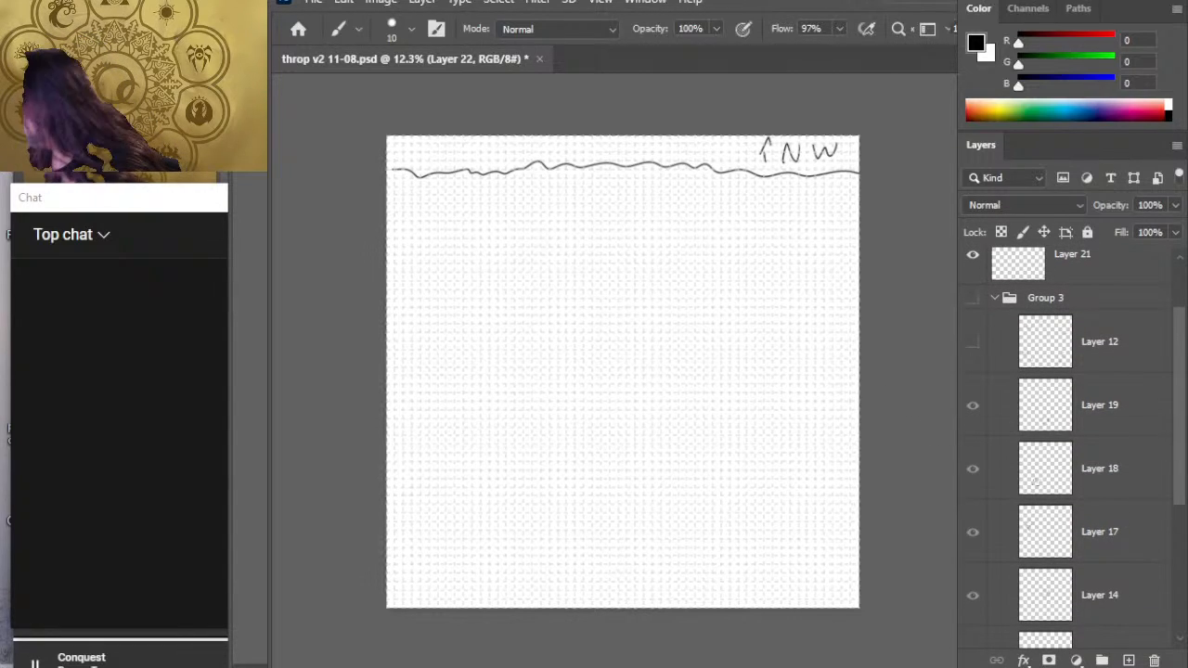
click(973, 299)
- Check what Layer 12 contains by toggling its visibility, and rename it labels
click(973, 344)
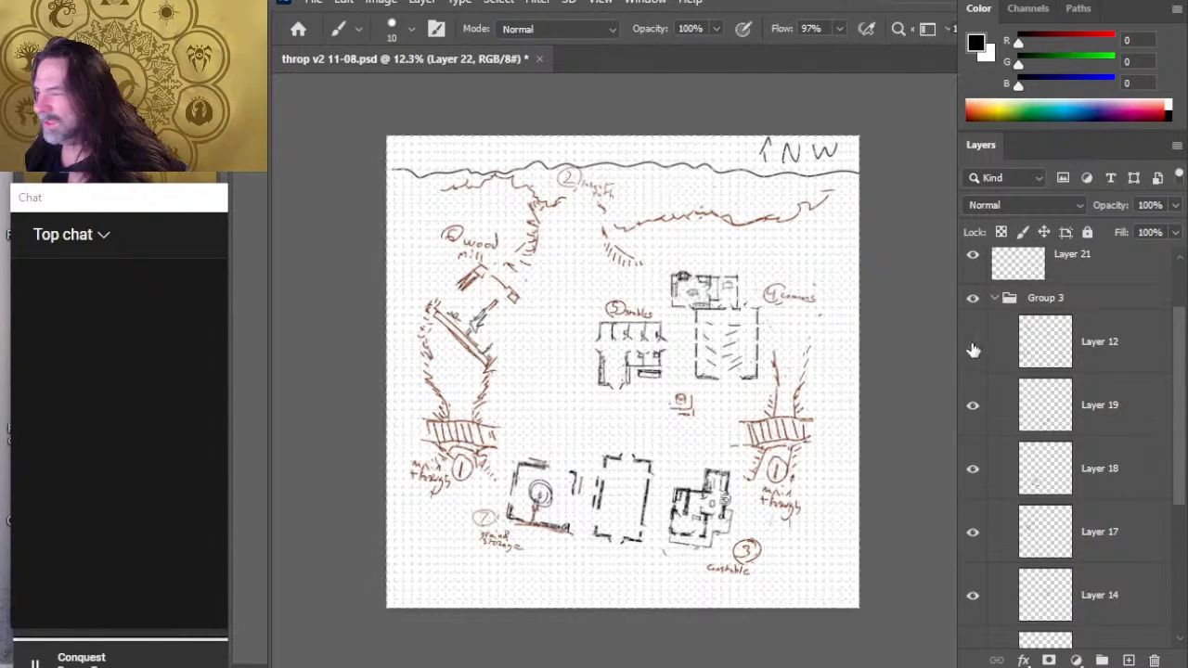
click(972, 345)
double_click(1084, 351)
key(BackSpace)
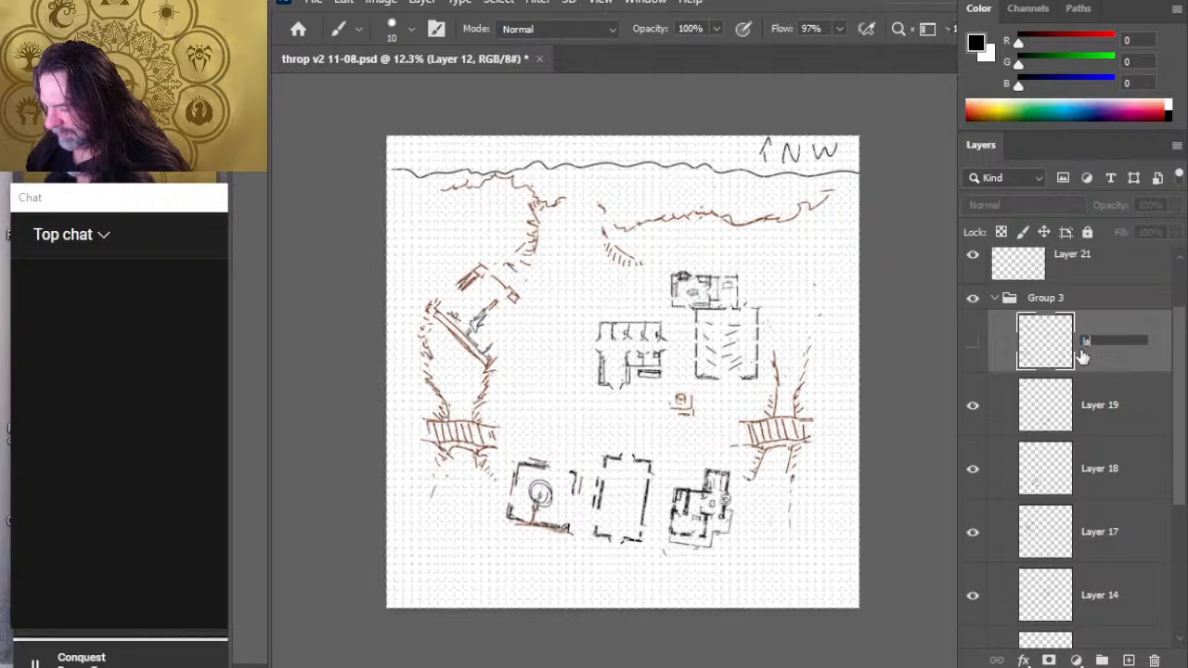
text(labels)
key(Return)
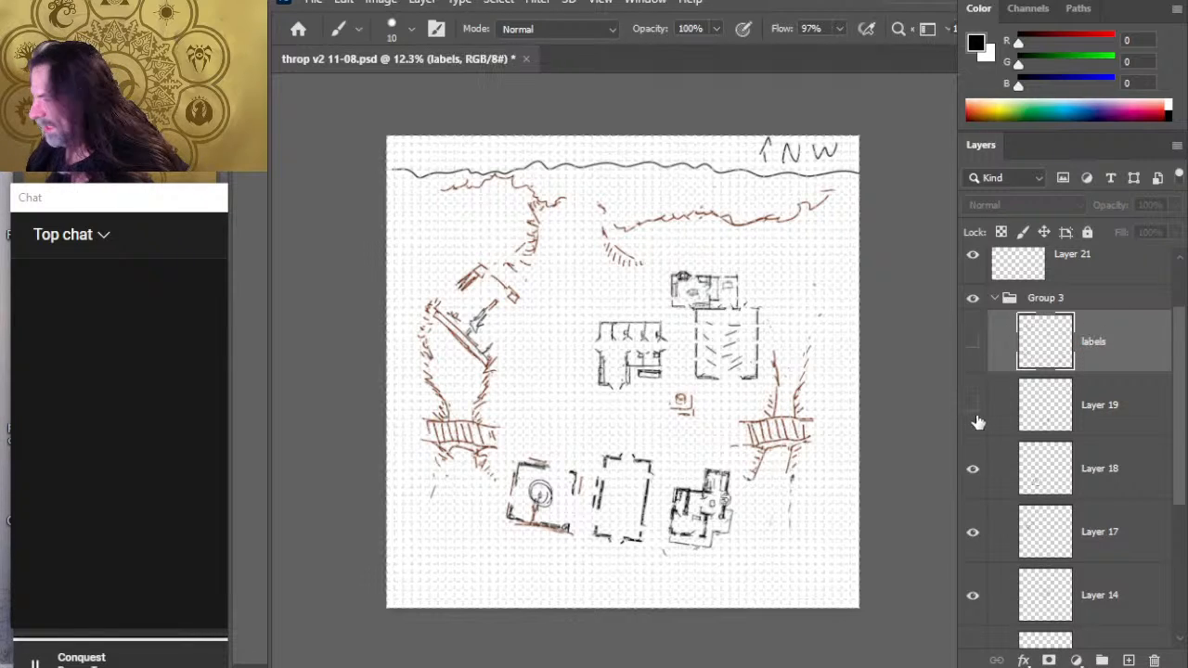
- Check what Layer 19 contains by toggling its visibility, and rename it STORAGE
click(974, 417)
click(973, 419)
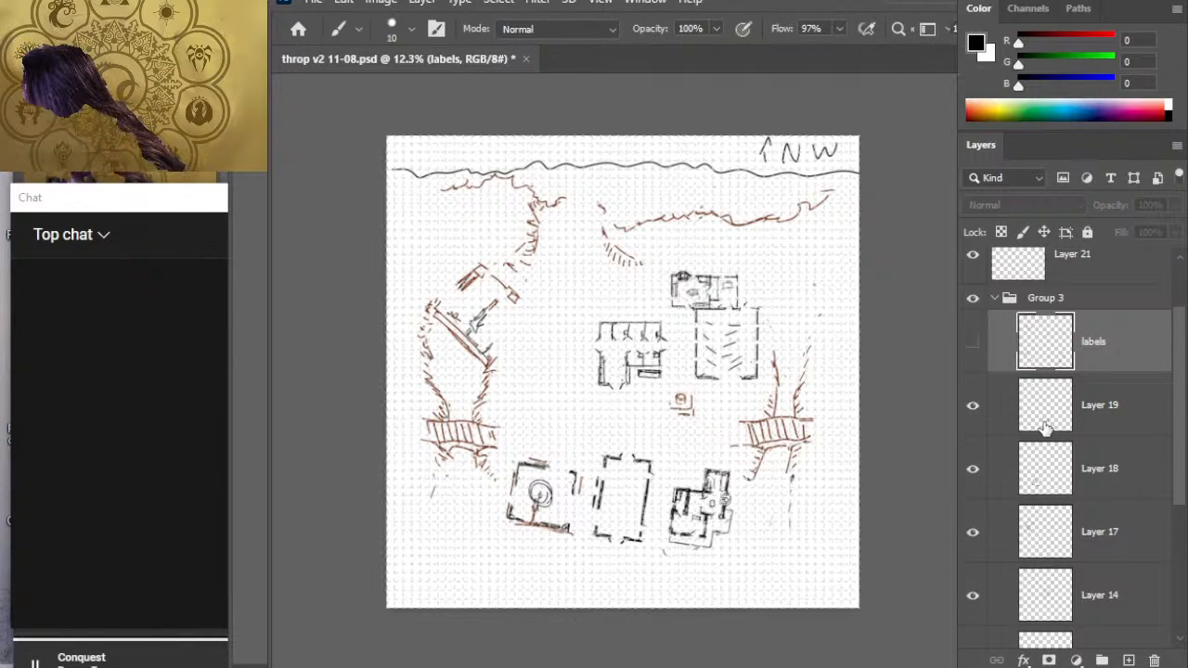
click(1090, 413)
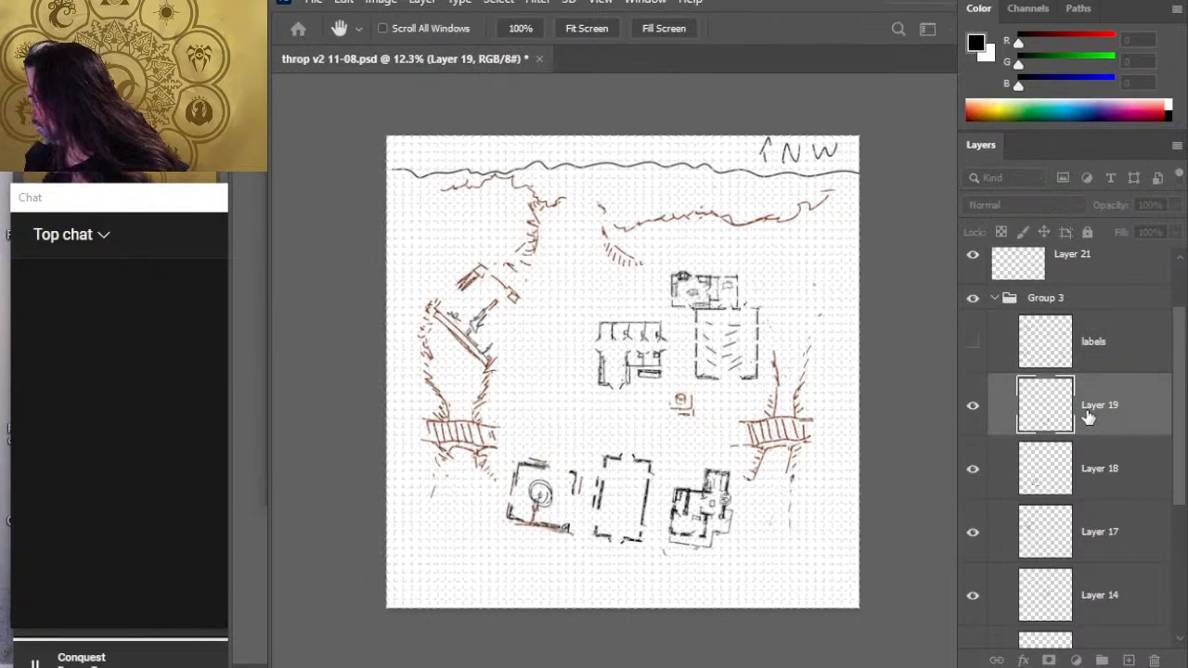
double_click(1100, 408)
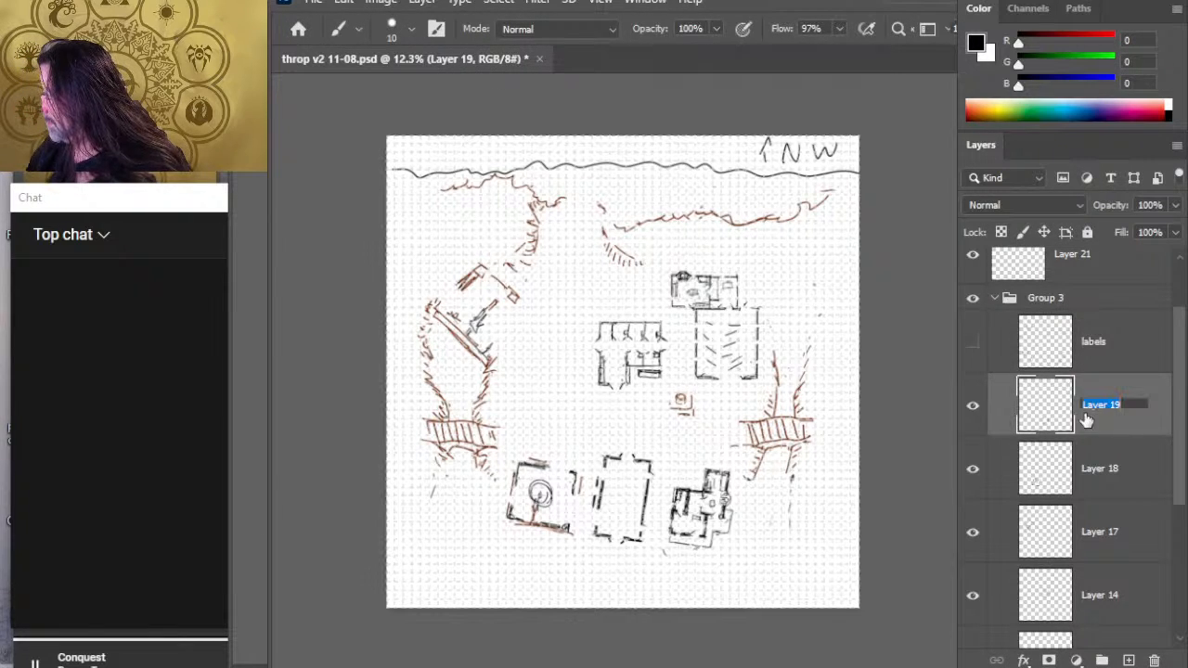
text(STORAGE)
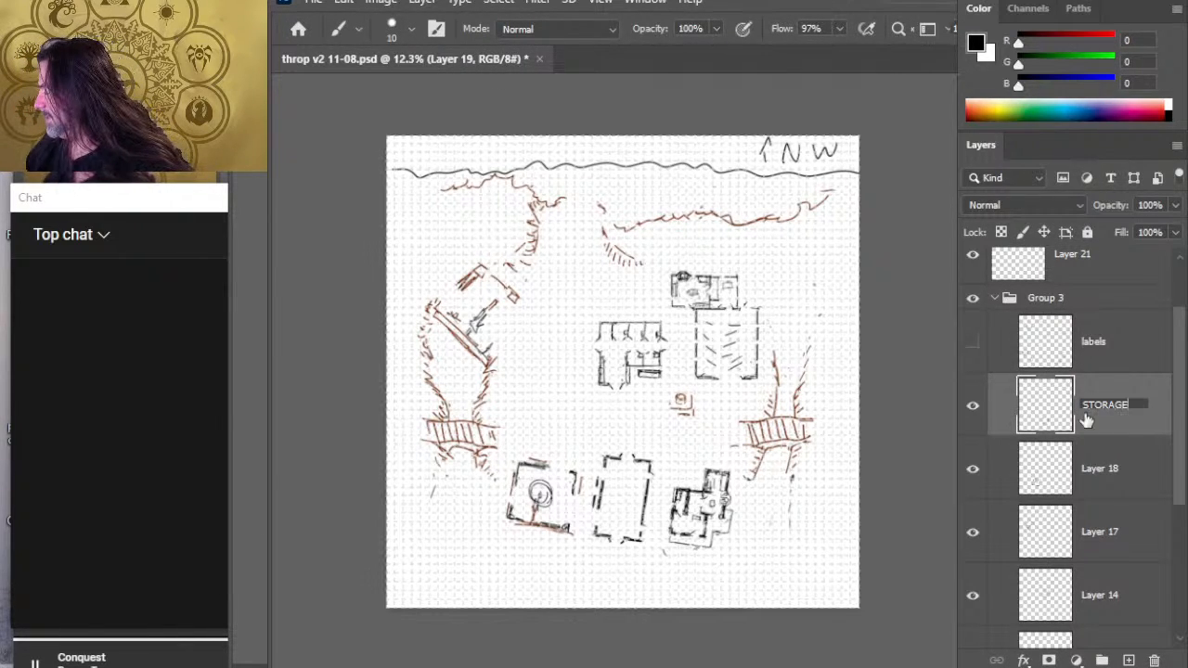
shift+click(1130, 365)
- Check what Layer 18 contains by toggling its visibility, and rename it RGRIST MILL
shift+click(1106, 472)
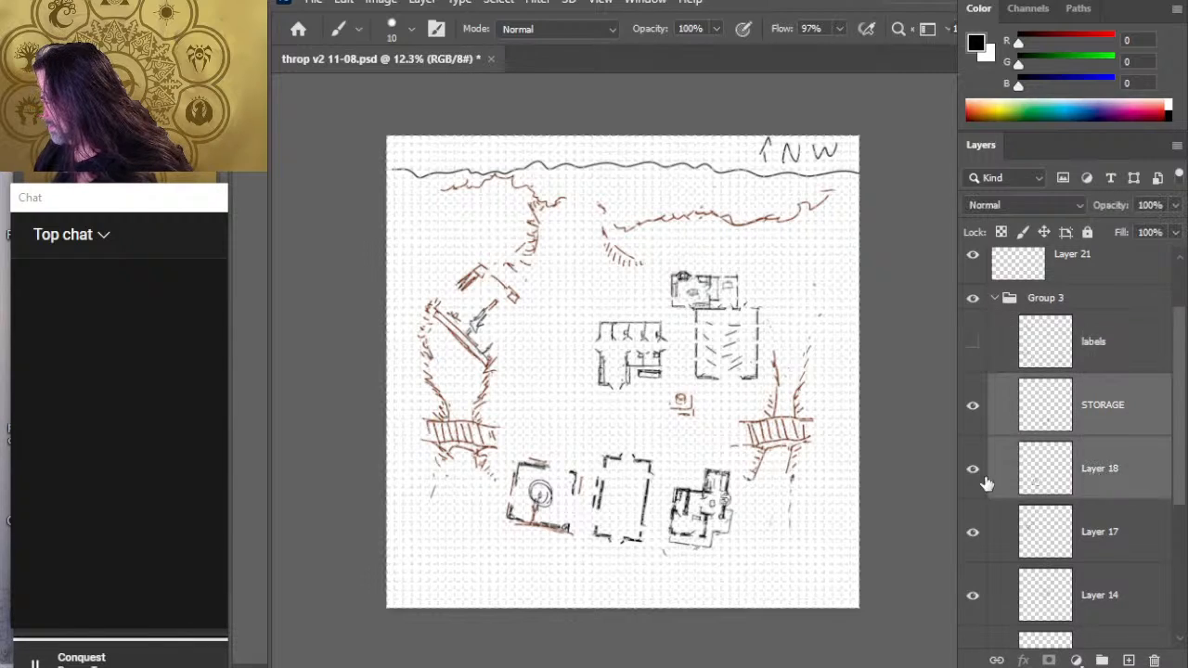
click(975, 476)
click(974, 476)
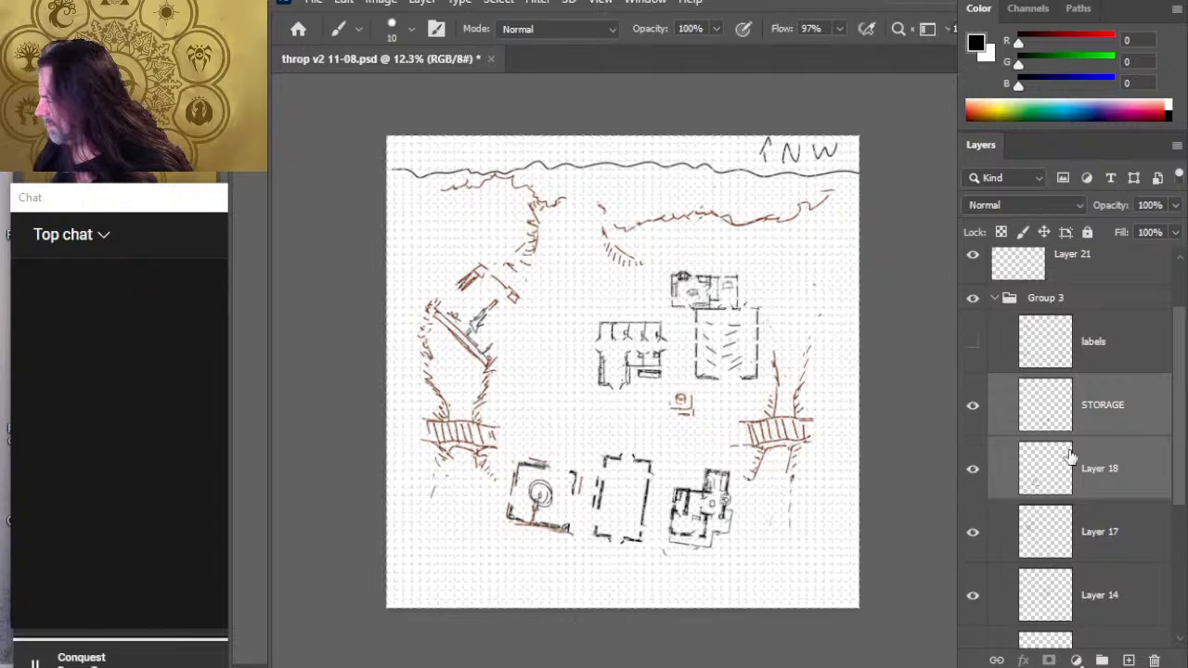
double_click(1107, 467)
text(RGRIST MILL)
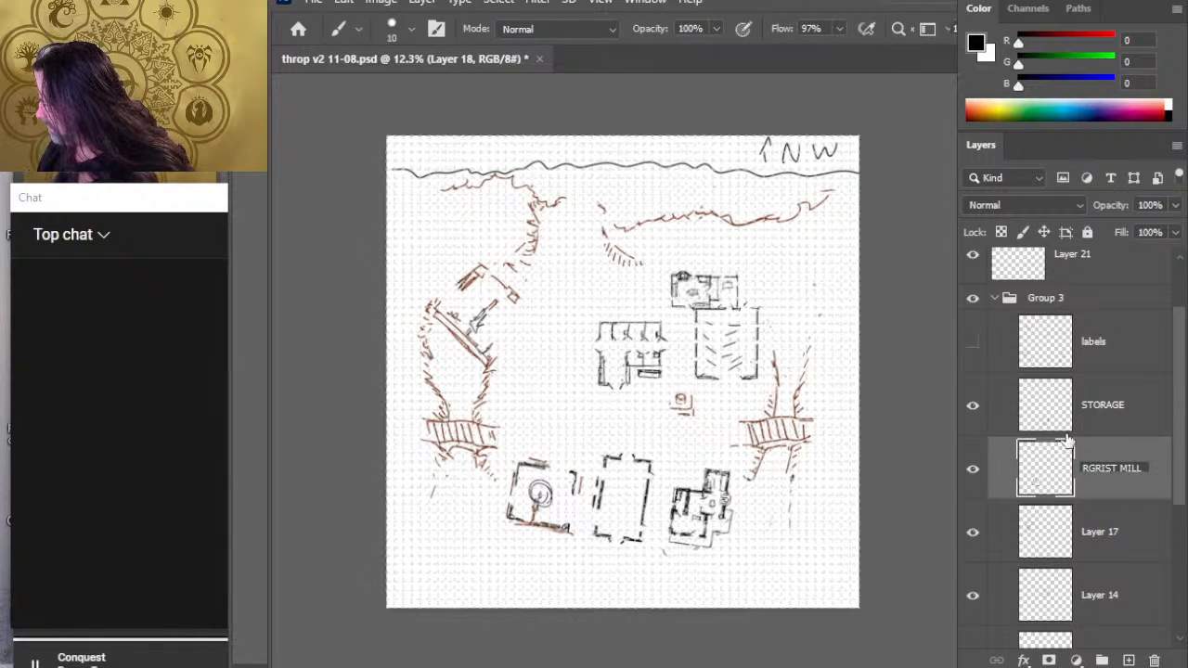
- Check what Layer 17 contains by toggling its visibility, and rename it lumber
double_click(1099, 537)
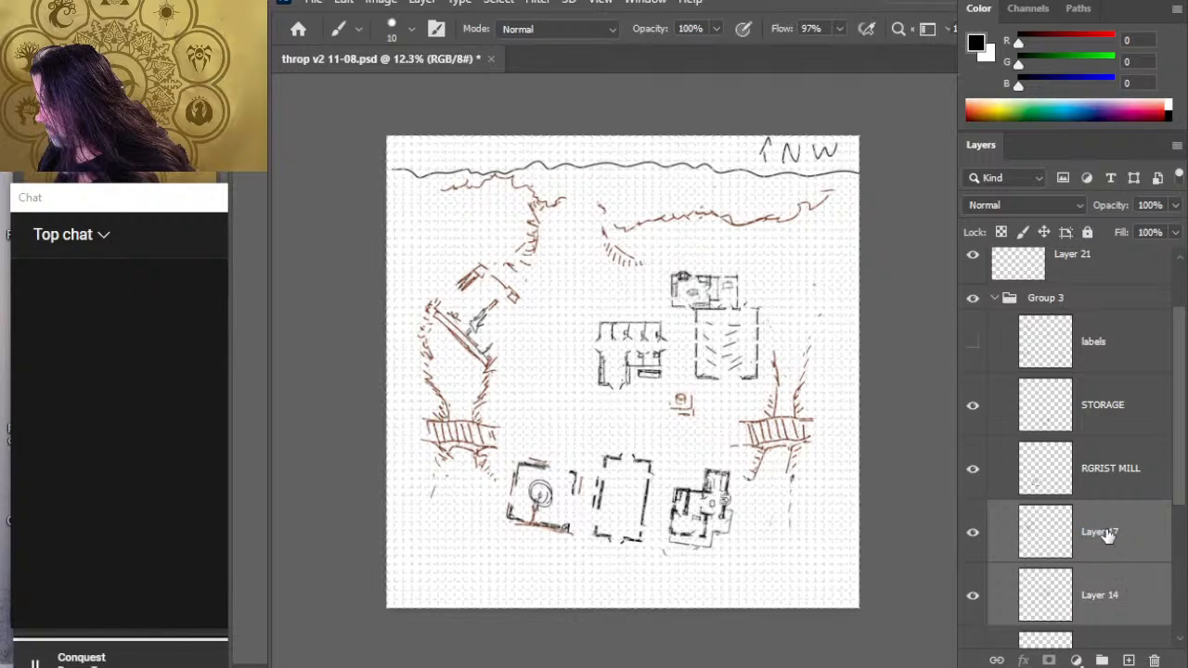
click(972, 536)
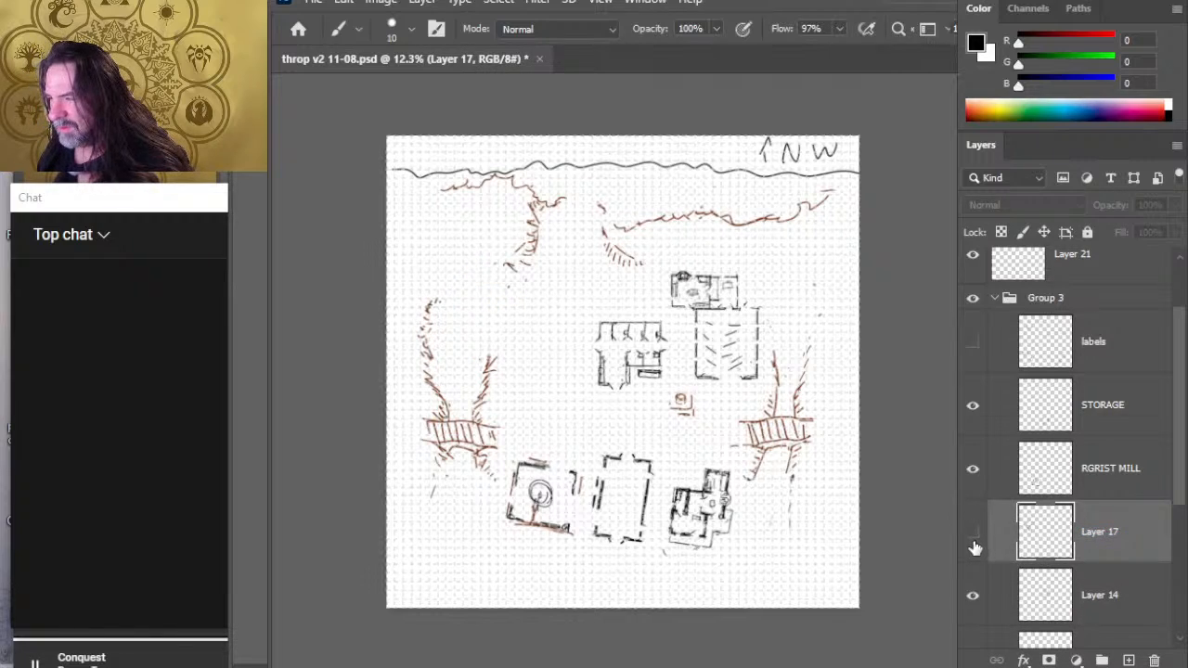
click(973, 542)
double_click(1084, 539)
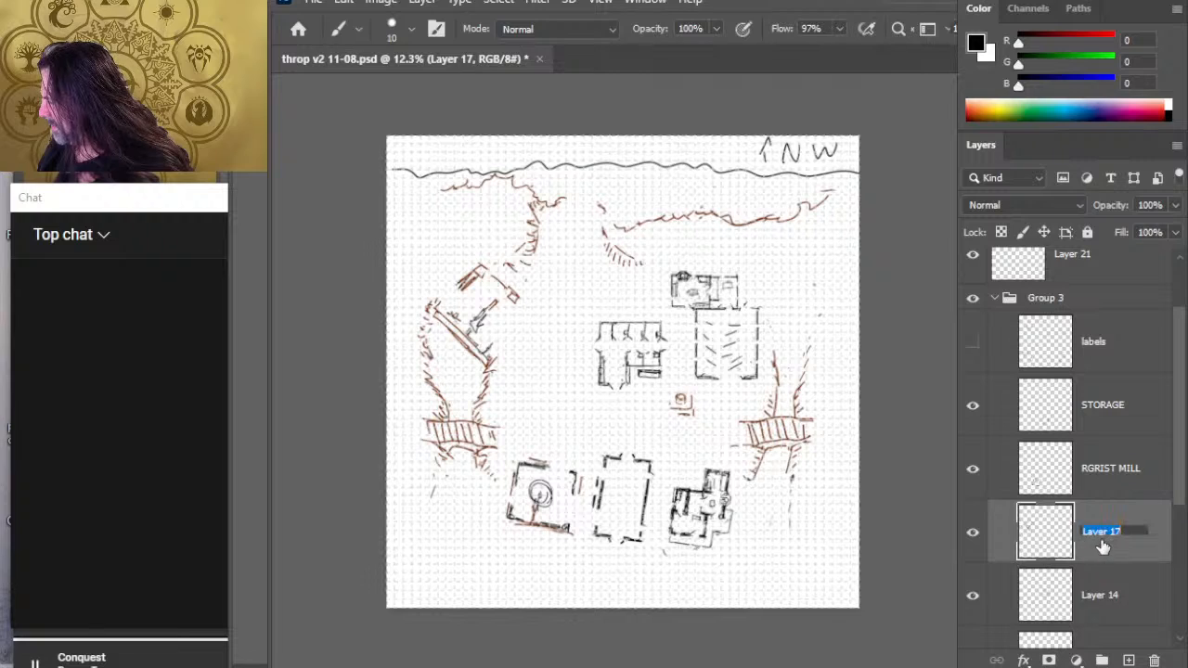
text(lumber)
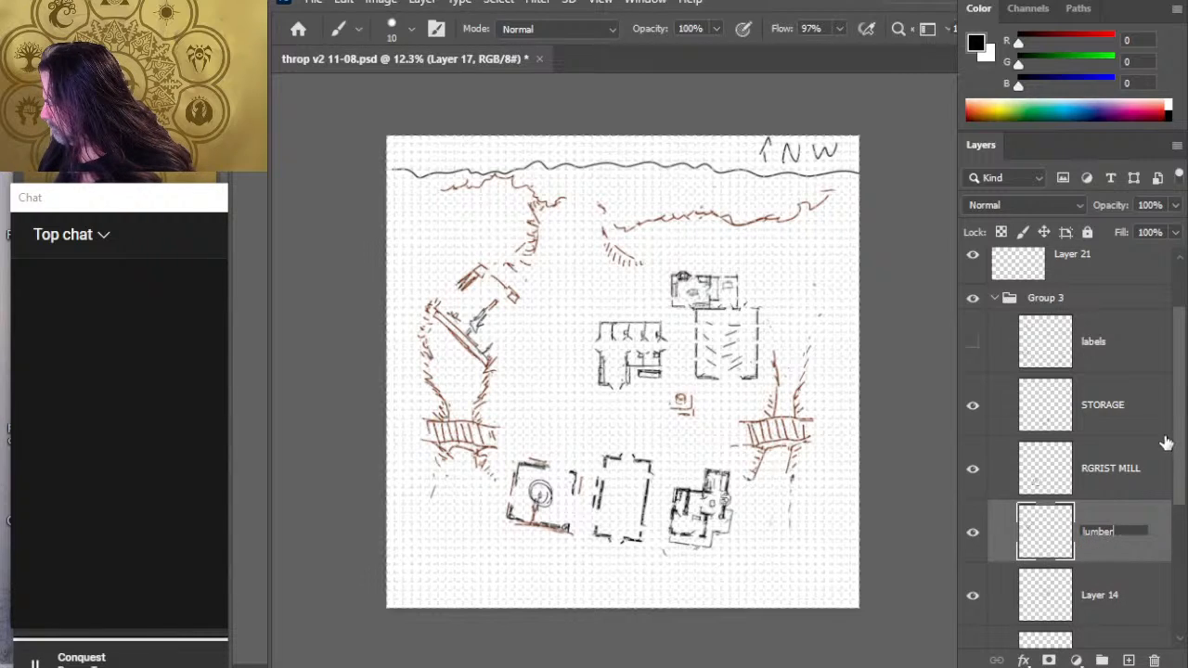
key(Return)
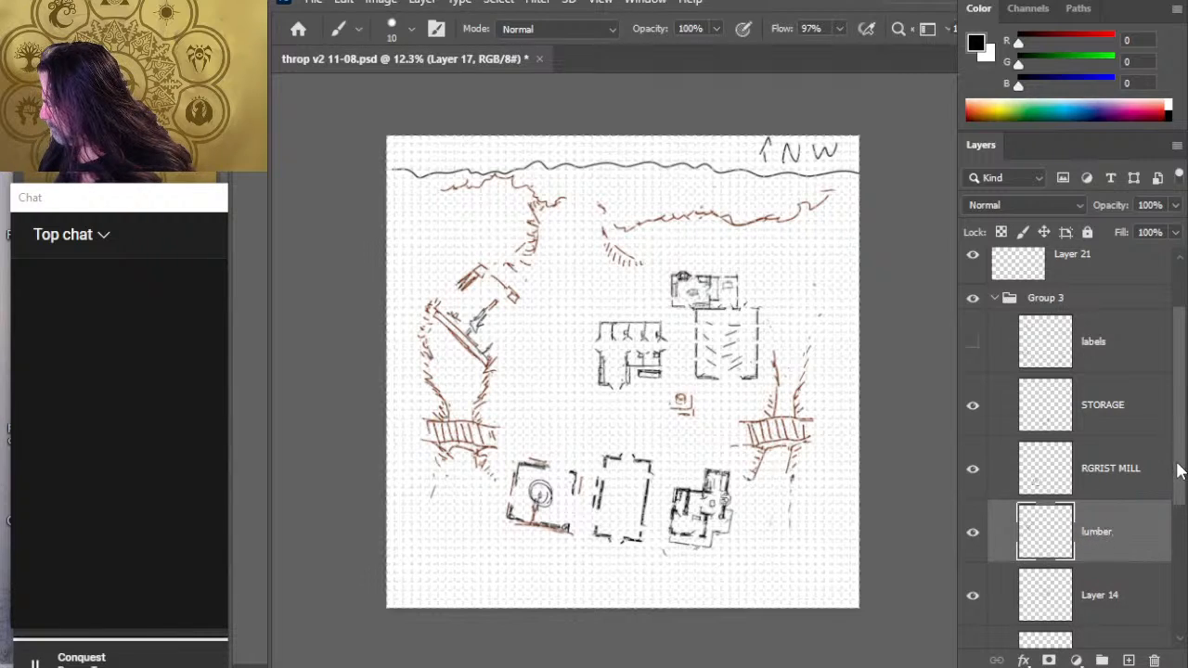
- Check what Layer 14 contains by toggling its visibility, and rename it stables
scroll(1183, 480, down, 3)
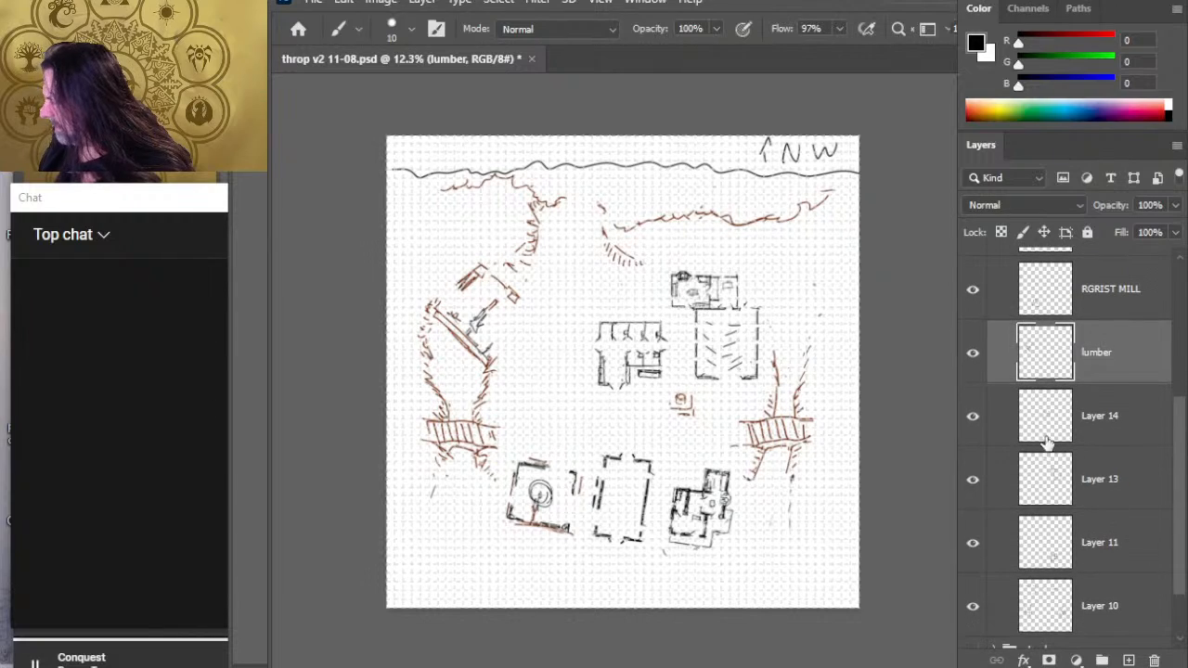
click(972, 418)
click(973, 417)
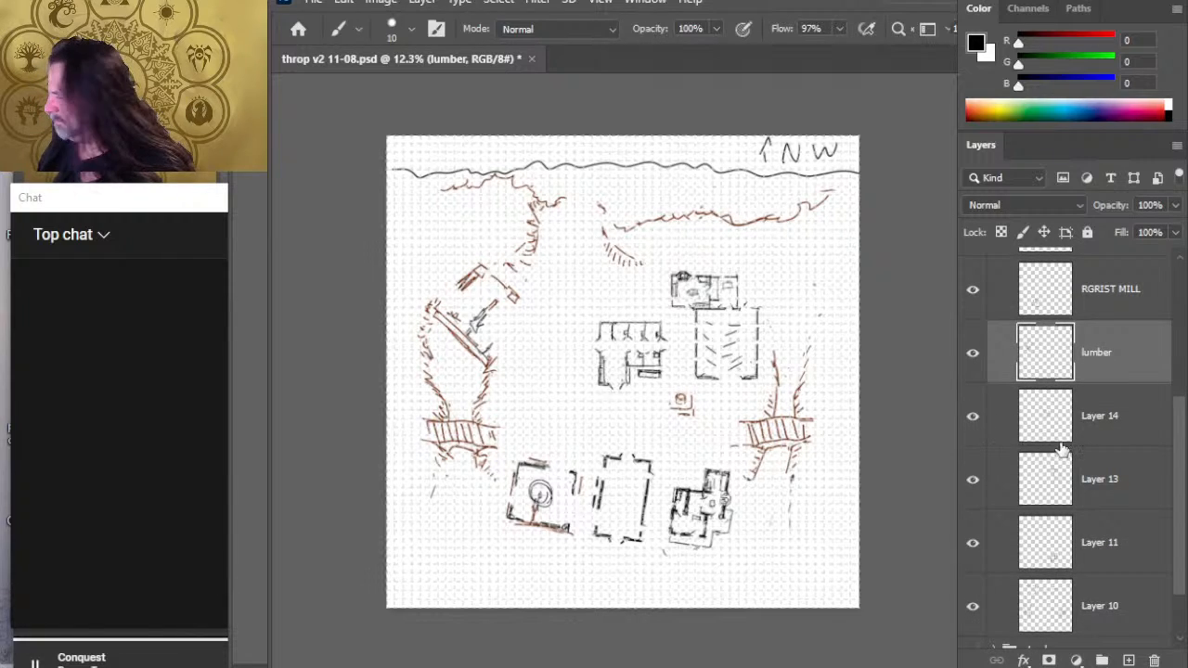
double_click(1104, 417)
text(sta)
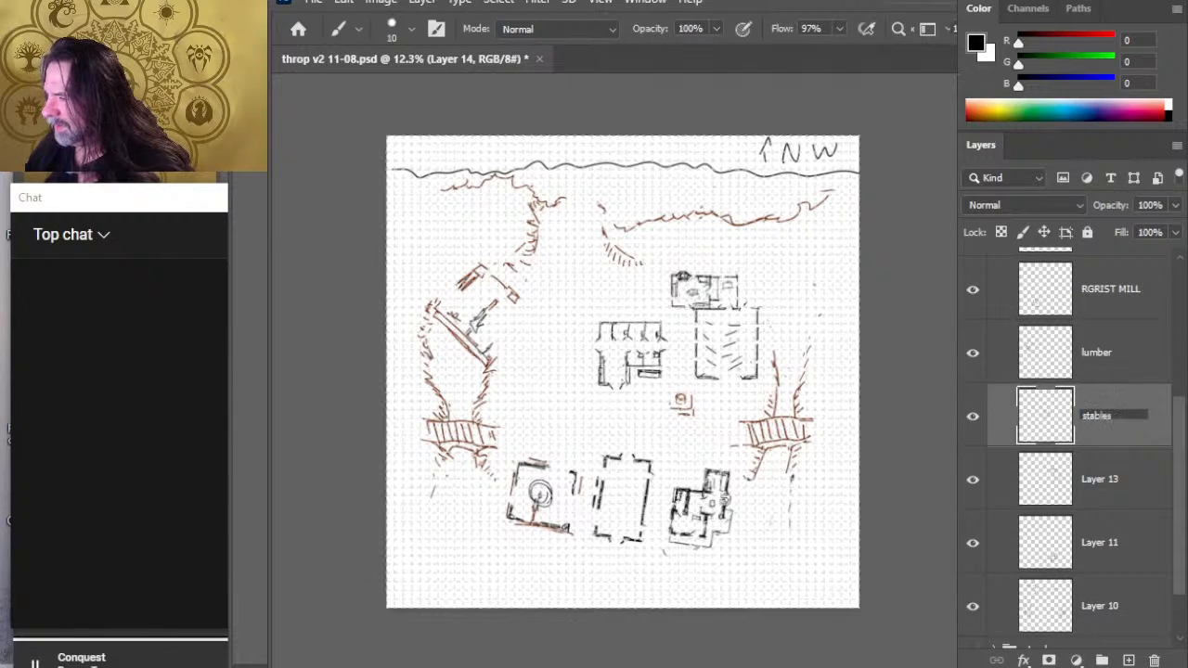
text(bles)
key(Return)
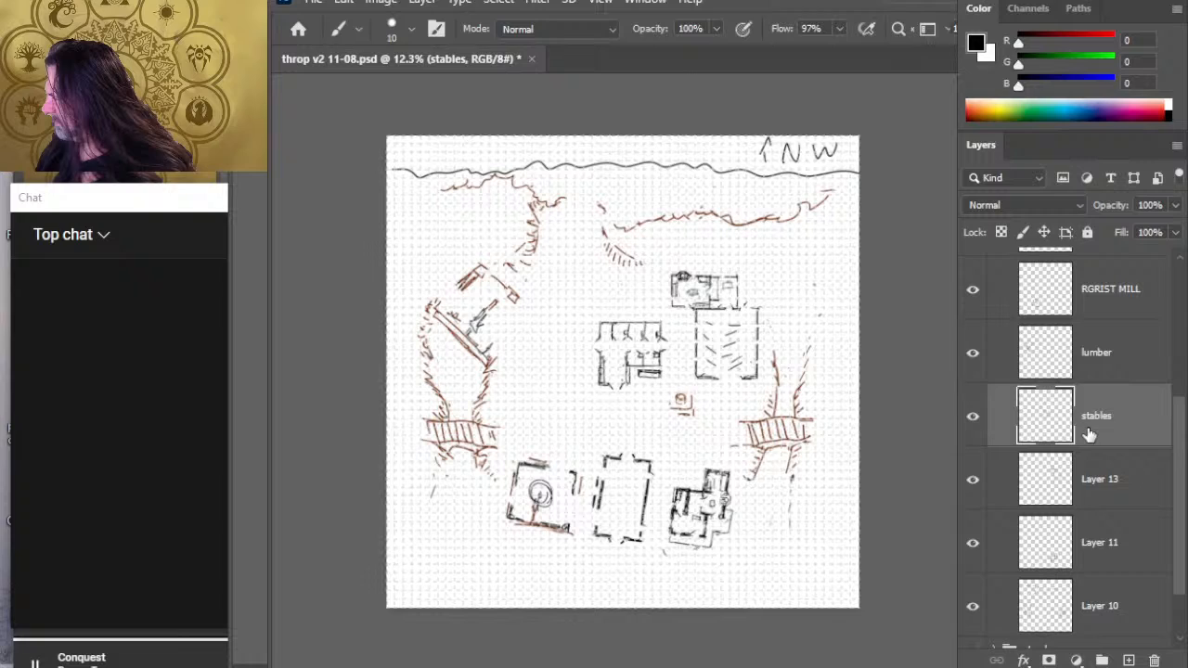
- Check what Layer 13 contains by toggling its visibility, and rename it COMMONS
click(973, 479)
click(972, 480)
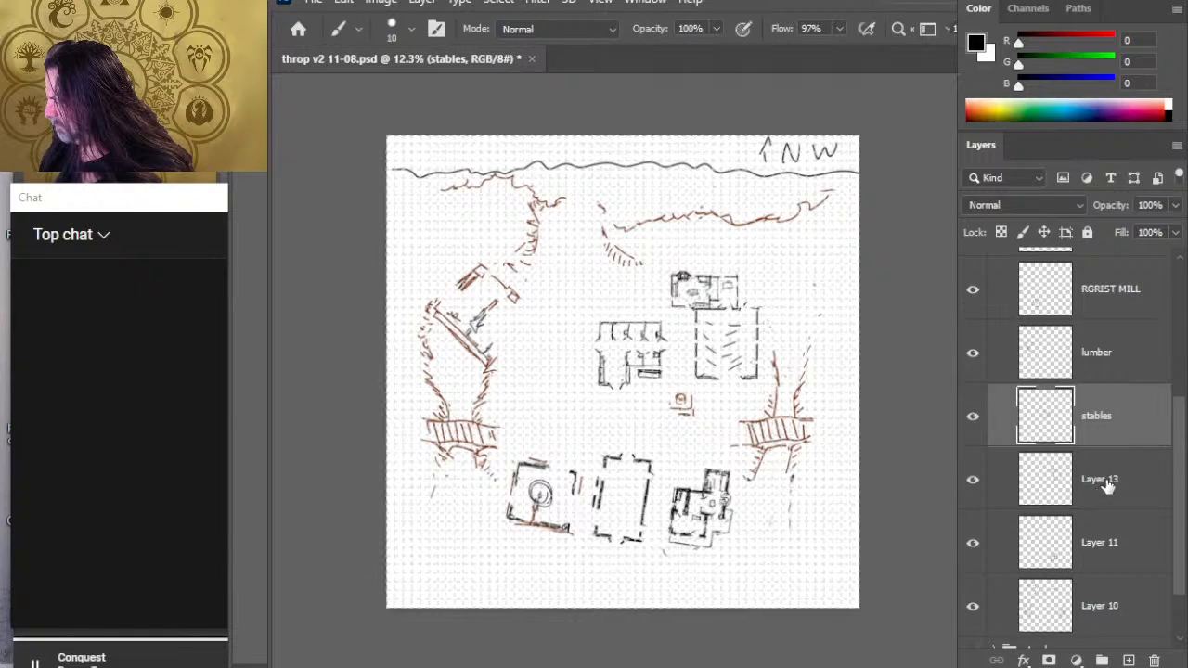
double_click(1105, 480)
text(COMMO)
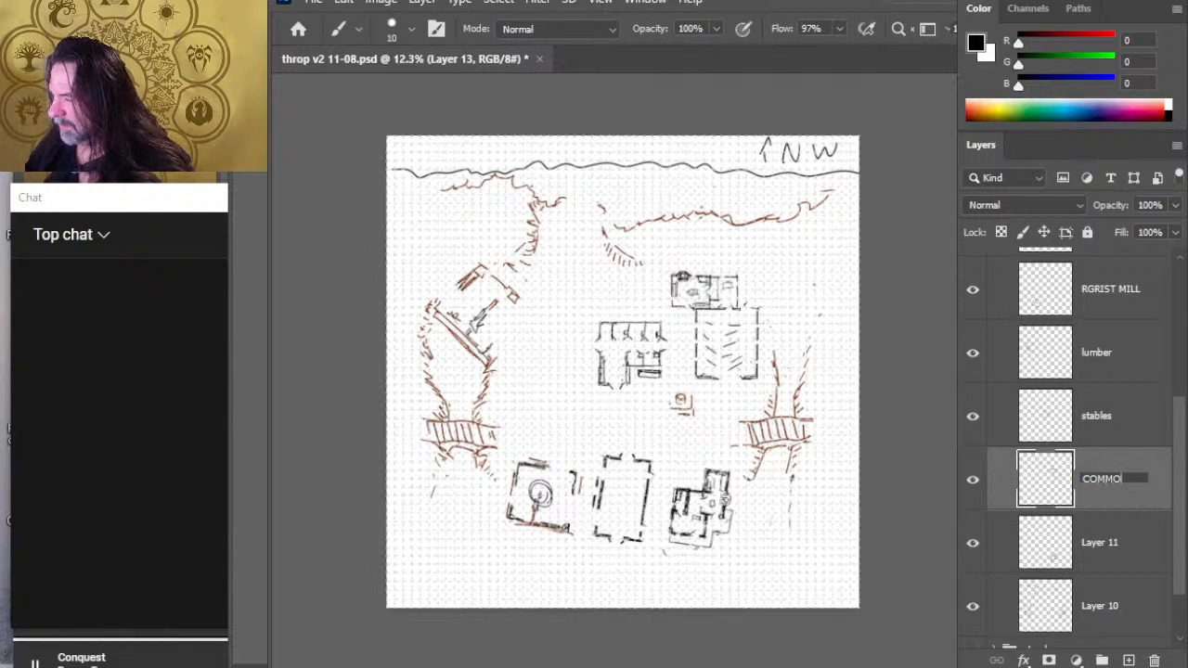
text(NS)
key(Return)
- Check what Layer 11 contains by toggling its visibility, and rename it SHERIFF
click(981, 544)
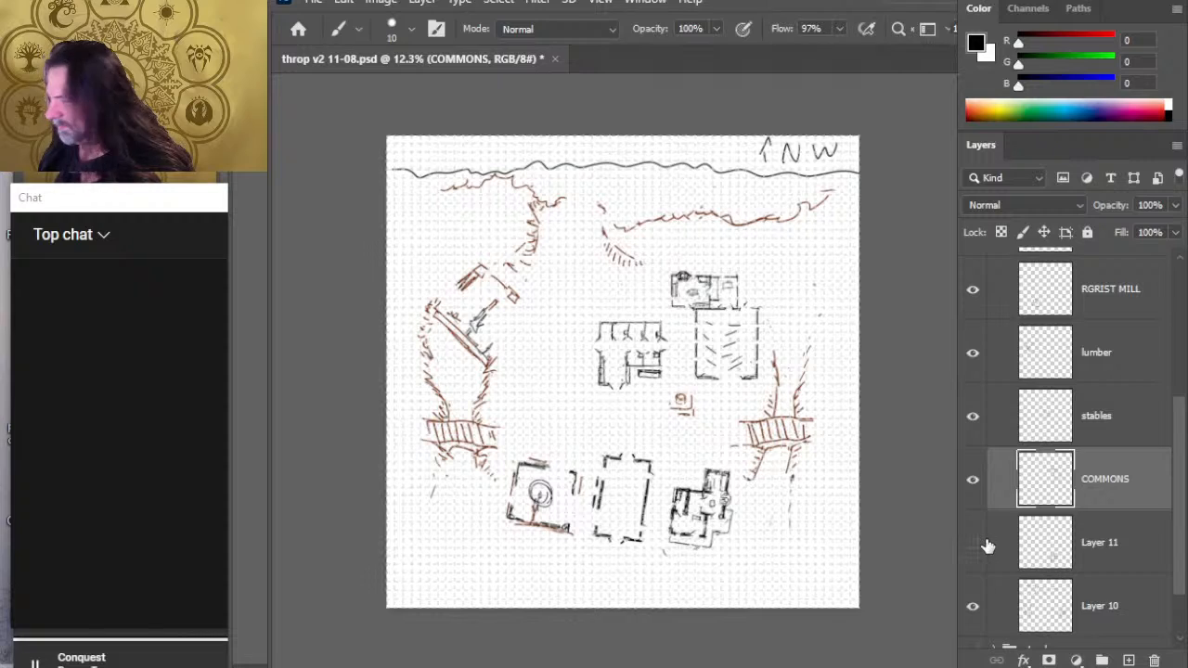
click(974, 544)
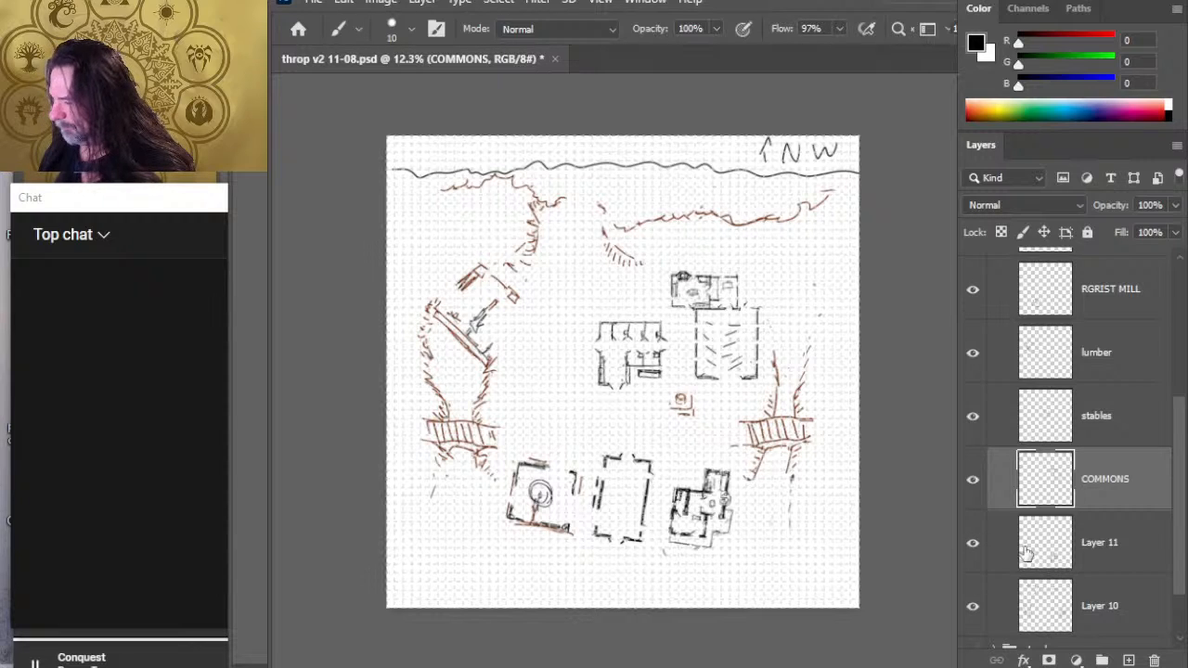
double_click(1099, 552)
text(SHER)
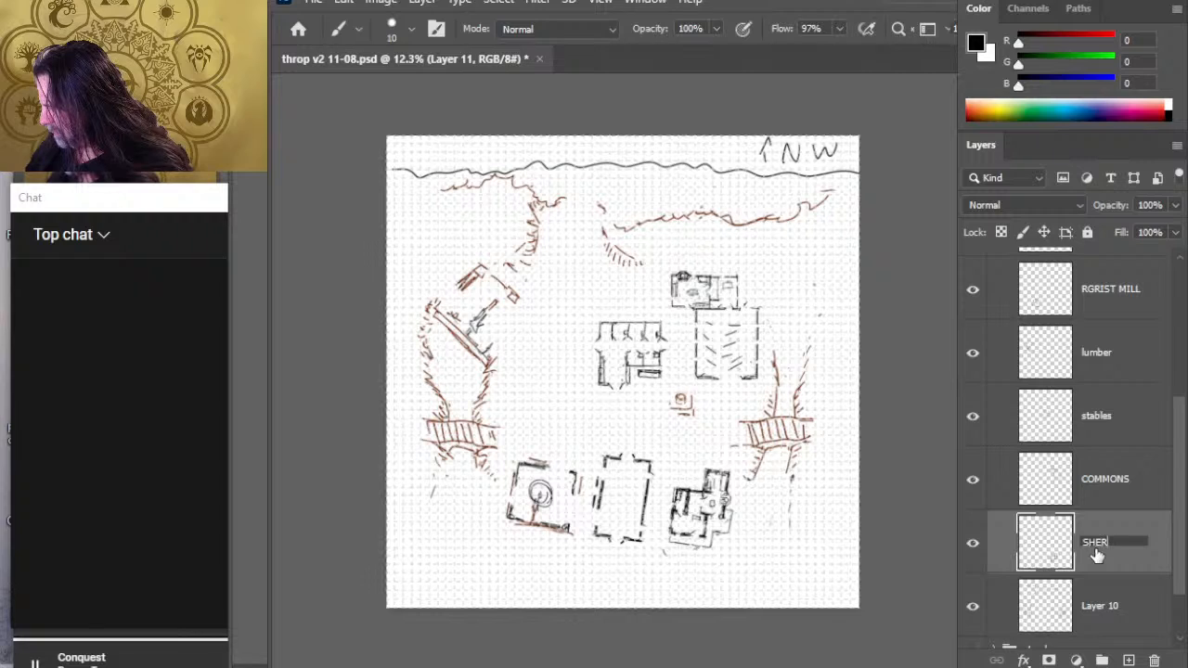
text(IFF)
key(Return)
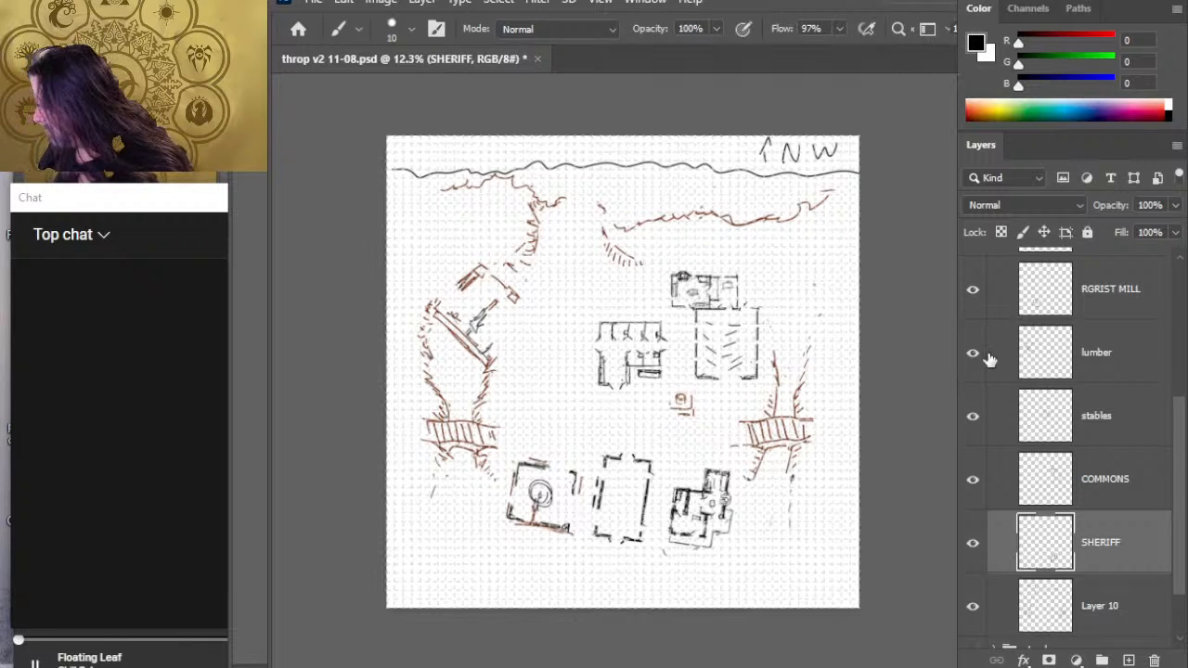
- Check what Layer 10 contains by toggling its visibility, and hide it
click(971, 607)
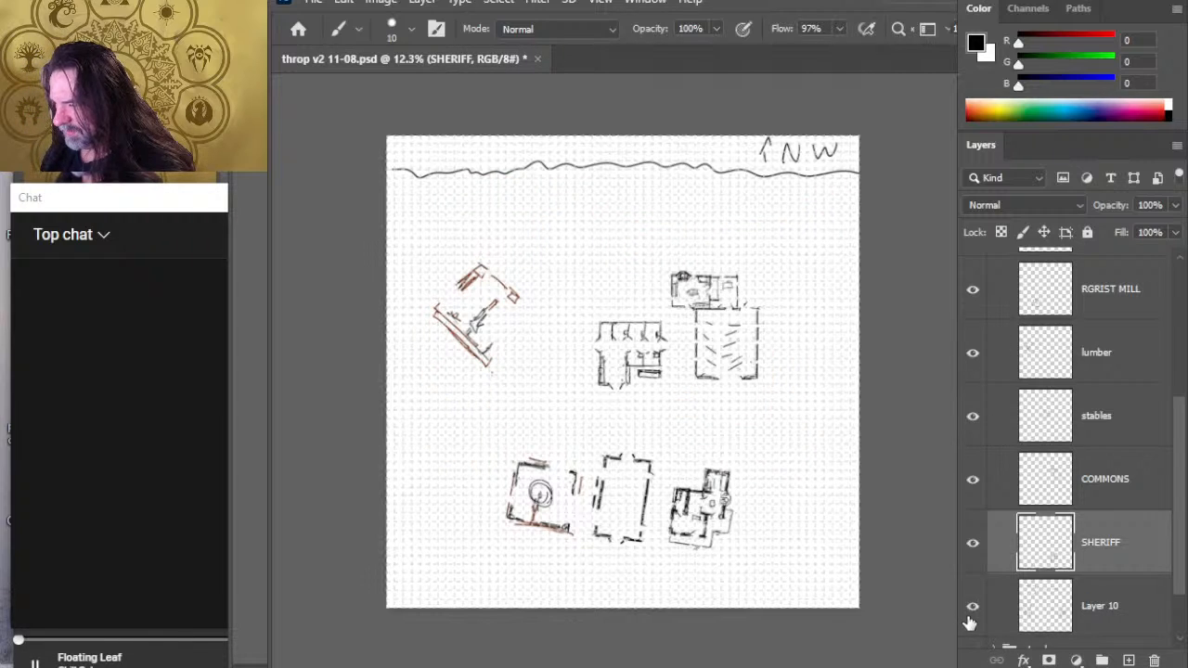
click(968, 603)
drag(1180, 568, 1178, 620)
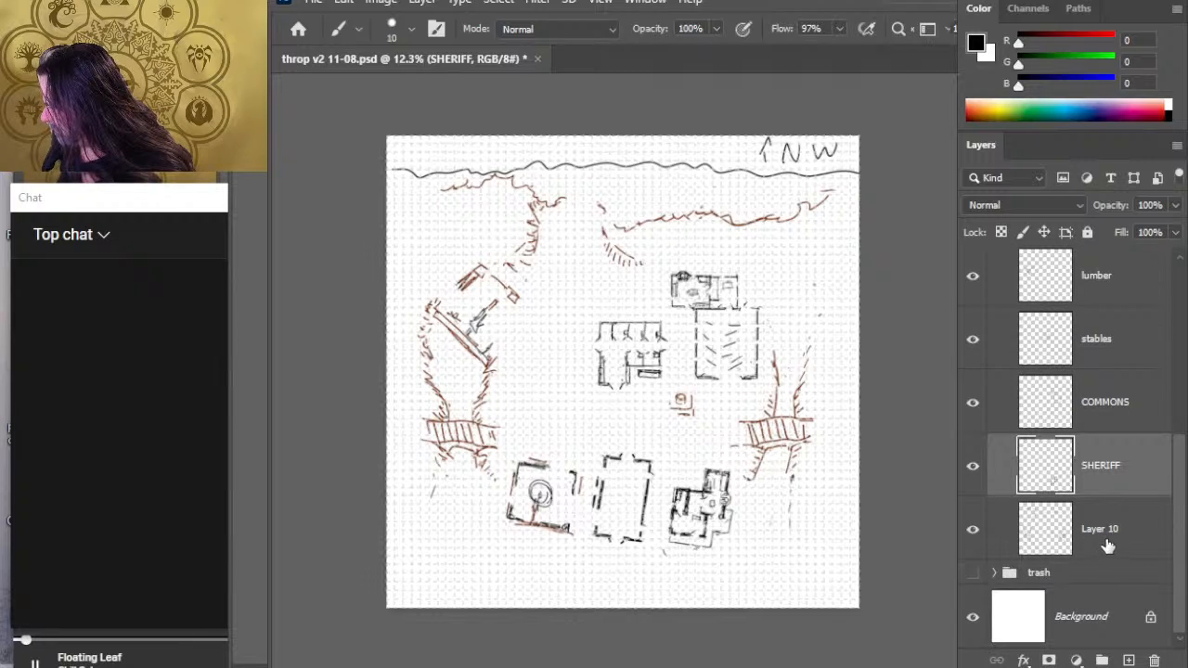
click(972, 534)
- Try to move Layer 10 into the trash group, and recheck its contents by toggling its visibility
drag(1109, 538, 1104, 573)
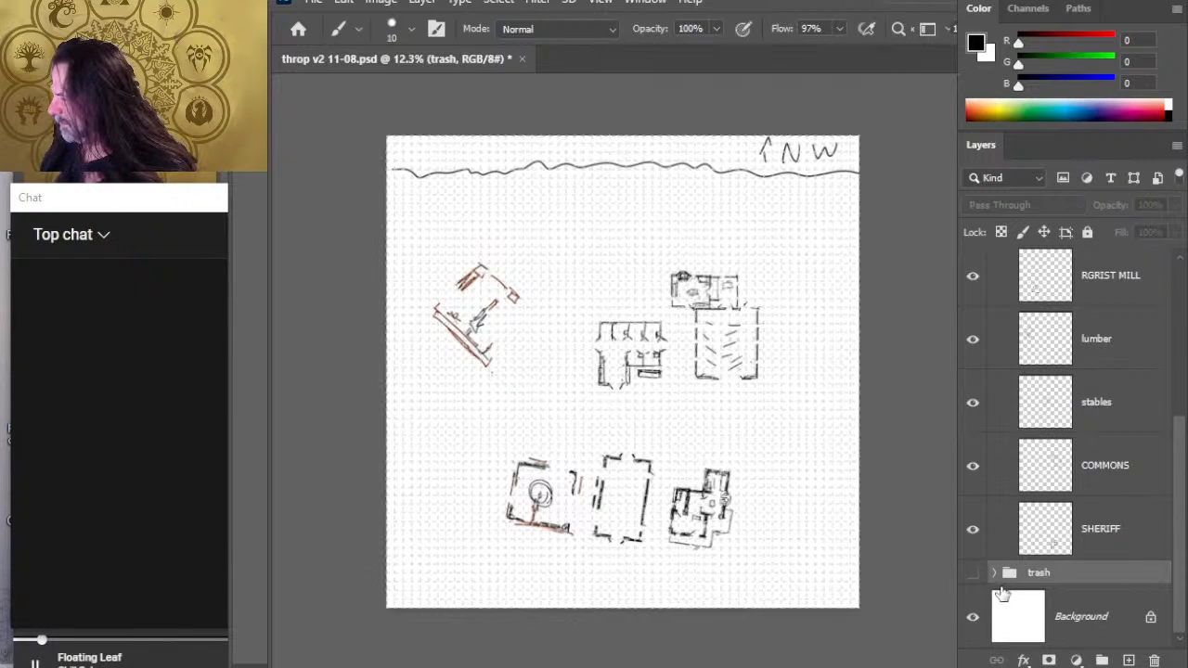
key(ctrl+z)
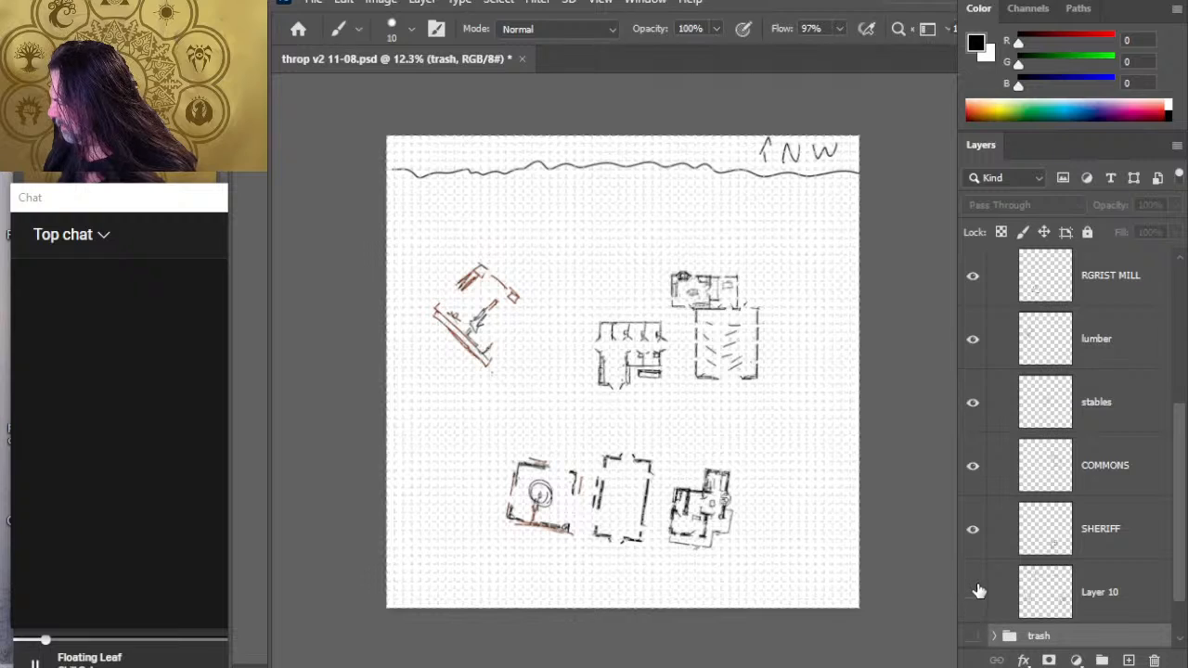
click(972, 595)
click(973, 595)
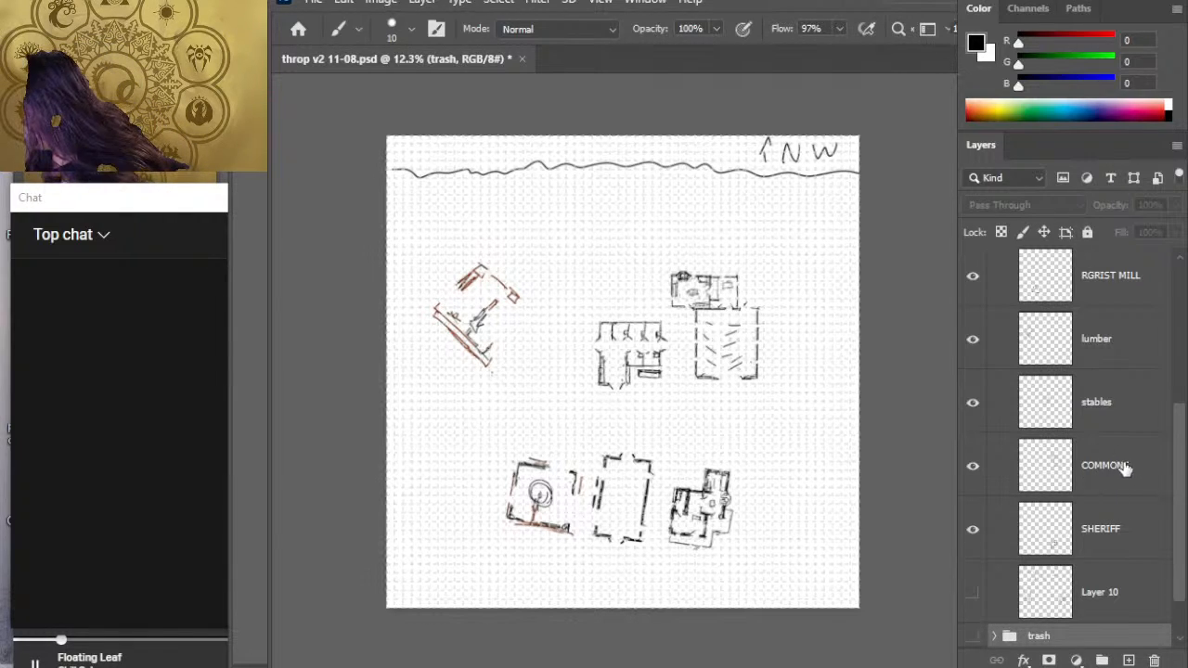
- Select the lumber, stables and COMMONS layers together and move their buildings down and slightly left, closer to the lower row of buildings
scroll(1167, 408, up, 3)
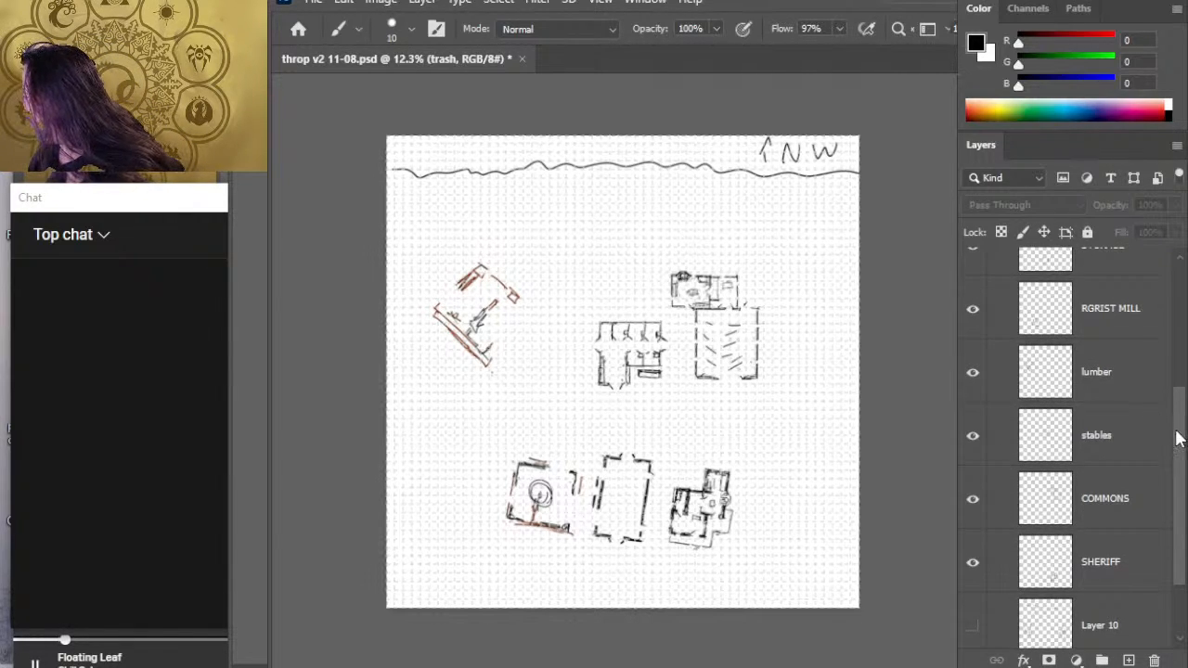
scroll(1067, 343, up, 2)
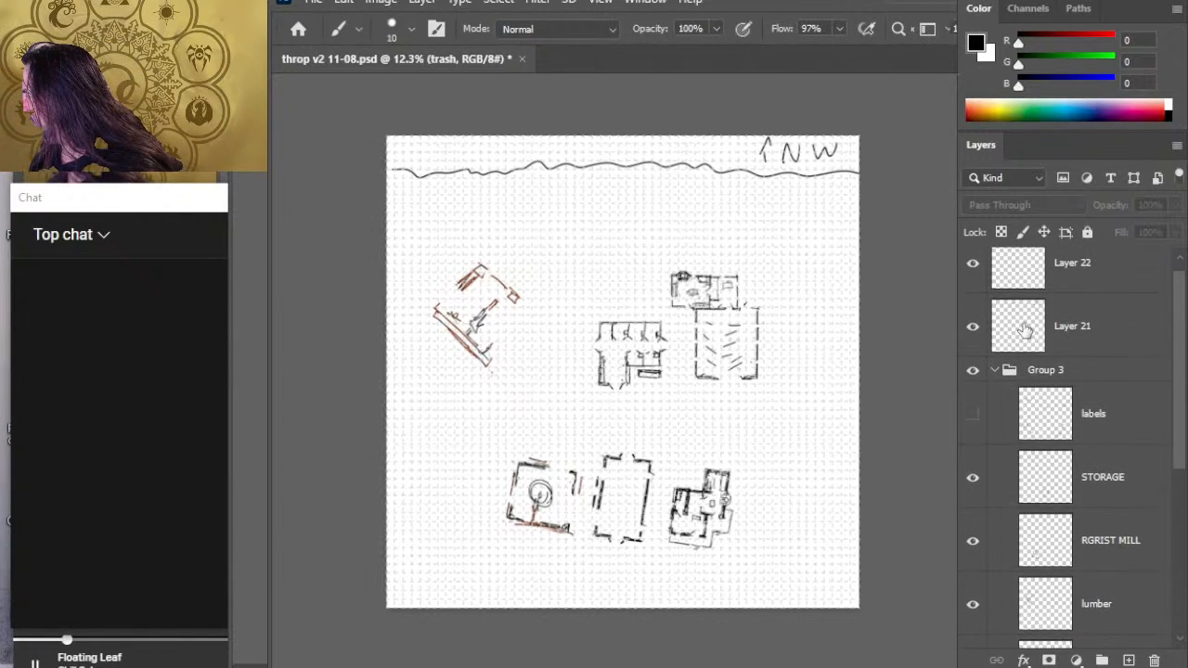
click(1063, 371)
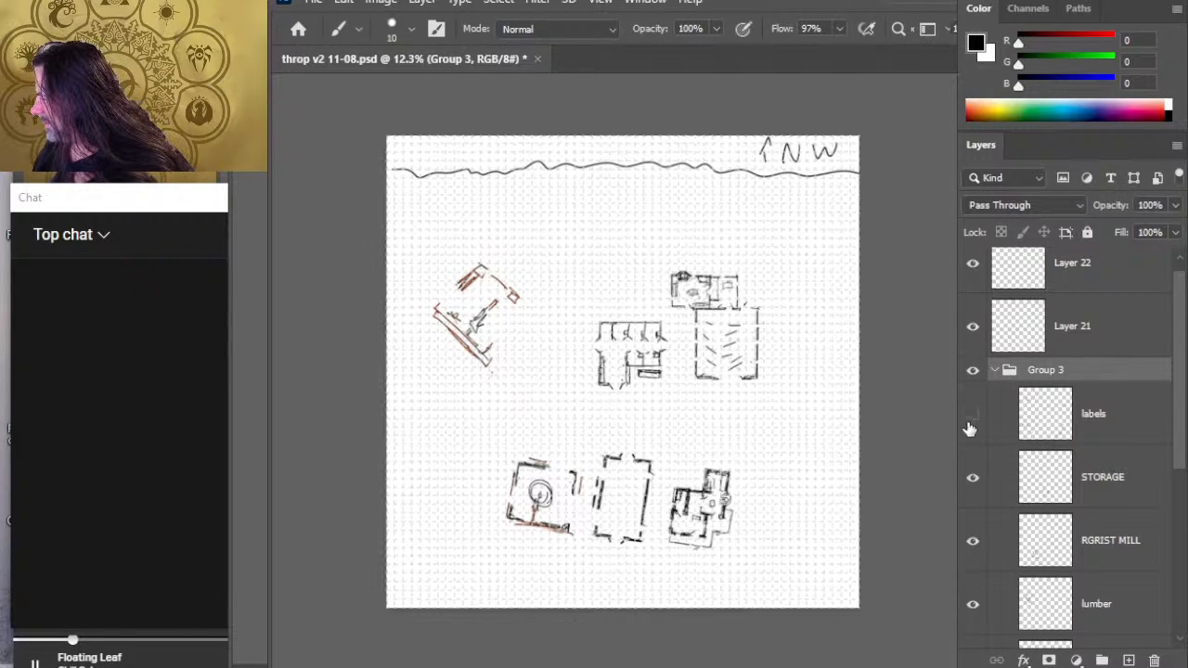
drag(1181, 461, 1174, 527)
click(1108, 465)
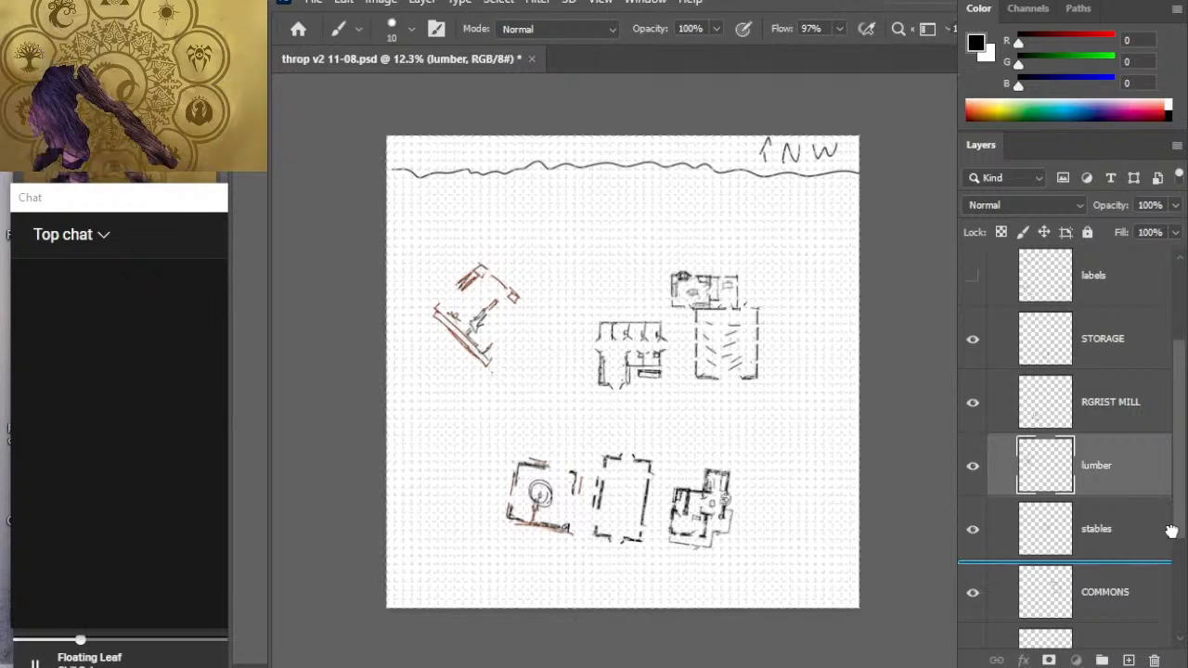
shift+click(1151, 547)
shift+click(1148, 601)
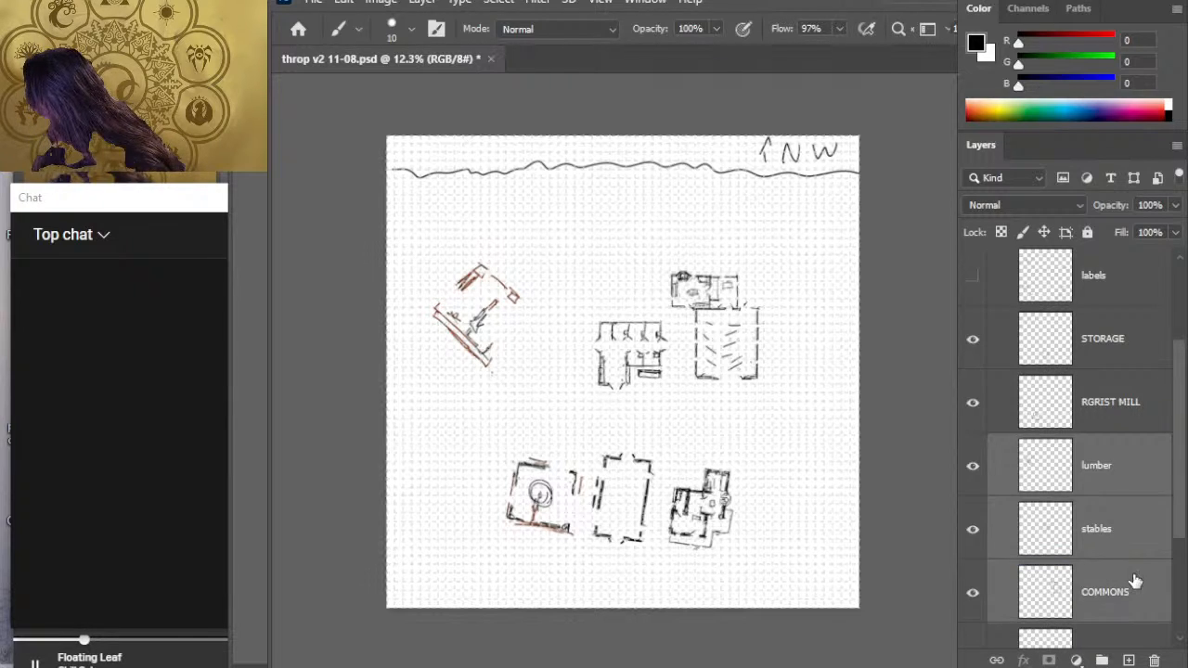
key(v)
drag(755, 422, 717, 425)
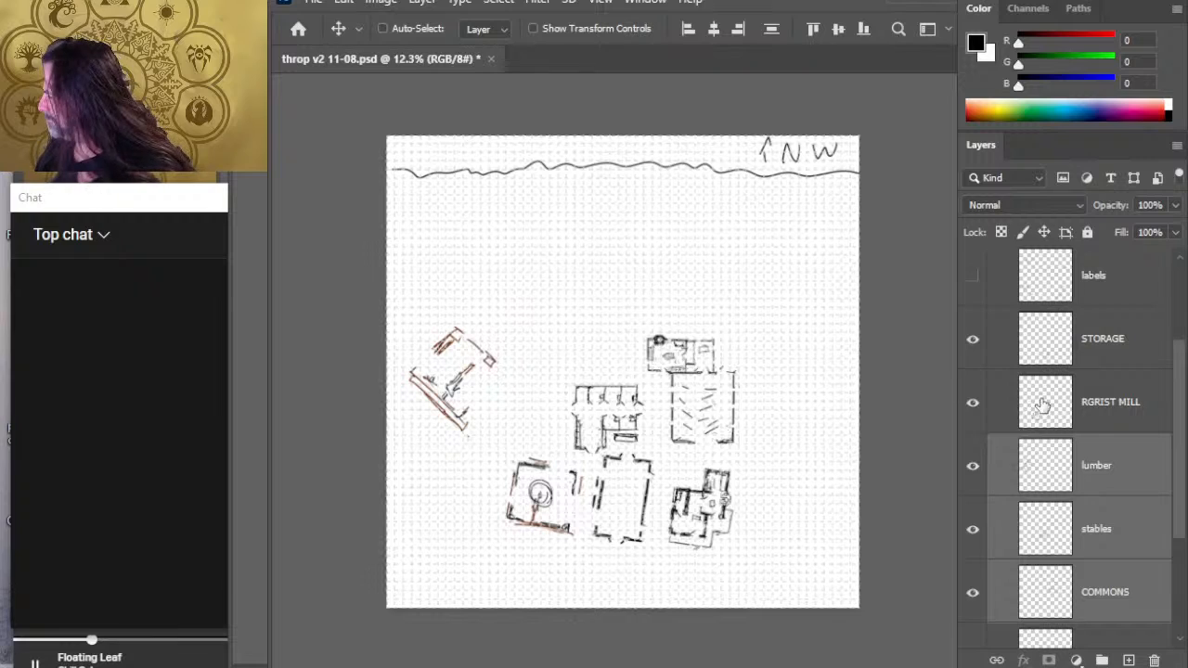
- Check Layer 21 by toggling its visibility, and add a new layer directly above it
scroll(1165, 435, up, 3)
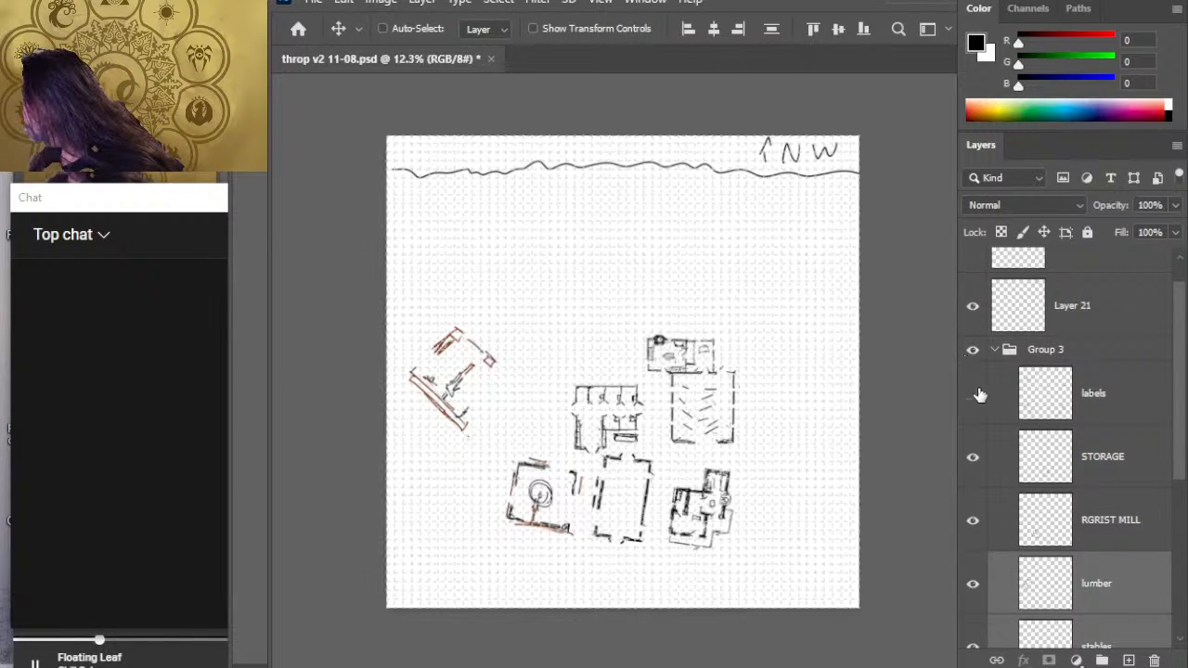
click(993, 352)
click(992, 386)
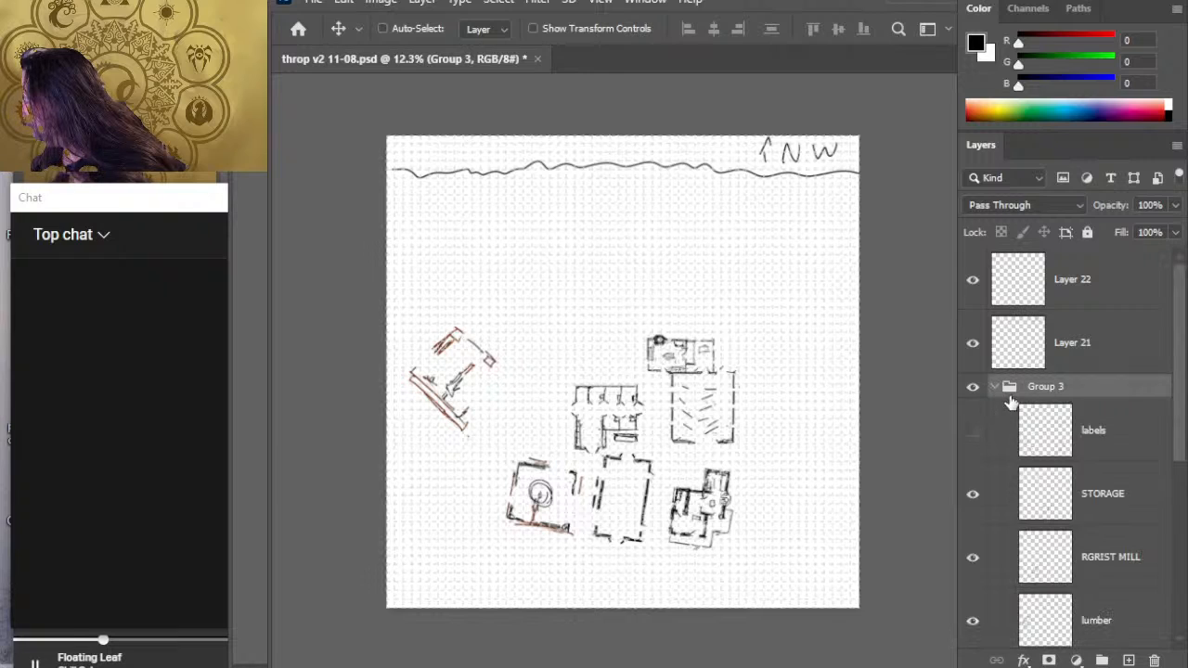
click(972, 345)
click(972, 348)
click(982, 345)
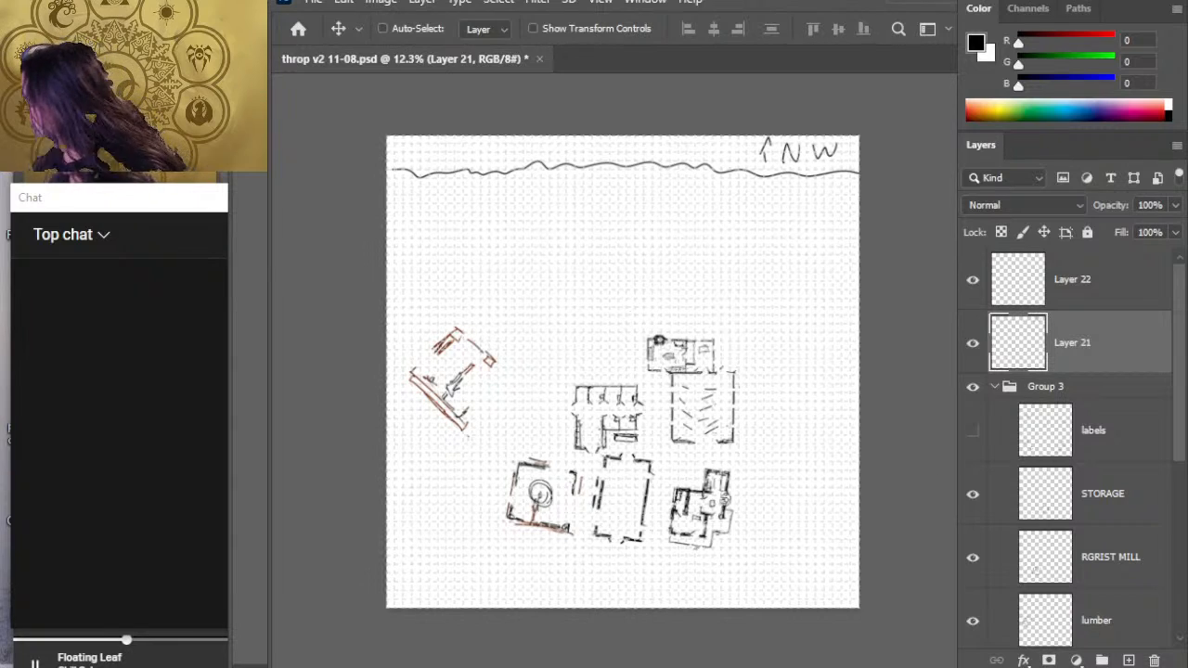
click(1121, 655)
- Brush two roughly parallel black lines across the full width of the map, below the wavy line and above the buildings
key(b)
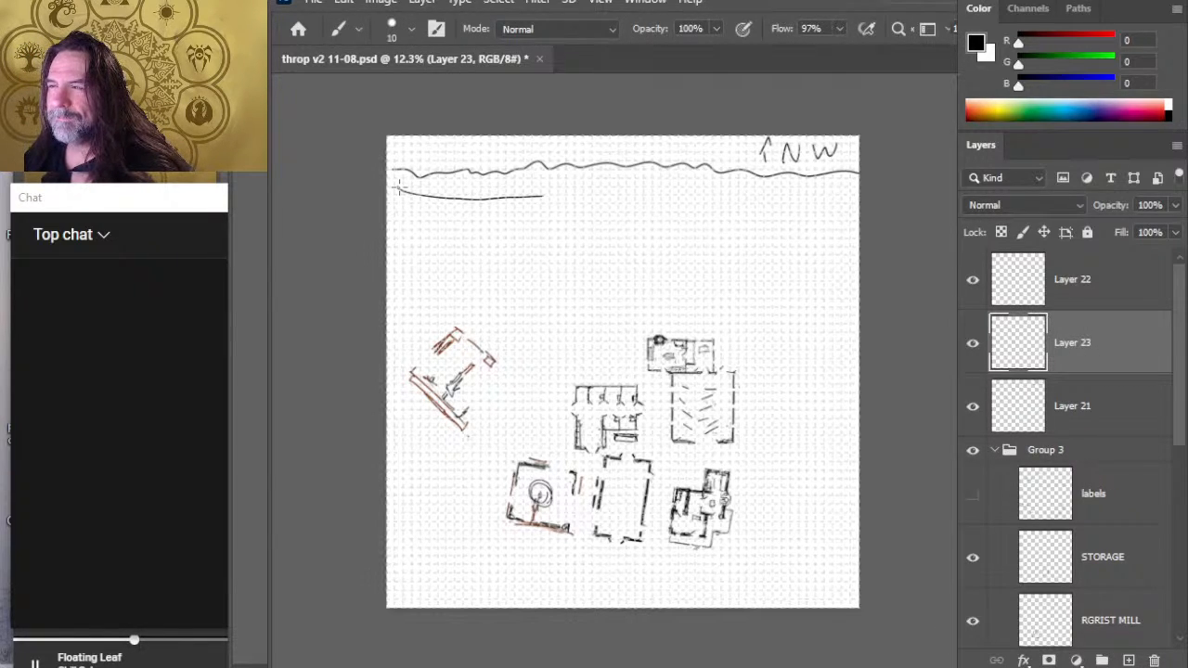
drag(694, 207, 862, 212)
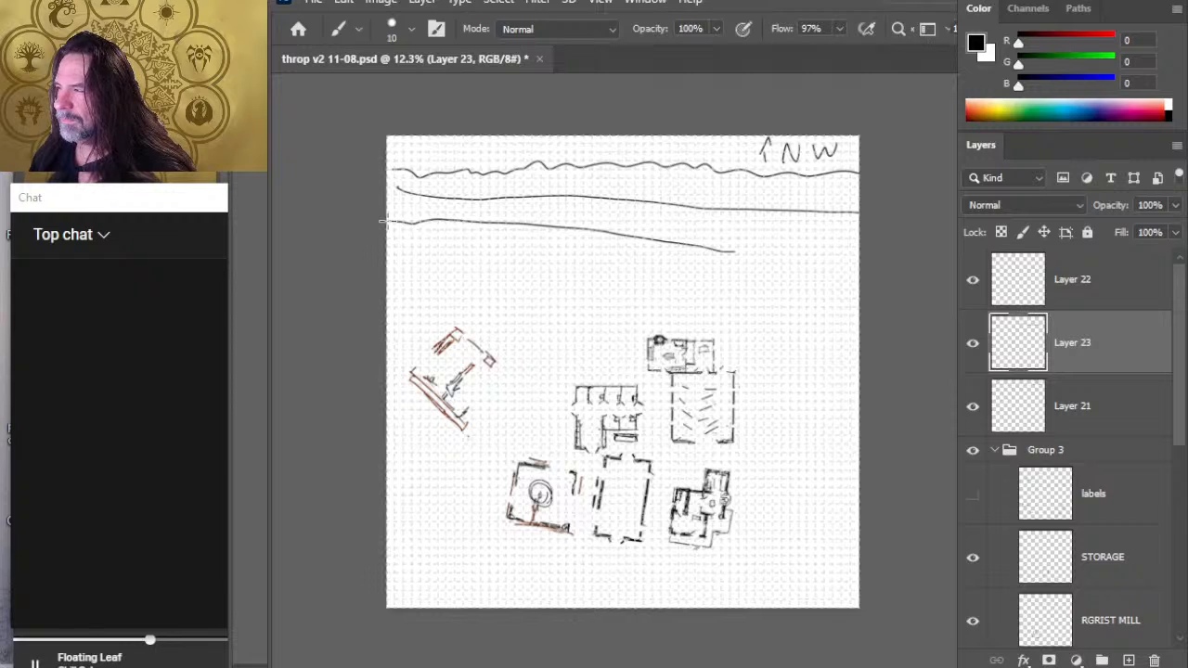
drag(802, 250, 863, 248)
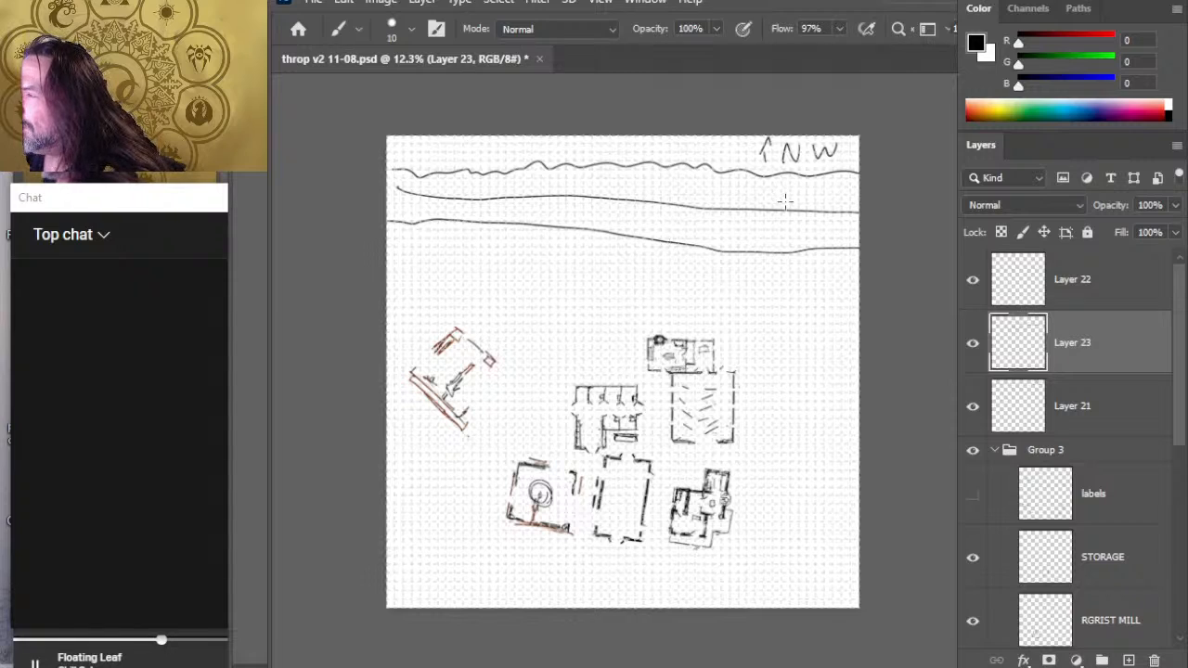
- Lasso the lower of the two long parallel lines on Layer 23, nudge it slightly up towards the upper line, and deselect it
key(l)
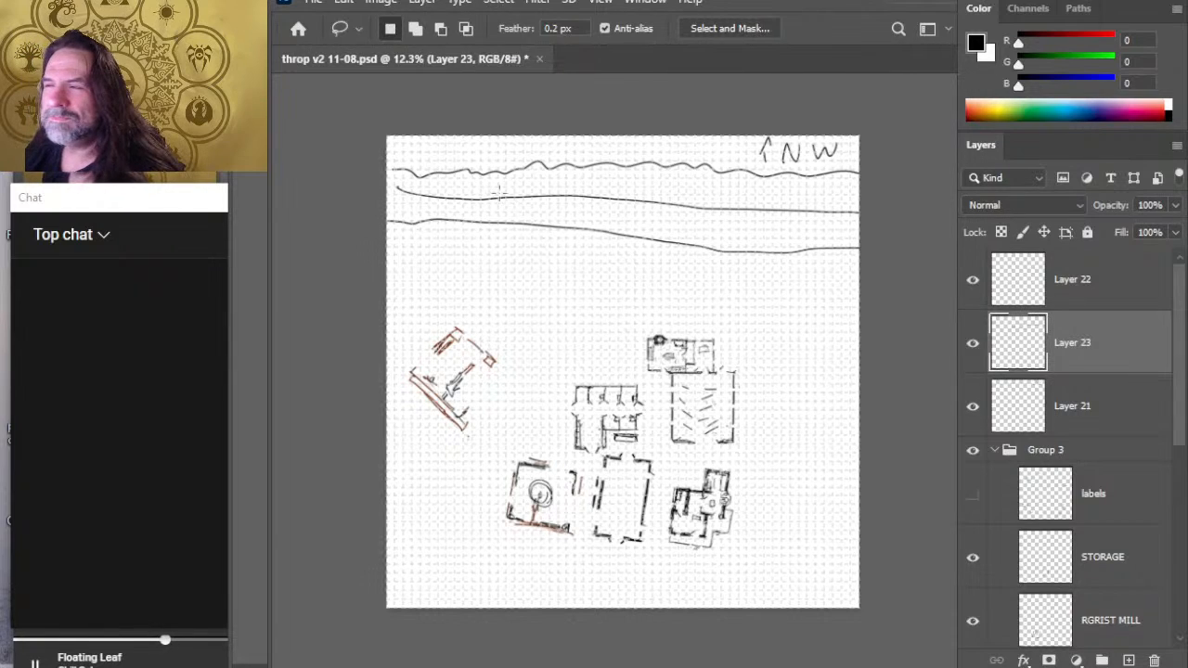
mouse_move(509, 212)
mouse_down()
mouse_move(686, 271)
mouse_move(858, 248)
mouse_move(767, 229)
mouse_up()
key(Delete)
key(ctrl+d)
key(v)
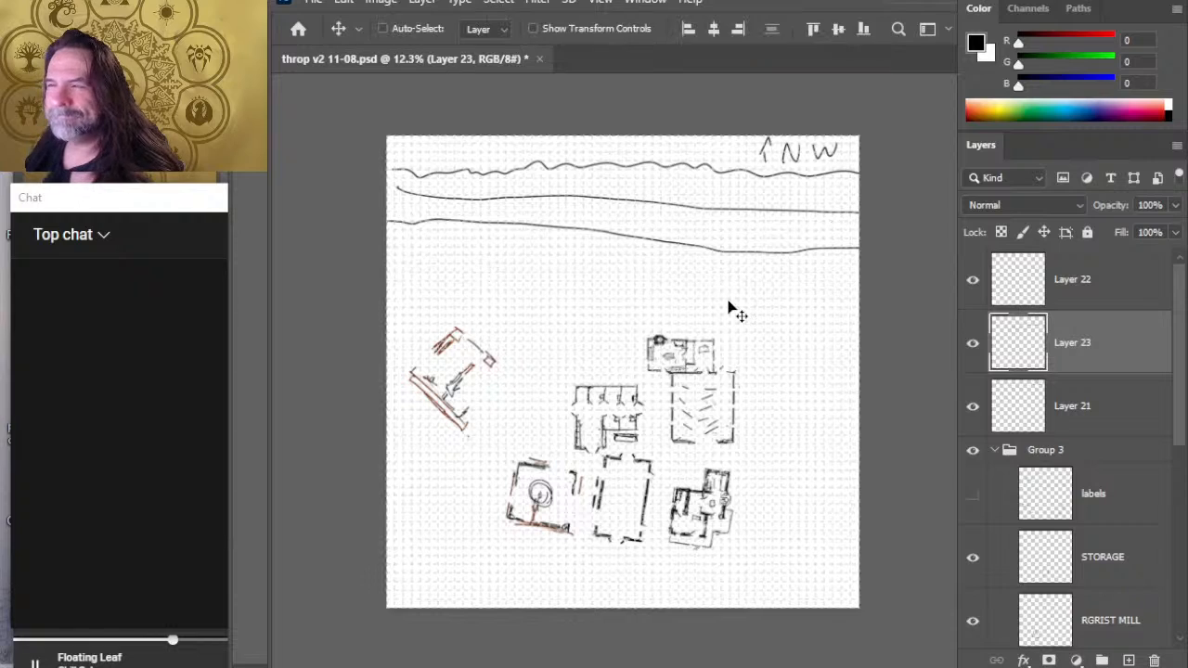
key(shift+Up)
key(shift+Up)
key(shift+Up)
key(shift+Up)
key(shift+Up)
key(shift+Up)
key(shift+Up)
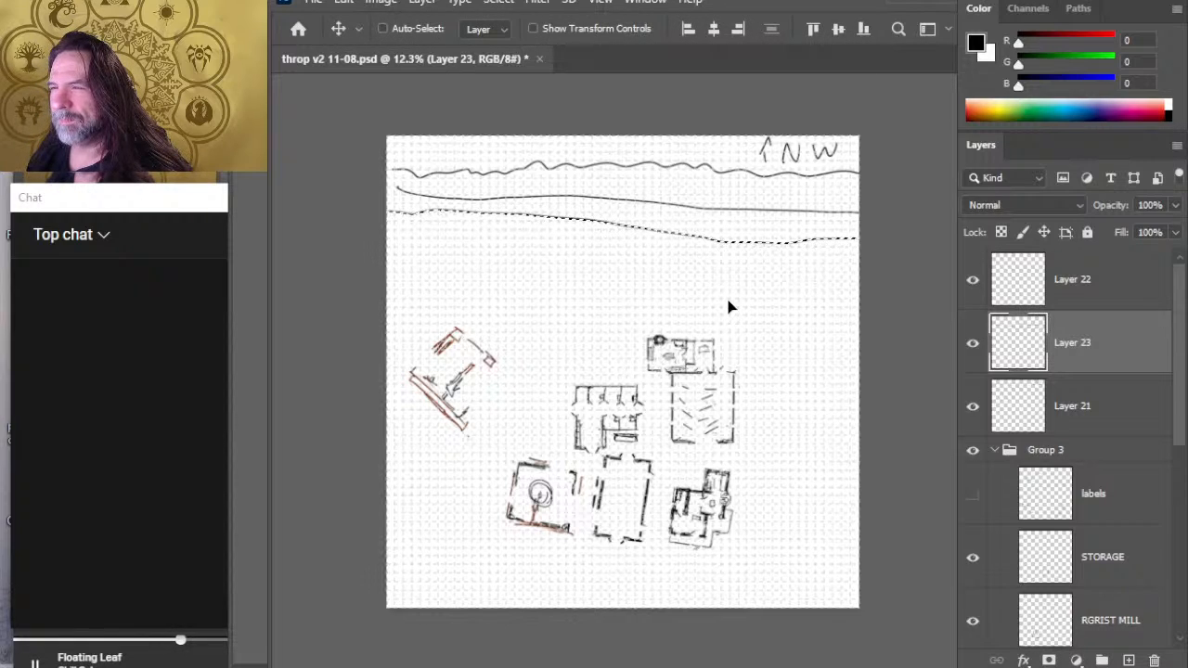
key(ctrl+d)
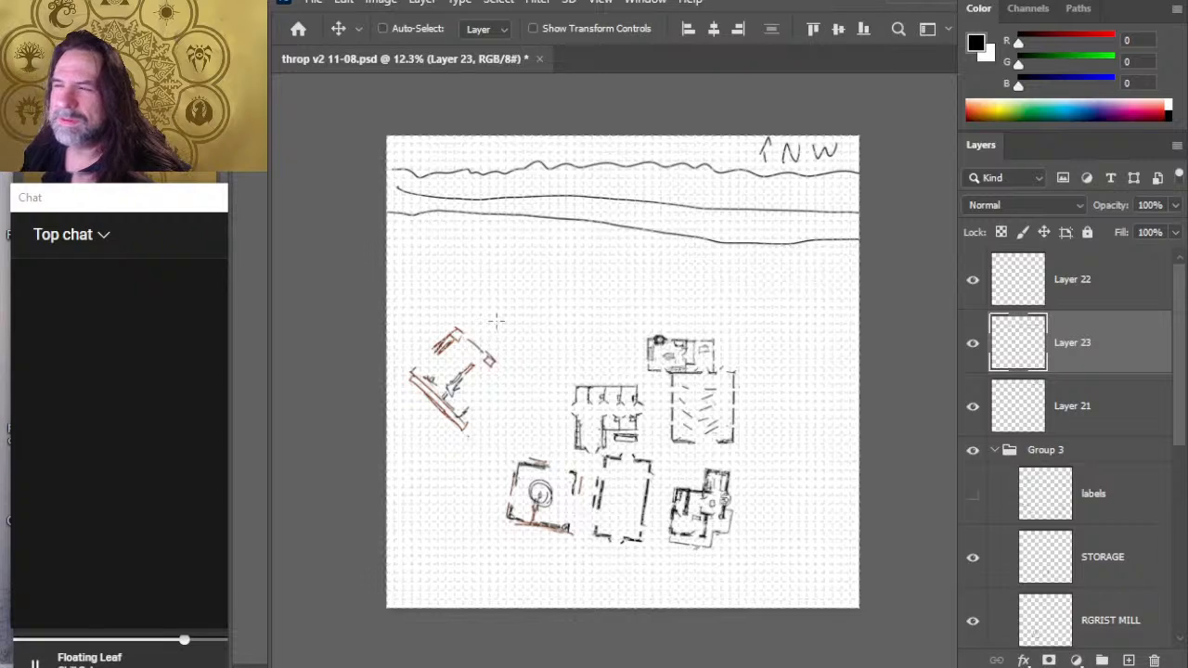
- Add a new layer above Layer 23 and brush two short vertical strokes crossing both long lines near the middle, redoing the second stroke
key(l)
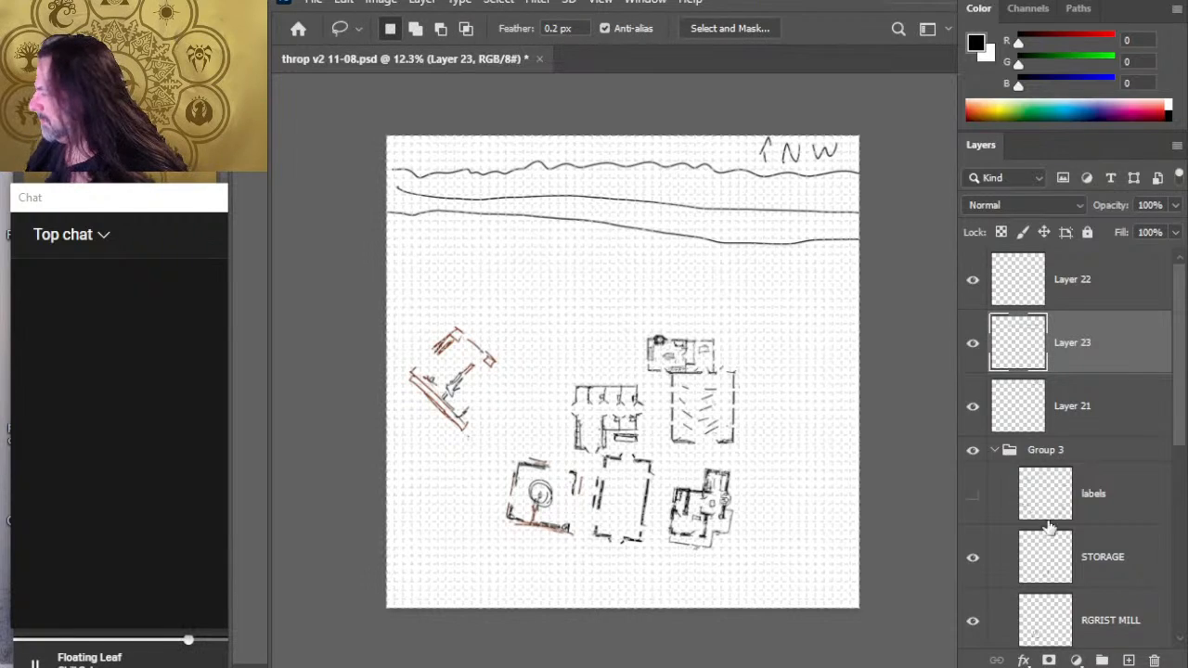
click(1101, 660)
key(b)
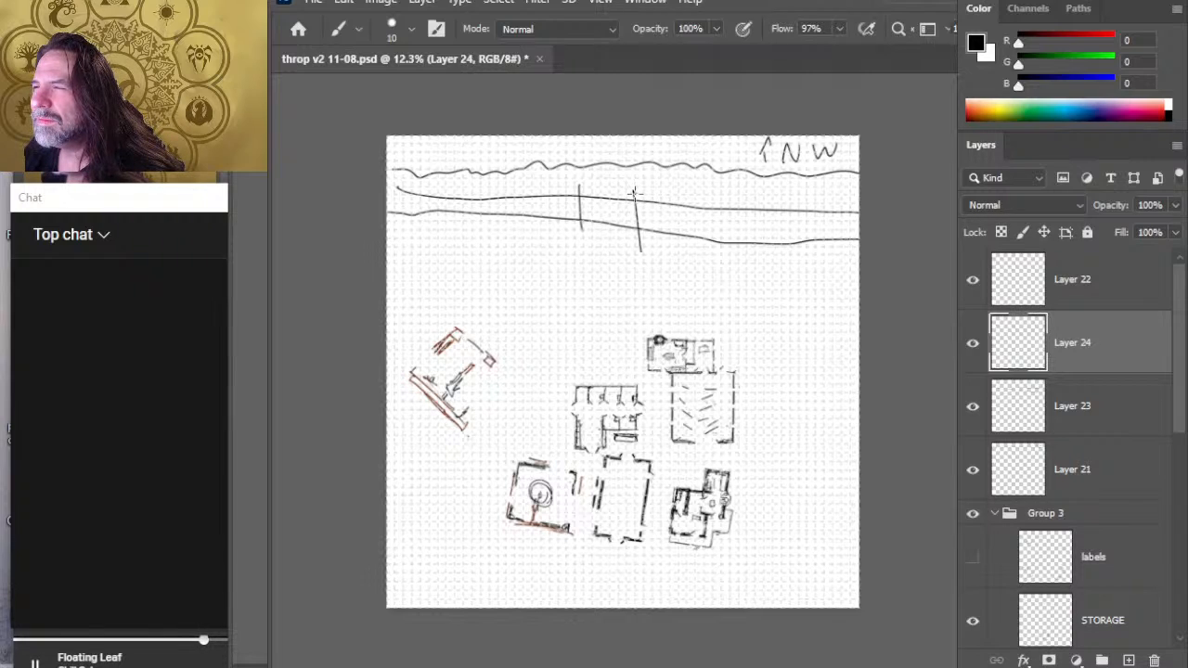
key(ctrl+z)
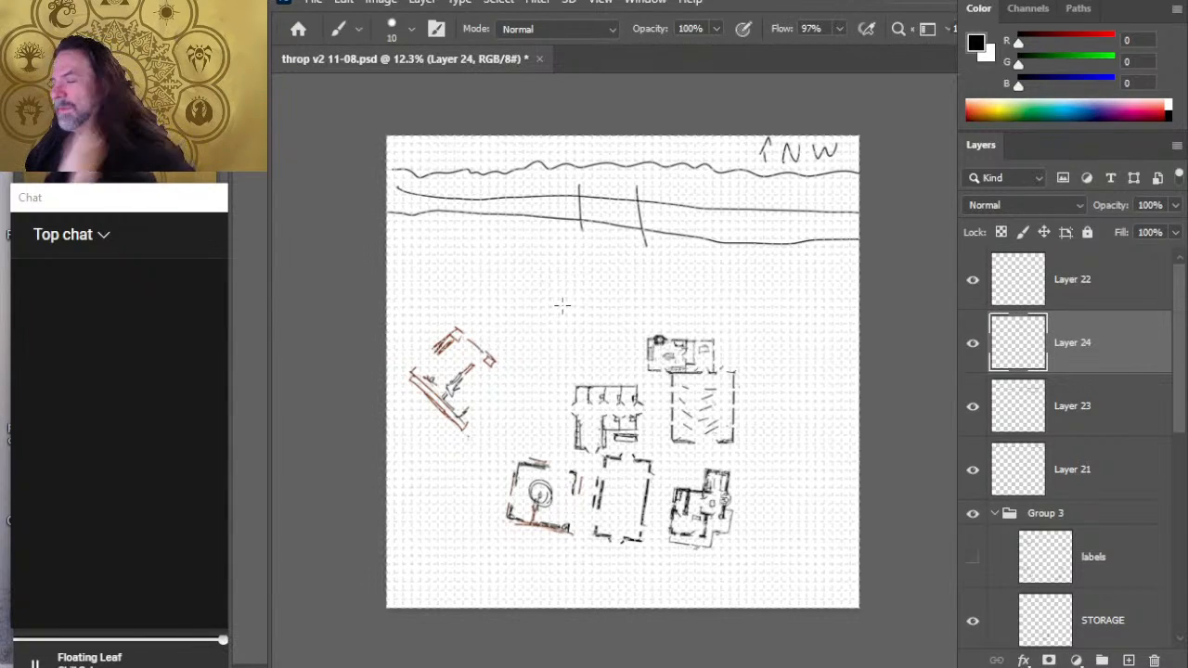
- Select the lumber layer in Group 3 and move its building up and slightly right, into the open area below the long lines
drag(1177, 420, 1183, 501)
click(1134, 520)
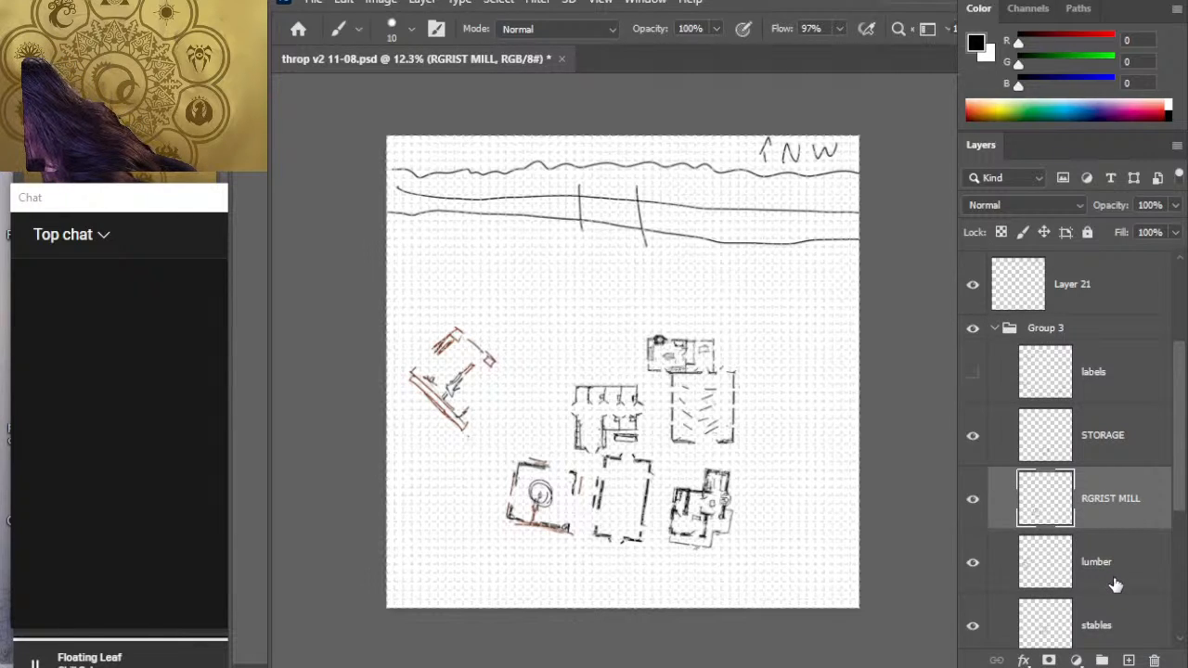
click(1139, 580)
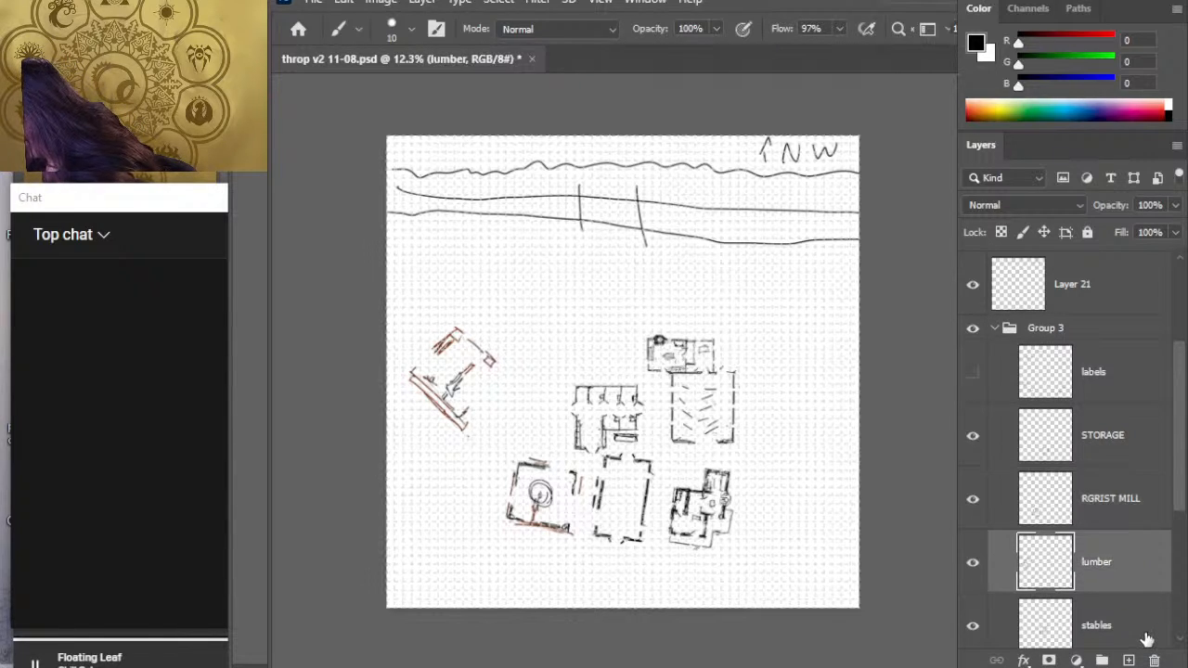
key(v)
drag(551, 432, 573, 372)
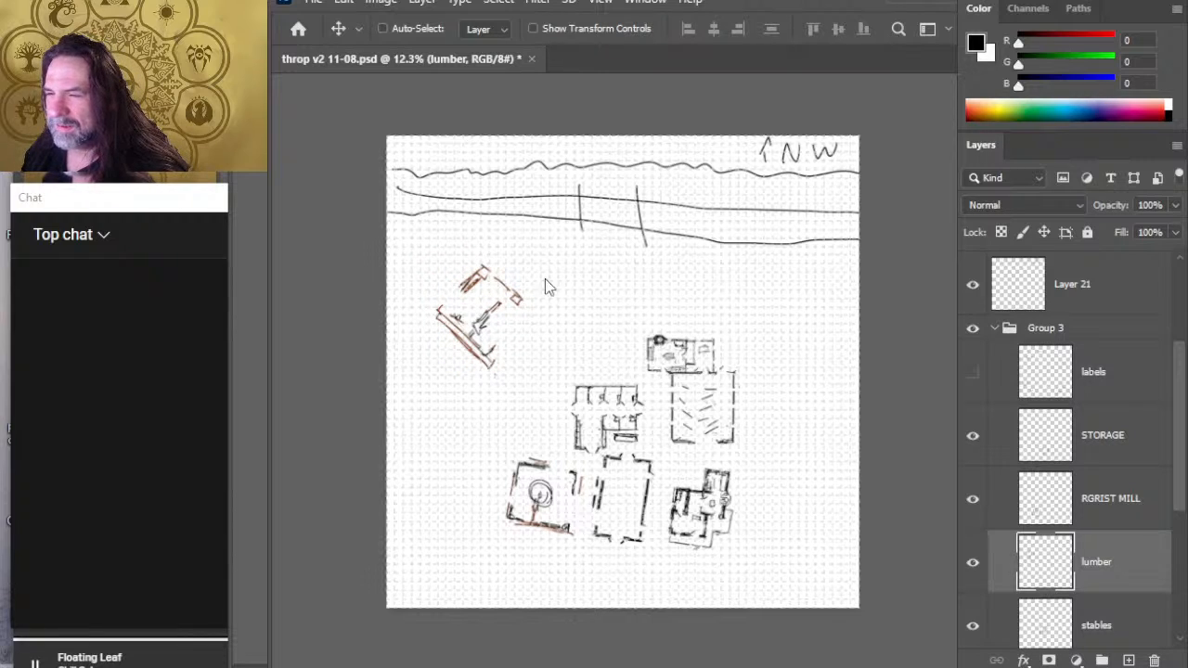
- Rotate the lumber building to 139° so its long wall runs parallel to the long lines above it
key(l)
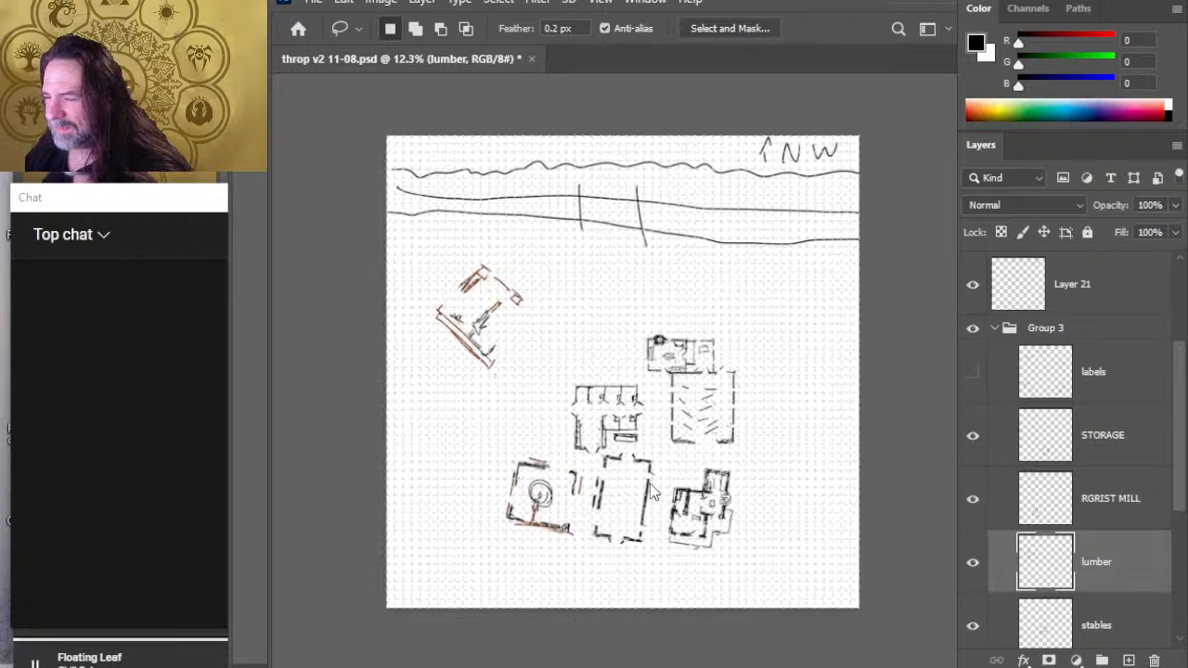
key(ctrl+t)
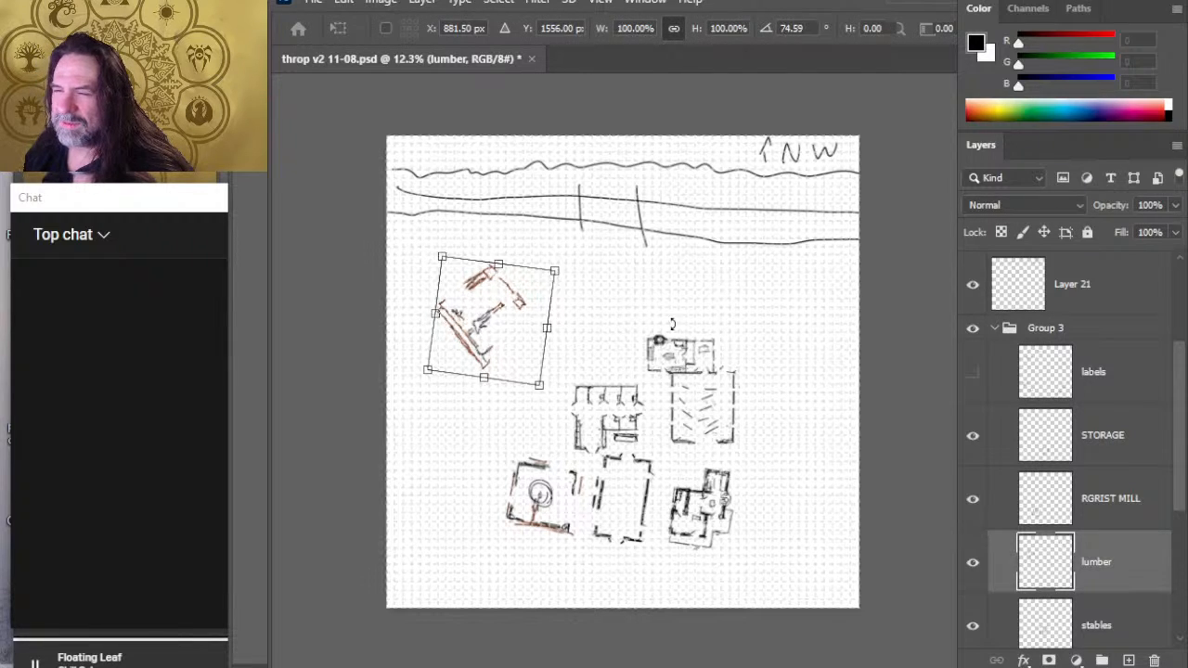
mouse_move(672, 324)
mouse_down()
mouse_move(663, 401)
mouse_move(570, 444)
mouse_up()
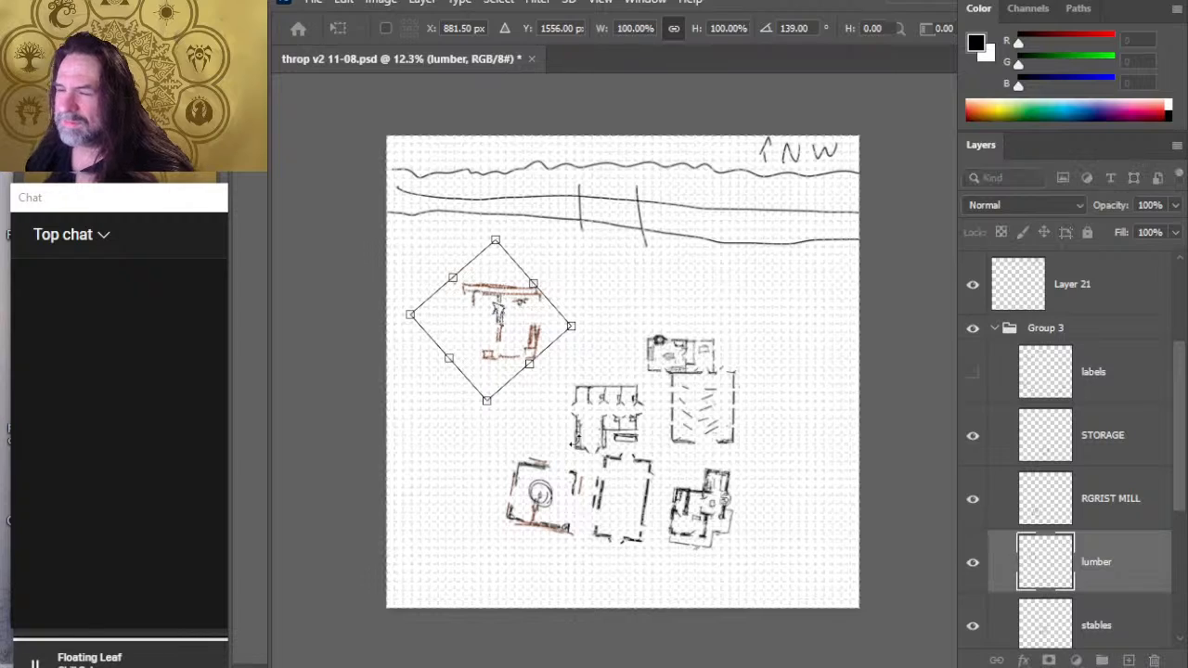
key(Return)
- Move the lumber building up until its long wall meets the lower long line, and place its layer first in Group 3
key(v)
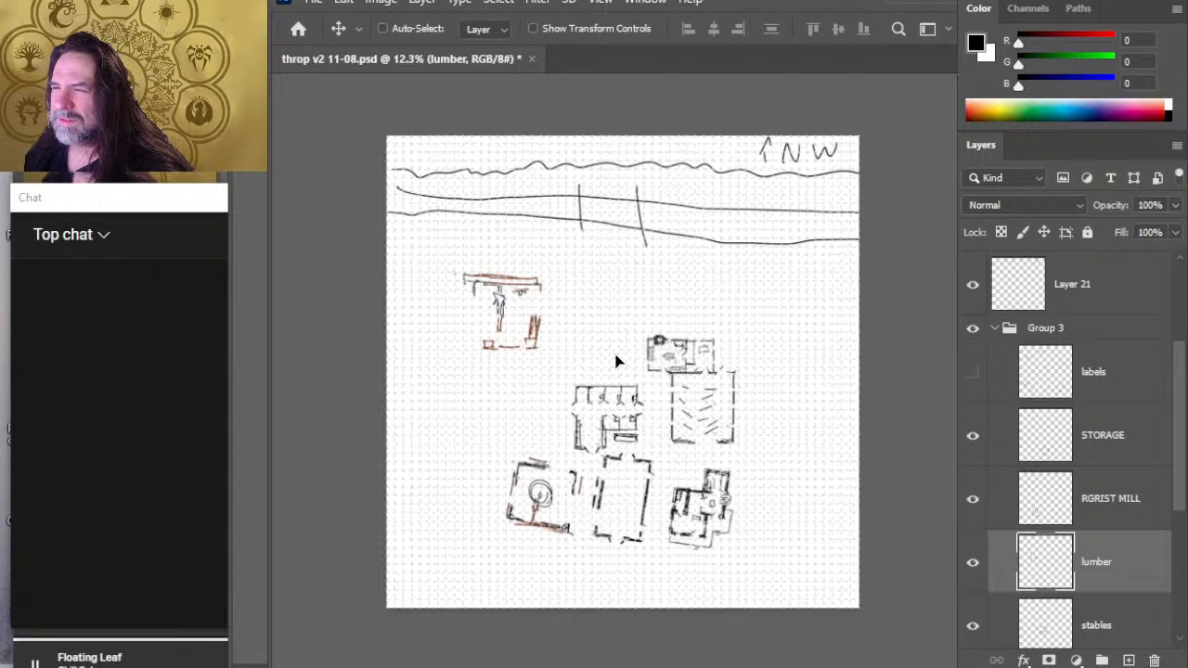
drag(615, 353, 625, 354)
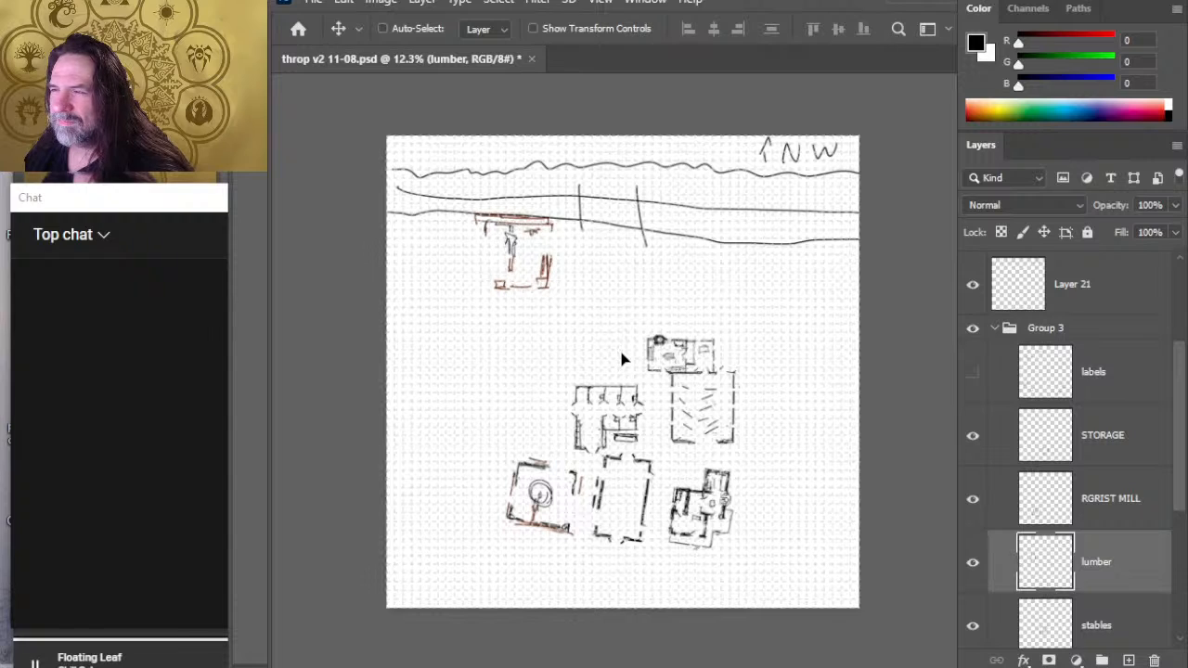
key(shift+Up)
key(shift+Up)
key(shift+Up)
key(shift+Up)
key(shift+Up)
key(shift+Up)
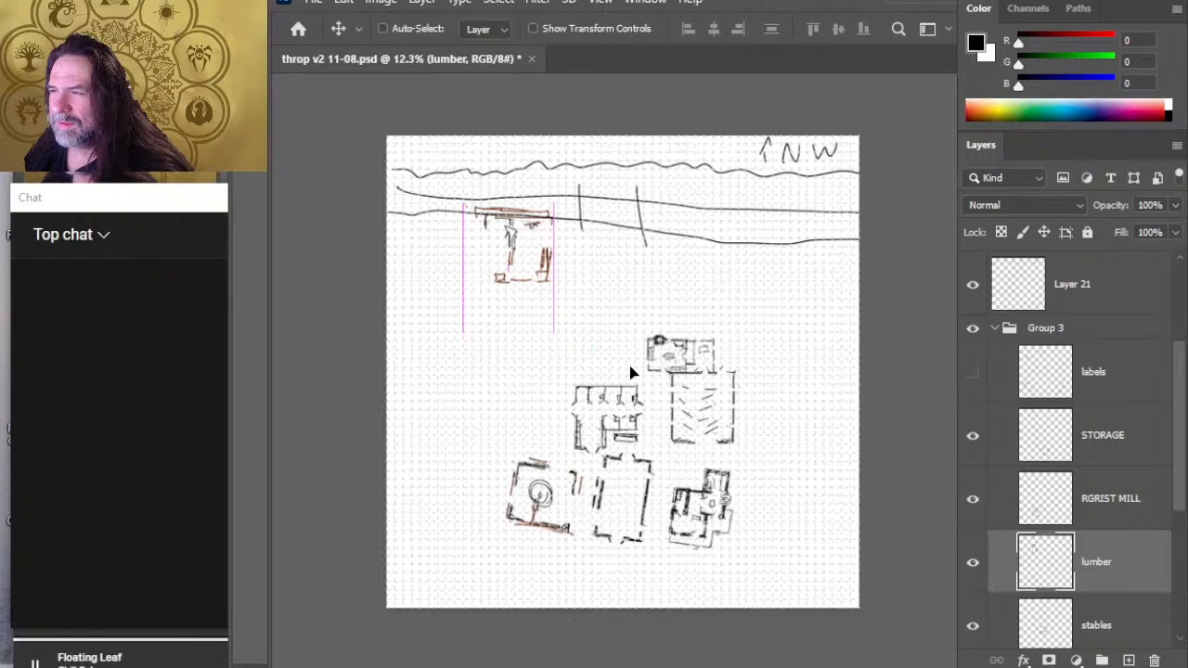
key(shift+Up)
key(shift+Up)
key(shift+Down)
key(shift+Down)
key(shift+Down)
key(shift+Down)
key(shift+Down)
key(shift+Down)
key(shift+Down)
key(shift+Down)
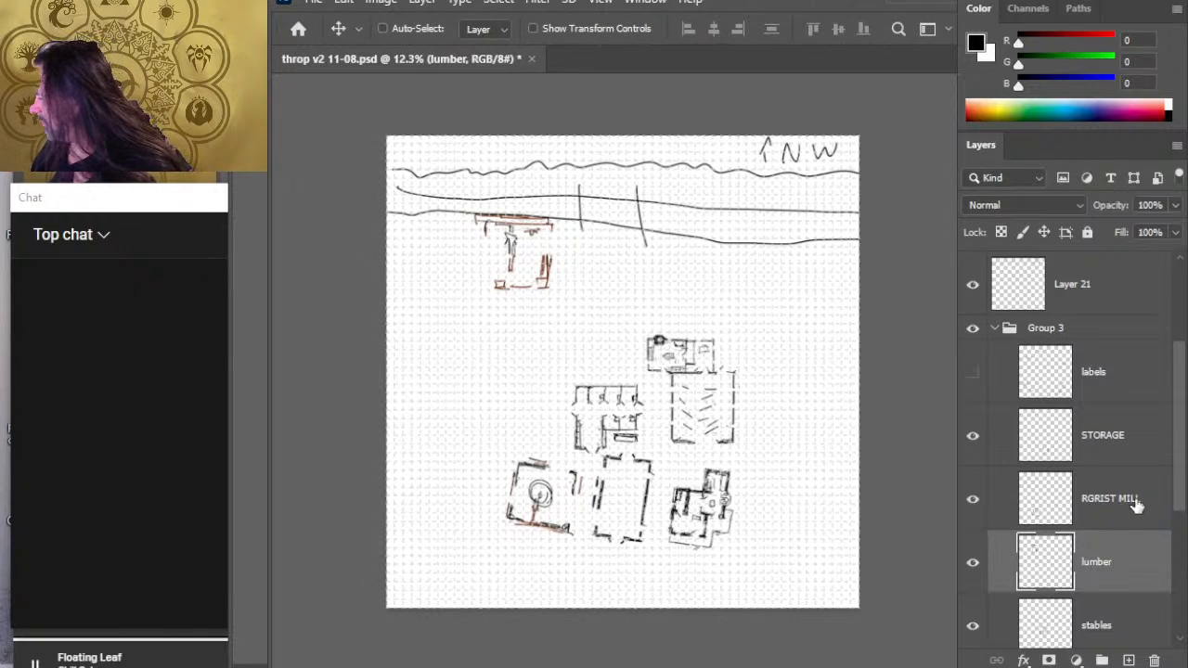
drag(1108, 580, 1092, 356)
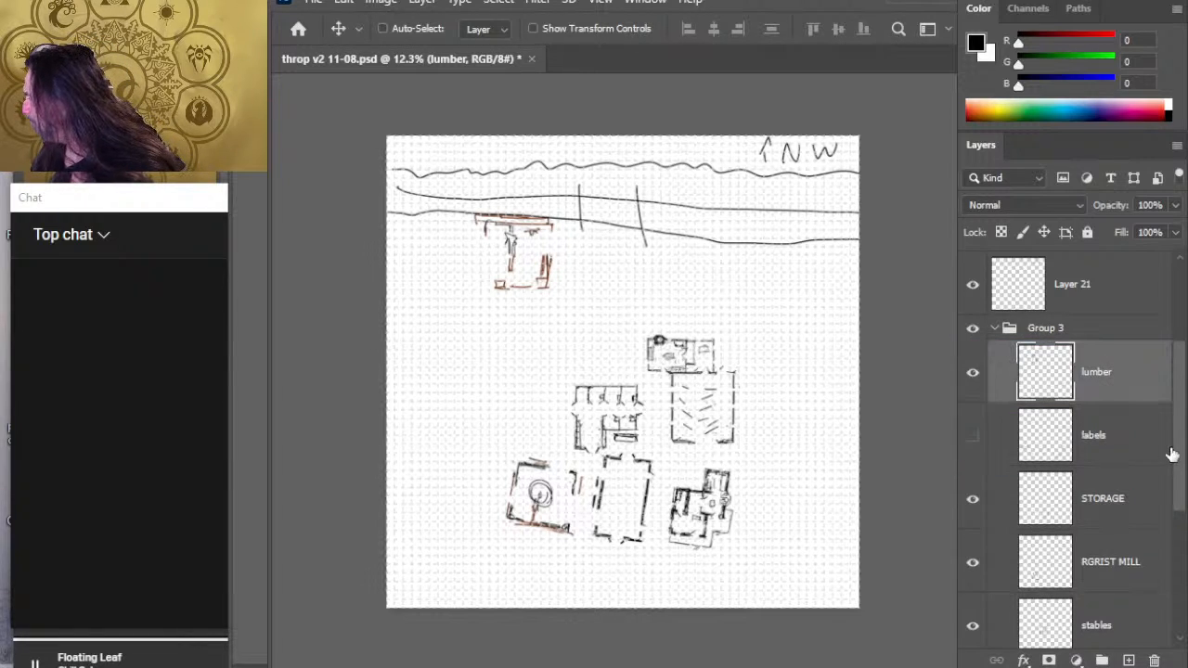
- Select the stables layer and check Layer 10 by toggling its visibility
scroll(1181, 464, down, 2)
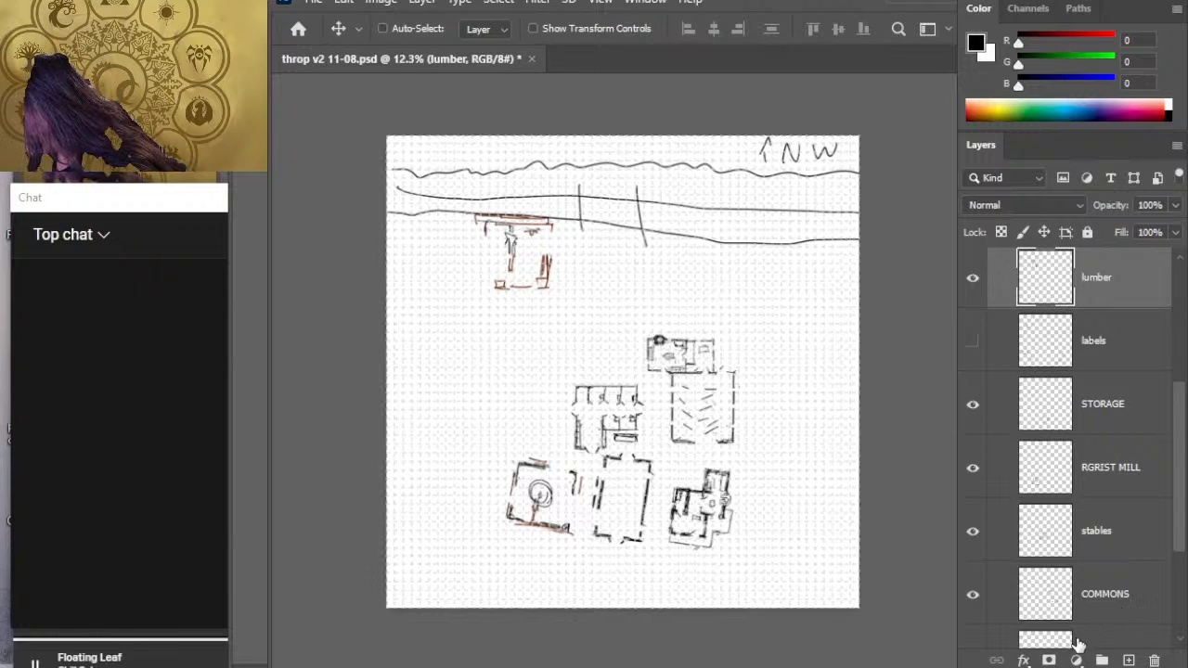
click(1167, 525)
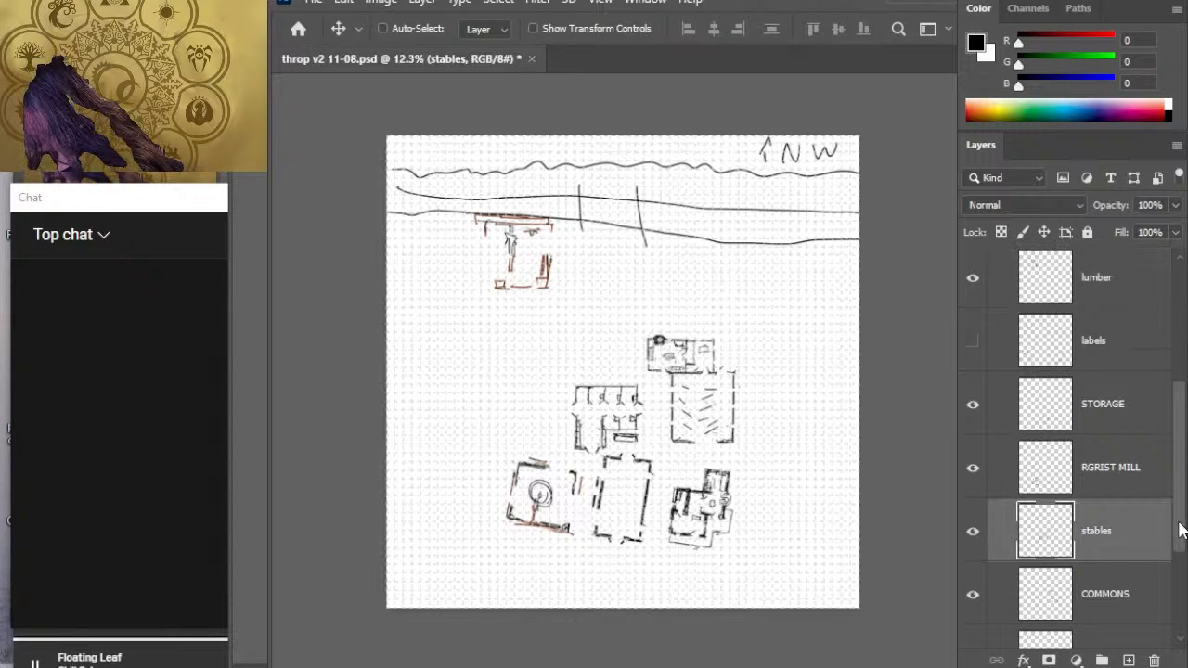
scroll(1181, 582, down, 2)
scroll(1182, 582, down, 1)
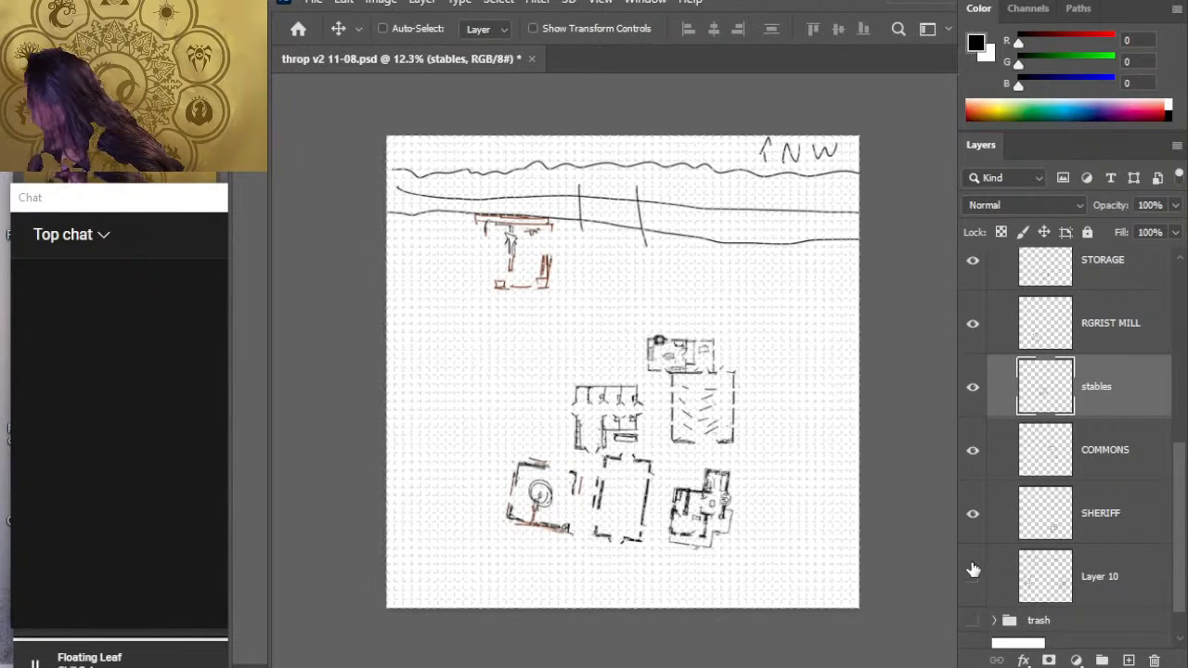
click(972, 578)
click(972, 578)
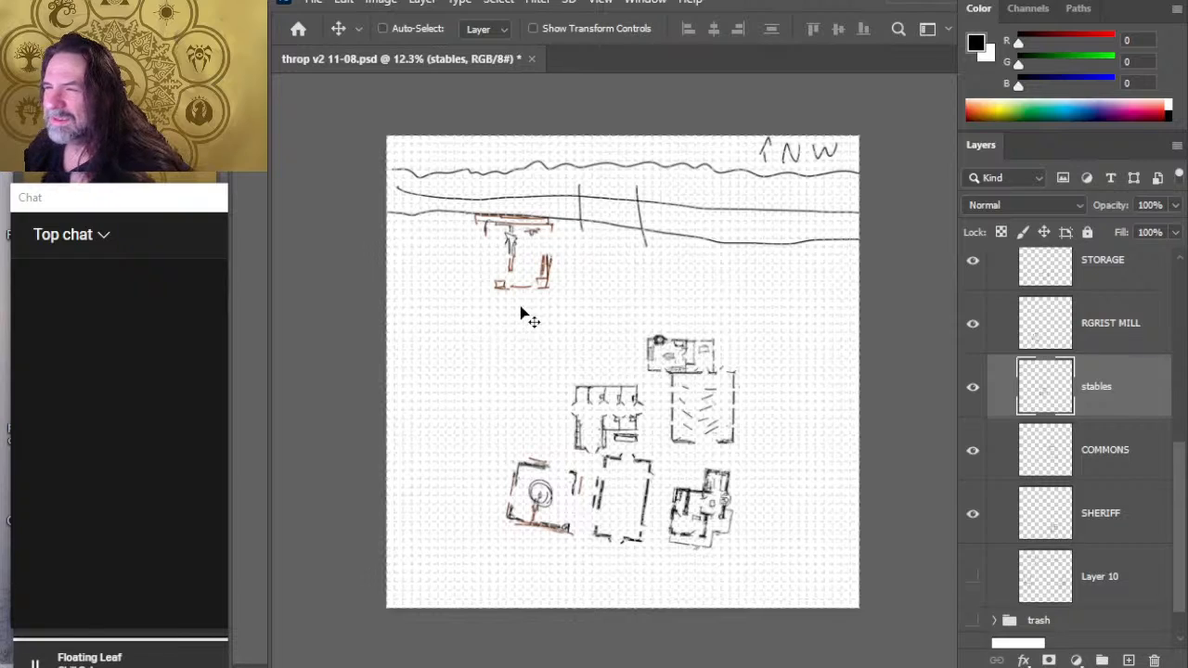
- Brush a small building with a round feature against the lower long line, east of the crossing strokes, and cut it onto its own layer
key(b)
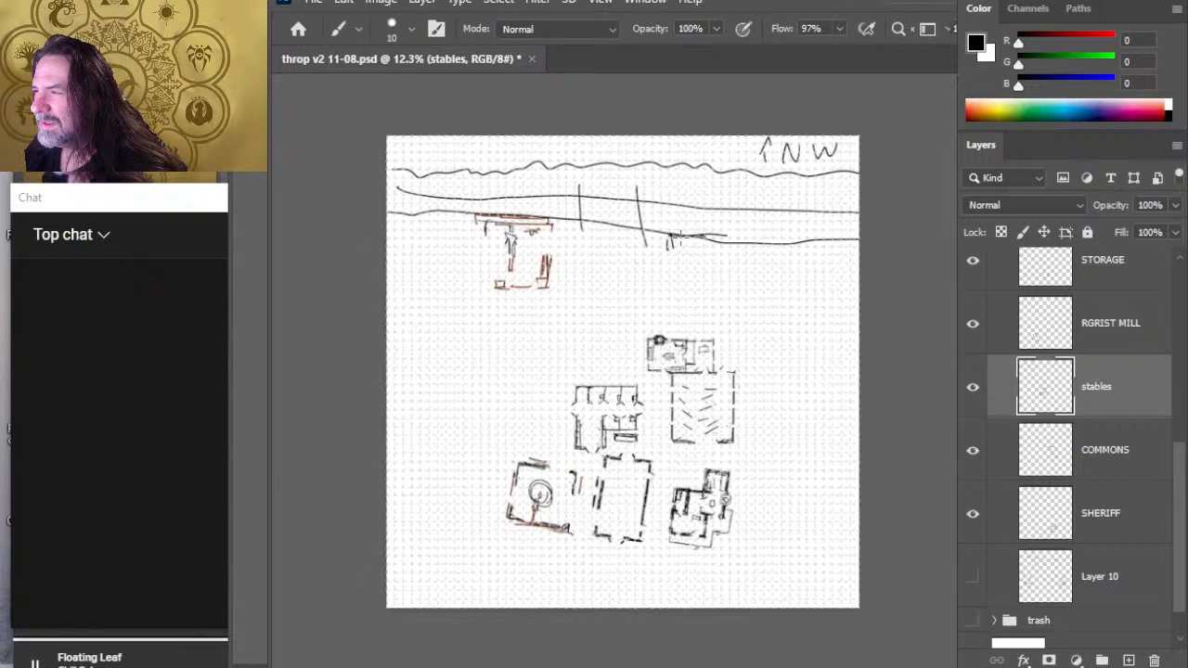
mouse_move(726, 236)
mouse_down()
mouse_move(728, 264)
mouse_move(669, 269)
mouse_move(697, 276)
mouse_up()
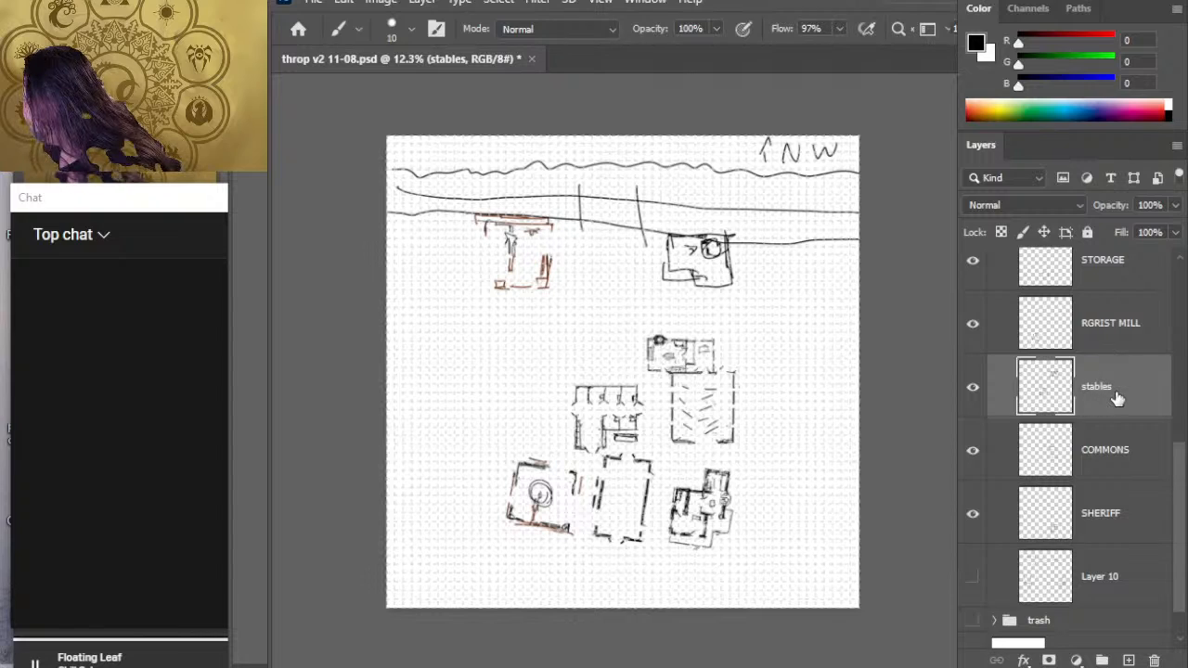
scroll(1179, 477, up, 3)
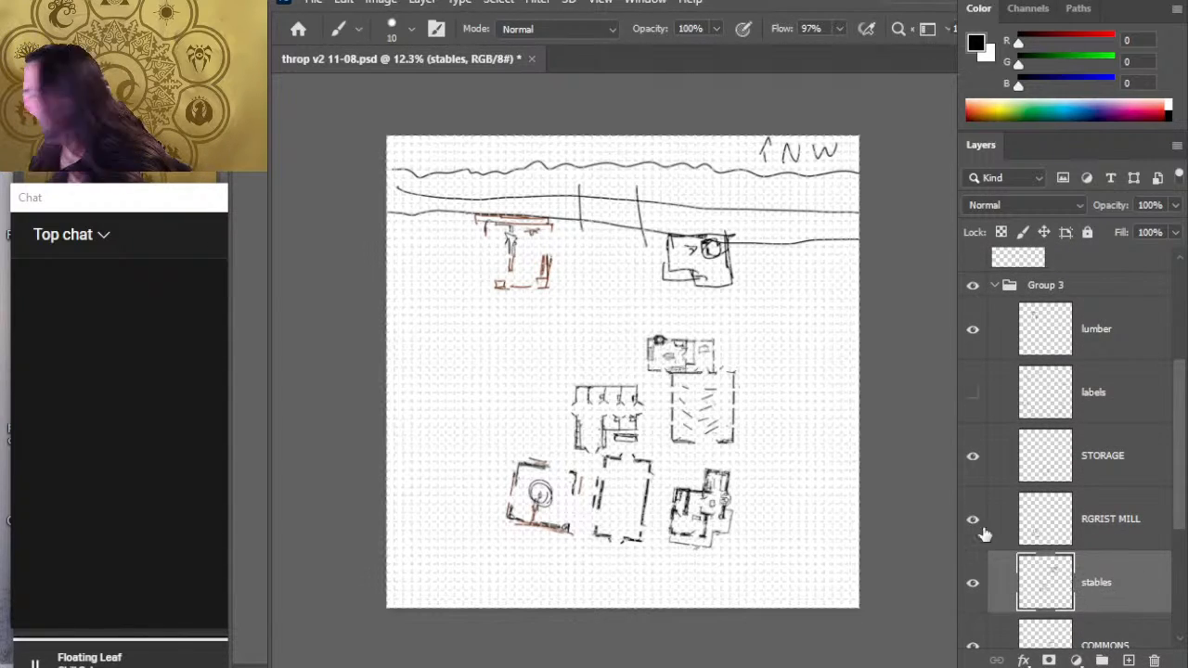
key(l)
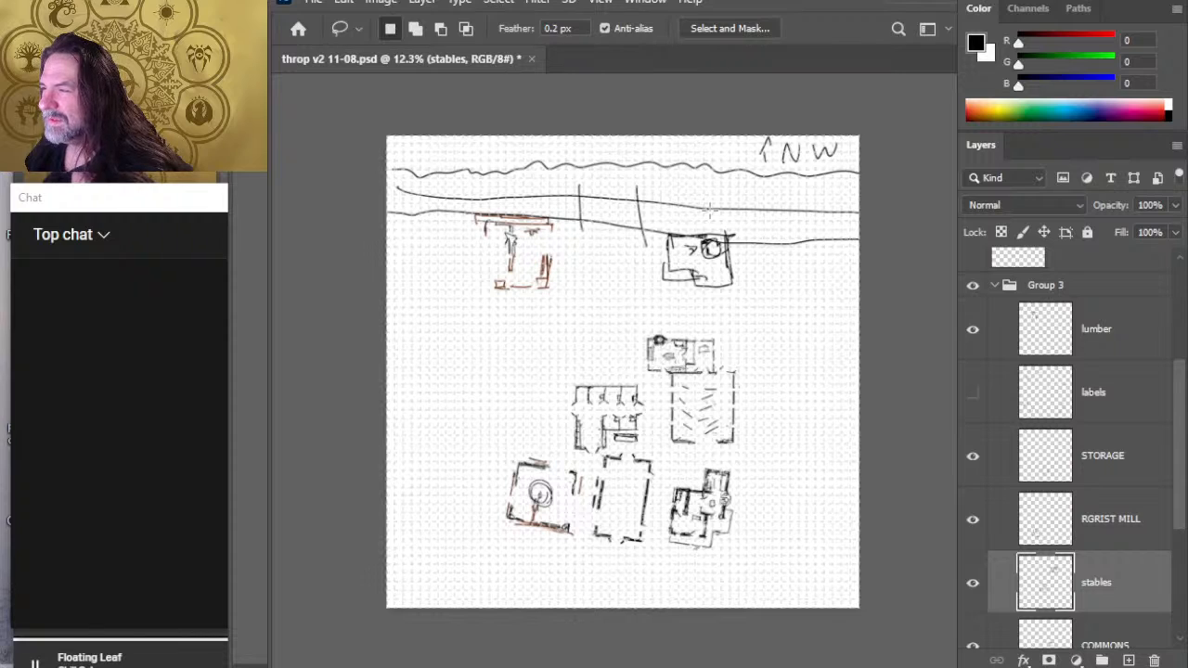
drag(709, 212, 713, 213)
key(ctrl+x)
key(ctrl+v)
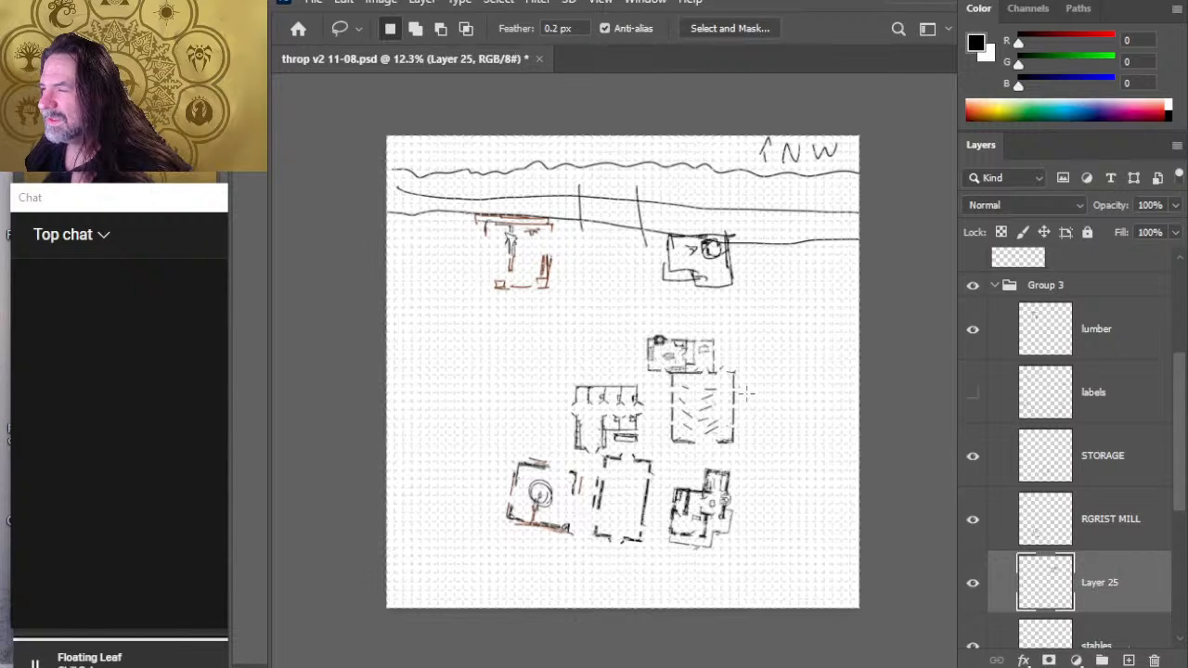
- Move the new building's layer directly below lumber in Group 3 and rename it SMITHY
drag(1116, 588, 1102, 409)
double_click(1102, 409)
text(S)
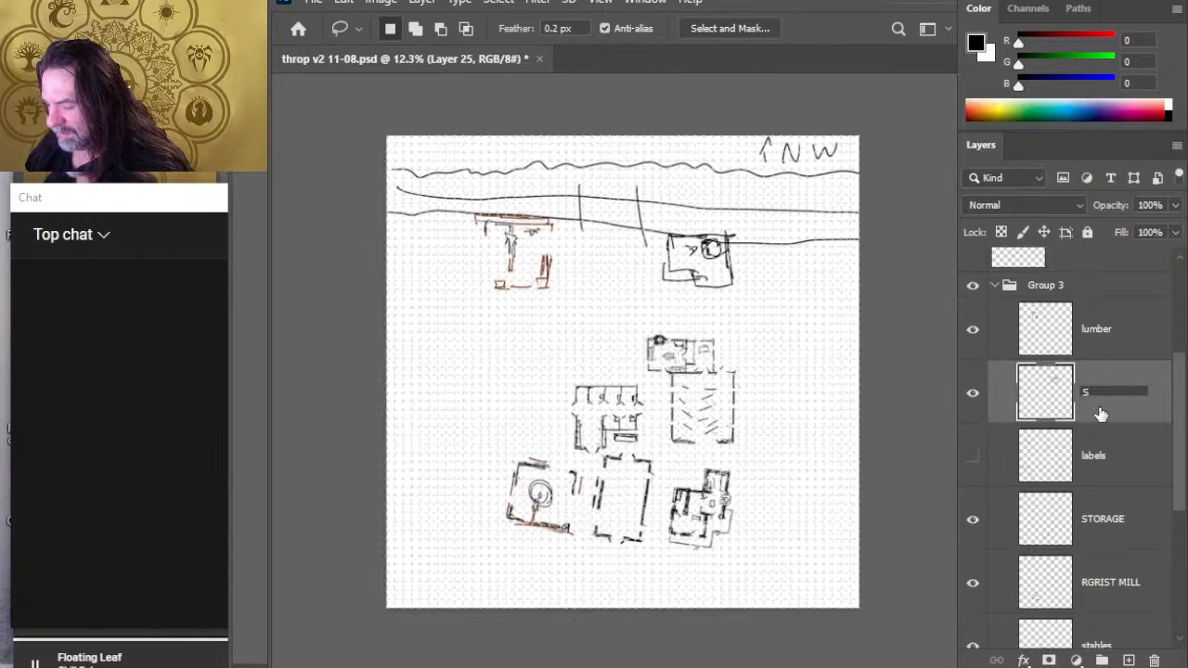
text(MITHY)
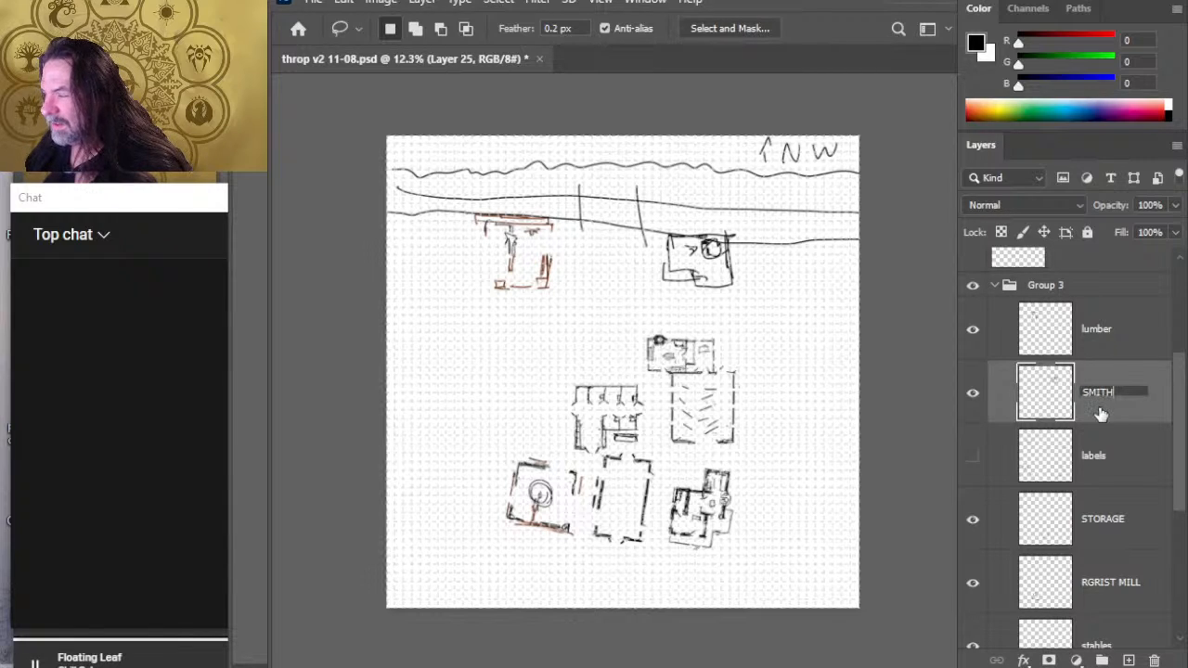
key(Return)
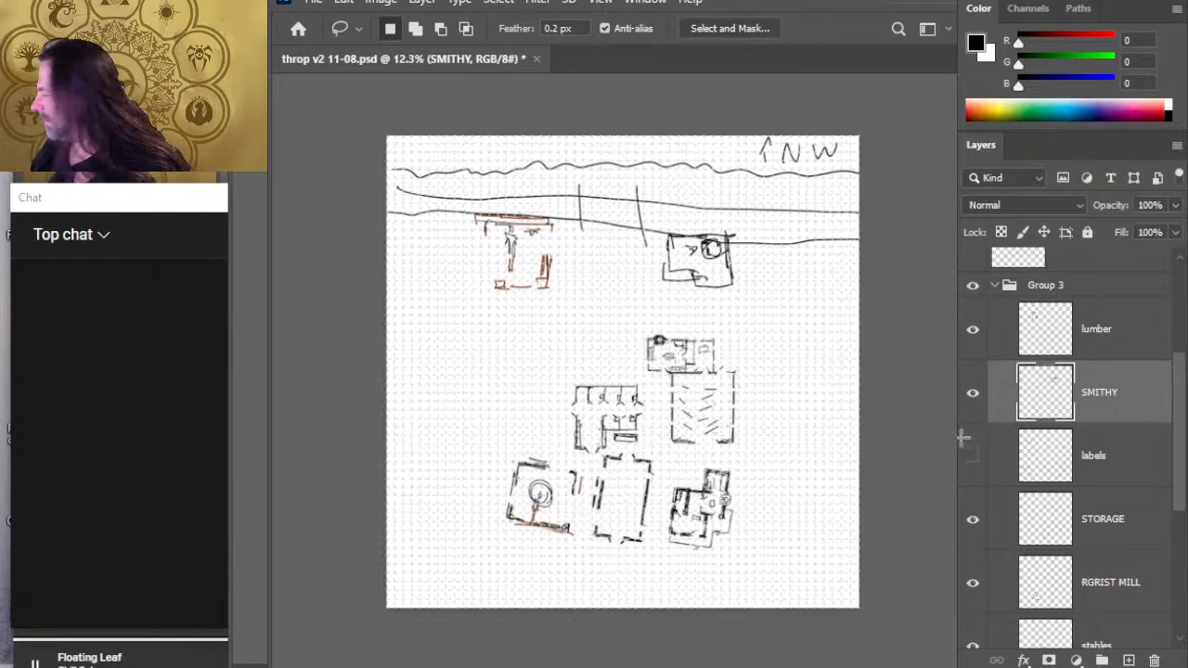
- Place the RGRIST MILL layer directly below SMITHY and move the mill building up and left, beneath the lumber building
drag(1174, 499, 1175, 535)
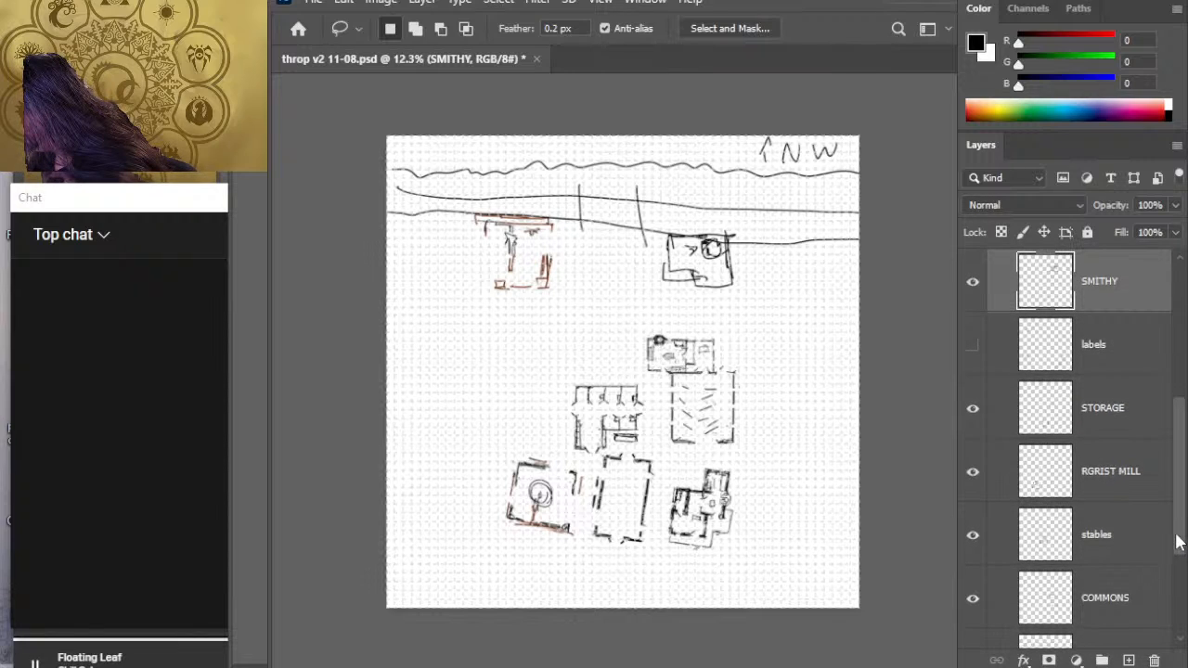
drag(1107, 471, 1080, 320)
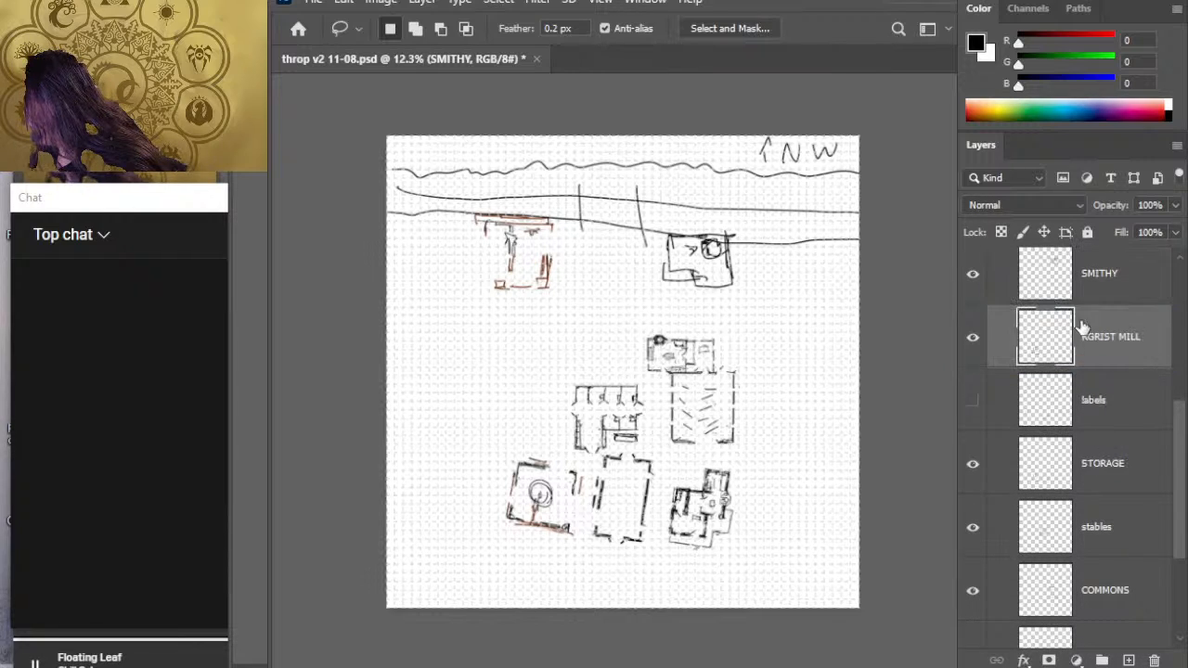
key(v)
drag(589, 482, 546, 356)
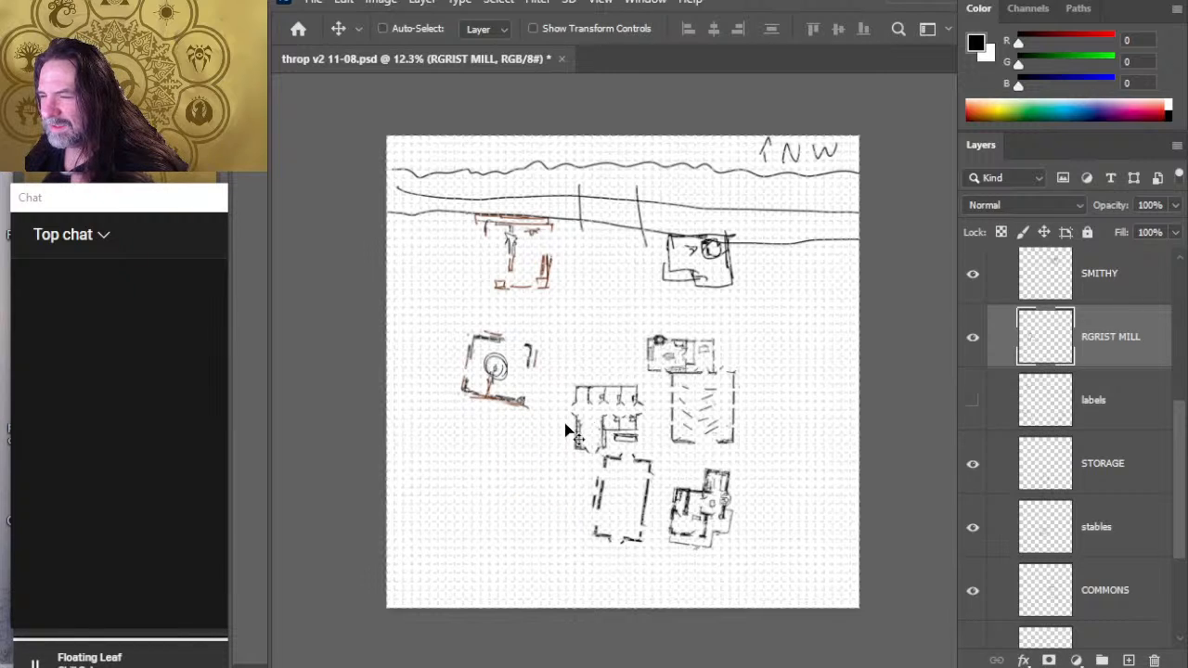
- Rotate the grist mill building roughly half a turn so its long wall faces the lumber building
key(l)
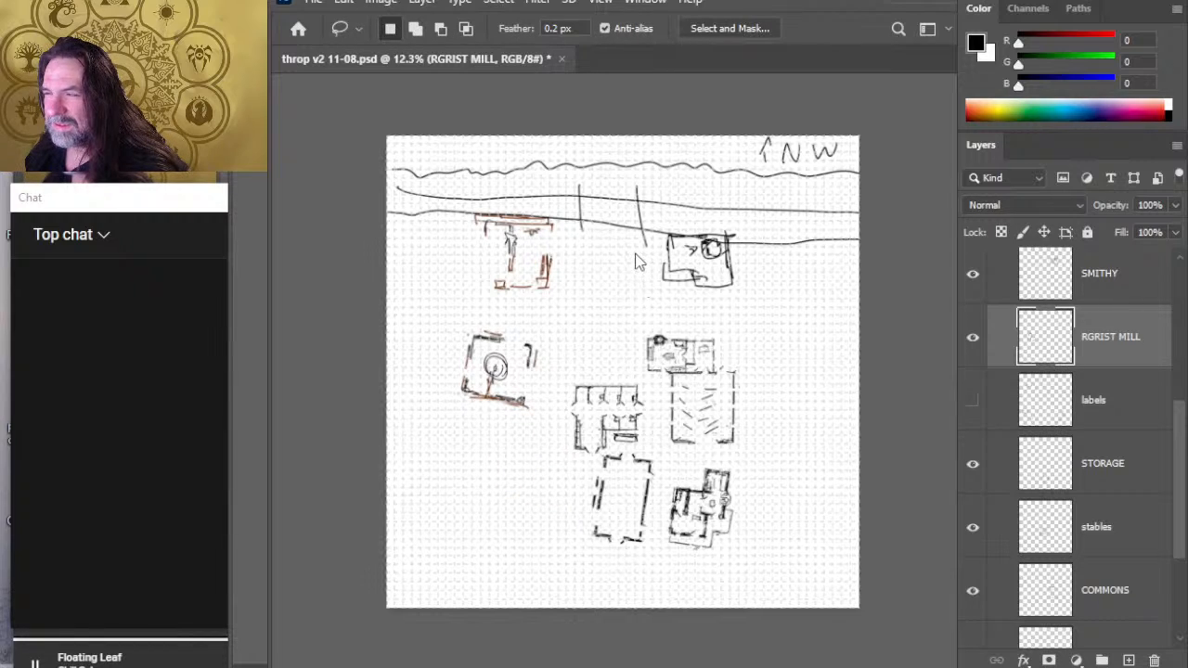
key(ctrl+t)
mouse_move(511, 278)
mouse_down()
mouse_move(613, 347)
mouse_move(624, 449)
mouse_move(534, 557)
mouse_move(477, 555)
mouse_up()
key(Return)
key(e)
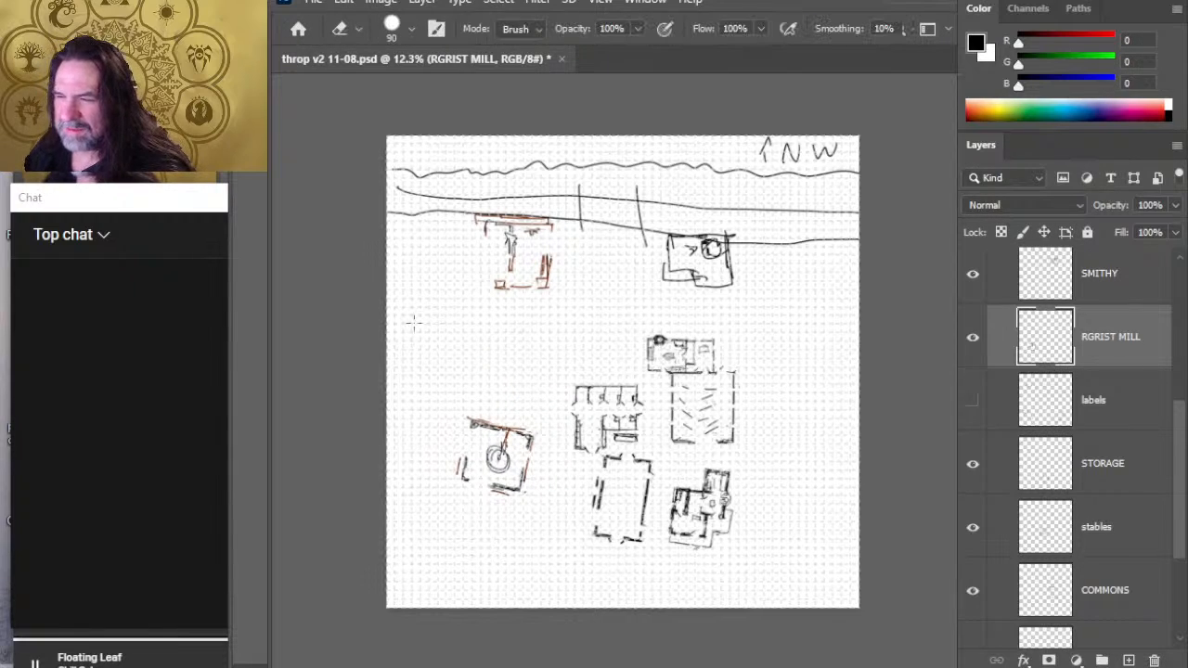
key(bracketright)
key(bracketright)
key(bracketright)
key(bracketright)
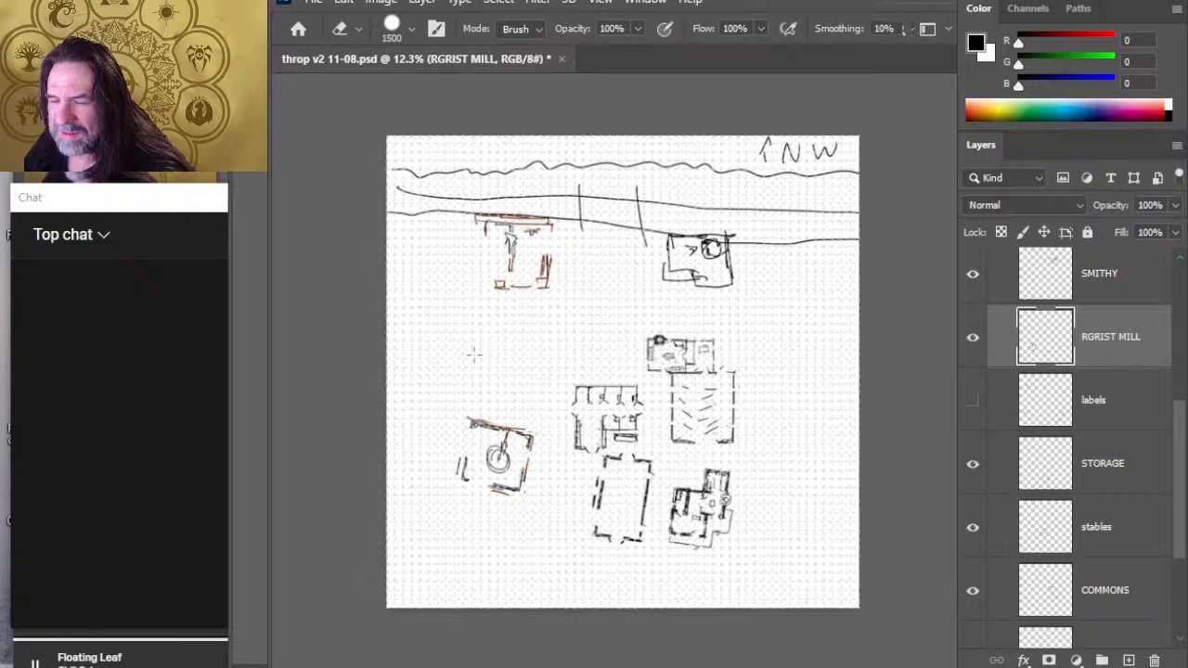
key(bracketleft)
key(bracketleft)
key(bracketleft)
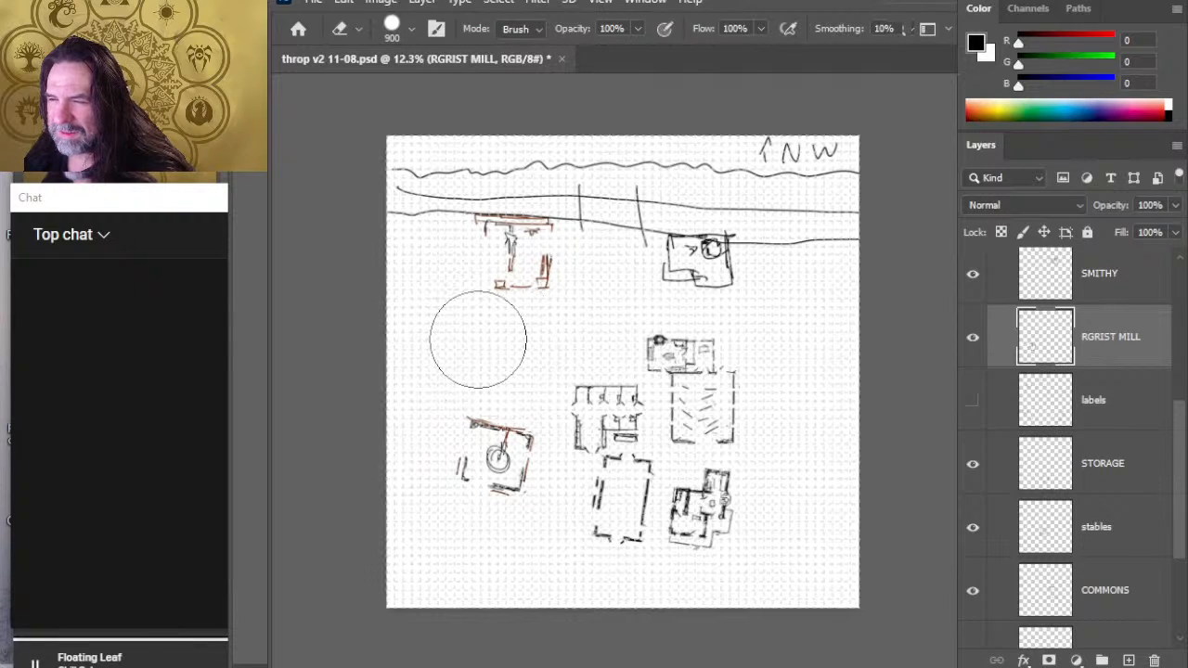
- Rotate the grist mill building slightly counterclockwise so its long upper wall lies level with the grid
key(l)
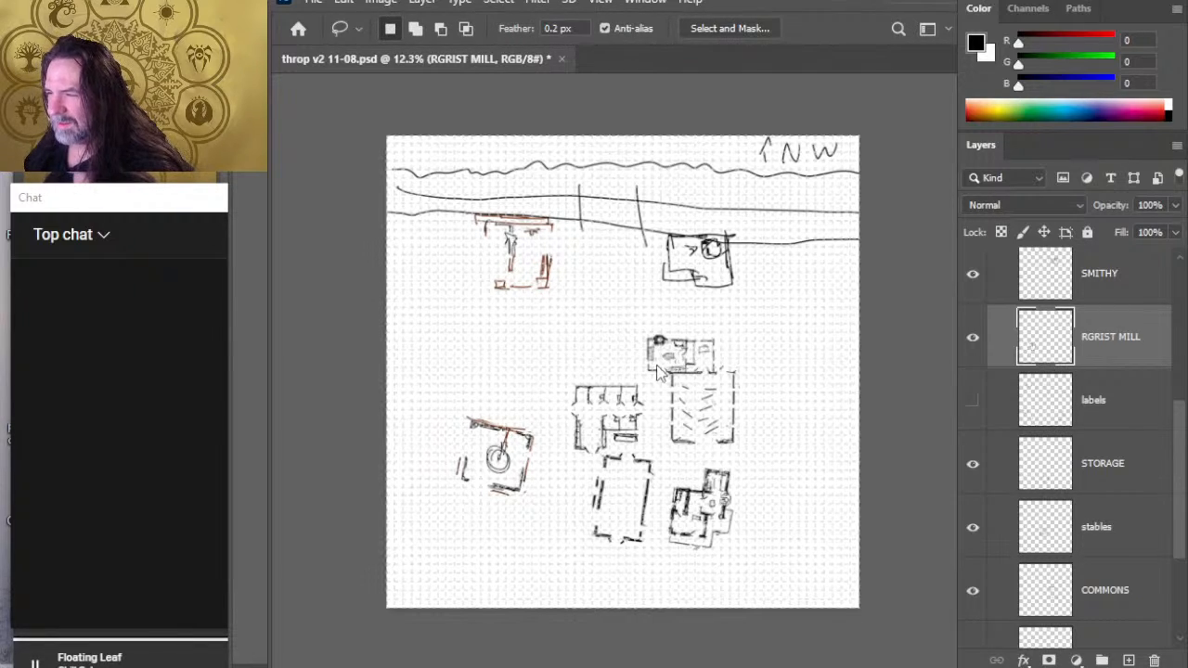
key(ctrl+t)
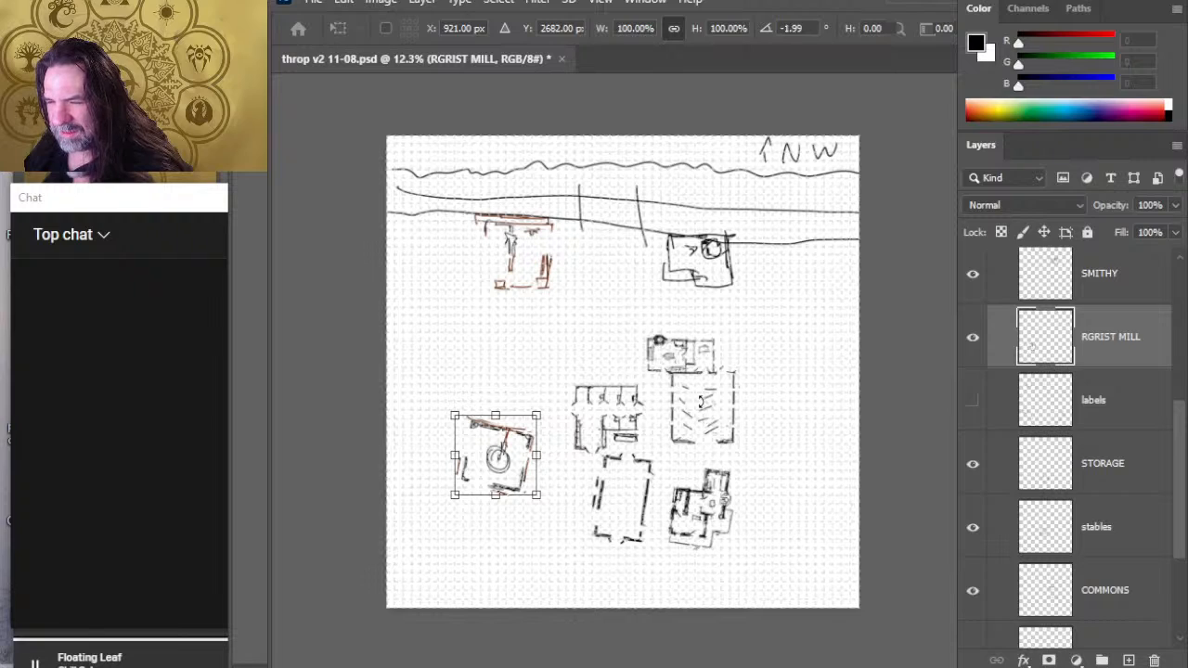
drag(702, 403, 681, 363)
key(Escape)
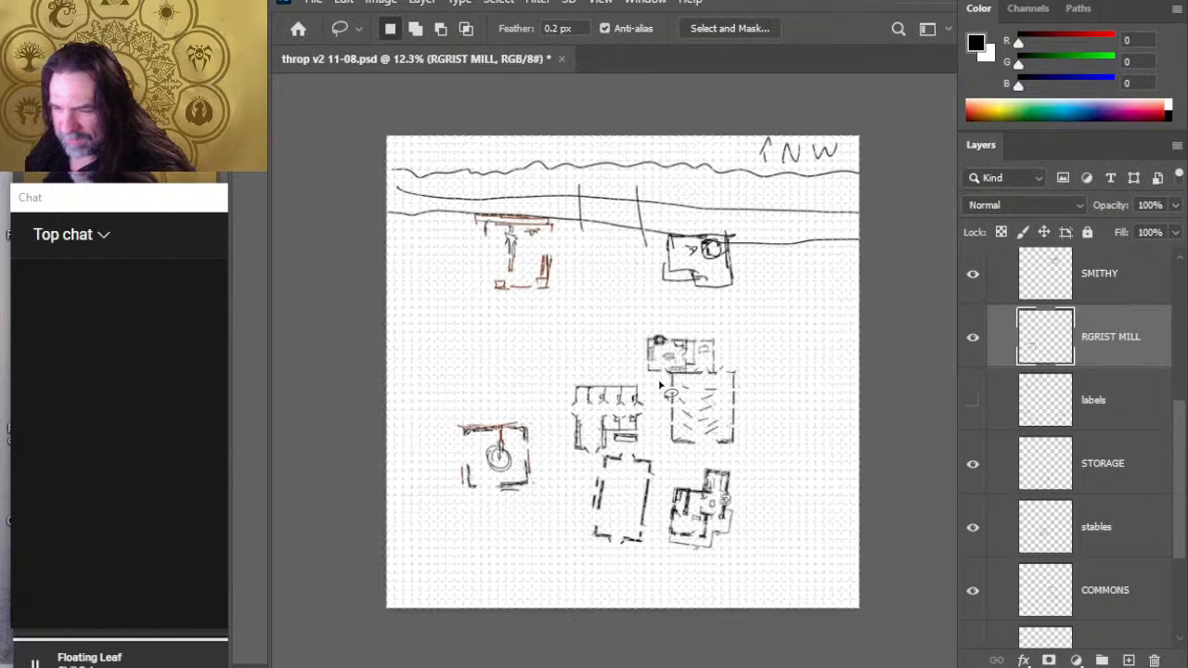
- Try moving the grist mill building up on the map, away from its current spot beside the commons
key(v)
drag(607, 458, 599, 366)
key(ctrl+z)
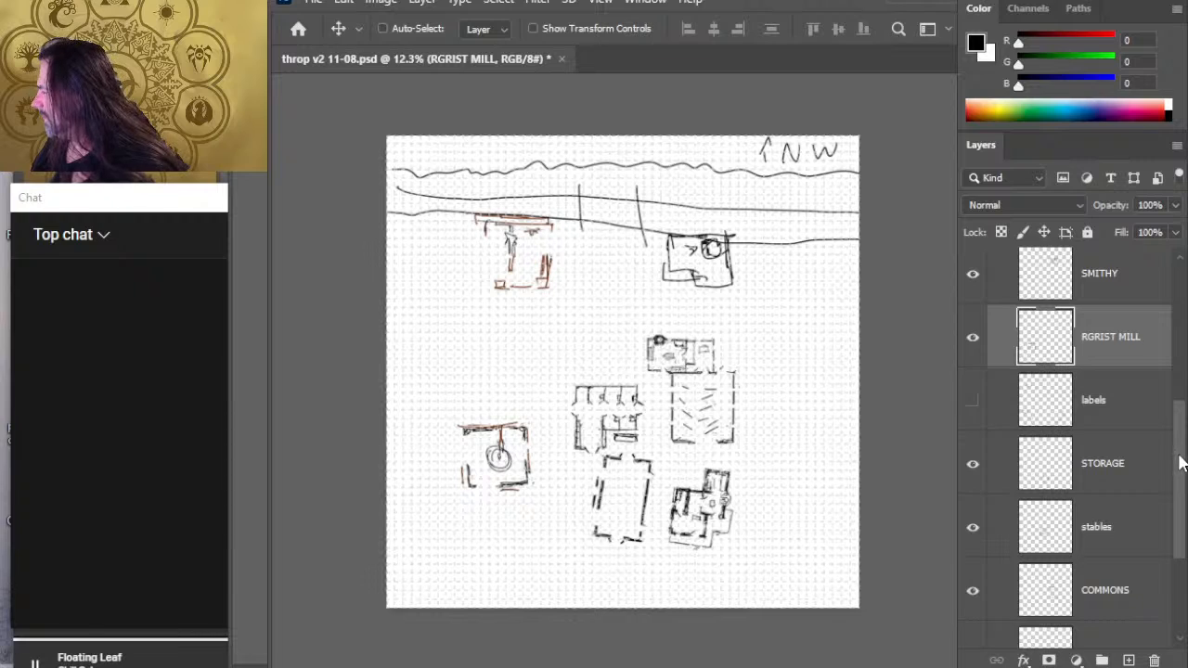
- Check which terrain strokes Layer 23, Layer 21 and Layer 24 hold by hiding and reshowing each one
drag(1180, 462, 1169, 320)
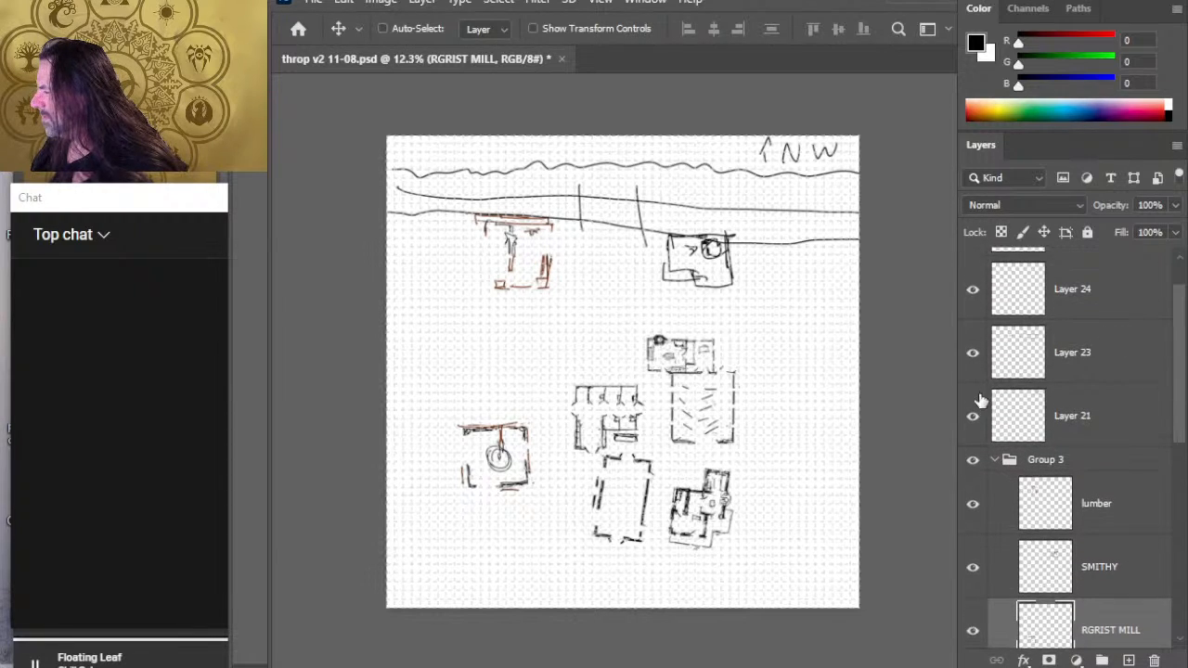
click(975, 354)
click(974, 353)
click(973, 420)
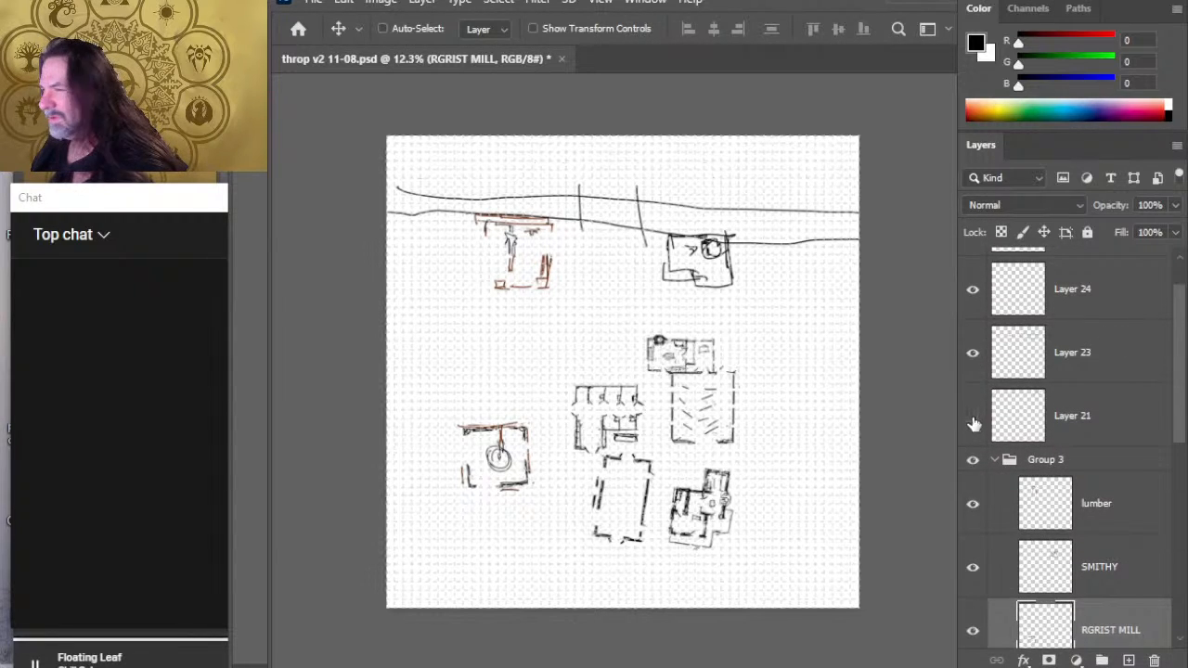
click(972, 419)
click(972, 289)
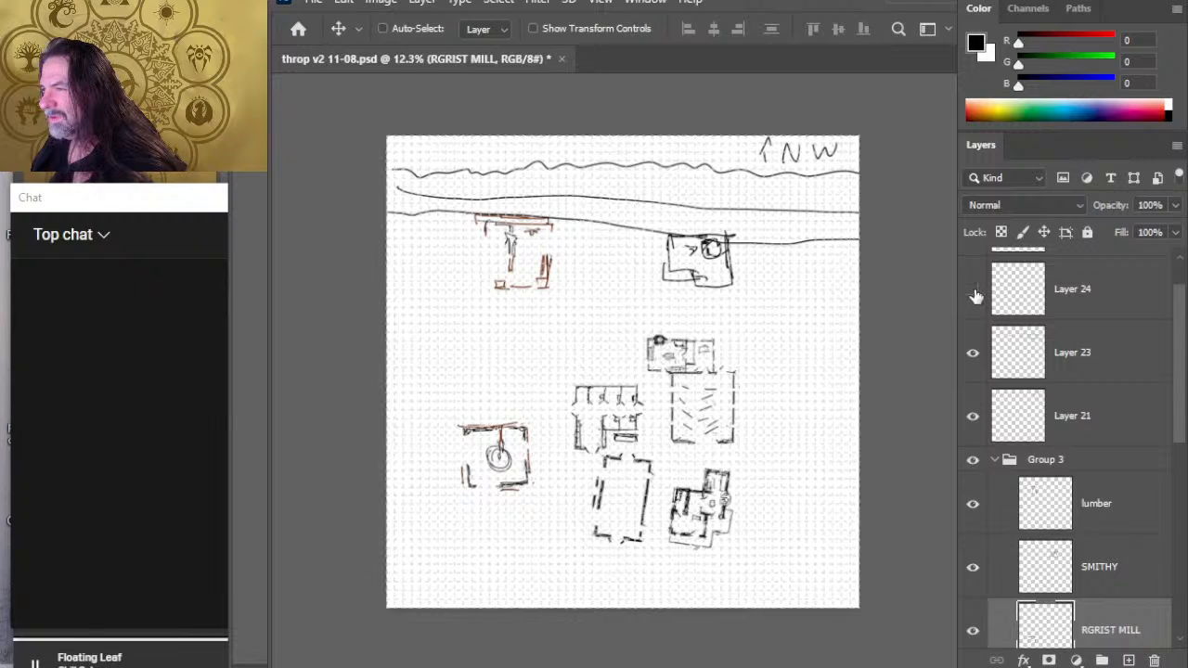
click(972, 290)
- Try shifting the strokes on Layer 24 east along the long lines
click(1082, 297)
drag(710, 304, 816, 307)
key(ctrl+z)
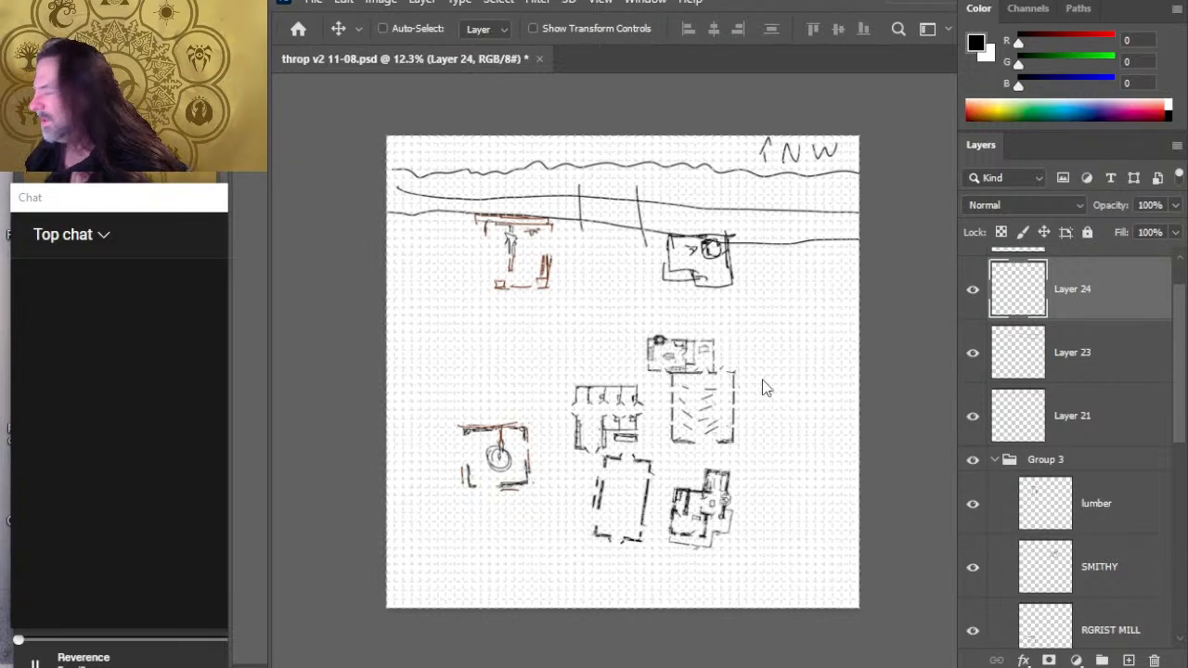
- Move the SMITHY building east, keeping it against the underside of the lower long line
click(1128, 583)
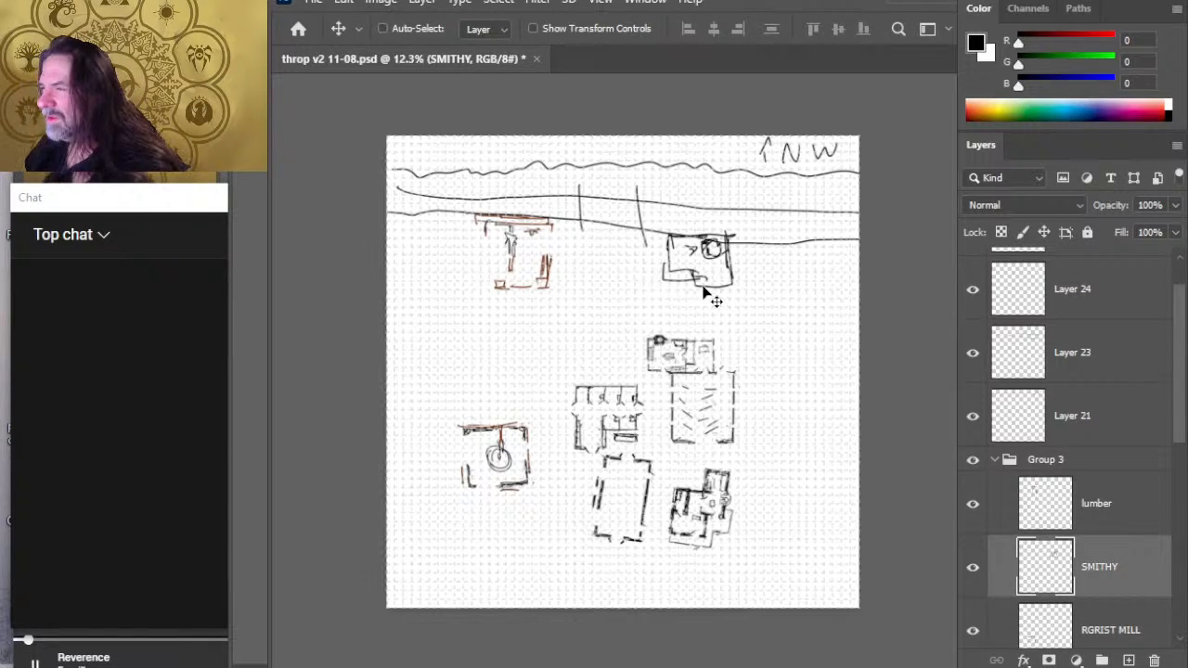
drag(710, 297, 768, 297)
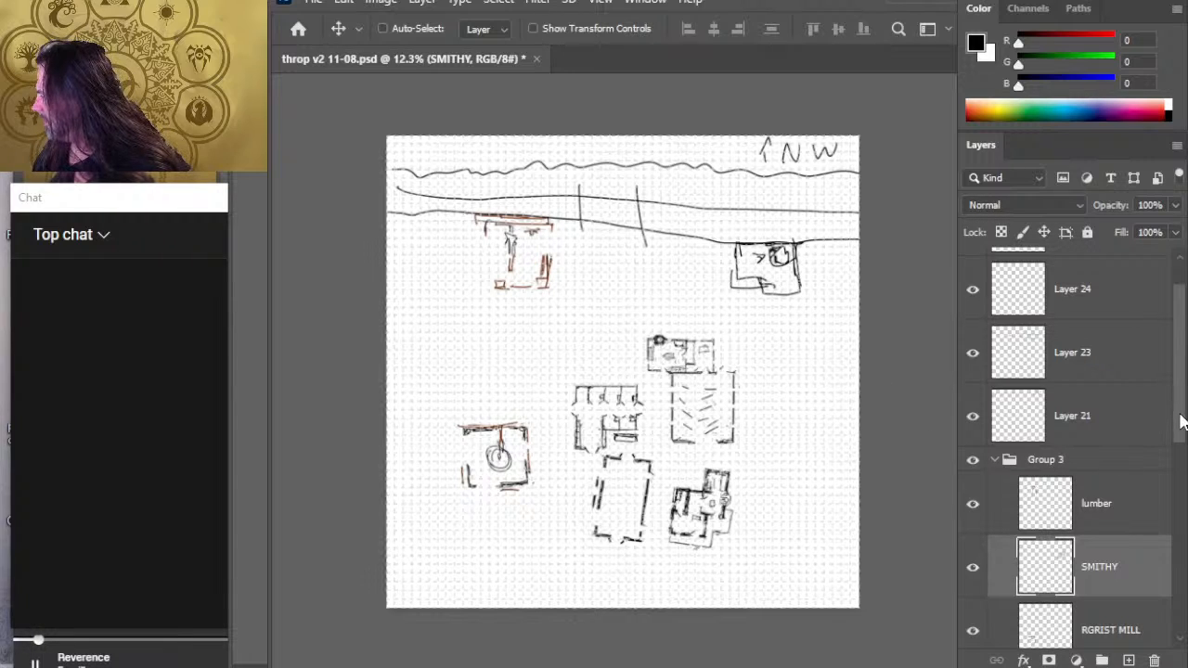
- Move the two crossing strokes on Layer 24 east so they span the long lines just west of the smithy
scroll(1180, 422, down, 2)
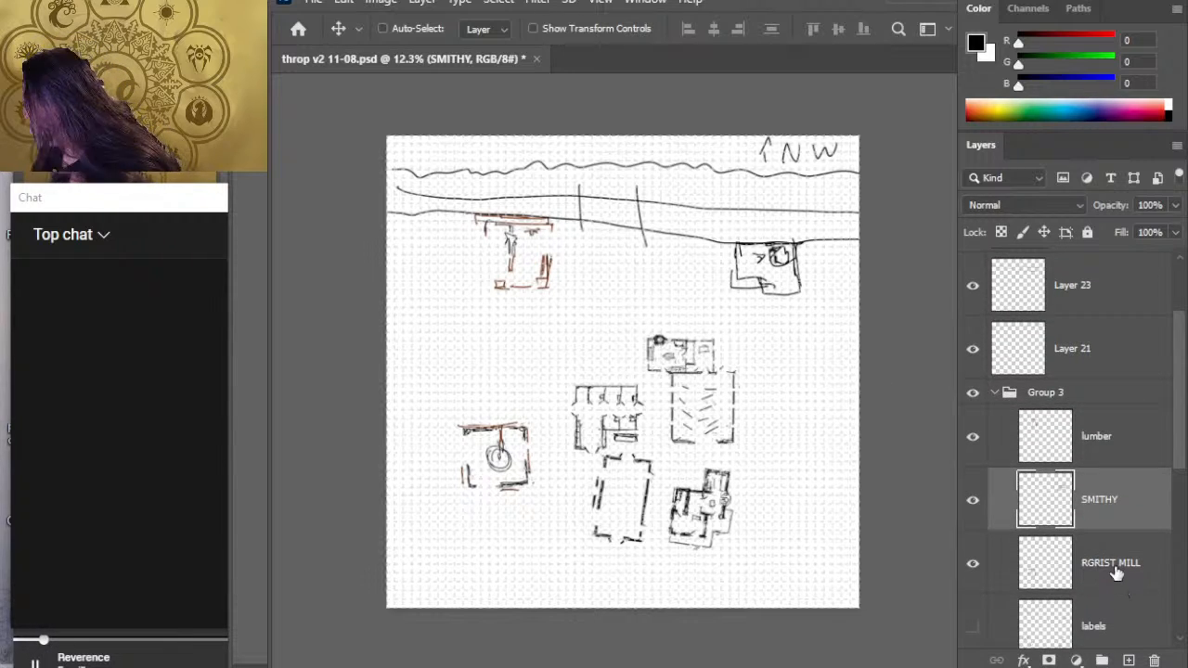
scroll(1166, 328, up, 1)
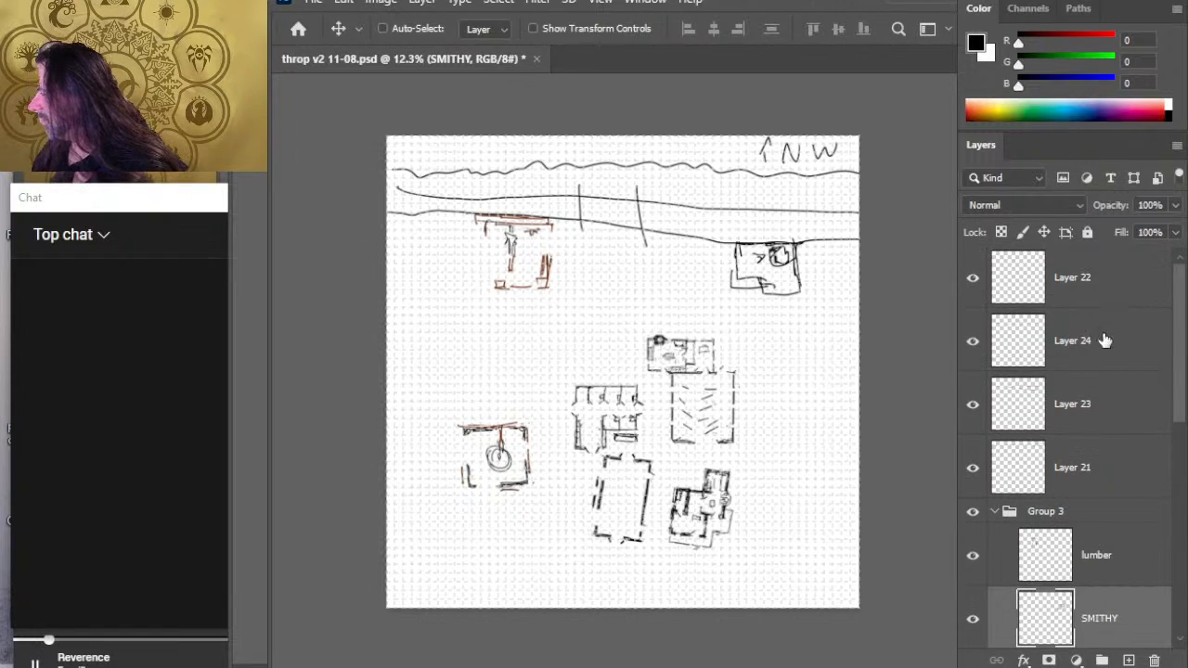
click(1106, 340)
click(972, 341)
click(972, 343)
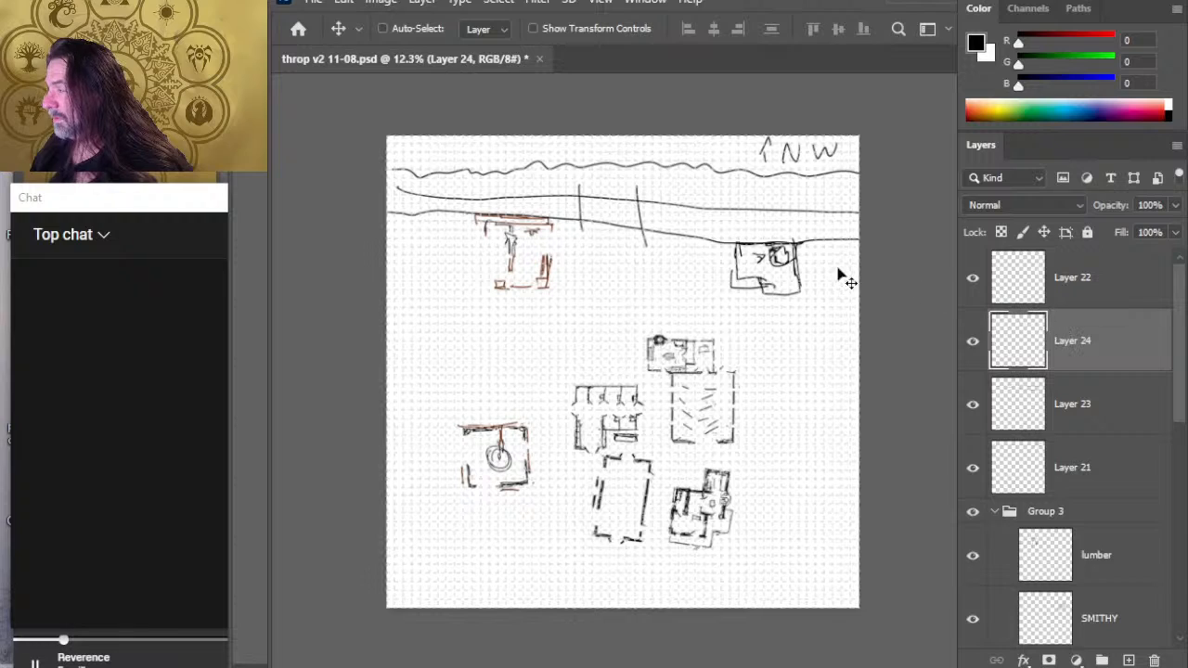
drag(643, 305, 703, 312)
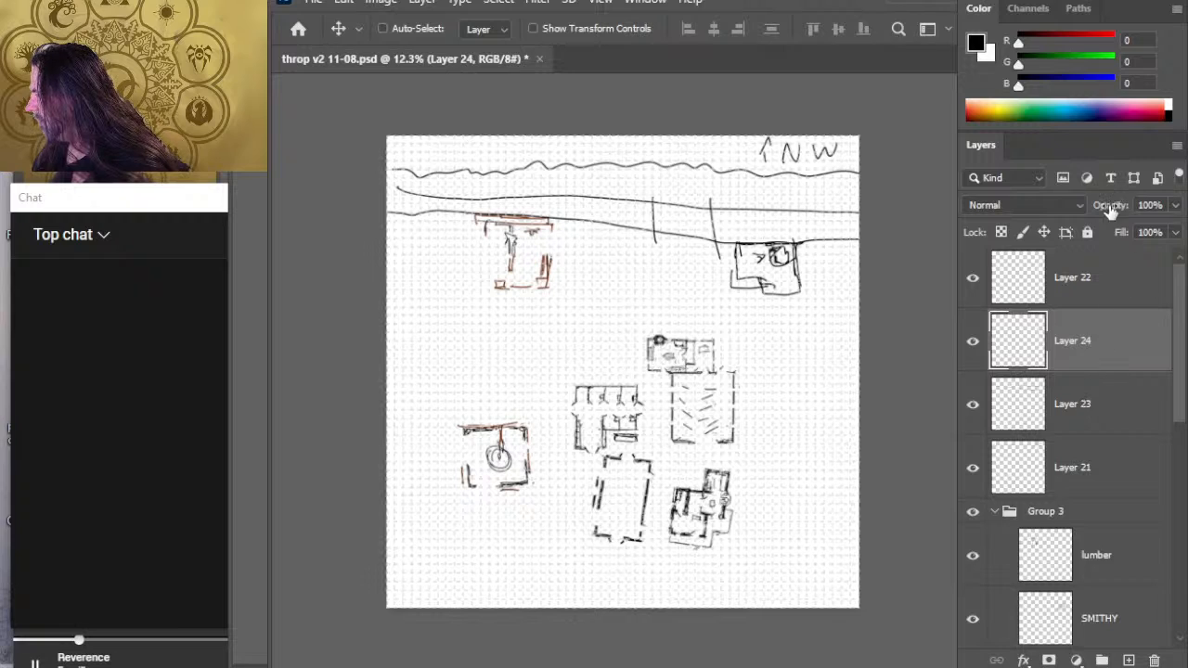
- Move the lumber building east along the lower long line, close to the west side of the crossing strokes
click(973, 406)
click(972, 405)
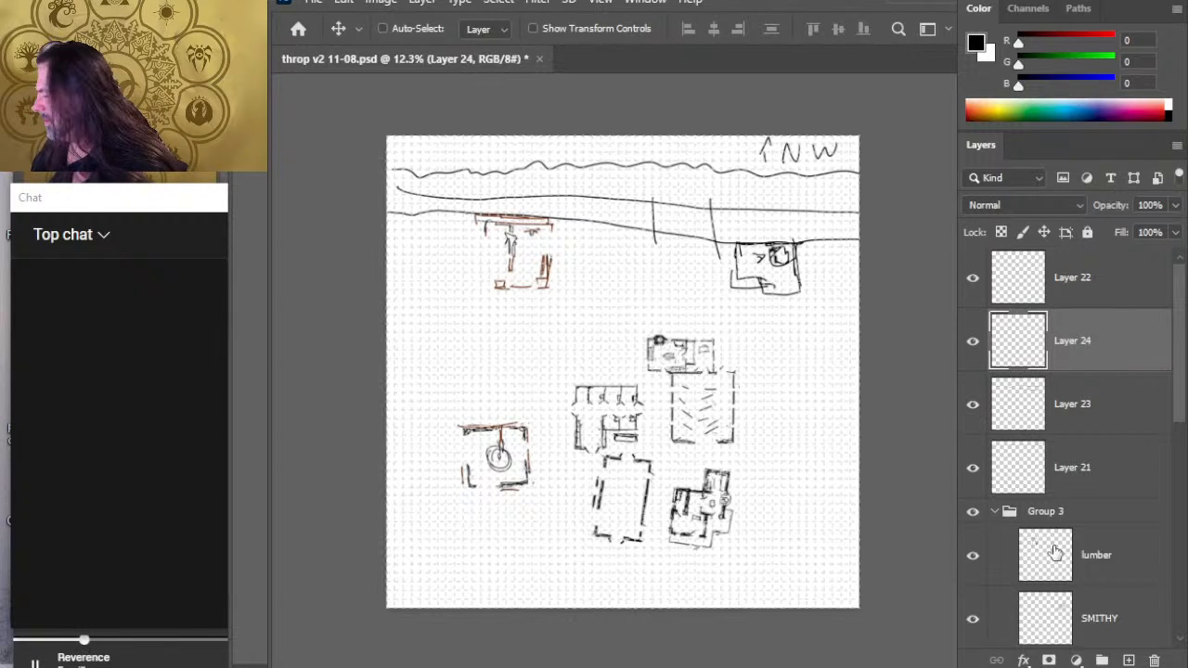
click(1113, 560)
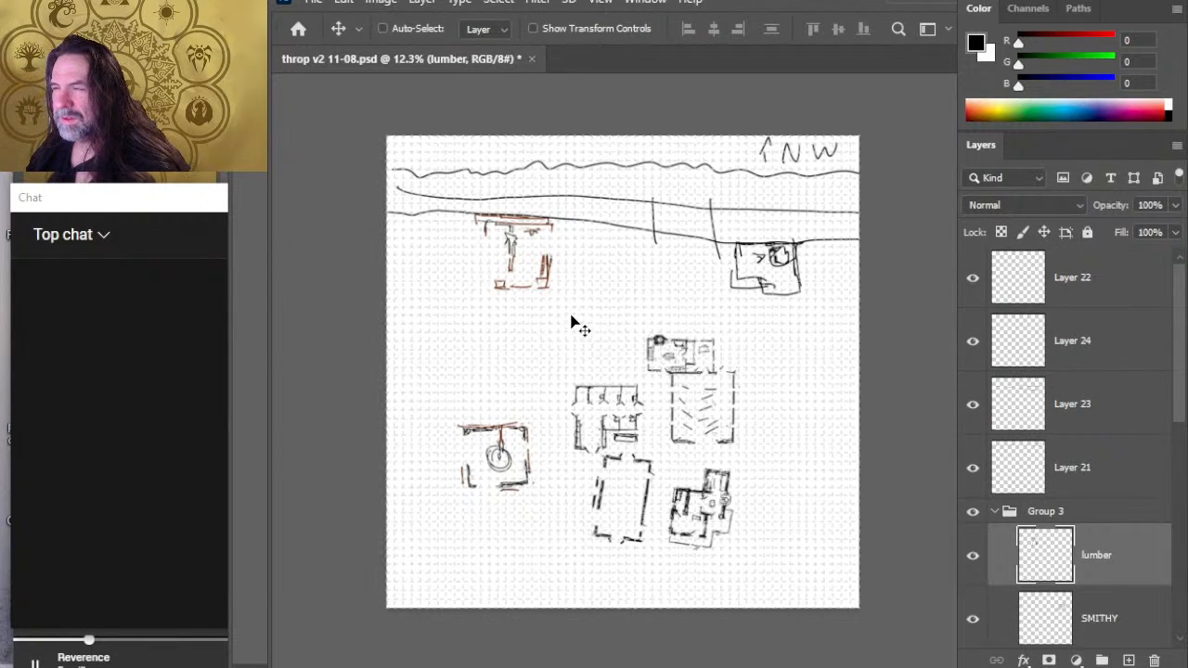
drag(569, 324, 659, 336)
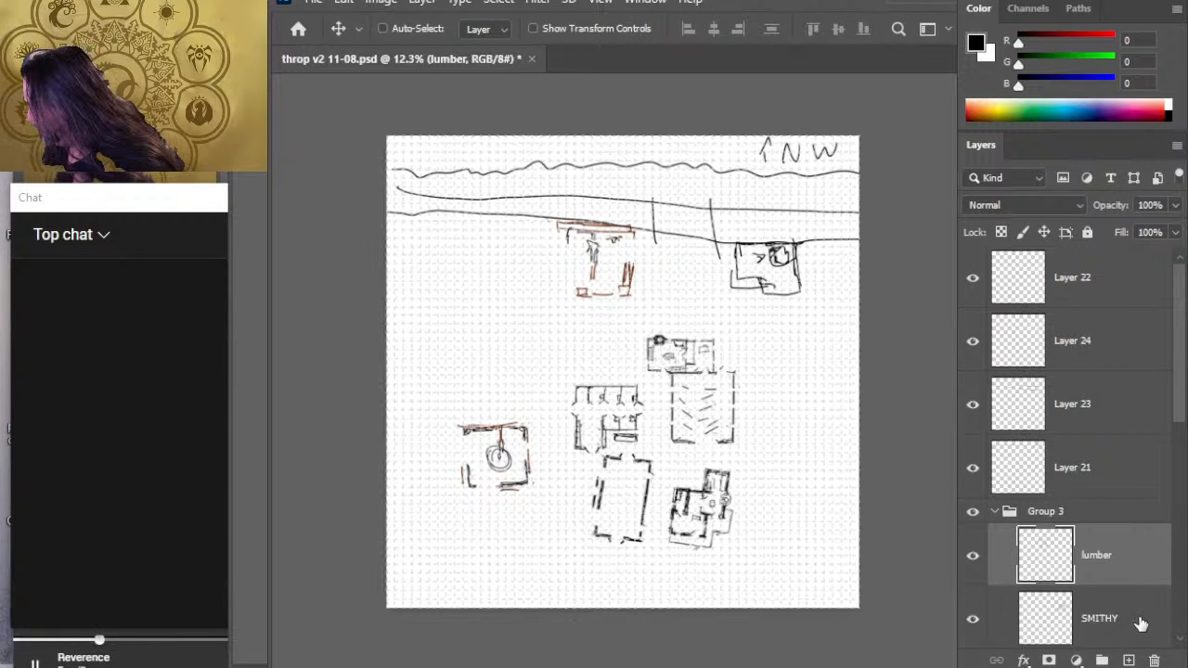
- Move the RGRIST MILL building up against the lower long line, just west of the lumber building
drag(1176, 408, 1172, 455)
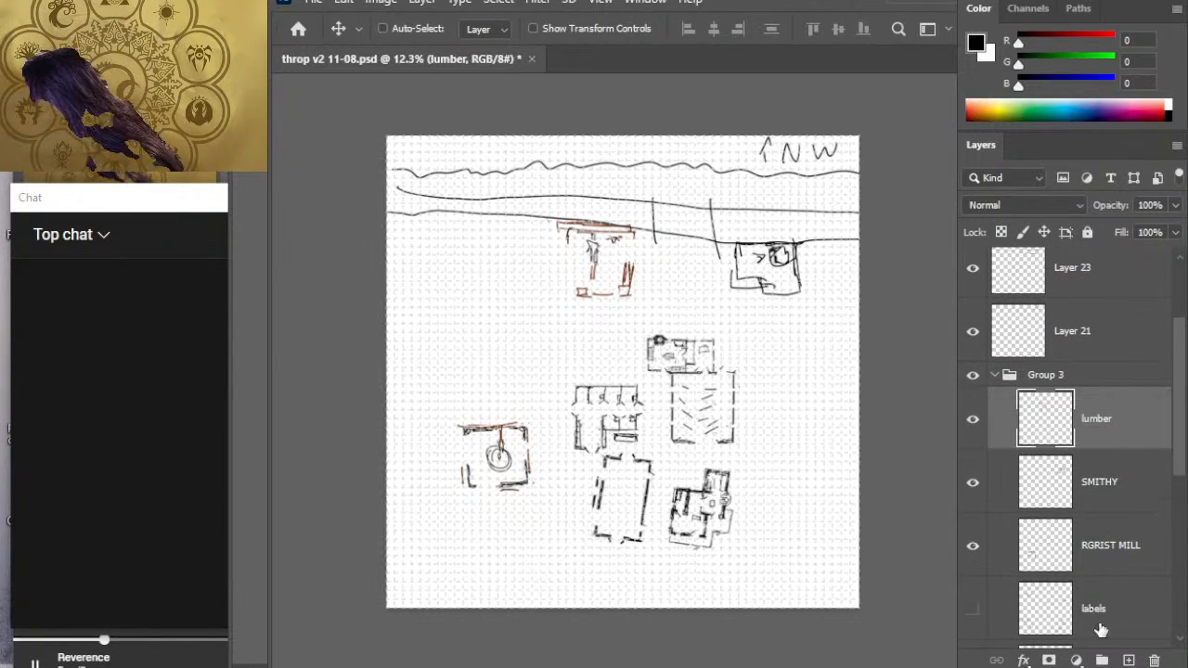
click(1106, 554)
mouse_move(655, 437)
mouse_down()
mouse_move(649, 331)
mouse_move(671, 226)
mouse_move(655, 218)
mouse_up()
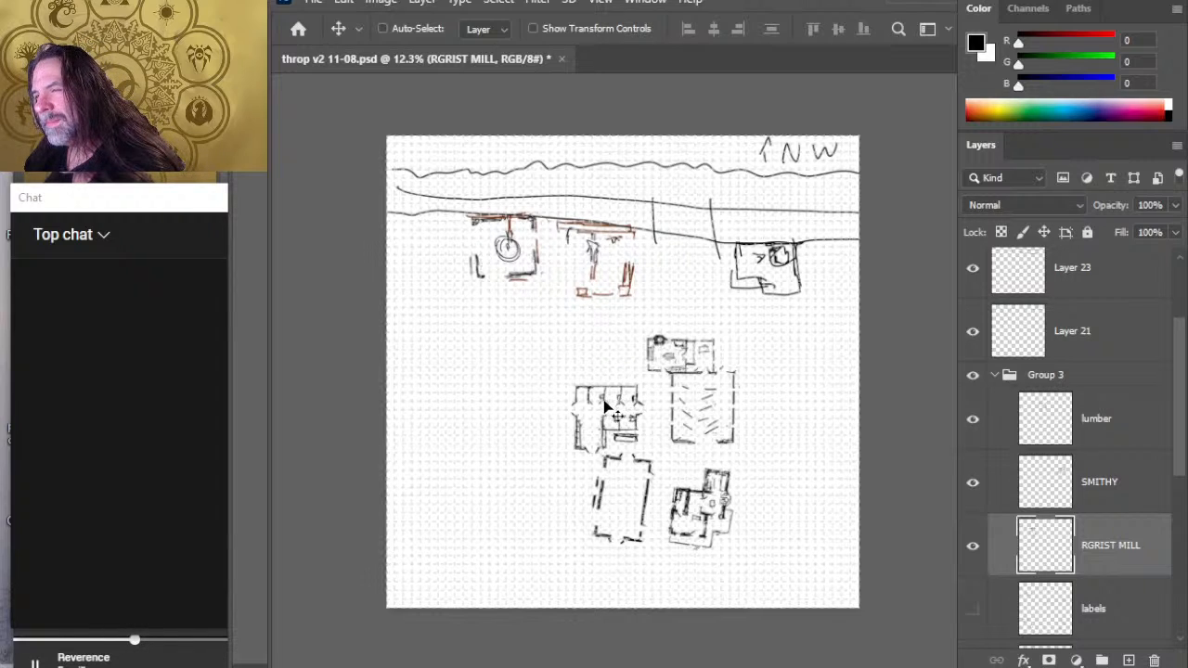
- Flip the grist mill building horizontally
key(l)
key(ctrl+t)
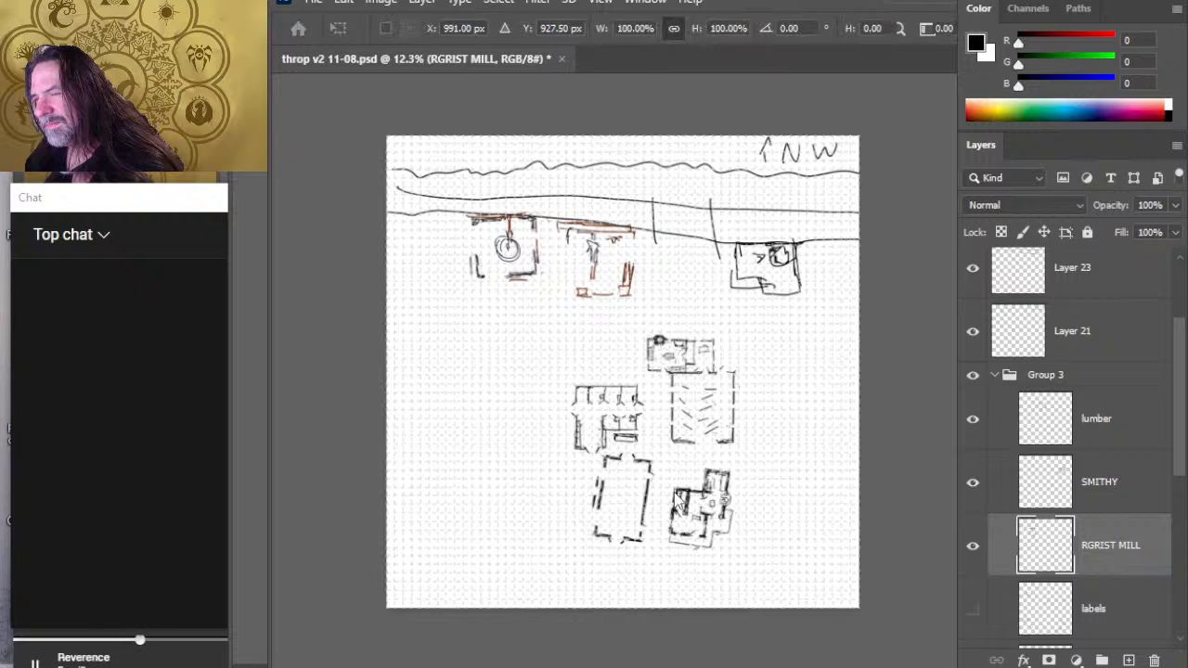
click(669, 342)
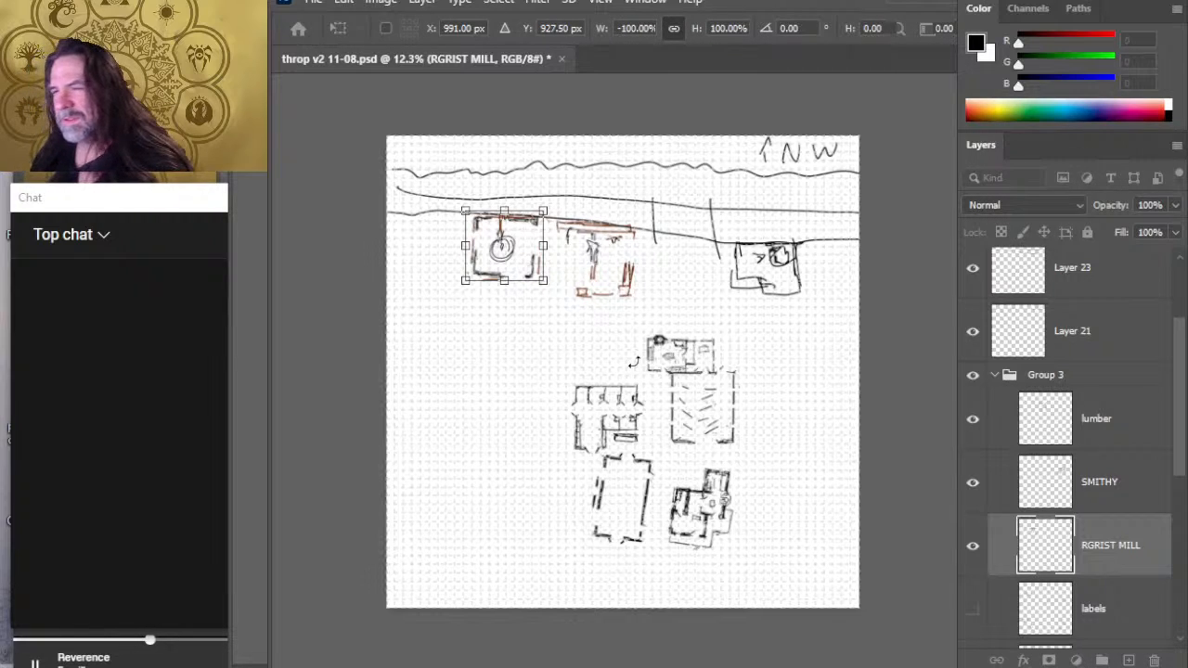
key(Return)
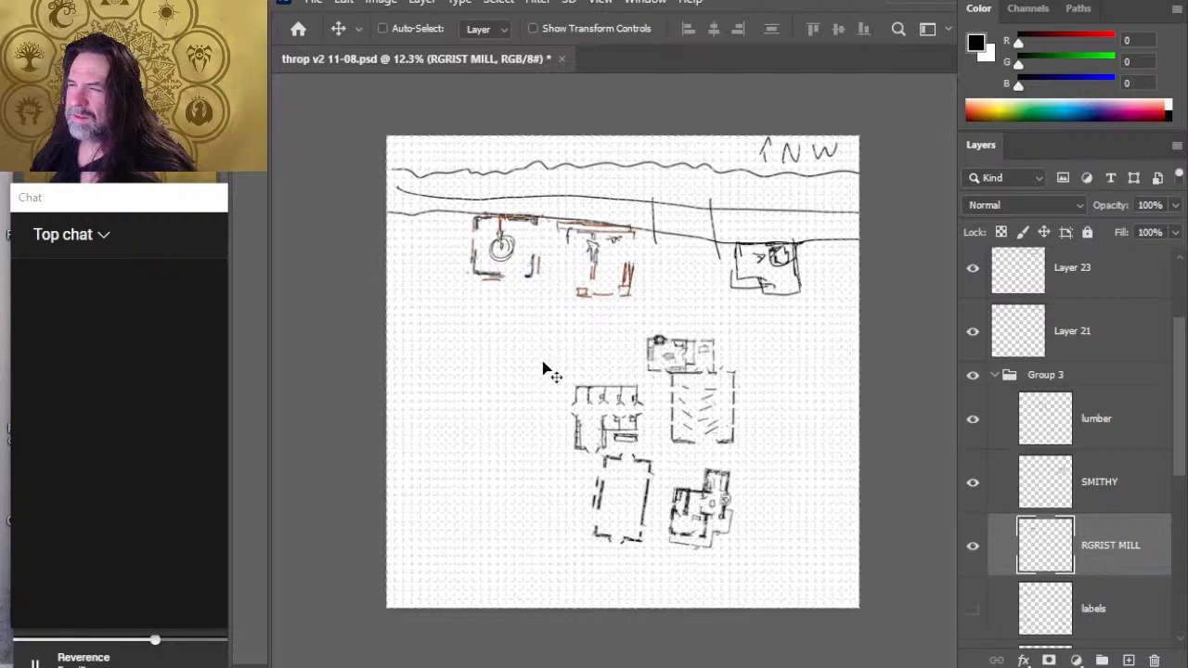
- Move the grist mill west along the lower long line to near the map's west edge, leaving a small gap at the edge
mouse_move(520, 376)
mouse_down()
mouse_move(530, 355)
mouse_move(568, 363)
mouse_up()
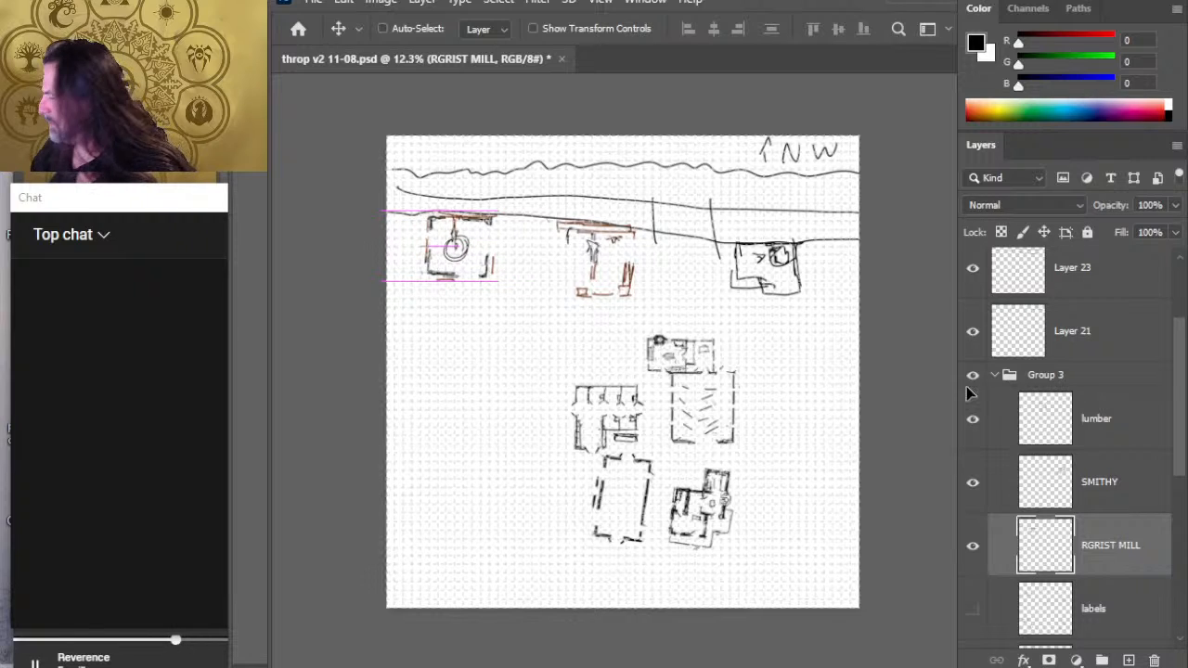
key(ctrl+z)
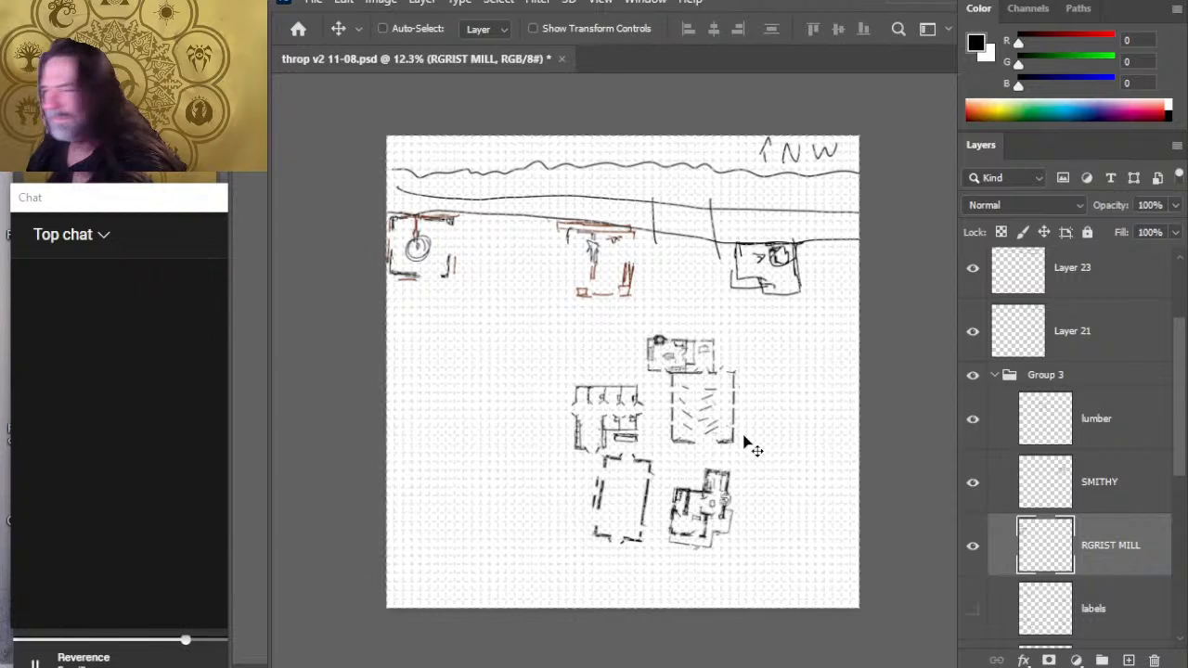
key(shift+Right)
key(shift+Right)
key(shift+Right)
key(shift+Right)
key(shift+Right)
key(shift+Right)
key(shift+Right)
key(shift+Right)
key(shift+Right)
key(shift+Right)
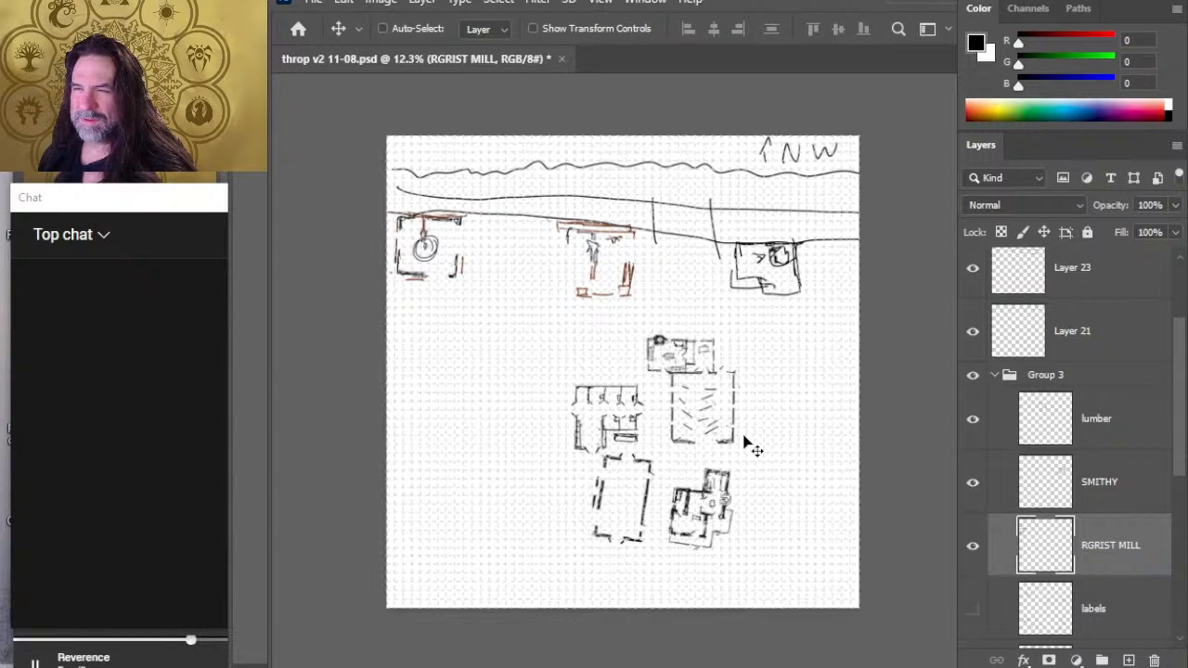
key(shift+Right)
key(shift+Right)
key(shift+Right)
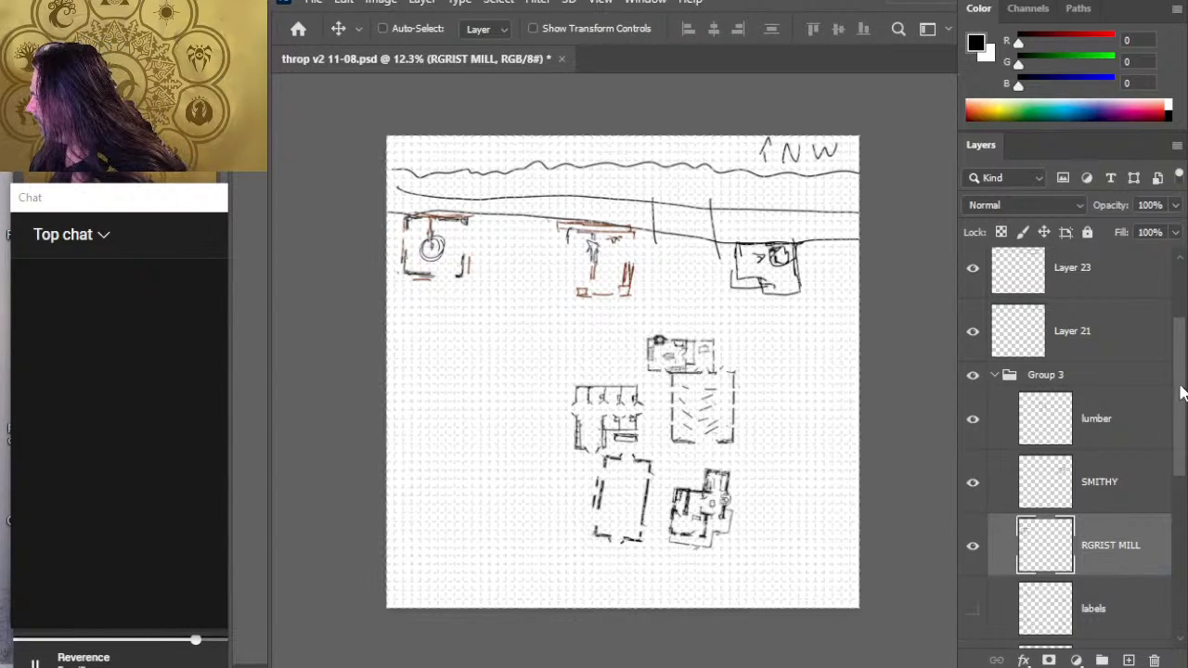
- Shift the STORAGE building and the grist mill slightly up together
drag(1179, 385, 1183, 493)
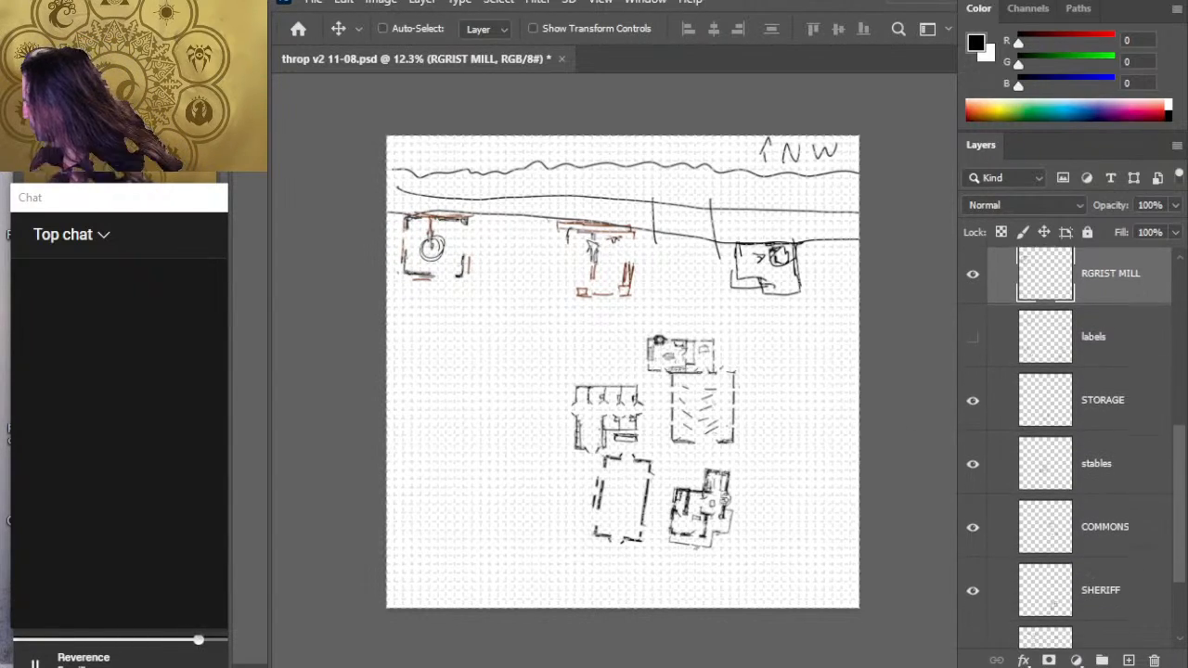
shift+click(1104, 397)
mouse_move(636, 540)
mouse_down()
mouse_move(586, 372)
mouse_move(551, 377)
mouse_move(613, 477)
mouse_move(697, 528)
mouse_up()
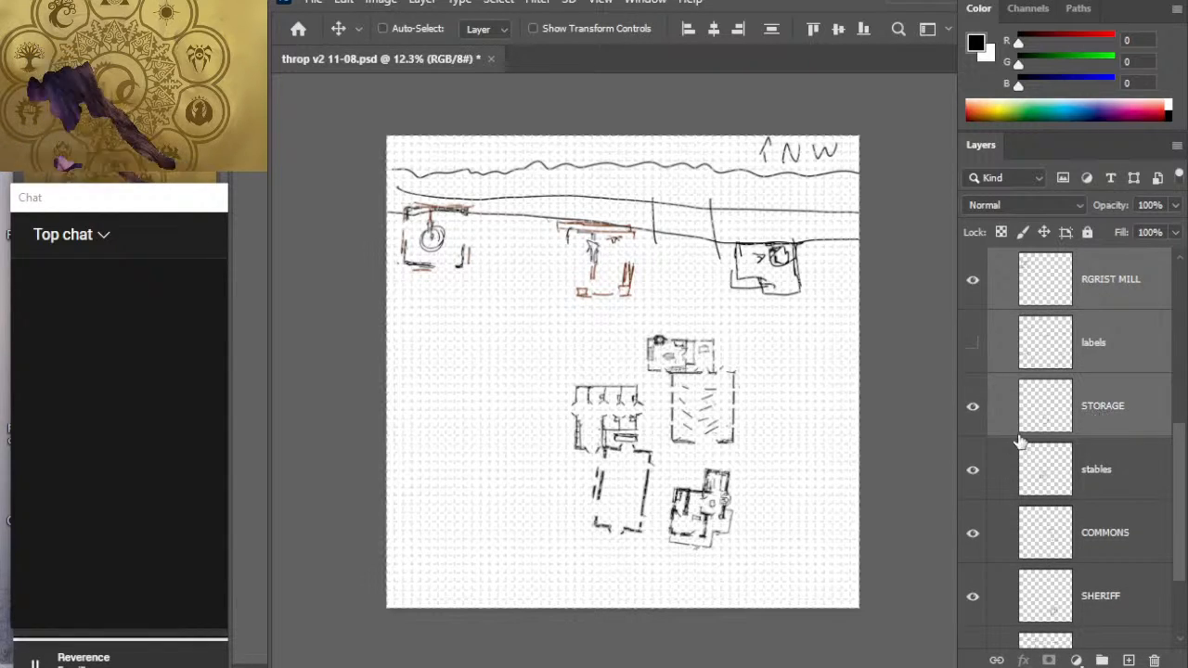
ctrl+click(1004, 400)
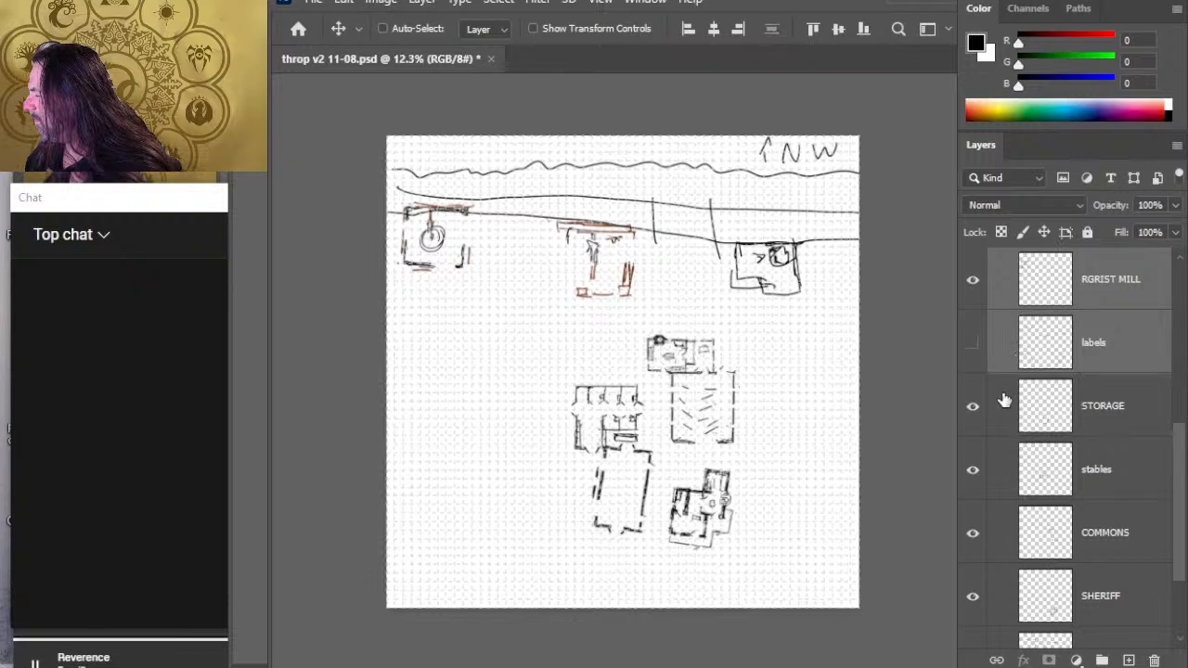
click(1104, 304)
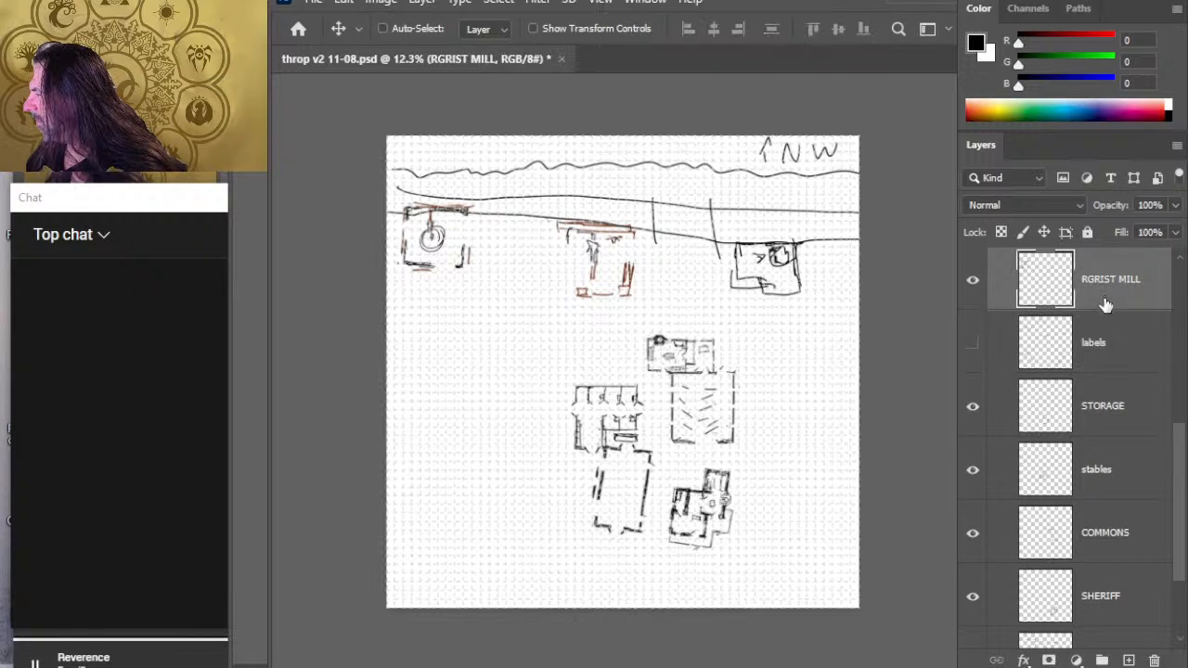
shift+click(1127, 416)
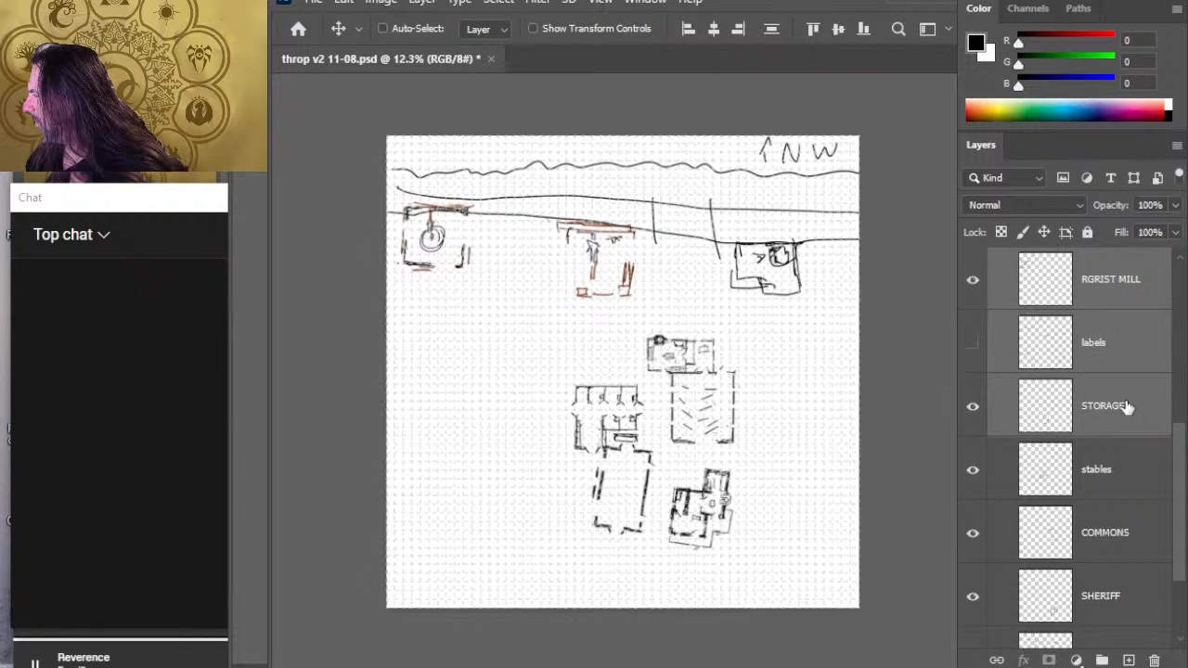
click(1120, 296)
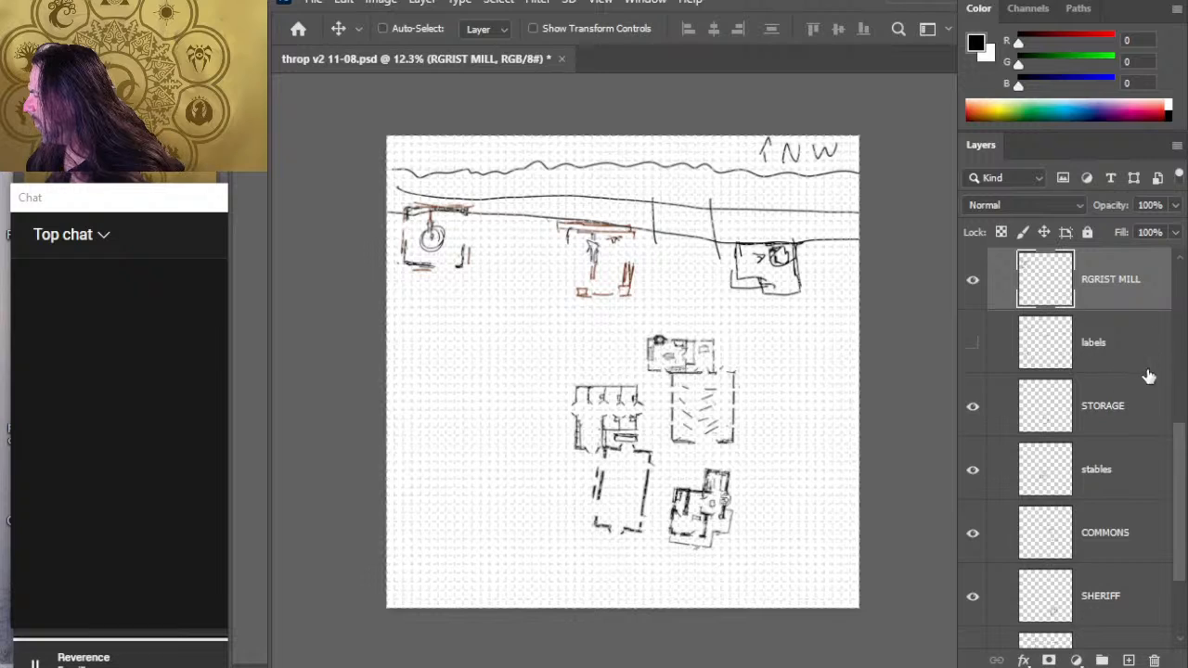
shift+click(1115, 406)
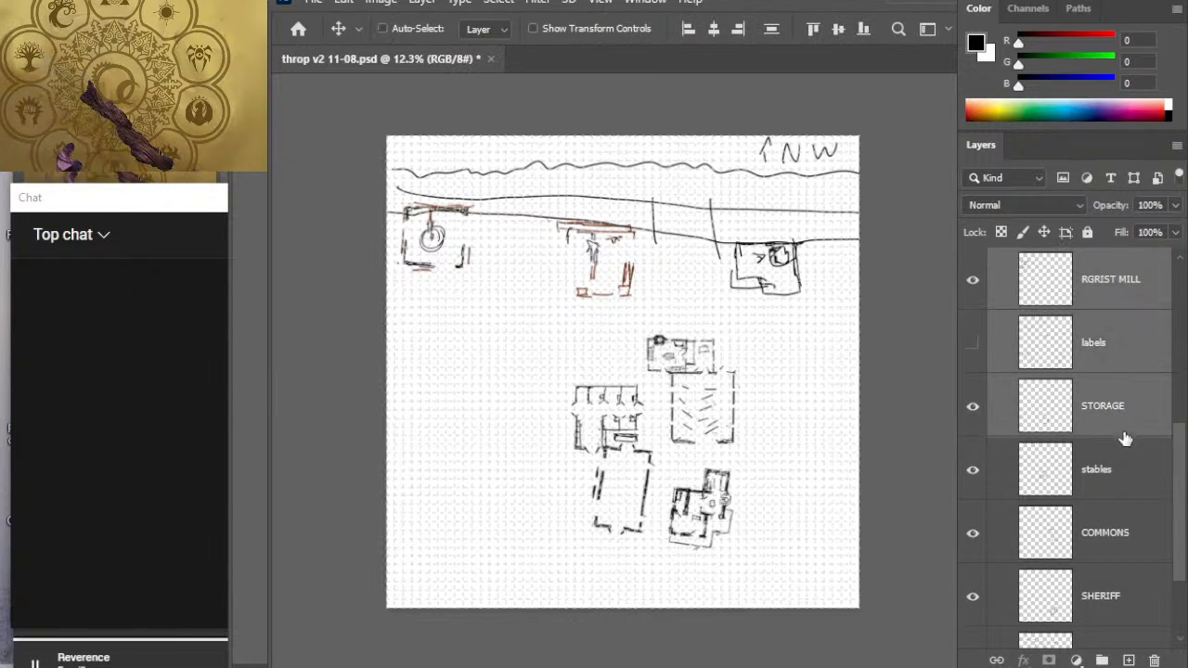
shift+click(1125, 473)
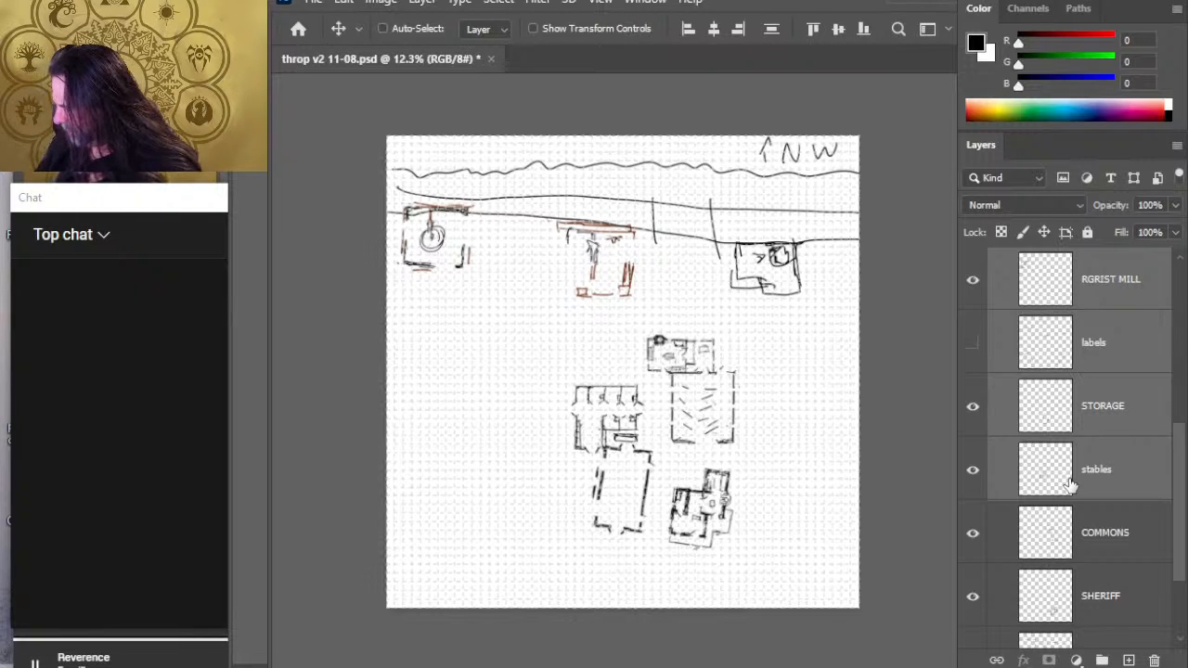
- Move the STORAGE building up into the gap between the grist mill and the lumber building
click(1107, 418)
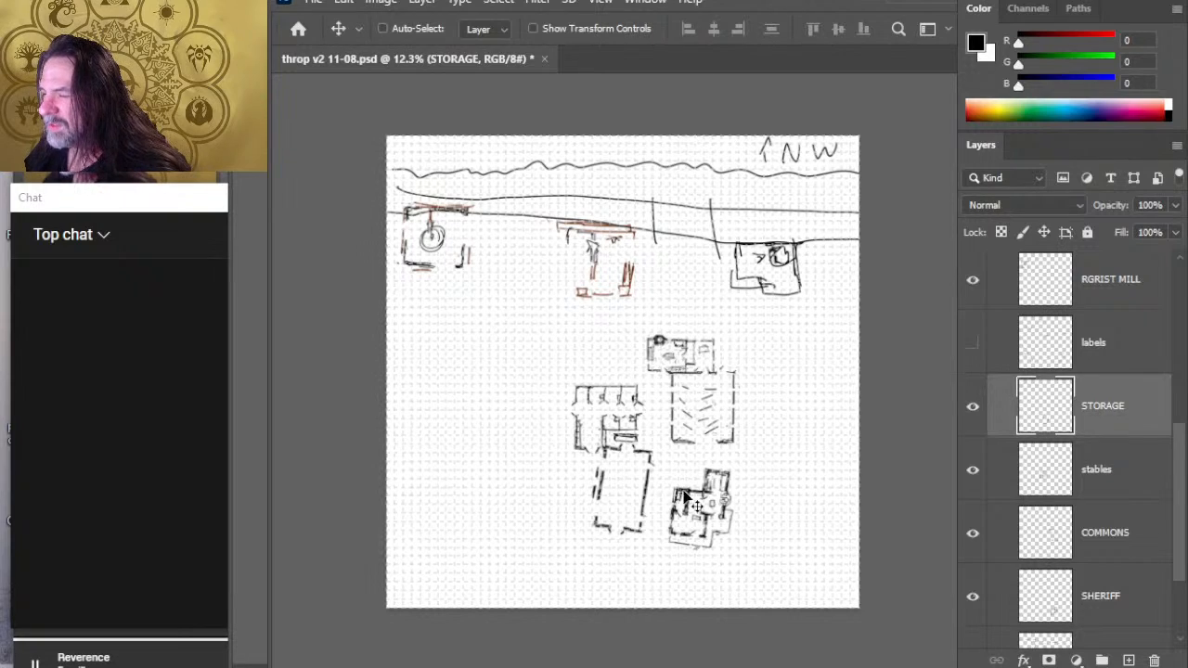
drag(643, 484, 550, 327)
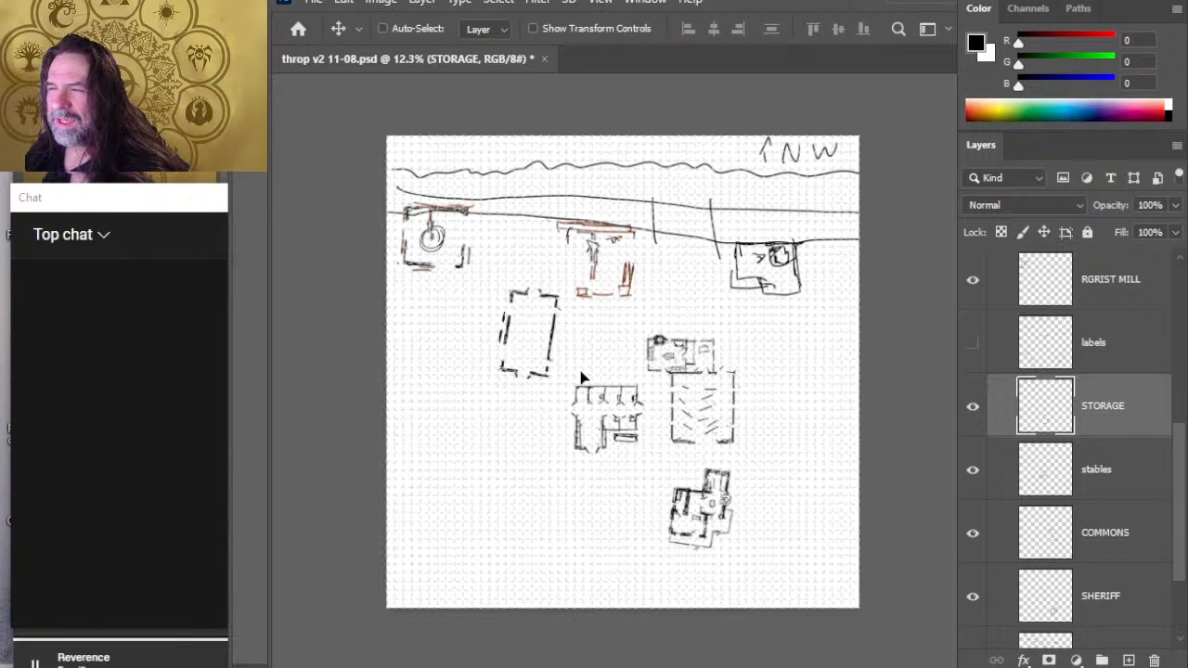
key(l)
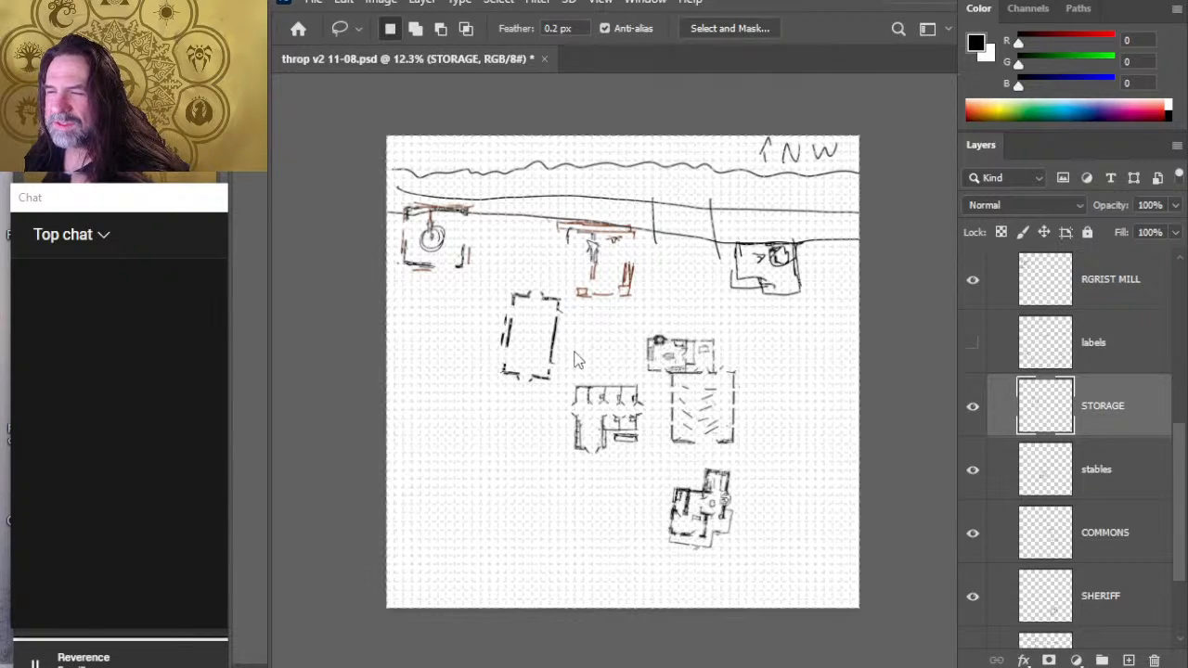
key(v)
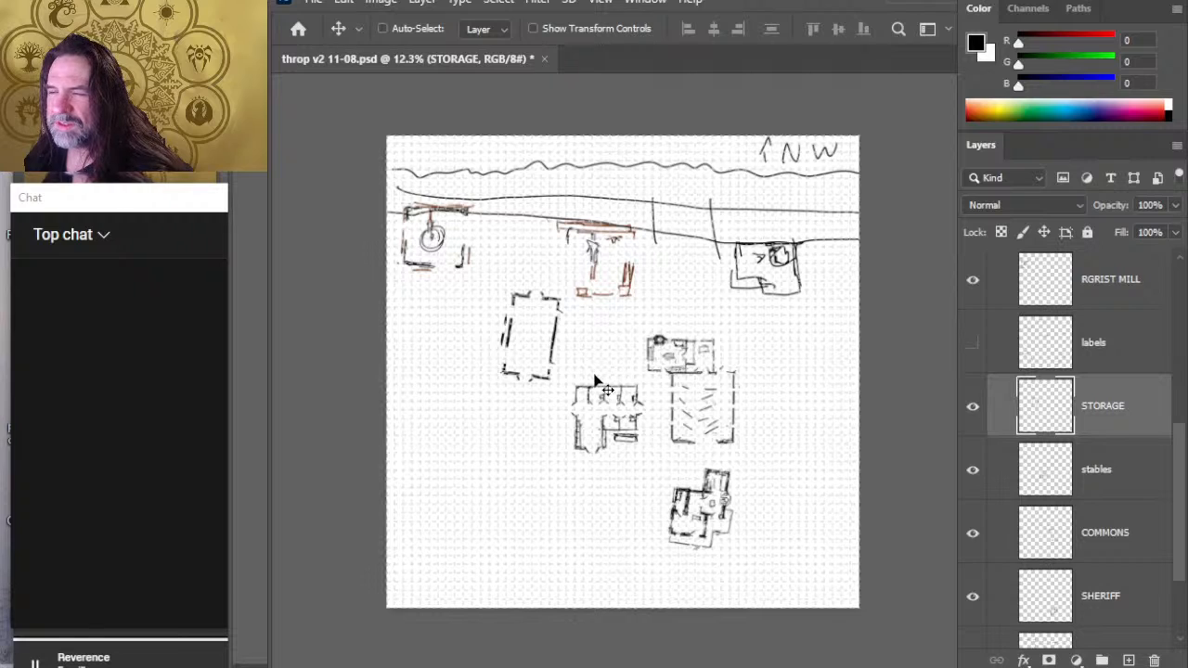
drag(588, 346, 580, 304)
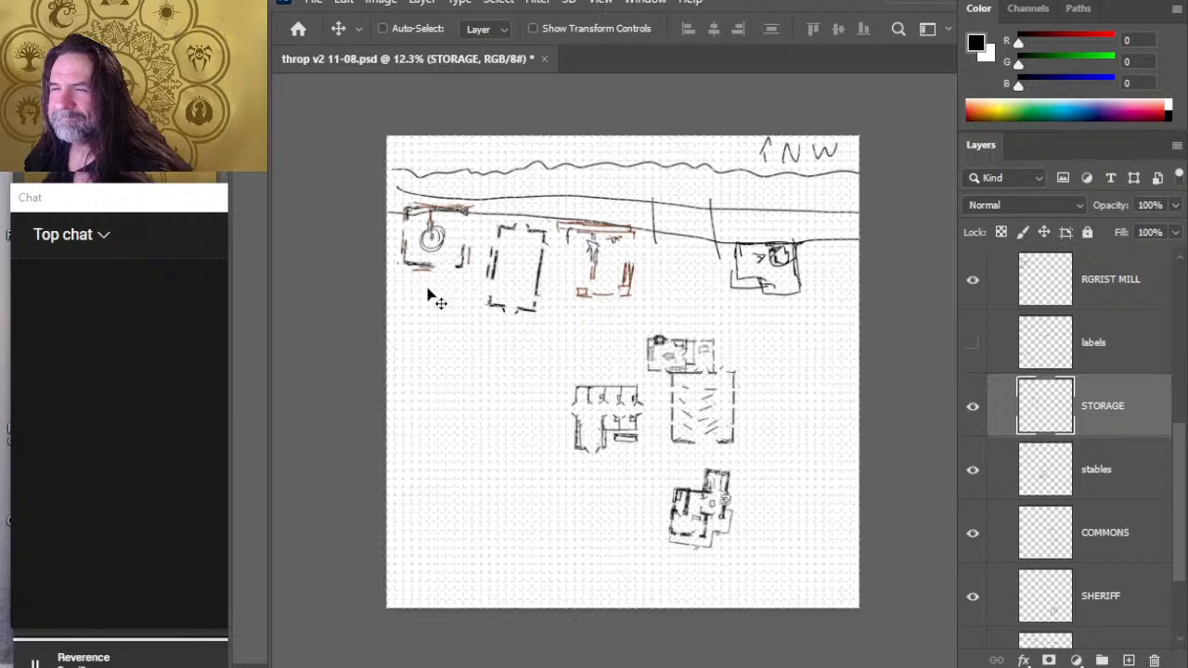
- Rotate the STORAGE building about 10 degrees counter-clockwise and move it down below the gap between the grist mill and the lumber building
key(z)
drag(482, 316, 516, 271)
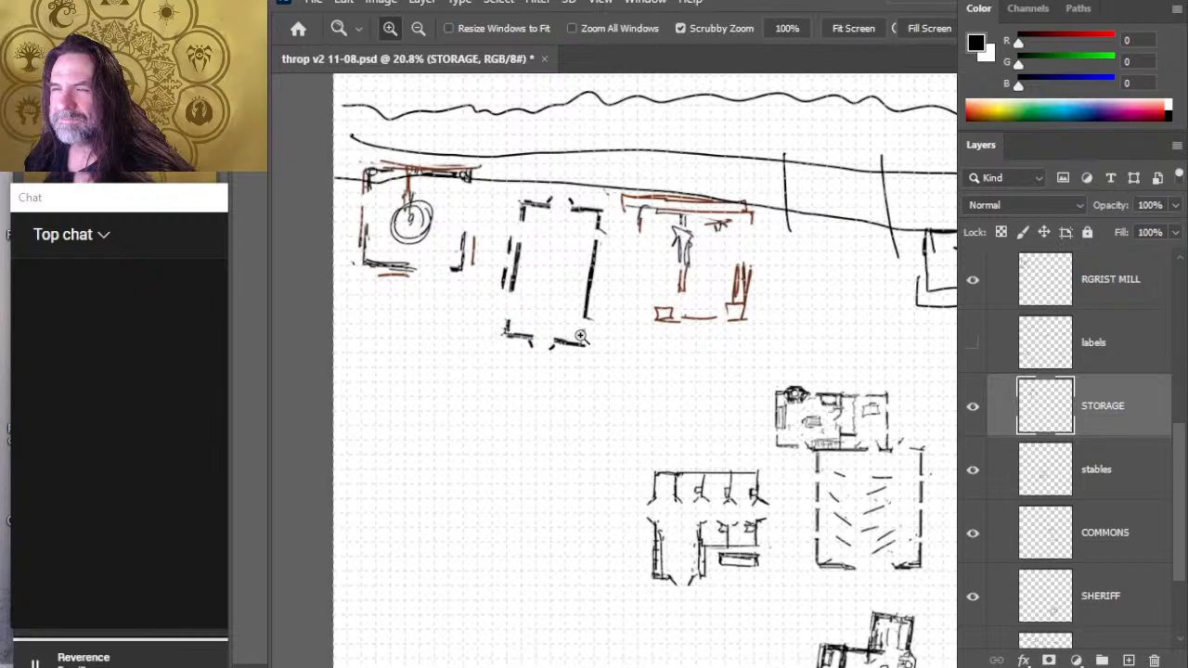
key(l)
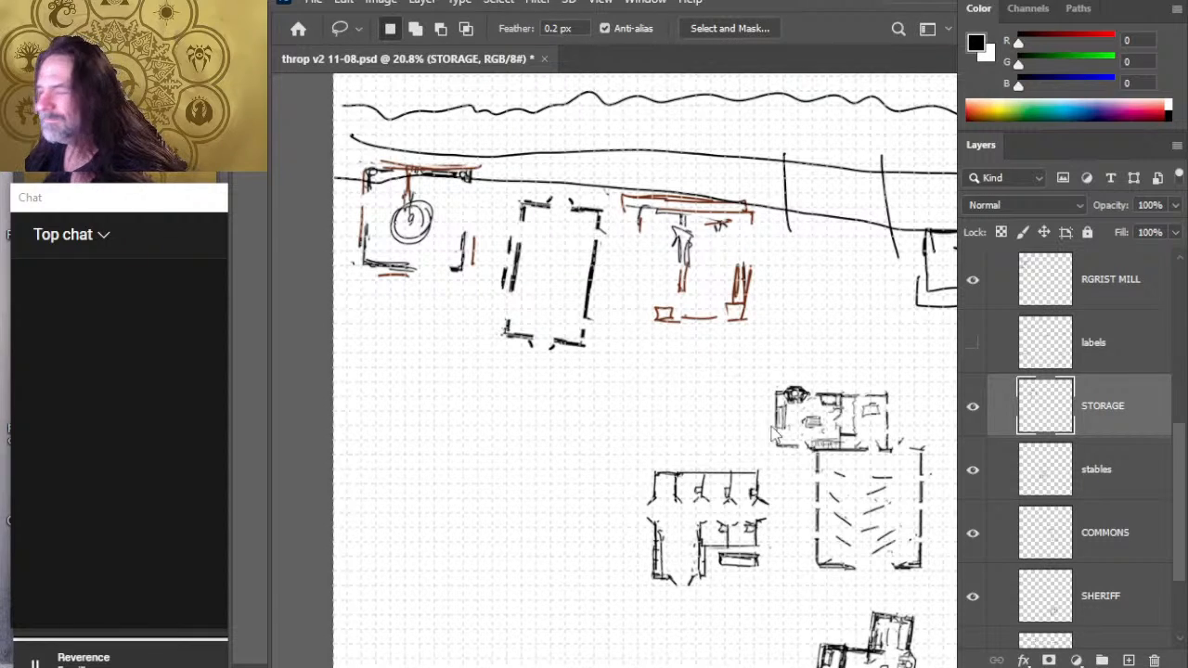
key(ctrl+t)
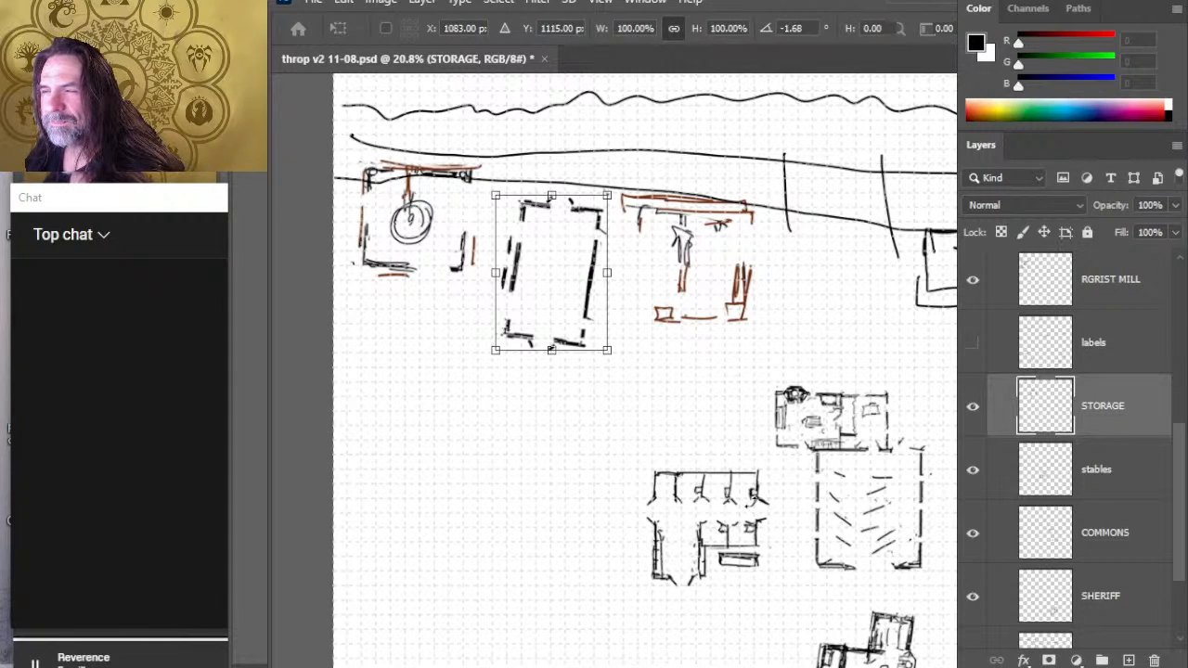
drag(785, 489, 755, 500)
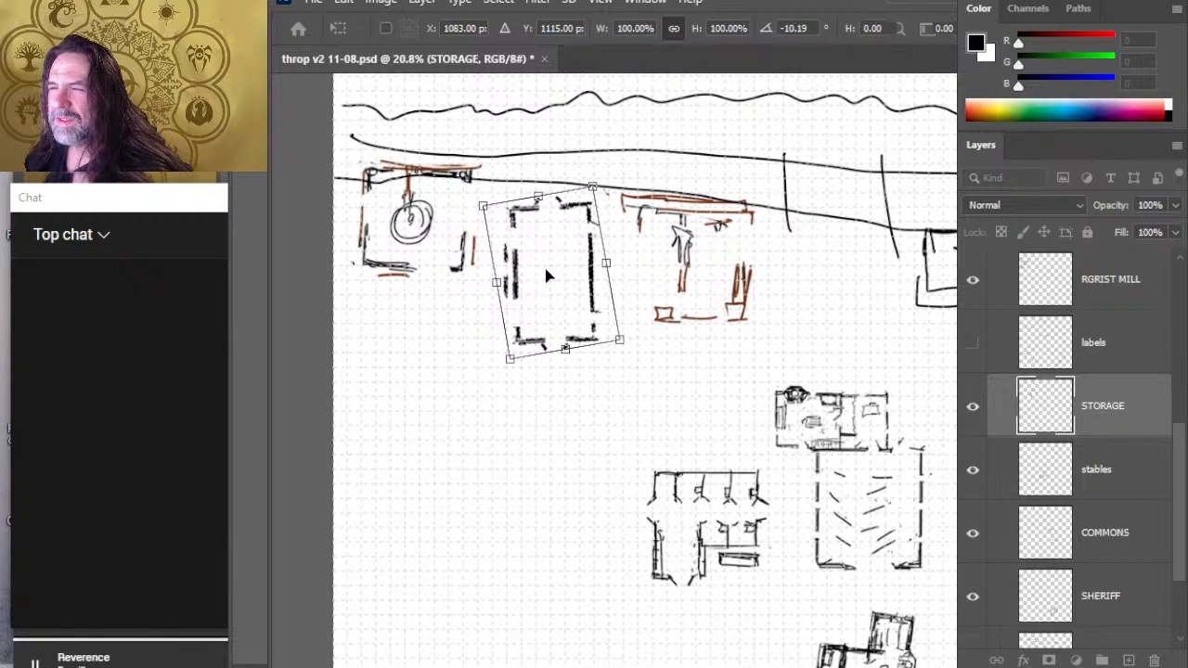
mouse_move(546, 275)
mouse_down()
mouse_move(563, 338)
mouse_move(553, 391)
mouse_up()
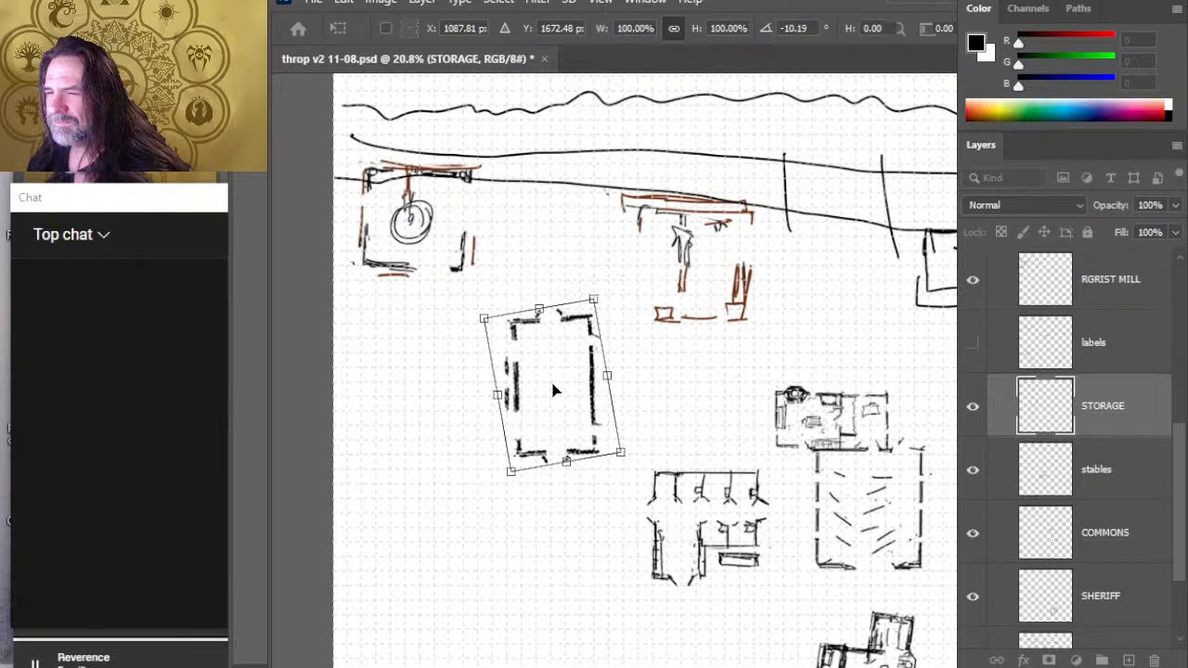
key(Return)
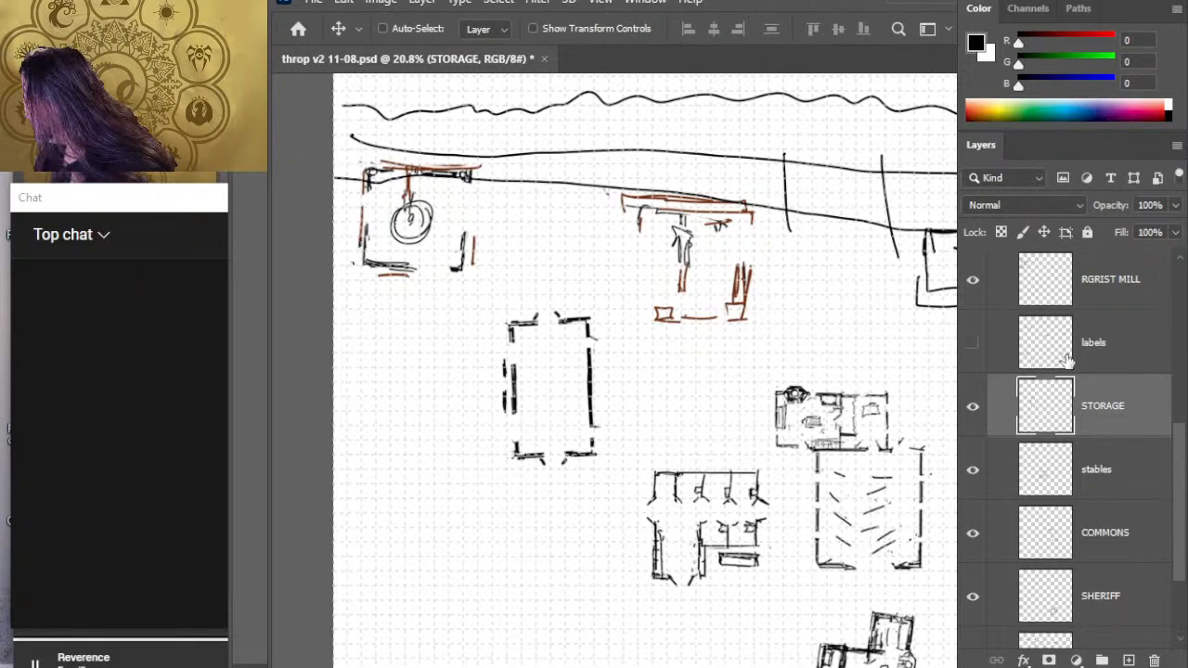
- Shift the RGRIST MILL building slightly down and east so it sits just under the lower long line
click(1125, 295)
mouse_move(579, 327)
mouse_down()
mouse_move(592, 354)
mouse_move(598, 344)
mouse_up()
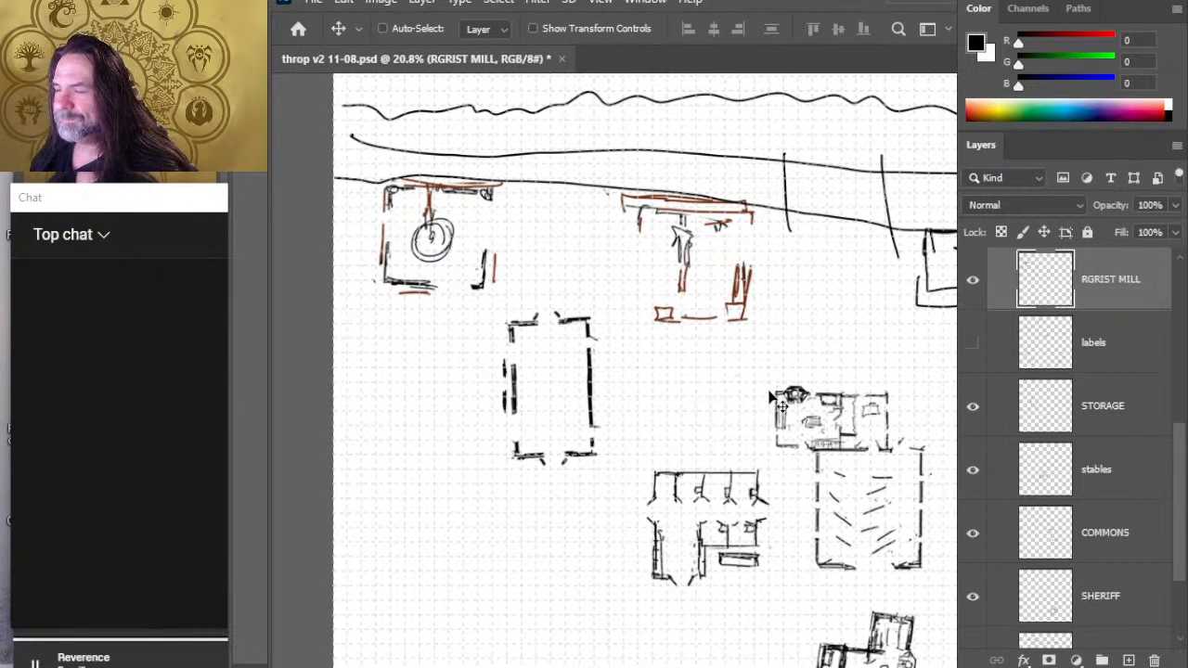
- Rotate the STORAGE building about 90 degrees clockwise so that its long side runs east-west
key(z)
drag(777, 397, 627, 387)
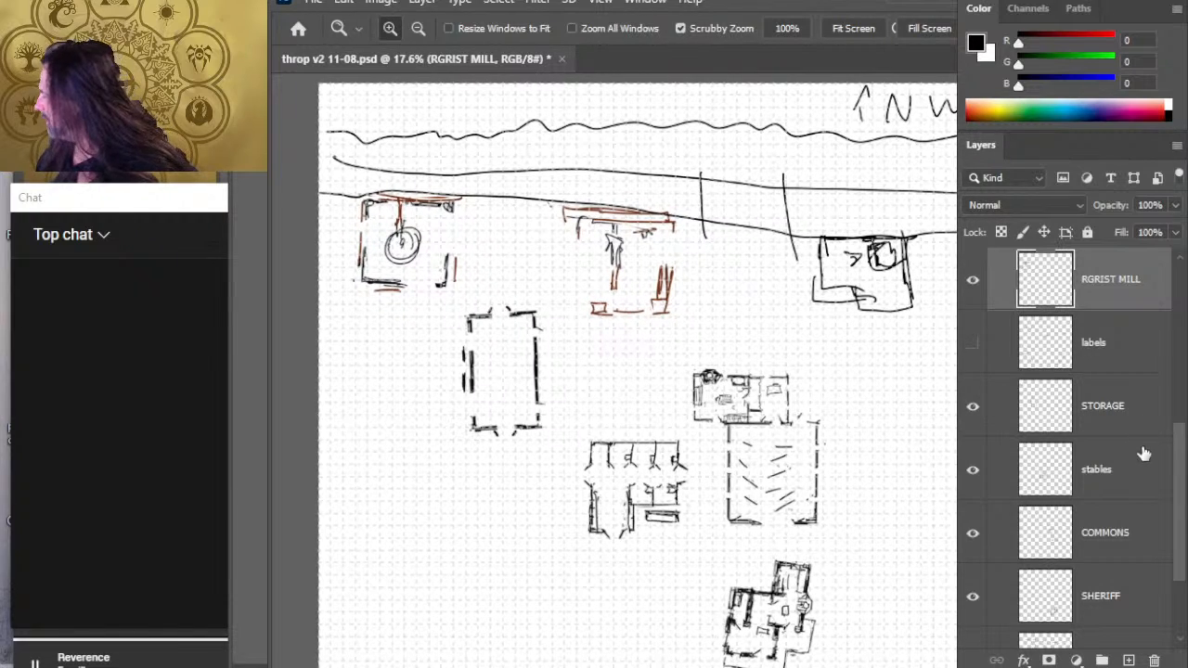
click(1106, 417)
key(l)
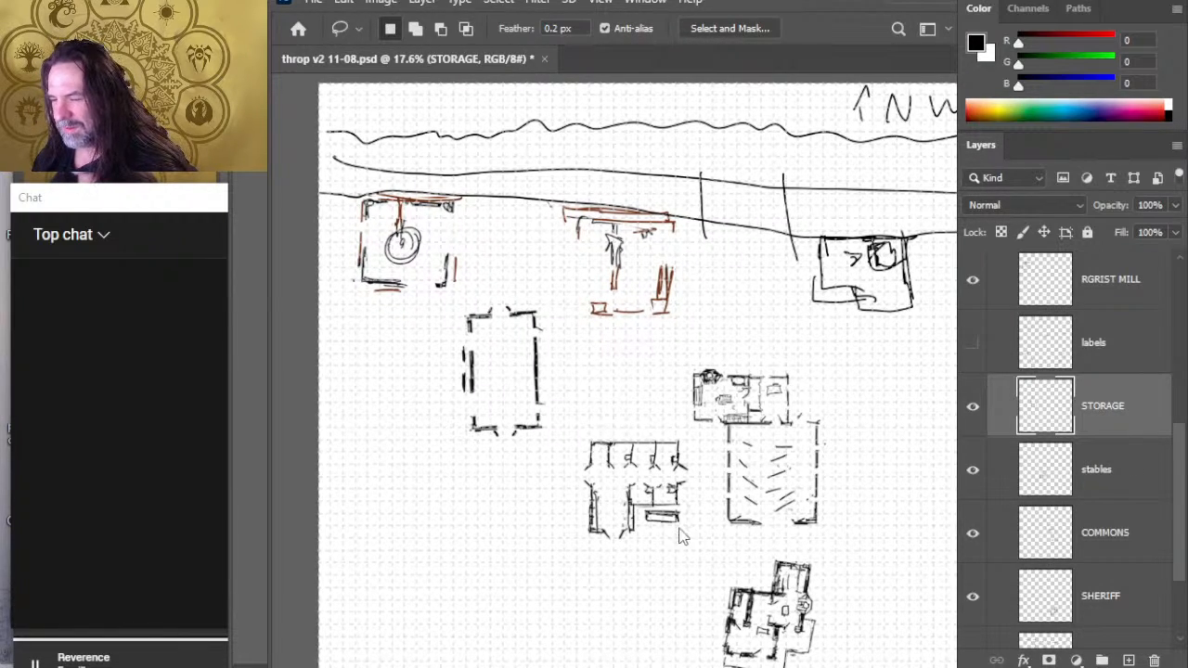
key(ctrl+t)
mouse_move(698, 310)
mouse_down()
mouse_move(747, 364)
mouse_move(771, 444)
mouse_move(721, 501)
mouse_move(705, 478)
mouse_up()
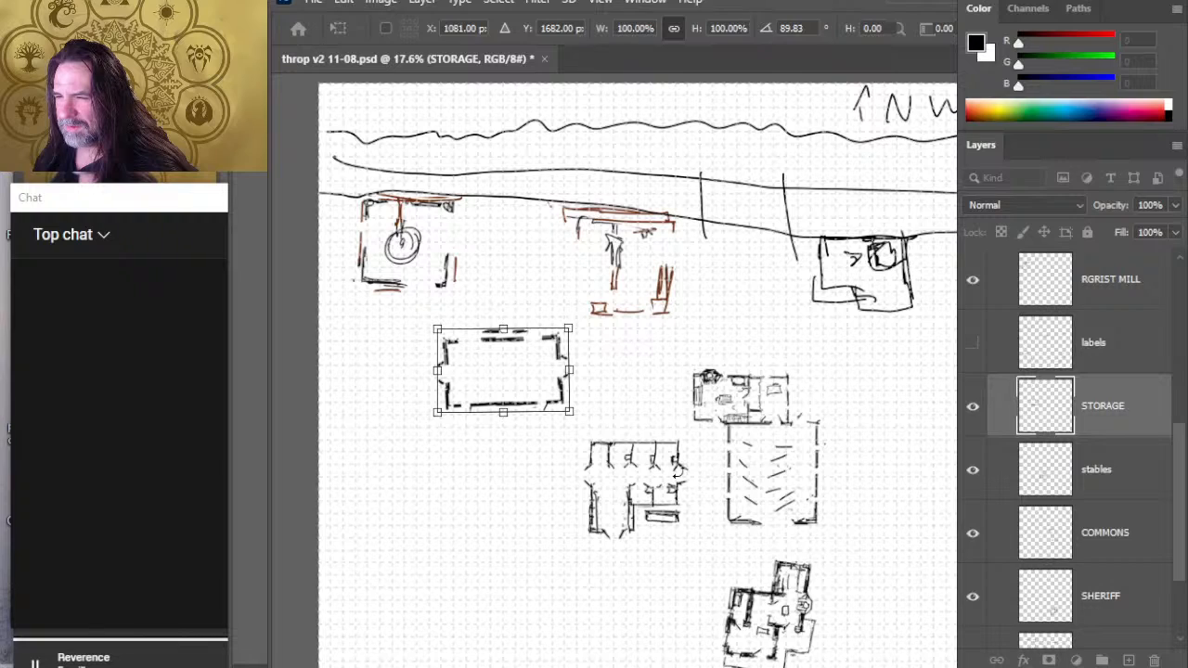
key(Return)
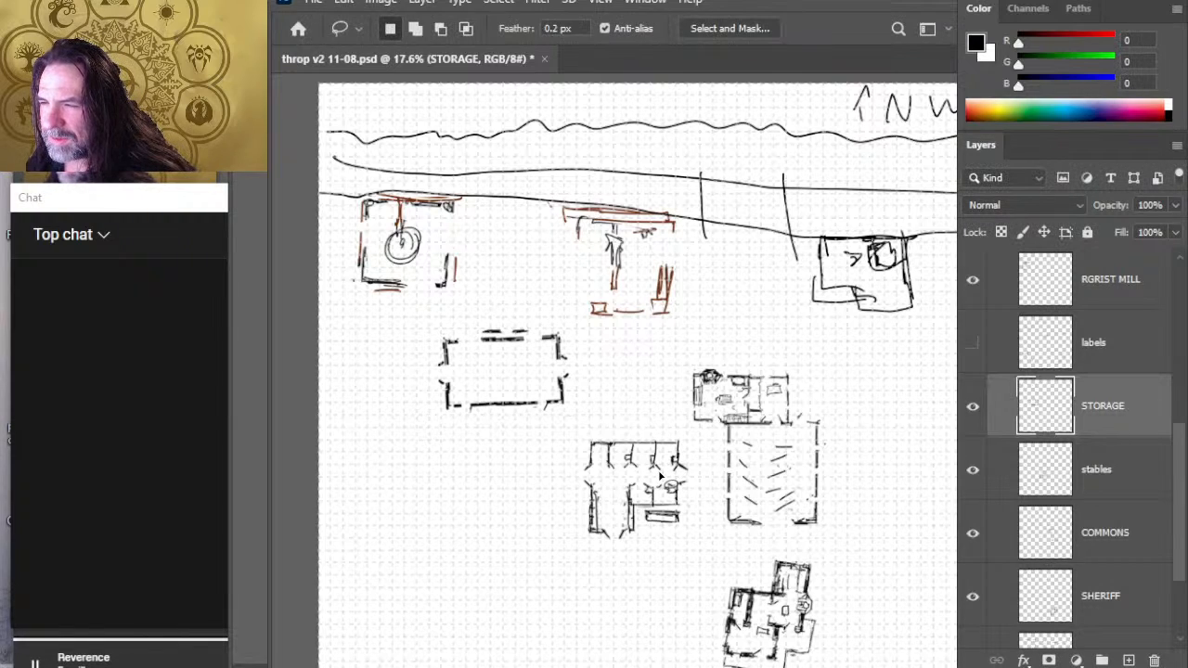
- Nudge the STORAGE building slightly down and rotate it about 3 degrees clockwise to level its walls with the grid
key(v)
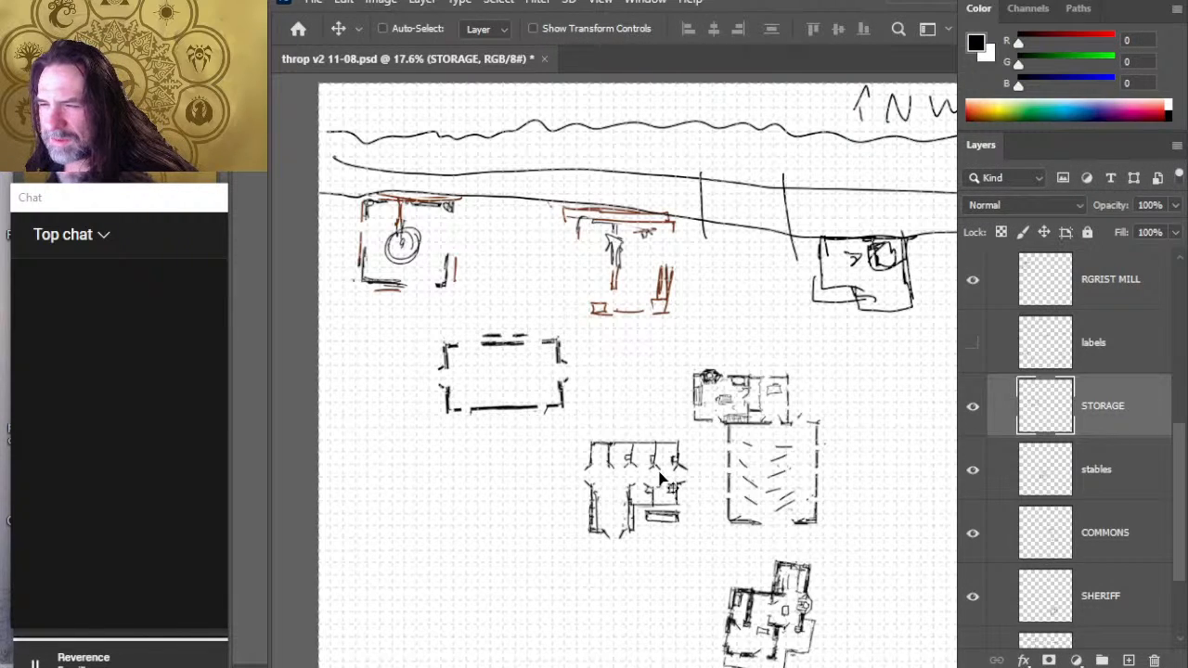
key(l)
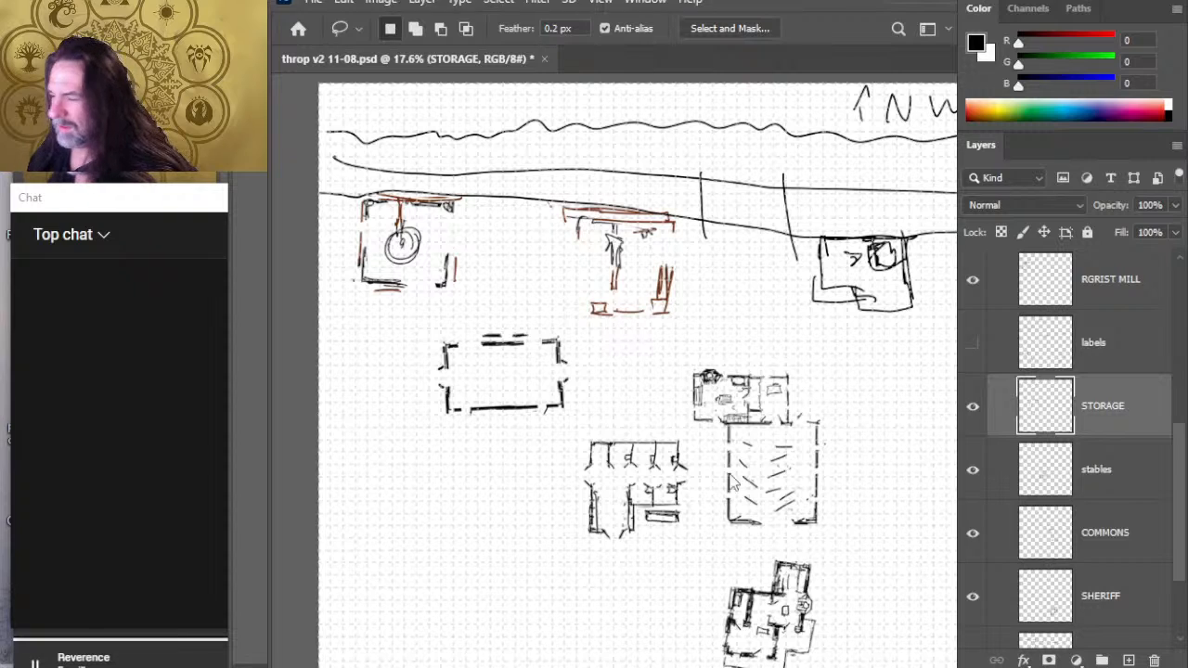
key(ctrl+t)
drag(682, 309, 684, 313)
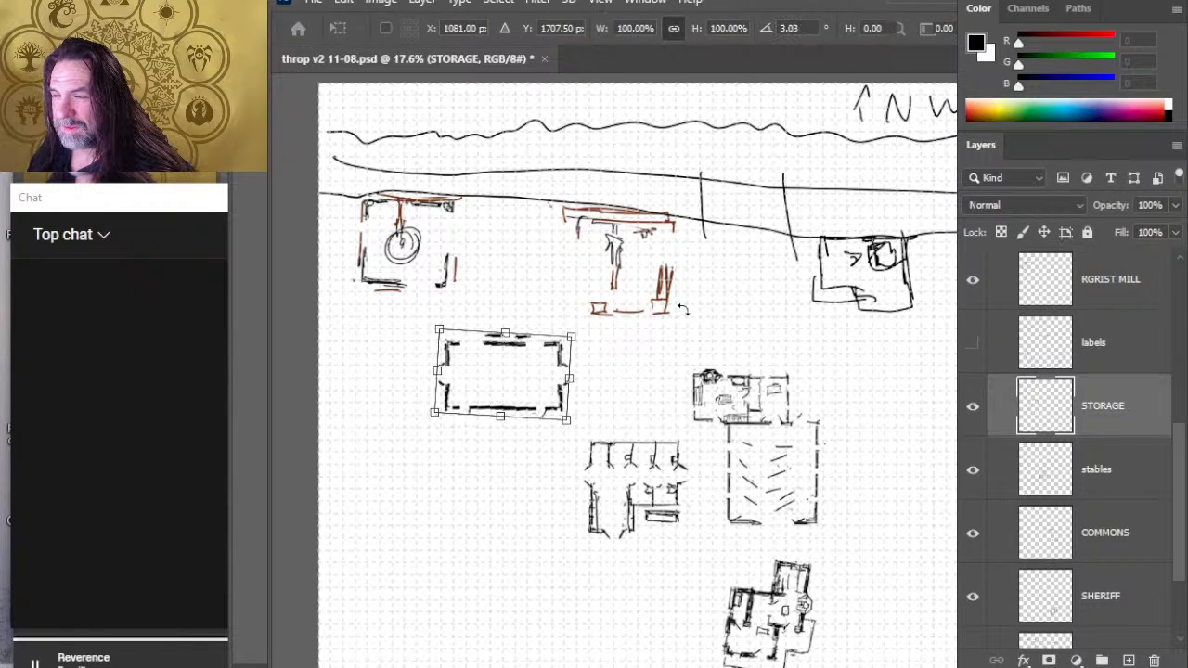
key(Escape)
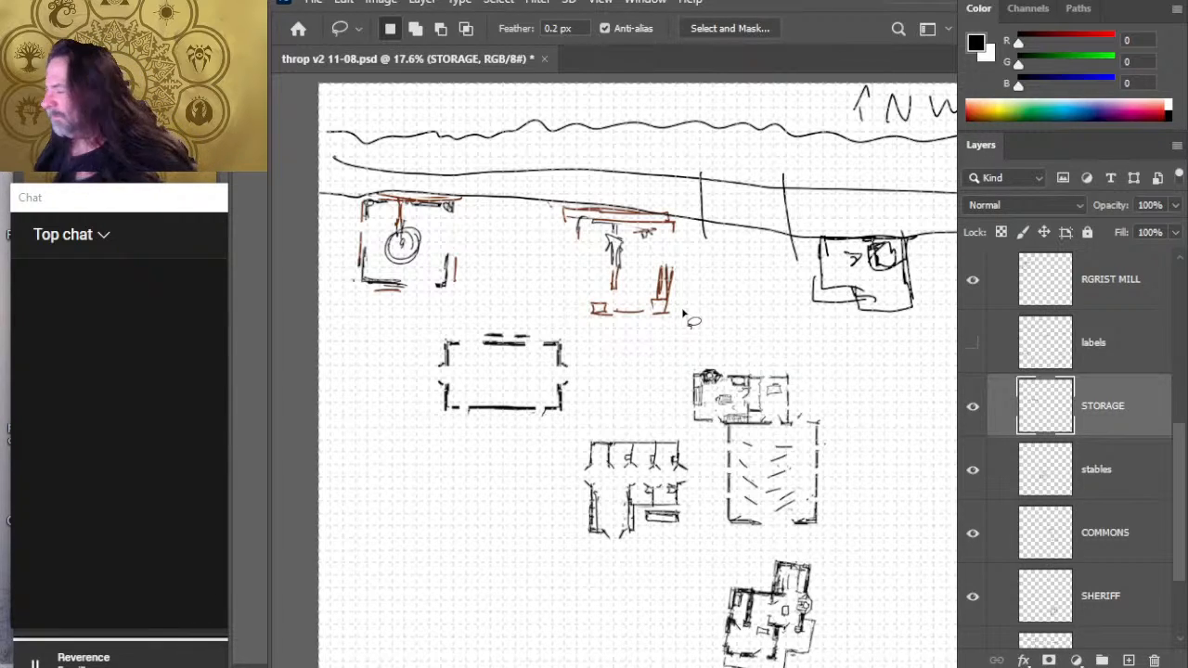
- Check which sketch lines Layer 24 and Layer 23 hold by toggling their visibility, and delete Layer 22
key(ctrl+space)
drag(761, 398, 740, 416)
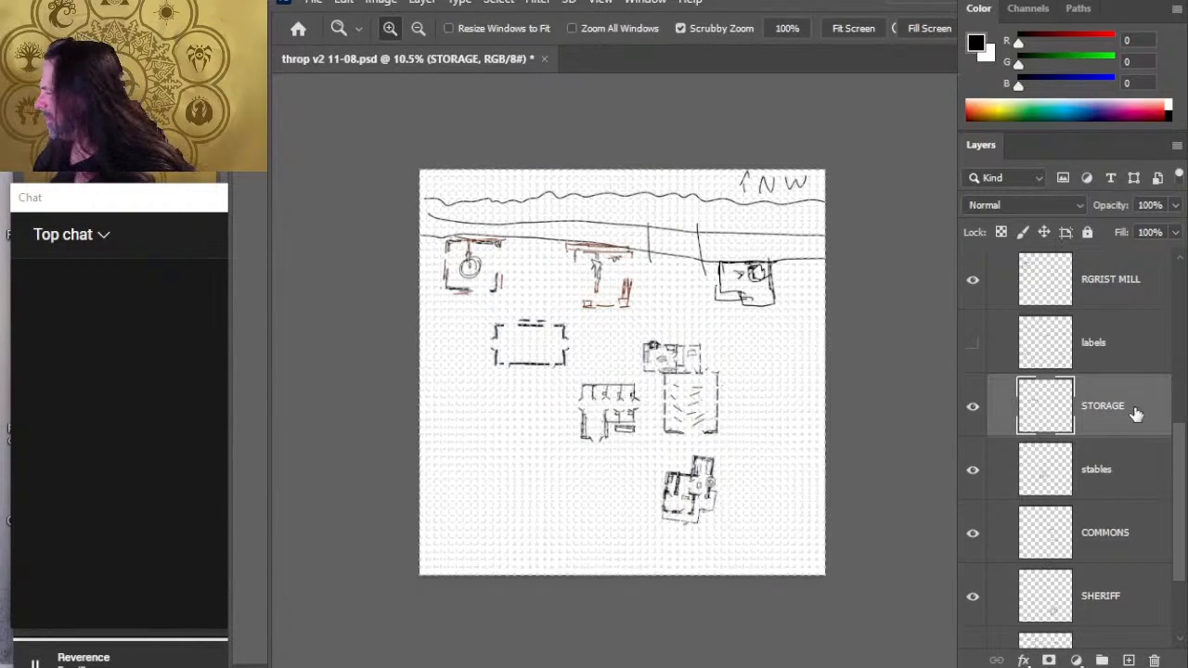
drag(1181, 446, 1174, 303)
click(973, 295)
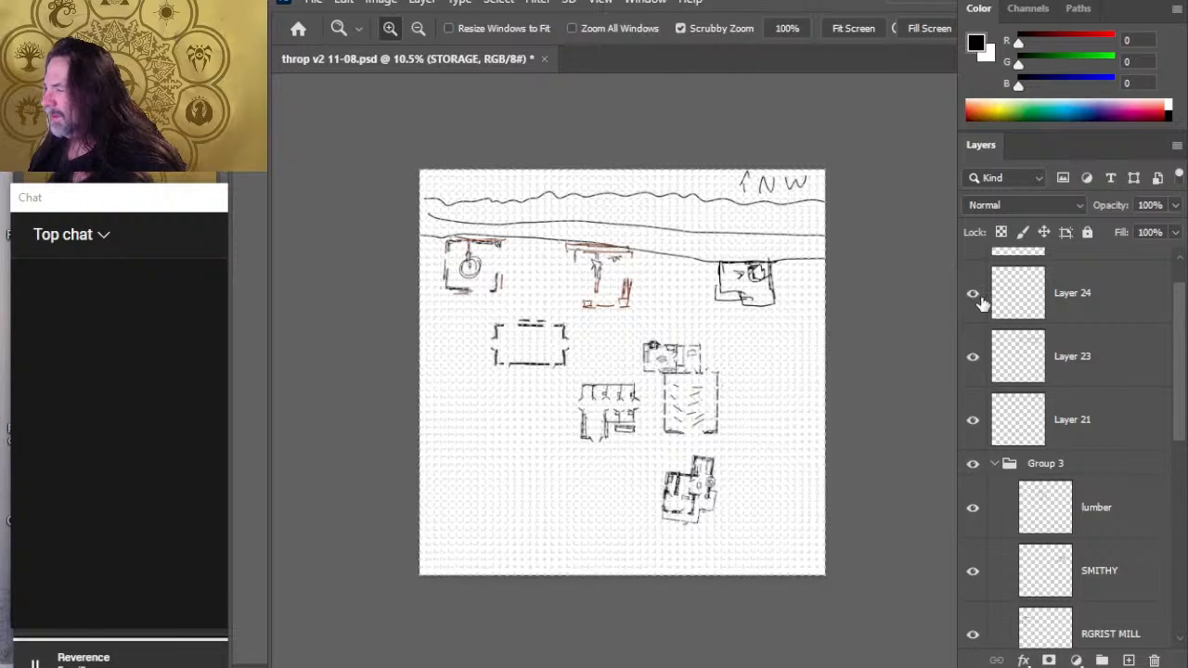
click(973, 295)
click(972, 356)
click(973, 356)
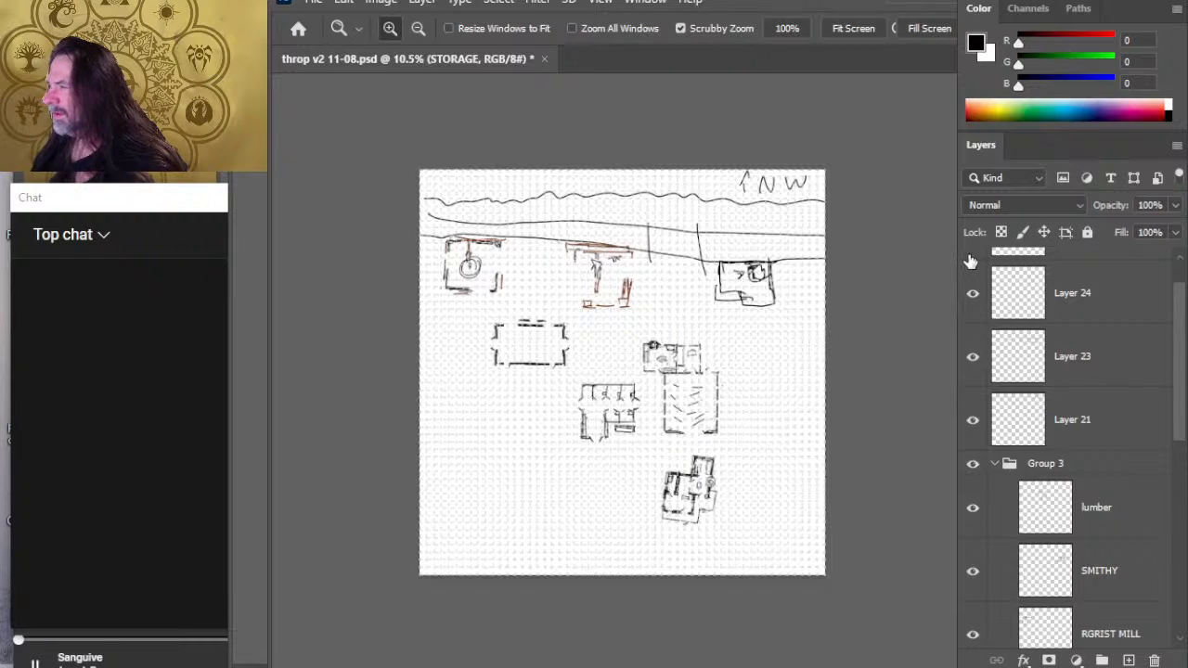
scroll(1183, 379, up, 1)
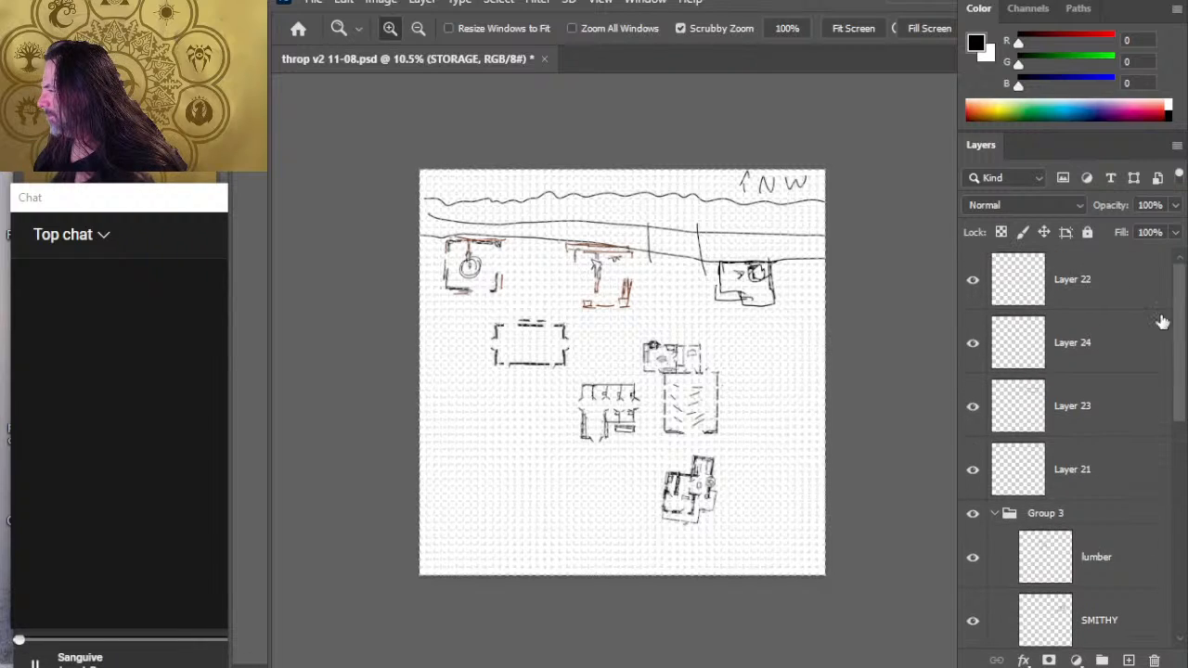
click(1084, 286)
key(Delete)
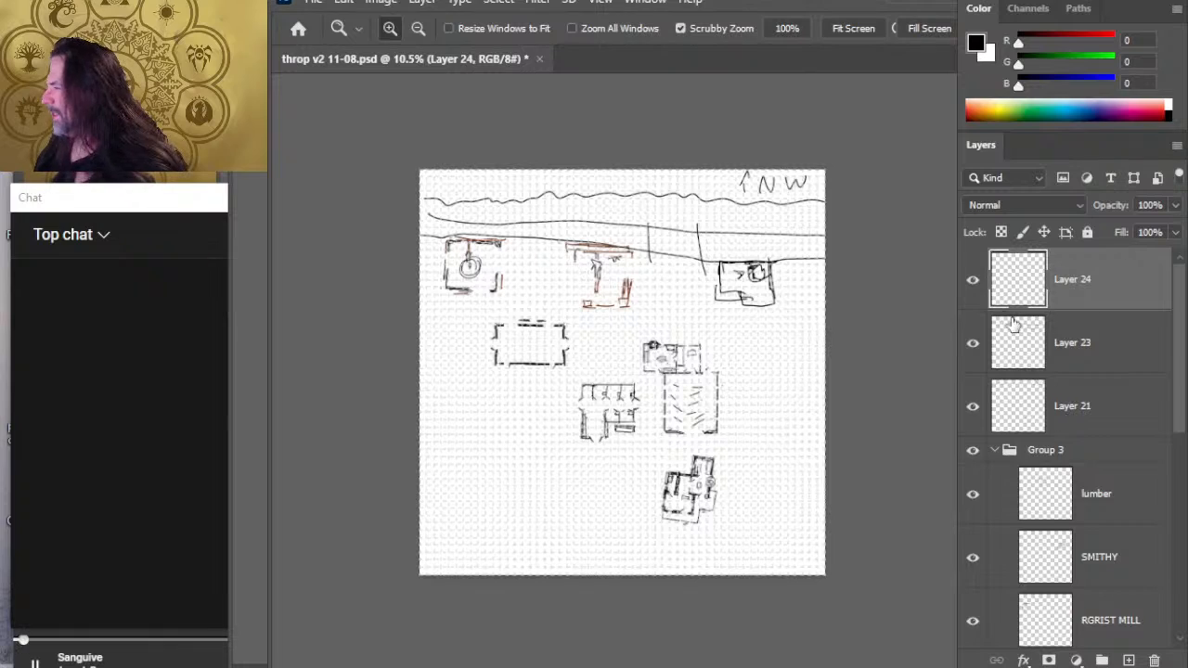
- Move Layer 24, with the two short lines crossing the long lines, into the top of Group 3 and rename it "bridge"
click(977, 279)
click(972, 279)
drag(1081, 291, 1106, 462)
double_click(1085, 430)
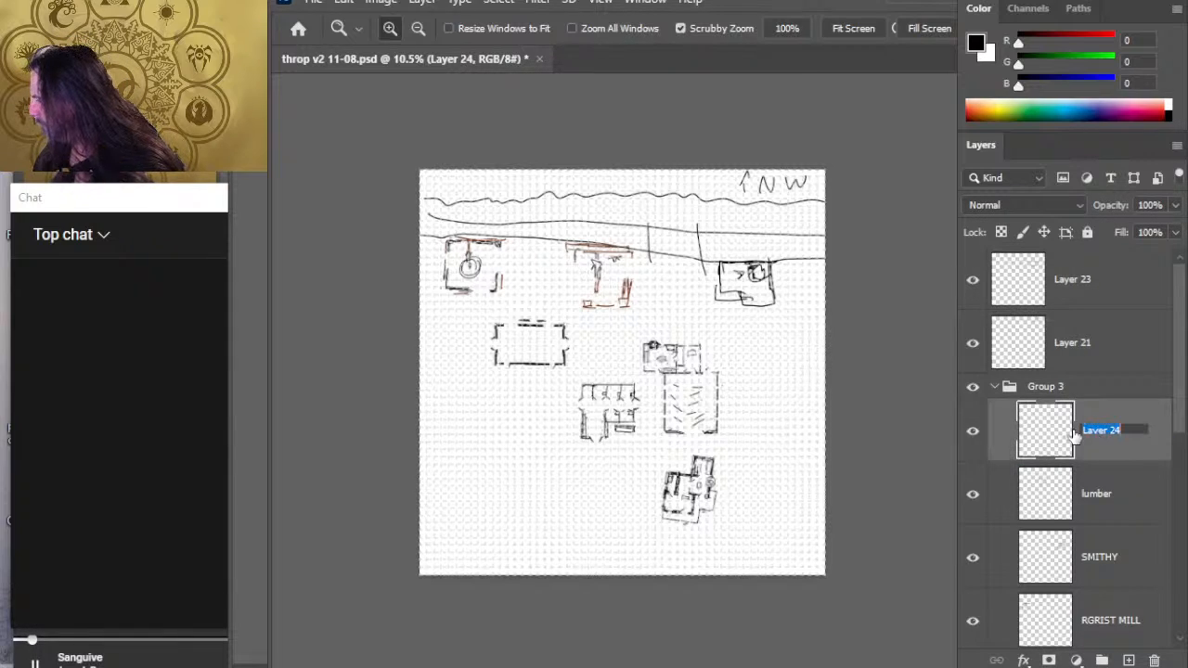
text(bridge)
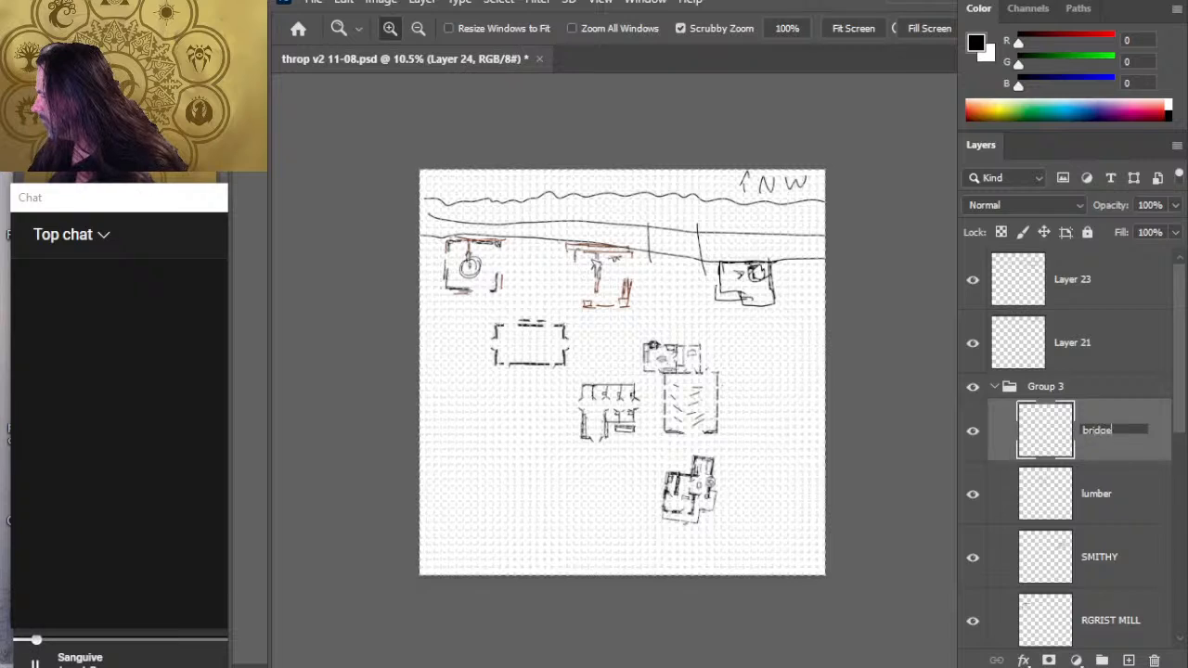
key(Return)
- Check which lines Layer 23 holds by toggling its visibility, rename it "breook", and move it into the top of Group 3
click(972, 304)
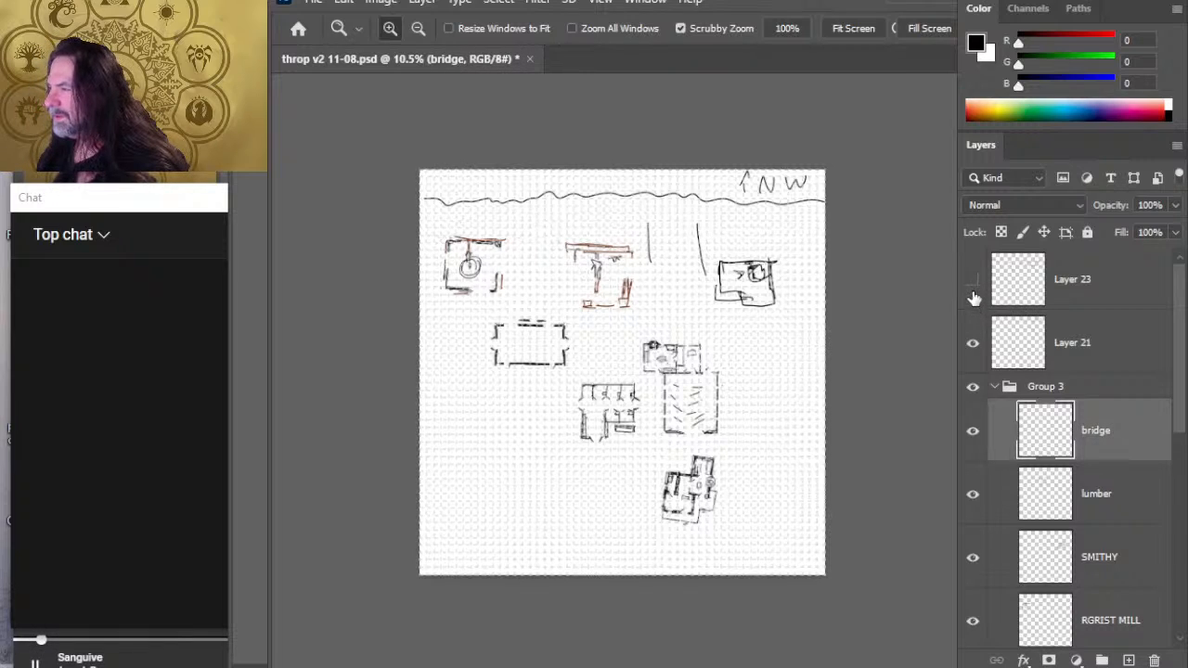
click(972, 304)
double_click(1072, 280)
text(d)
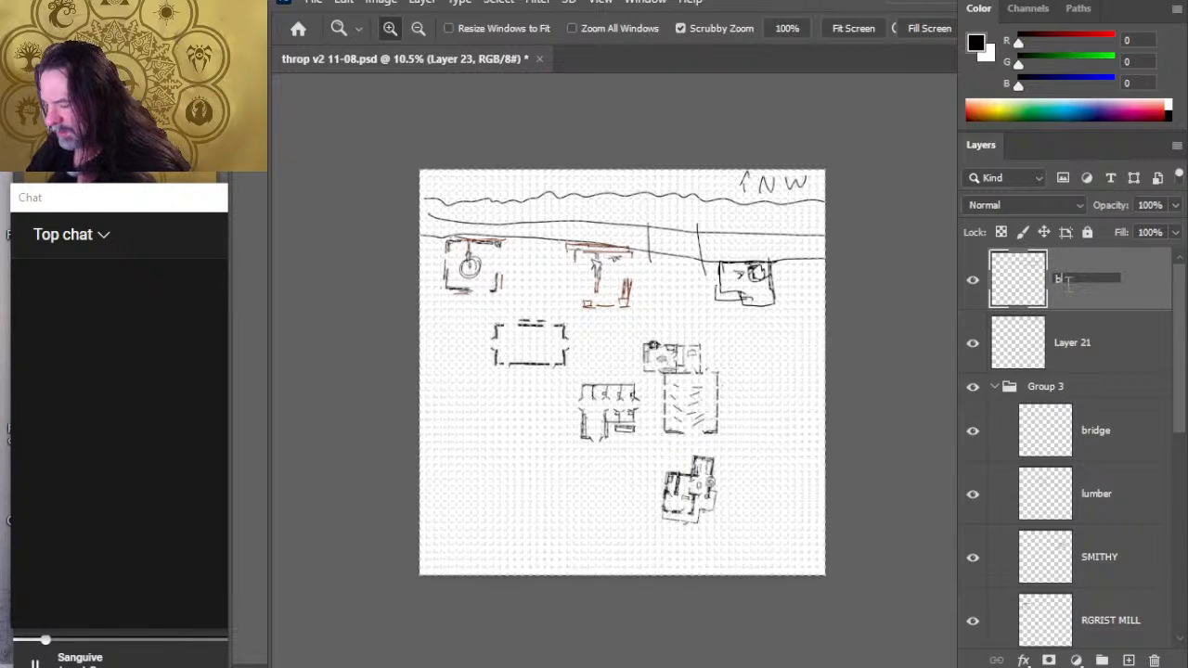
text(reook)
key(Return)
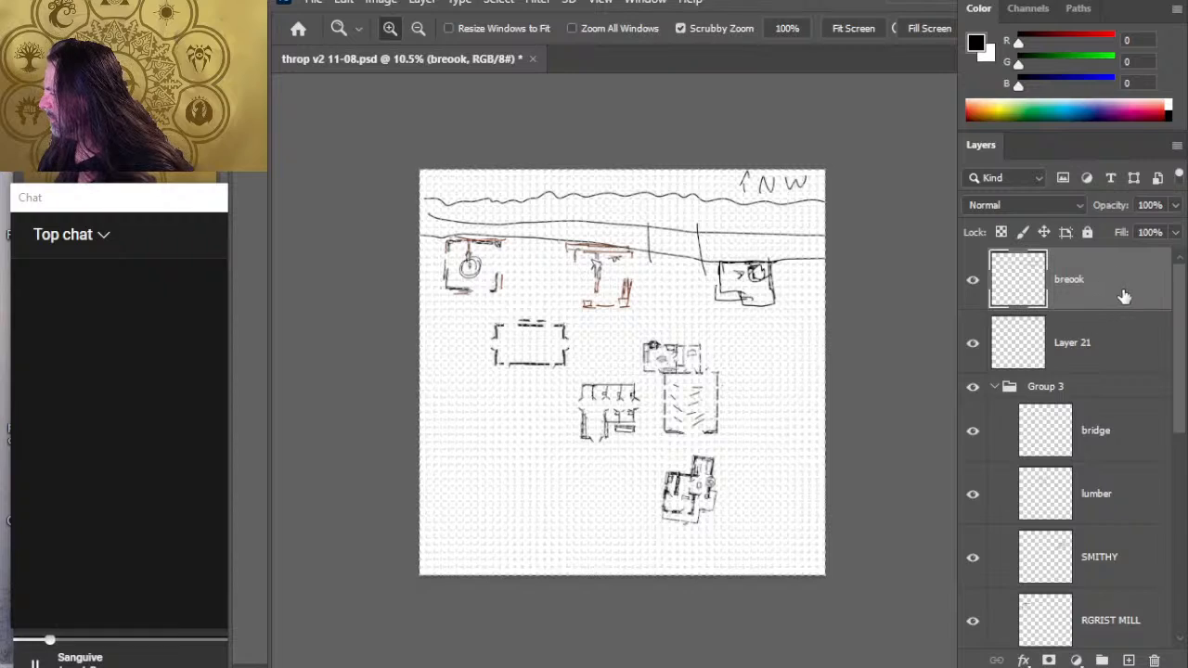
drag(1121, 299, 1125, 399)
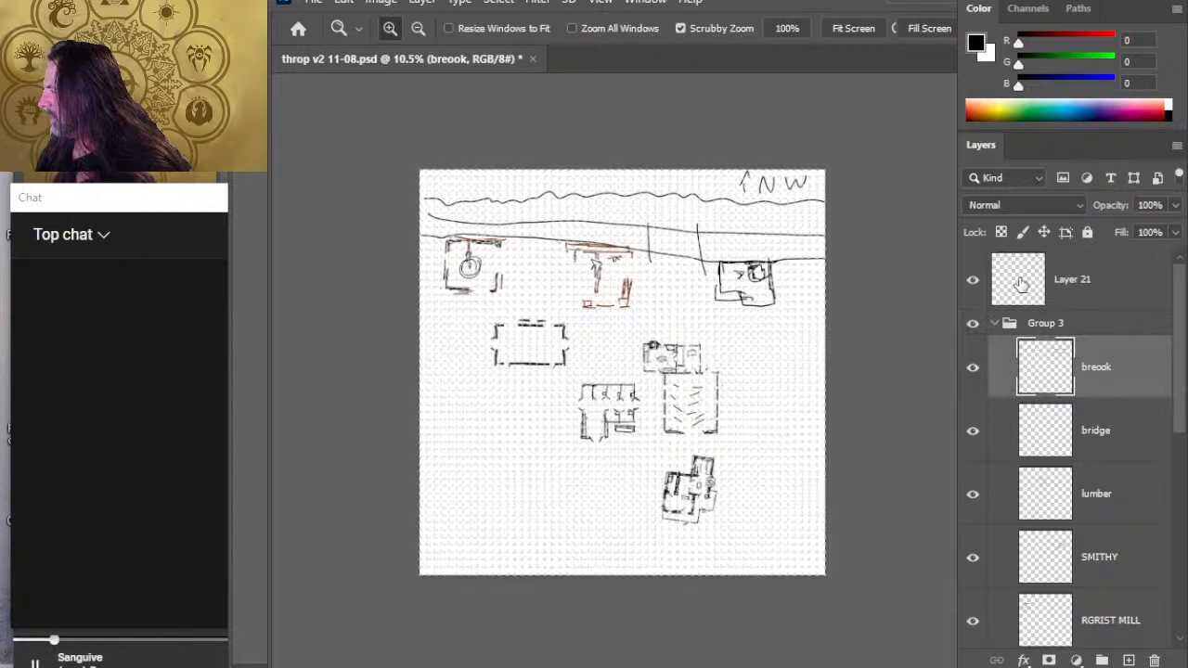
- Check what Layer 21 holds by toggling its visibility, rename it "treeline", and move it into the top of Group 3
click(974, 280)
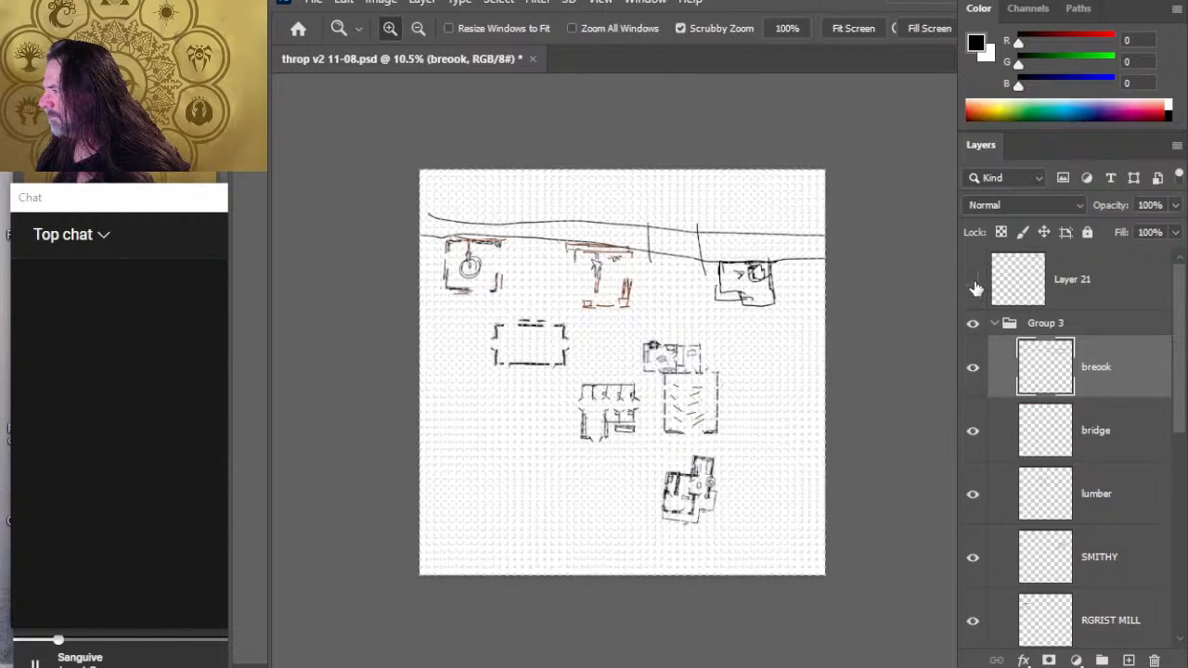
click(974, 280)
double_click(1071, 279)
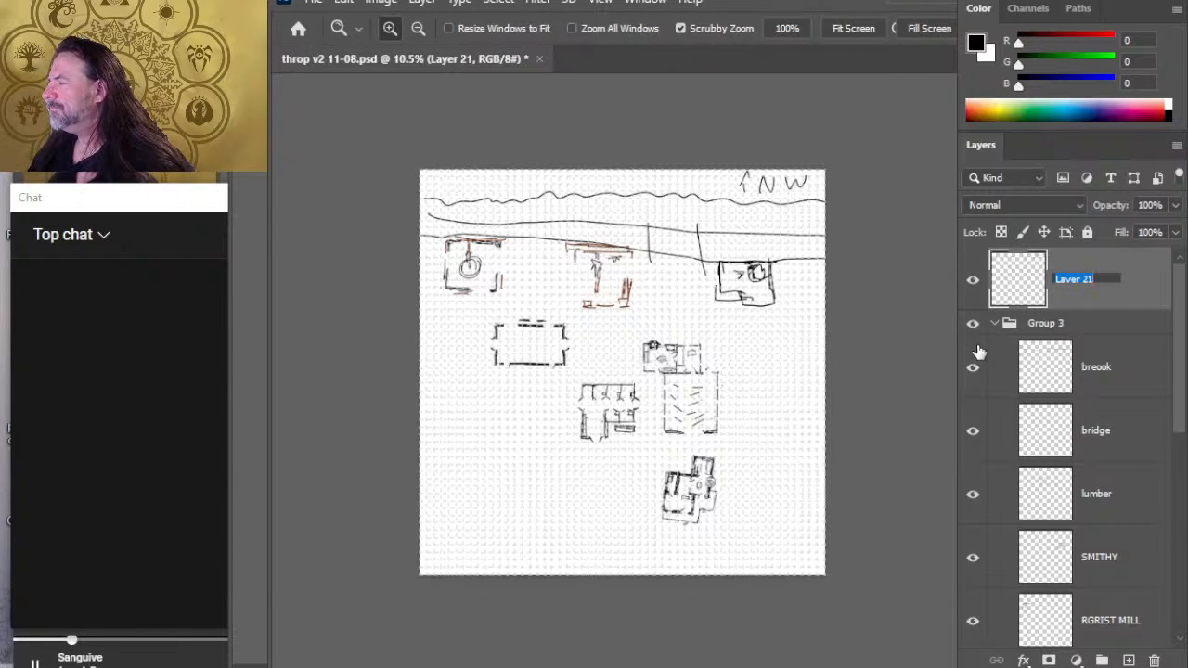
text(treeline)
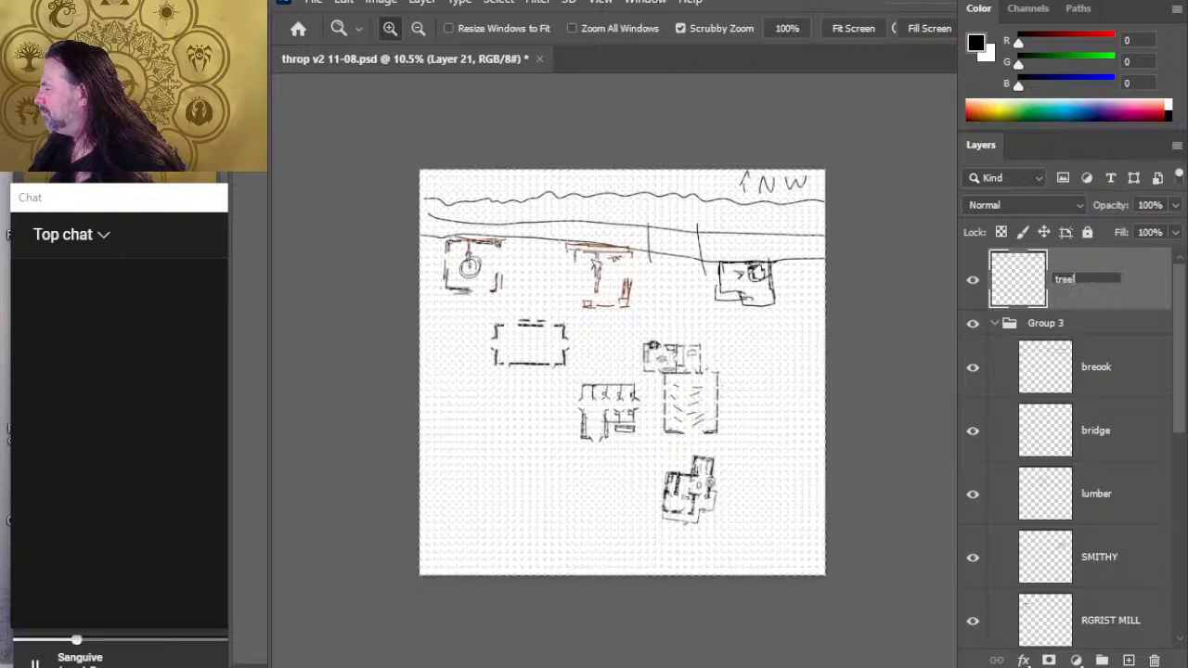
key(Return)
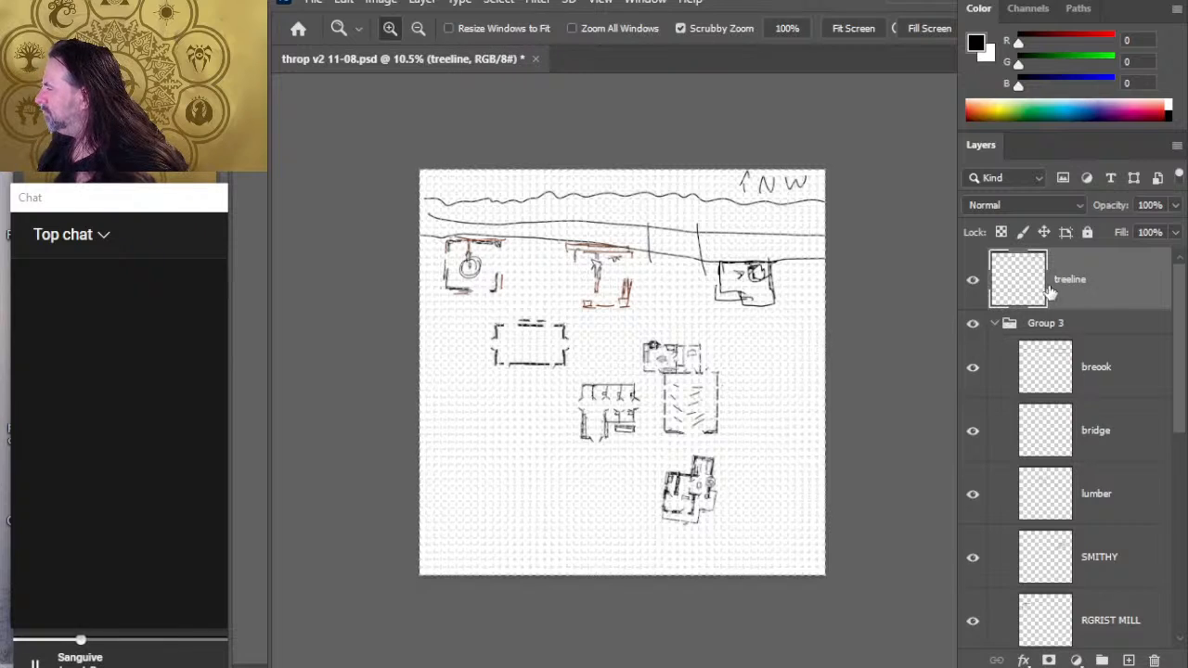
drag(1087, 282, 1085, 334)
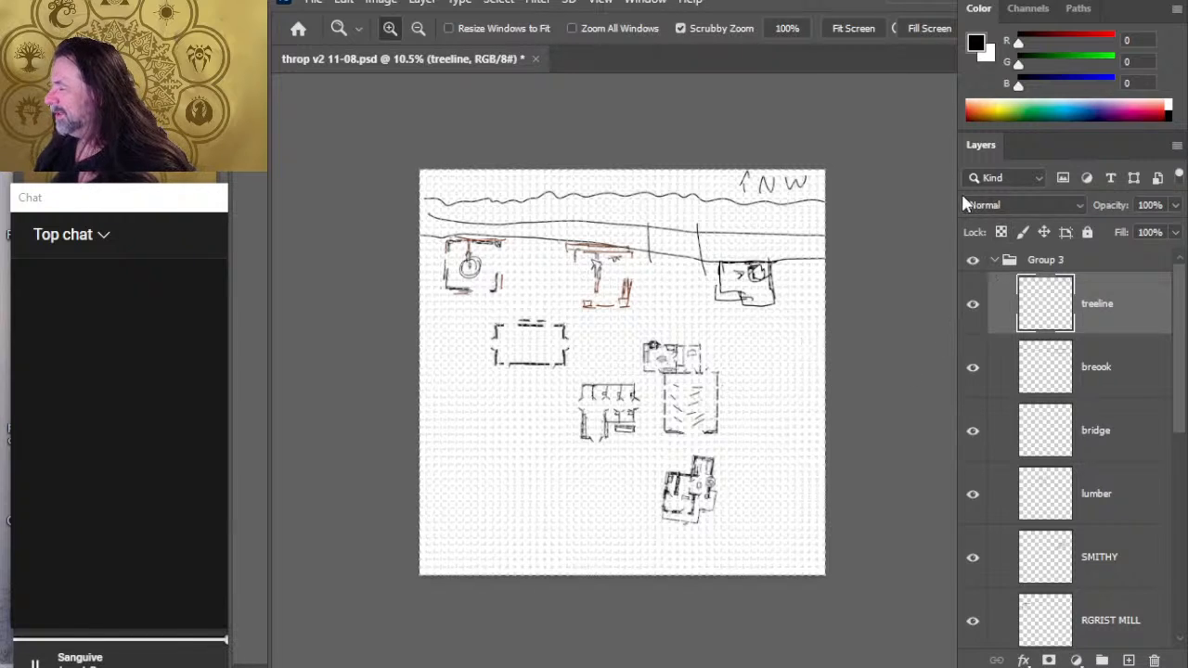
key(alt+Tab)
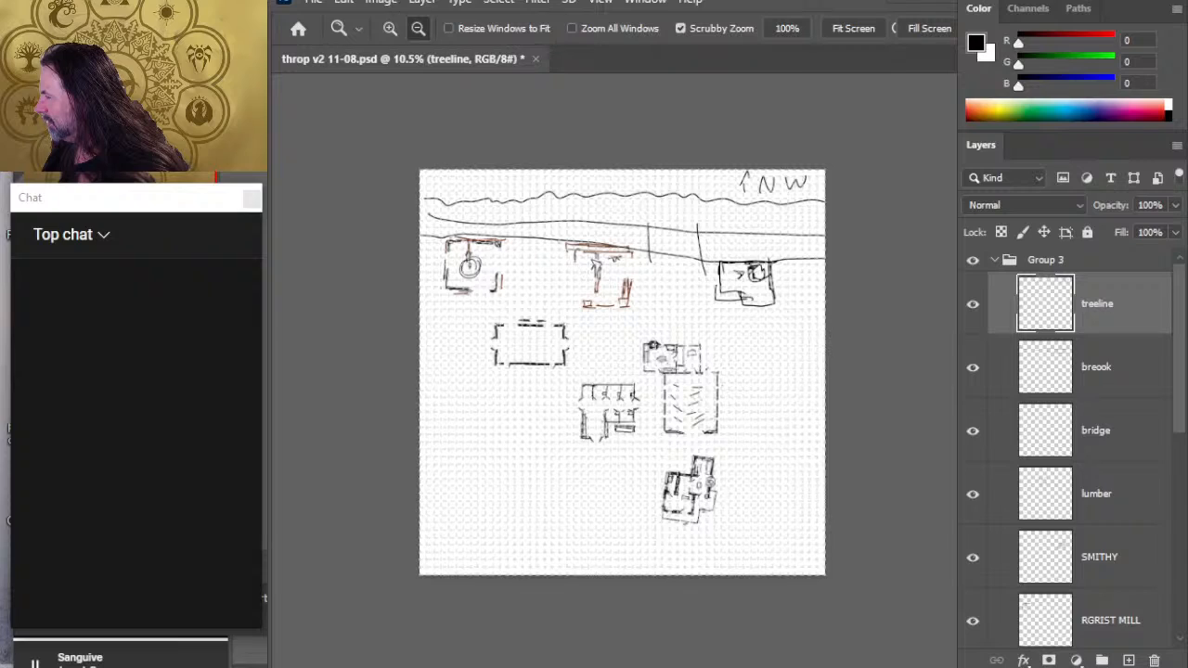
key(alt+Tab)
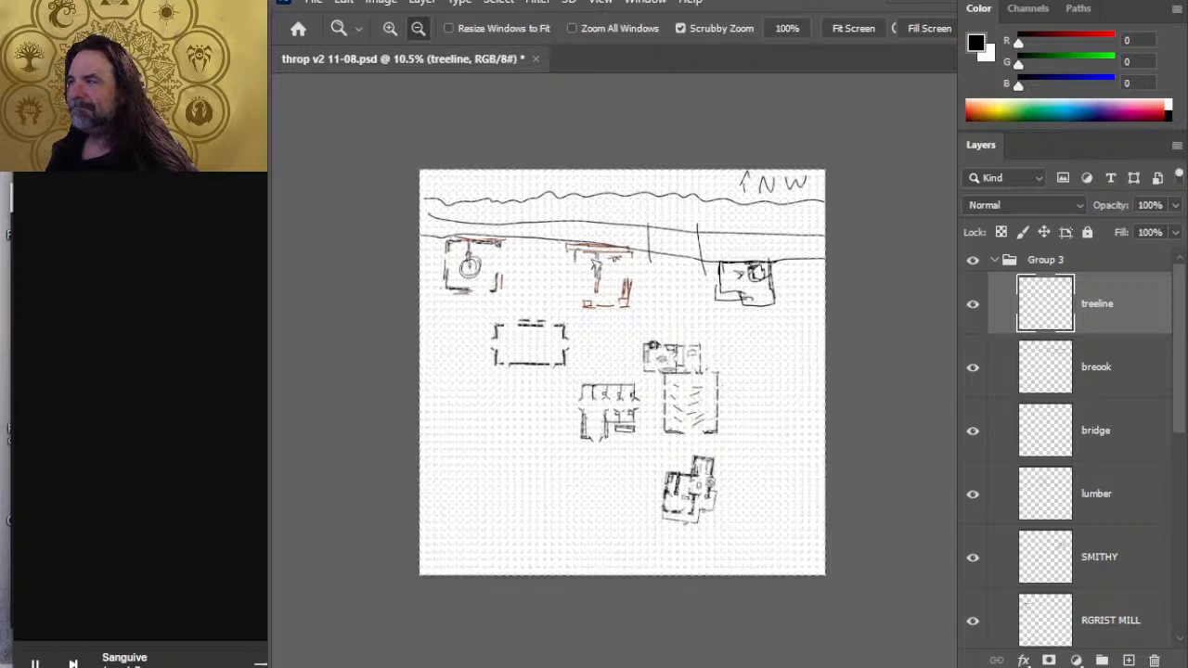
key(alt+Tab)
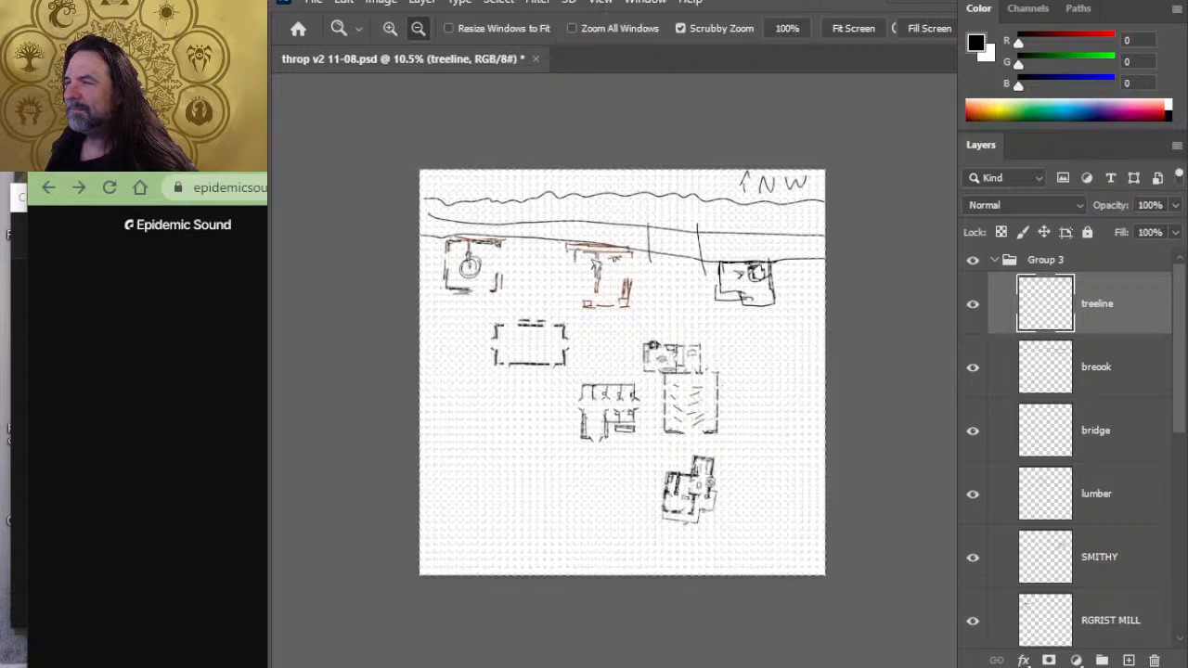
key(ctrl+Tab)
key(ctrl+shift+Tab)
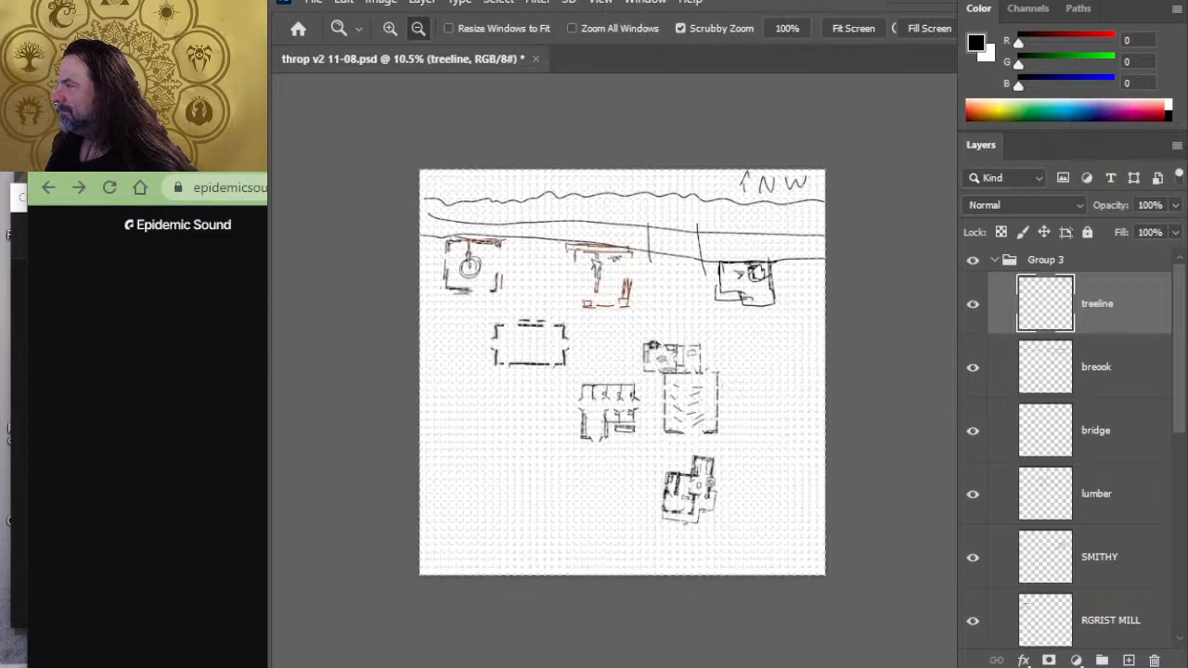
drag(167, 158, 147, 62)
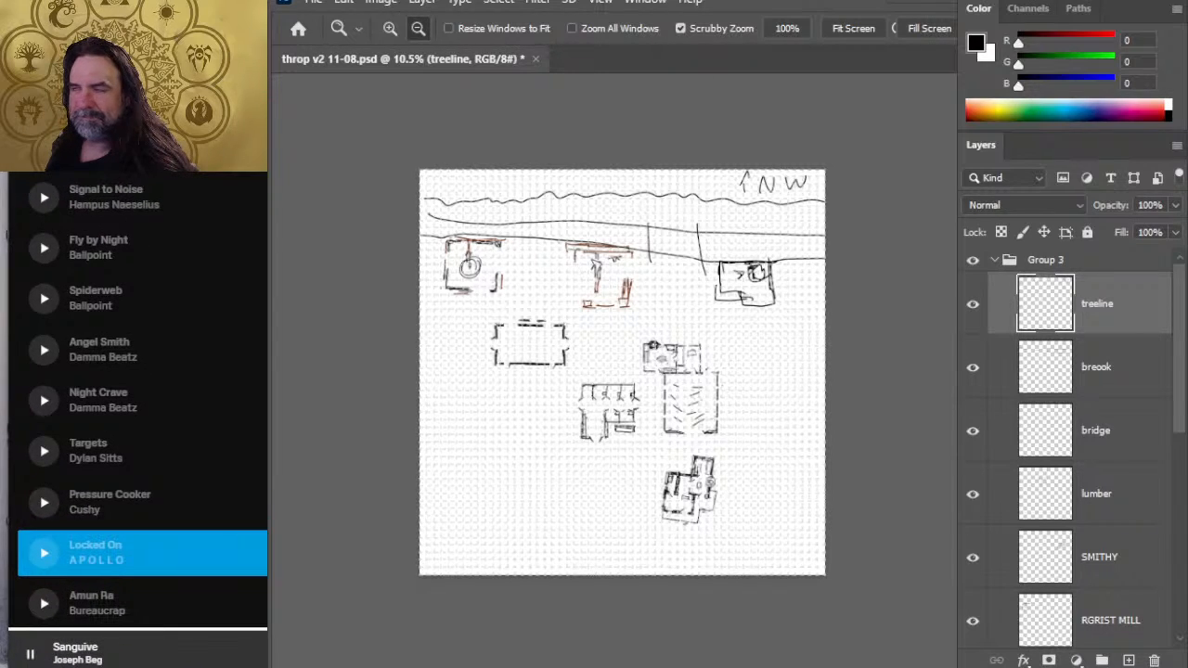
key(alt+Tab)
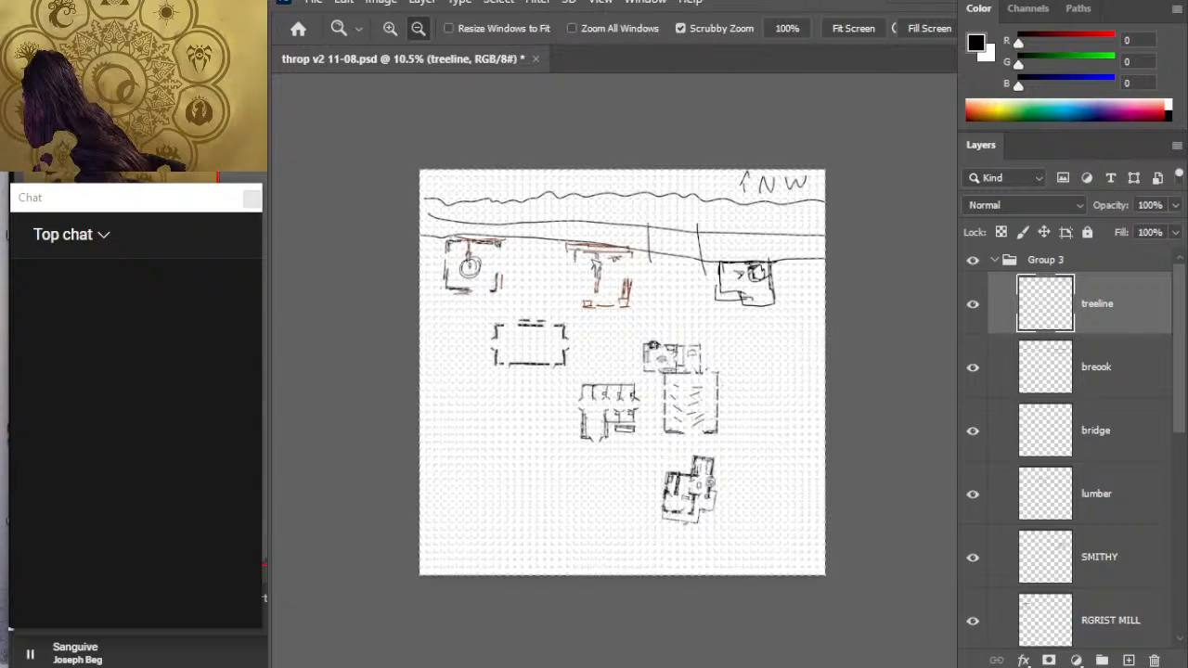
- Switch to OBS and move the Window Capture source to the bottom of the sources list
key(alt+Tab)
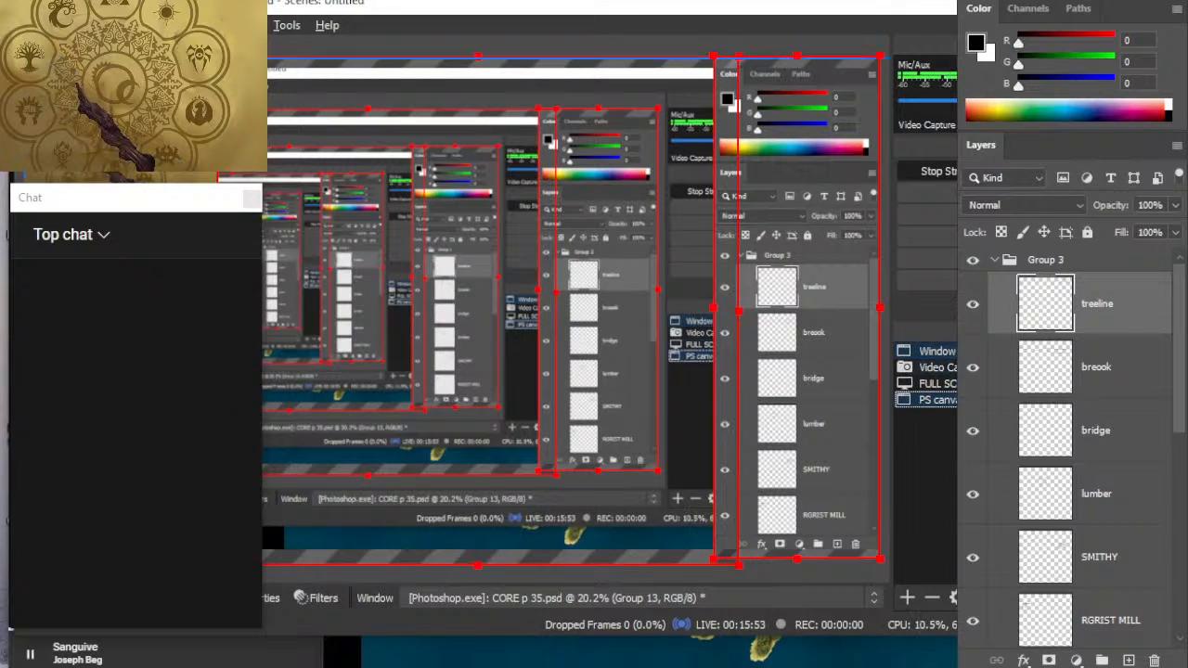
click(935, 351)
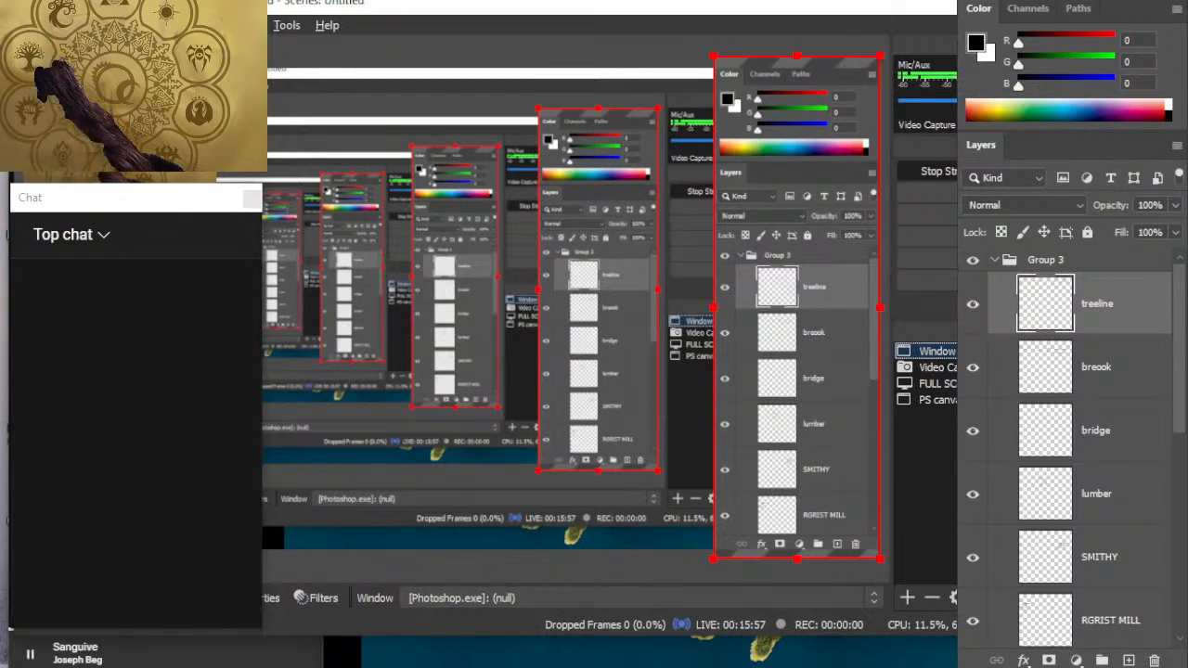
mouse_move(997, 251)
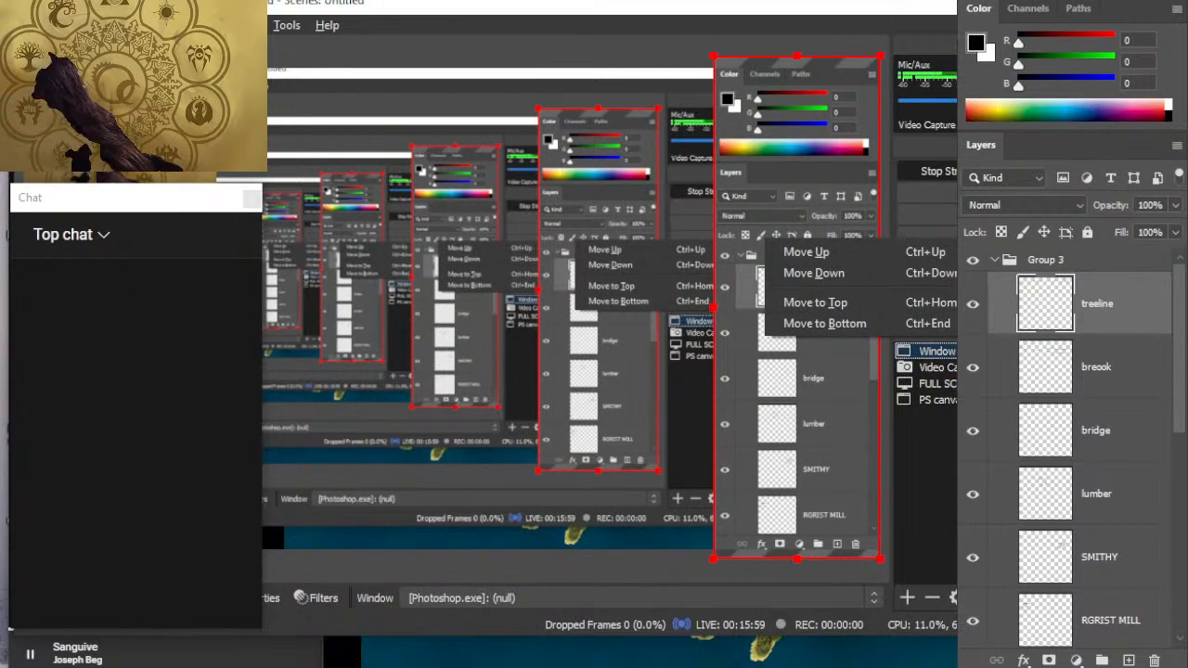
click(882, 324)
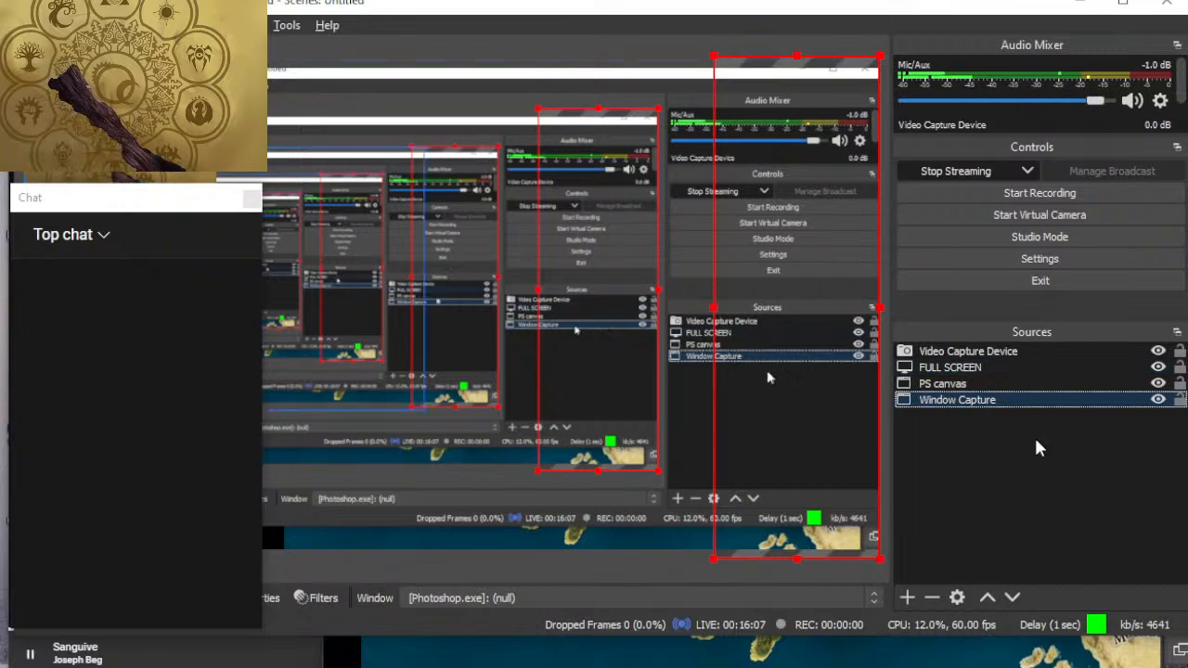
- Switch to the Eberron Interactive Map in the browser and find Karrnath on the continent of Khorvaire
key(alt+Tab)
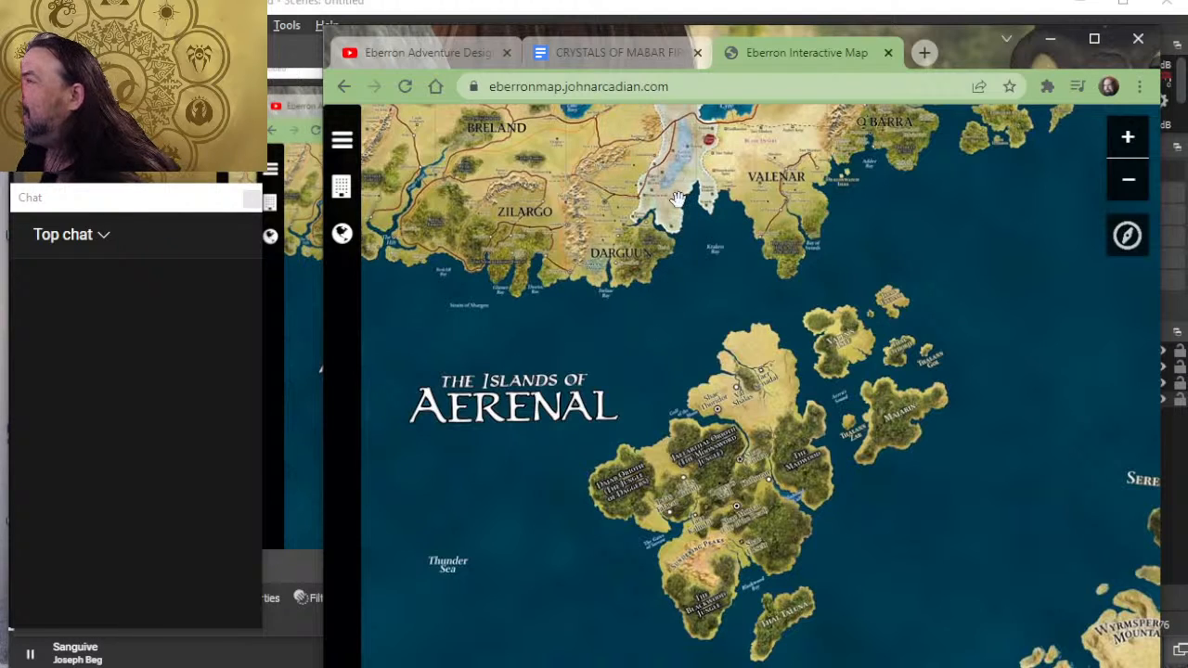
drag(791, 239, 841, 322)
scroll(840, 323, down, 5)
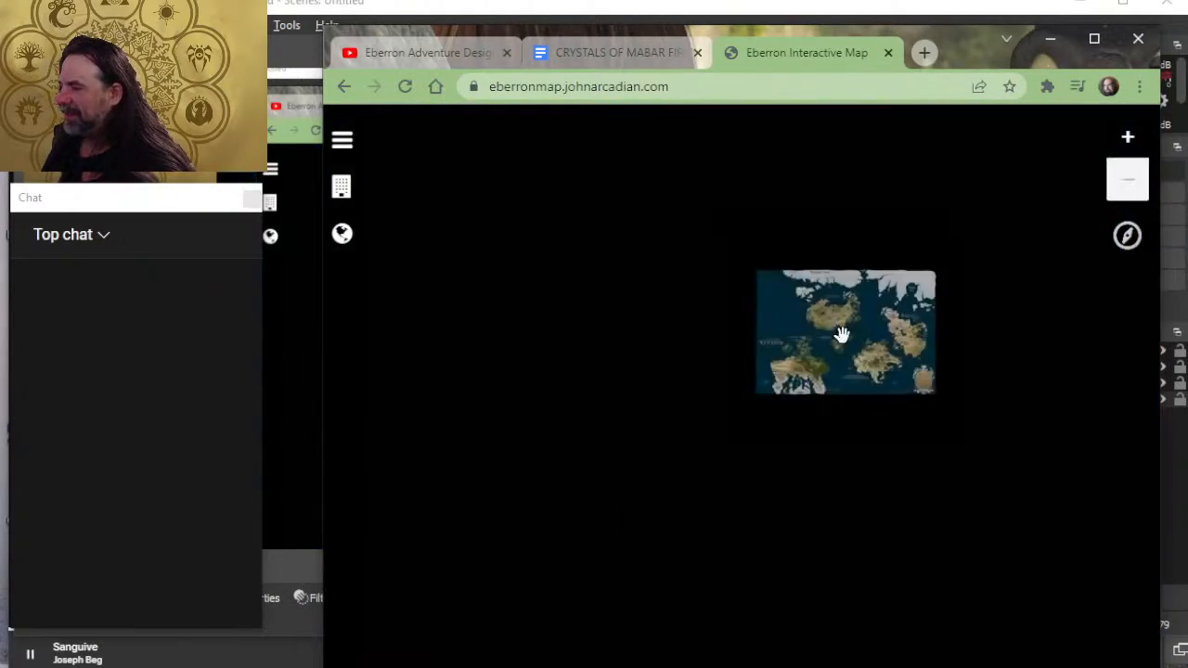
scroll(961, 416, up, 2)
drag(961, 416, 662, 342)
scroll(621, 276, up, 3)
scroll(663, 275, up, 1)
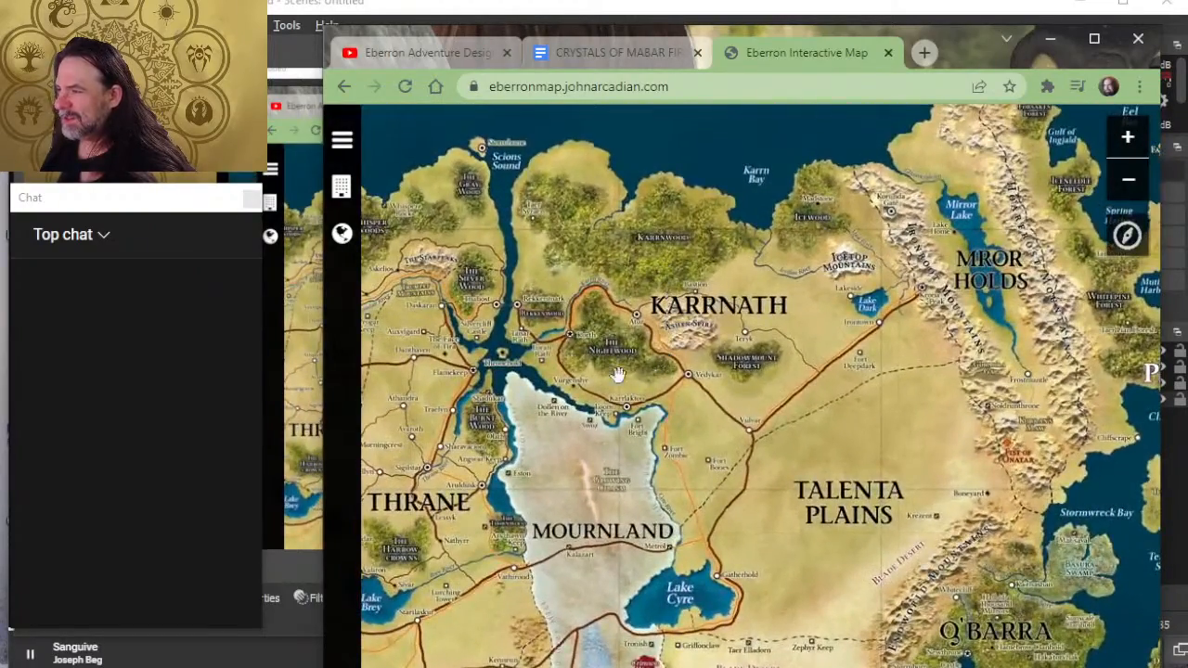
scroll(762, 339, up, 3)
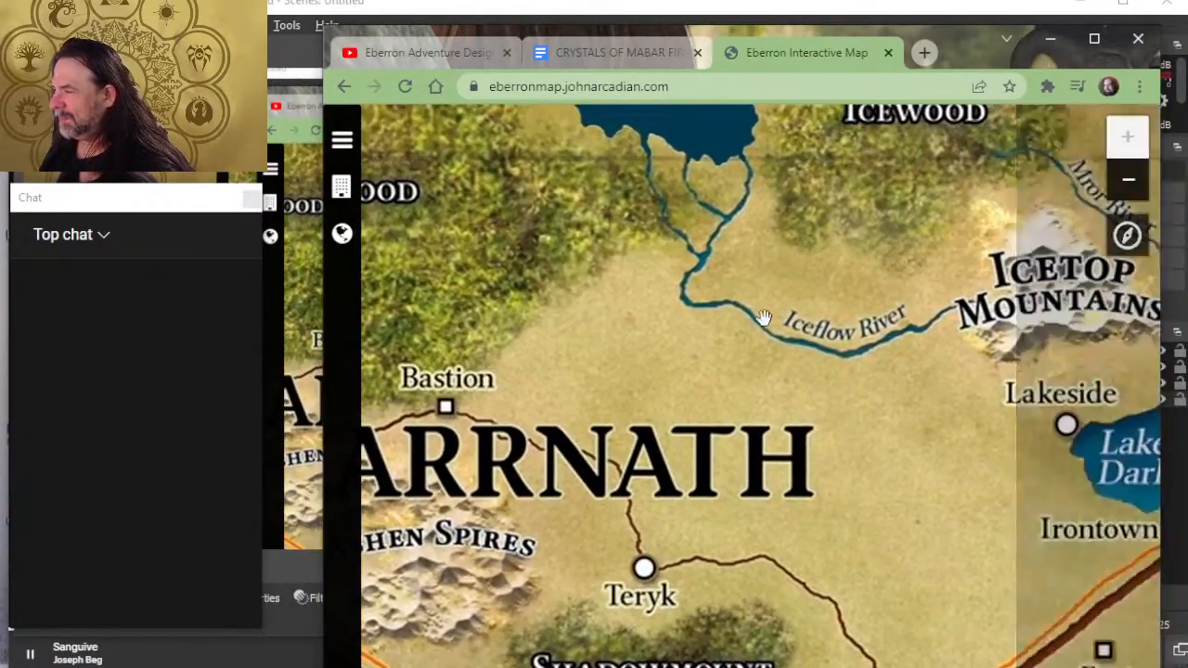
- Examine the course of the Iceflow River between the Icetop Mountains and Karrn Bay
drag(1027, 390, 824, 430)
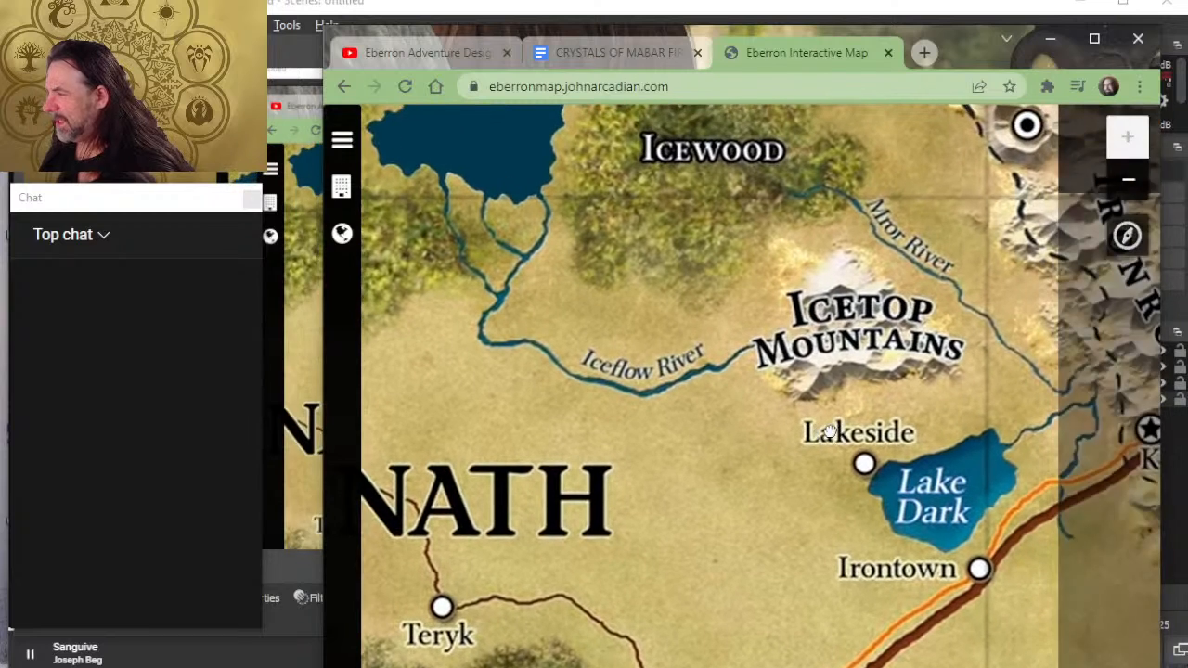
drag(699, 431, 782, 472)
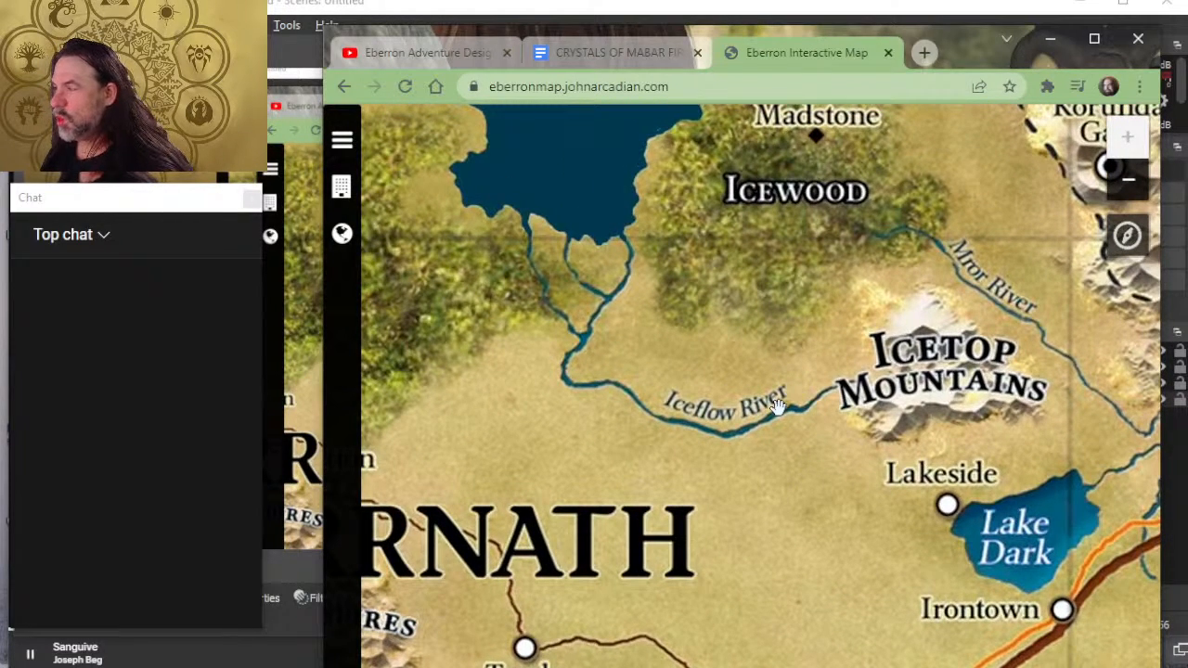
drag(615, 307, 741, 556)
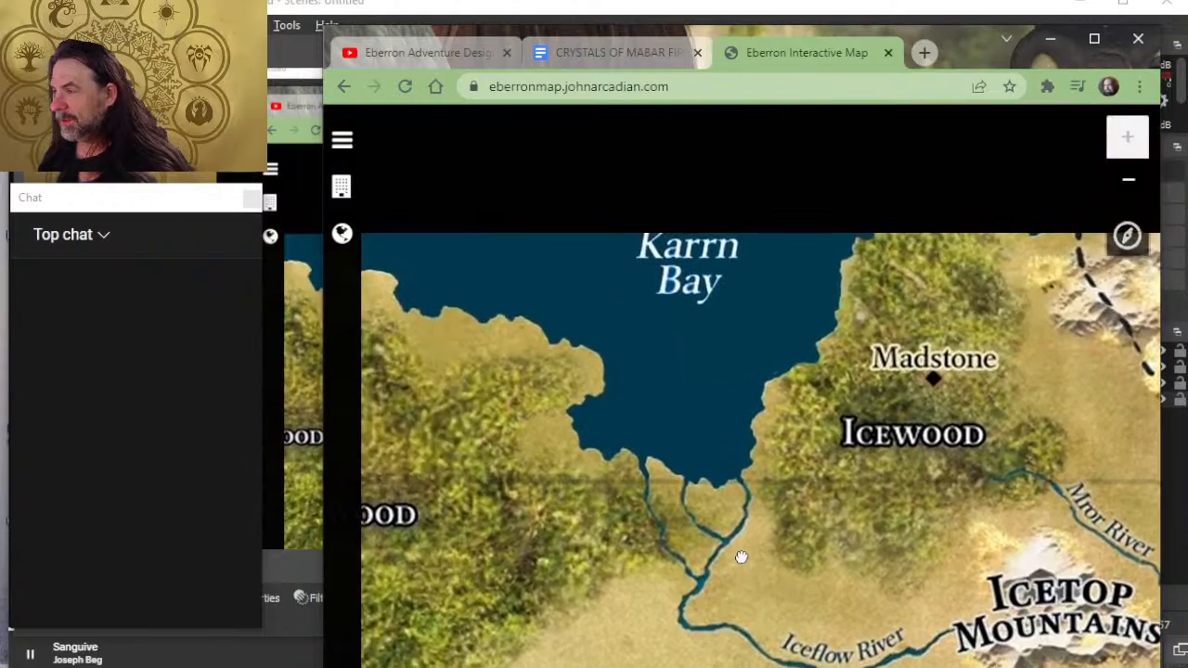
drag(797, 369, 819, 564)
scroll(789, 392, down, 1)
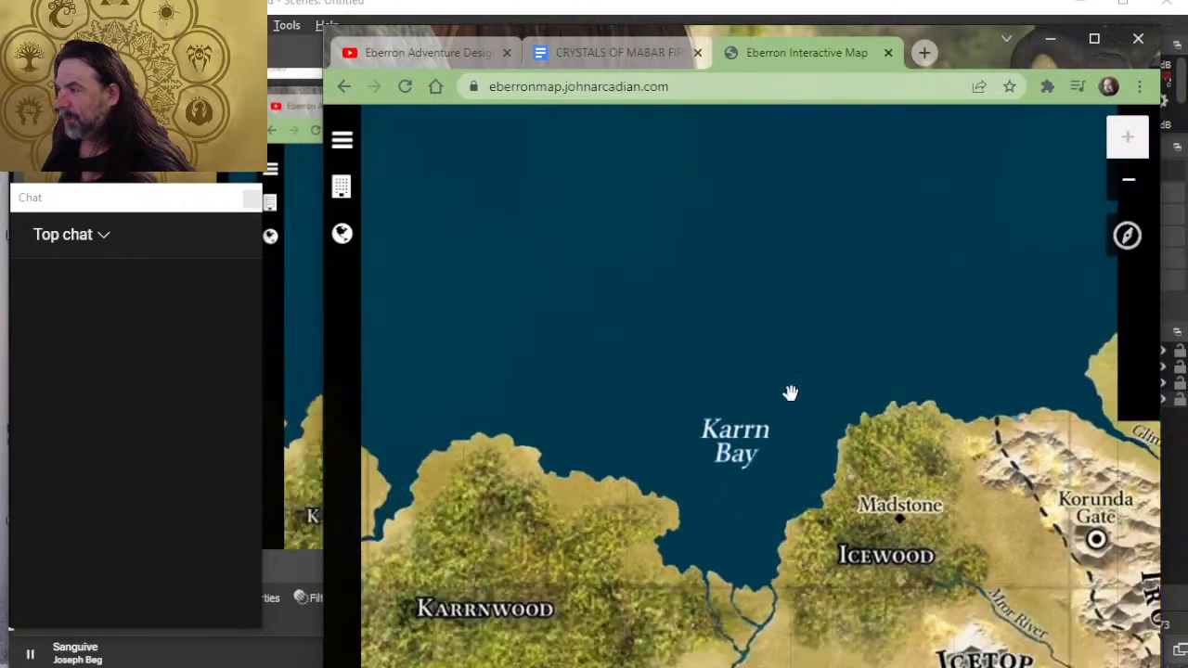
- Examine Khorvaire's northern coast and the towns and rivers around Eldeen Bay and Aundair
scroll(761, 464, down, 2)
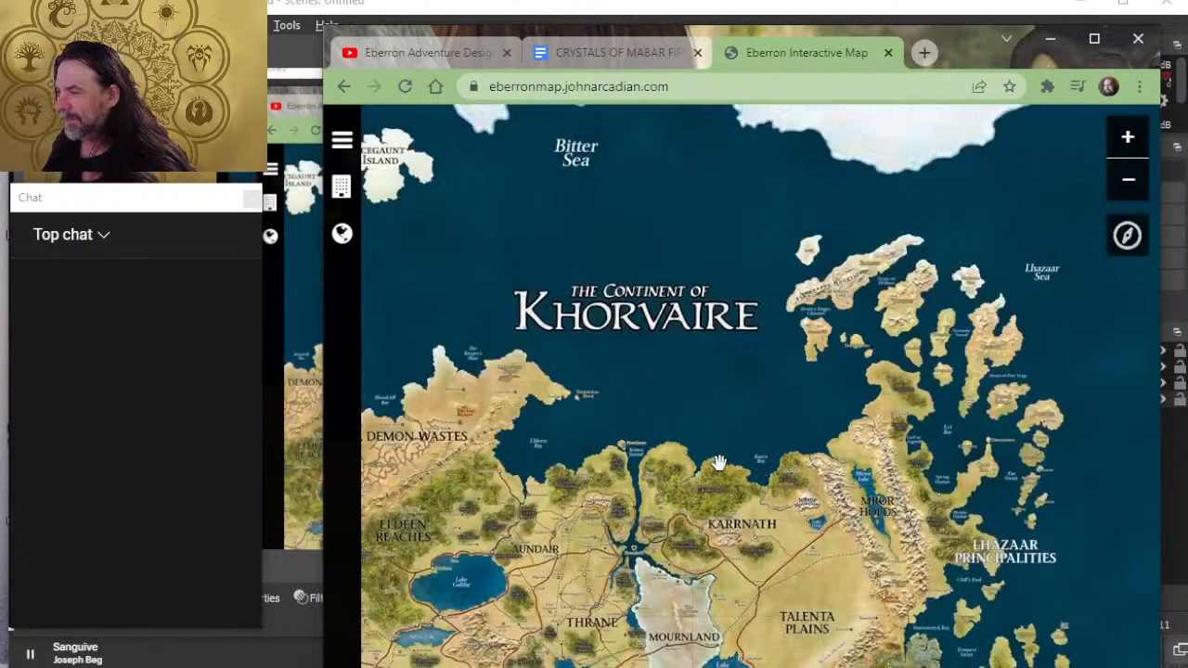
drag(739, 468, 745, 354)
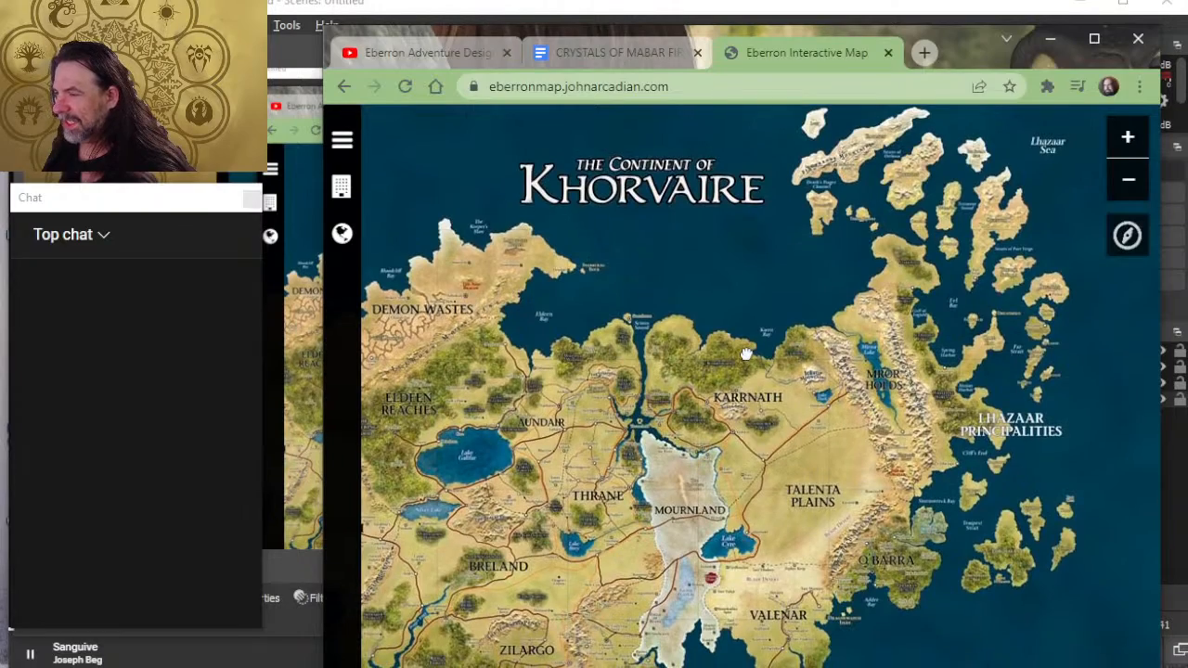
scroll(748, 362, up, 1)
drag(537, 406, 752, 408)
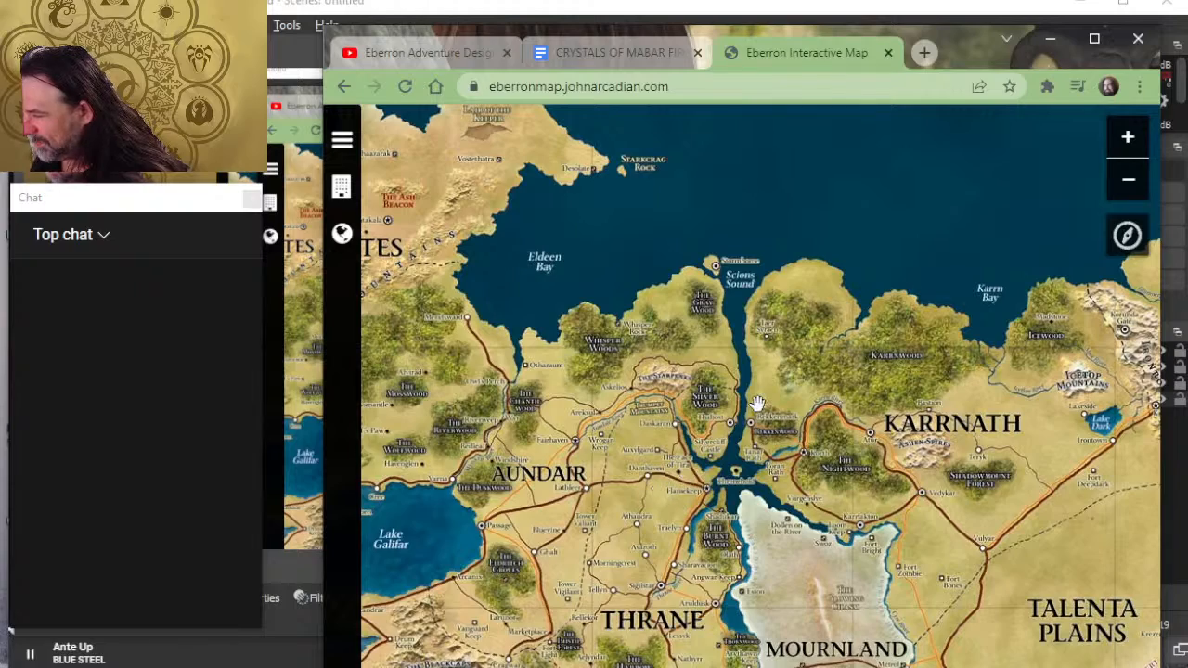
scroll(502, 346, up, 1)
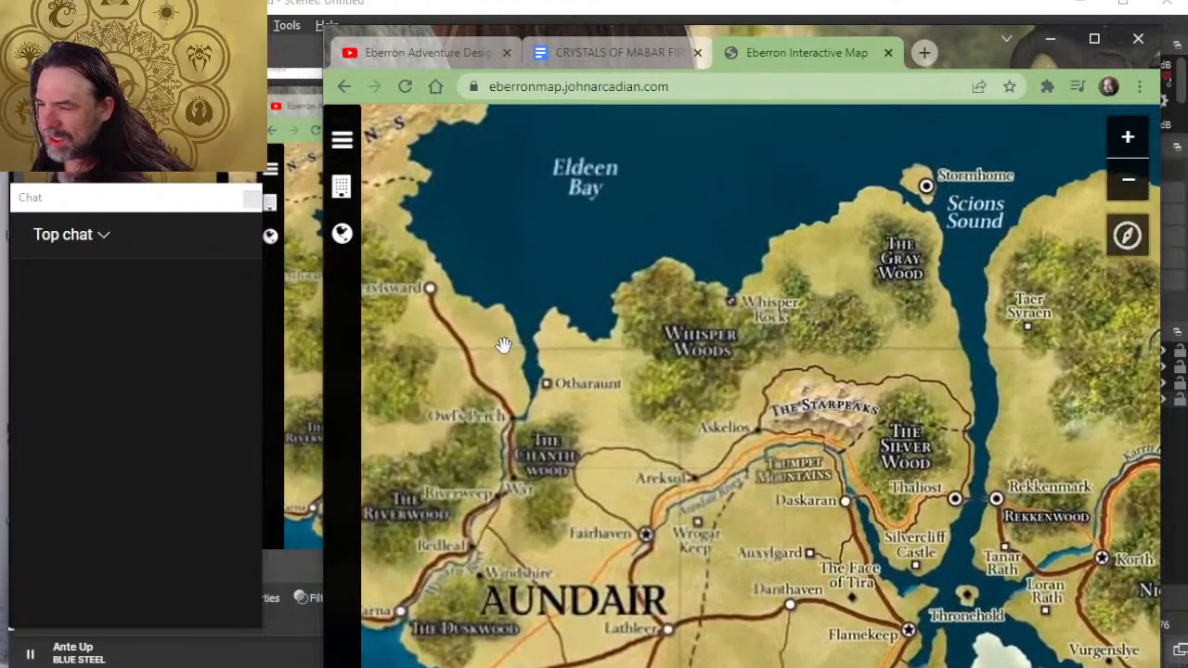
drag(571, 388, 654, 422)
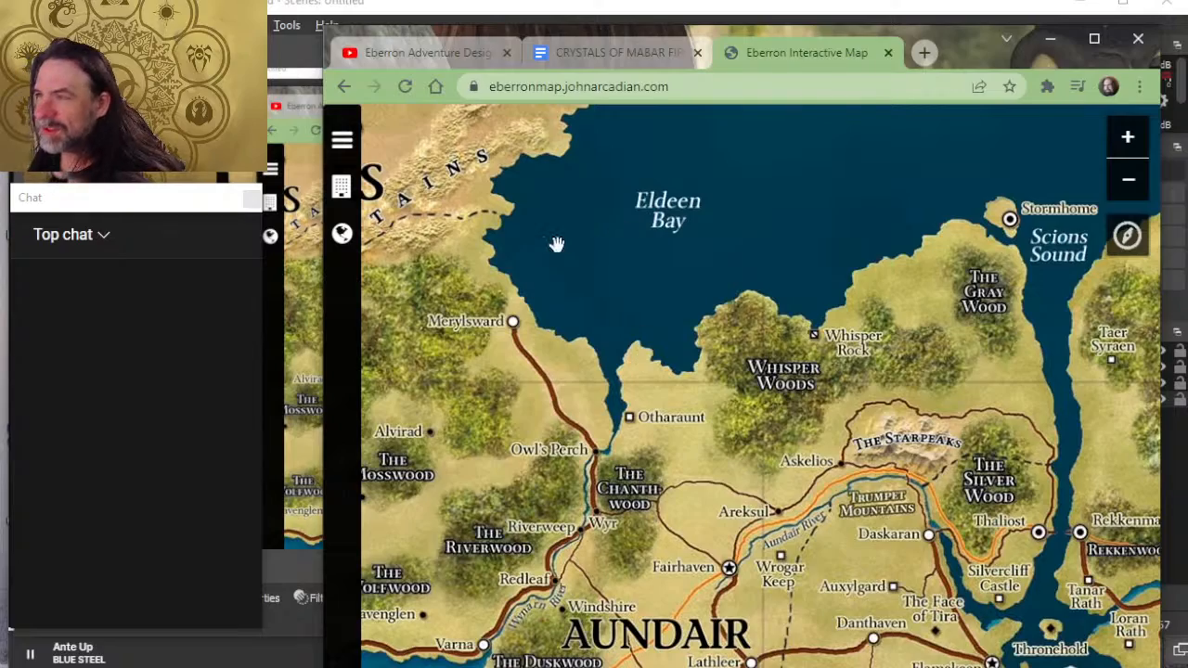
drag(557, 244, 551, 331)
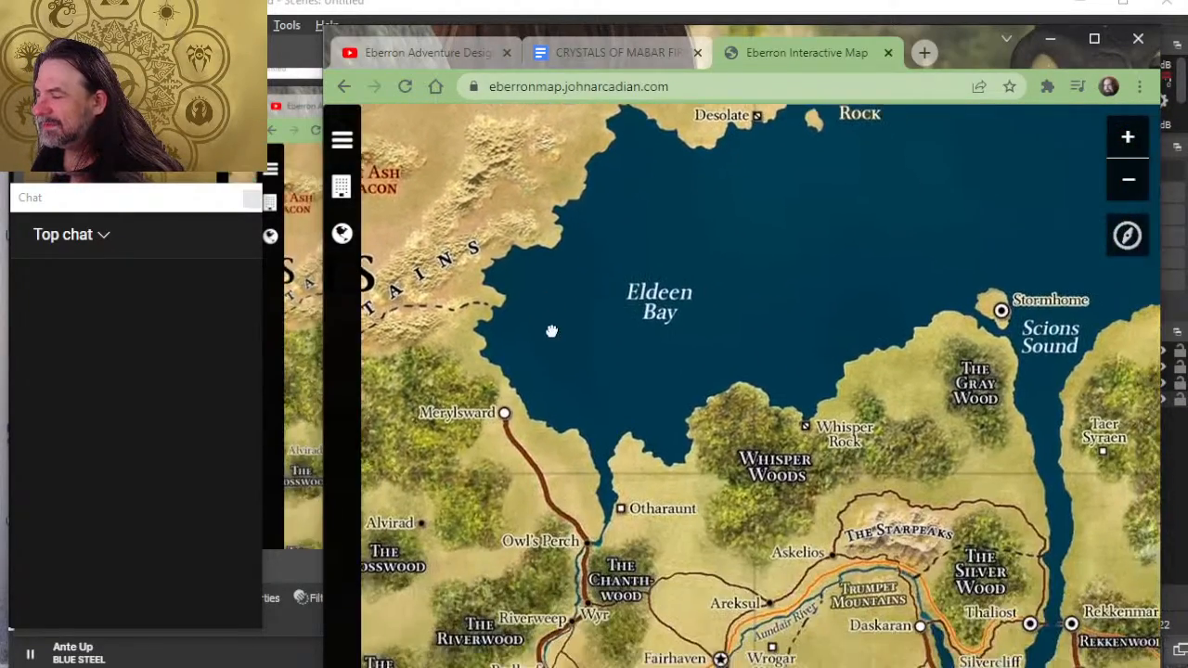
- Return to eastern Karrnath and examine the area around Karrn Bay, Bastion and the Iceflow River
drag(863, 531, 477, 530)
drag(876, 594, 597, 516)
drag(965, 568, 792, 419)
drag(1013, 463, 804, 634)
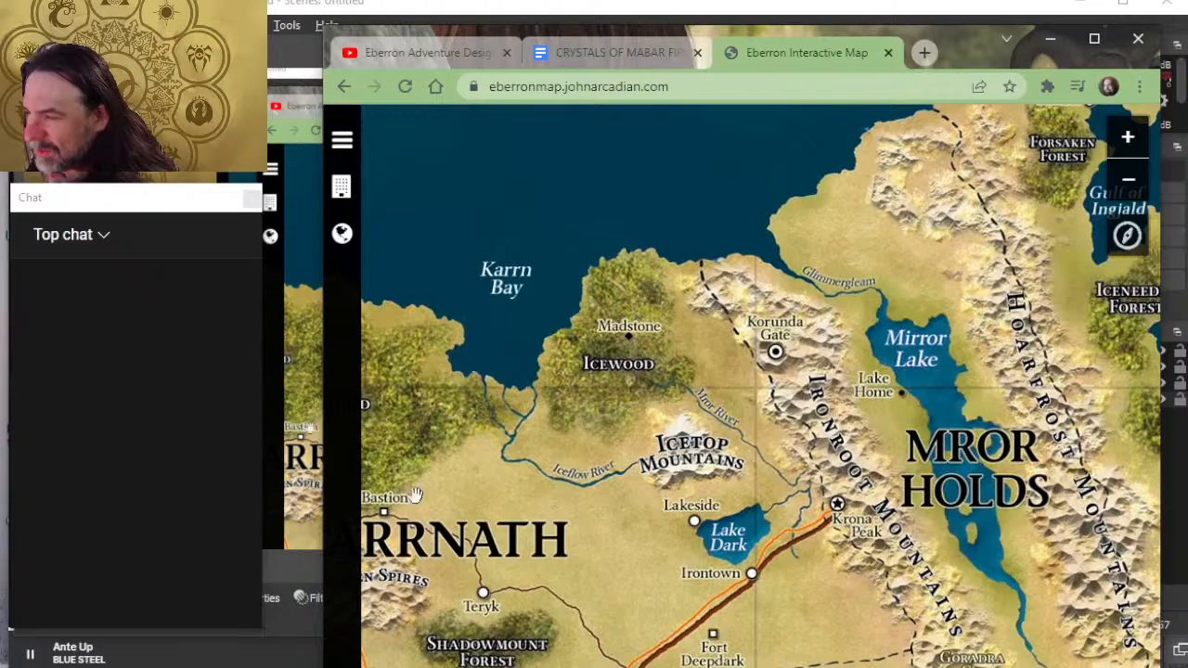
drag(475, 479, 550, 440)
scroll(484, 425, down, 1)
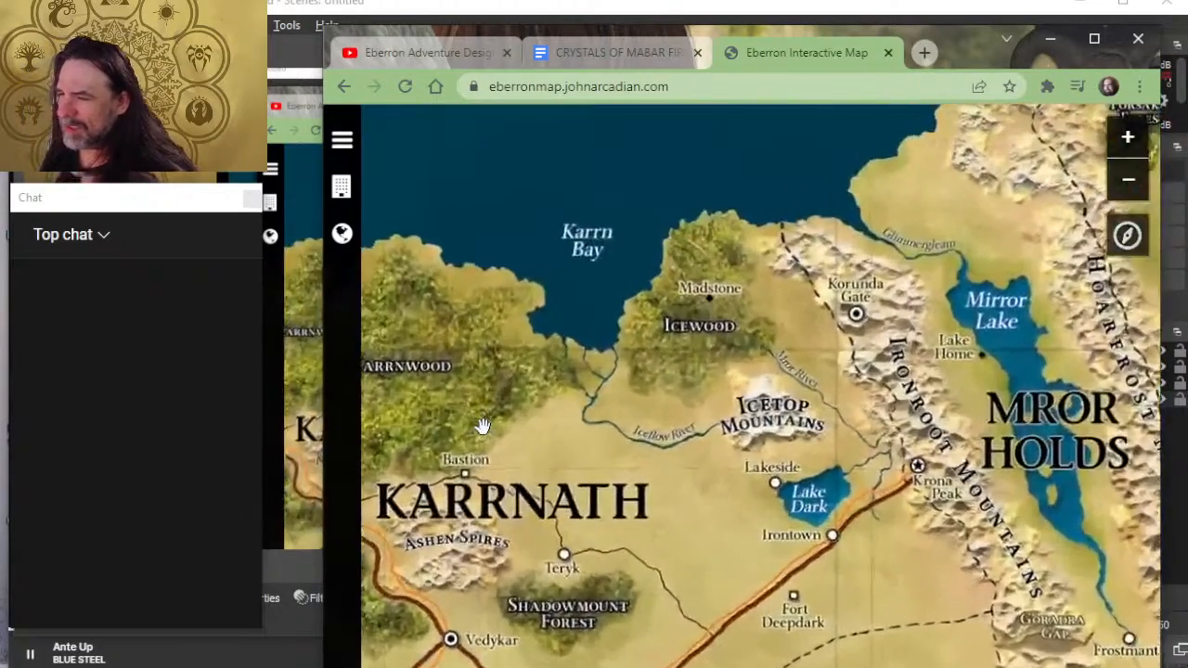
- Measure the distance from the Karrnwood's edge northeast of Bastion to the lower Iceflow River, and clear the measurement
scroll(483, 425, up, 1)
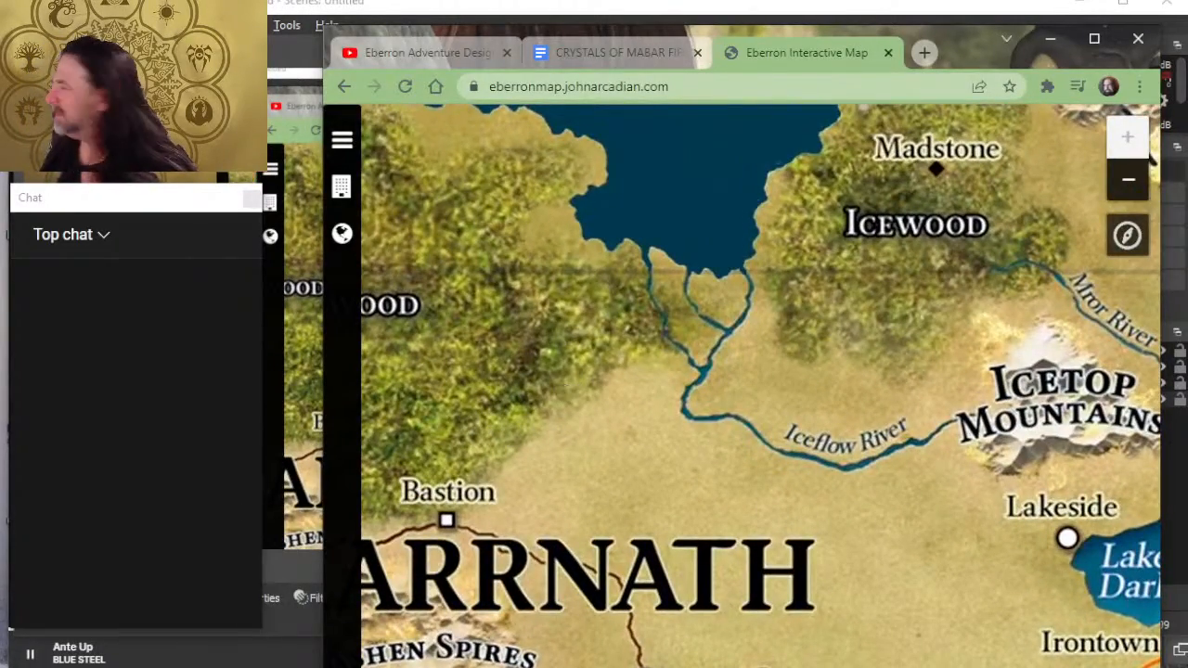
click(1127, 236)
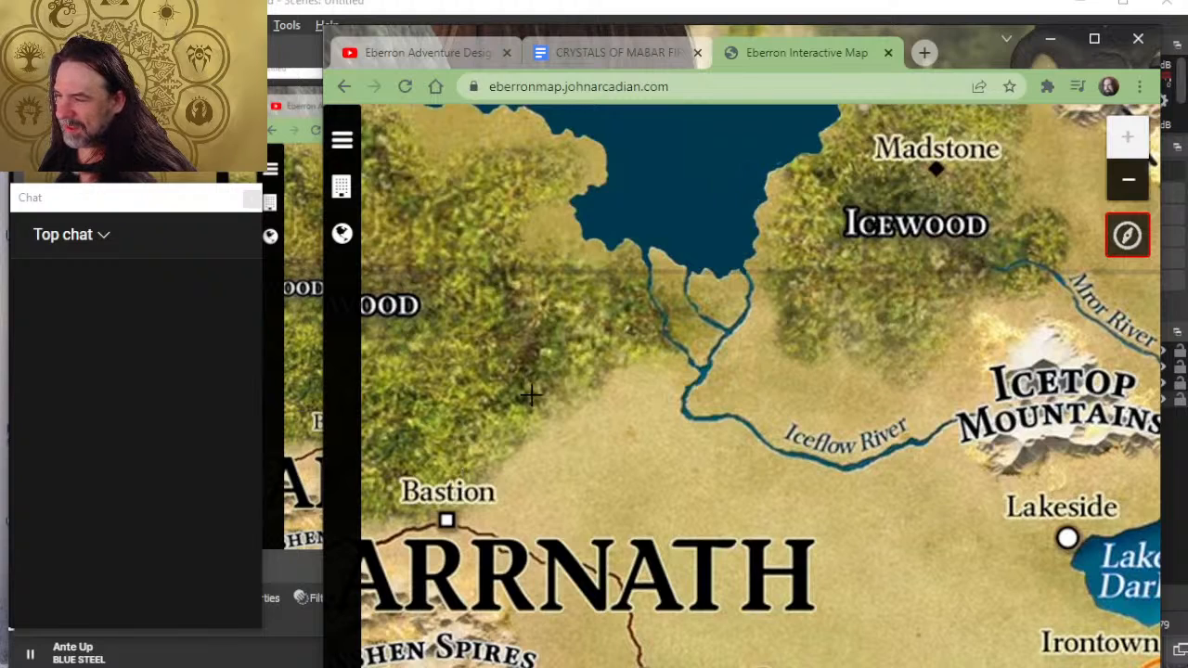
click(583, 409)
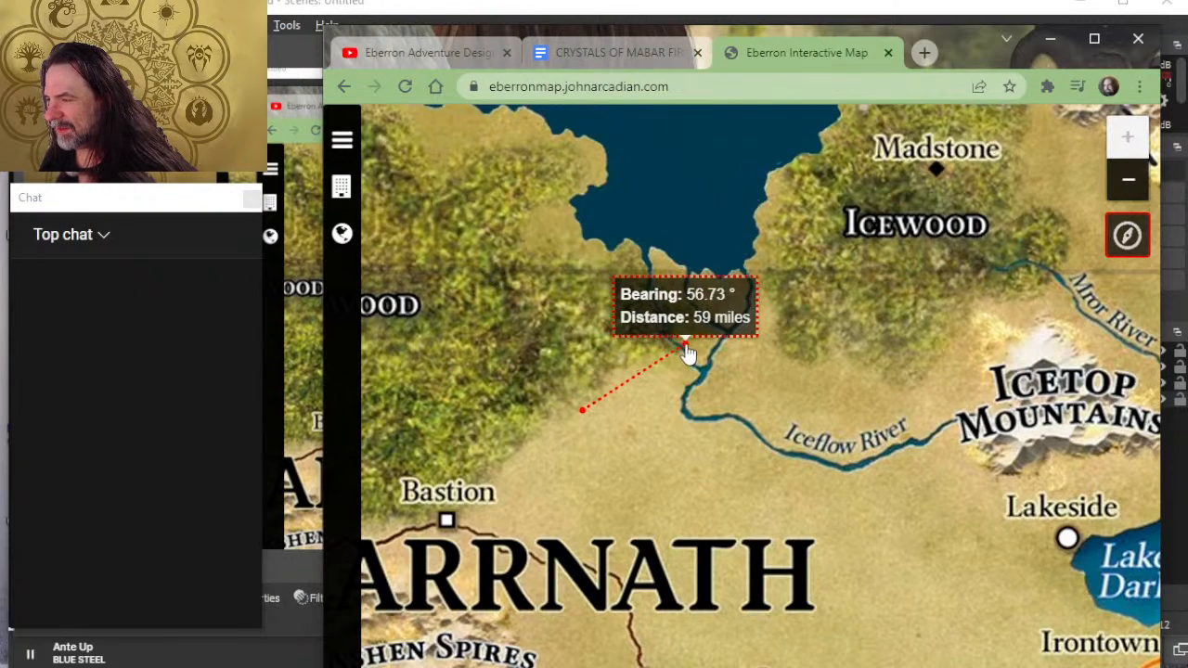
key(Escape)
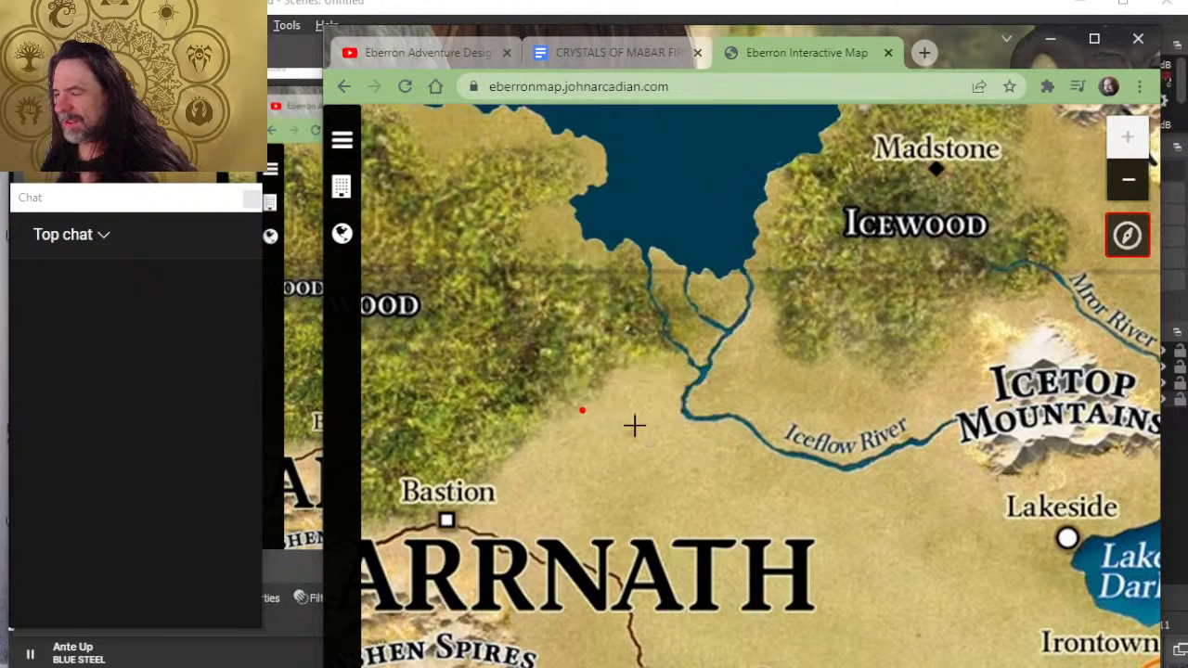
key(Escape)
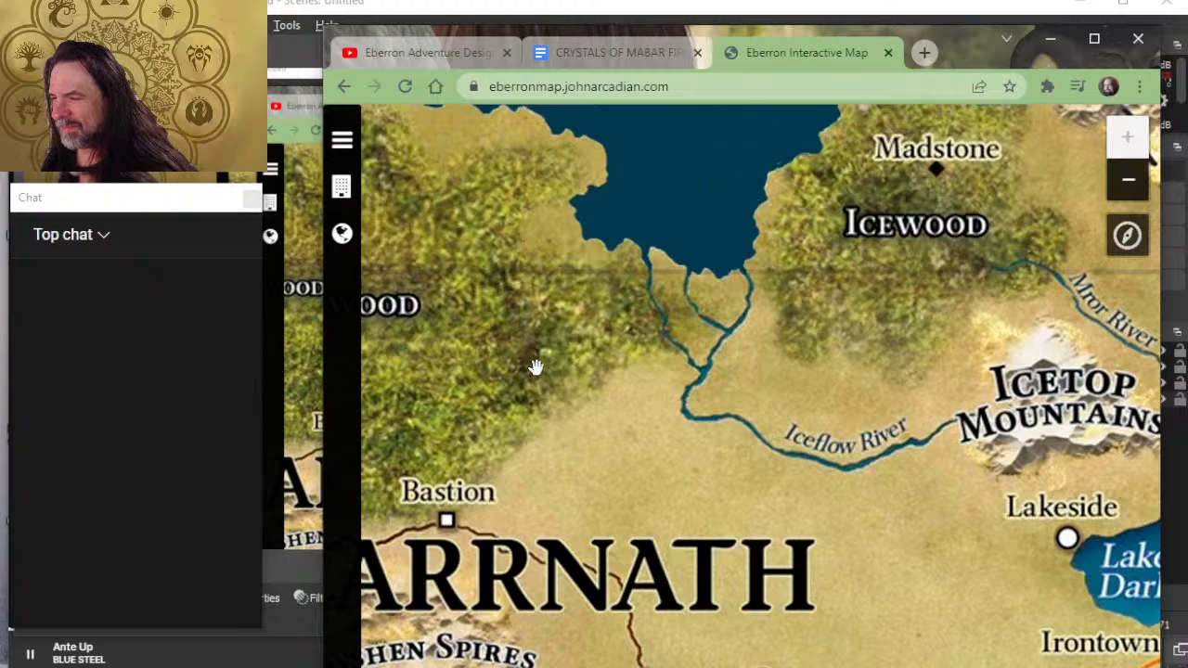
- Measure a multi-point route along the Karrnwood's edge from the Iceflow River's delta southwest to just above Bastion
click(1127, 235)
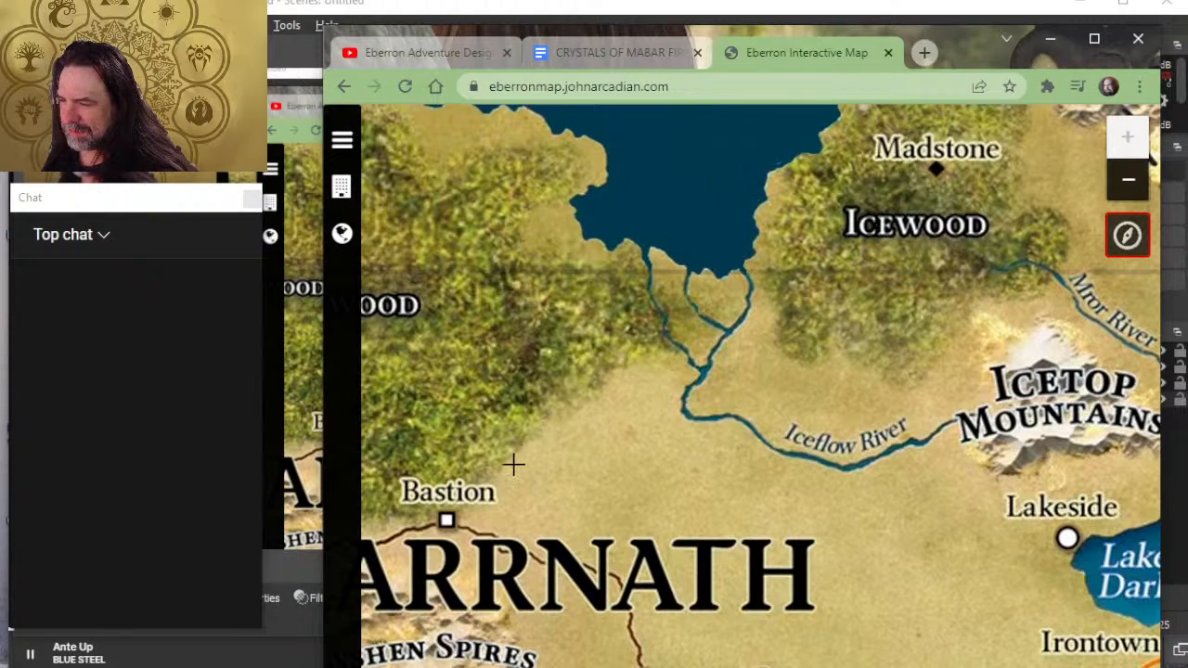
click(678, 348)
click(650, 358)
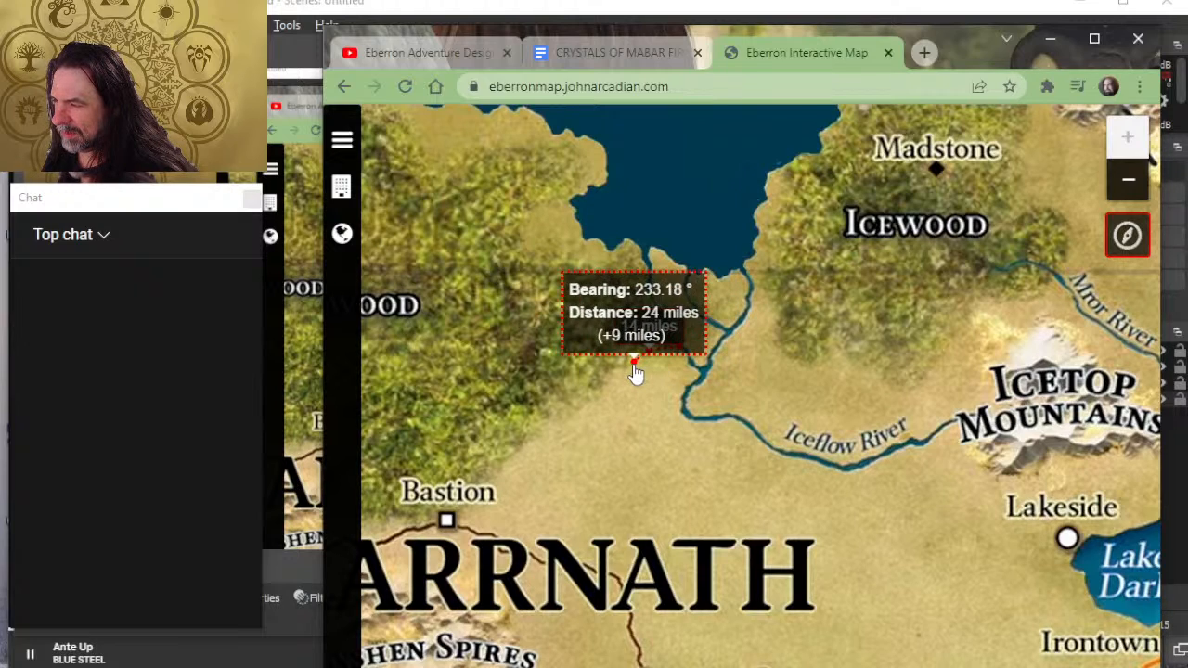
click(635, 370)
click(610, 385)
click(586, 402)
click(565, 414)
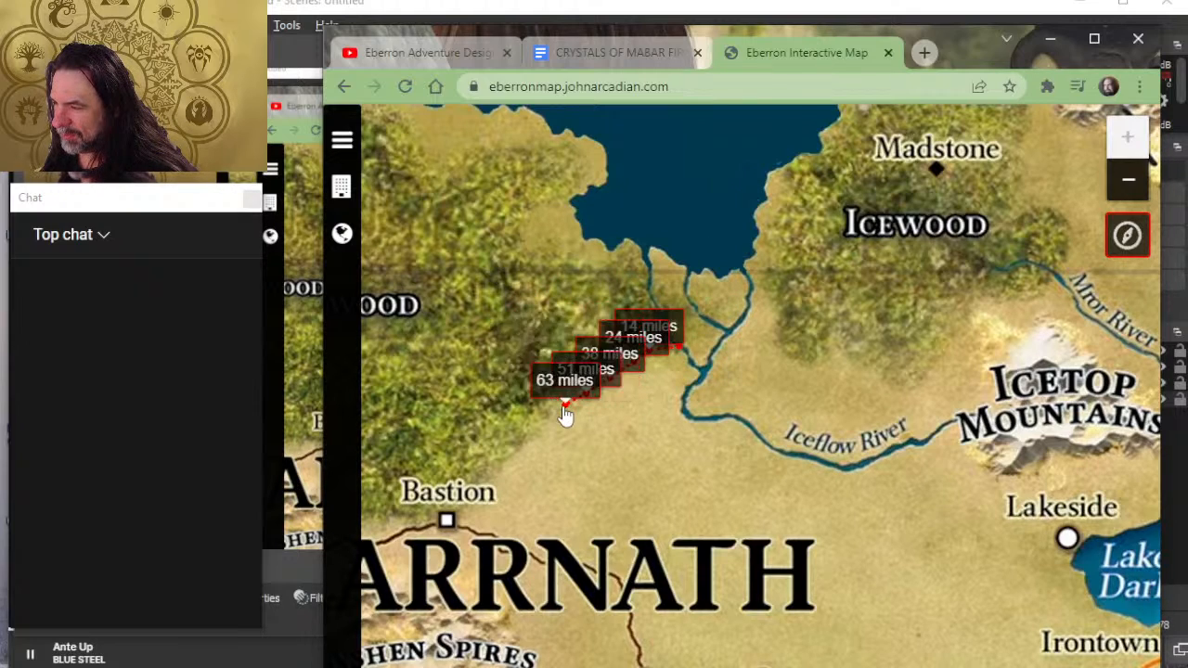
click(525, 443)
click(513, 455)
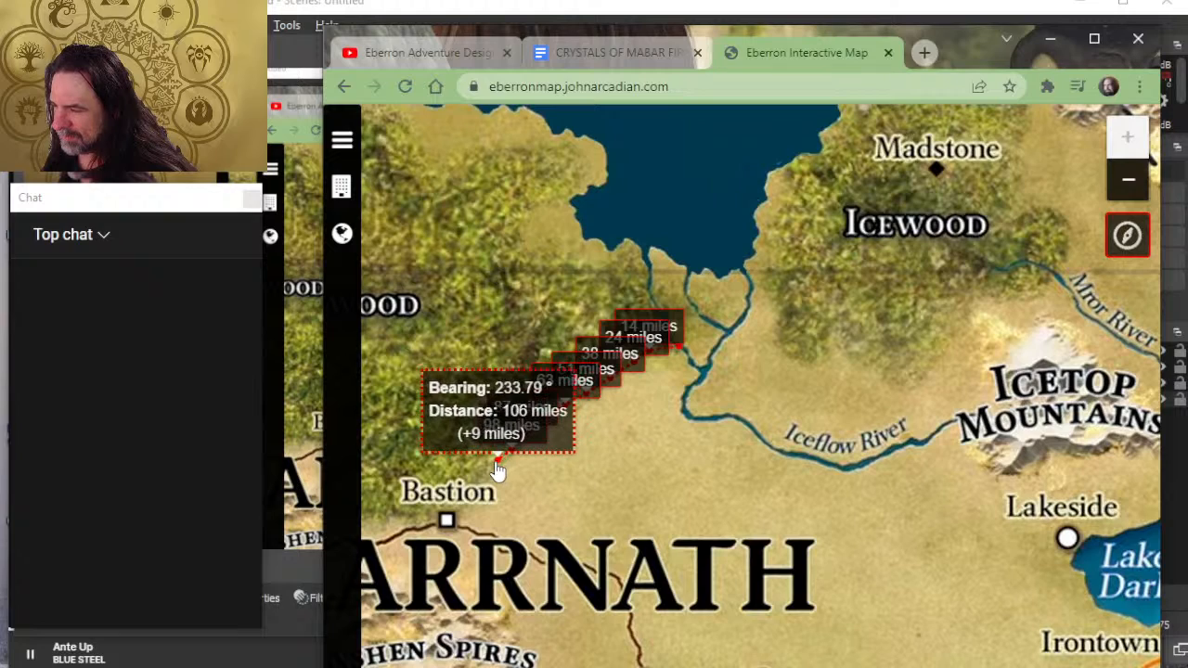
double_click(496, 464)
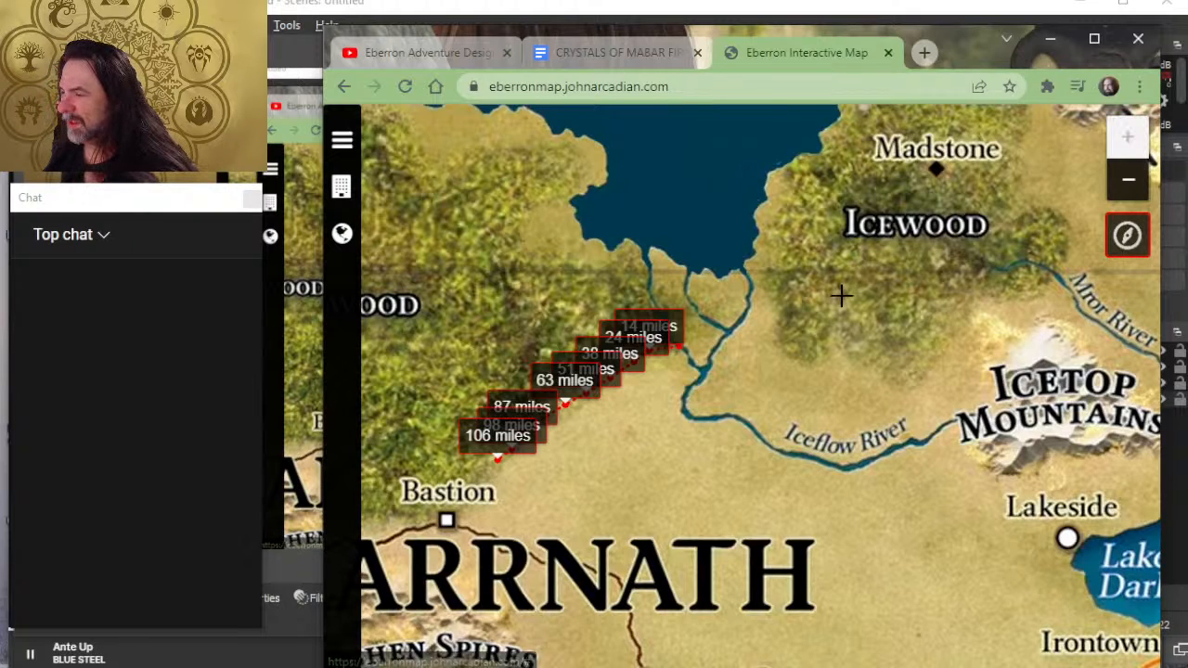
- Compare the measured route with the rest of Karrnath, clear it, and bring Karrn Bay, Icewood and the Mror Holds into view
scroll(734, 331, down, 1)
scroll(661, 444, up, 1)
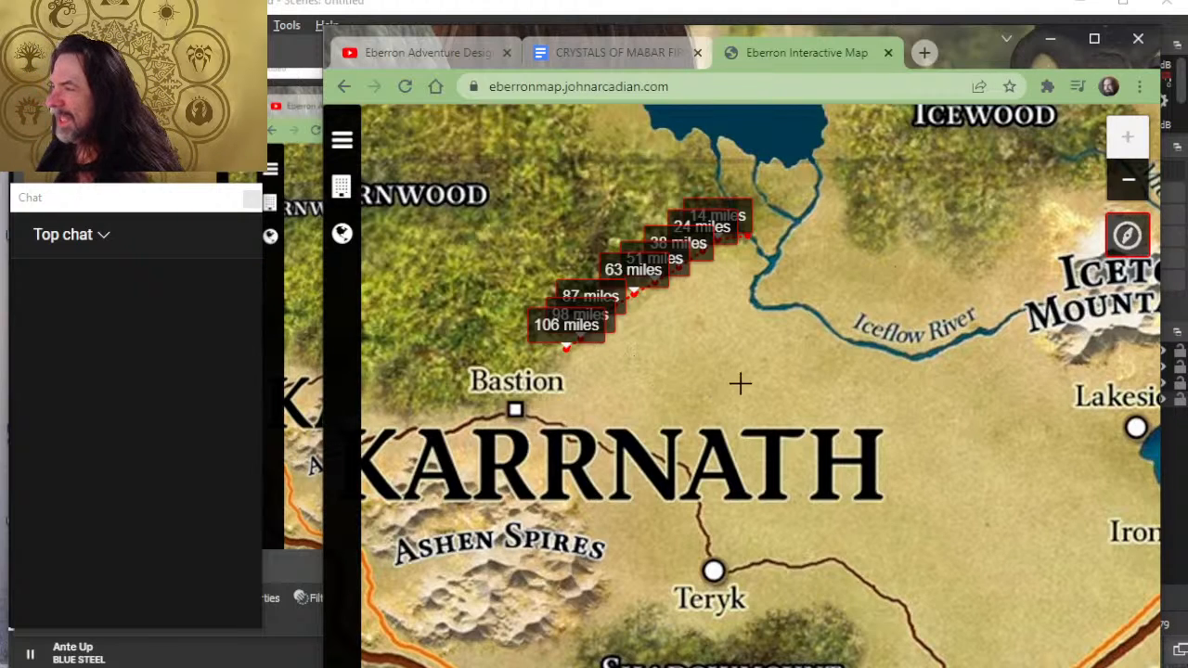
scroll(922, 249, down, 2)
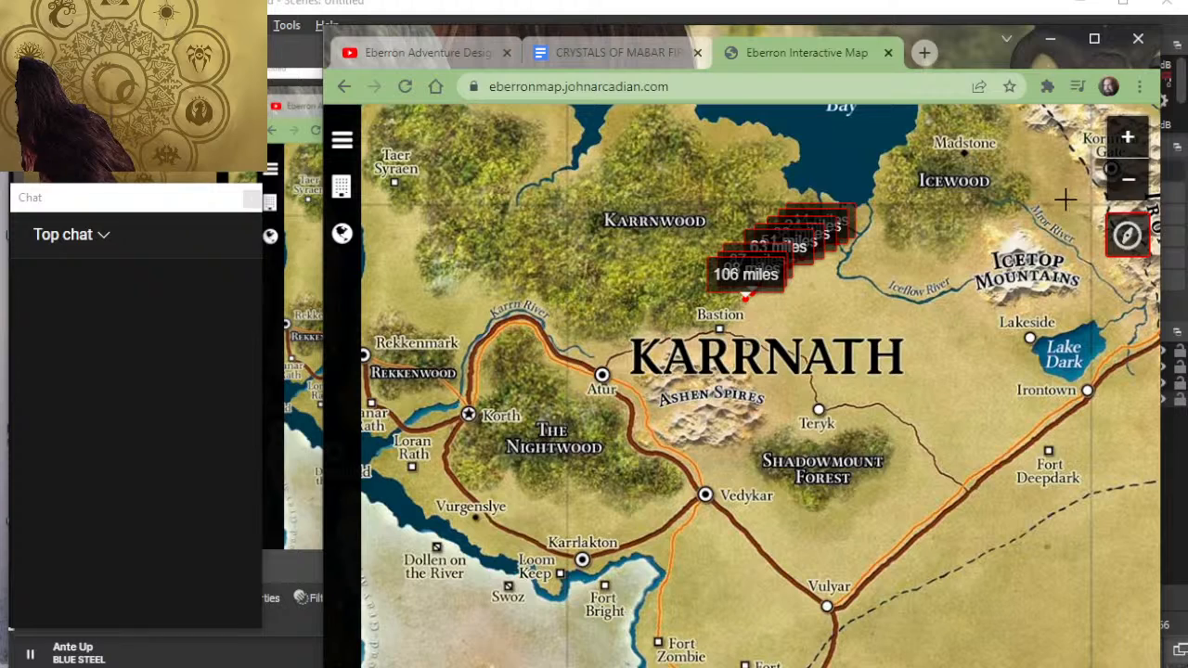
click(1126, 236)
drag(1030, 280, 728, 432)
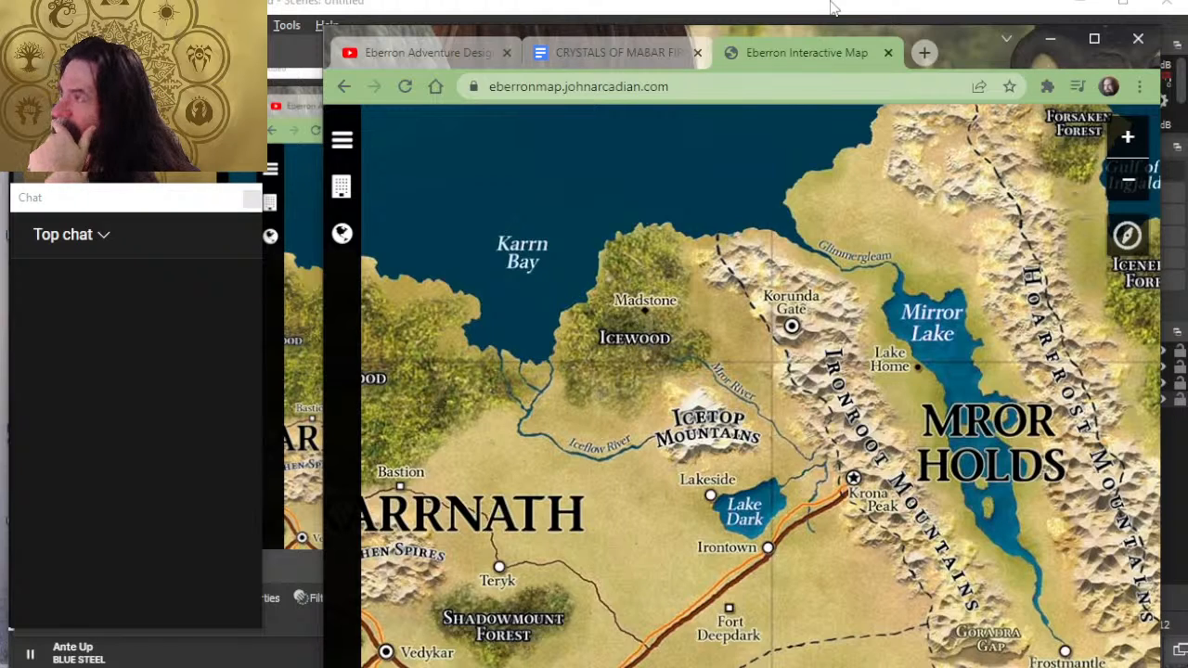
- Search the web for "eberron madstone" in a new tab and open the Obsidian Portal page Important Sites in Karrnath
click(934, 53)
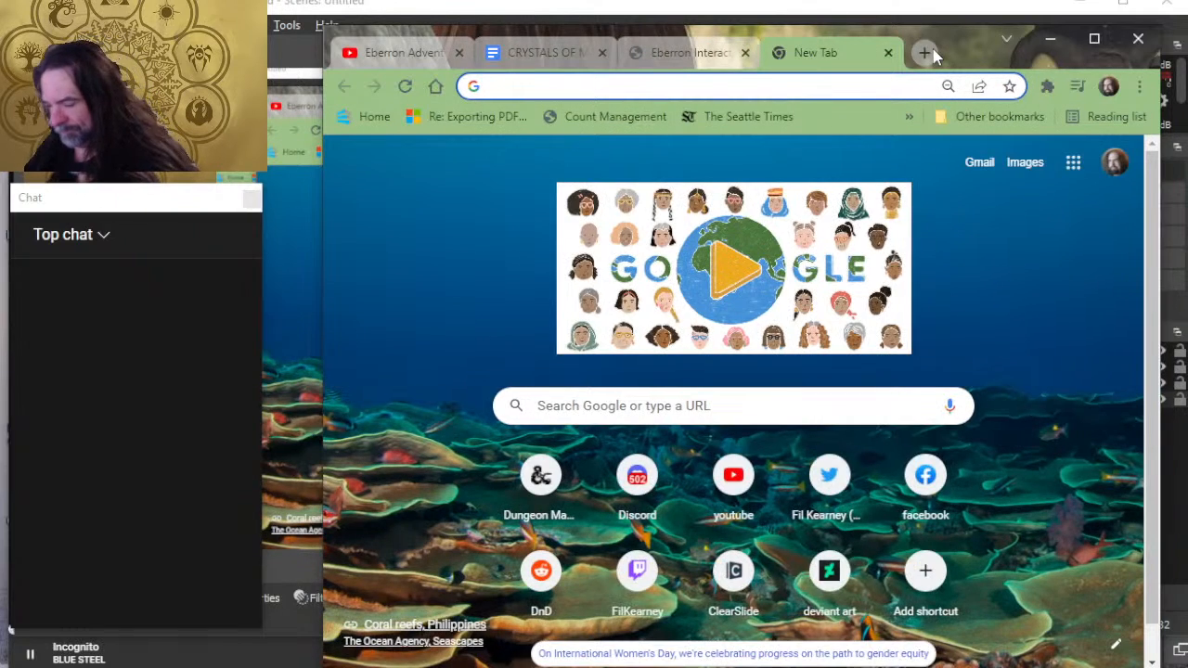
text(eberron madstone)
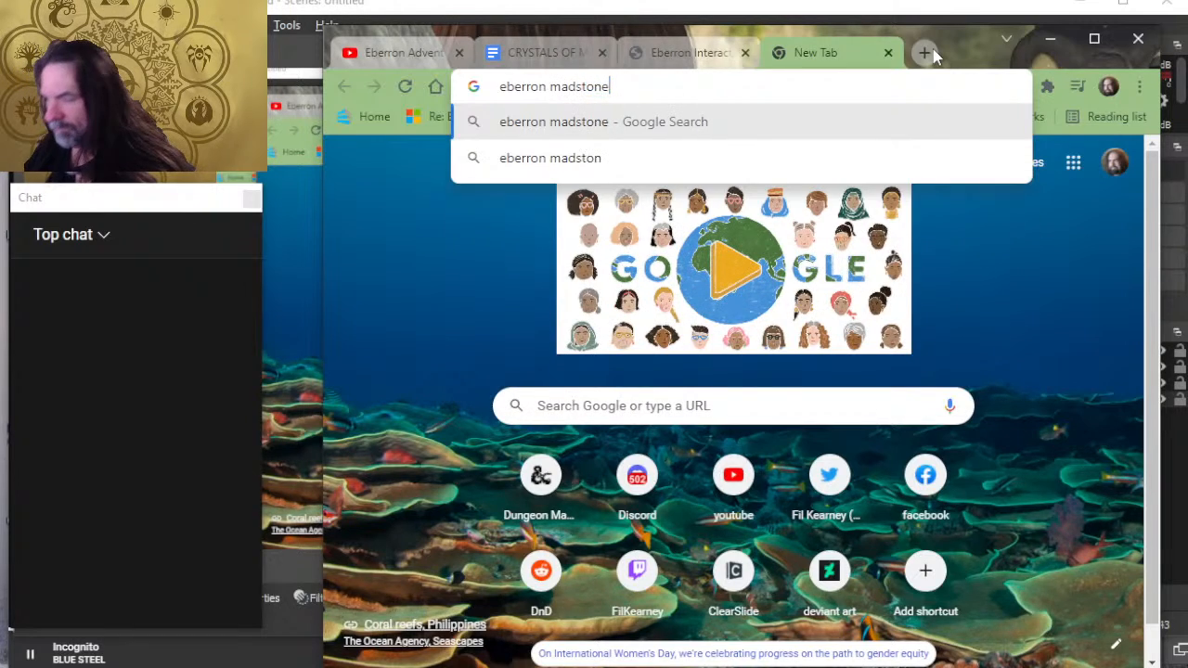
key(Return)
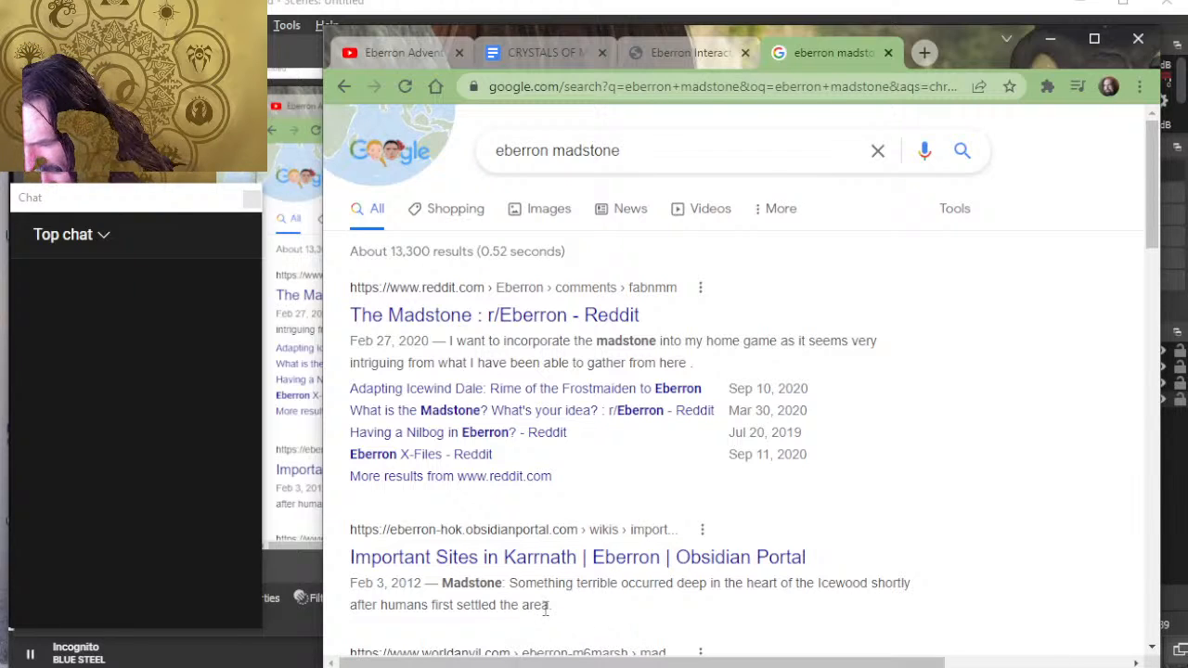
click(531, 567)
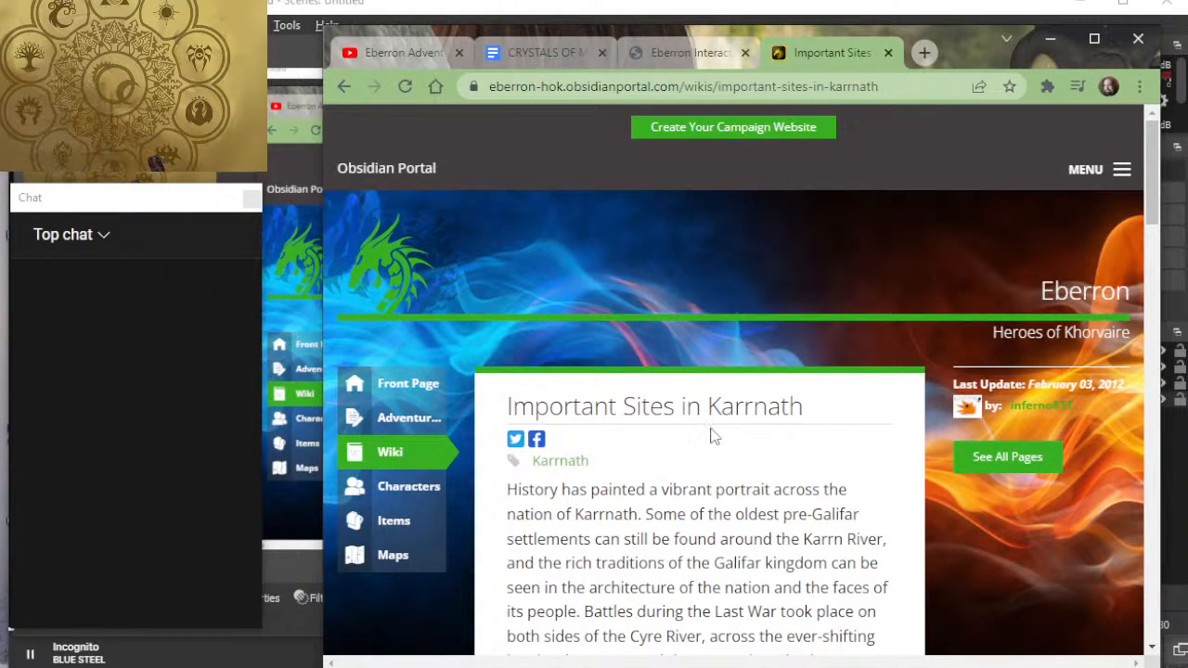
scroll(800, 408, down, 2)
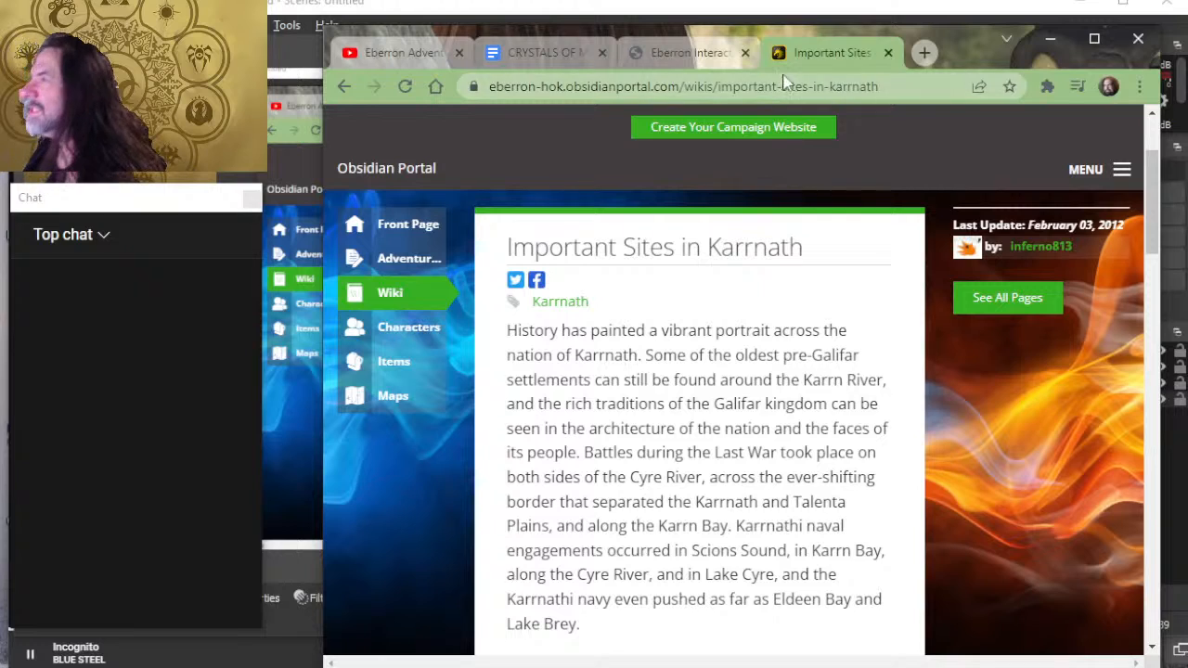
- Return to the Eberron Interactive Map and examine the Karrnwood and the coast west of Karrn Bay
click(684, 58)
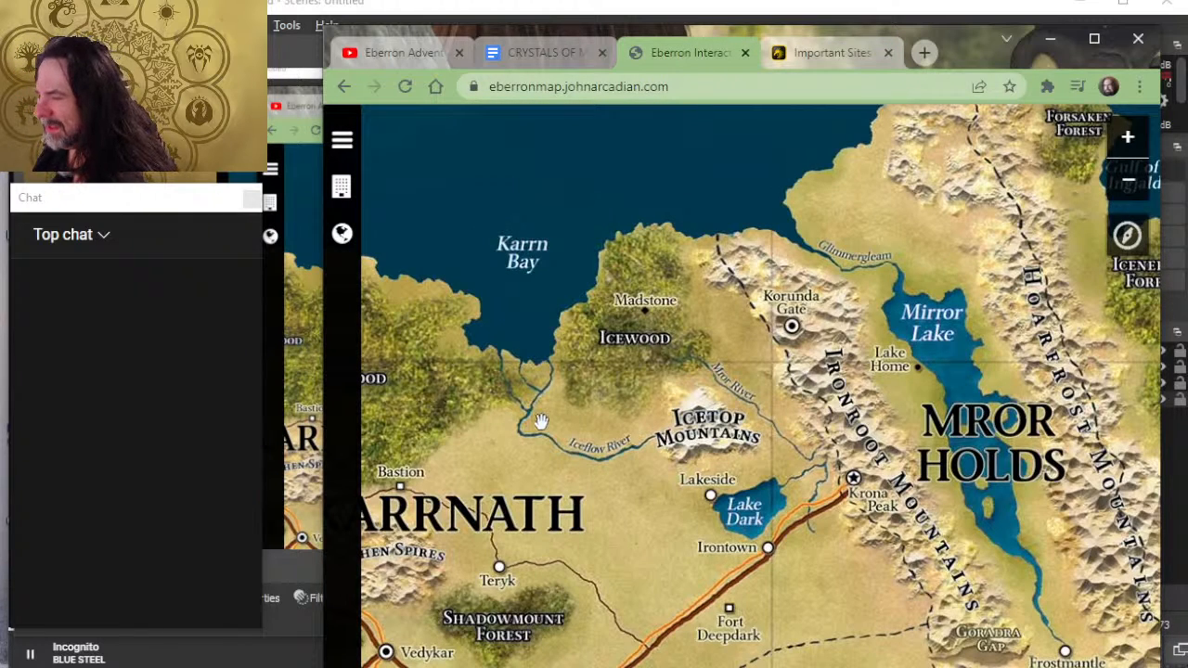
drag(601, 408, 877, 394)
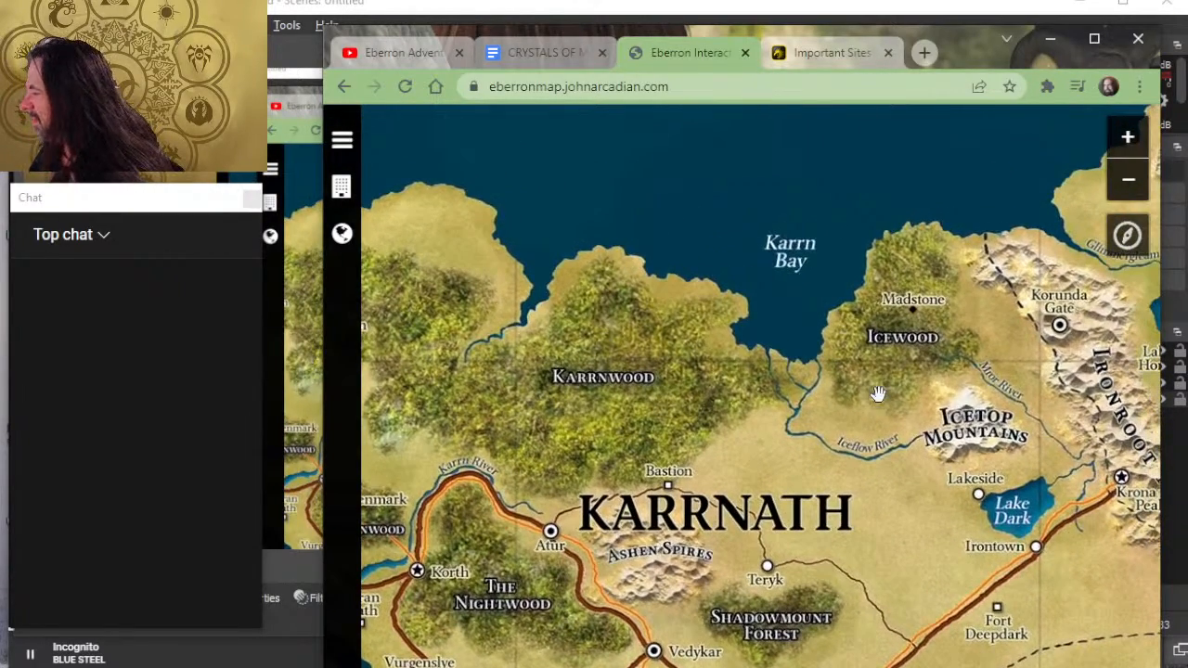
- Read through the Important Sites in Karrnath page, focusing on the Lake Dark and Madstone entries
click(834, 52)
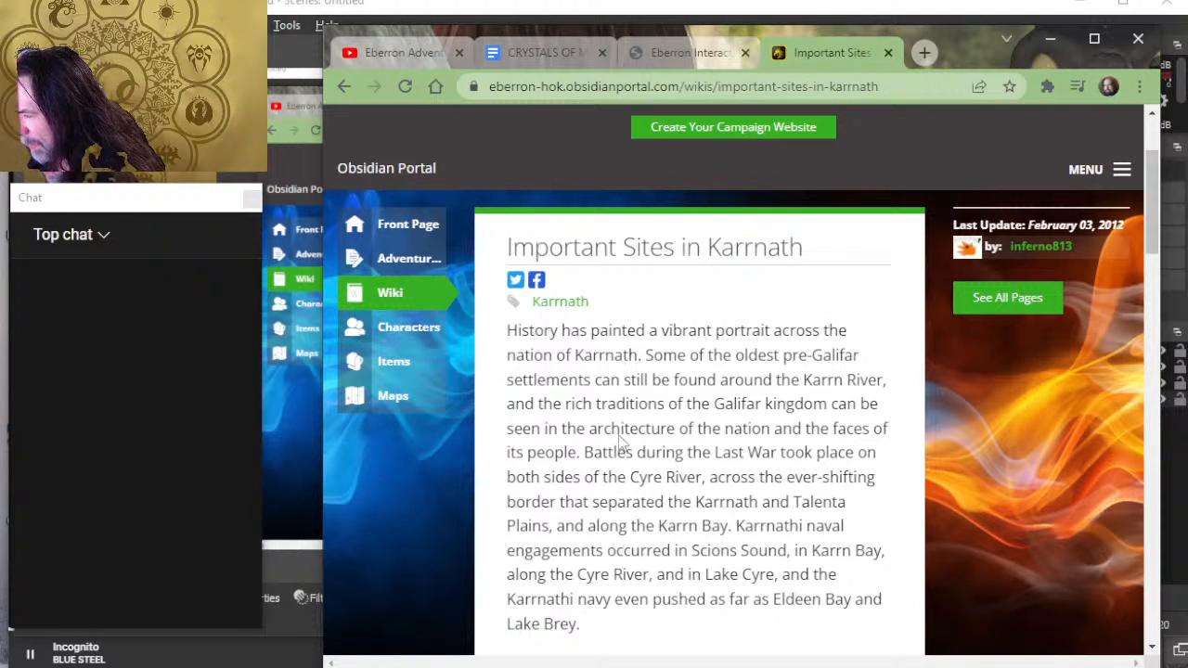
scroll(672, 394, down, 2)
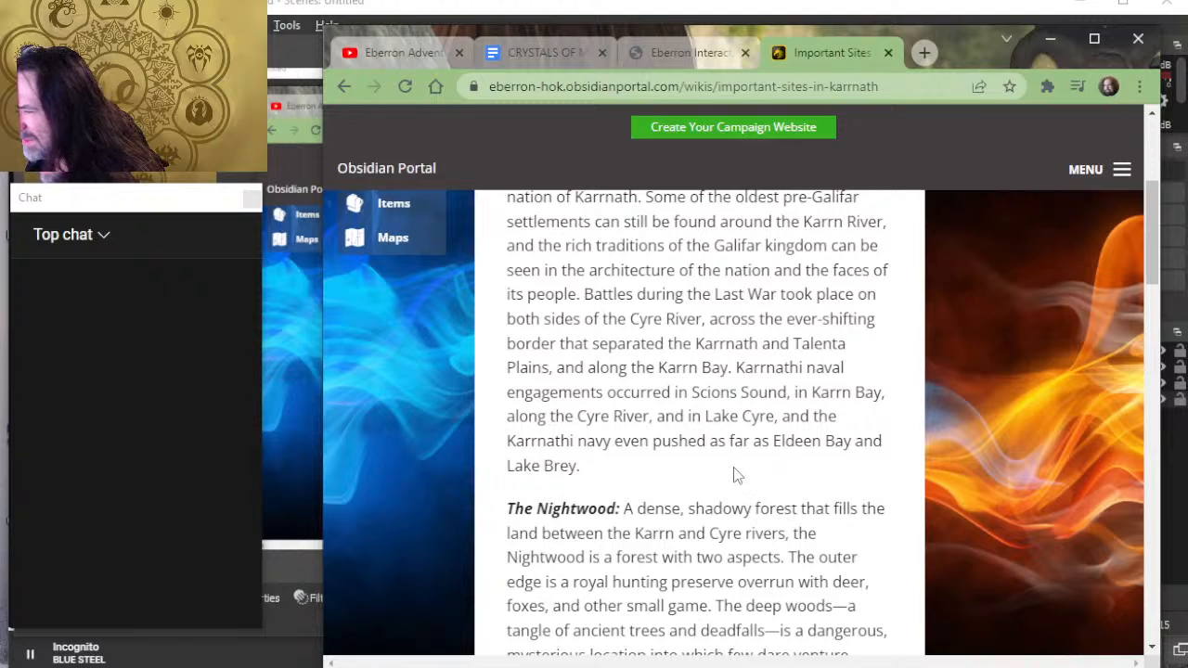
scroll(735, 411, down, 2)
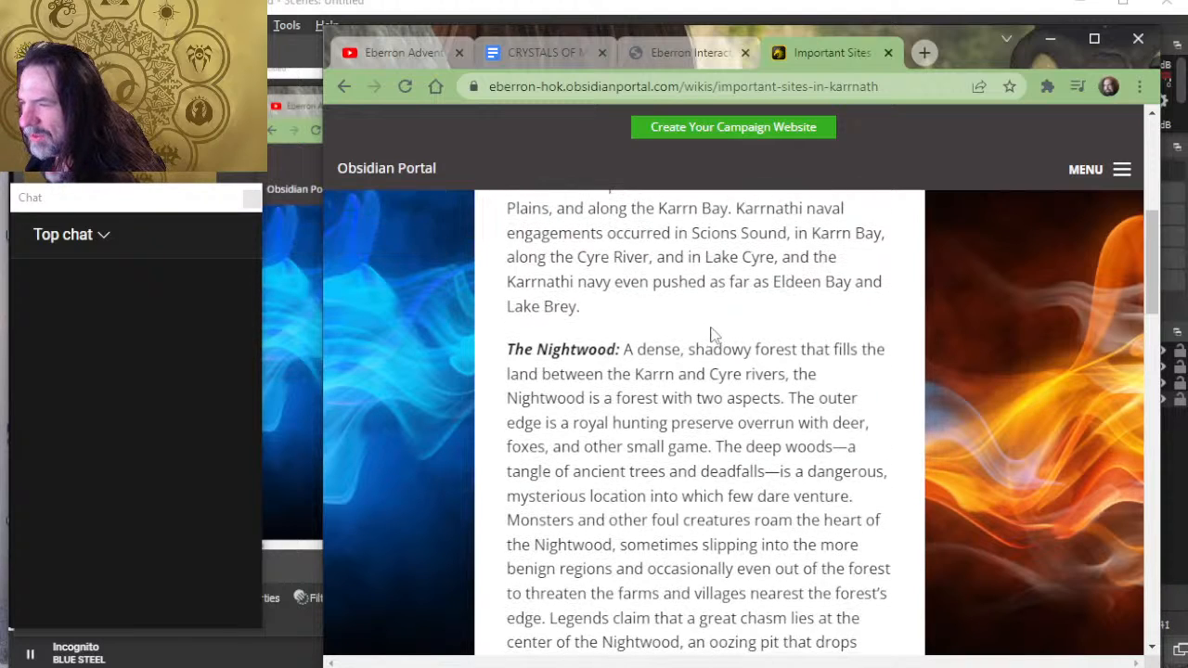
scroll(740, 290, down, 4)
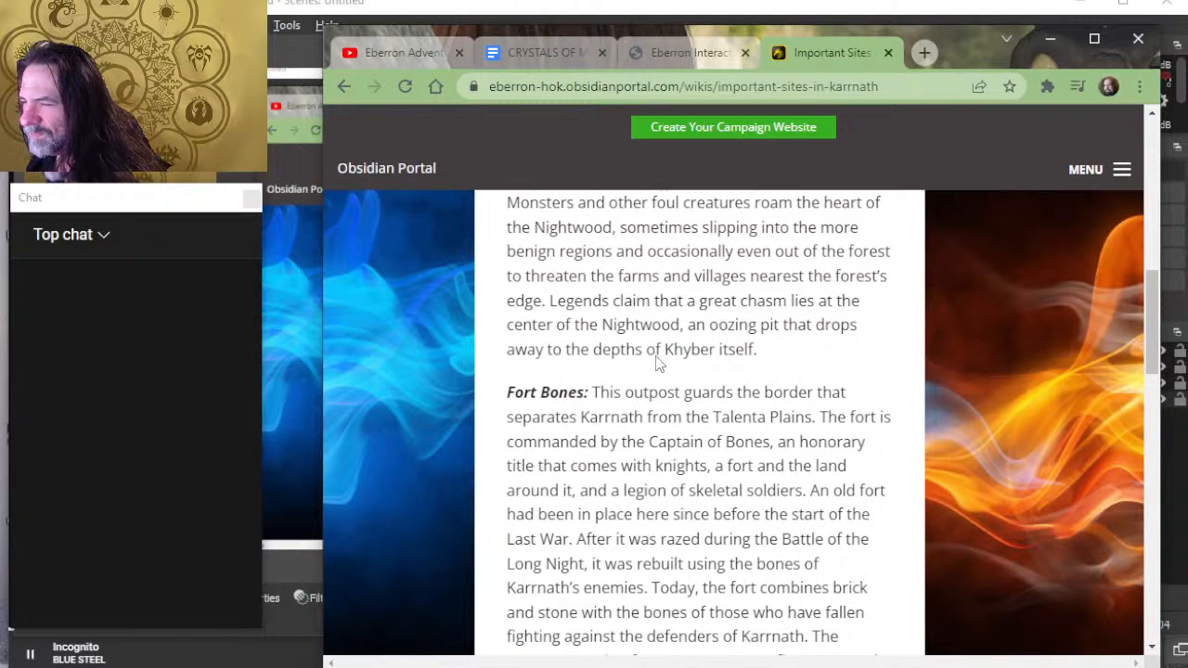
scroll(656, 363, down, 7)
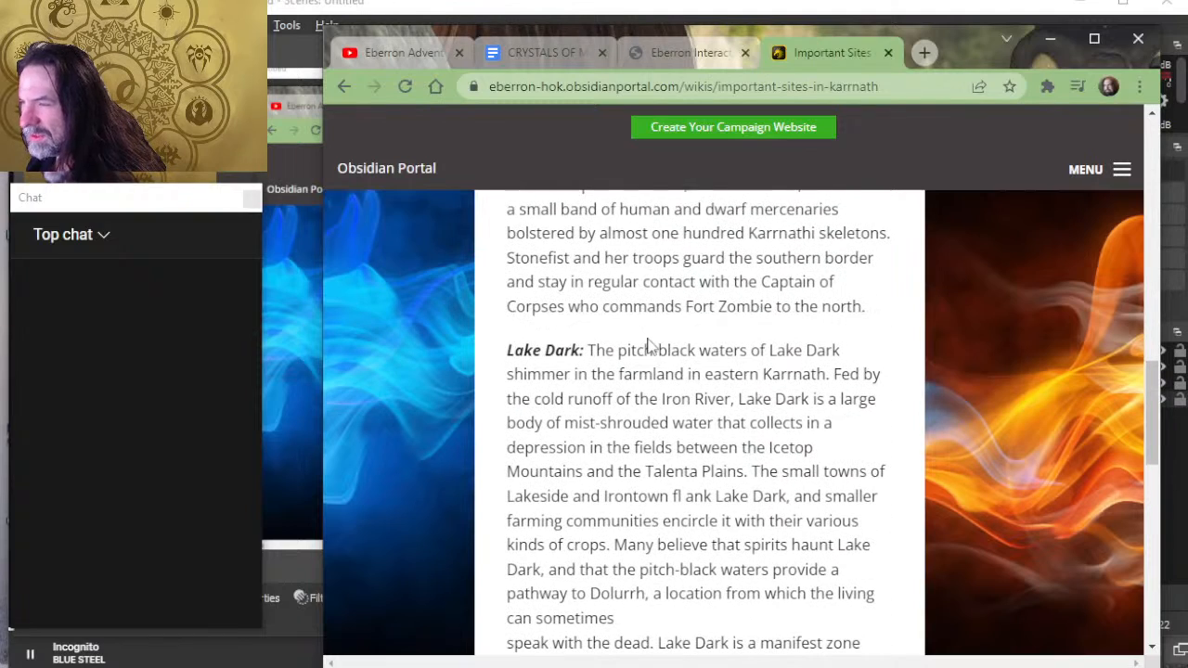
scroll(687, 380, down, 4)
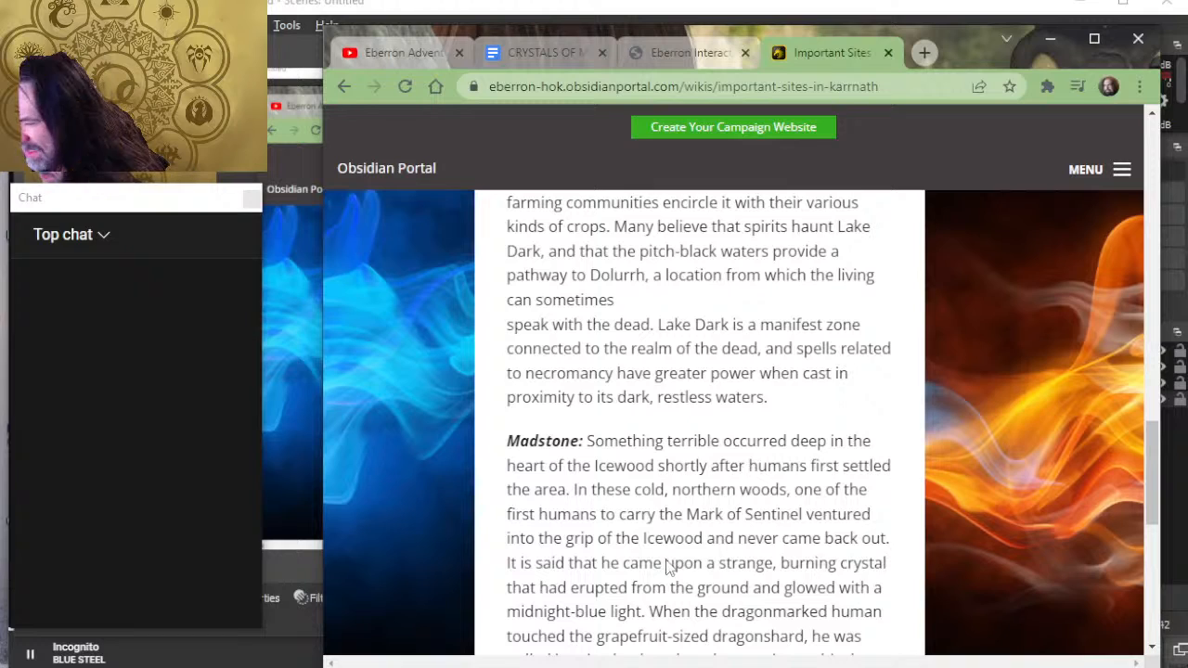
scroll(667, 487, down, 2)
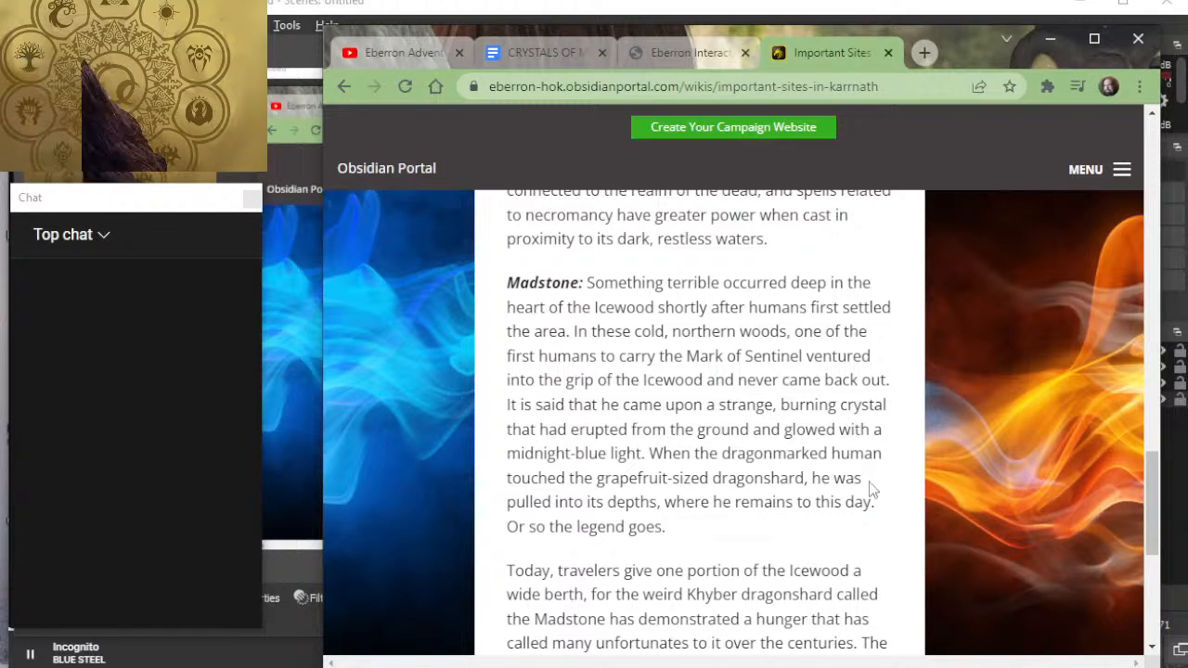
scroll(727, 473, down, 3)
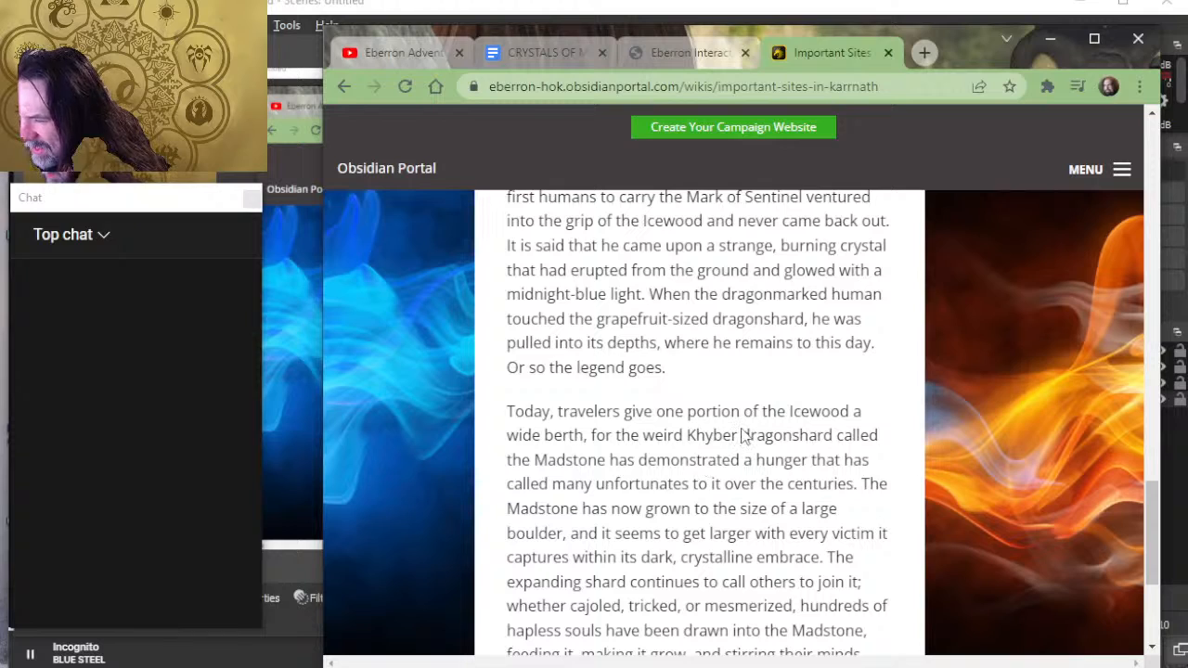
scroll(724, 422, down, 3)
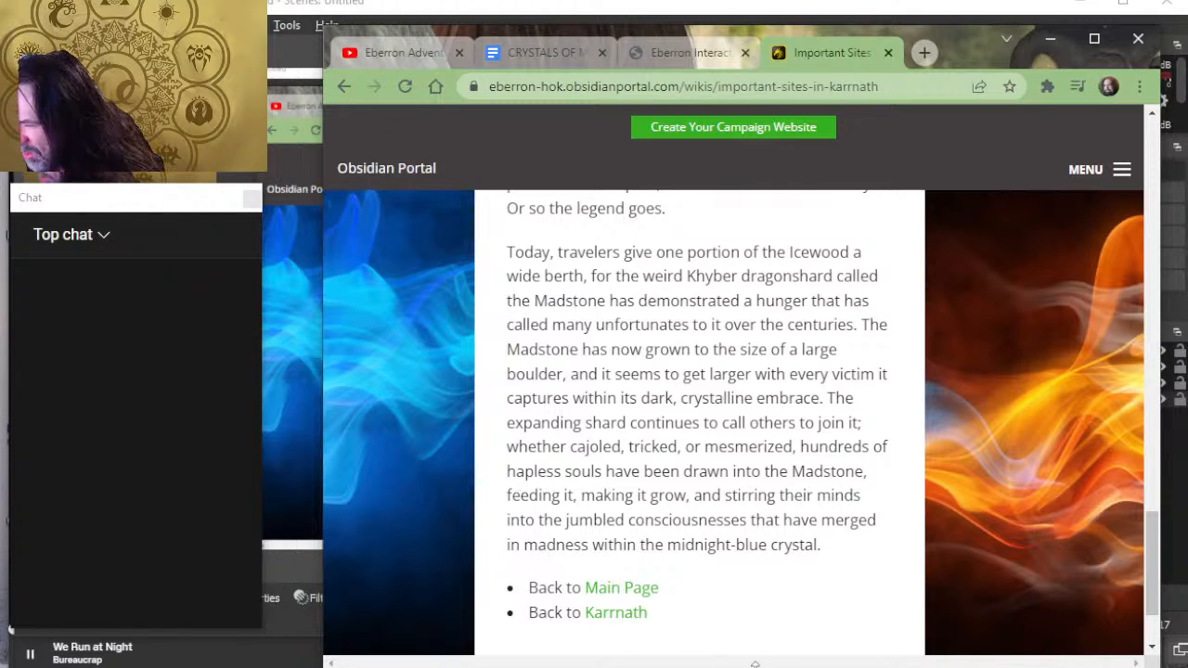
scroll(637, 501, down, 2)
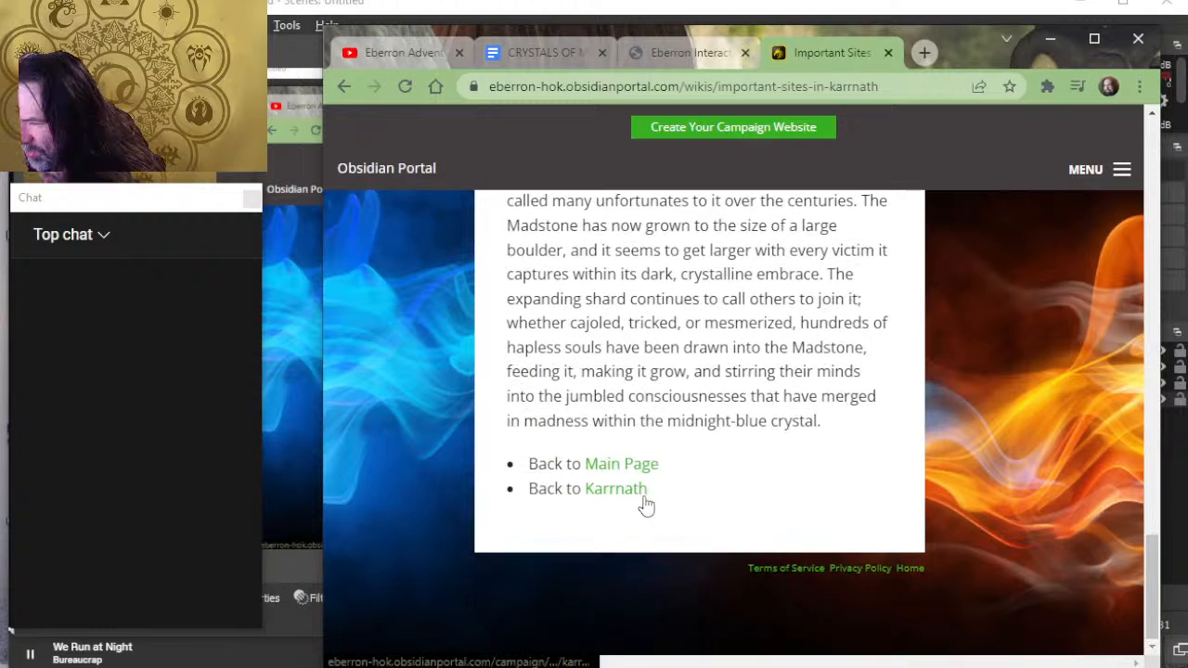
scroll(756, 508, up, 5)
scroll(751, 501, up, 2)
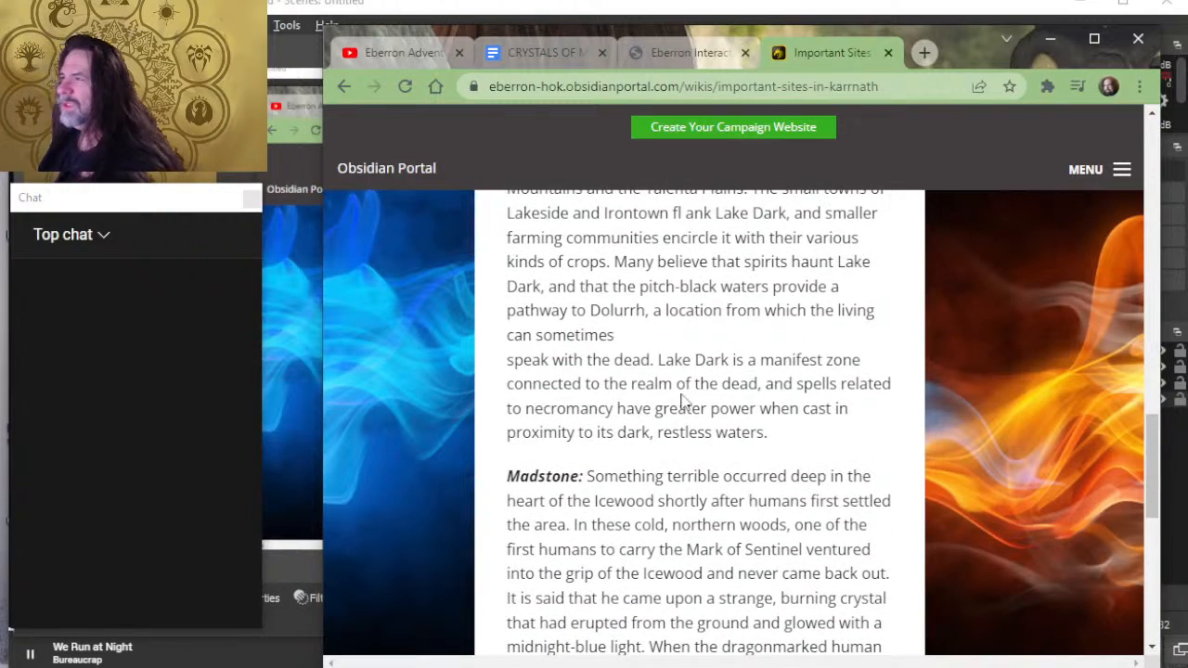
- Return to the Eberron Interactive Map and try measuring a distance from Madstone in the Icewood
click(686, 53)
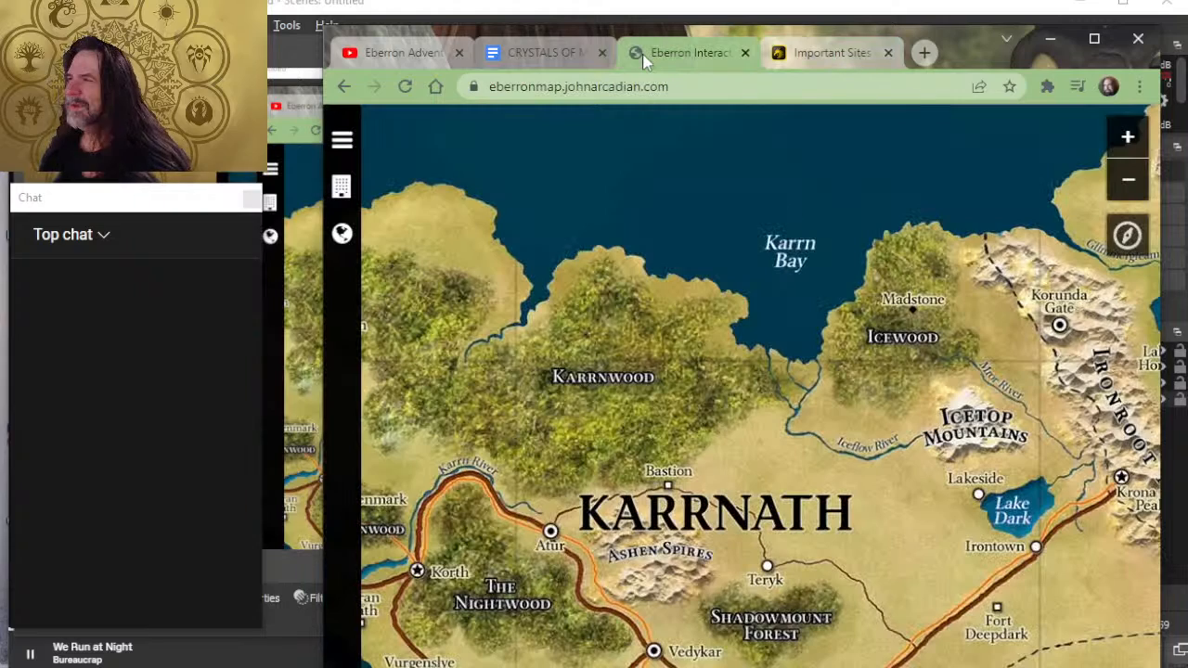
scroll(909, 446, up, 1)
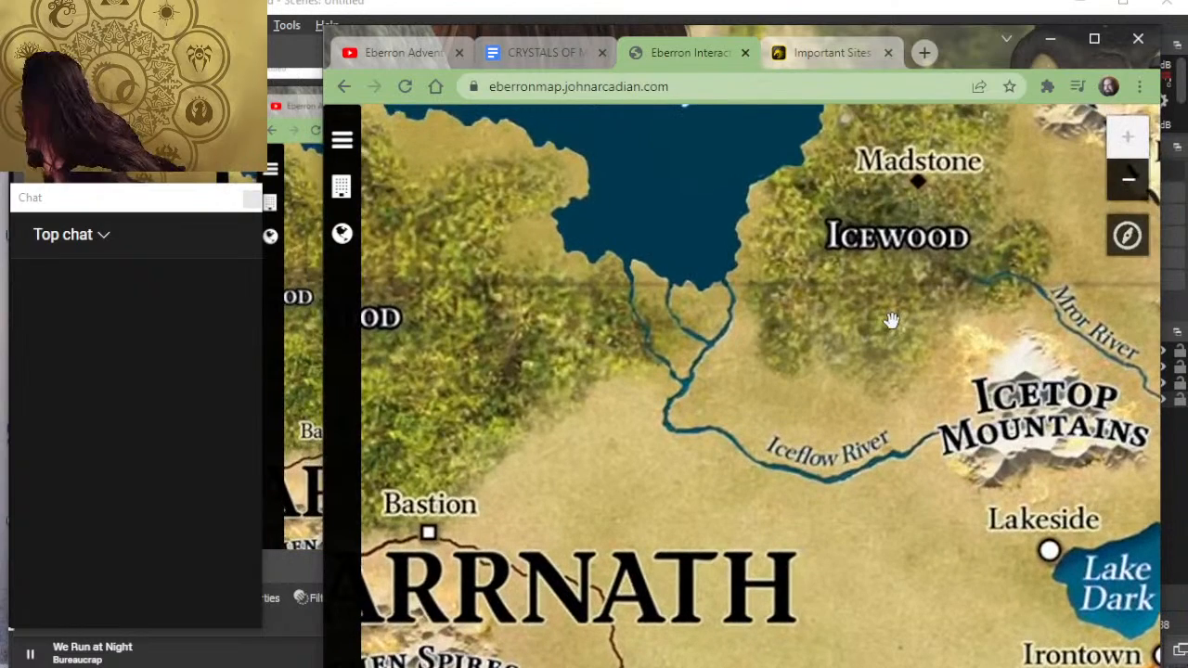
drag(881, 311, 824, 395)
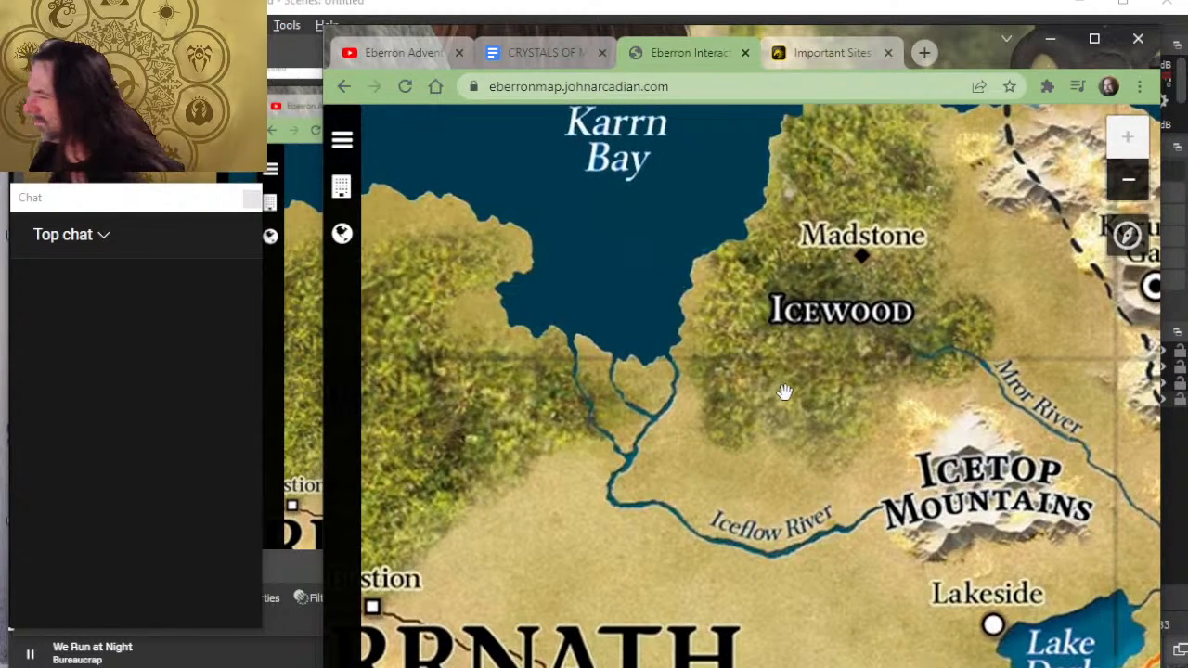
click(1127, 235)
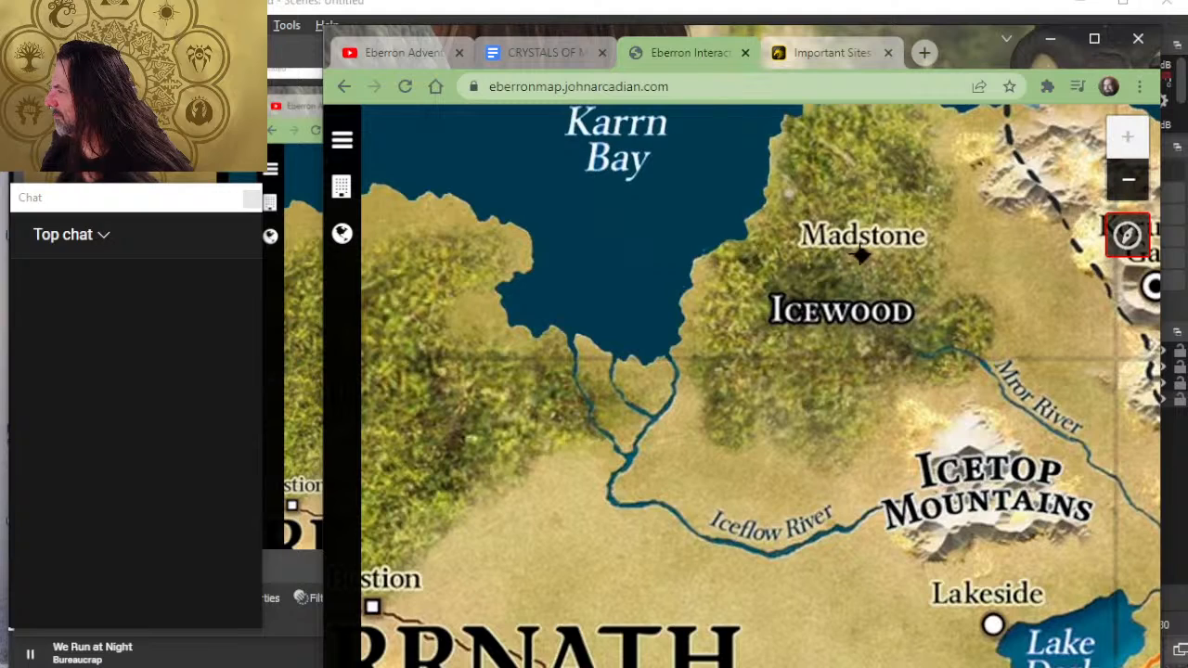
click(861, 256)
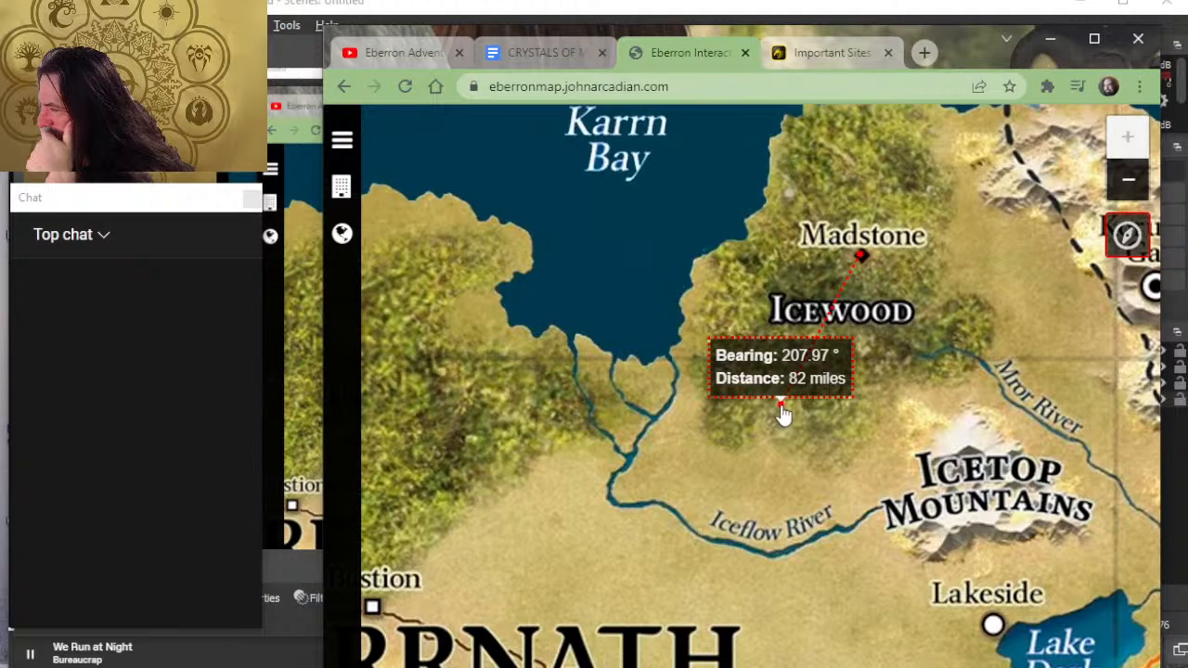
click(1128, 234)
- Examine the Mror River, Icetop Mountains and Iceflow River, and the land between Karrn Bay, the Karrnwood and Bastion
drag(969, 361, 650, 341)
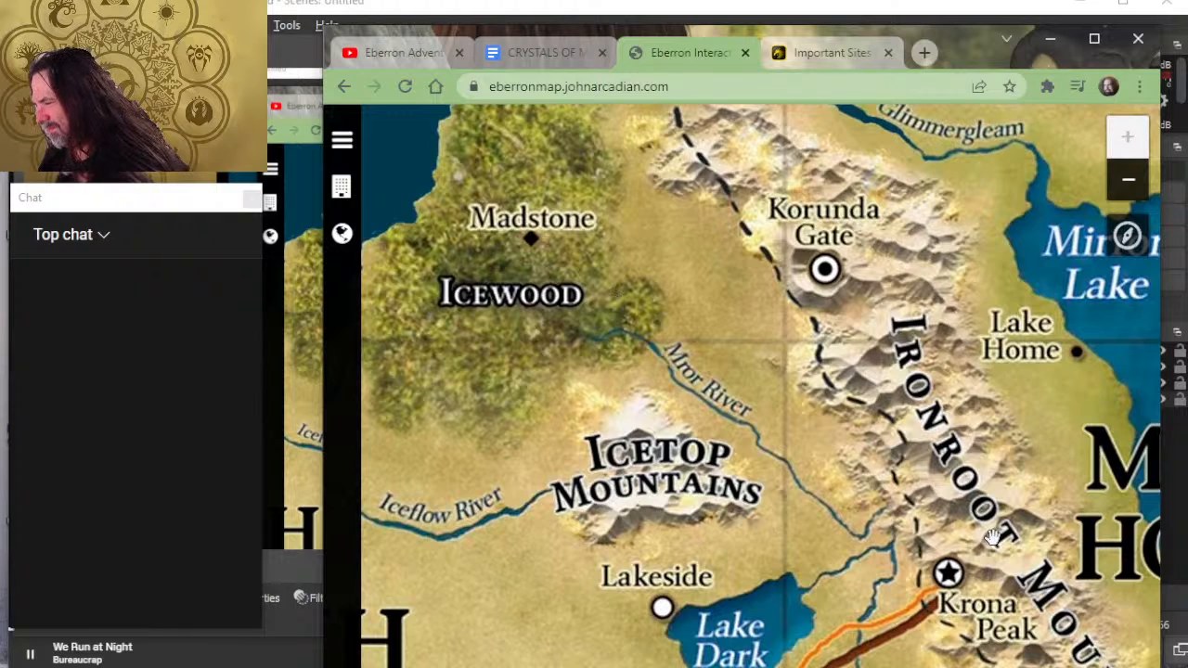
drag(954, 509, 1028, 473)
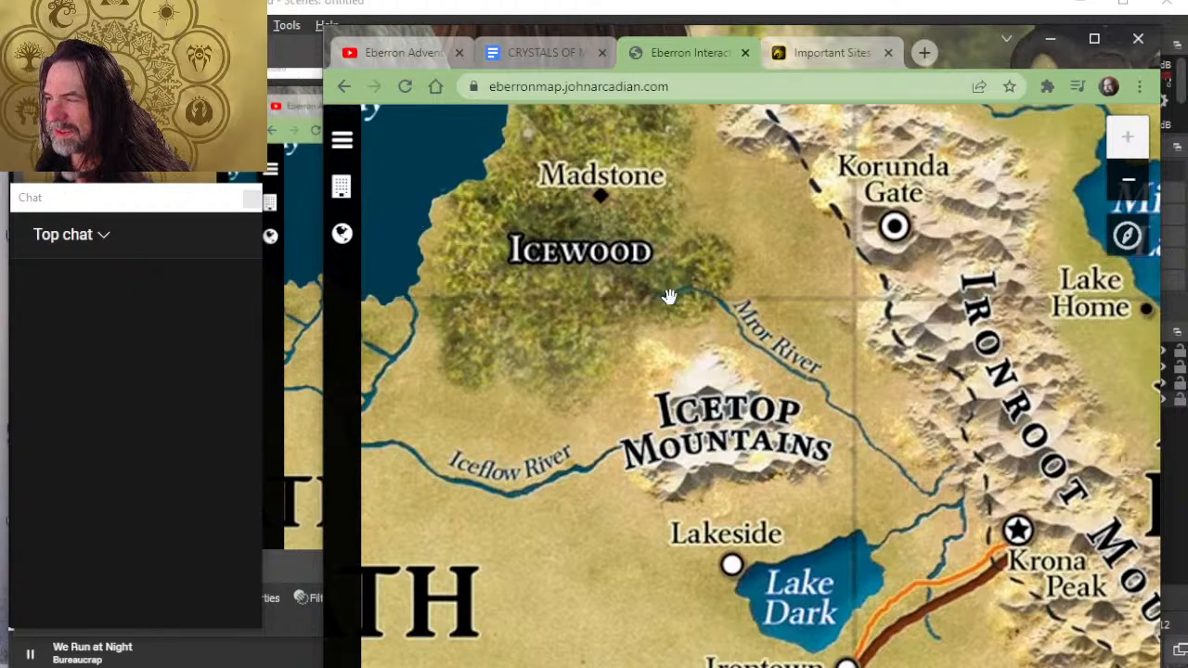
drag(714, 334, 874, 304)
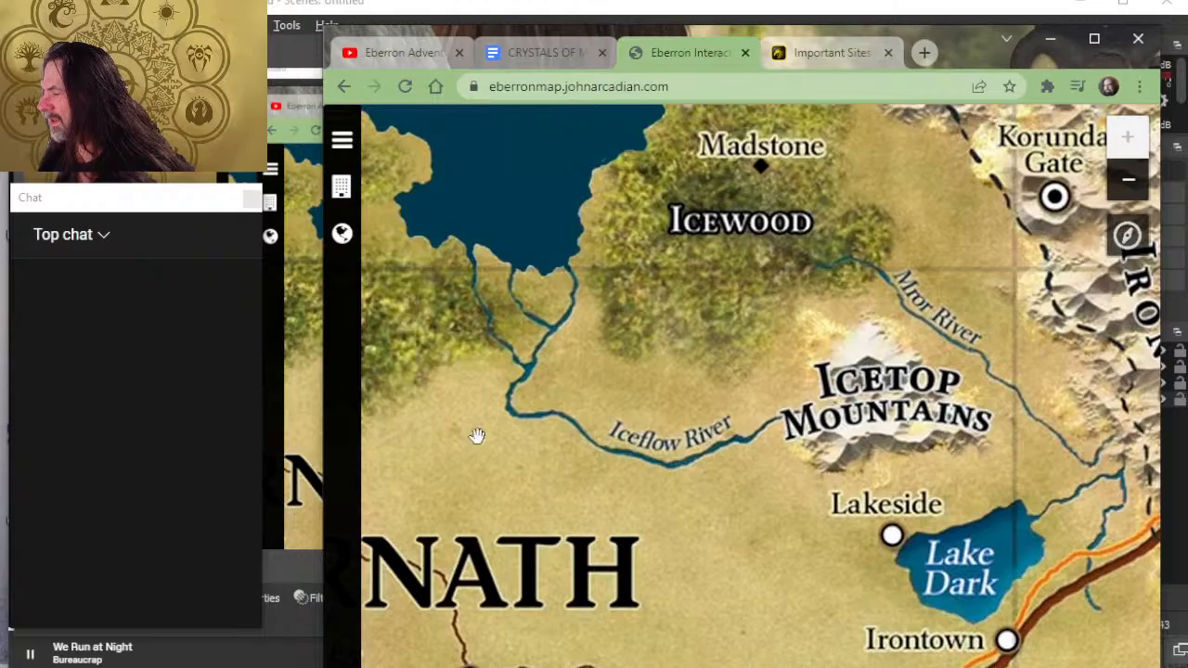
drag(476, 435, 700, 477)
drag(724, 256, 928, 351)
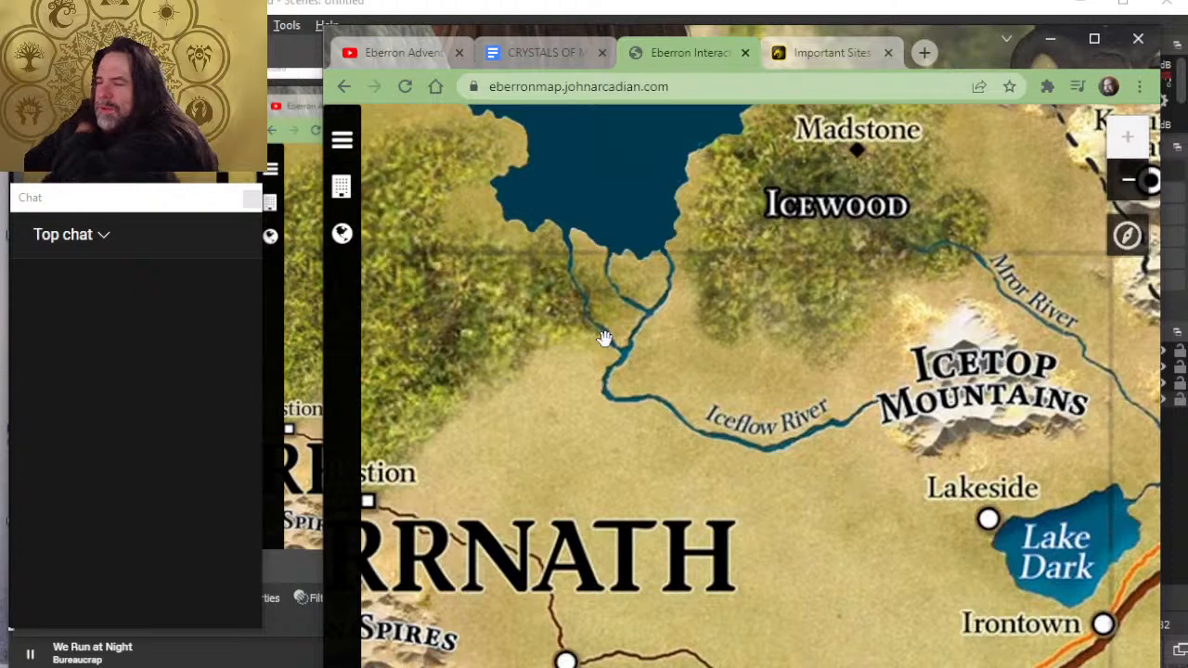
scroll(856, 239, down, 1)
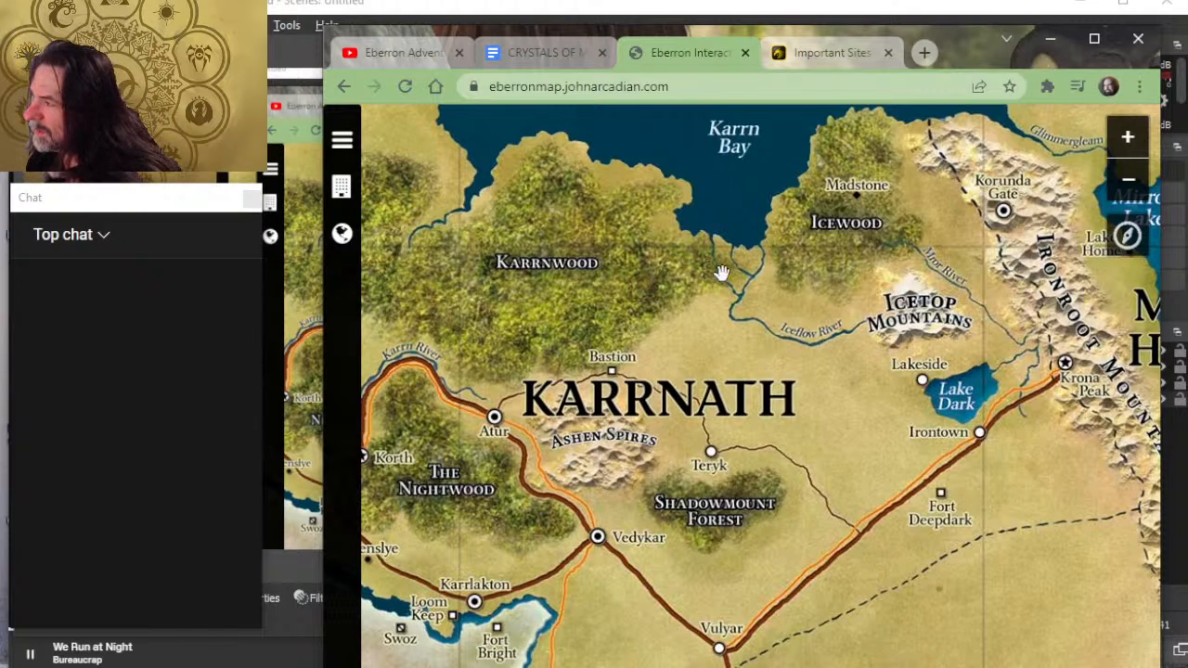
scroll(867, 256, up, 1)
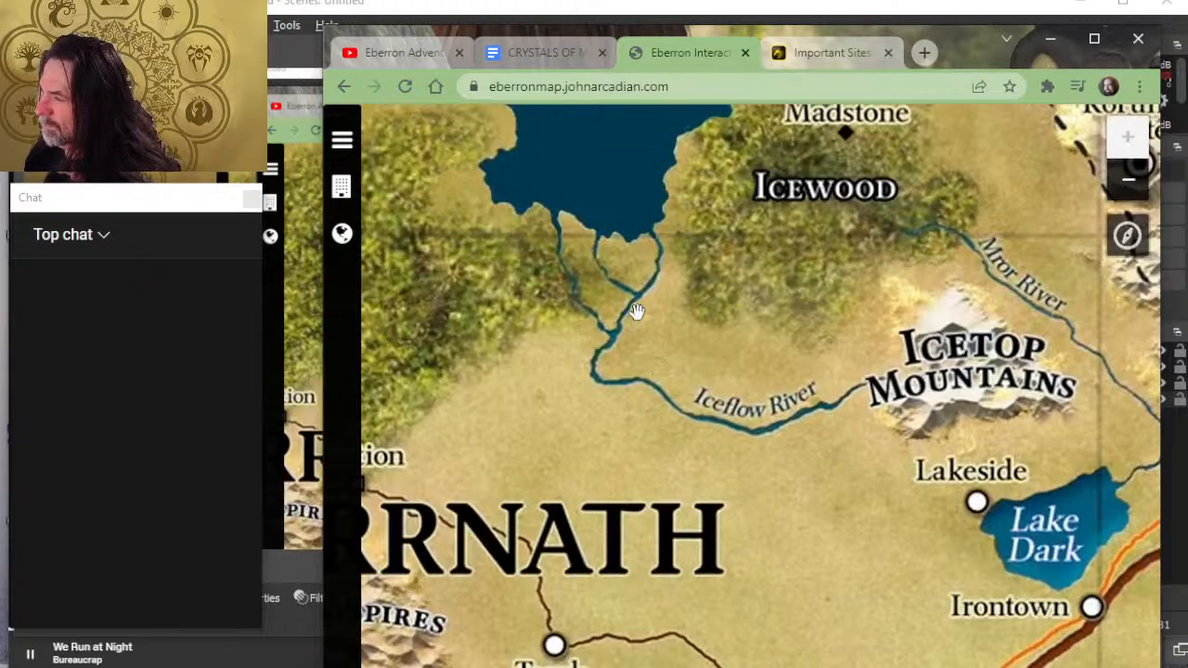
drag(636, 312, 815, 289)
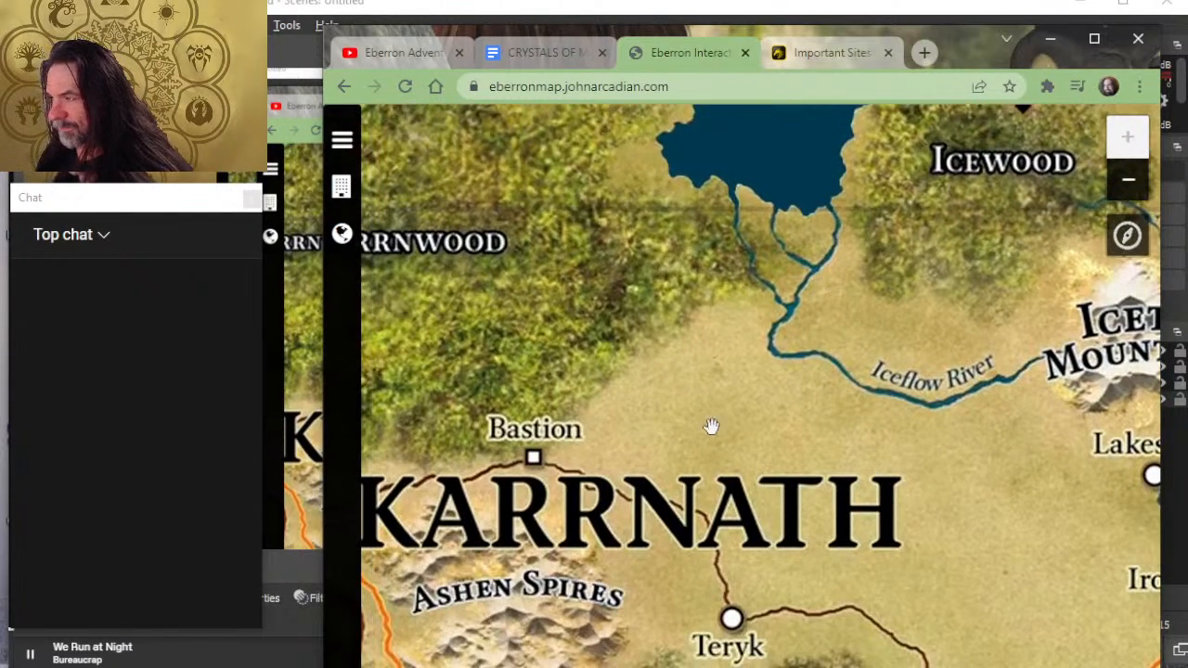
drag(711, 424, 835, 424)
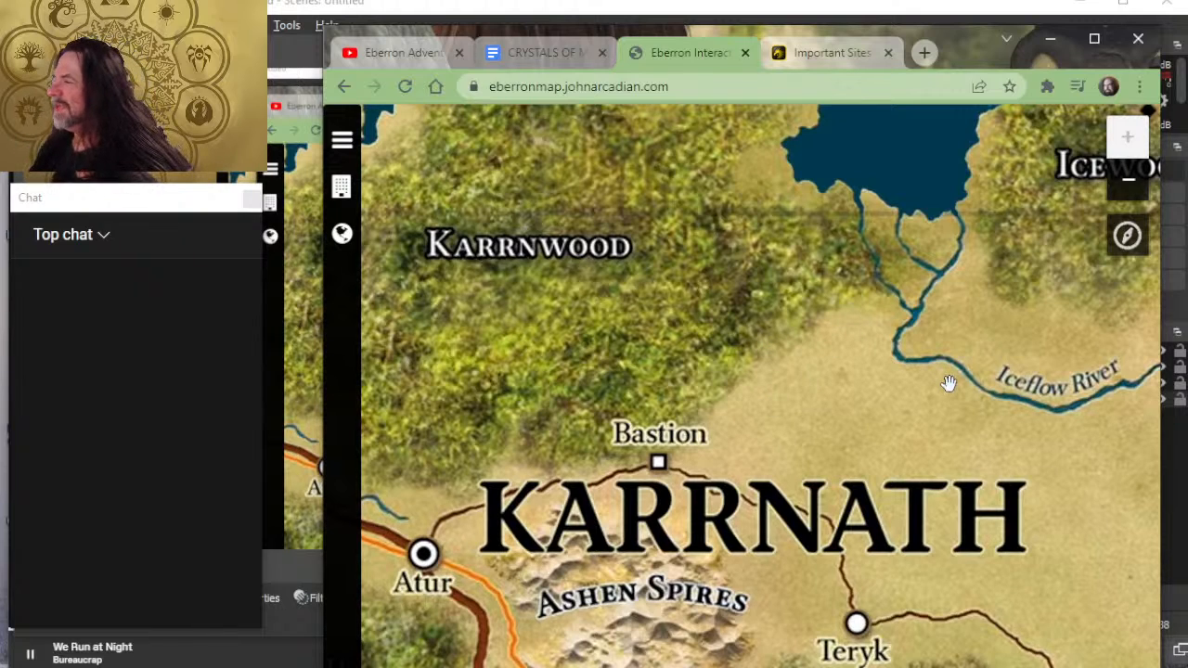
- Switch to OBS and move the Window Capture source to the top of the source order
key(alt+Tab)
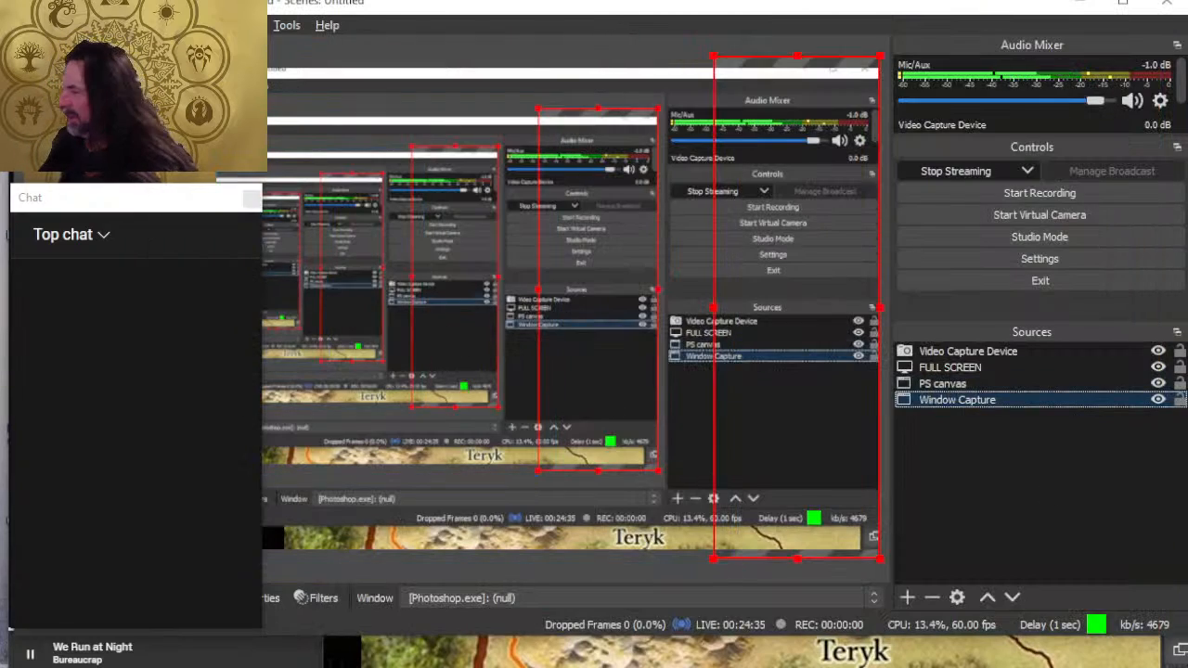
click(949, 367)
click(942, 384)
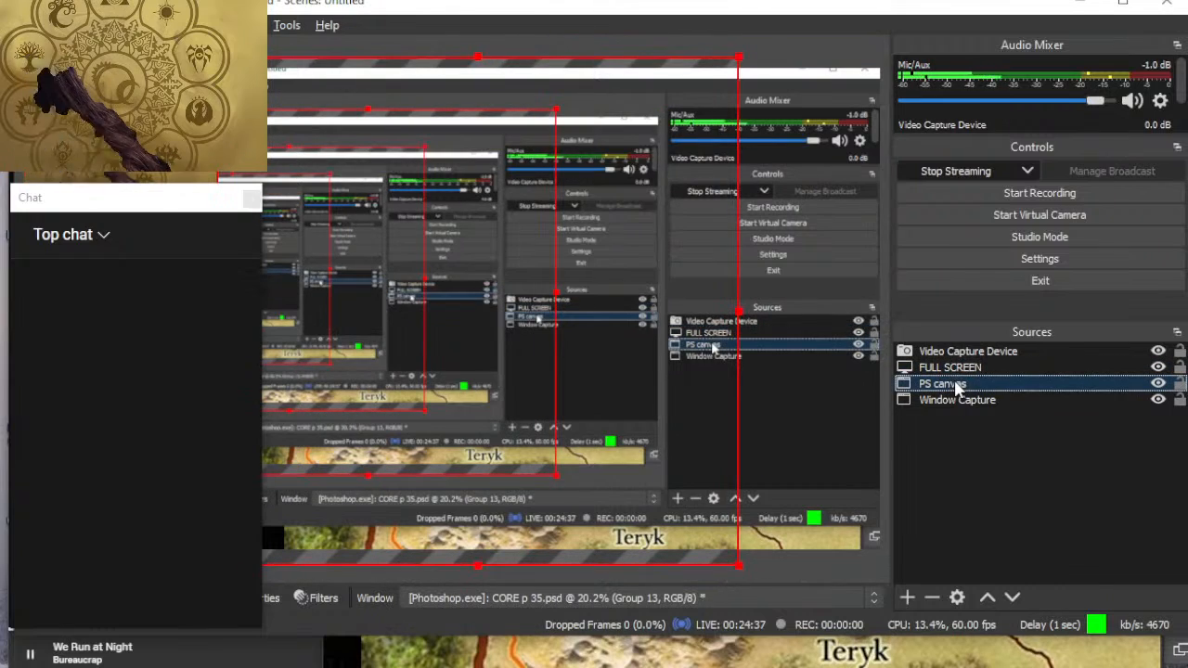
ctrl+click(956, 400)
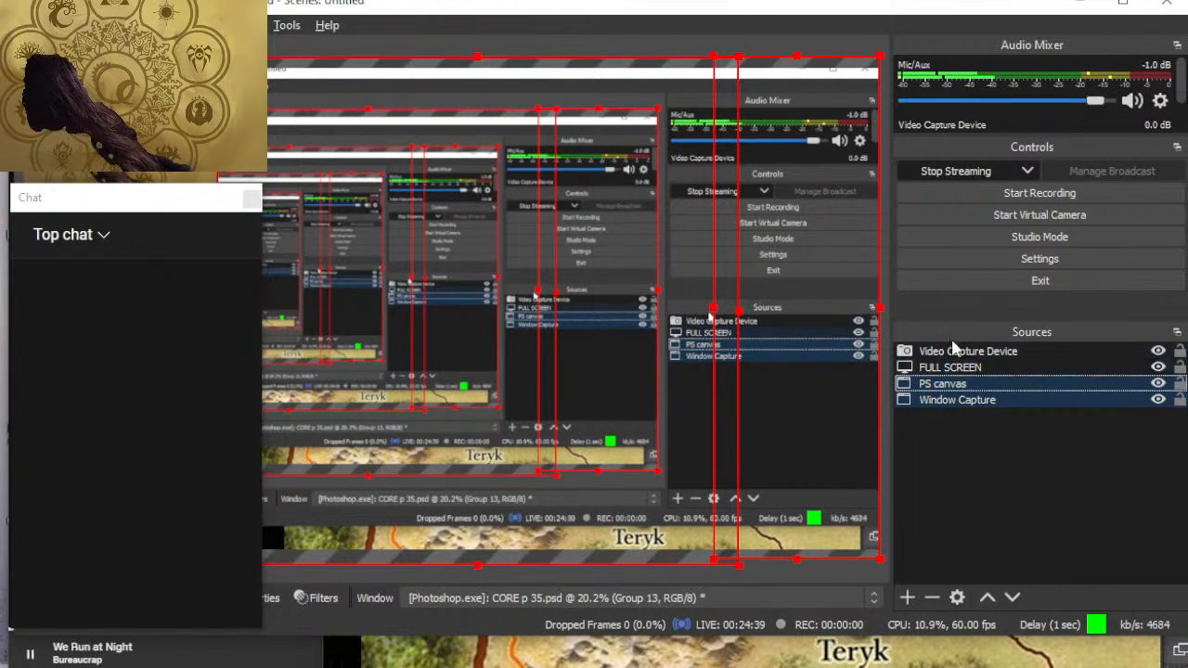
right_click(999, 377)
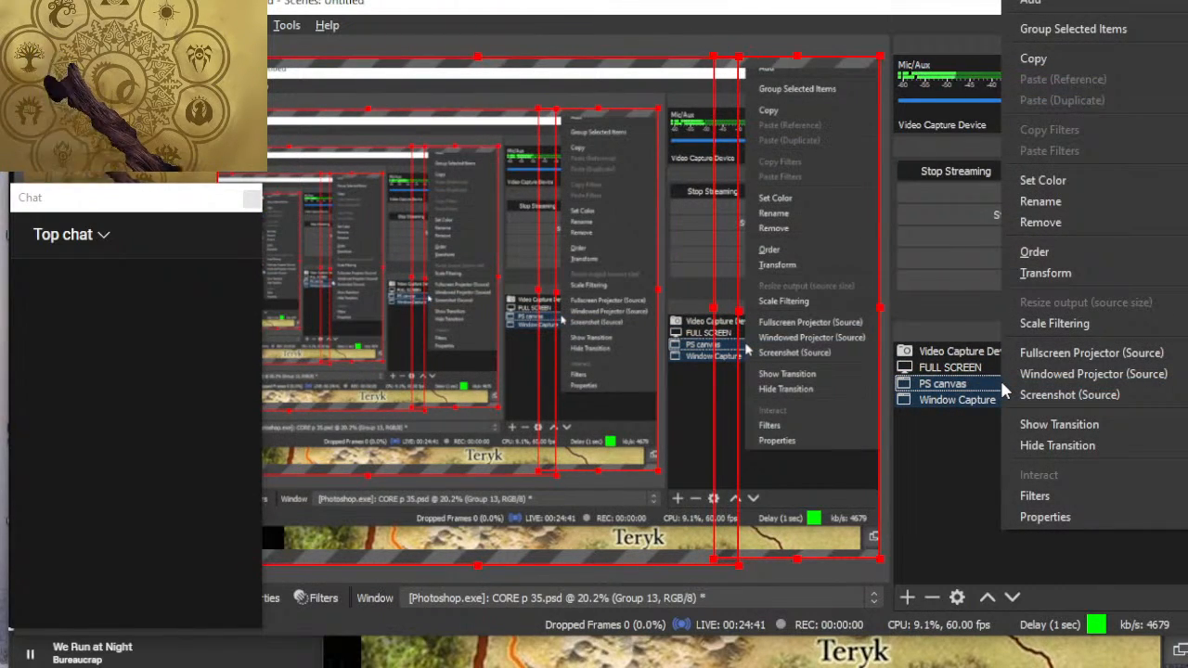
click(981, 401)
right_click(984, 406)
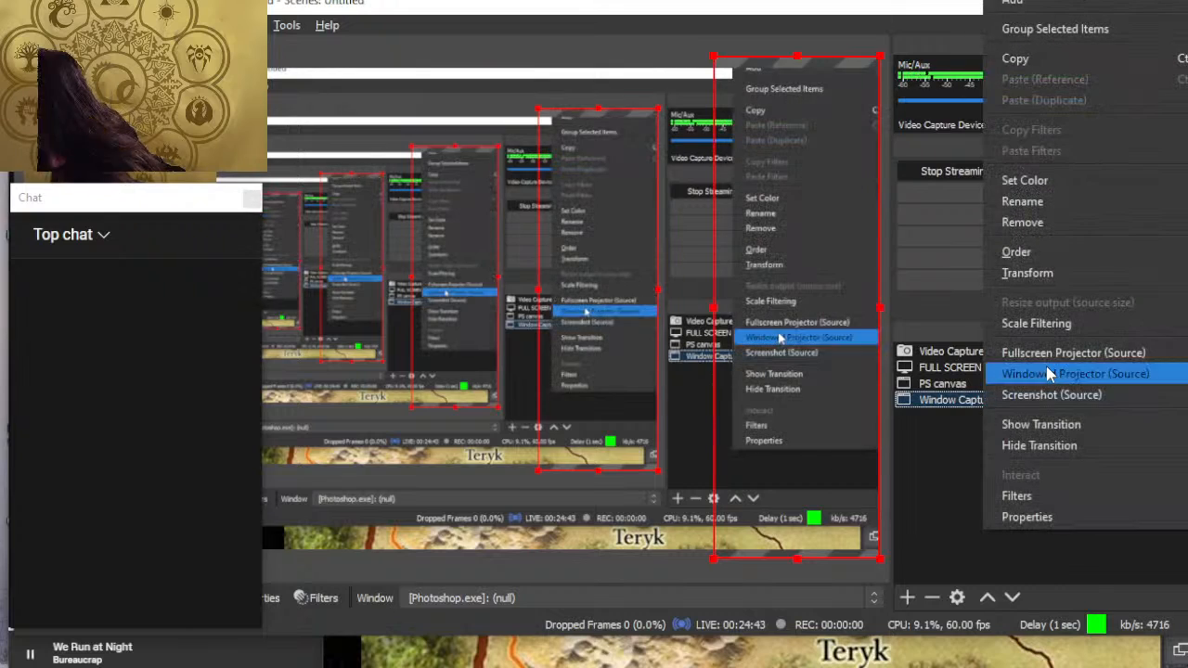
mouse_move(1037, 252)
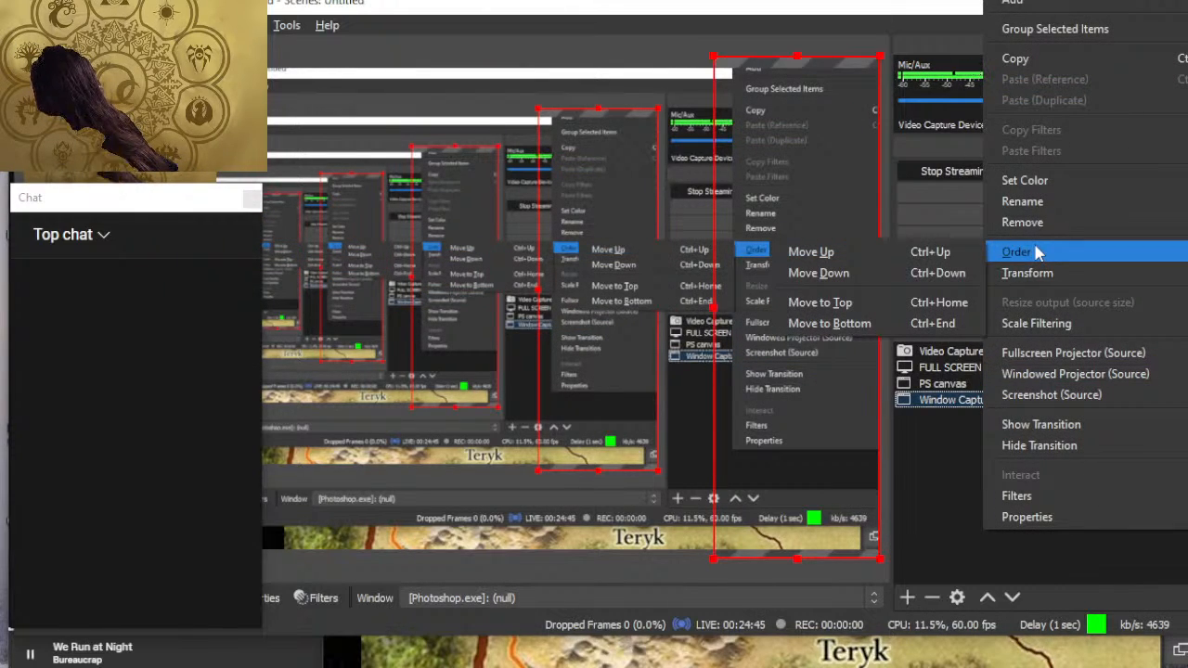
click(942, 304)
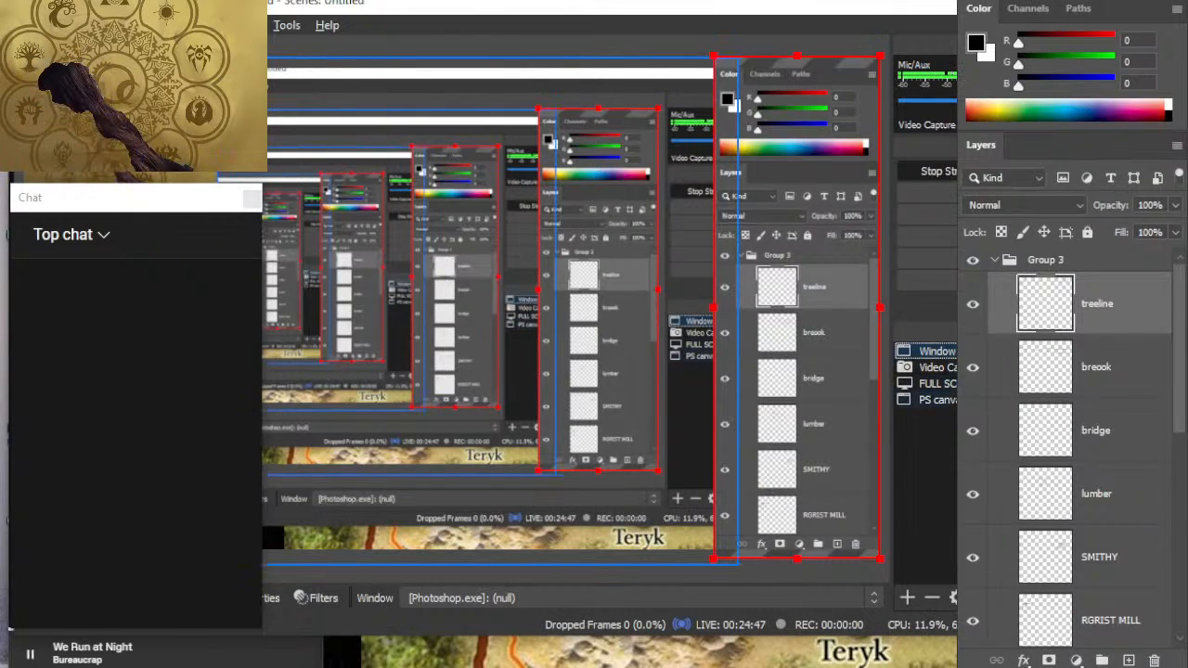
- Move the PS canvas source to the top of the order and narrow it to end where the Photoshop panel capture begins
click(970, 399)
right_click(969, 400)
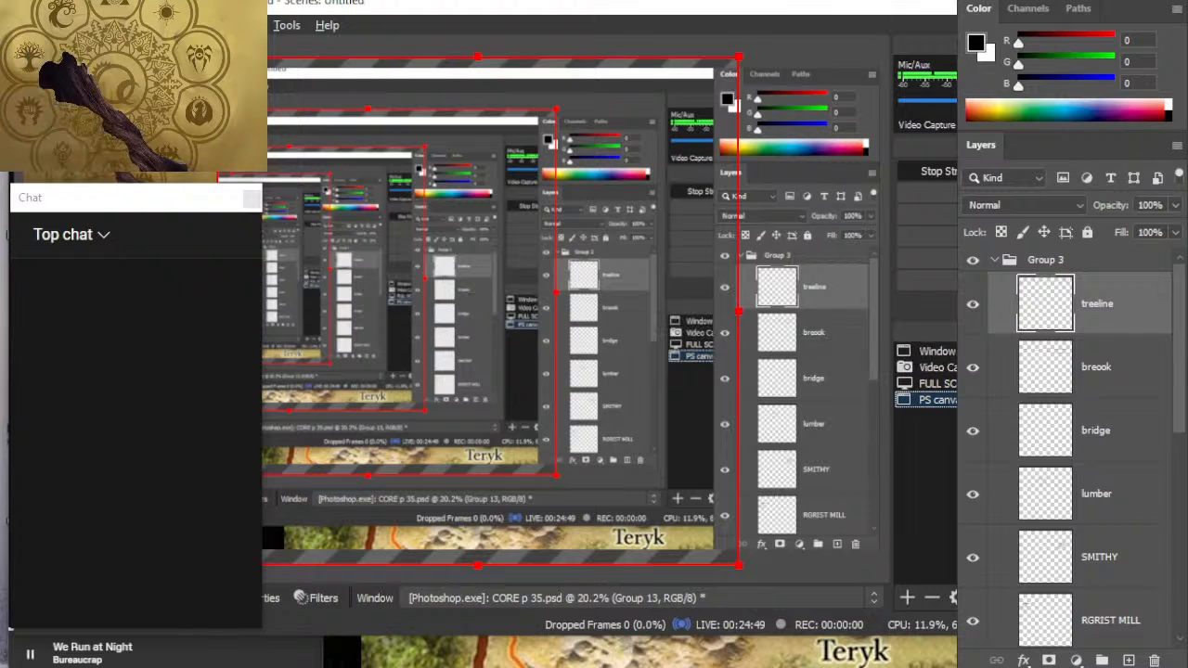
mouse_move(1037, 252)
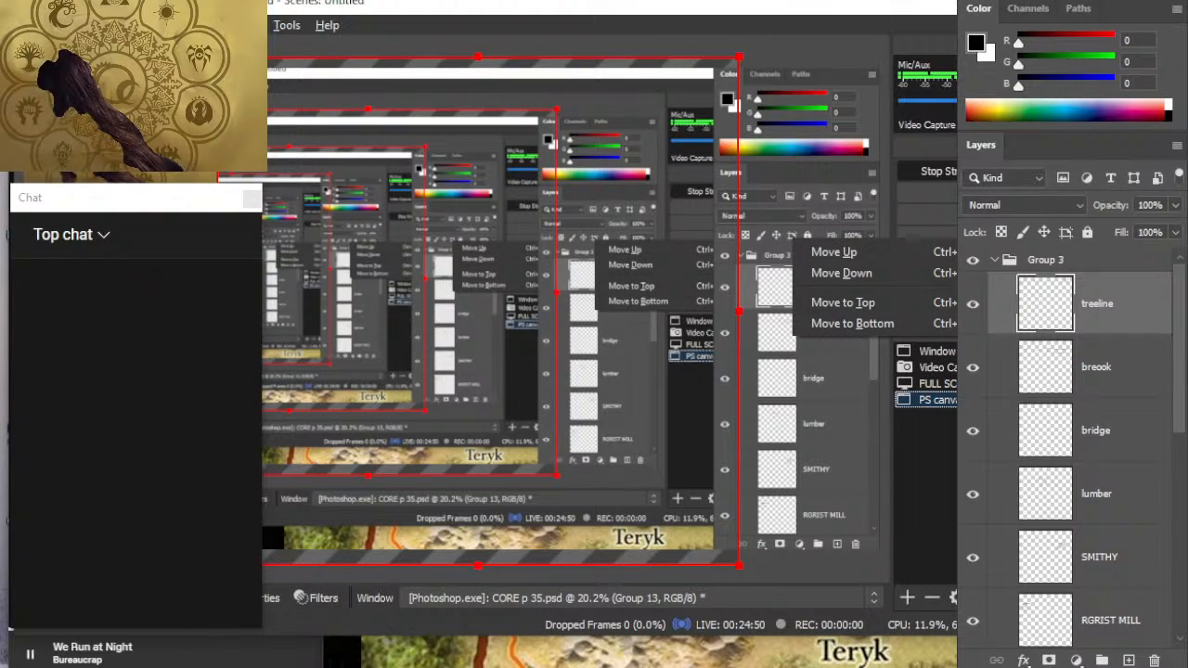
click(941, 304)
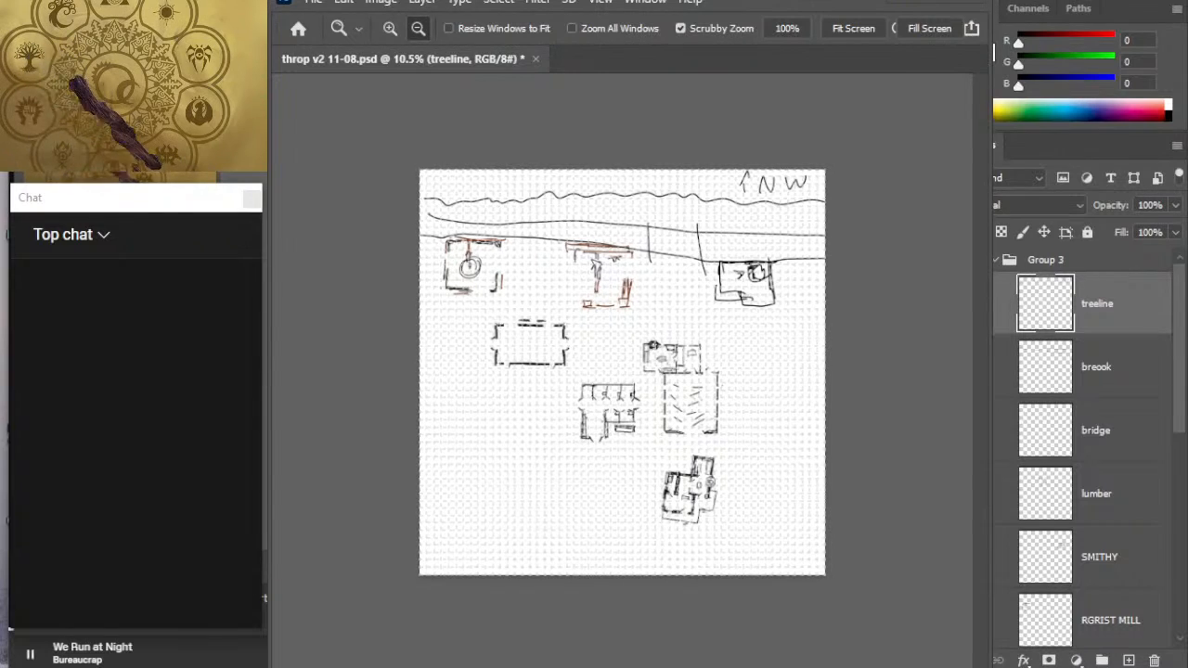
drag(994, 53, 956, 62)
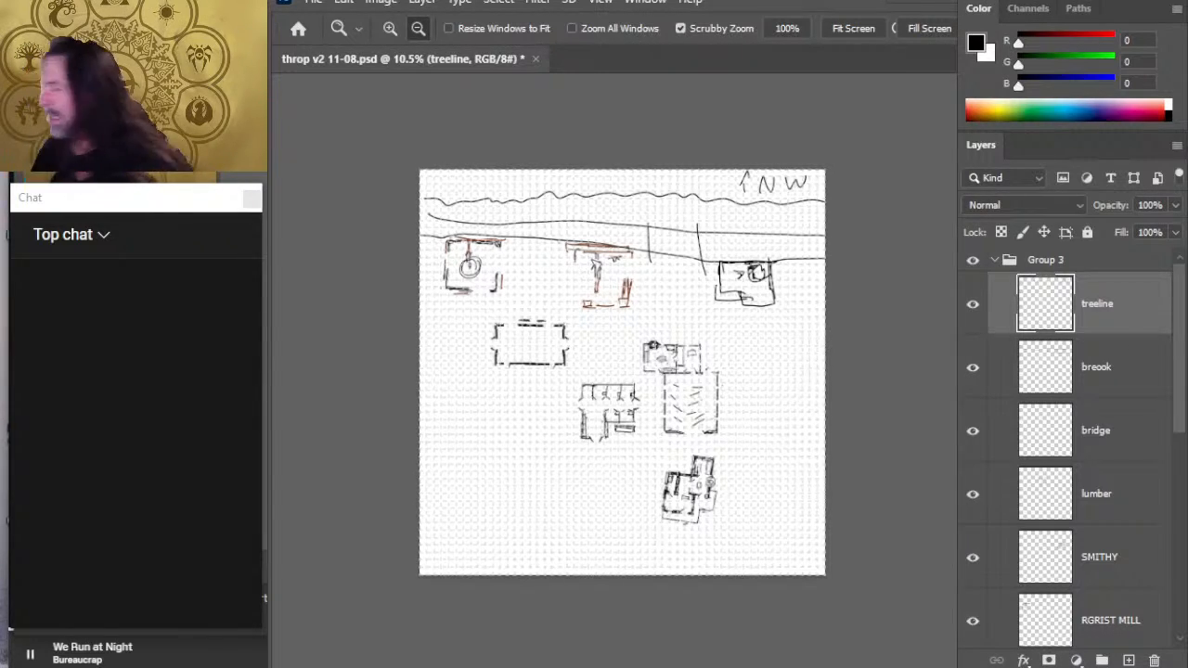
- Switch to Photoshop and free-transform Group 3, rotating it to about -22° and moving it to about X 2369, Y 2442 px
key(alt+Tab)
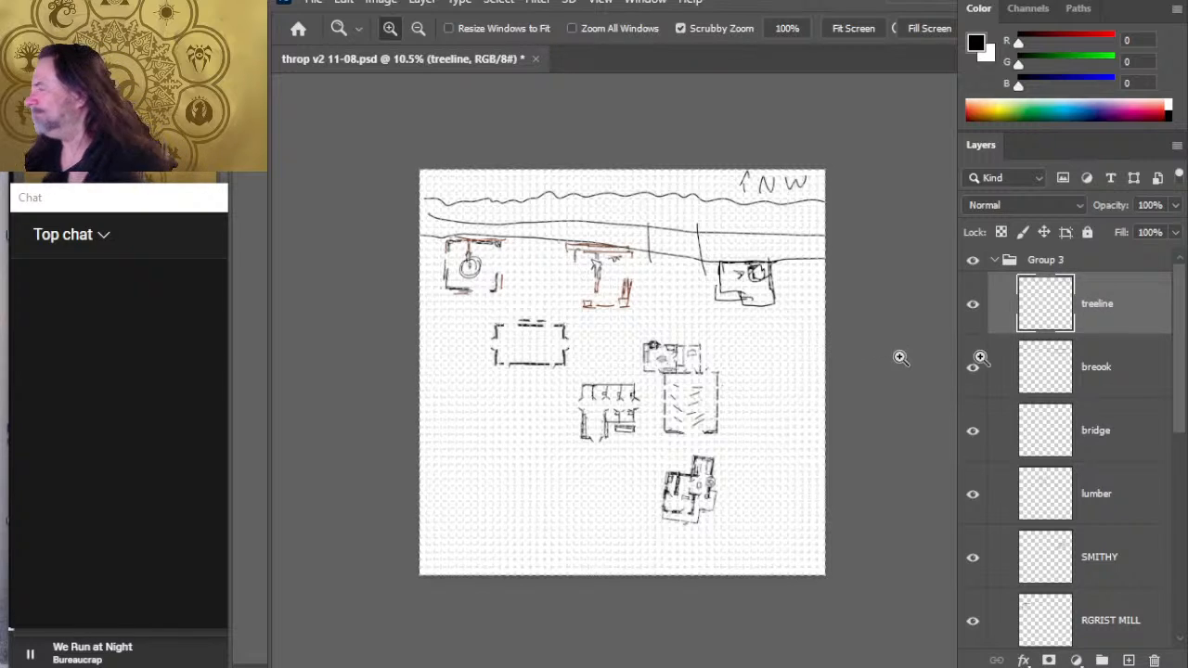
click(1095, 260)
key(l)
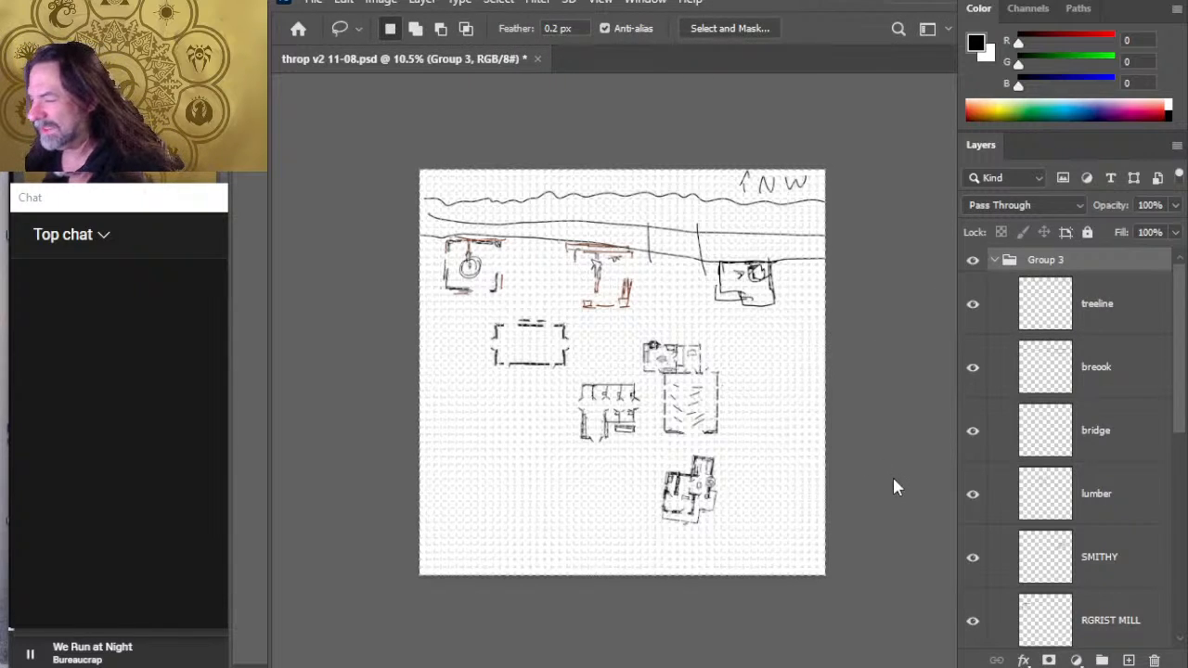
key(ctrl+t)
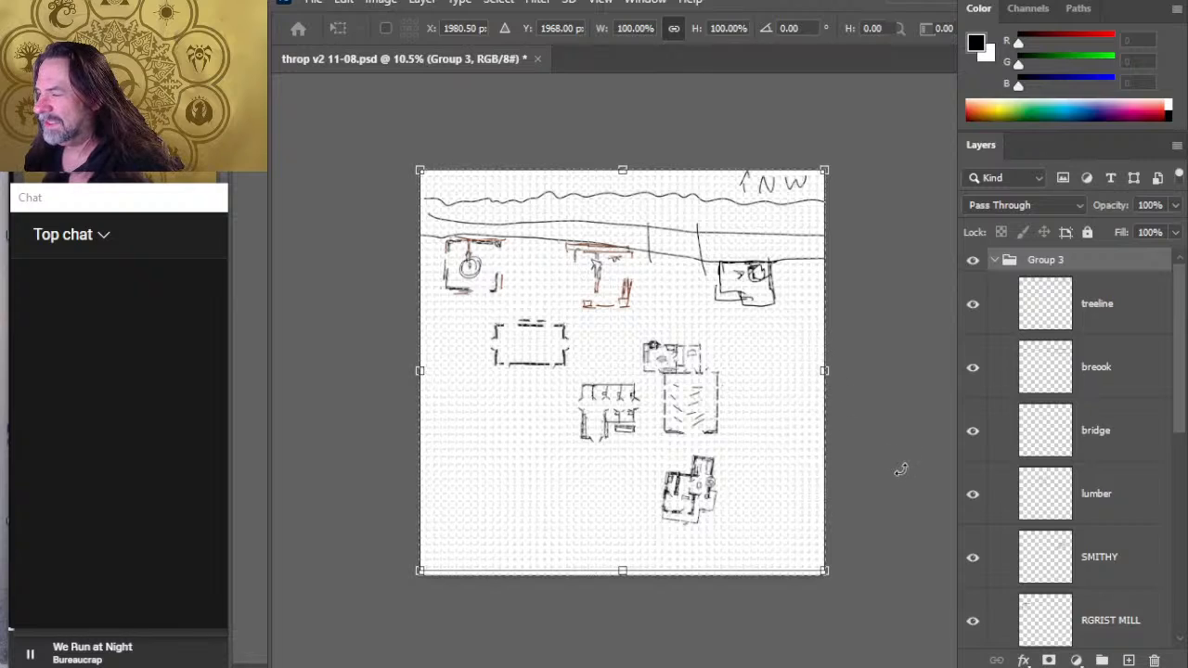
drag(924, 370, 922, 360)
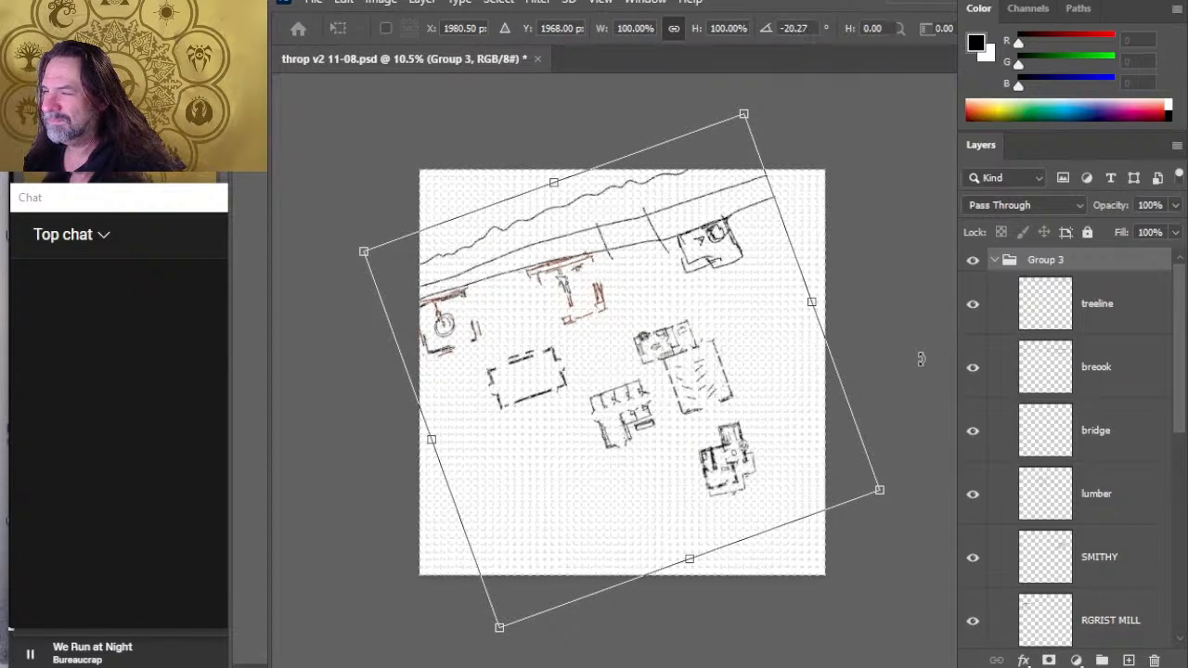
drag(711, 399, 717, 397)
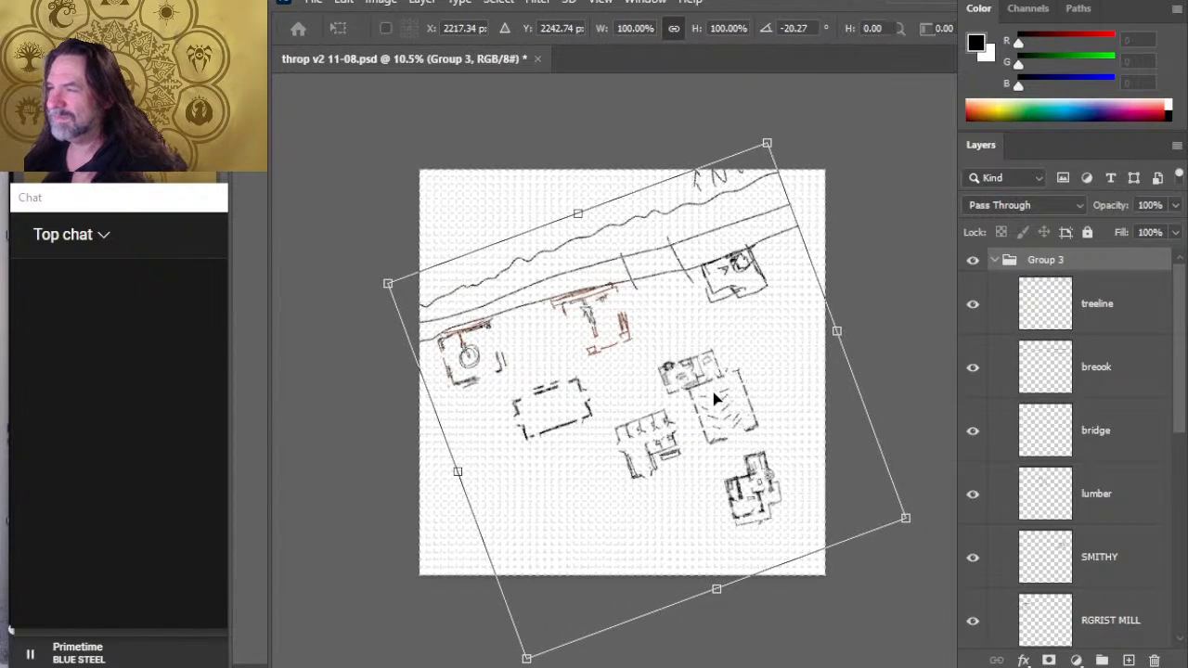
drag(921, 265, 922, 263)
drag(769, 321, 787, 344)
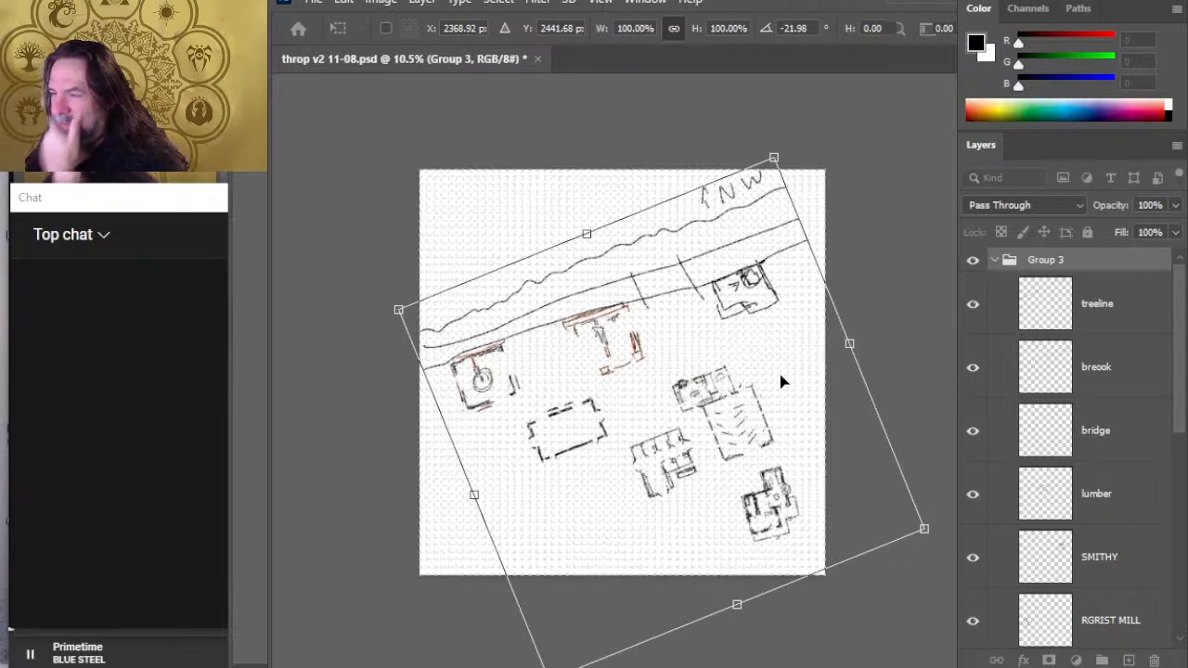
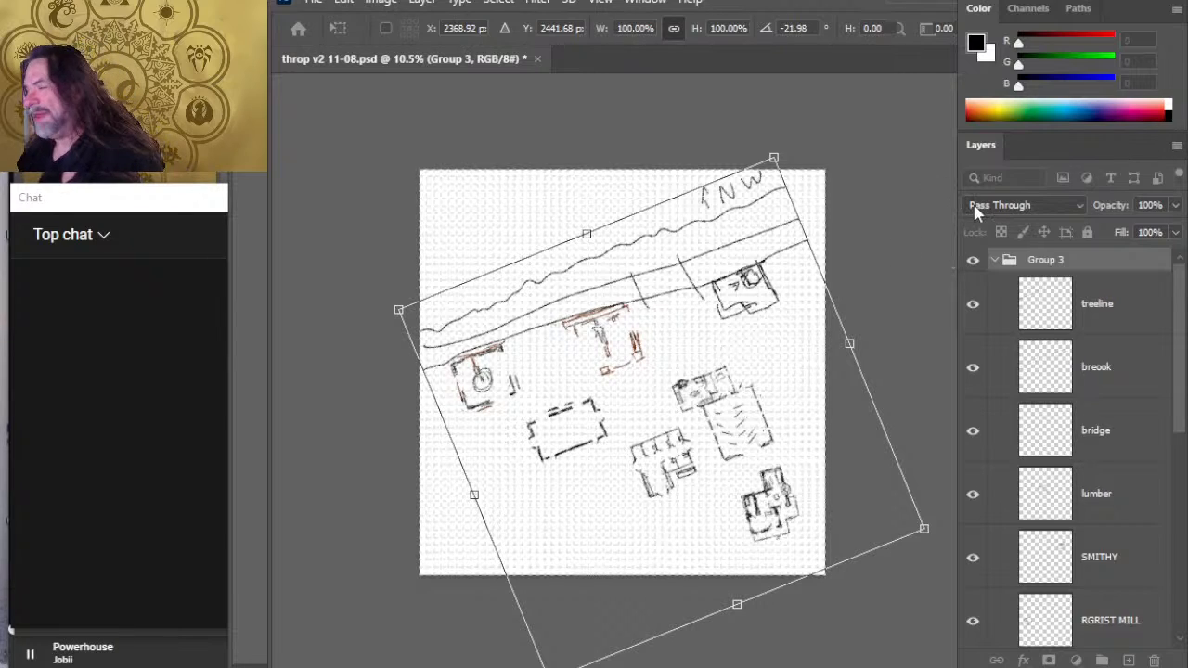
- Cancel the Group 3 rotation and toggle the treeline and breook layers off and on to check what each contains
key(Escape)
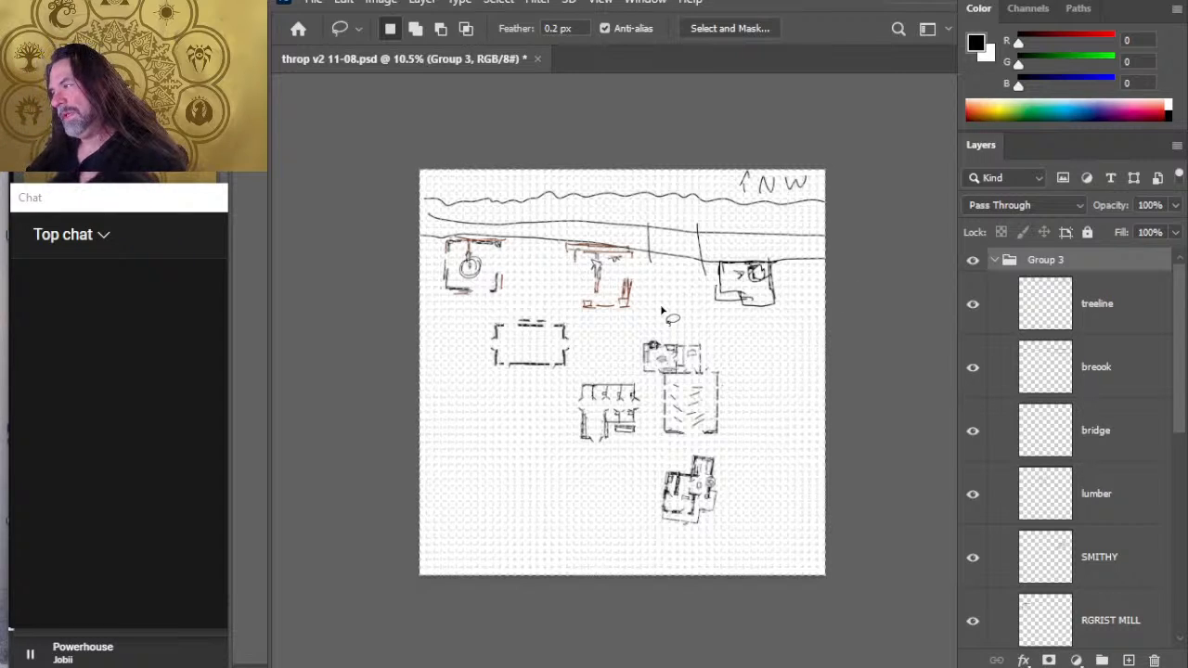
click(973, 307)
click(974, 306)
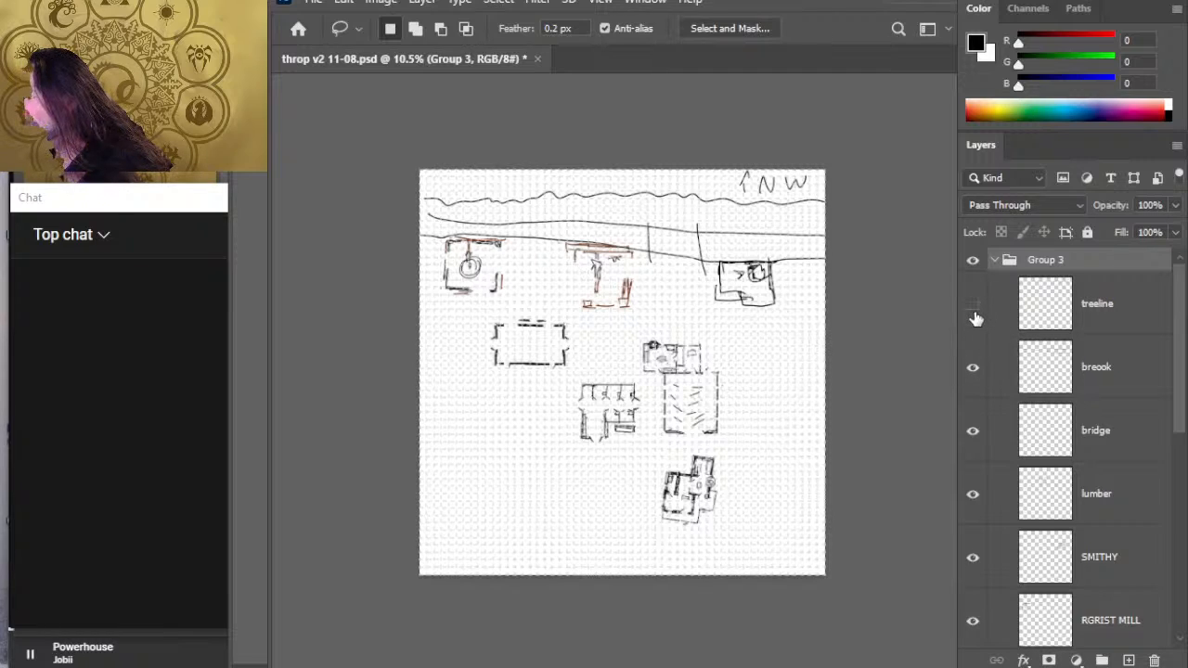
click(974, 316)
click(974, 312)
click(974, 369)
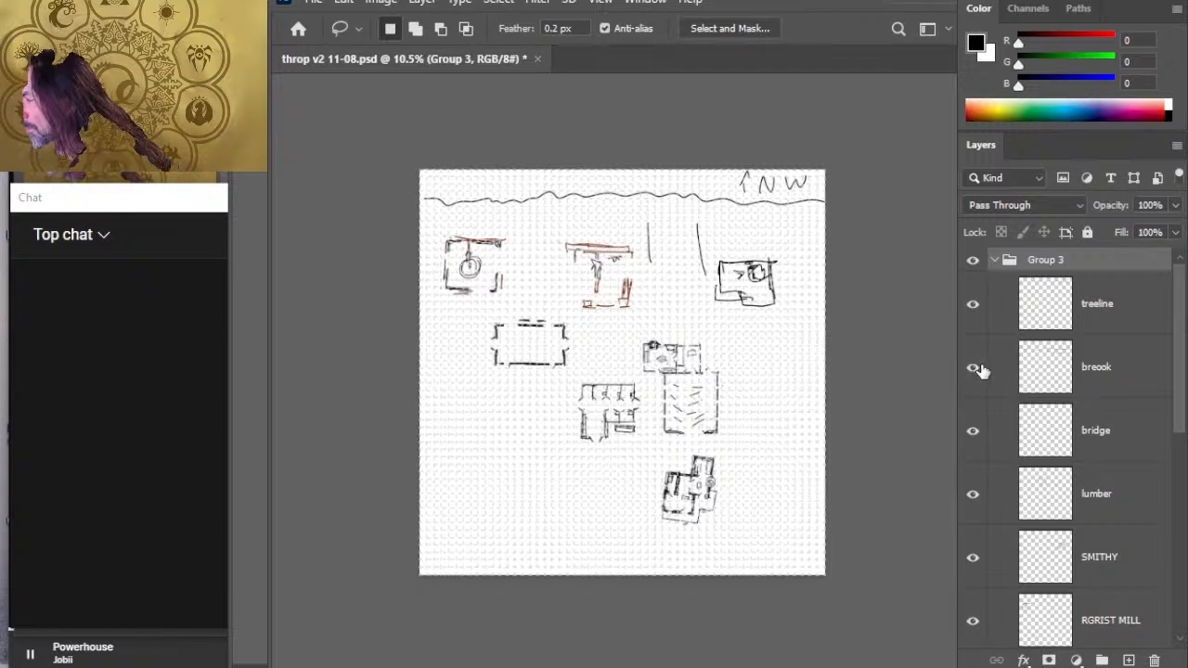
click(974, 369)
- Hide the bridge, lumber, SMITHY, RGRIST MILL and labels layers in Group 3
click(973, 431)
click(981, 501)
click(974, 558)
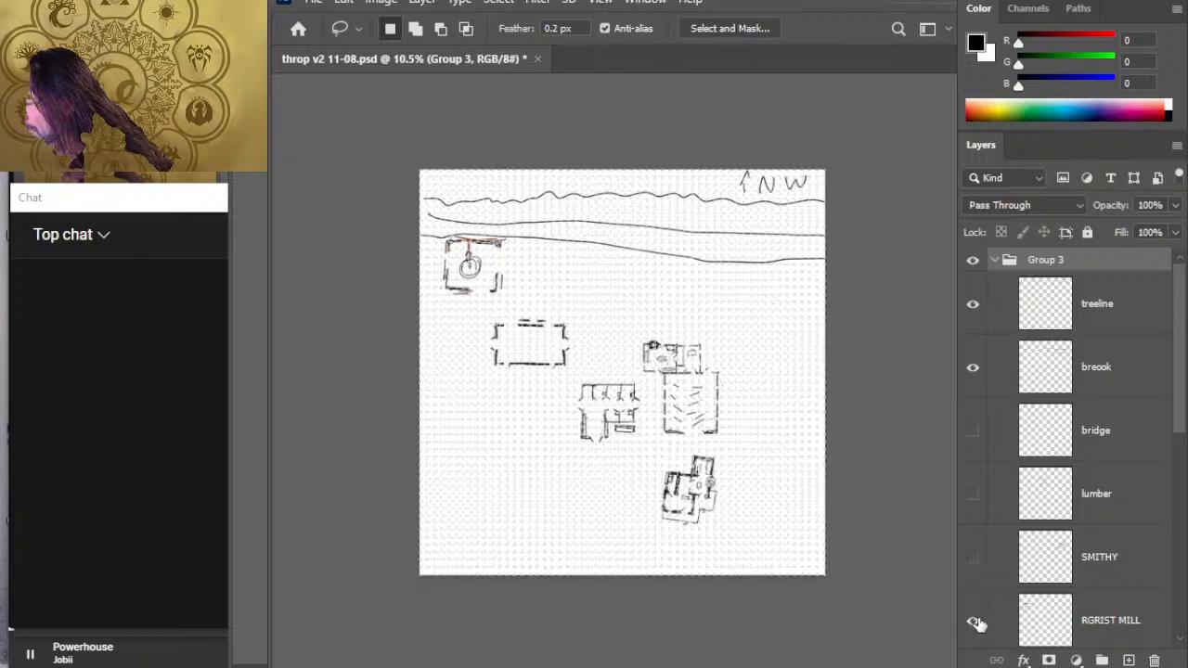
click(974, 620)
scroll(1177, 417, down, 10)
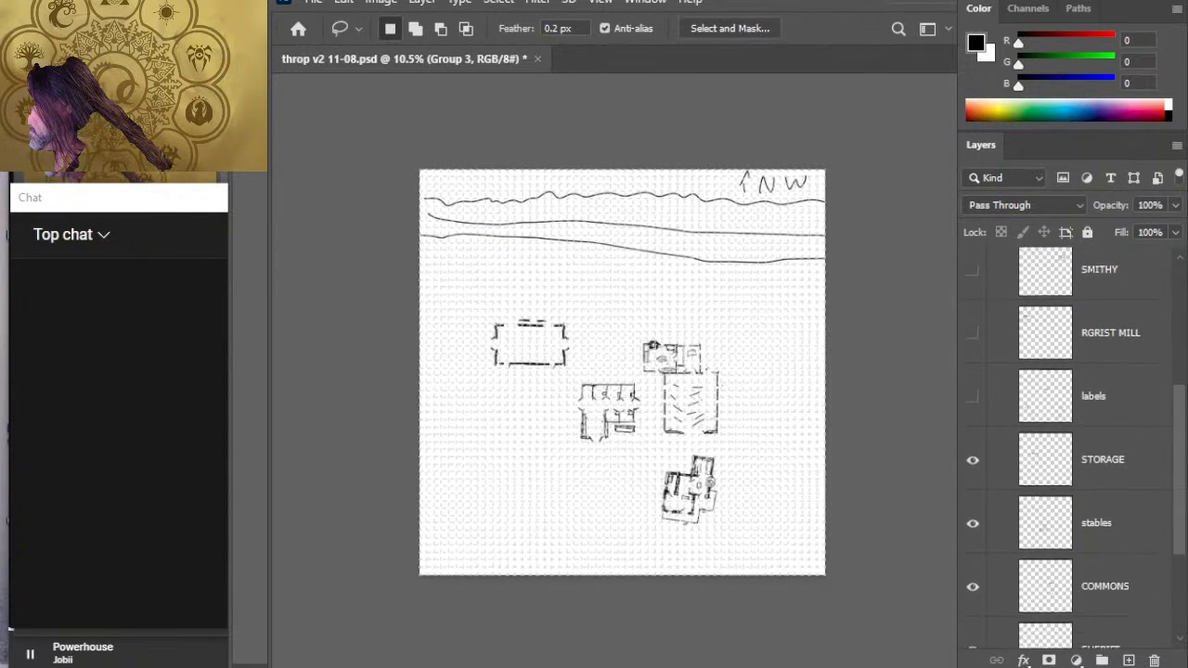
scroll(1178, 428, up, 10)
scroll(1177, 429, up, 1)
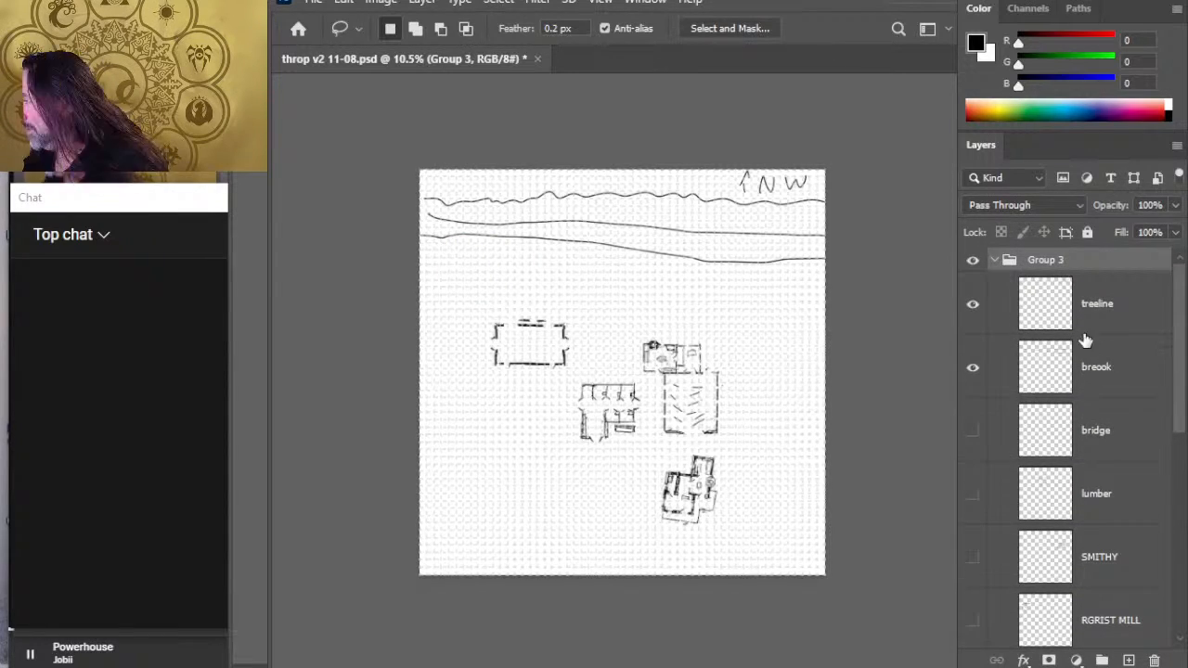
click(1118, 306)
shift+click(1126, 374)
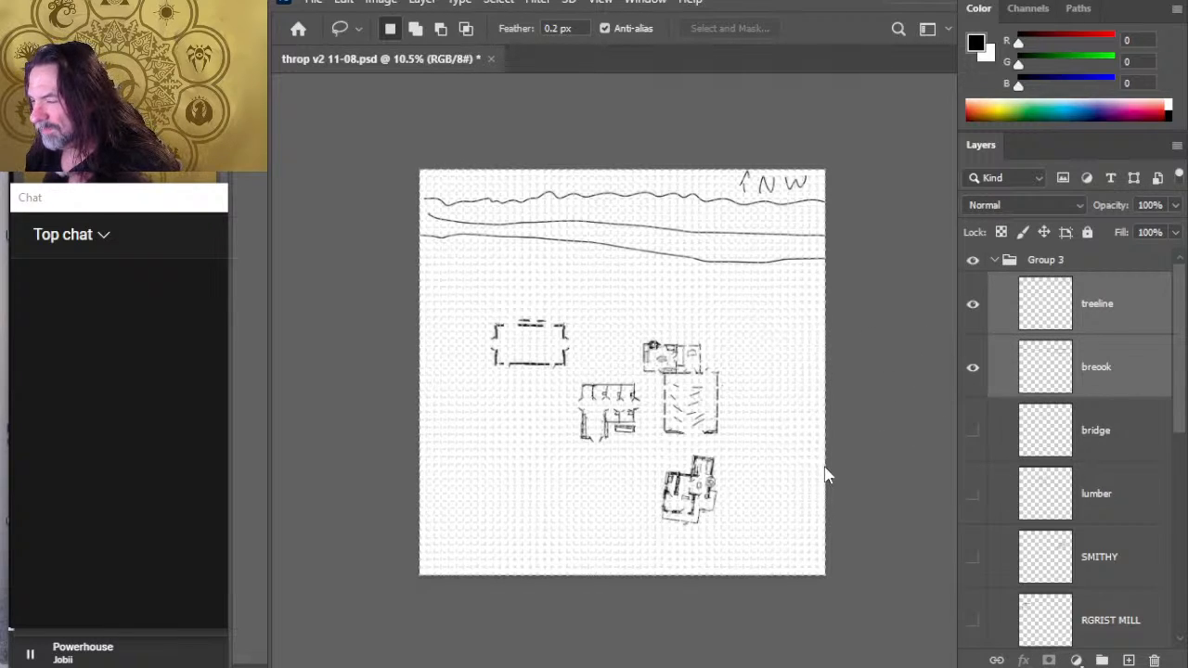
key(ctrl+t)
drag(924, 413, 771, 307)
drag(666, 223, 938, 340)
key(Escape)
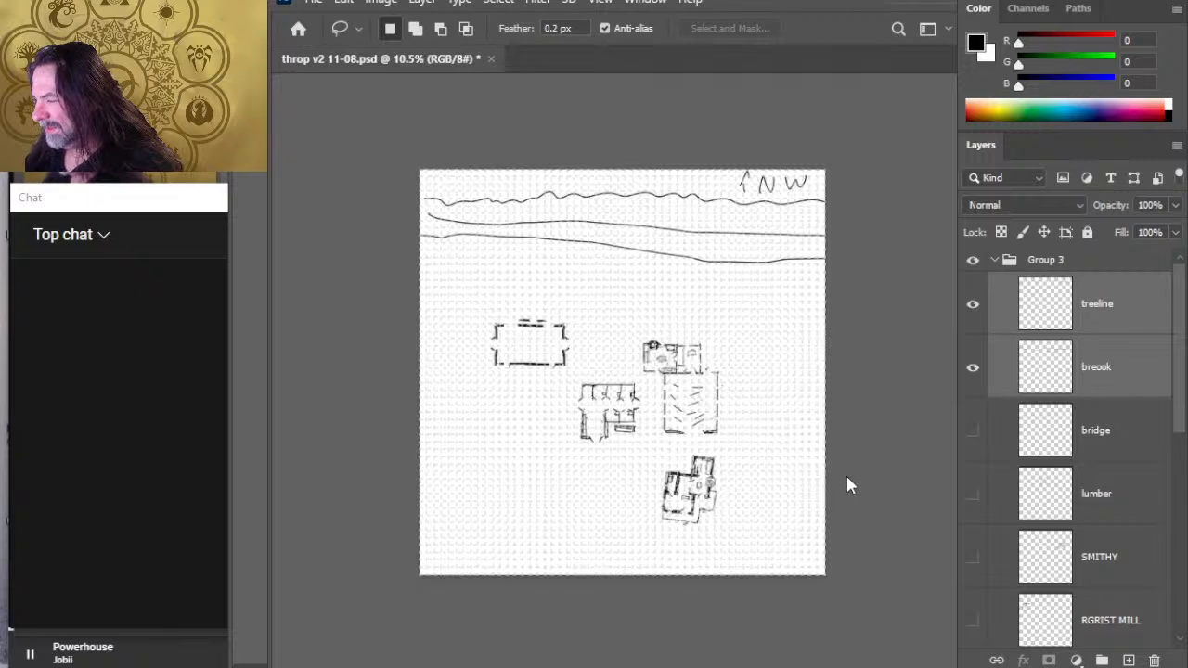
- Try rotating the treeline and breook layers together counterclockwise by a little over 20° and shifting them southwest on the canvas
key(ctrl+t)
drag(526, 333, 585, 395)
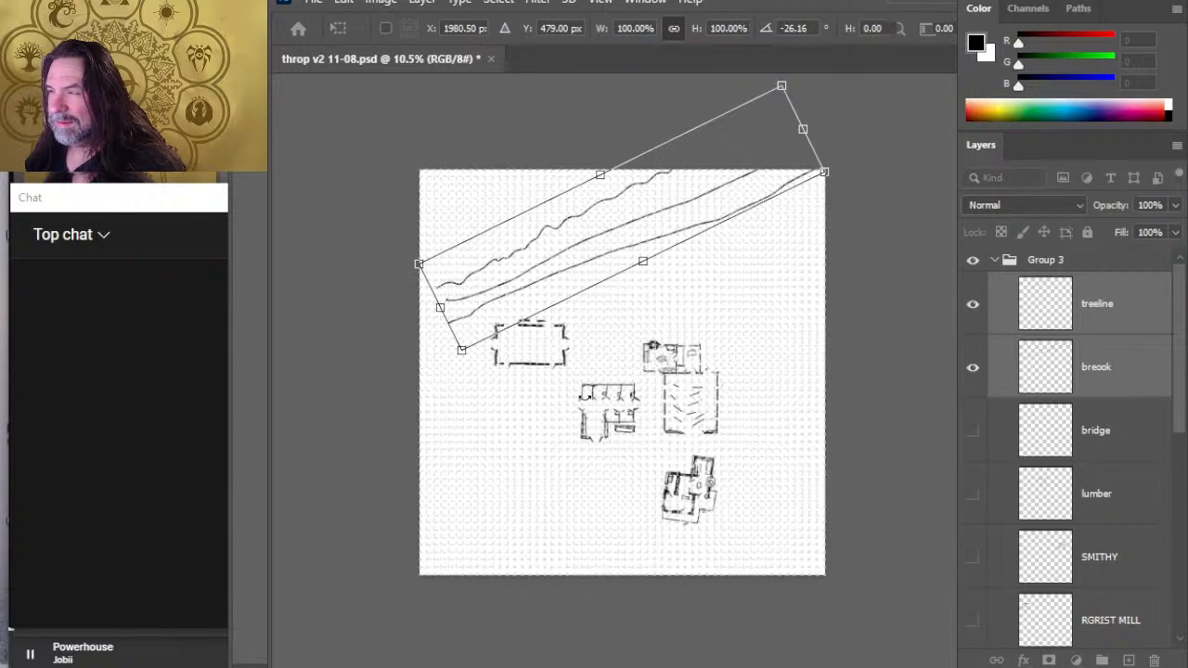
drag(616, 428, 615, 436)
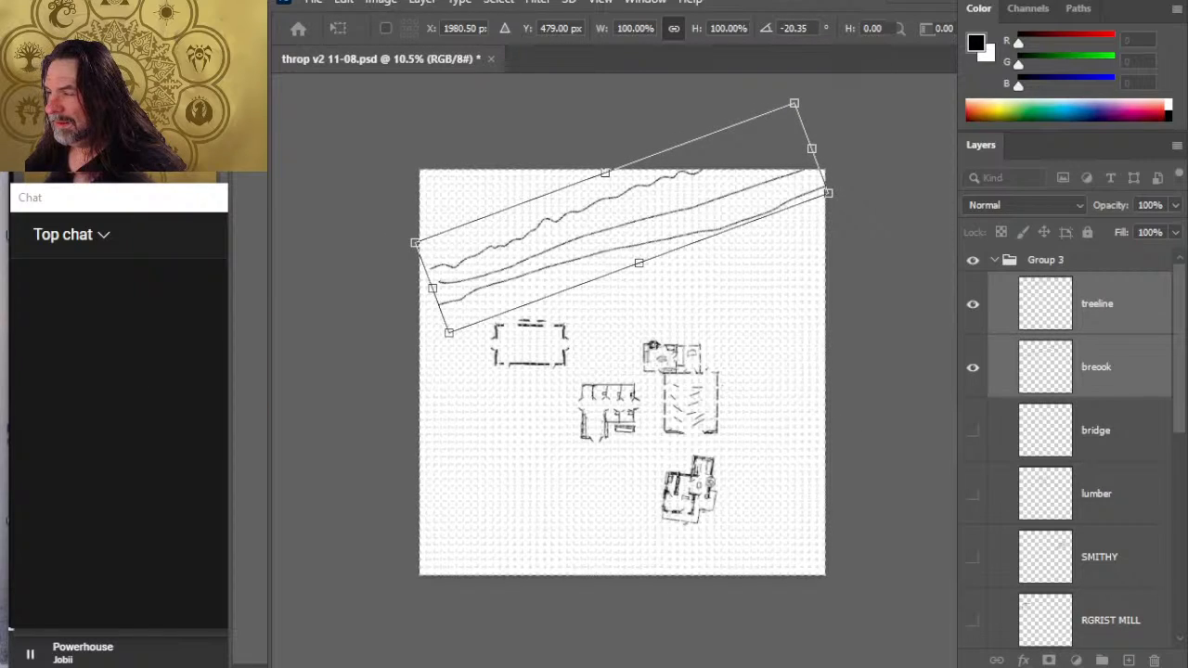
drag(838, 451, 816, 474)
key(Return)
key(v)
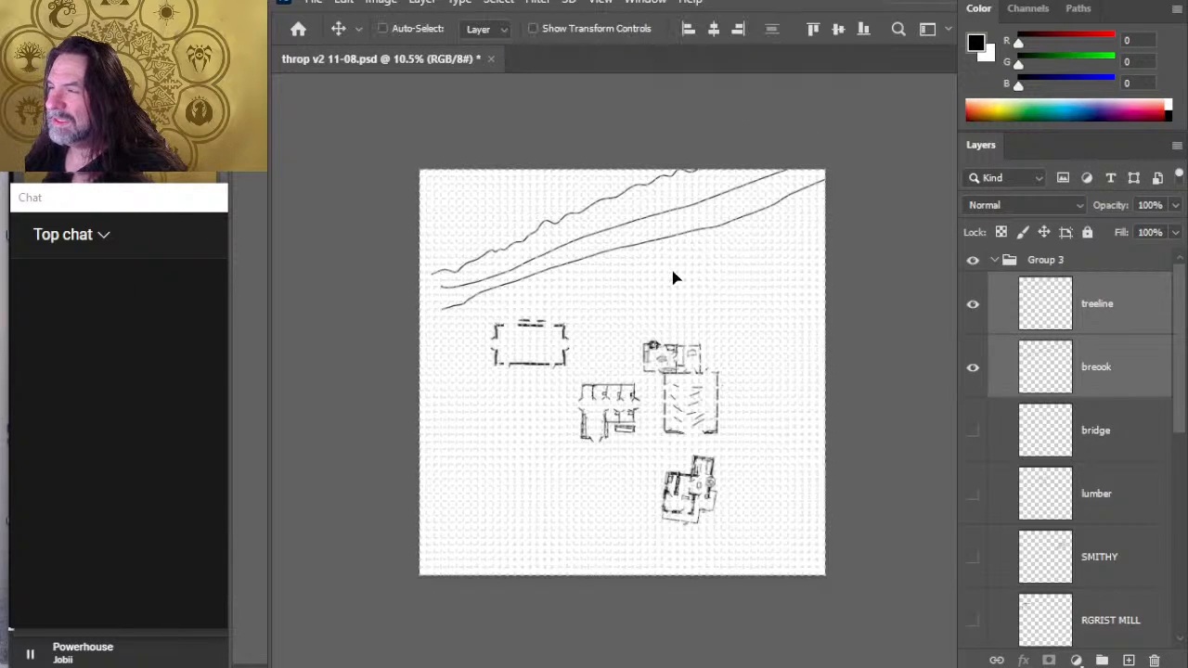
mouse_move(676, 275)
mouse_down()
mouse_move(662, 297)
mouse_move(622, 300)
mouse_up()
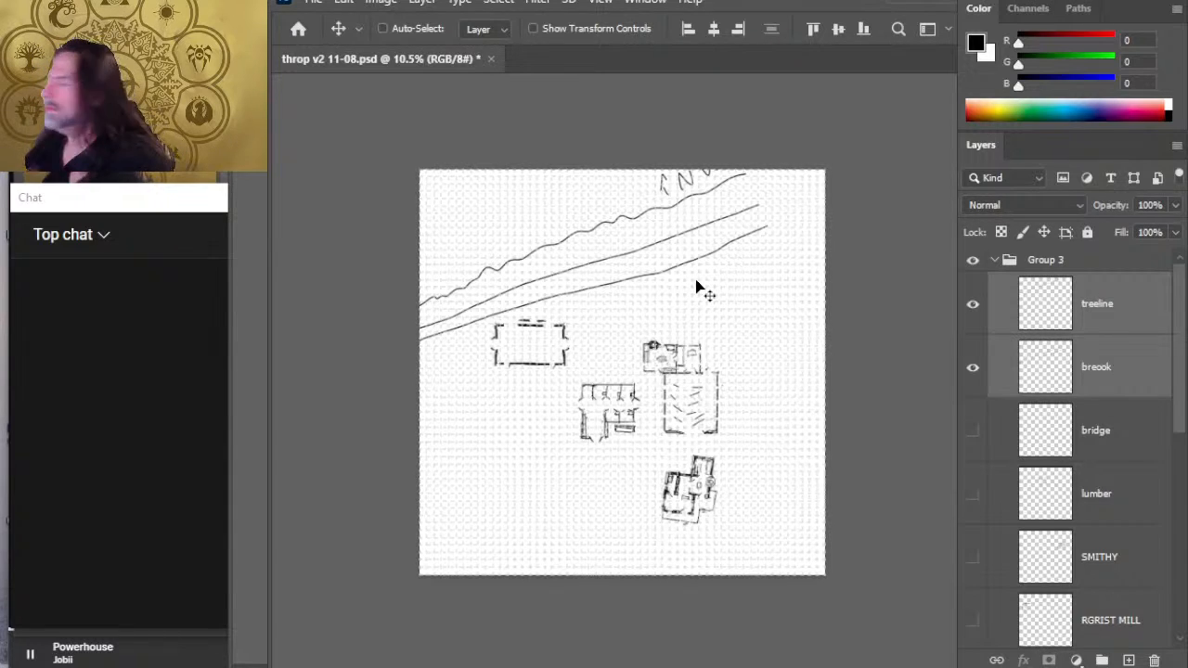
- Hide the breook layer and add a new layer directly above it for a fresh brook sketch
click(973, 369)
click(1092, 377)
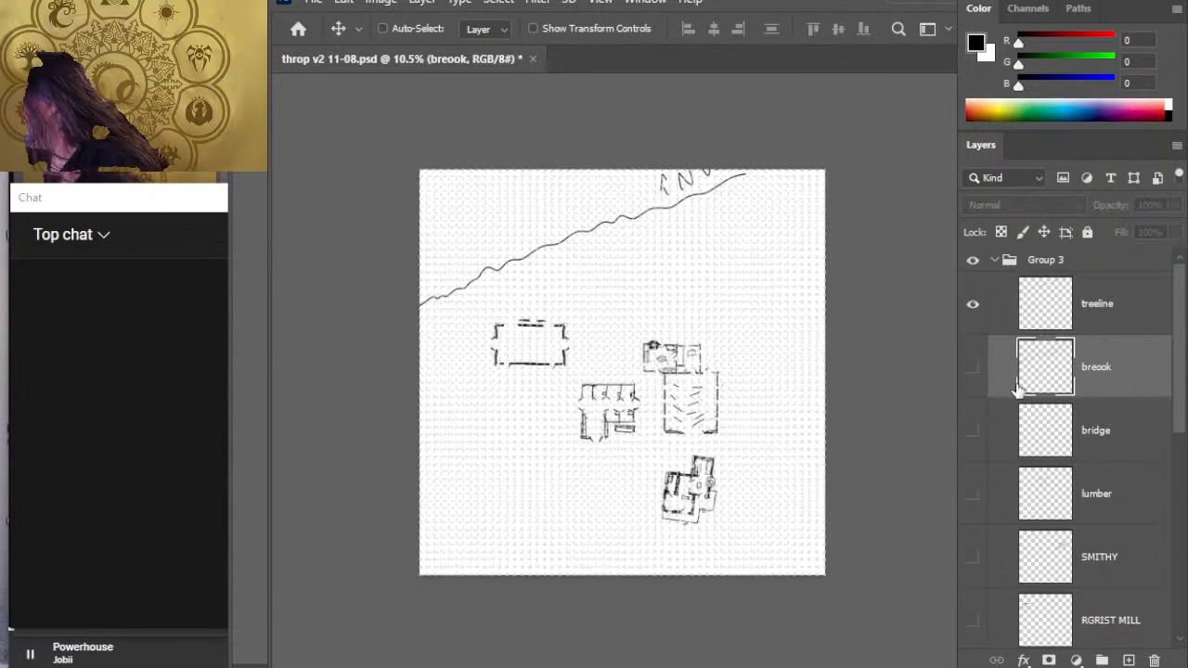
click(973, 306)
click(972, 307)
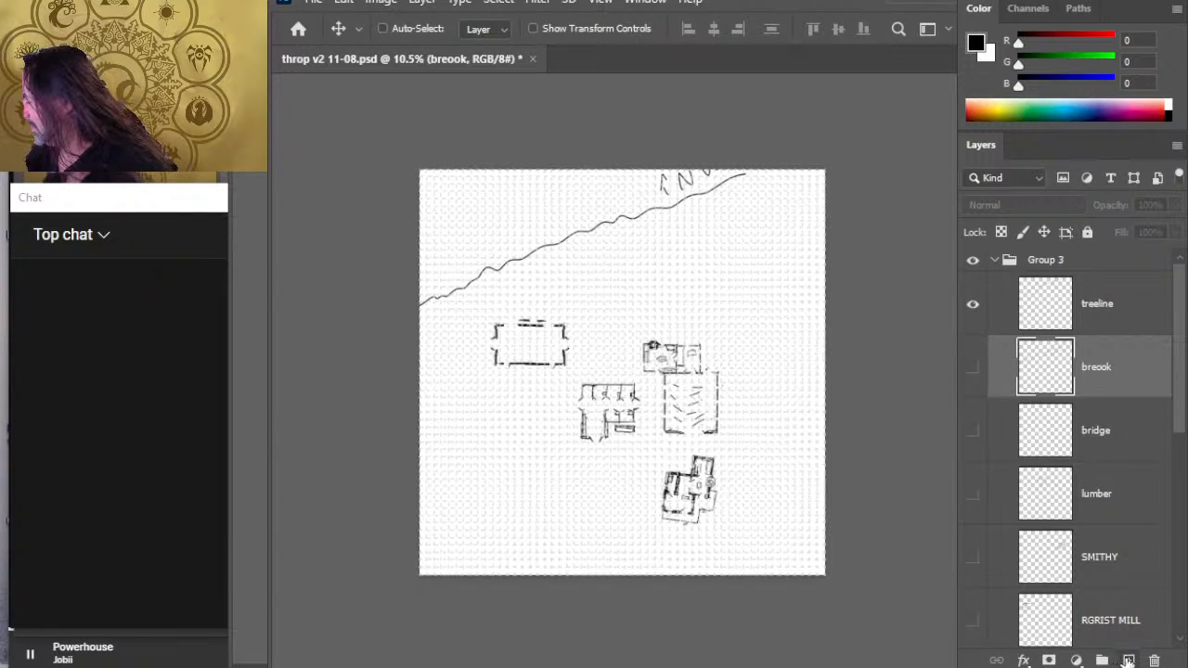
click(1128, 660)
key(b)
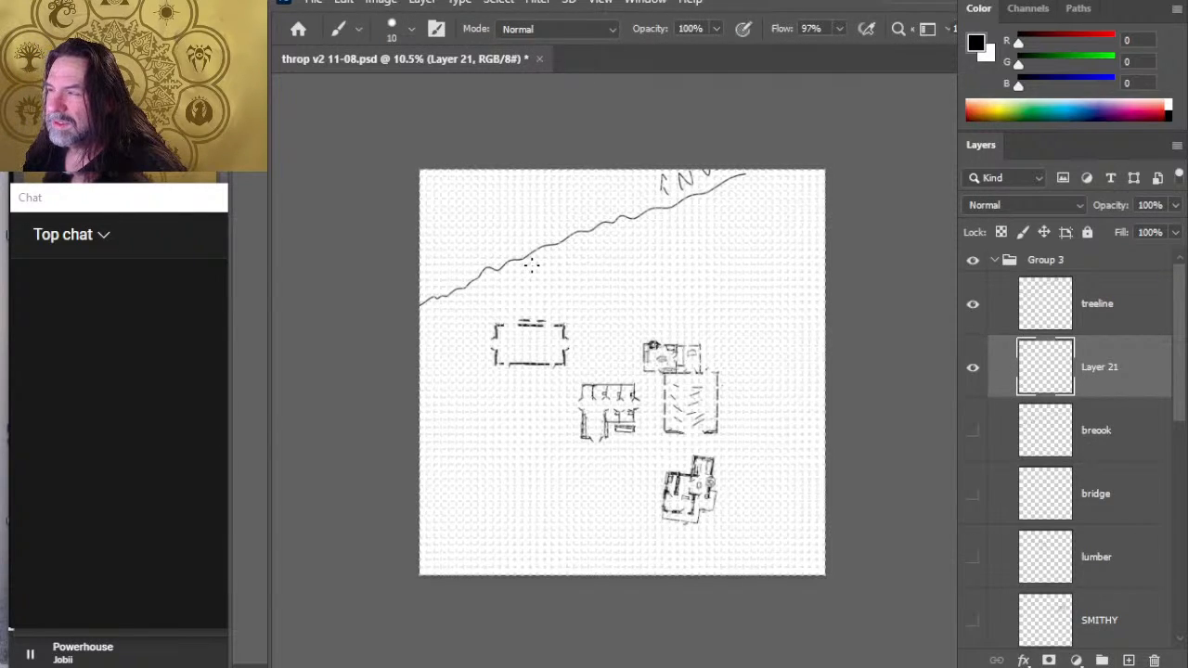
- Try sketching two curved brook banks from the treeline southeast toward the canvas edge on the new layer, and erase them
mouse_move(531, 265)
mouse_down()
mouse_move(586, 258)
mouse_move(747, 321)
mouse_move(793, 323)
mouse_up()
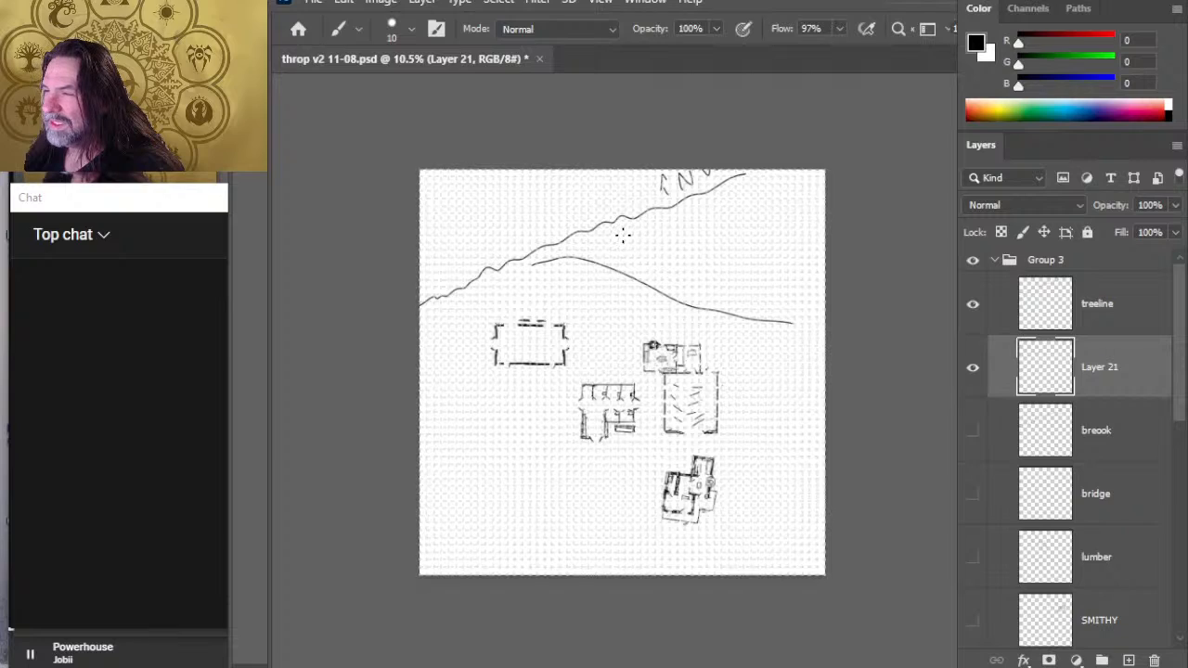
mouse_move(622, 234)
mouse_down()
mouse_move(694, 275)
mouse_move(825, 297)
mouse_up()
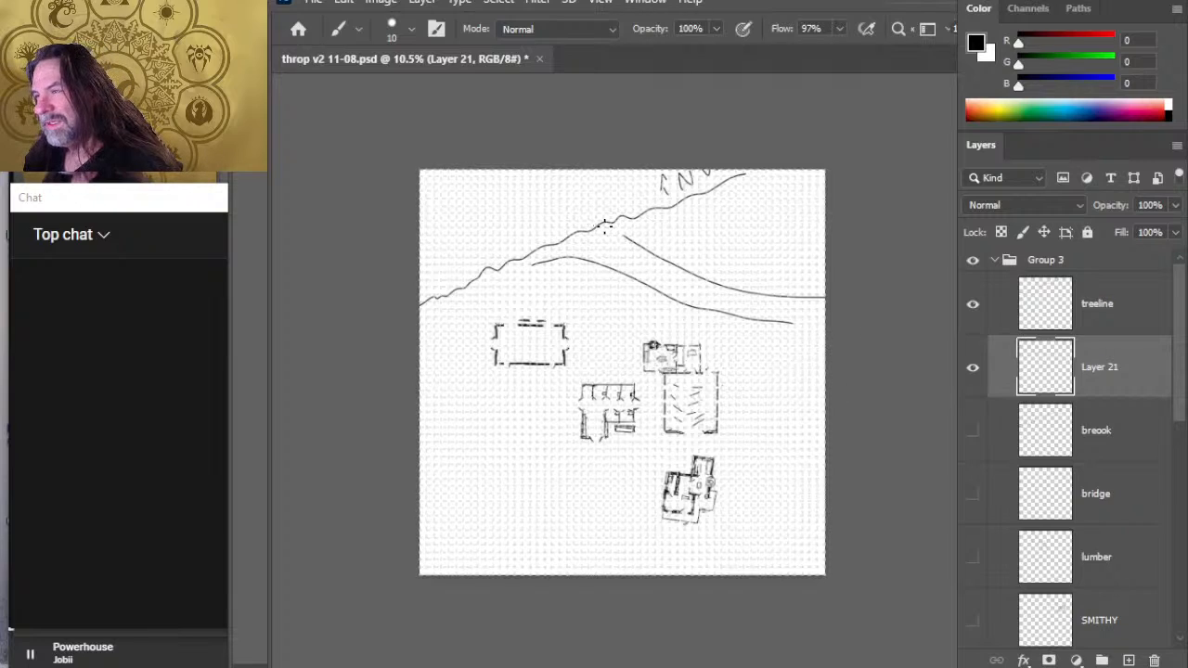
drag(630, 244, 524, 170)
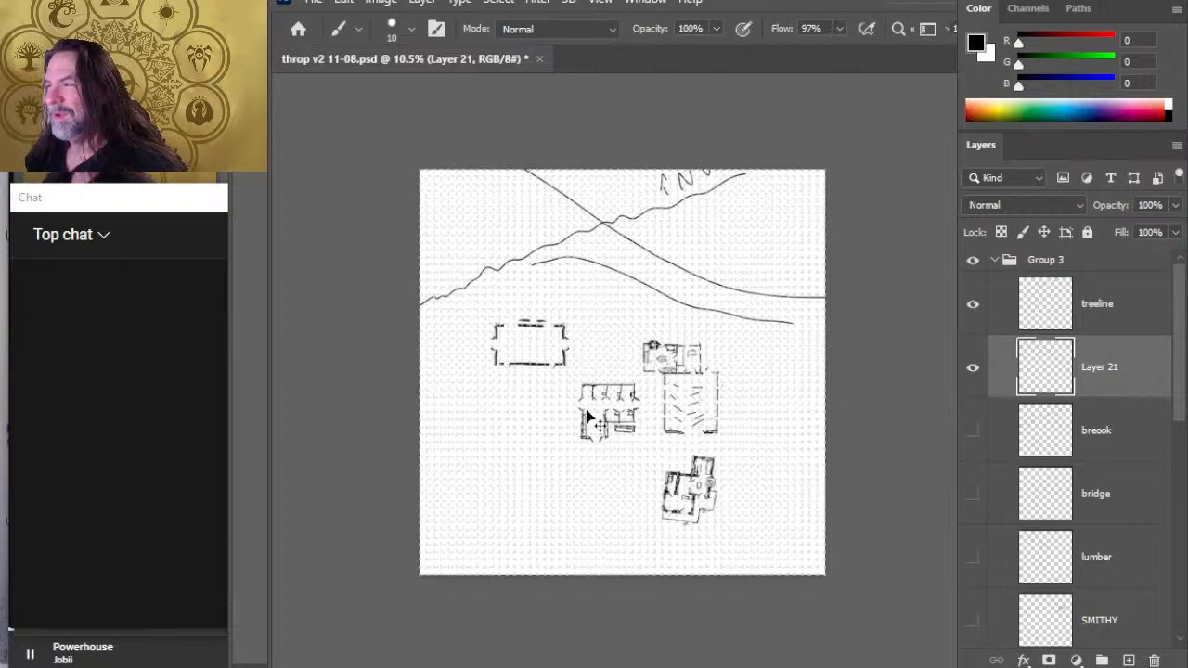
key(ctrl+z)
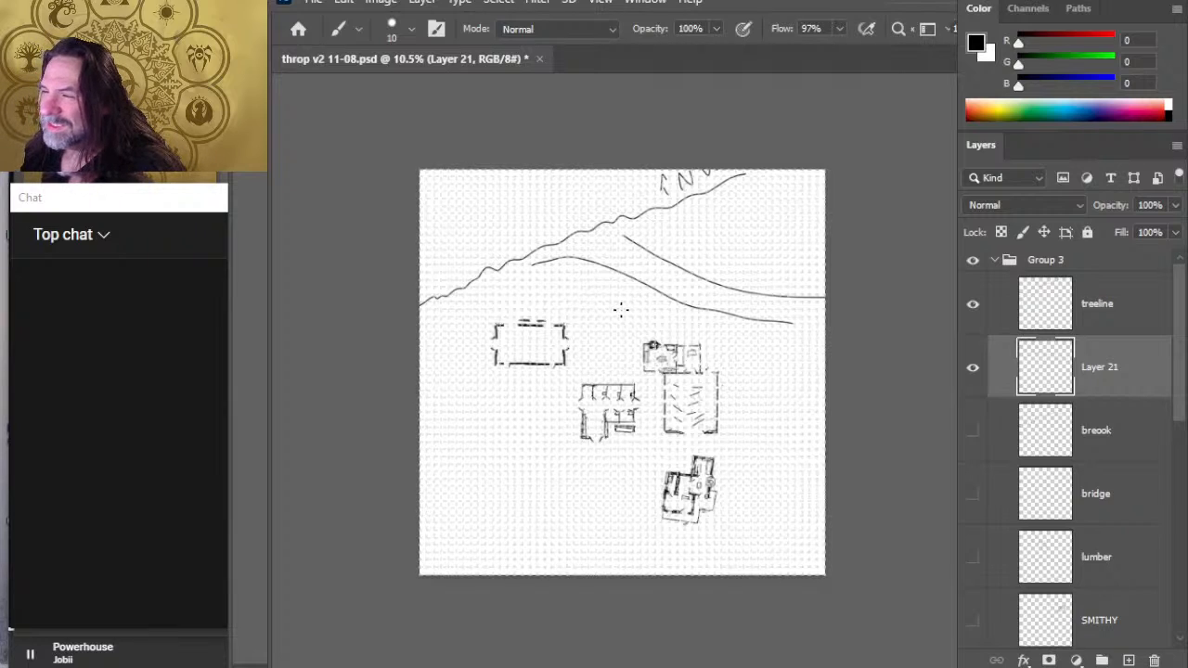
key(e)
mouse_move(561, 274)
mouse_down()
mouse_move(653, 269)
mouse_move(800, 305)
mouse_up()
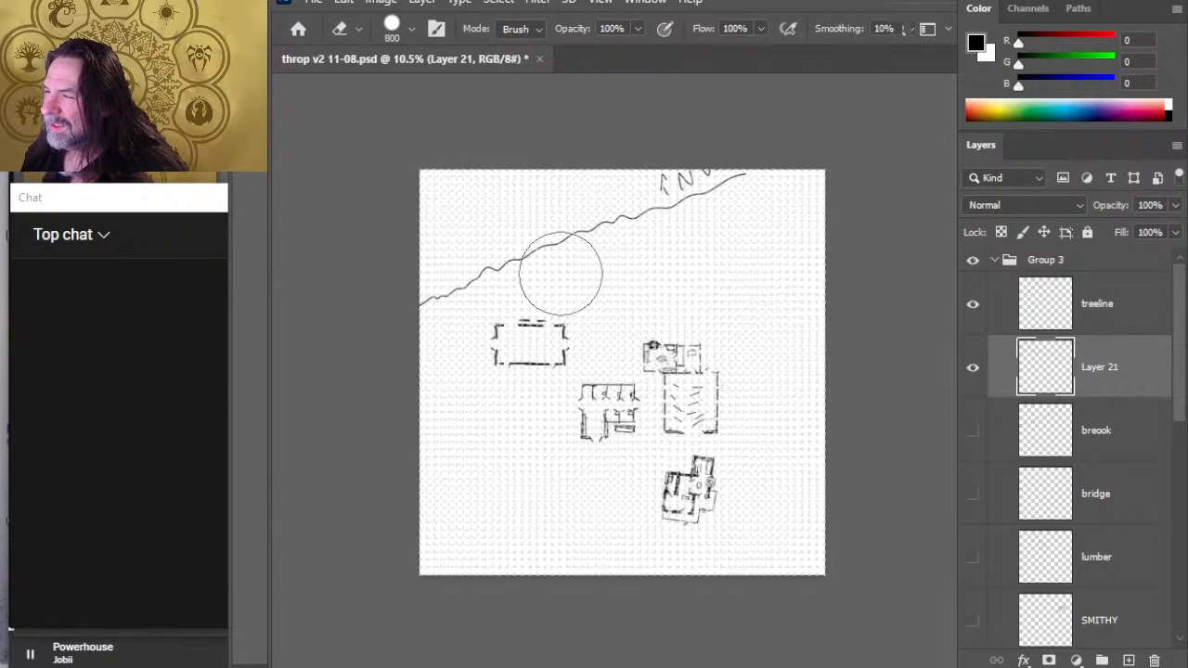
- Try brushing a few short diagonal strokes between the treeline and the buildings, and erase them
key(b)
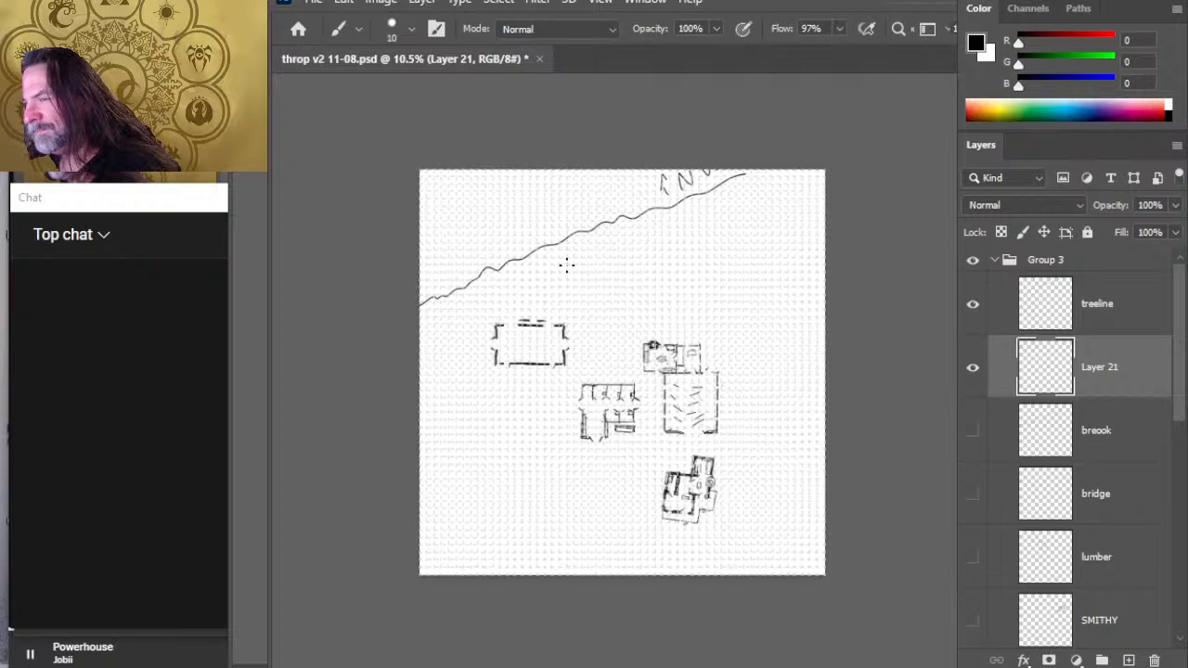
drag(550, 284, 584, 295)
mouse_move(575, 272)
mouse_down()
mouse_move(607, 283)
mouse_move(659, 265)
mouse_up()
drag(690, 251, 707, 253)
key(e)
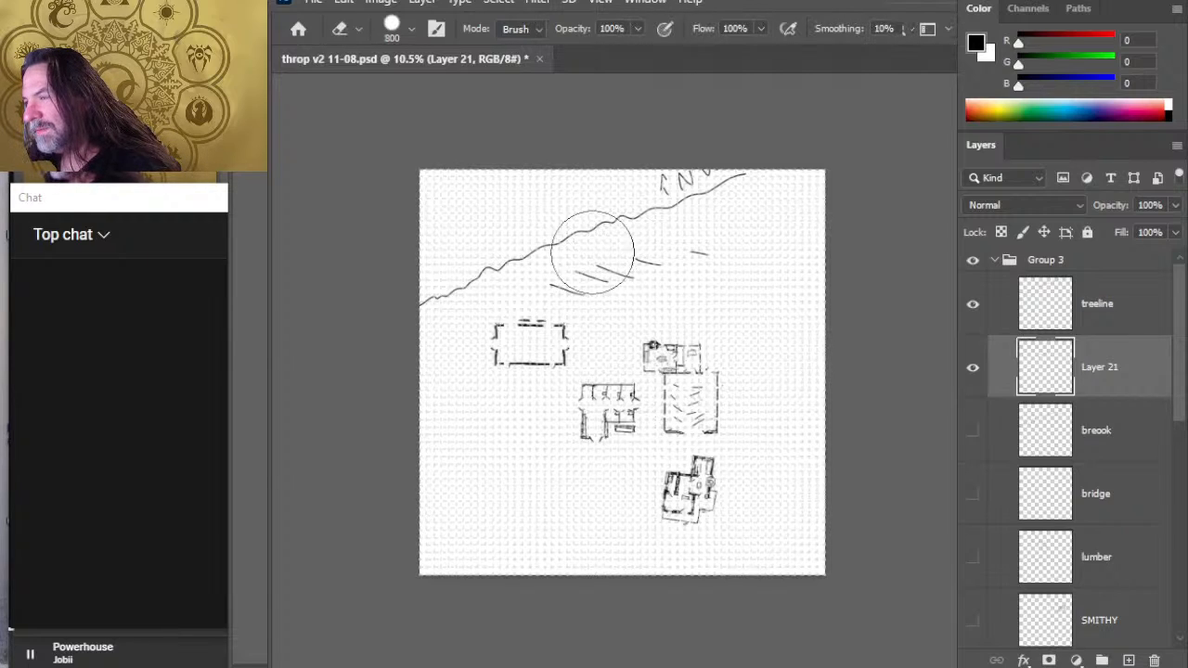
mouse_move(604, 265)
mouse_down()
mouse_move(603, 276)
mouse_move(672, 262)
mouse_up()
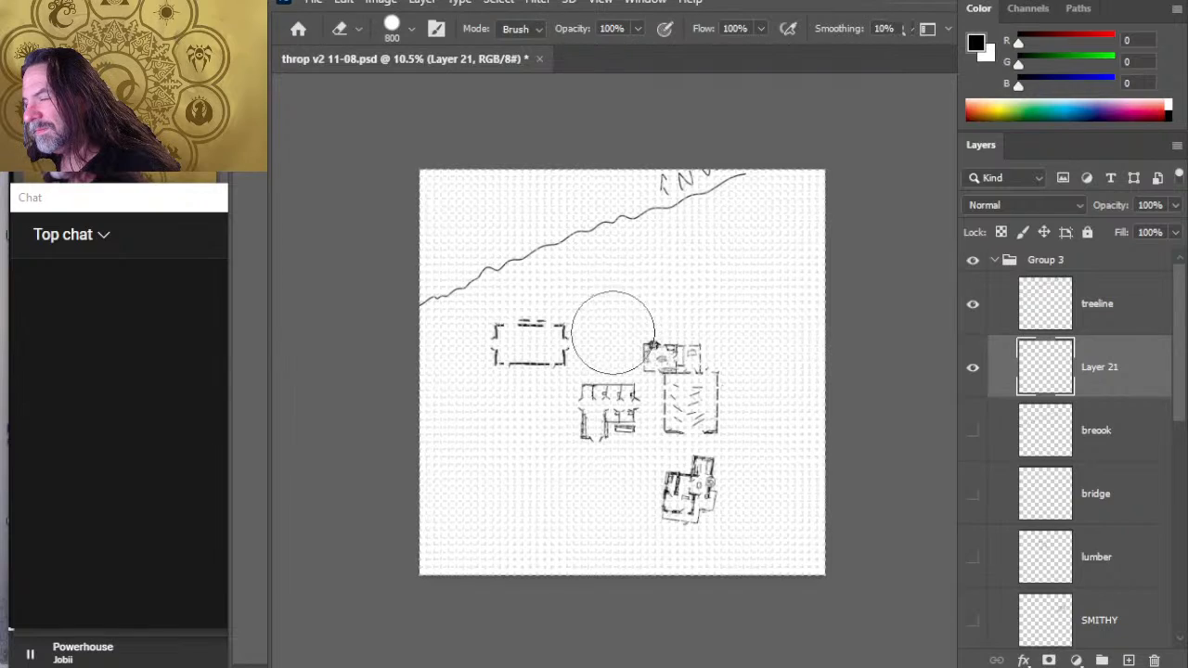
- Try brushing a short curved stroke just north of the storage building on the new layer
key(b)
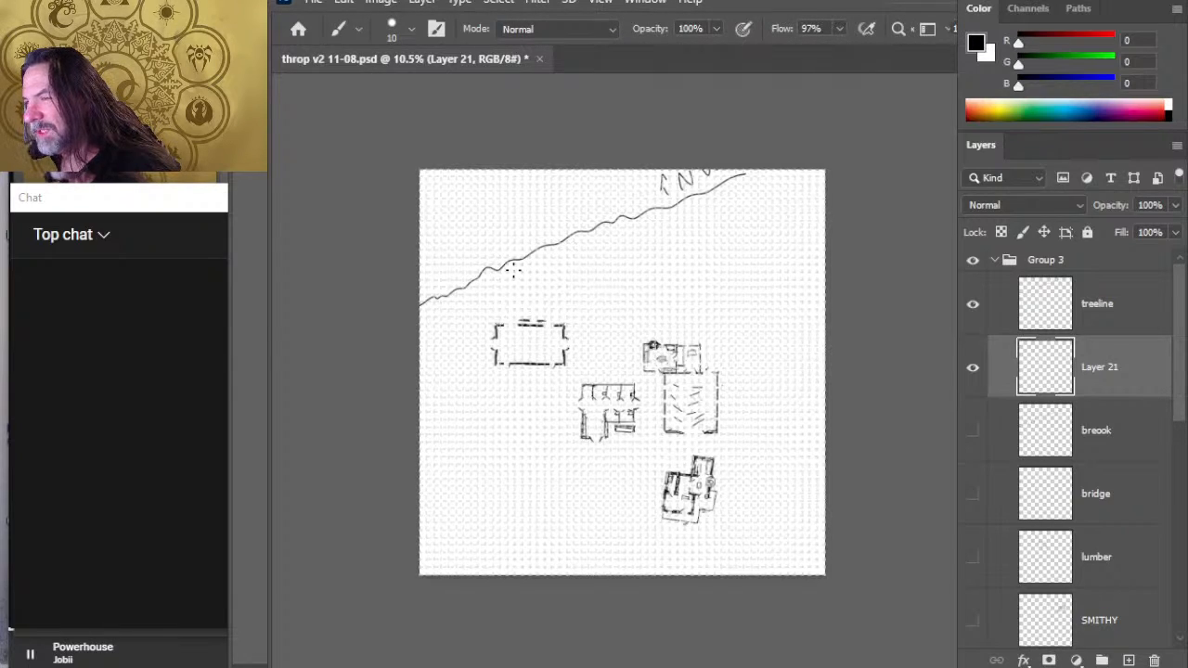
mouse_move(546, 299)
mouse_down()
mouse_move(587, 285)
mouse_move(517, 291)
mouse_up()
key(e)
key(b)
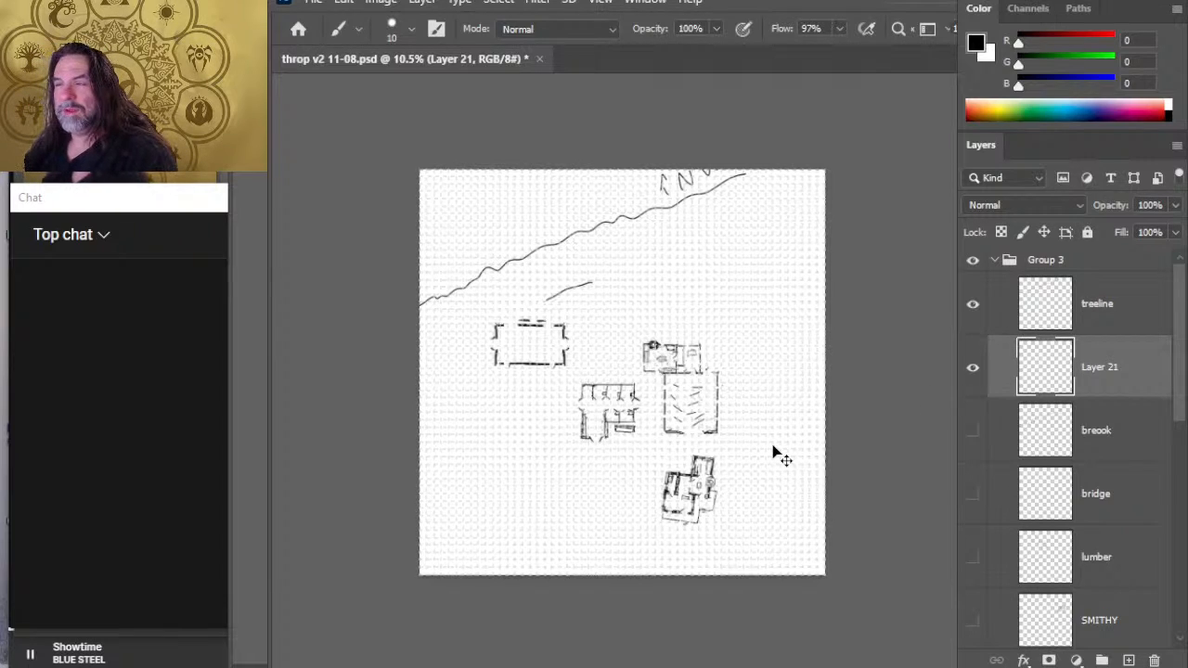
- Undo the brook sketches, the new layer, and the move and rotation of the treeline and breook layers
key(ctrl+z)
key(ctrl+z)
key(ctrl+z)
key(ctrl+z)
key(ctrl+z)
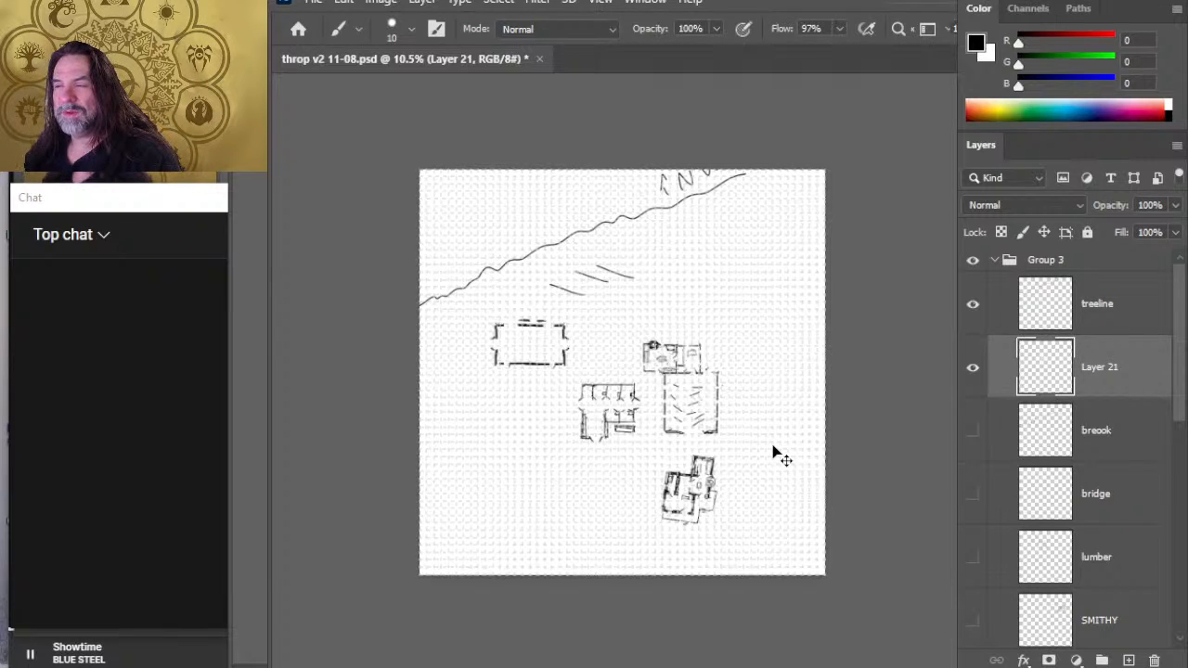
key(ctrl+shift+z)
key(ctrl+shift+z)
key(ctrl+z)
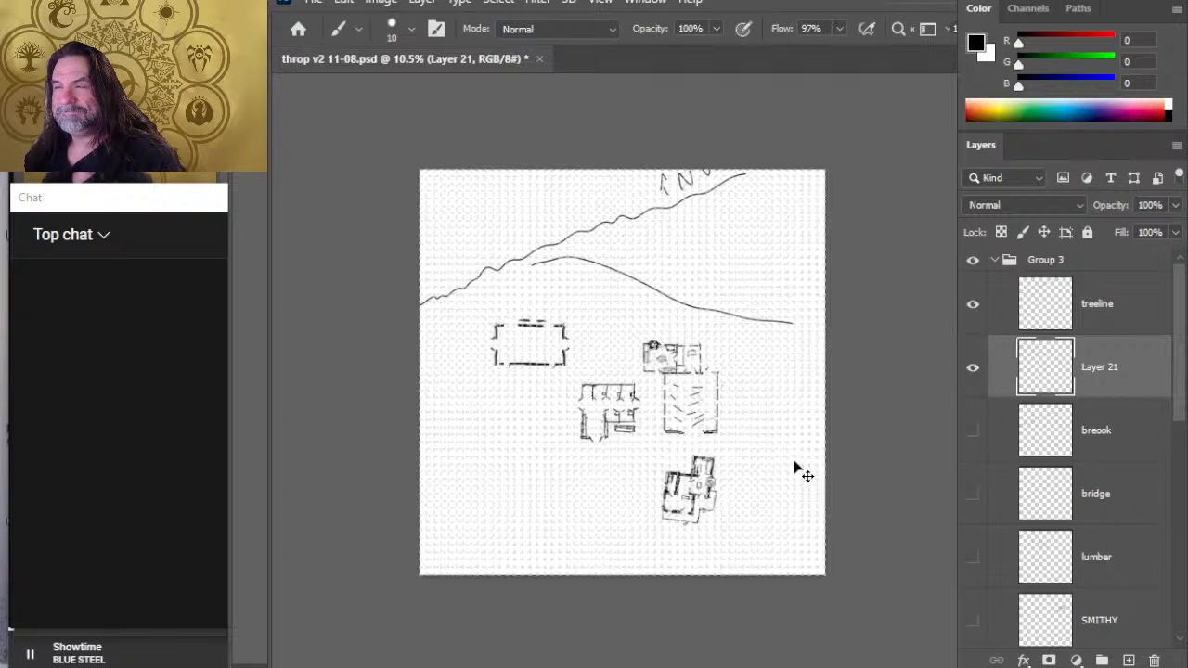
key(ctrl+z)
key(Delete)
key(ctrl+z)
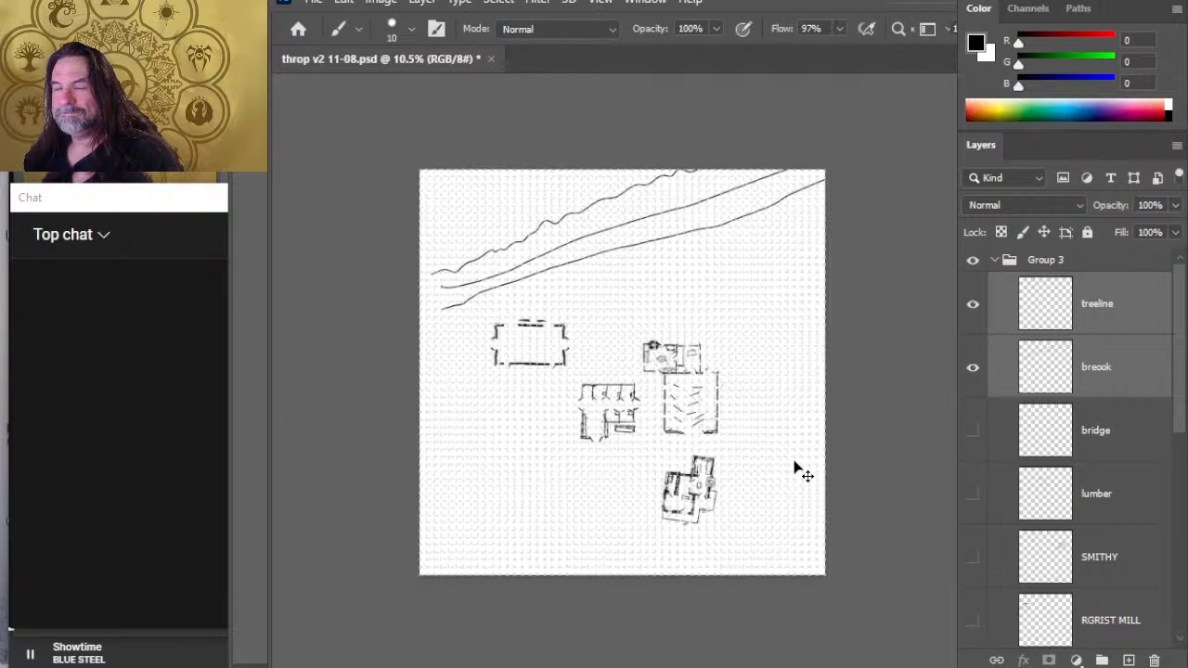
key(ctrl+z)
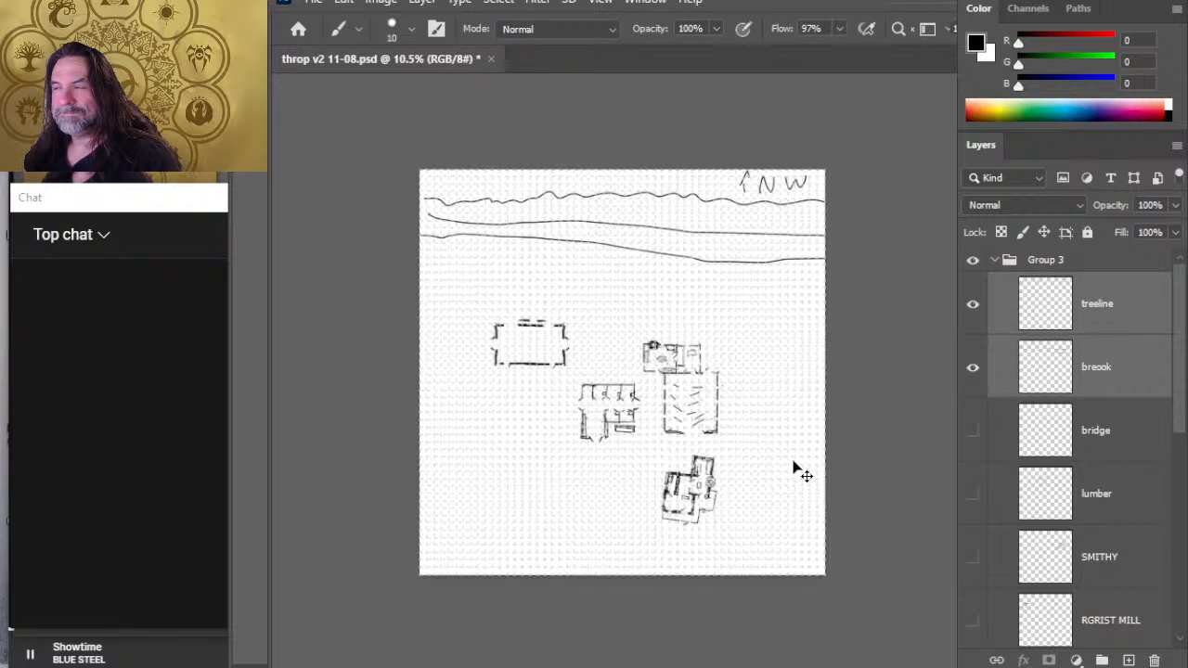
- Hide the breook layer and erase the middle stretch of the line on the treeline layer with a smaller eraser
click(979, 384)
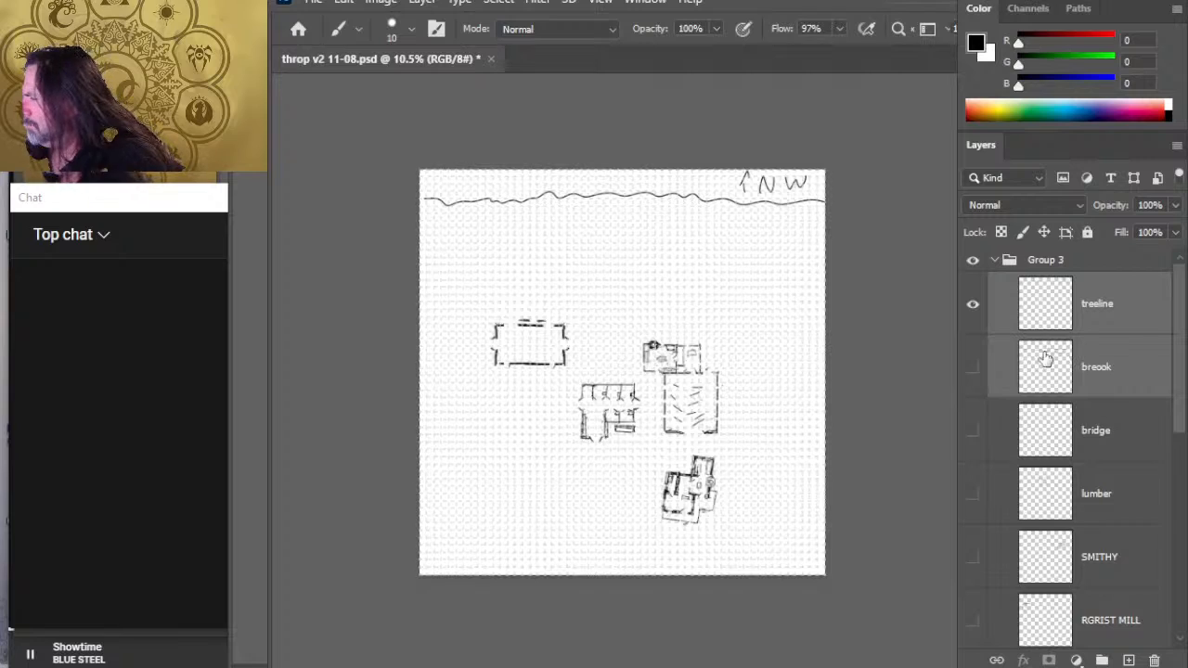
key(e)
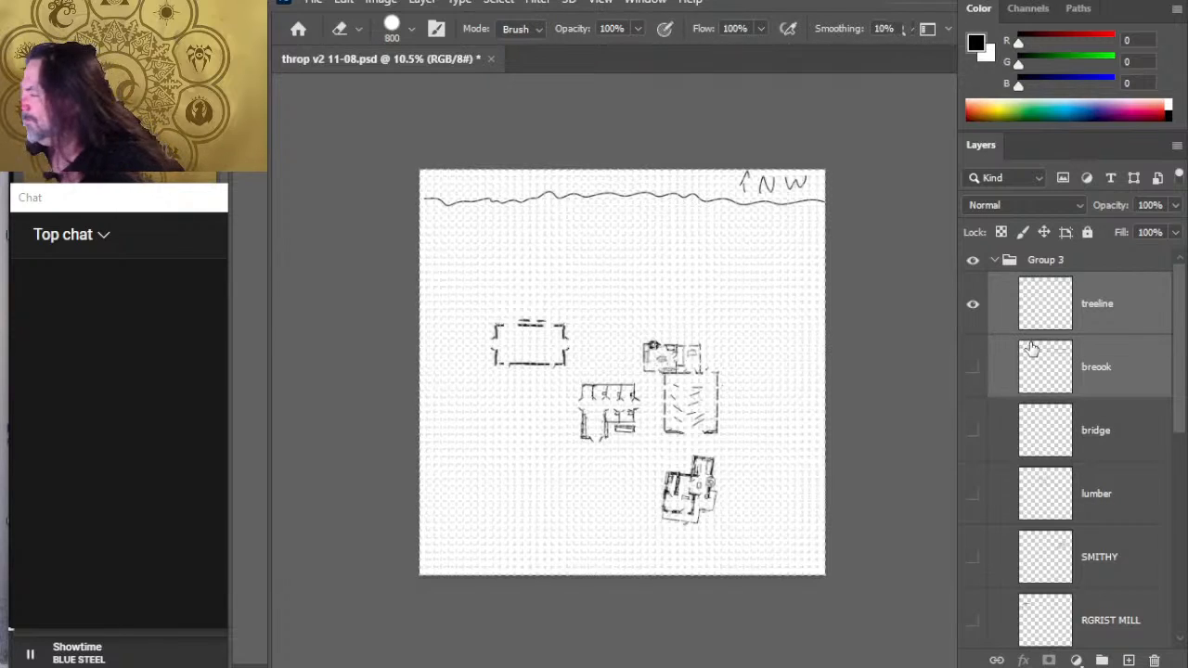
click(1092, 305)
key(bracketleft)
key(bracketleft)
key(bracketleft)
key(bracketleft)
key(bracketleft)
key(bracketleft)
key(bracketleft)
key(bracketleft)
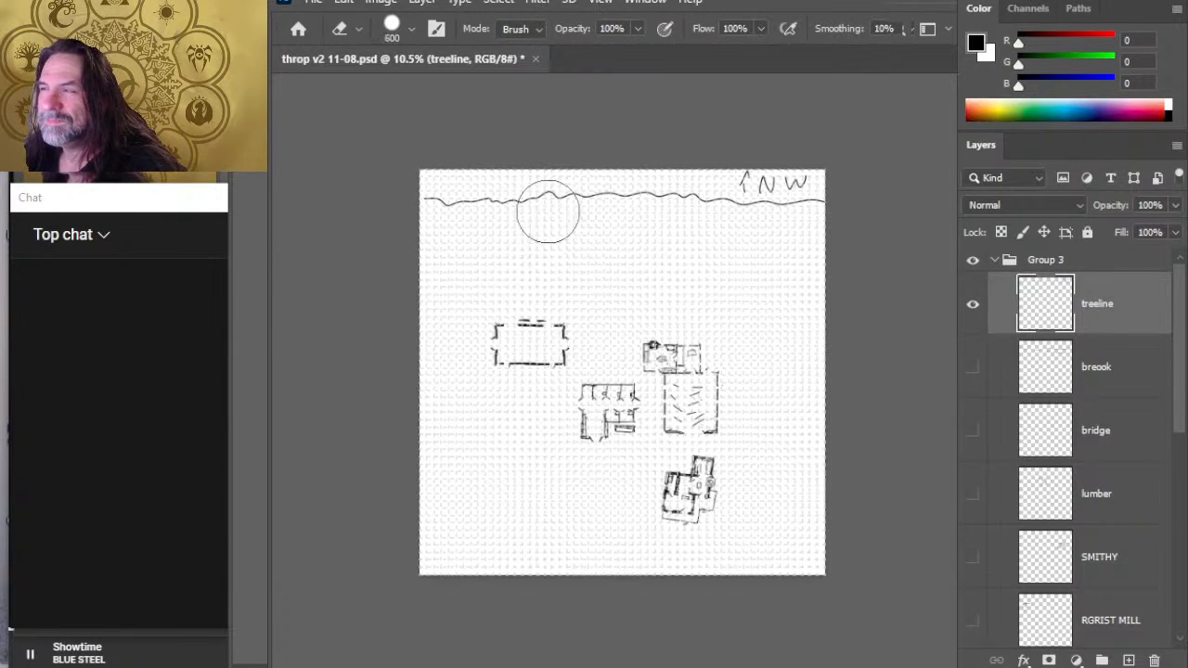
drag(586, 196, 646, 196)
- Brush a new middle stretch of the treeline rising to a peak at the map's north edge, and rework its western side with a dip
key(b)
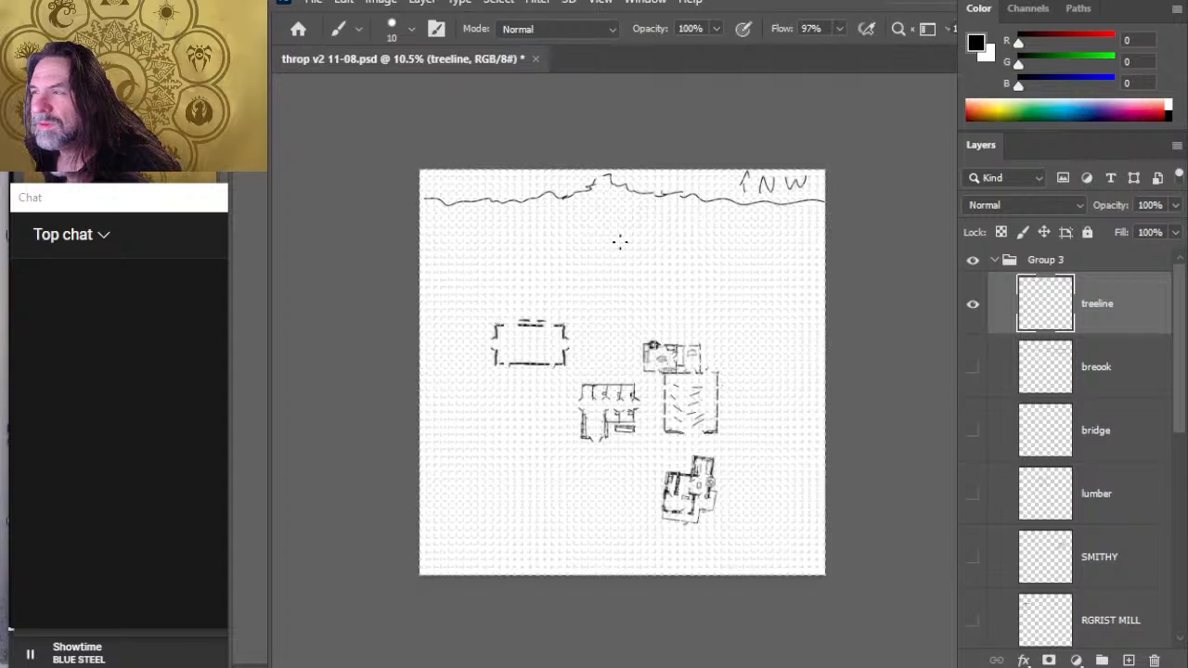
key(e)
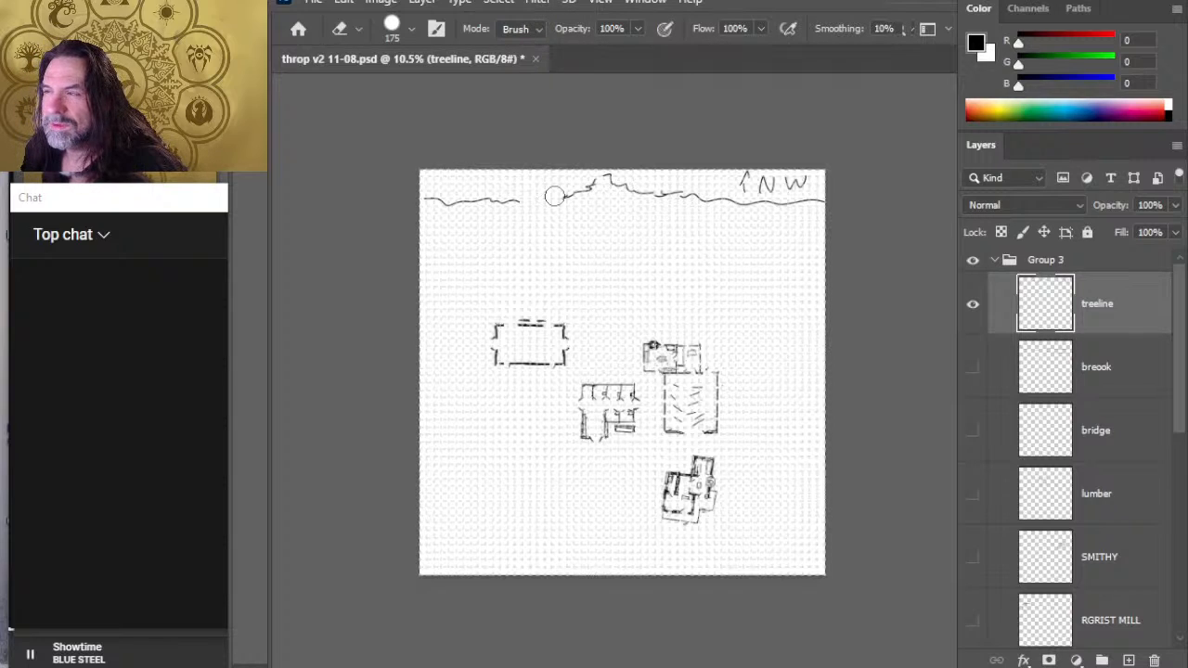
key(b)
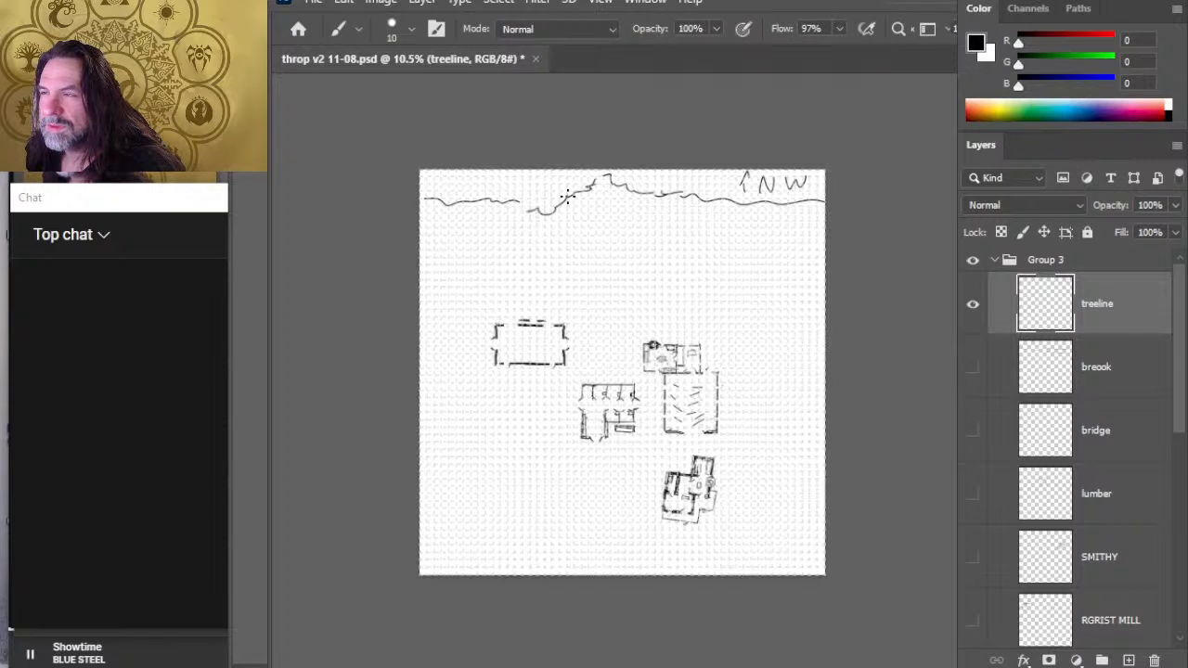
- Erase and redraw the treeline's eastern stretch, and try two short vertical strokes below the peak before erasing them
key(e)
drag(759, 201, 820, 200)
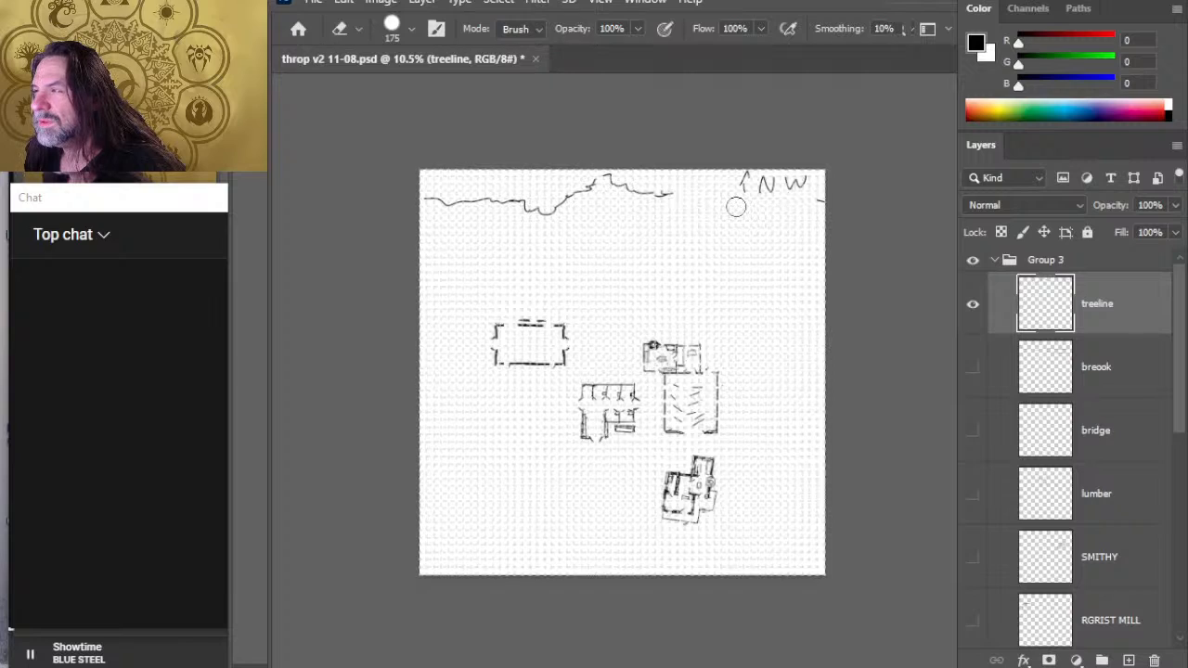
key(b)
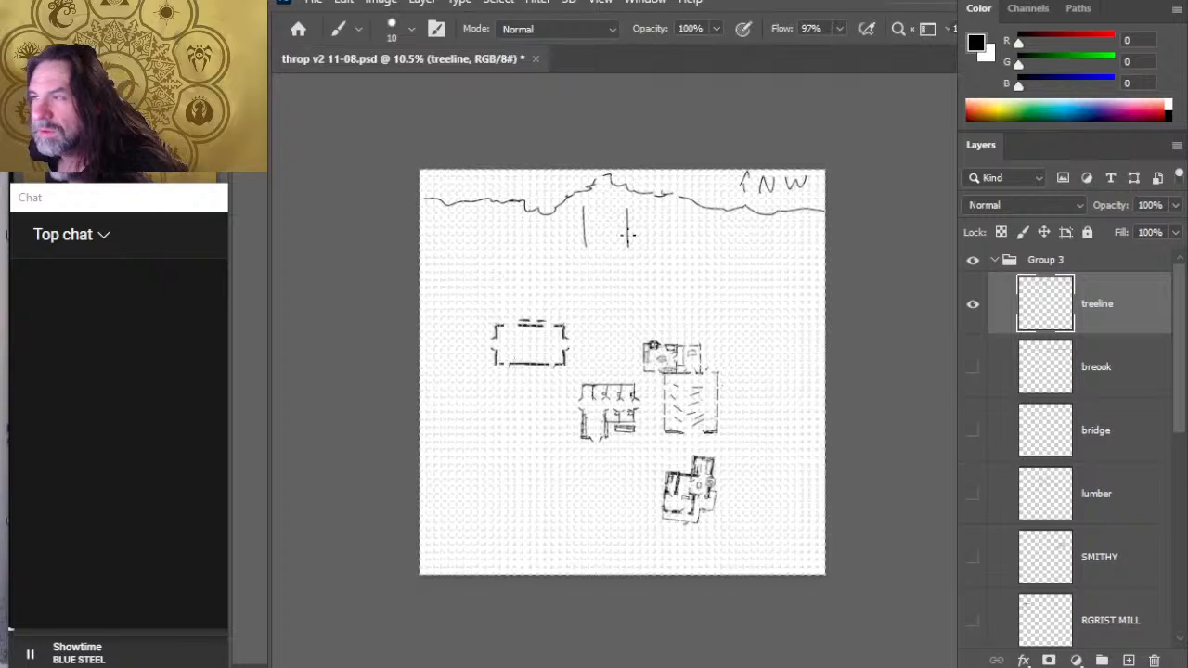
key(e)
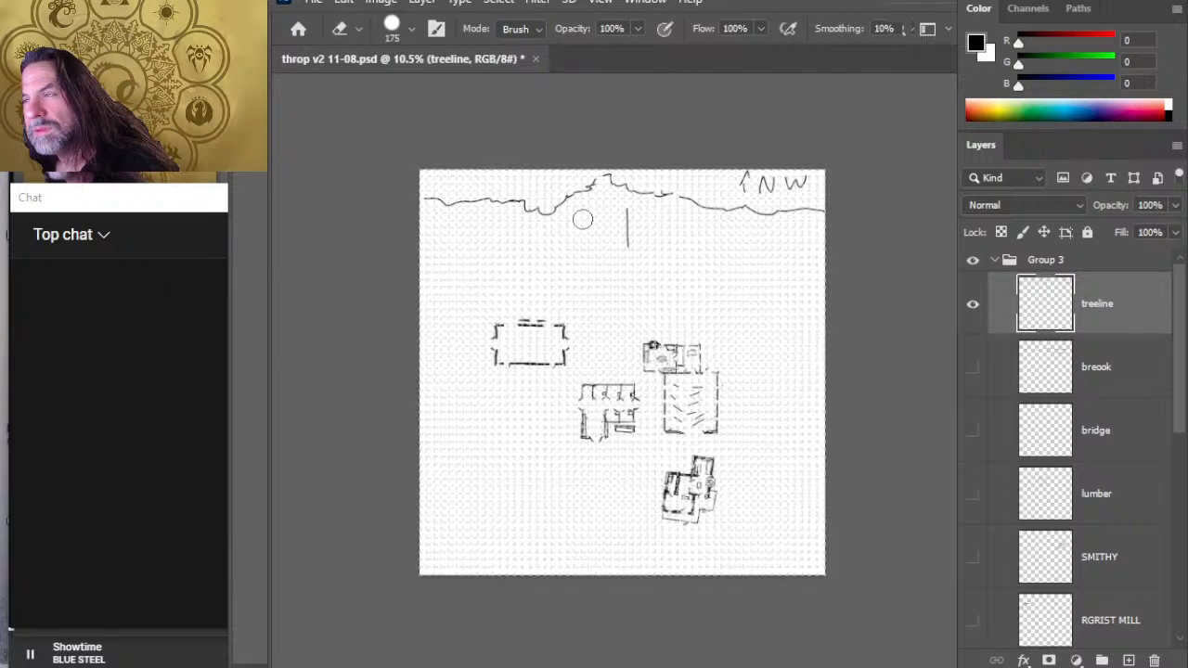
click(627, 242)
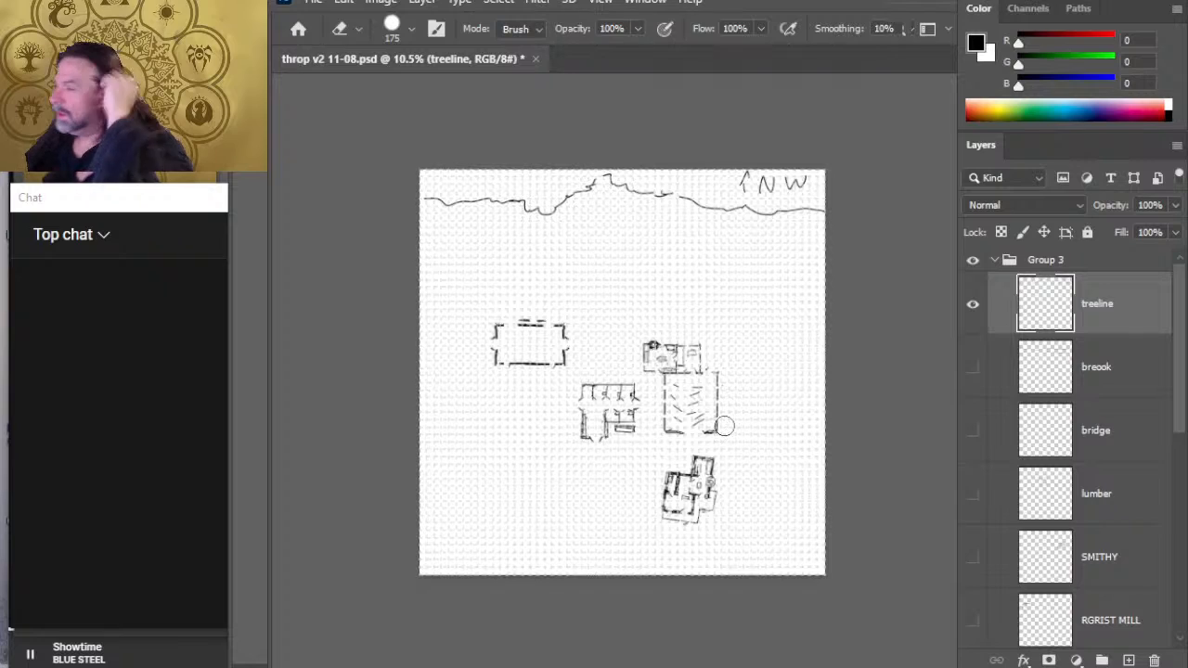
- Show the lumber, SMITHY and RGRIST MILL layers of Group 3
click(1138, 433)
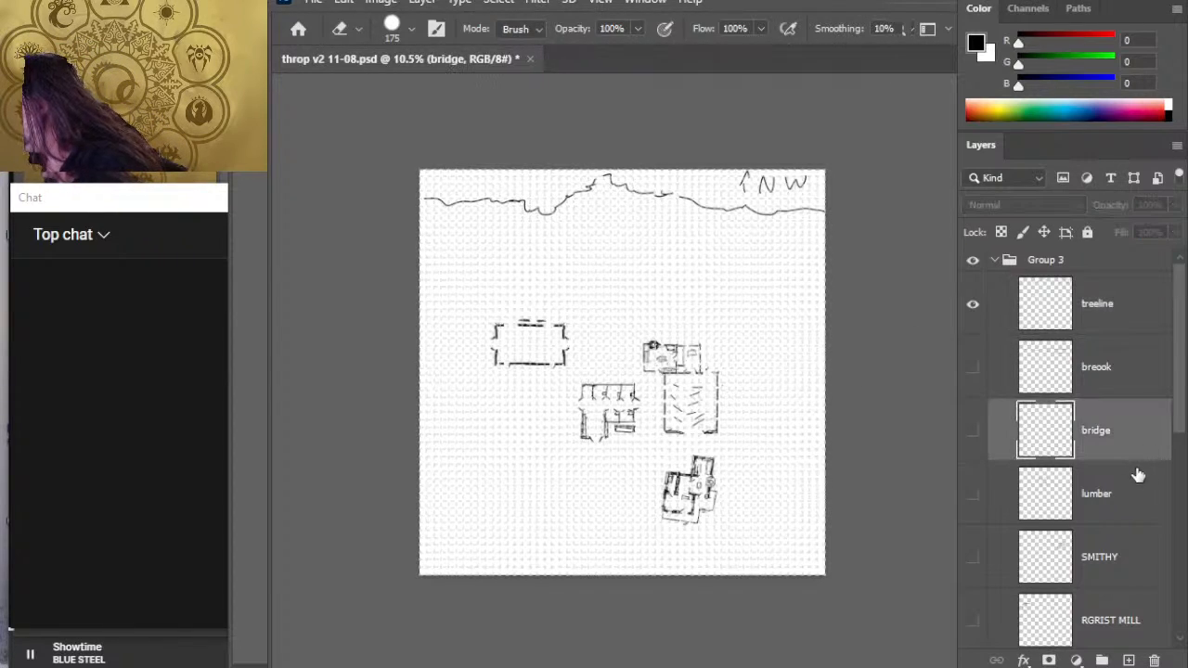
click(973, 493)
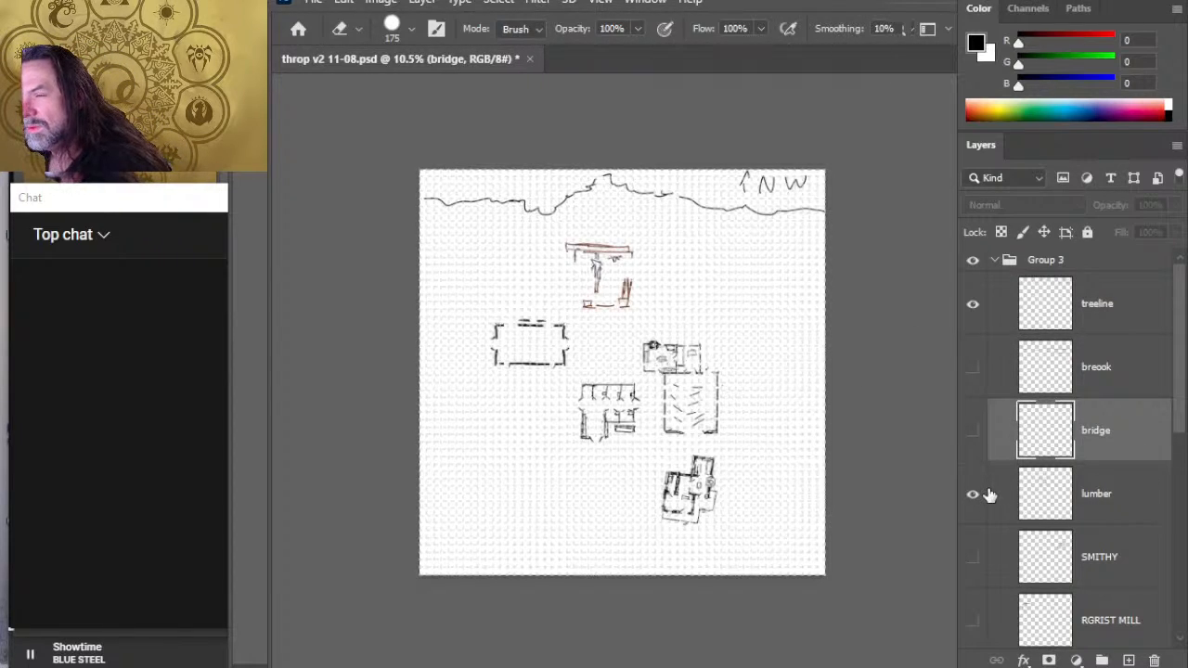
click(998, 558)
click(972, 620)
click(972, 557)
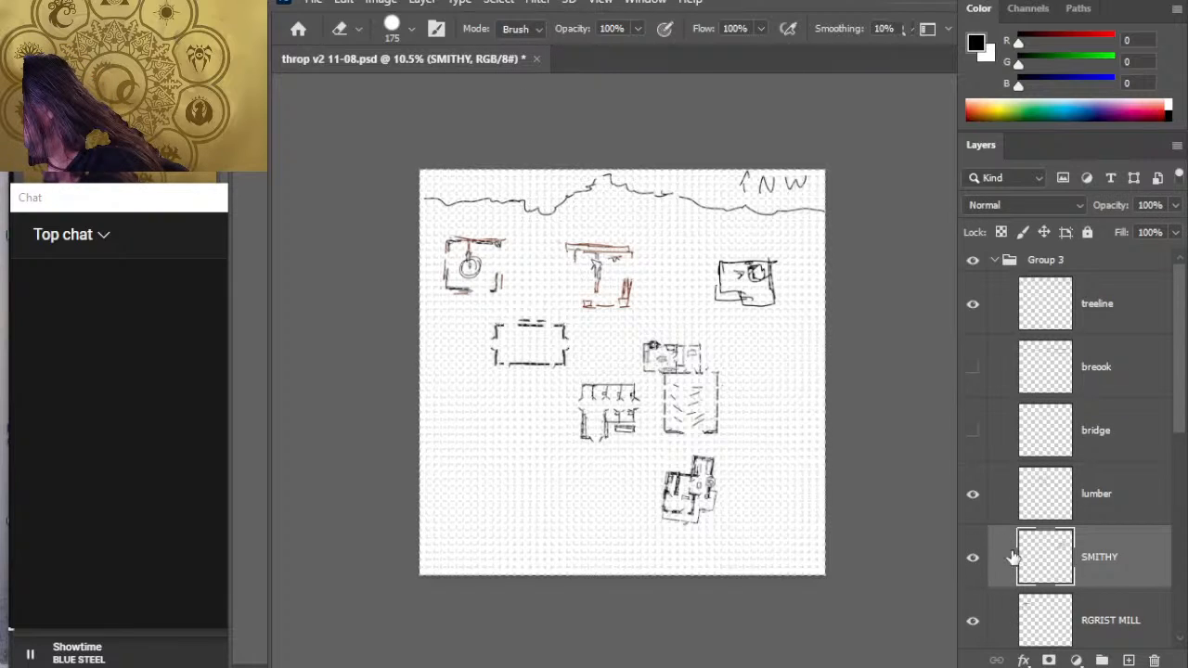
- Move the smithy from the northeast to the open ground southwest of the storage building and the stalls
click(1124, 501)
key(v)
mouse_move(649, 399)
mouse_down()
mouse_move(655, 408)
mouse_move(627, 390)
mouse_move(642, 386)
mouse_up()
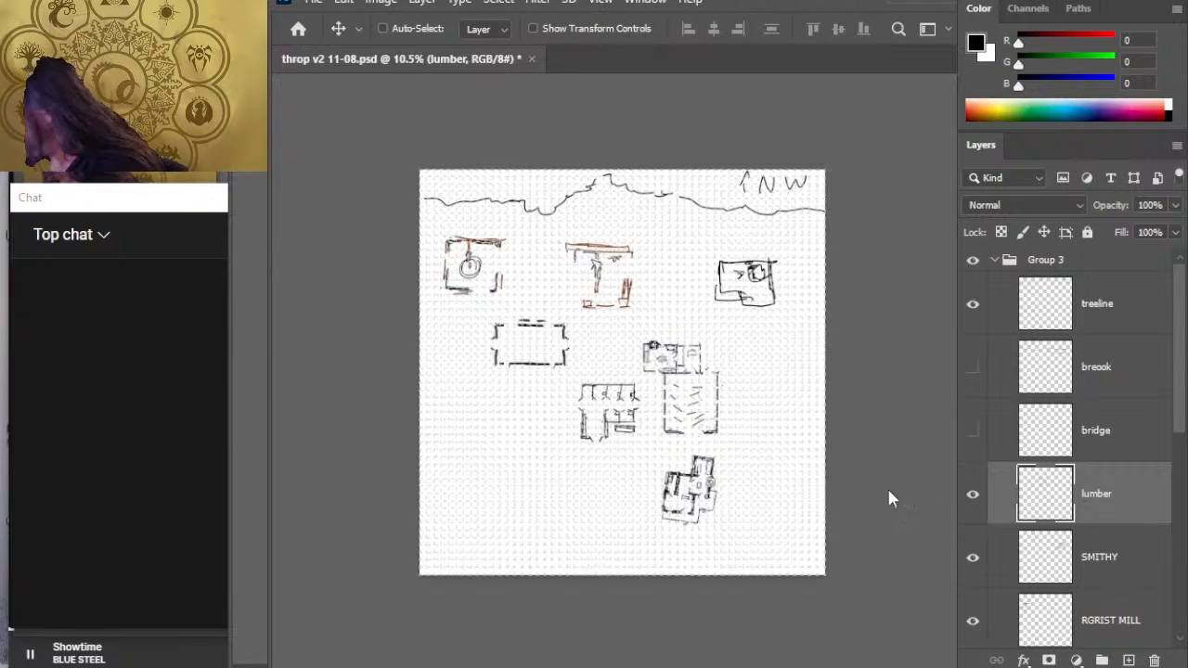
click(1109, 568)
drag(742, 336, 728, 342)
drag(563, 433, 522, 493)
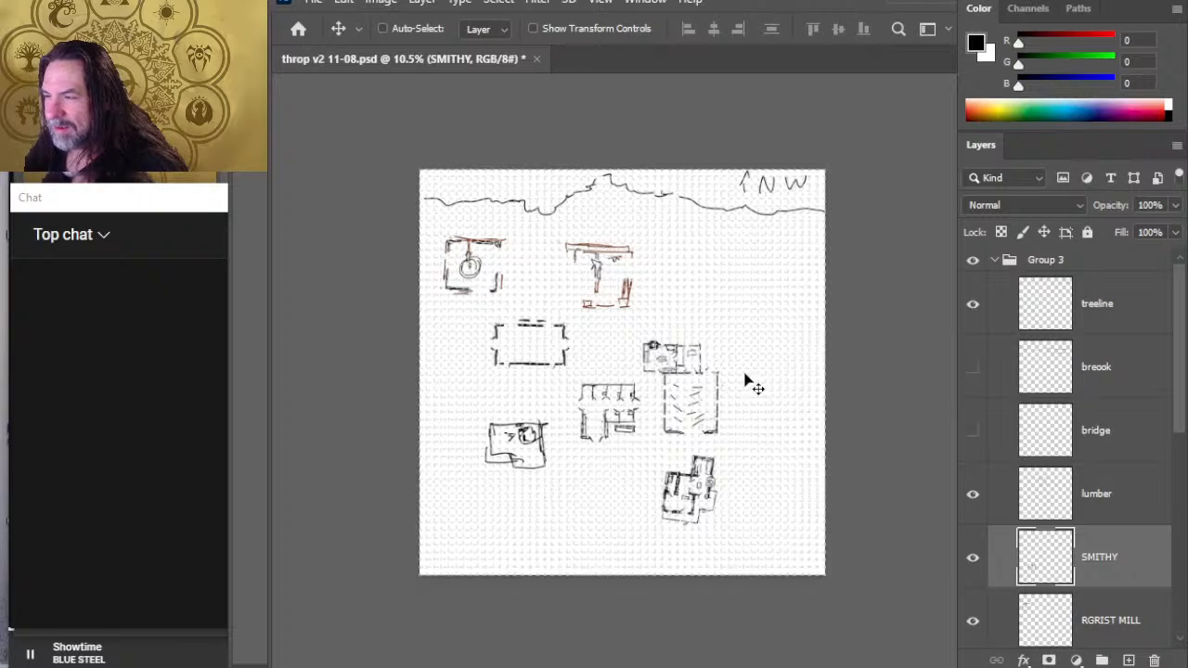
- Swap the SMITHY and STORAGE layers in the stack so that STORAGE sits between lumber and RGRIST MILL
click(1142, 516)
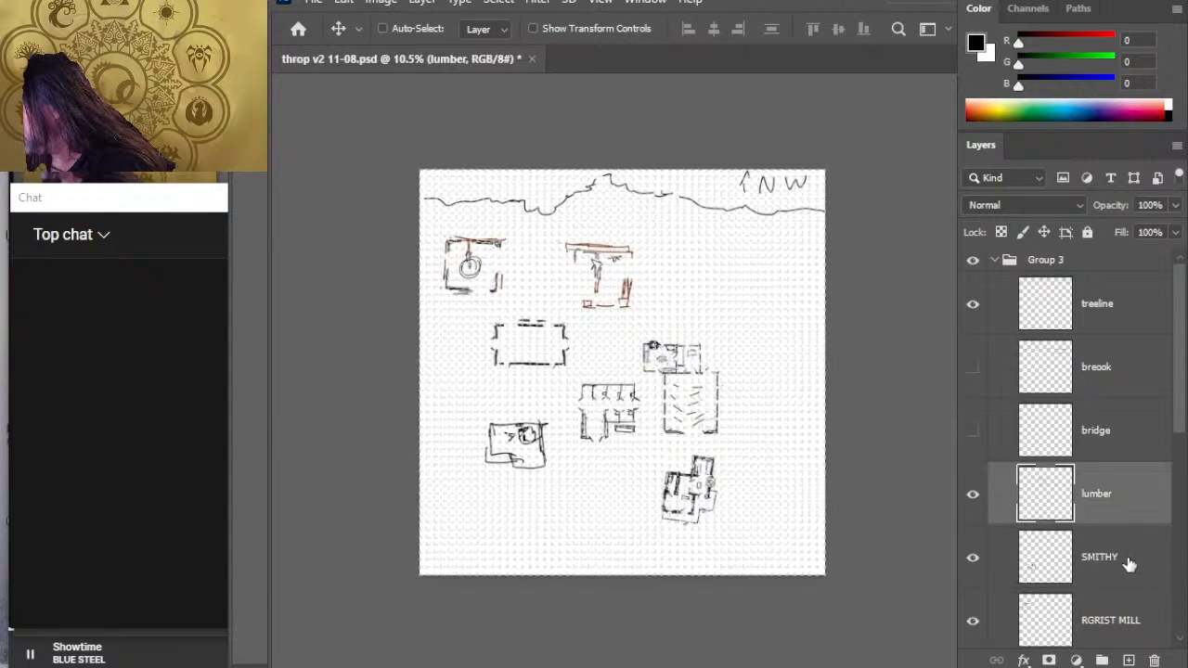
click(1121, 560)
click(1114, 497)
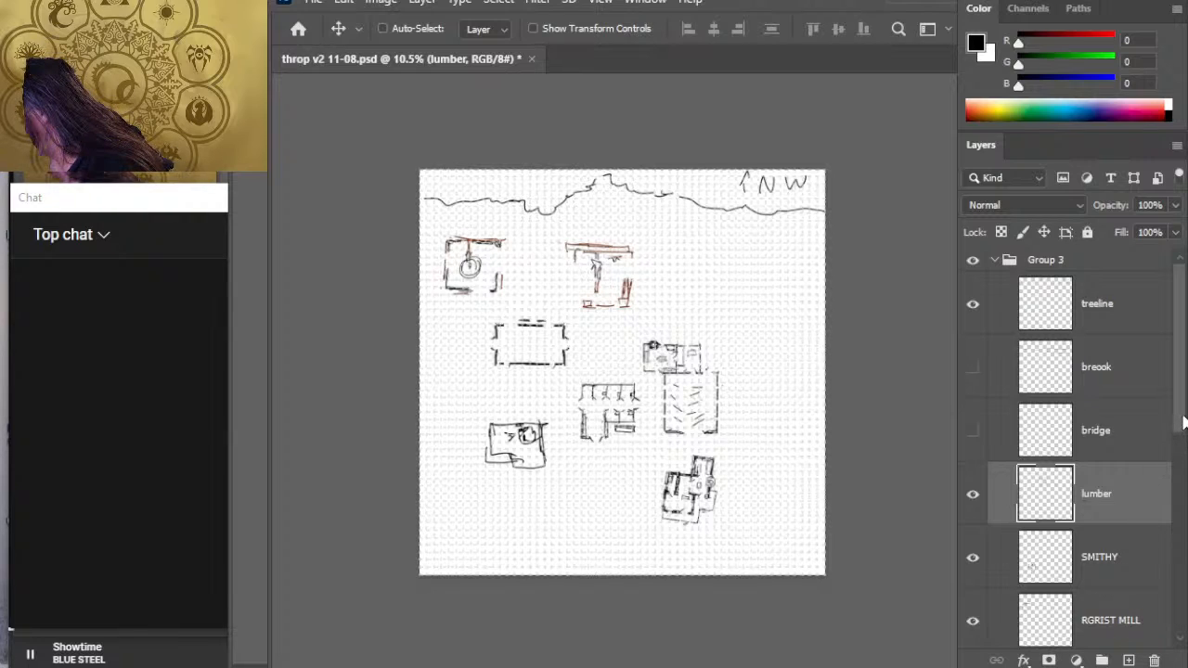
scroll(1118, 401, down, 3)
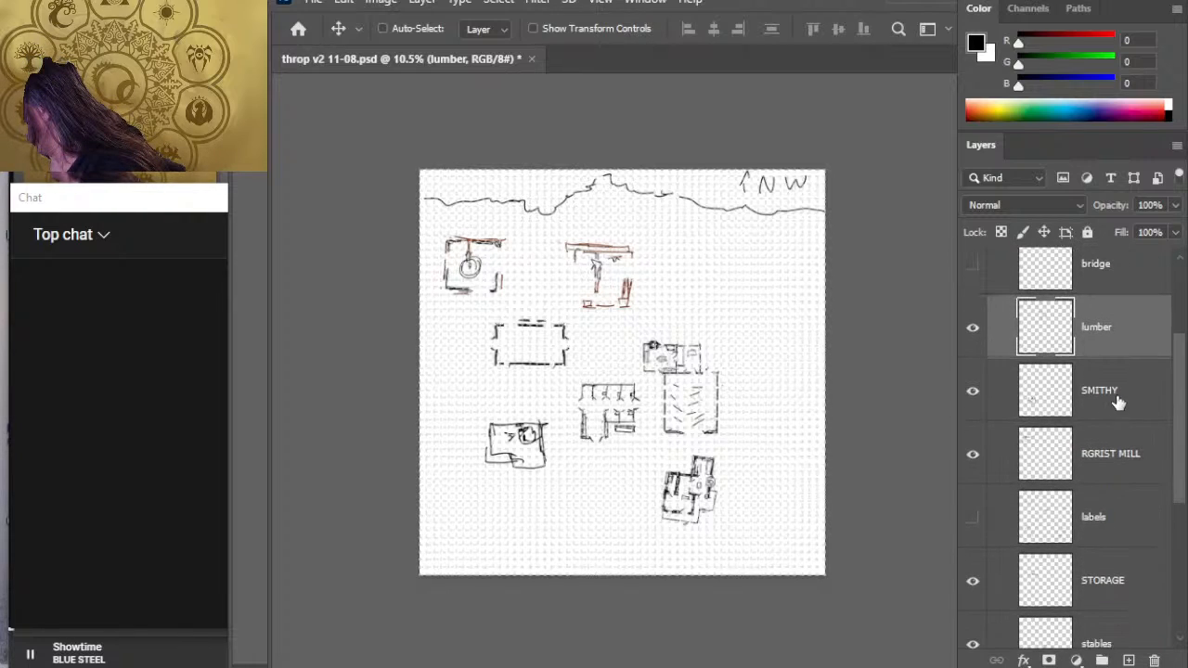
drag(1118, 400, 1117, 369)
click(1123, 599)
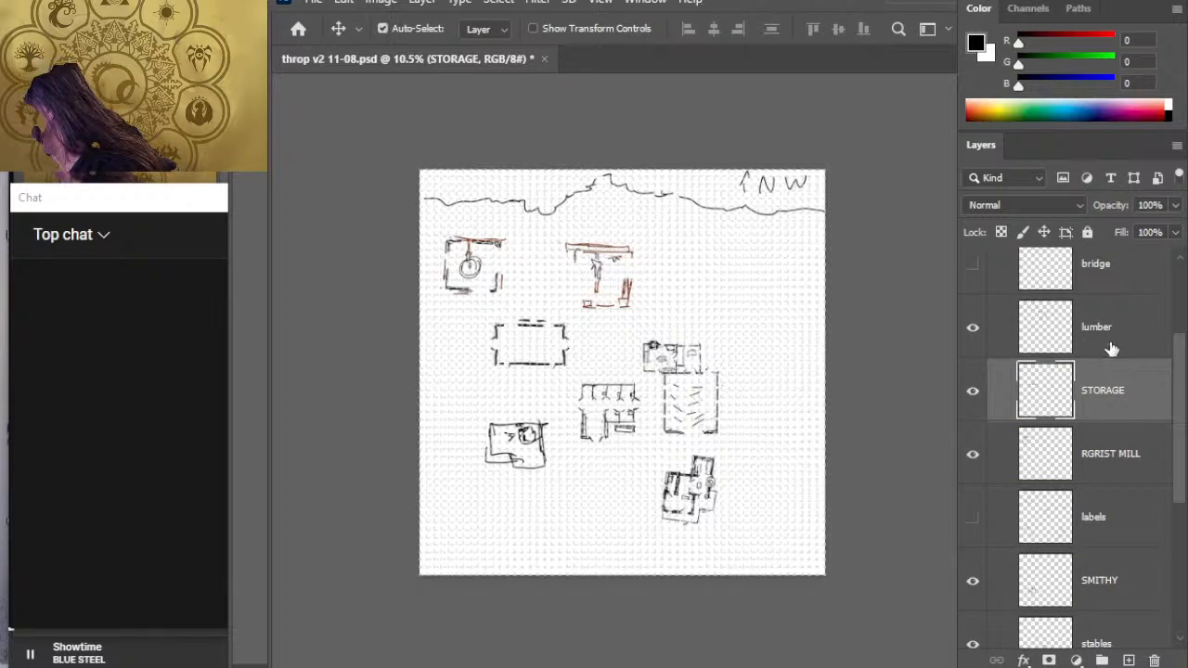
- Select the lumber, STORAGE and RGRIST MILL layers together and shift their buildings slightly east
ctrl+click(1111, 348)
ctrl+click(1126, 456)
mouse_move(640, 350)
mouse_down()
mouse_move(652, 348)
mouse_move(623, 352)
mouse_move(656, 372)
mouse_up()
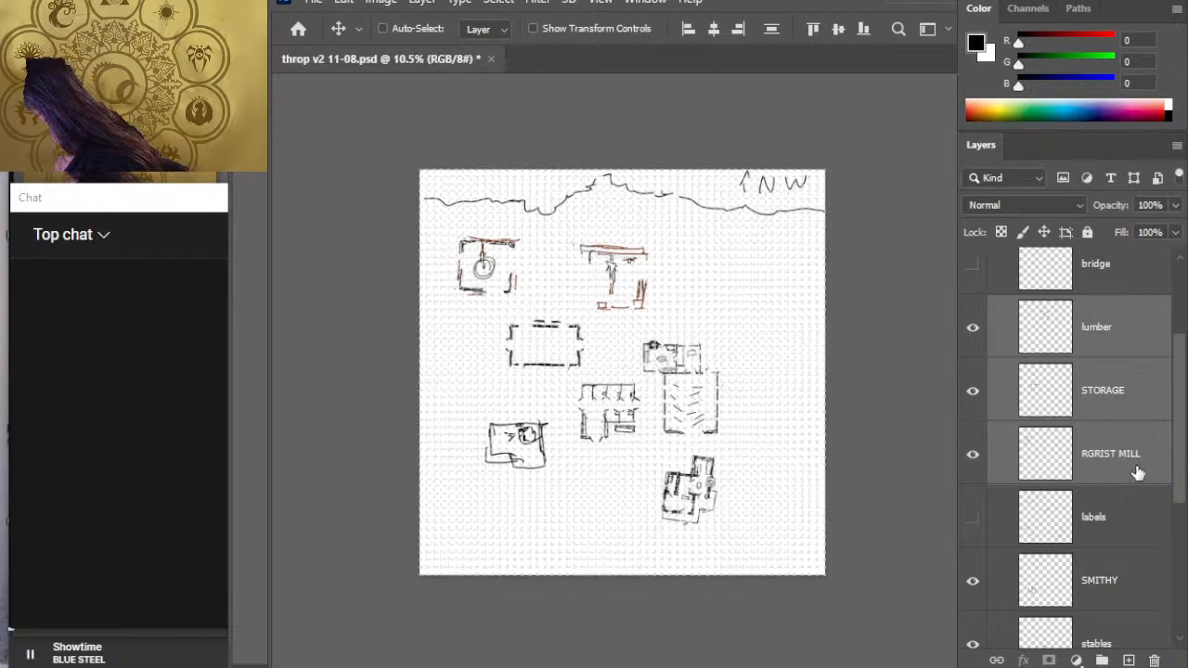
- Move the lumber mill west until it stands just east of the grist mill, leaving a narrow gap between them
click(1144, 355)
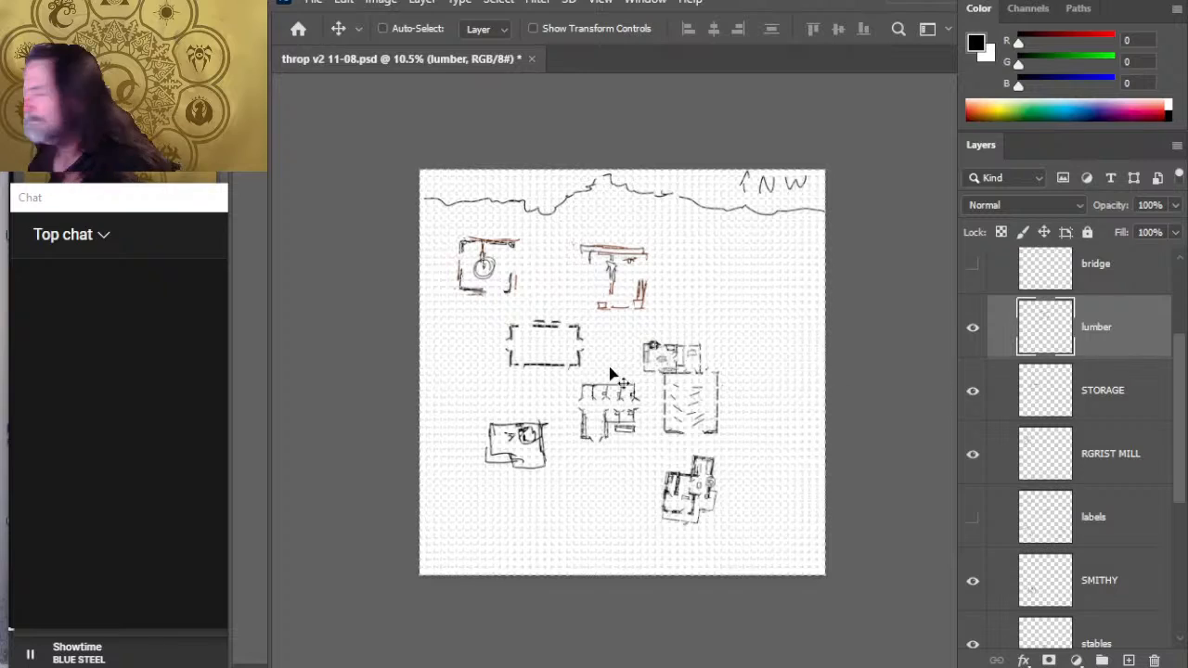
drag(605, 346, 598, 350)
key(l)
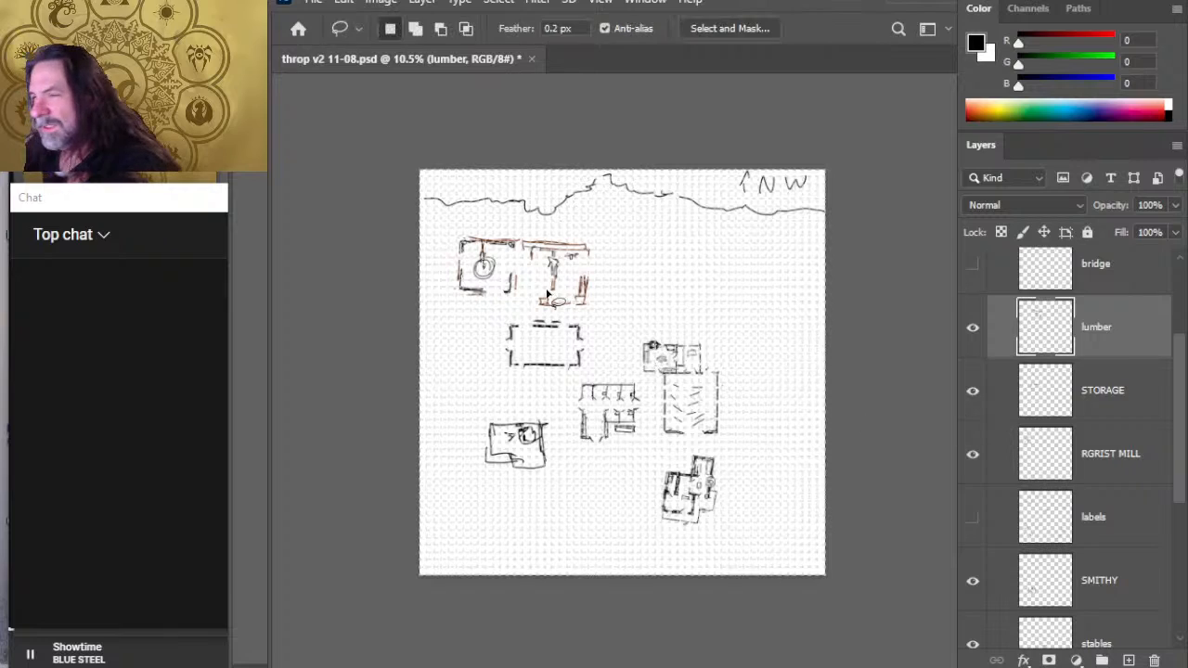
key(z)
drag(537, 272, 606, 280)
key(v)
drag(669, 323, 691, 336)
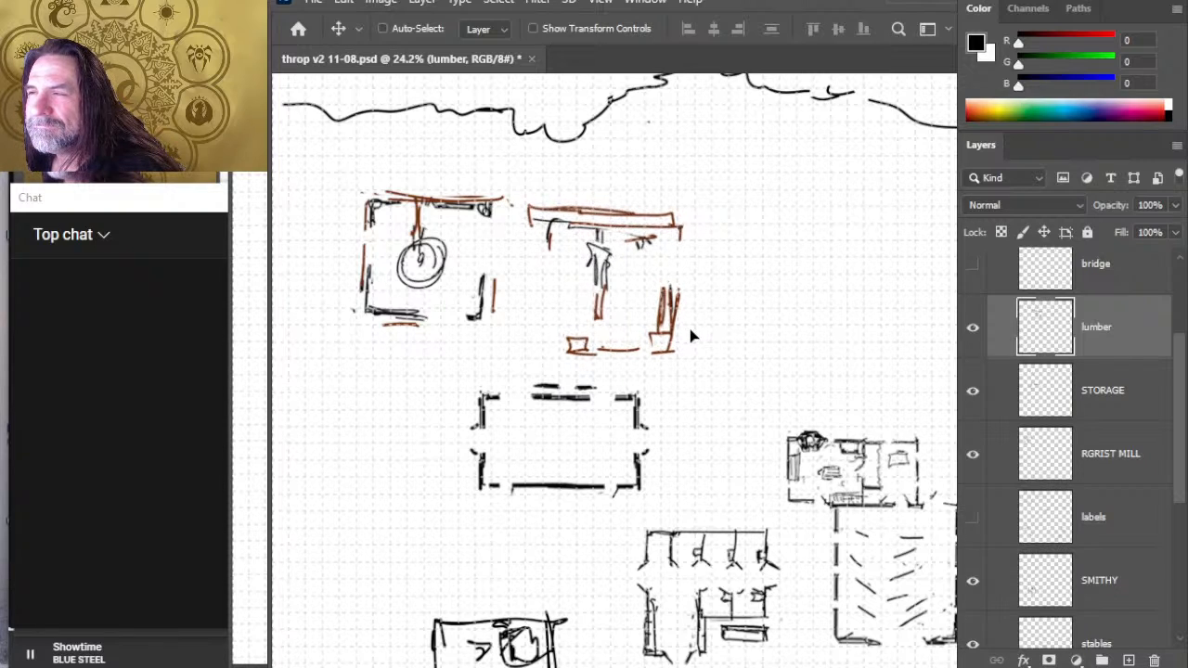
- Erase the brown outline along the lumber mill's north edge and redraw it as a straight black line
key(e)
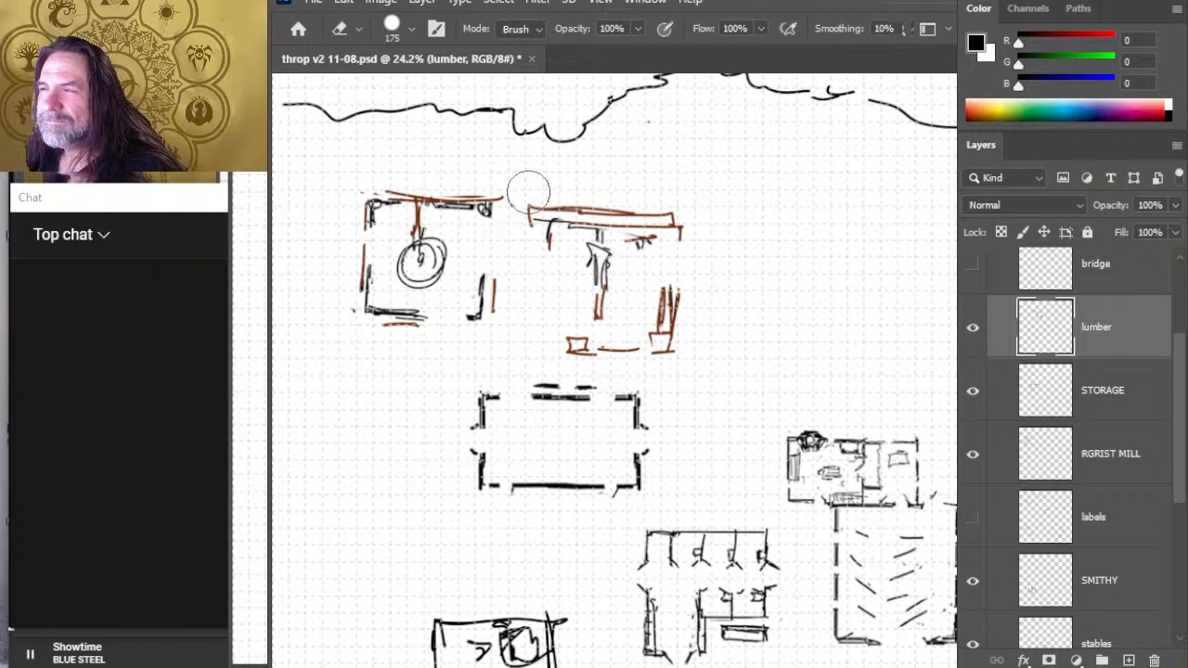
drag(530, 192, 673, 206)
key(b)
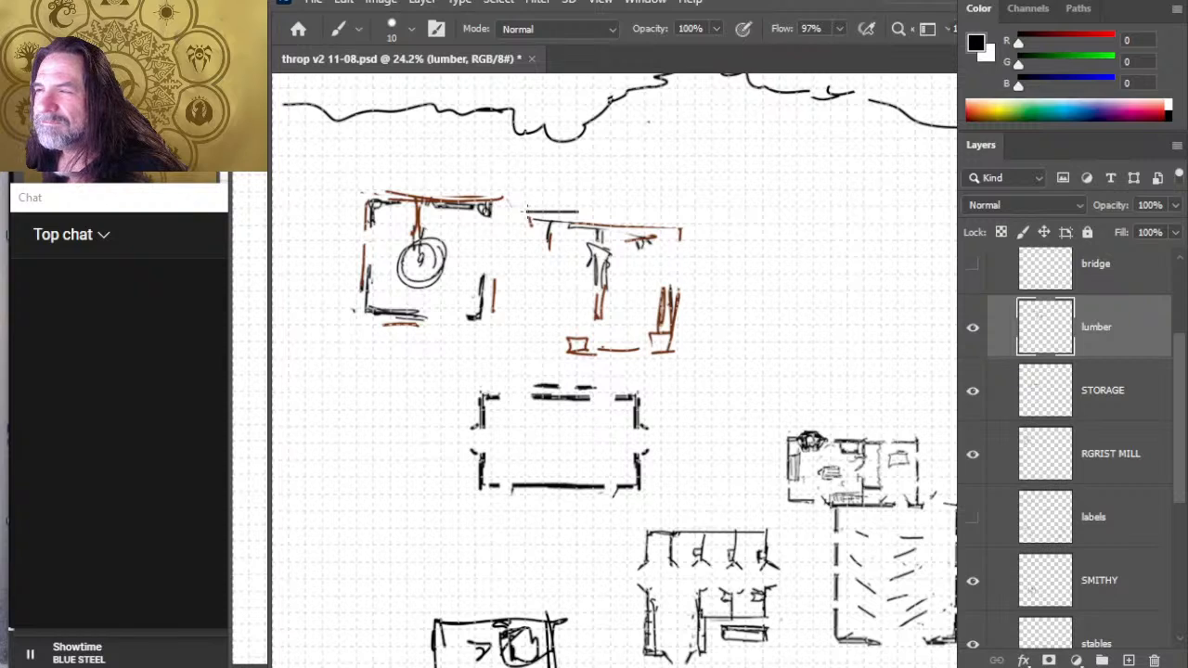
drag(578, 211, 667, 212)
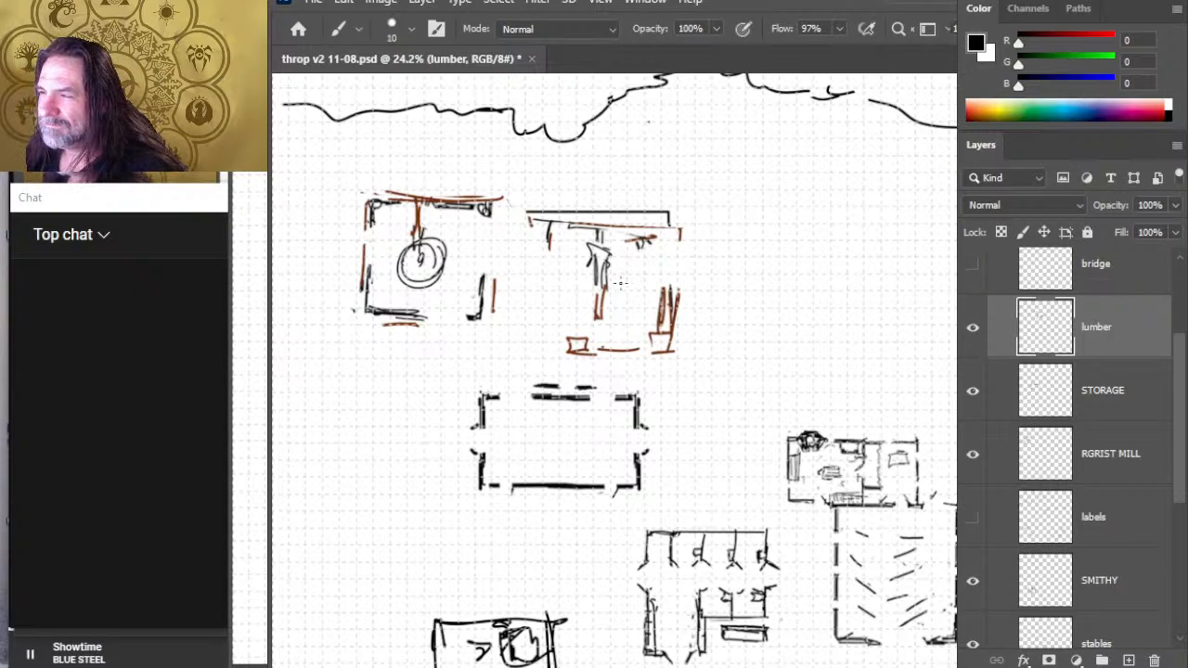
- Erase the line between the two small boxes on the lumber mill's south side and brush a short black mark beside each box
key(e)
key(b)
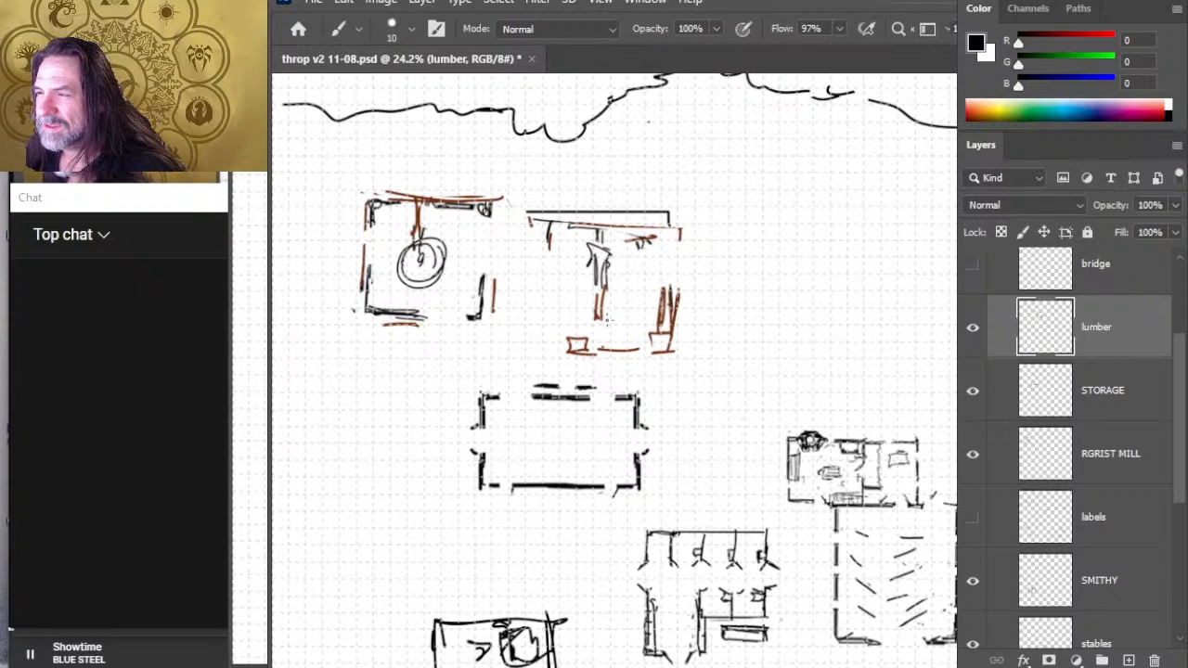
key(e)
drag(610, 344, 615, 347)
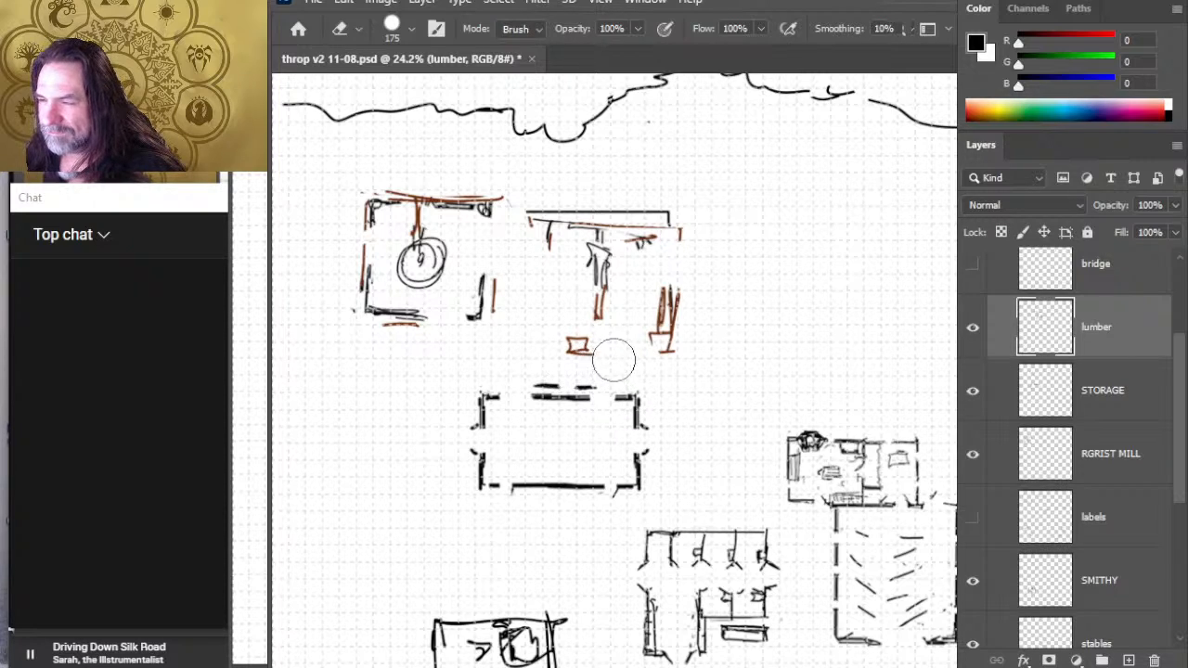
key(b)
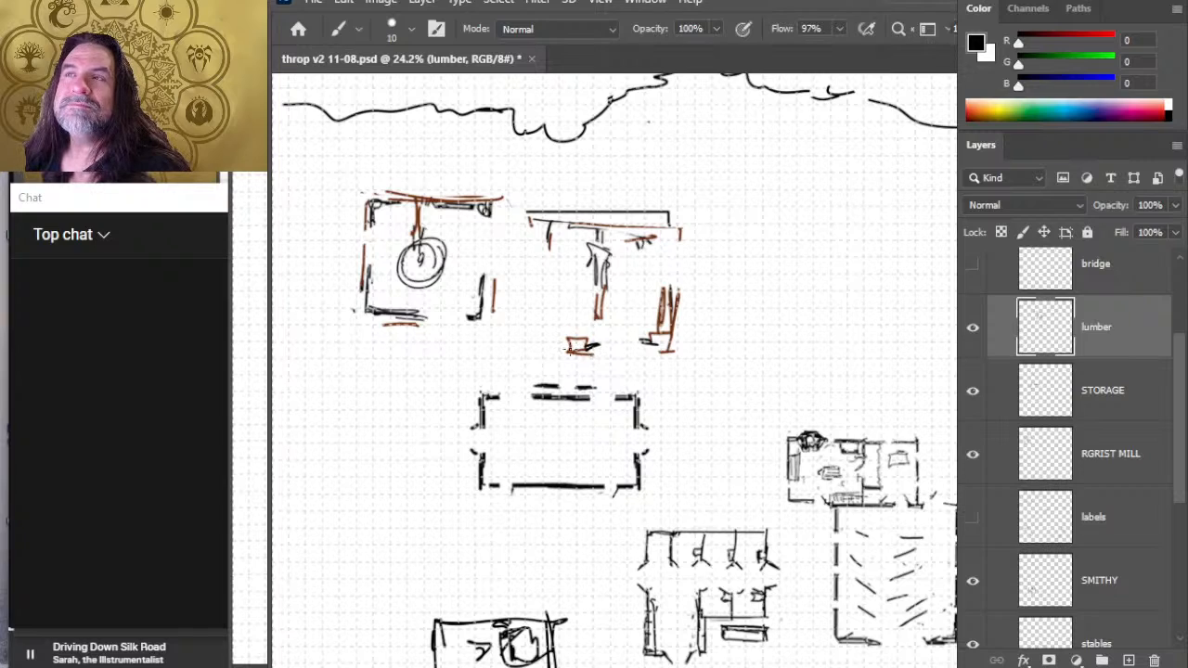
- Trim the outer marks along the lumber mill's east side and move the building flush against the grist mill
key(e)
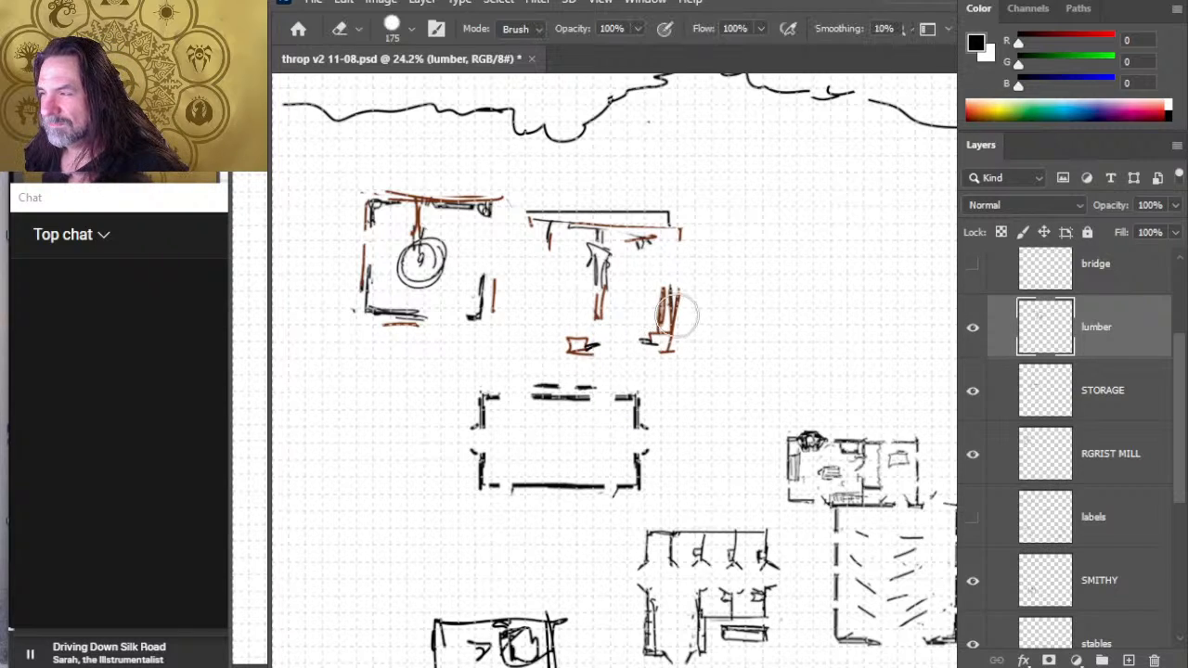
drag(700, 312, 696, 233)
key(v)
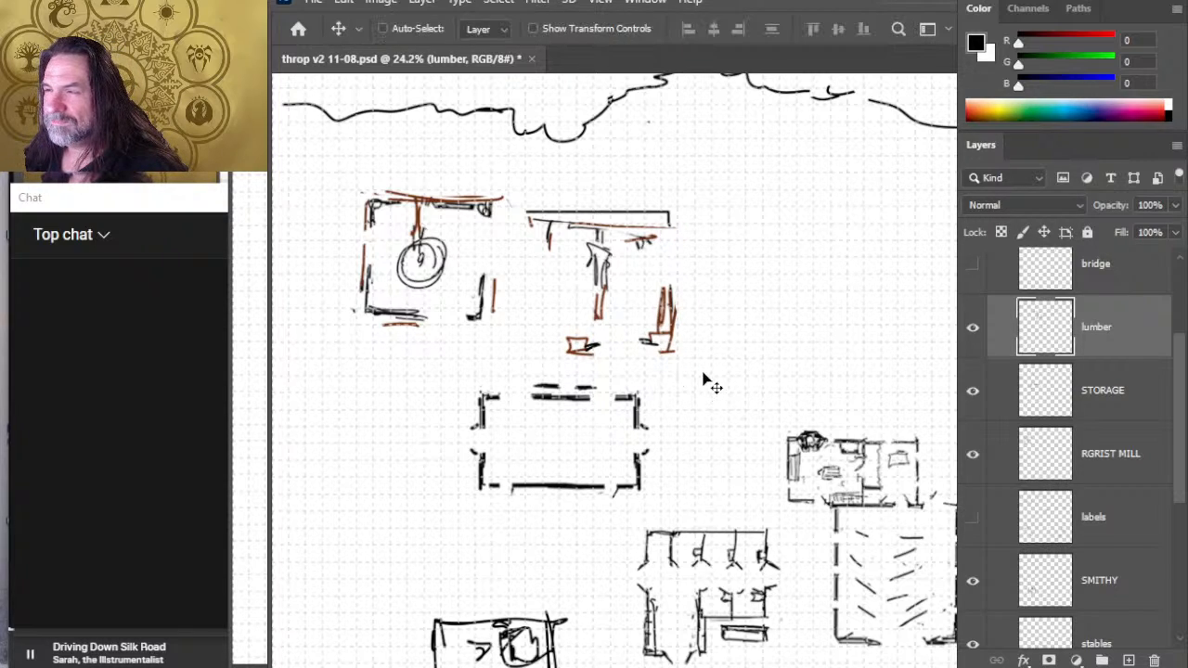
mouse_move(702, 379)
mouse_down()
mouse_move(695, 362)
mouse_move(654, 360)
mouse_move(635, 341)
mouse_up()
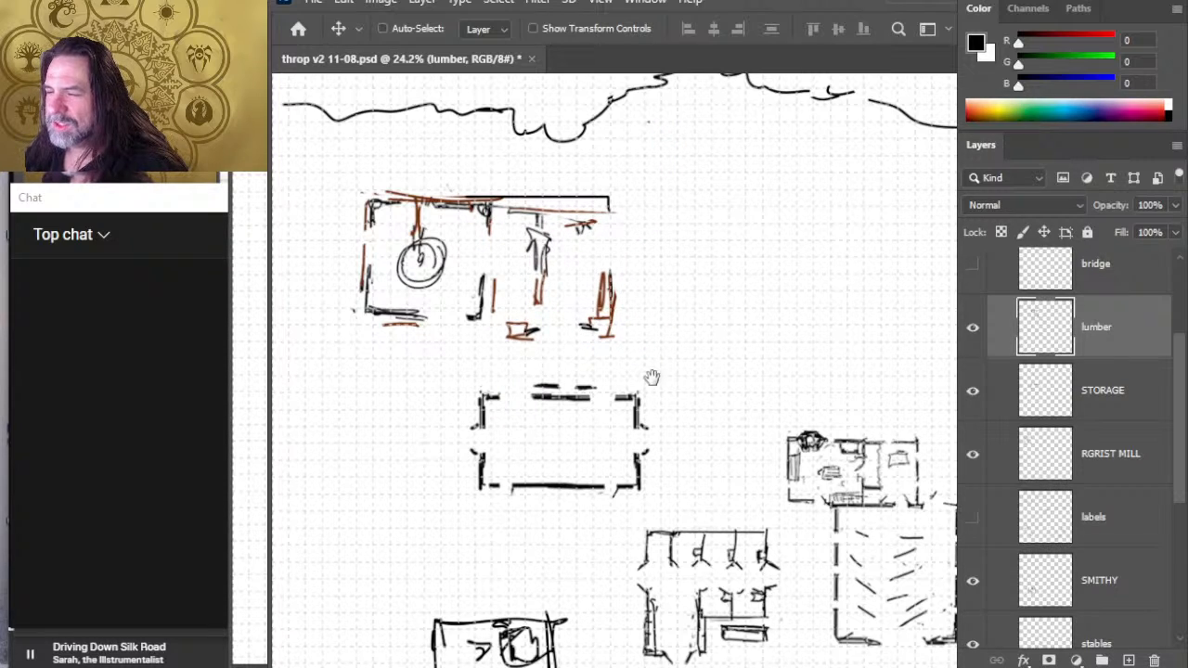
- Move the smithy east across the map to the southeast corner of the large dashed building
scroll(652, 371, down, 5)
scroll(652, 362, left, 1)
key(z)
drag(788, 405, 697, 389)
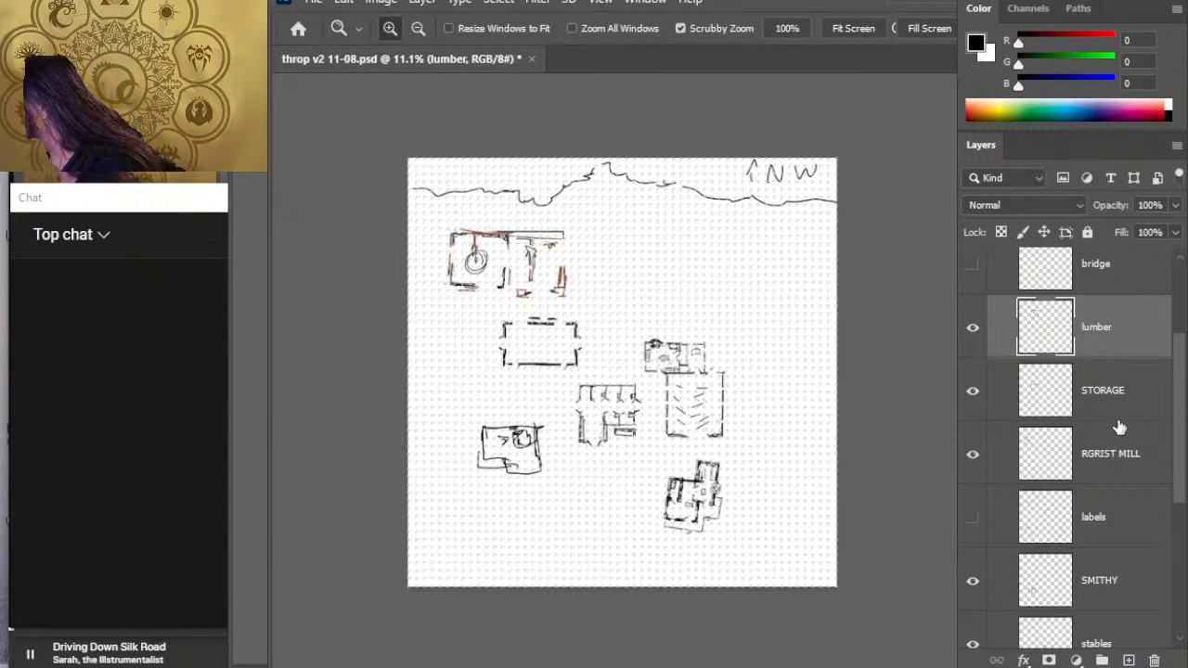
click(1079, 579)
key(v)
drag(649, 443, 835, 458)
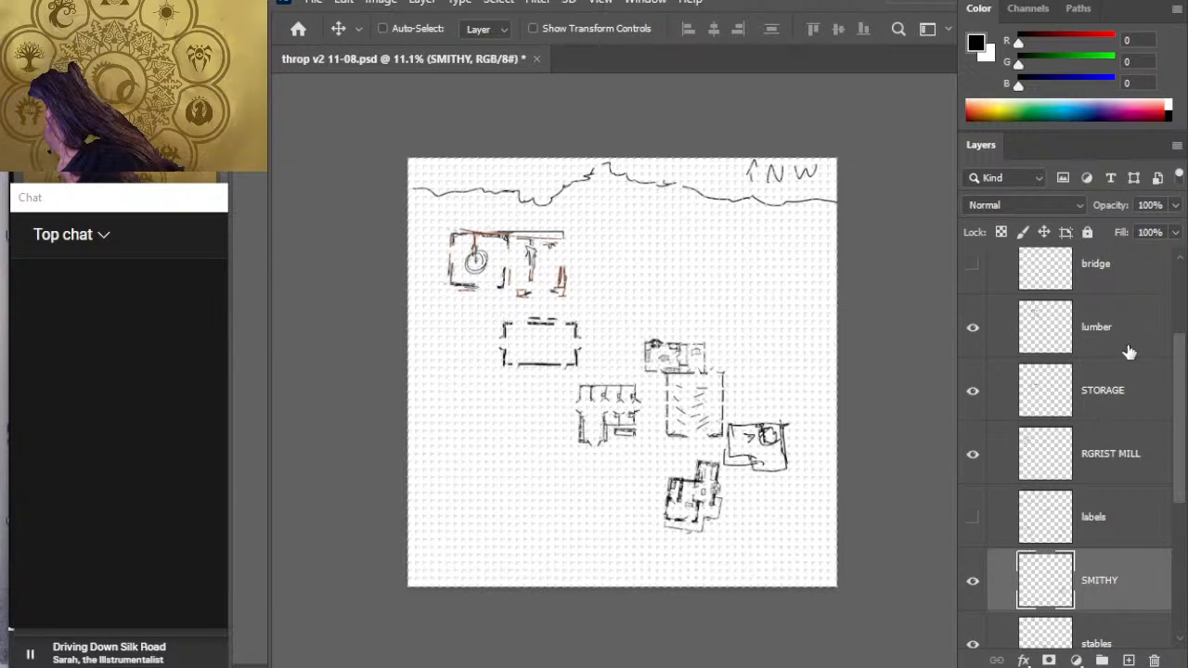
- Move the grist mill south of the storage building, flip it vertically and rotate it to about -92 degrees
click(1124, 466)
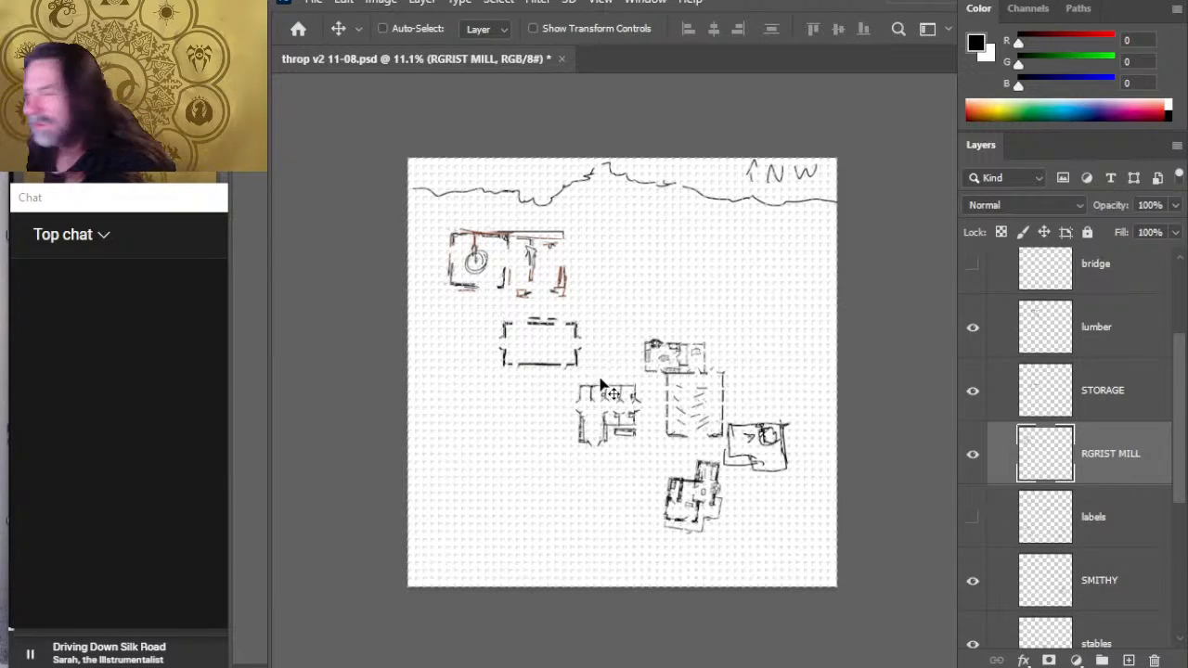
mouse_move(574, 340)
mouse_down()
mouse_move(610, 512)
mouse_move(618, 492)
mouse_up()
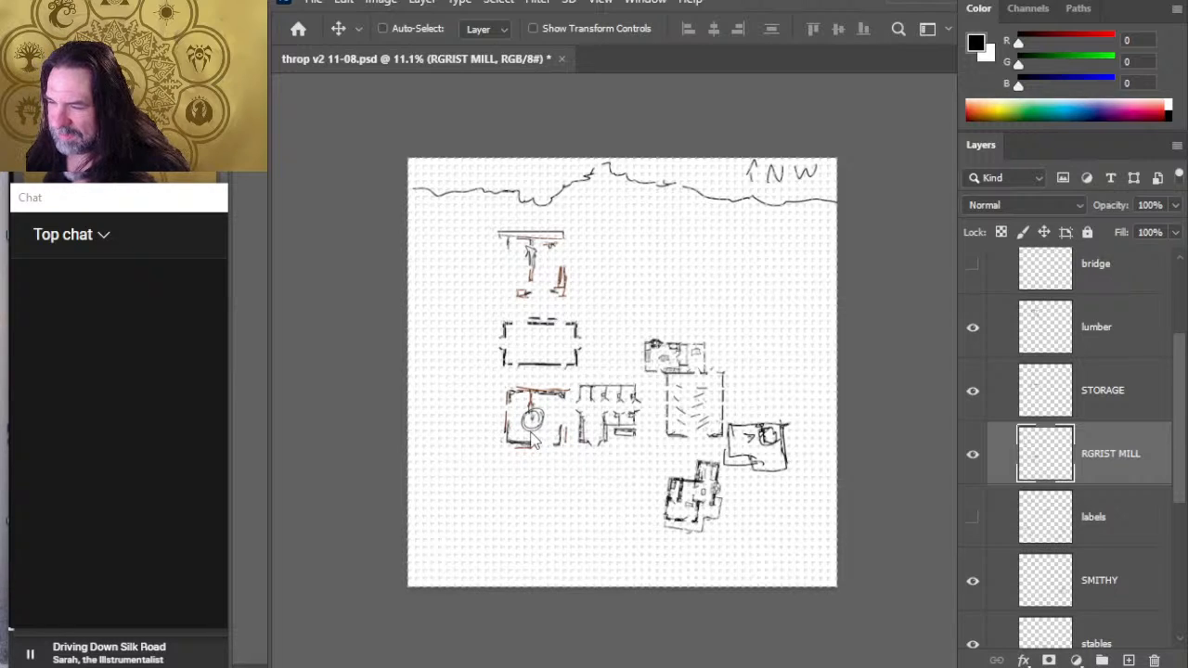
key(l)
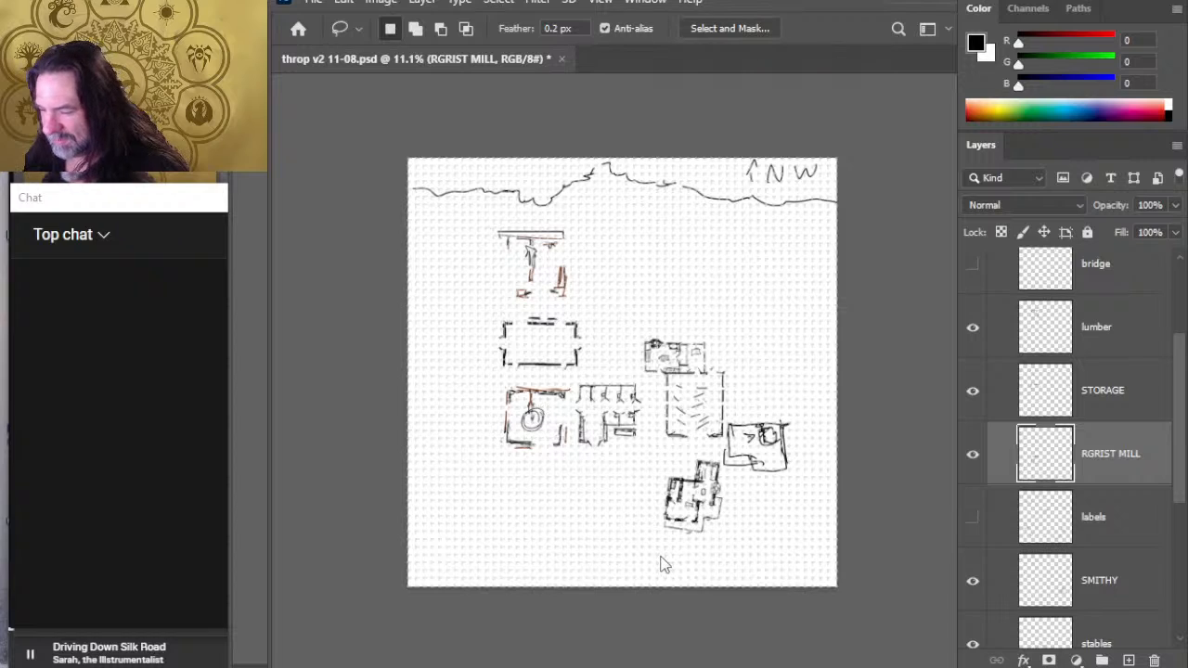
key(ctrl+t)
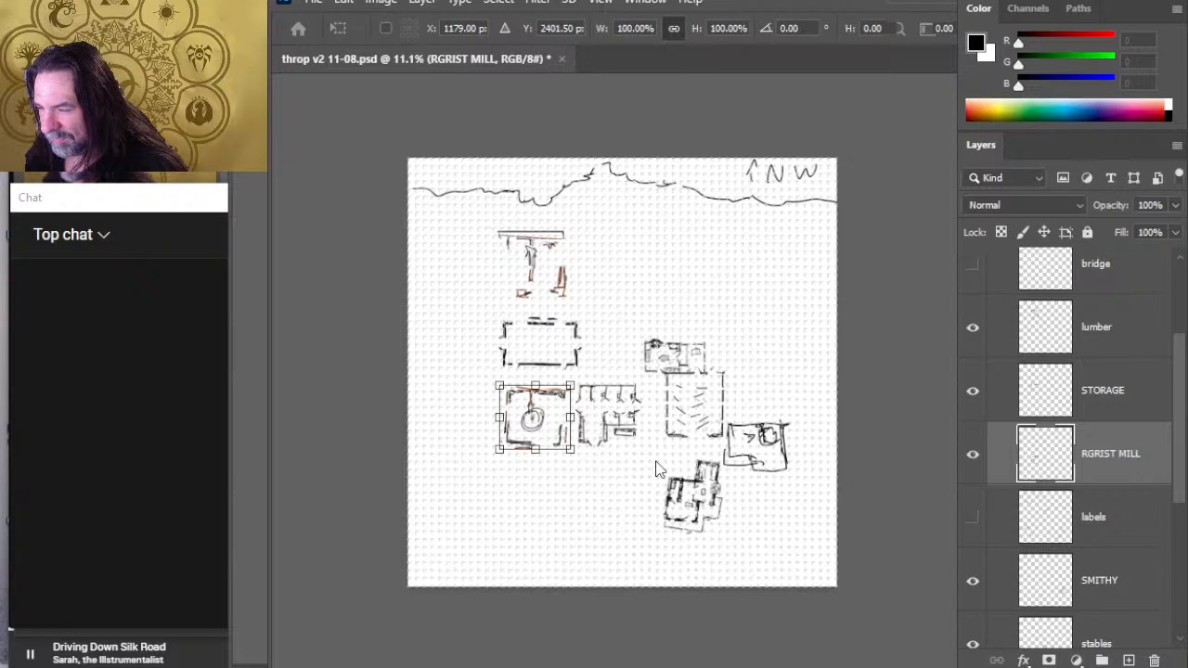
click(657, 462)
mouse_move(692, 451)
mouse_down()
mouse_move(599, 504)
mouse_move(552, 515)
mouse_move(498, 506)
mouse_move(521, 528)
mouse_up()
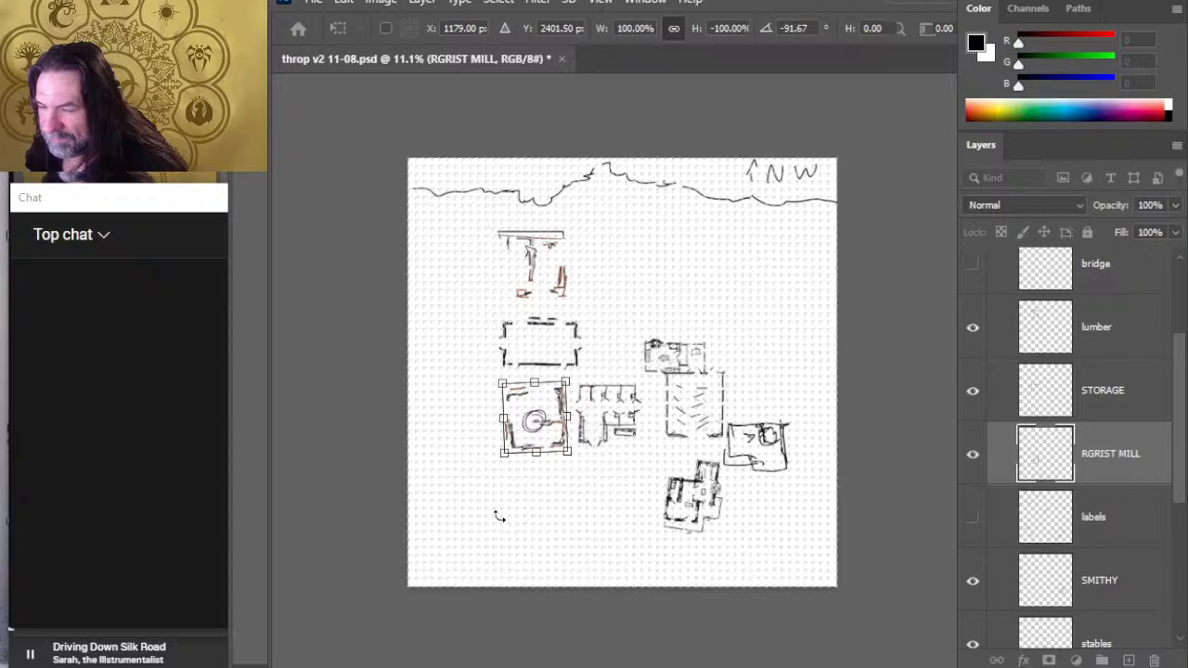
key(Return)
- Nudge the grist mill west and slightly north, widening the gap between it and the stables
key(v)
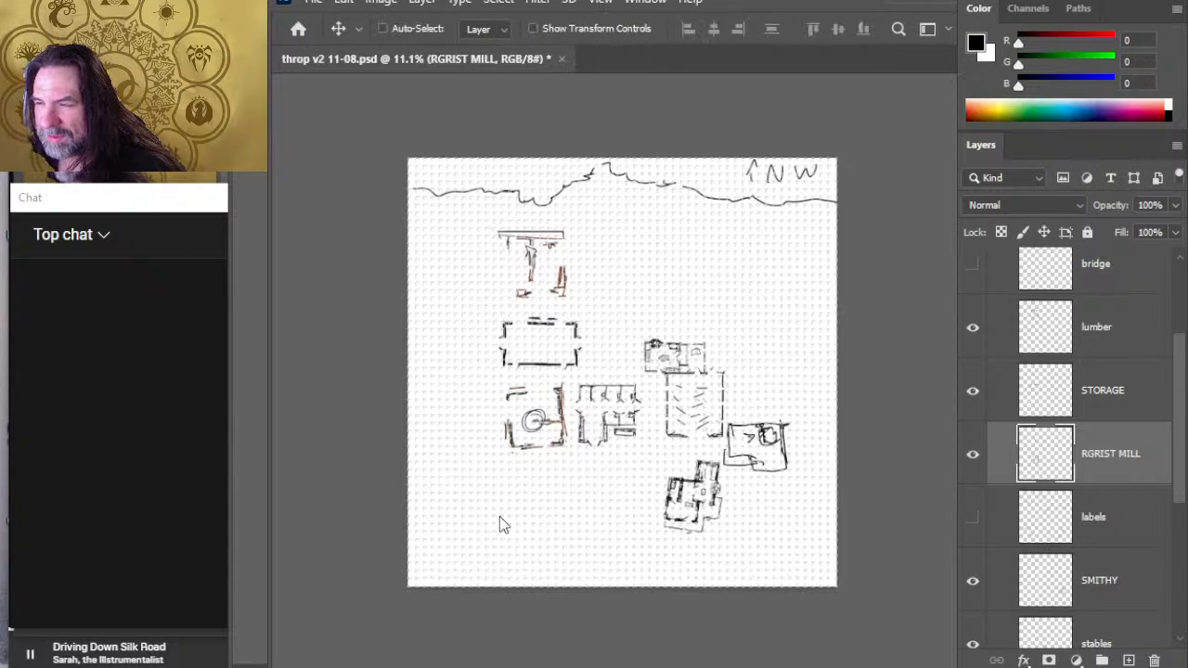
key(shift+Left)
key(shift+Left)
key(shift+Left)
key(shift+Left)
key(shift+Left)
key(shift+Left)
key(shift+Left)
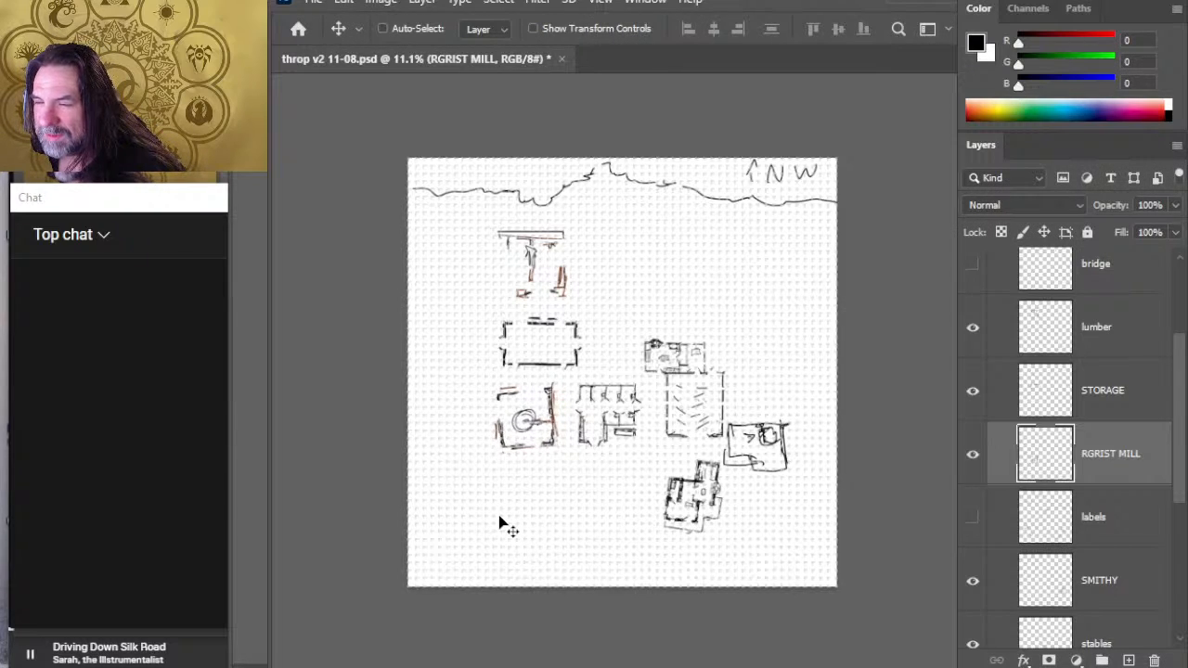
key(shift+Up)
key(shift+Up)
key(shift+Up)
key(shift+Up)
key(shift+Up)
key(shift+Left)
key(shift+Left)
key(shift+Left)
key(shift+Left)
key(shift+Left)
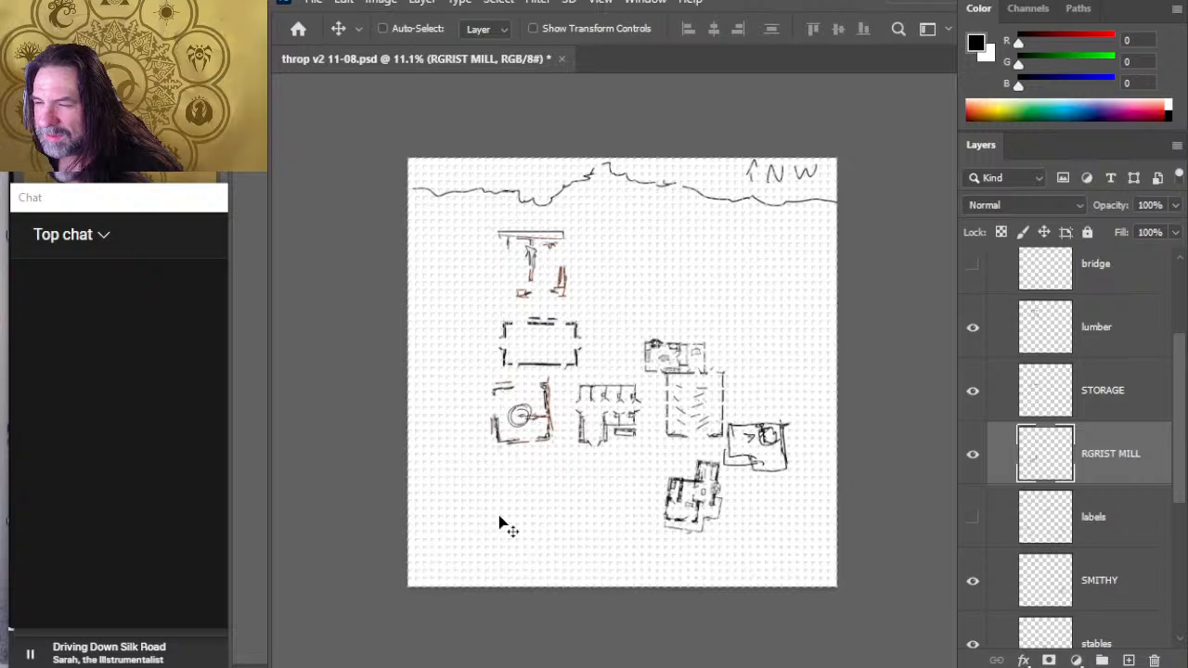
key(shift+Left)
key(shift+Left)
key(shift+Left)
key(shift+Left)
key(shift+Up)
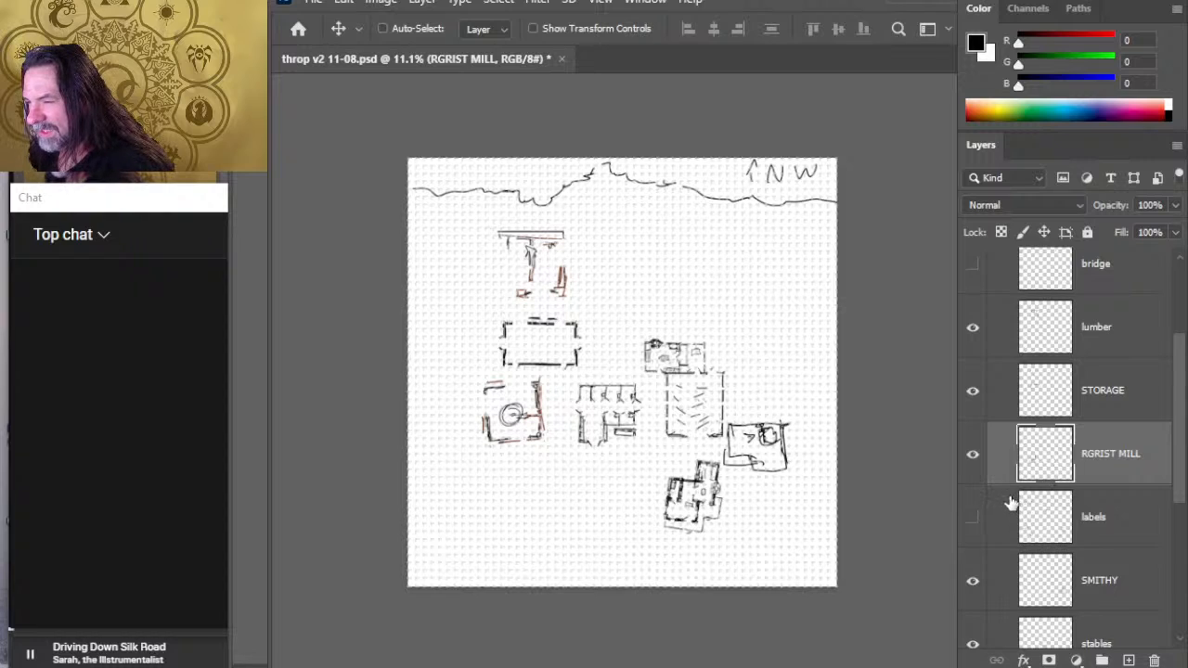
- Move the stables slightly east and a little north, toward the commons
click(1134, 396)
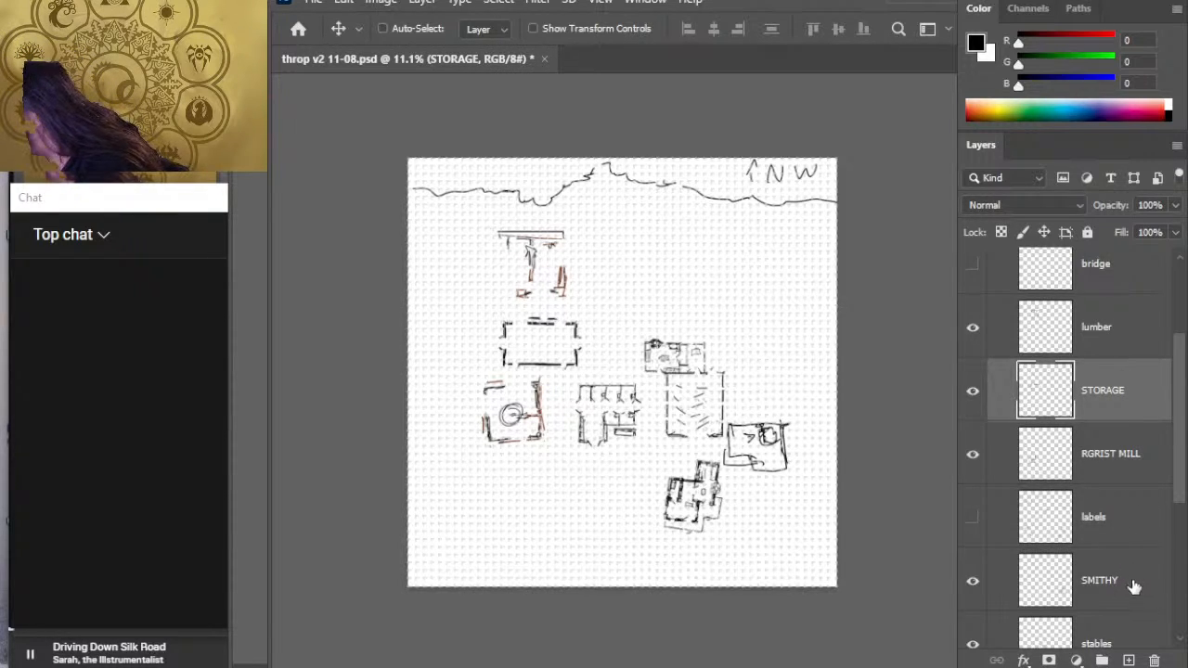
scroll(1181, 479, down, 2)
click(1145, 540)
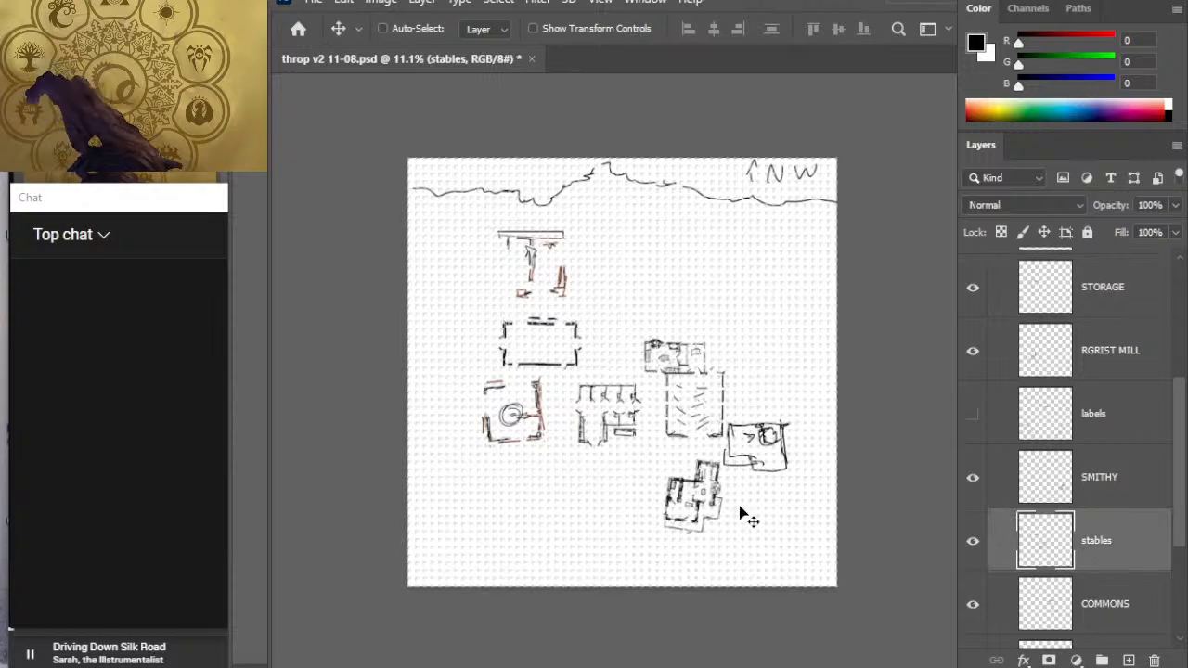
mouse_move(730, 492)
mouse_down()
mouse_move(749, 483)
mouse_move(738, 475)
mouse_up()
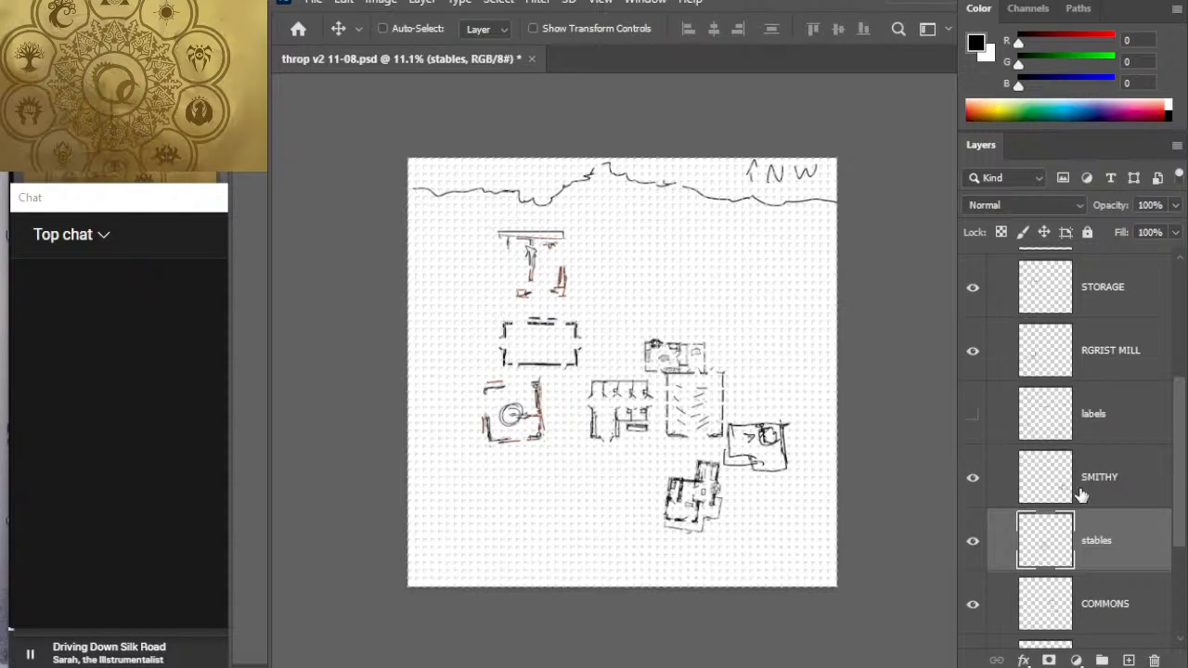
- Flip the commons vertically and move it southwest, into the space south of the grist mill and stables
click(1129, 608)
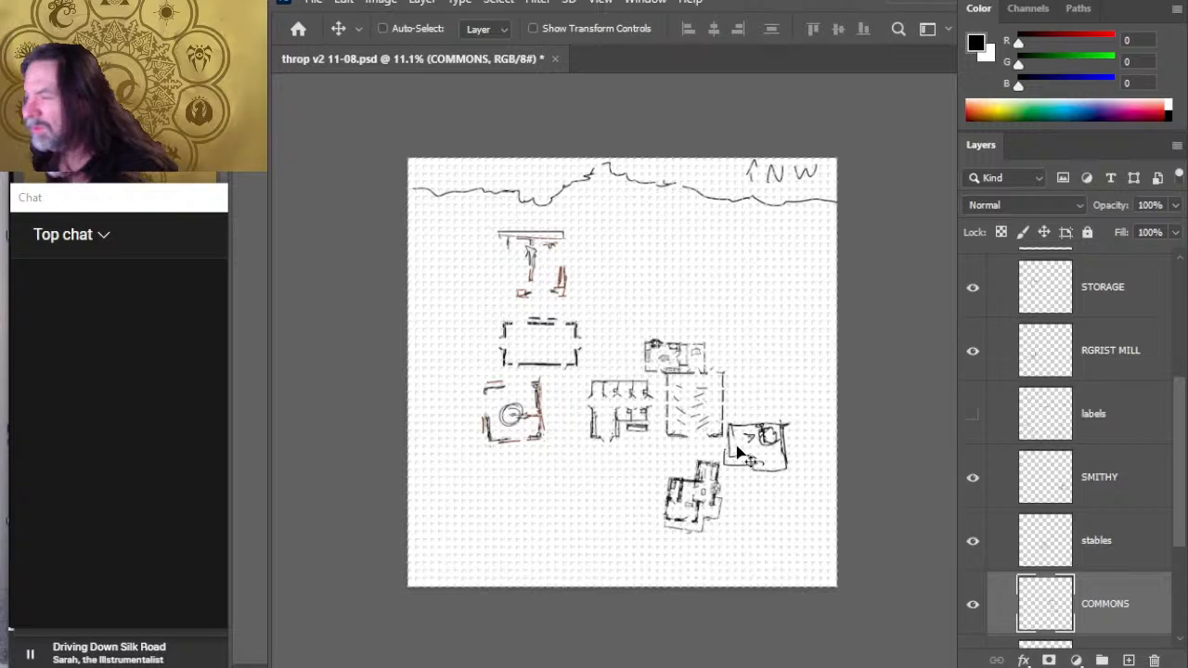
drag(743, 455, 741, 431)
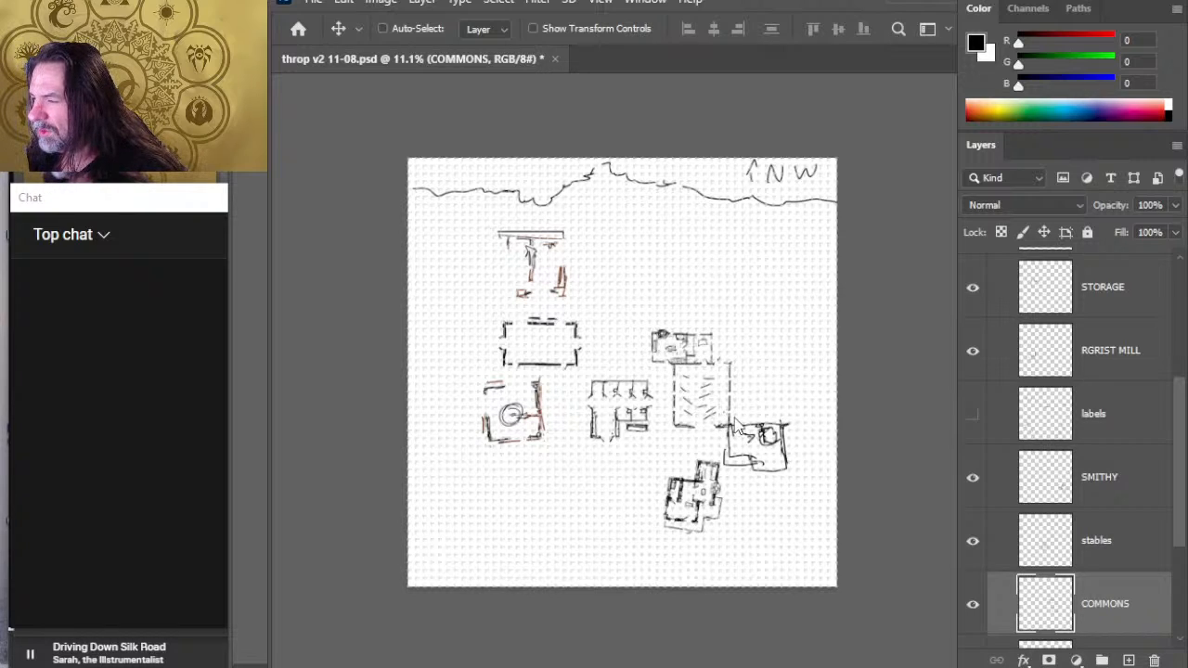
key(l)
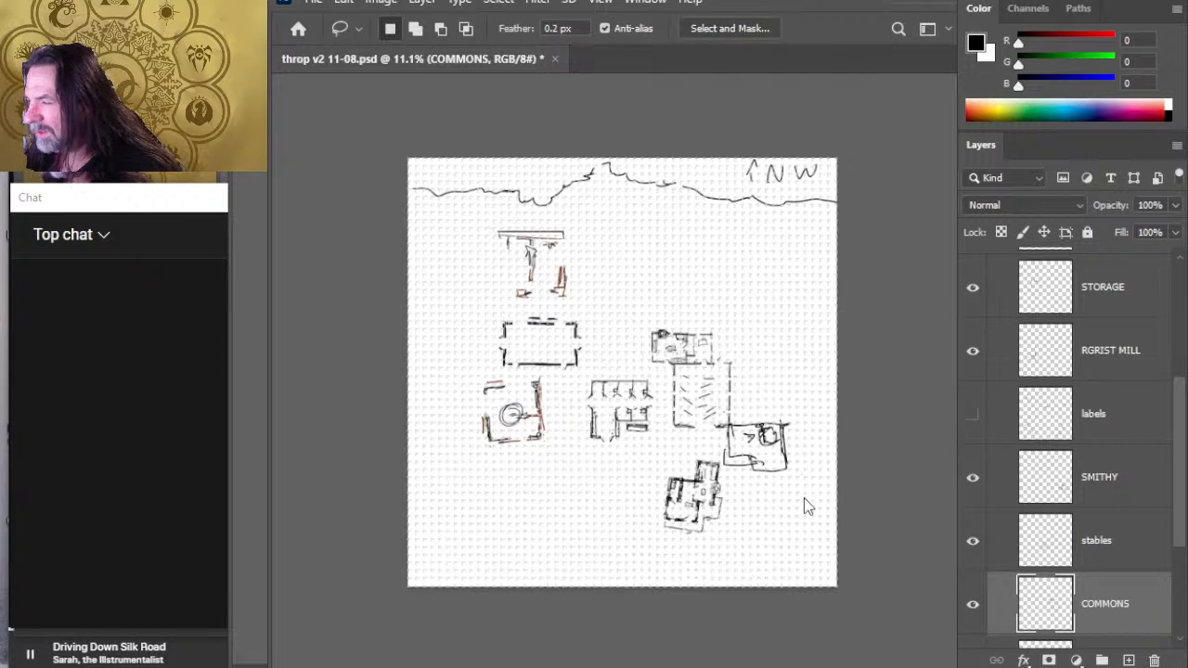
key(ctrl+t)
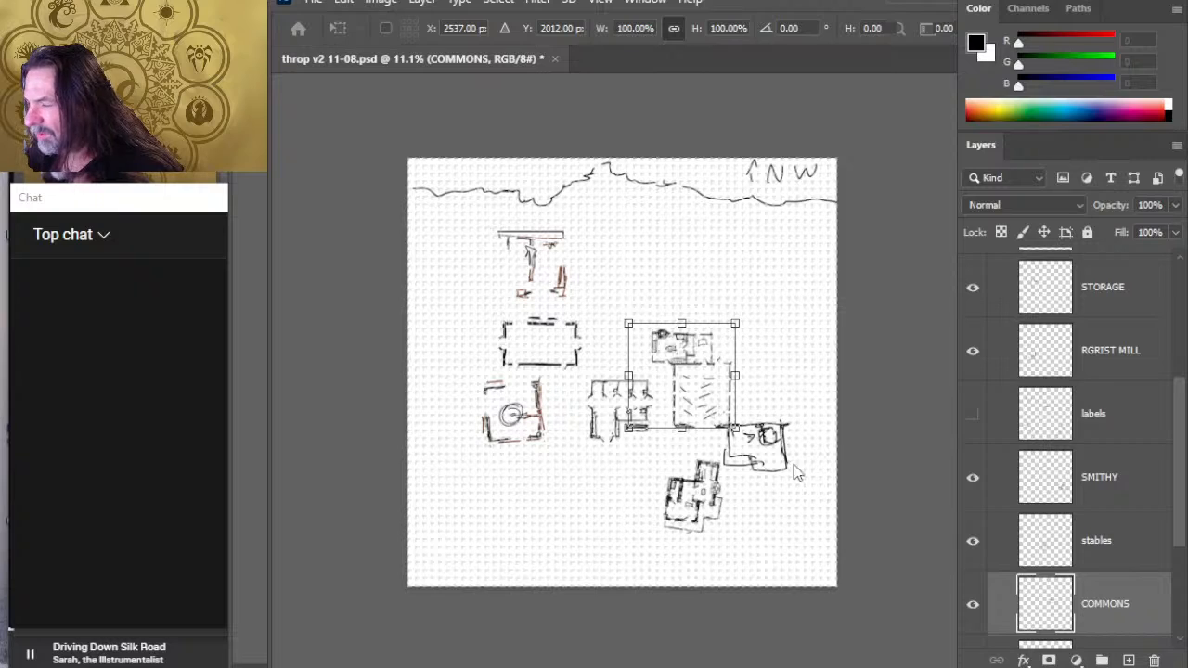
click(823, 665)
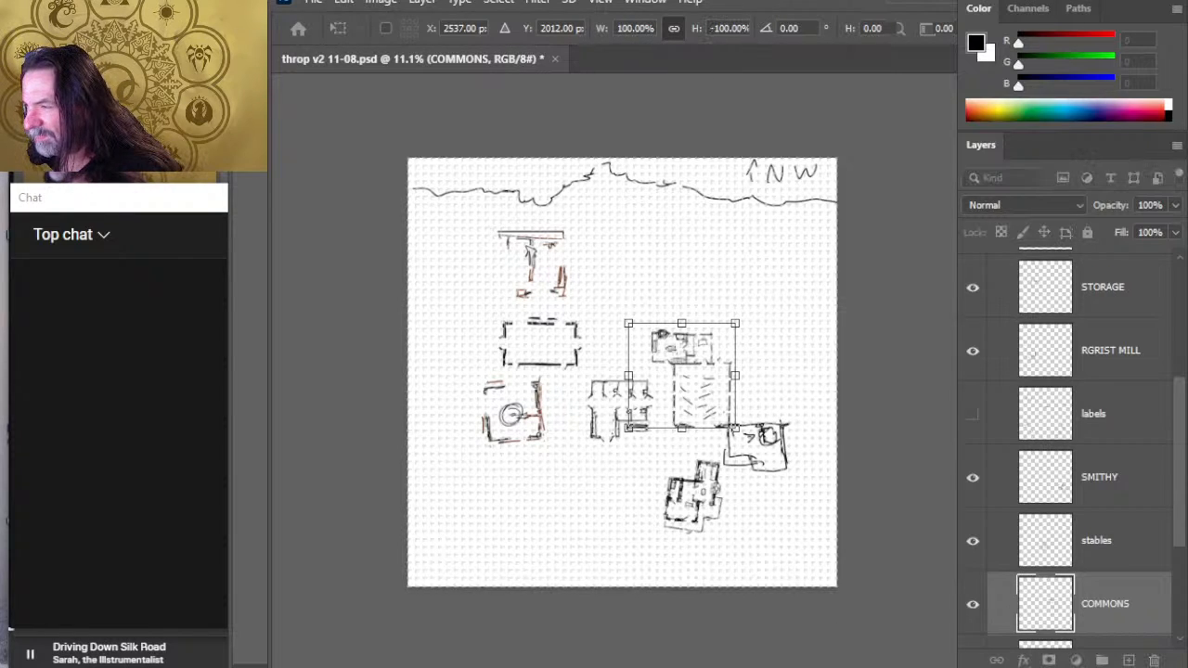
drag(699, 371, 590, 511)
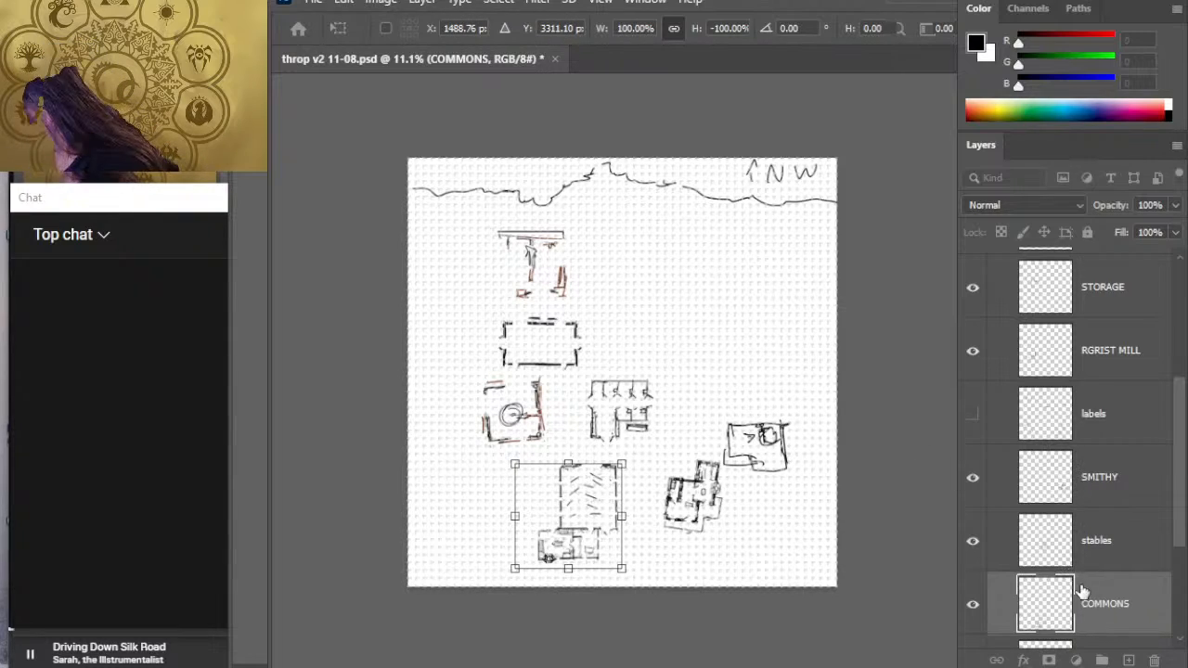
key(Return)
key(l)
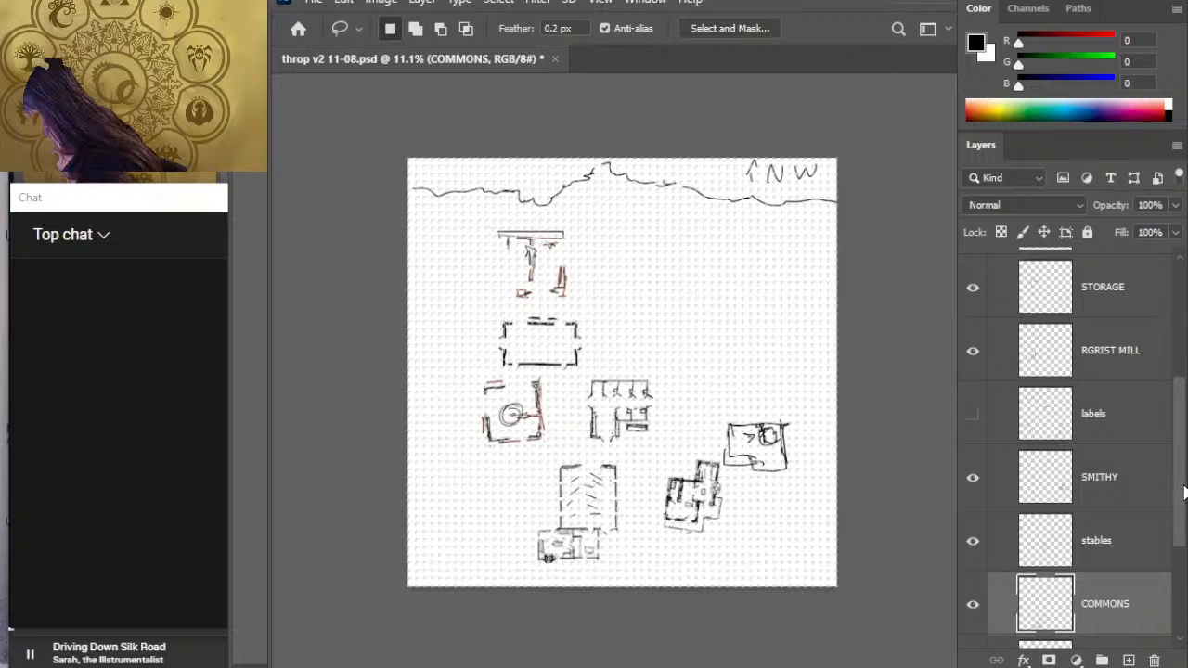
- Move the smithy northwest to the open ground northeast of the stables, level with the storage building
click(1118, 477)
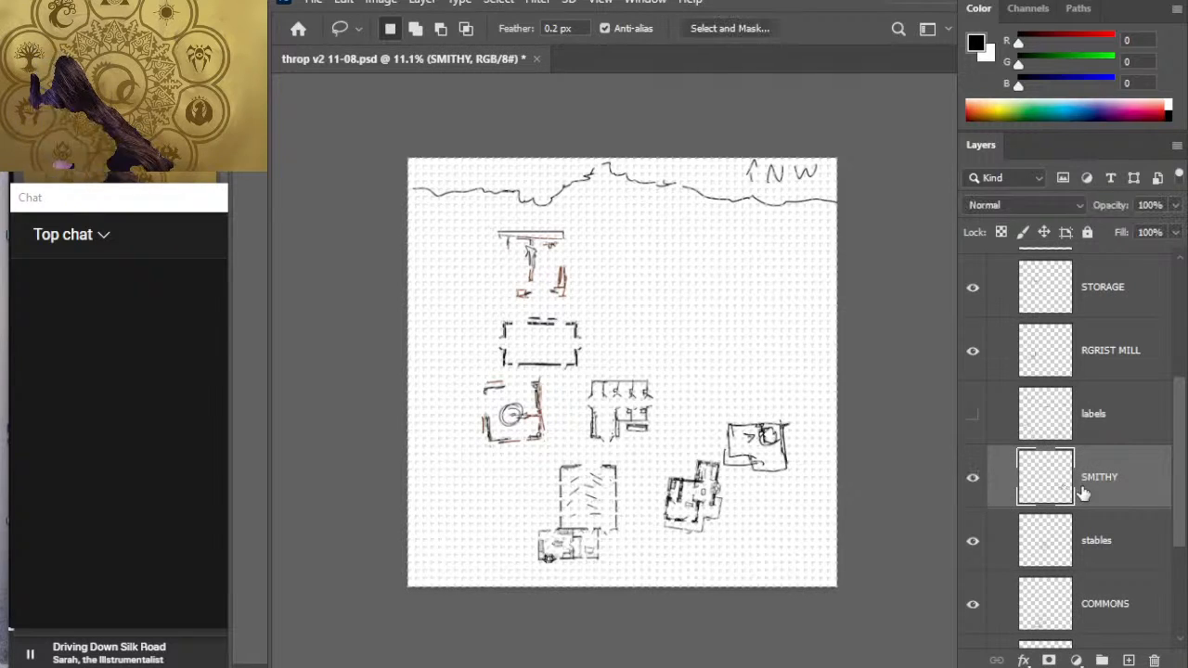
key(v)
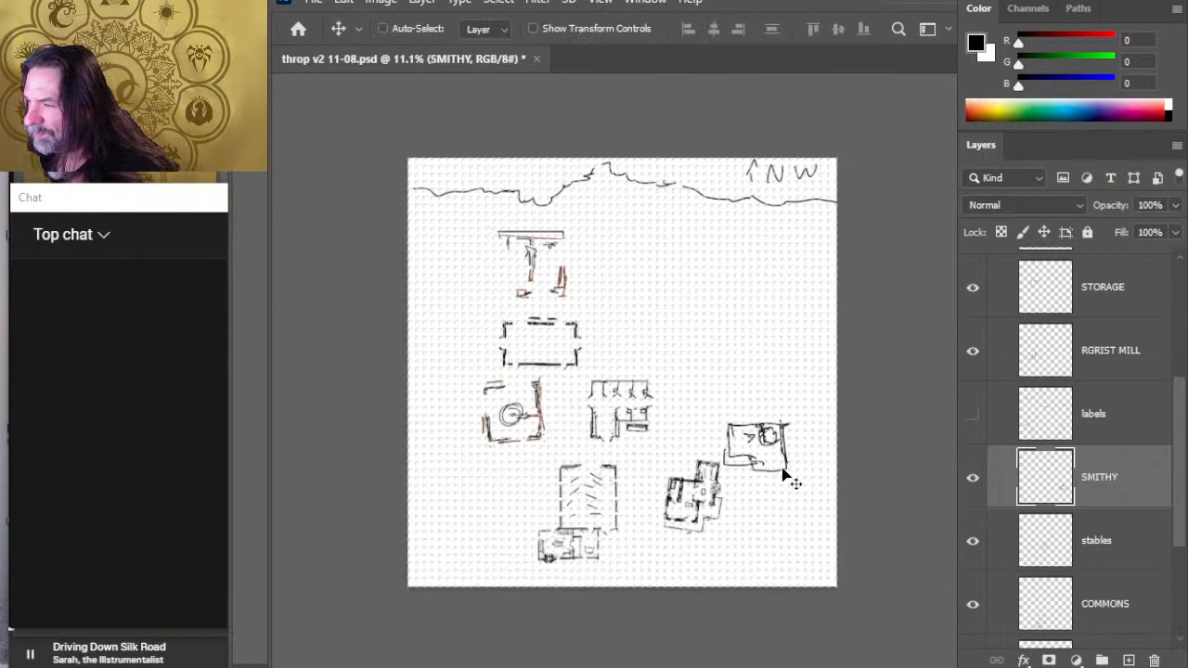
mouse_move(787, 476)
mouse_down()
mouse_move(782, 377)
mouse_move(745, 362)
mouse_move(751, 372)
mouse_up()
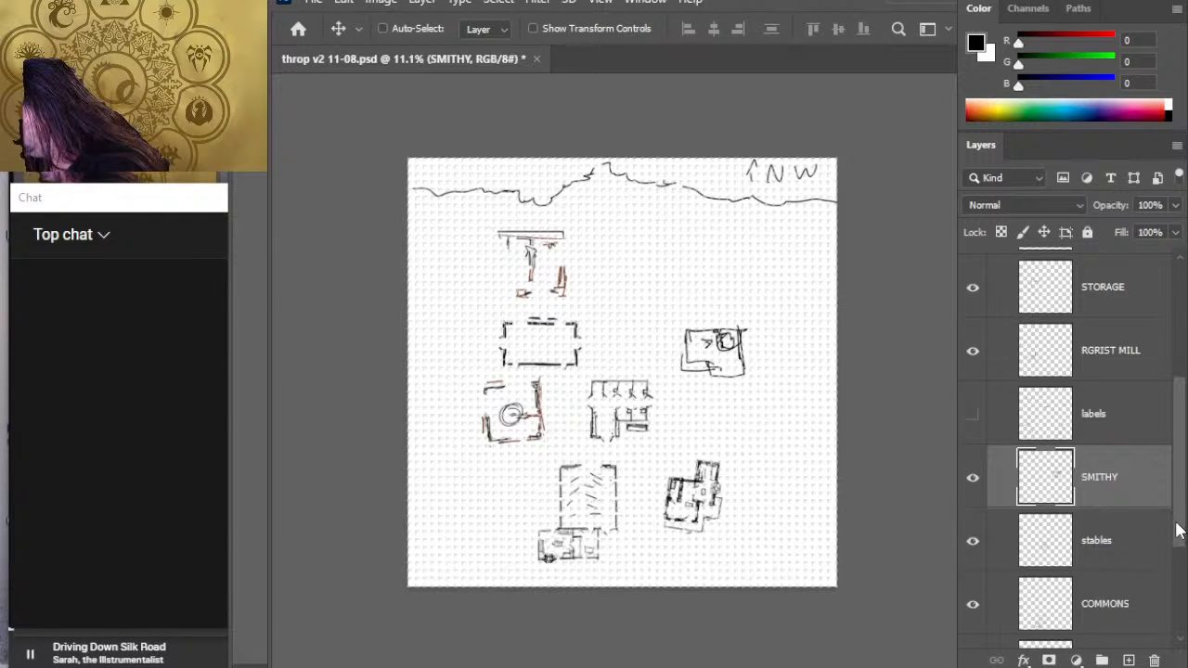
- Move the sheriff's building slightly northeast so it sits south of the smithy
scroll(1178, 538, down, 3)
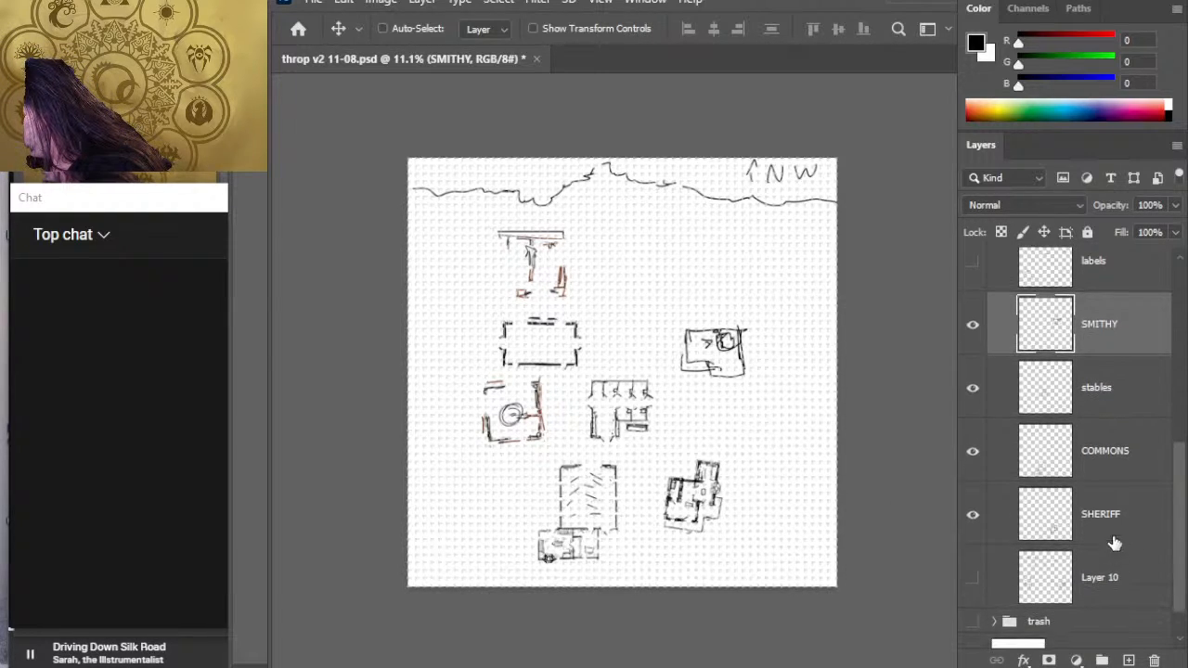
click(1114, 542)
drag(751, 527, 771, 513)
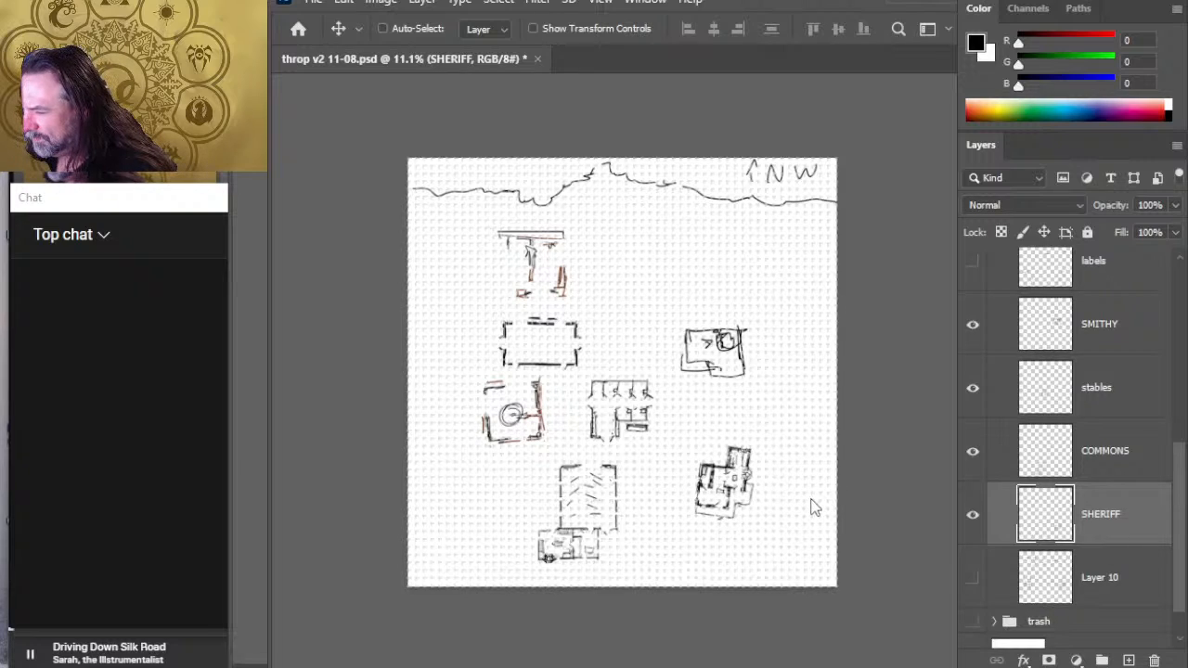
key(l)
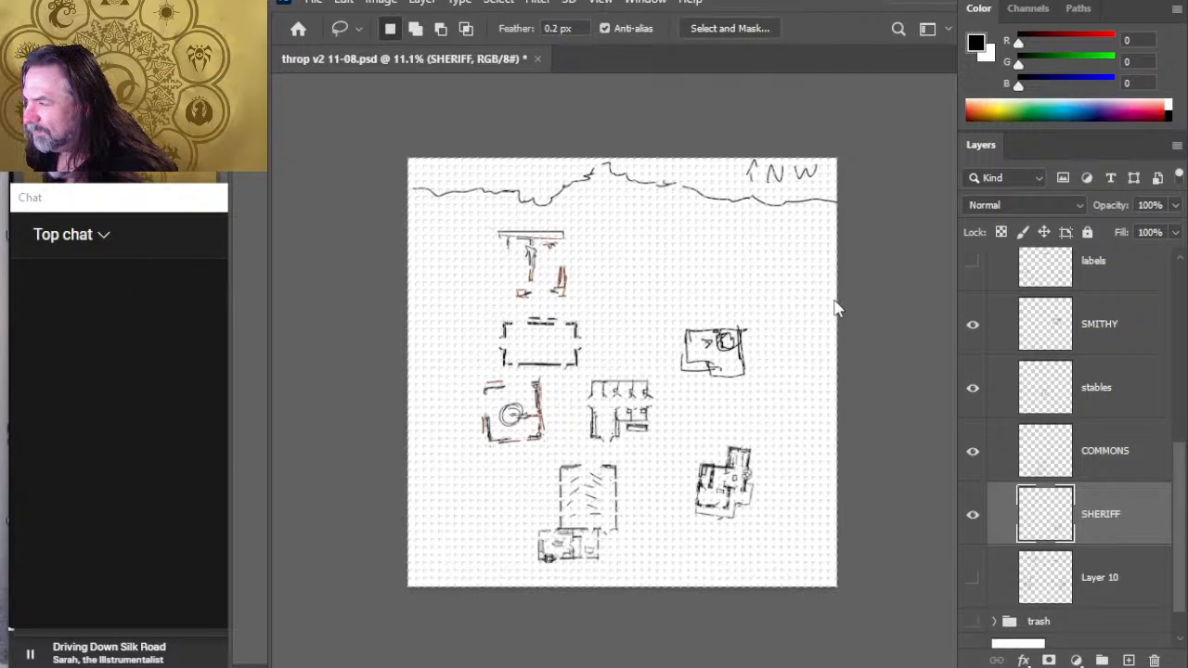
key(ctrl+t)
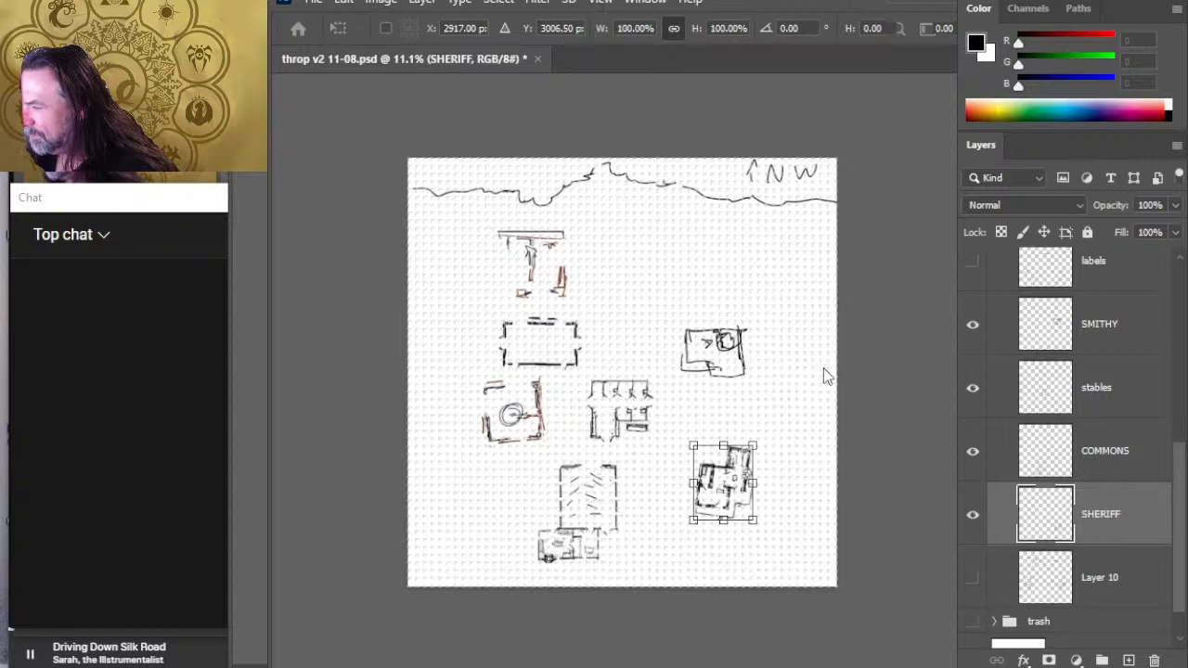
click(849, 353)
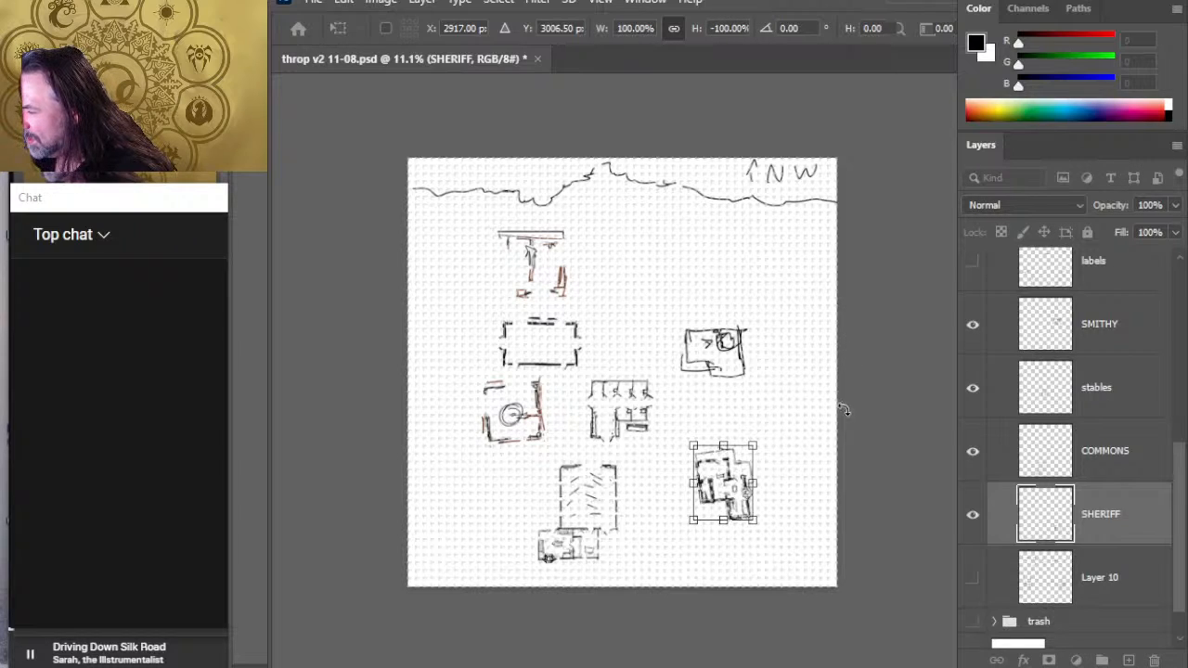
mouse_move(819, 521)
mouse_down()
mouse_move(817, 474)
mouse_move(826, 485)
mouse_move(839, 470)
mouse_up()
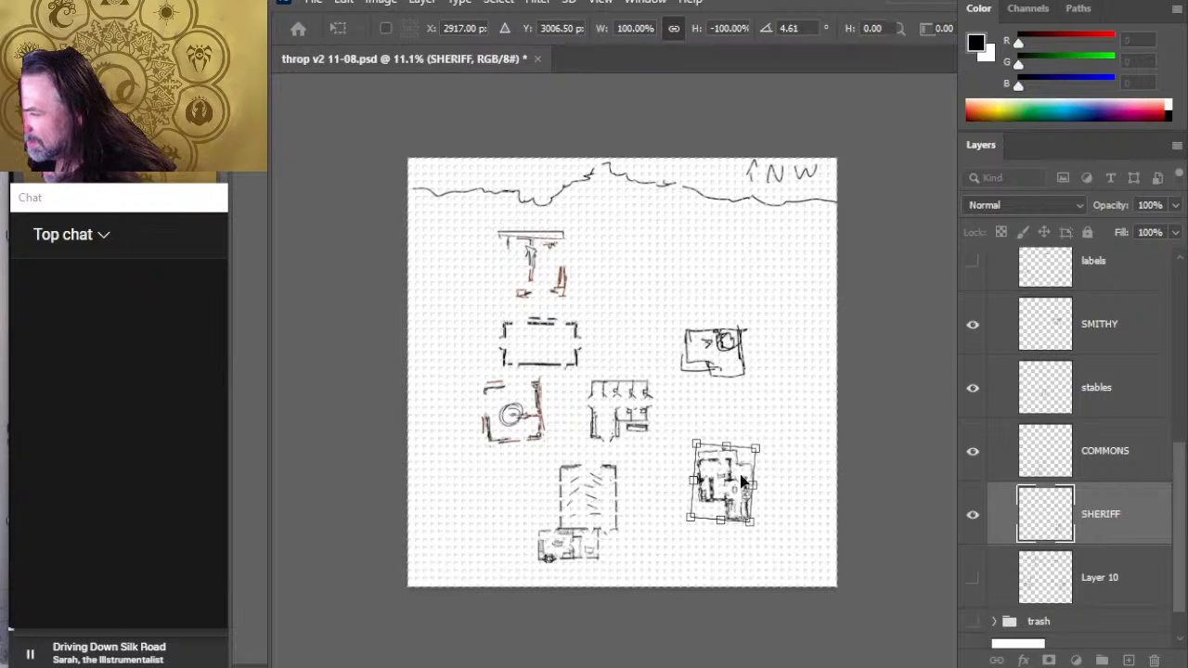
drag(753, 483, 776, 546)
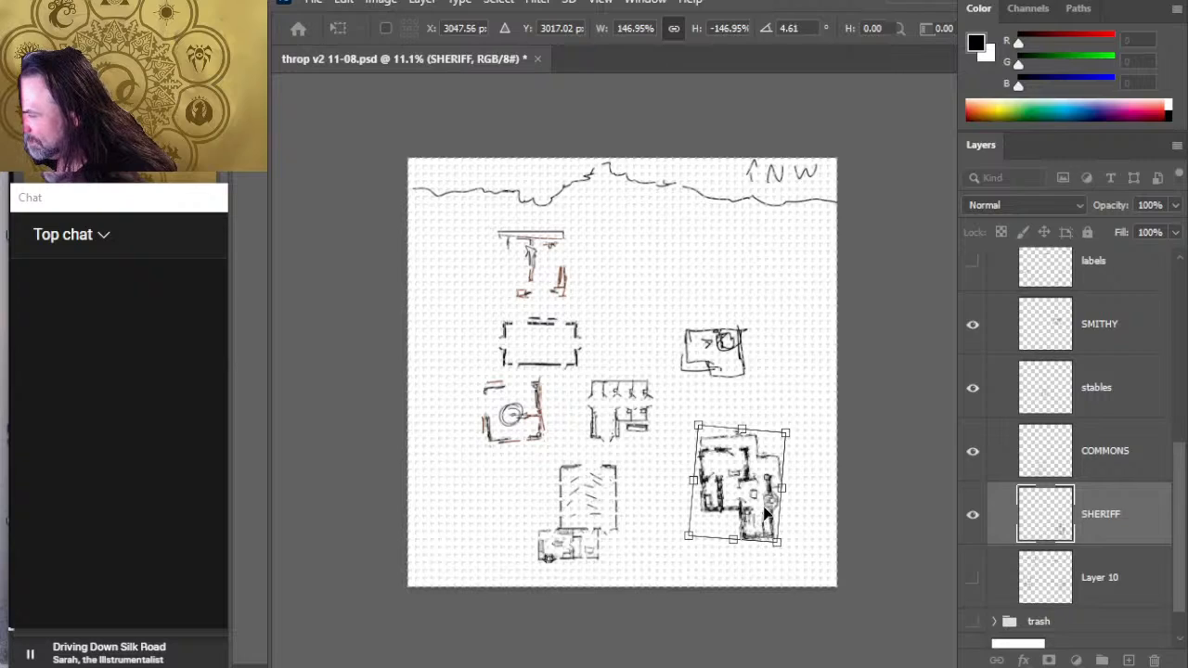
key(Escape)
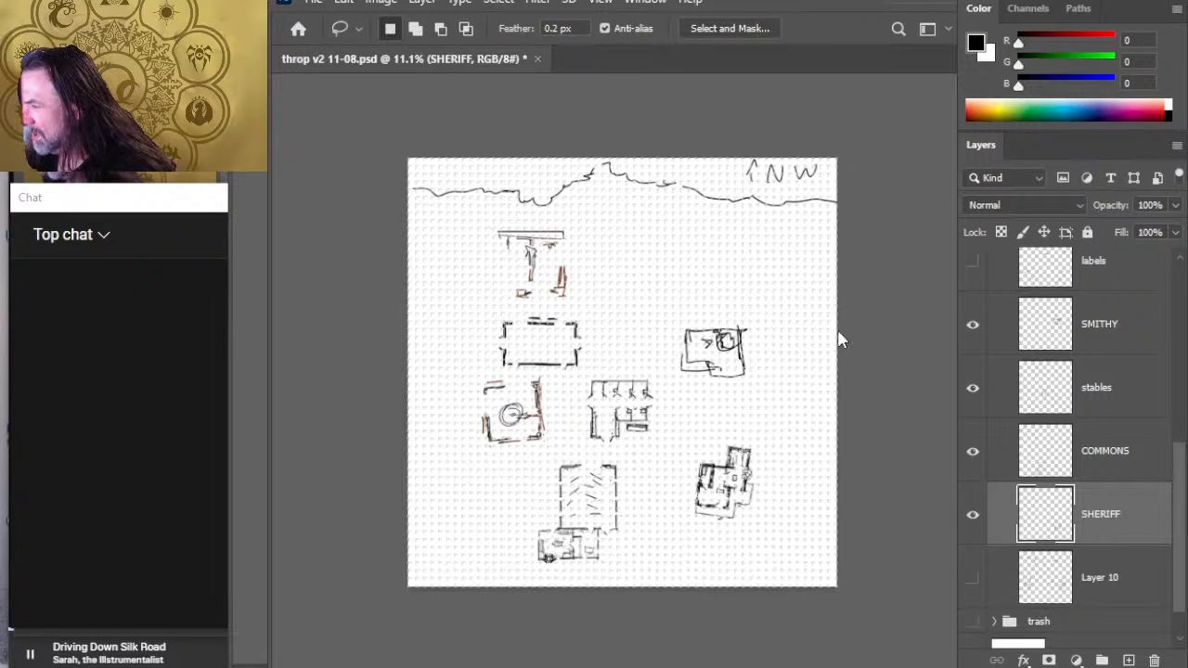
- Flip the sheriff's building vertically in place at its original size with a rotation of about 0.25 degrees
key(ctrl+t)
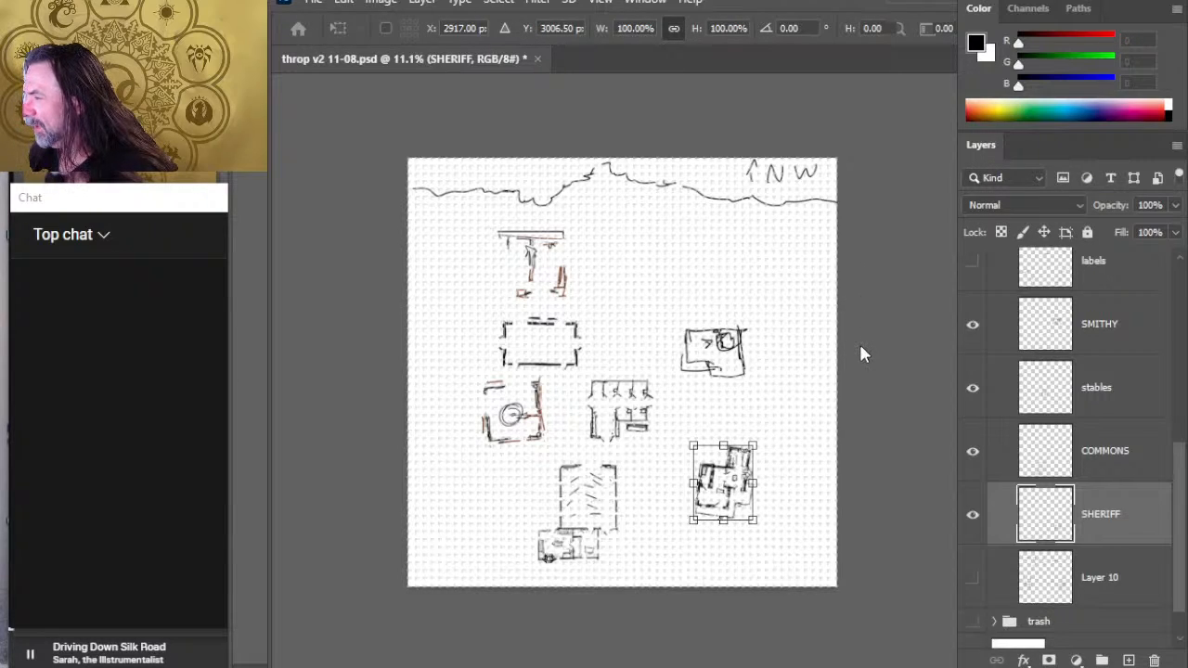
click(857, 336)
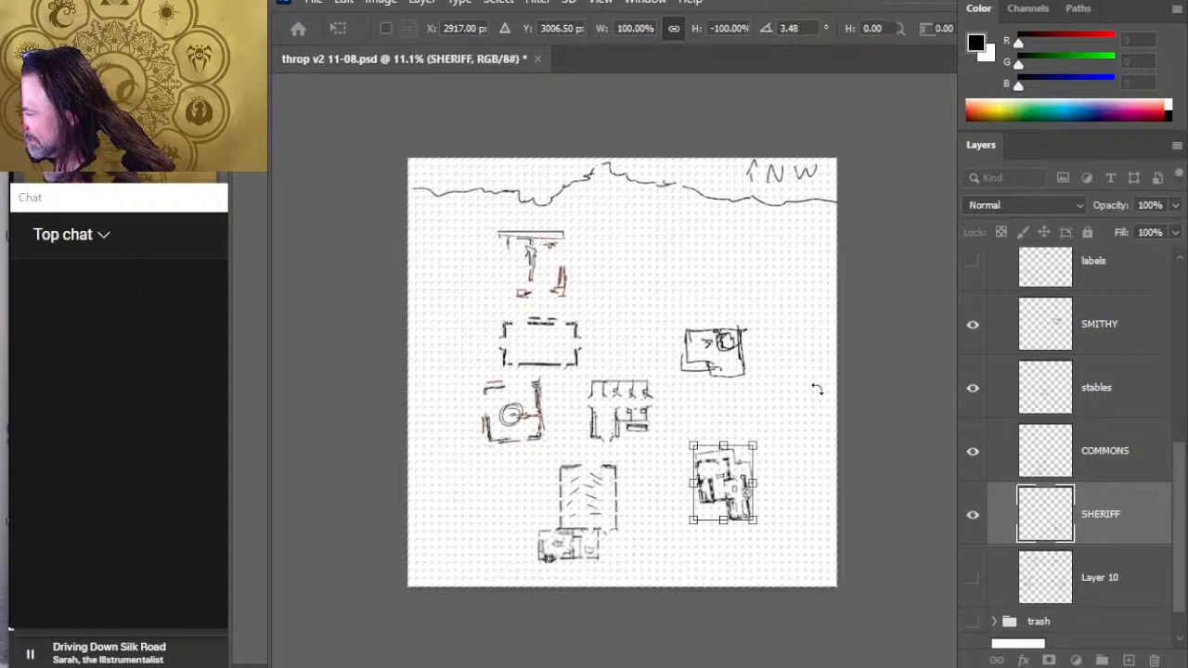
drag(817, 390, 835, 389)
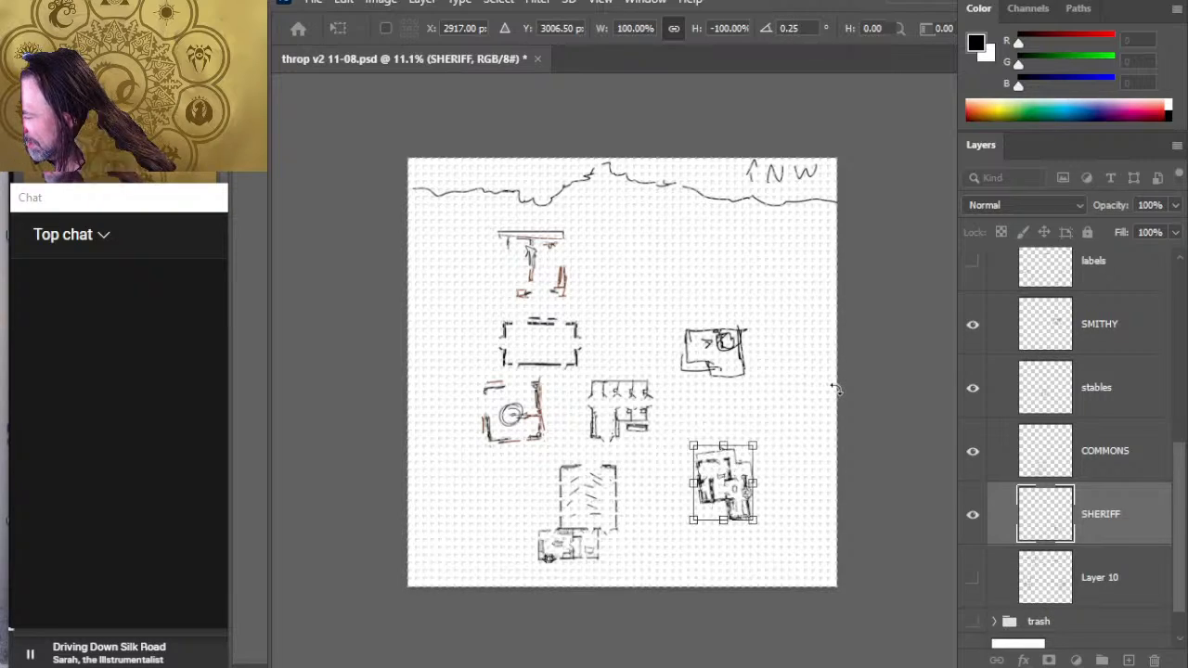
key(Return)
key(z)
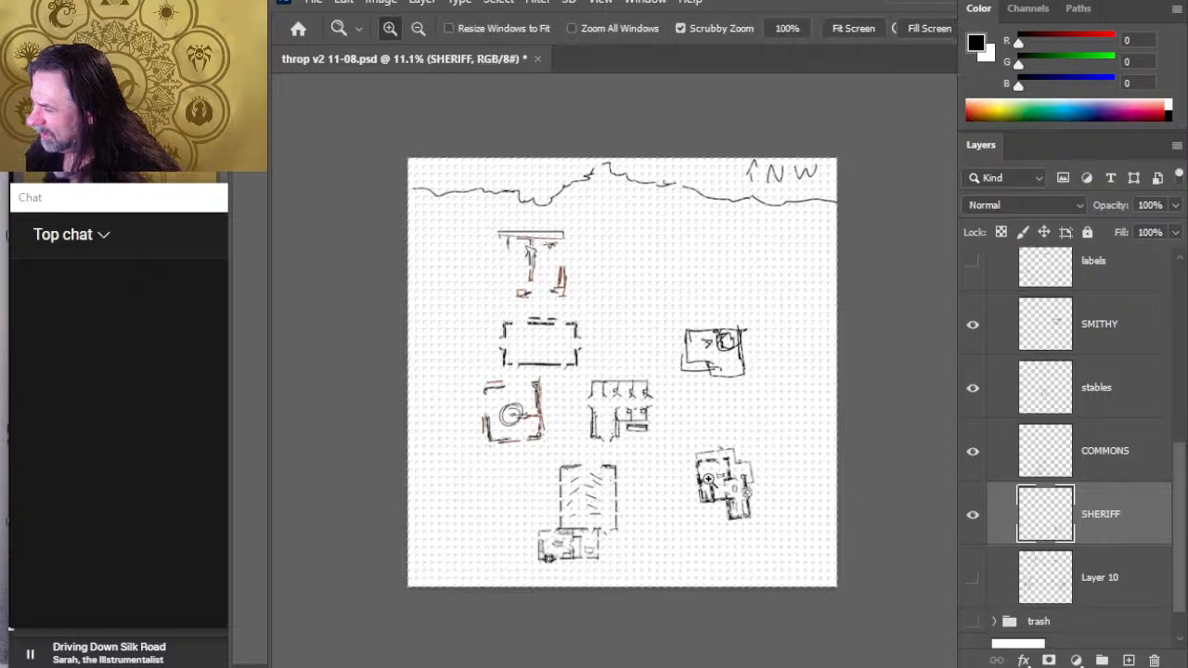
key(ctrl+plus)
key(l)
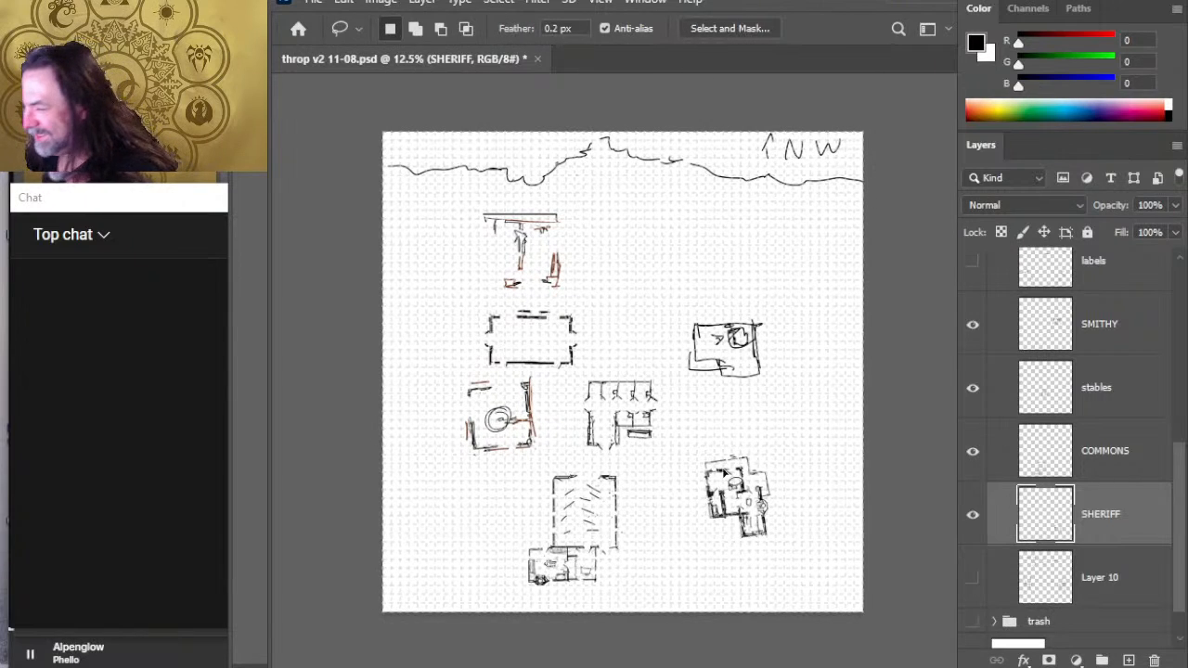
- Rotate the sheriff's building 15 degrees clockwise in place
key(z)
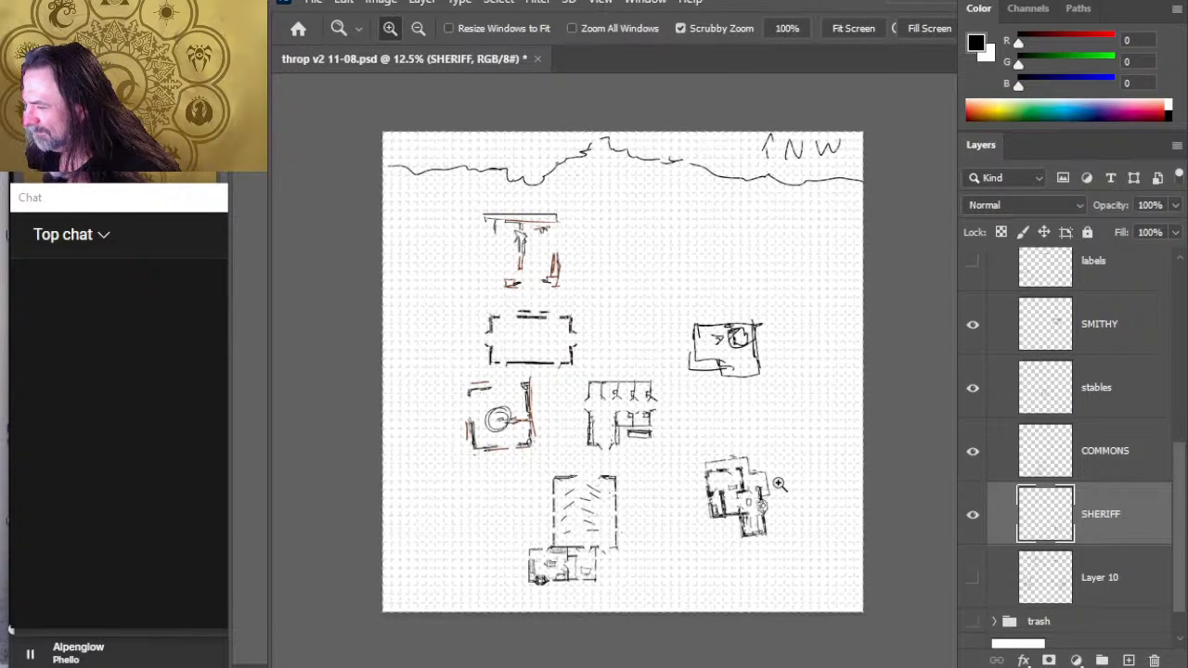
click(735, 490)
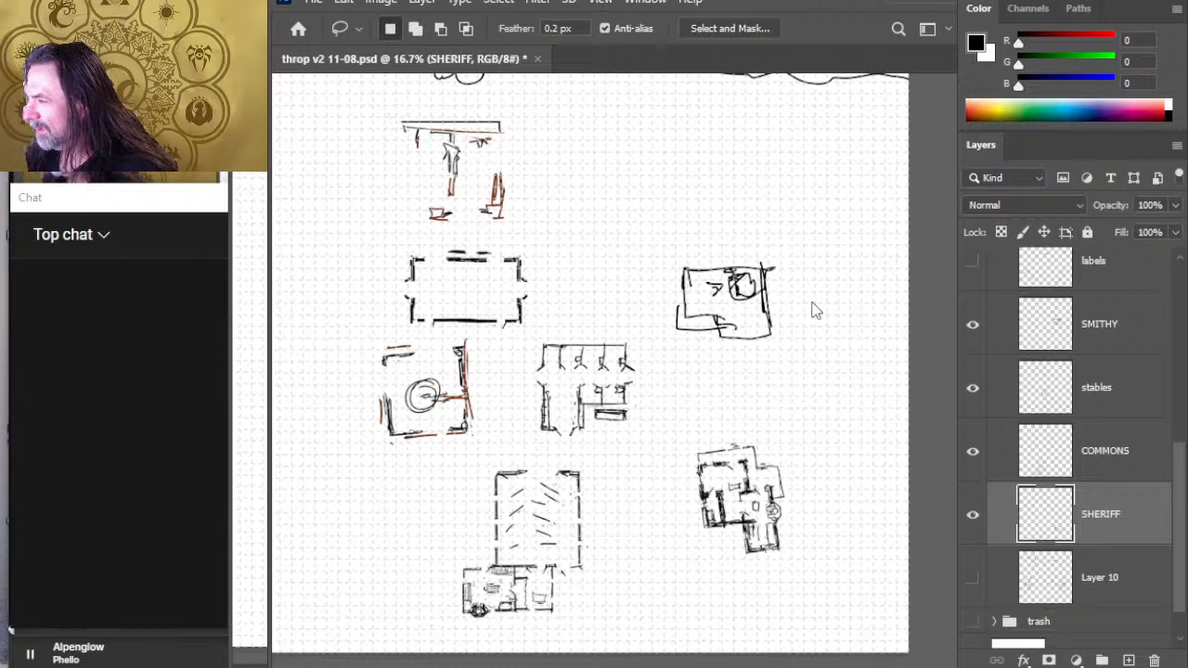
key(ctrl+t)
drag(833, 357, 831, 353)
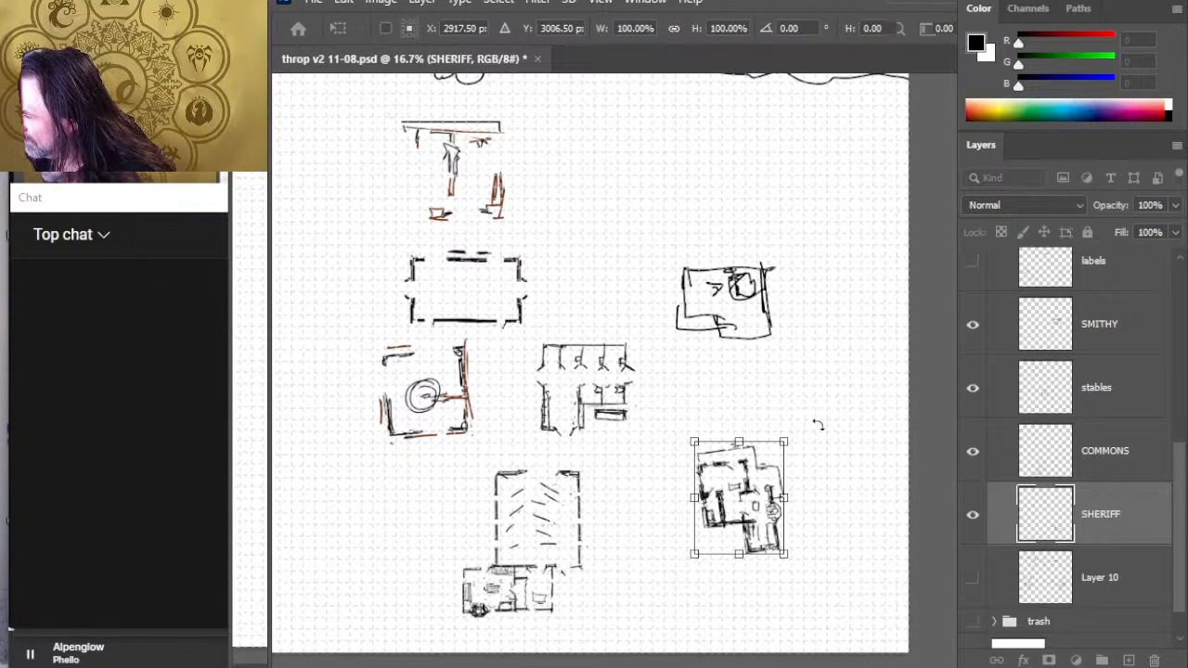
drag(829, 432, 790, 417)
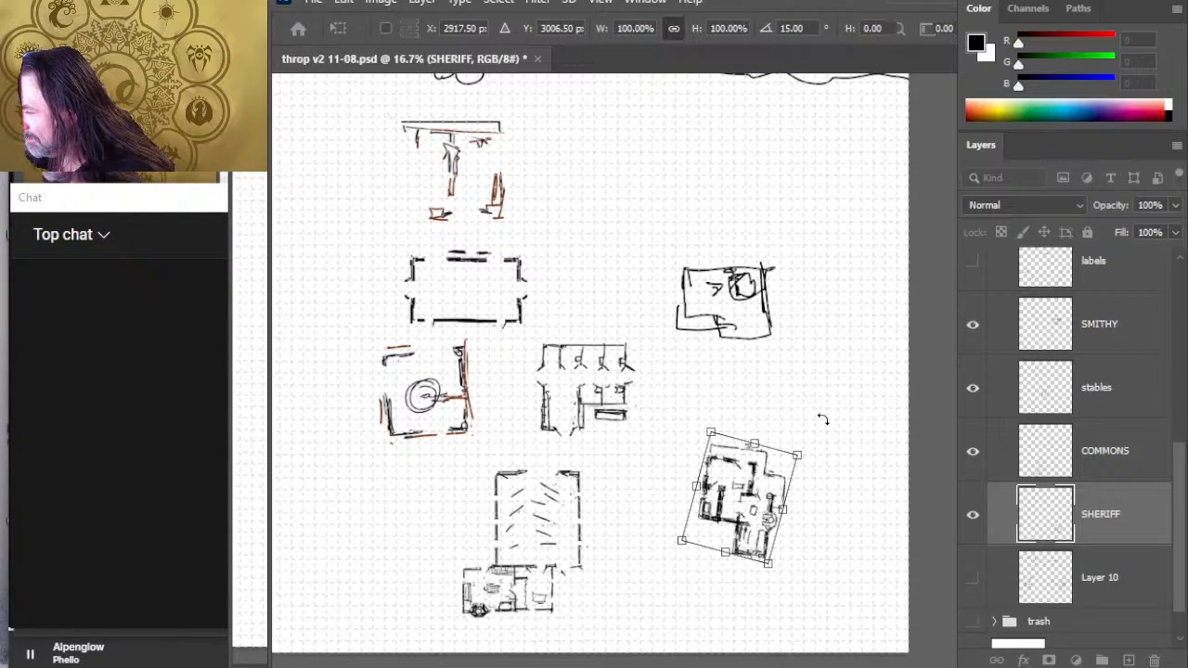
key(Return)
key(l)
key(a)
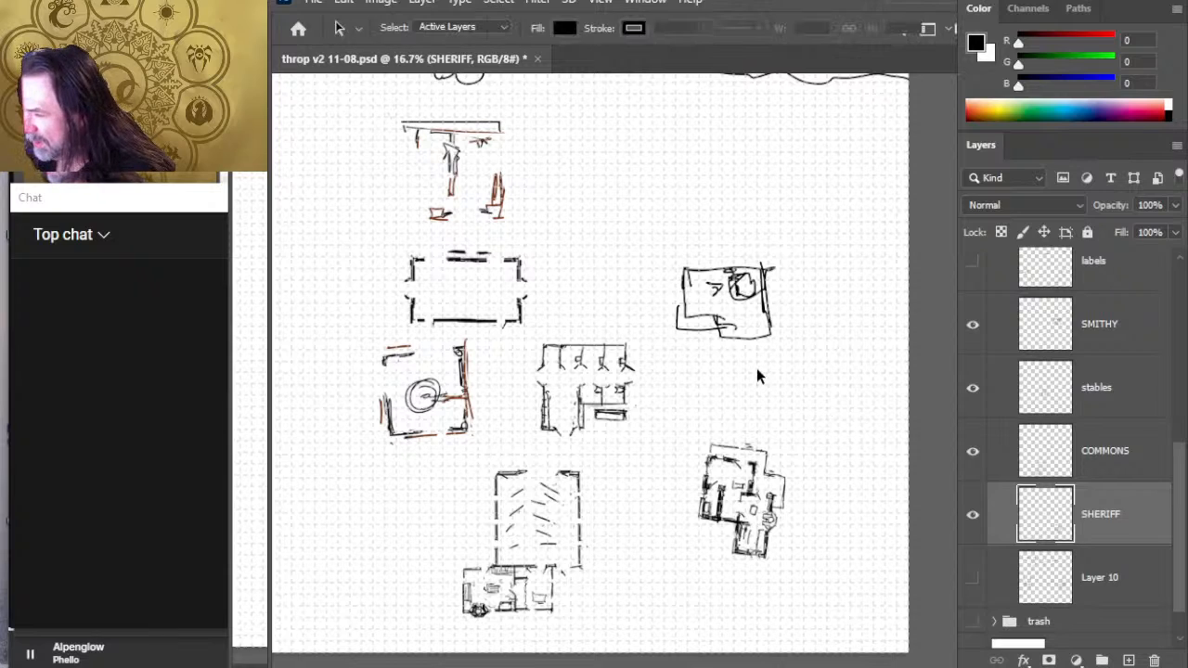
- Rotate the sheriff's building by -15 degrees around its centre
key(z)
mouse_move(762, 430)
mouse_down()
mouse_move(809, 428)
mouse_move(788, 437)
mouse_up()
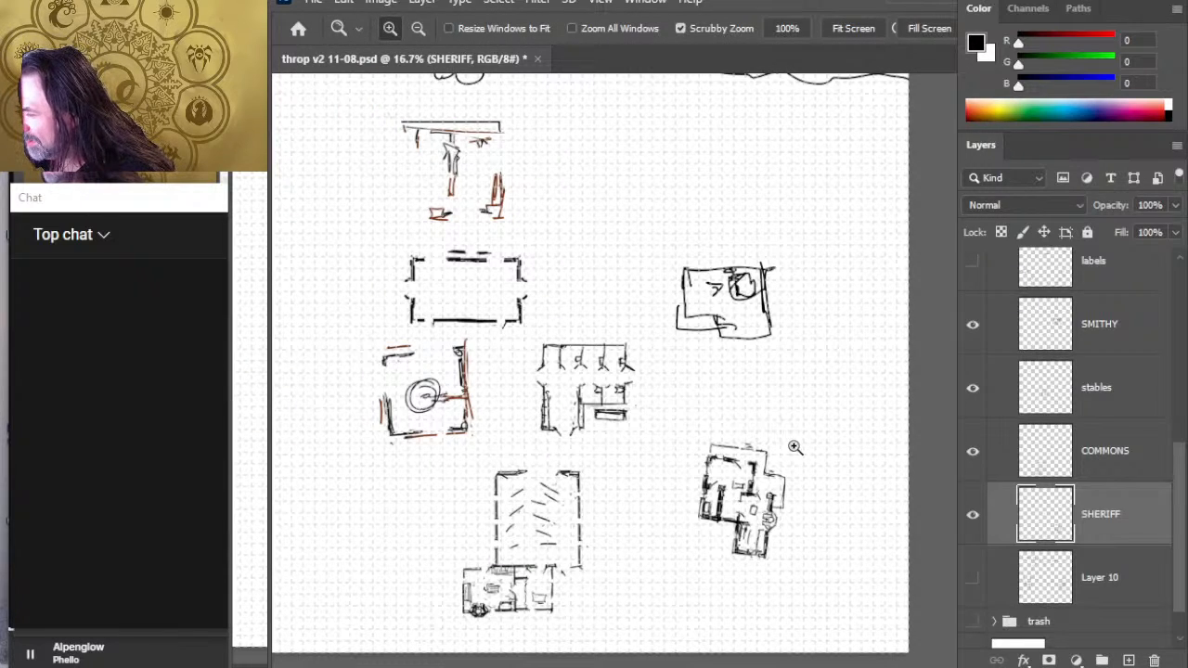
key(a)
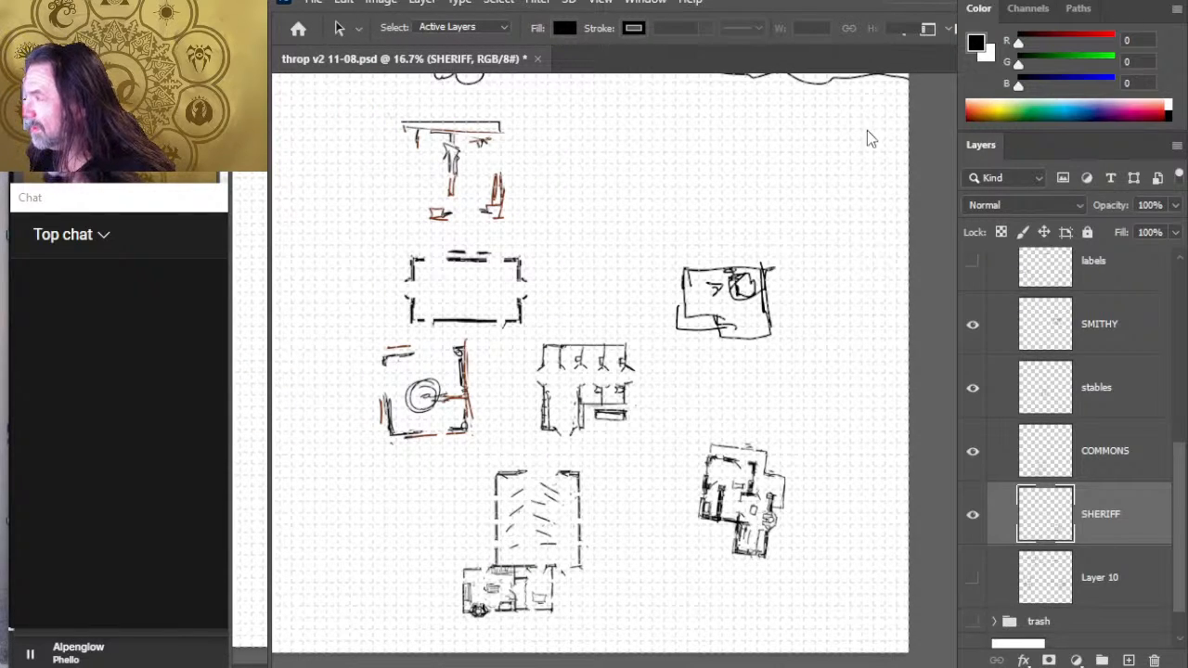
key(z)
drag(733, 464, 811, 453)
key(a)
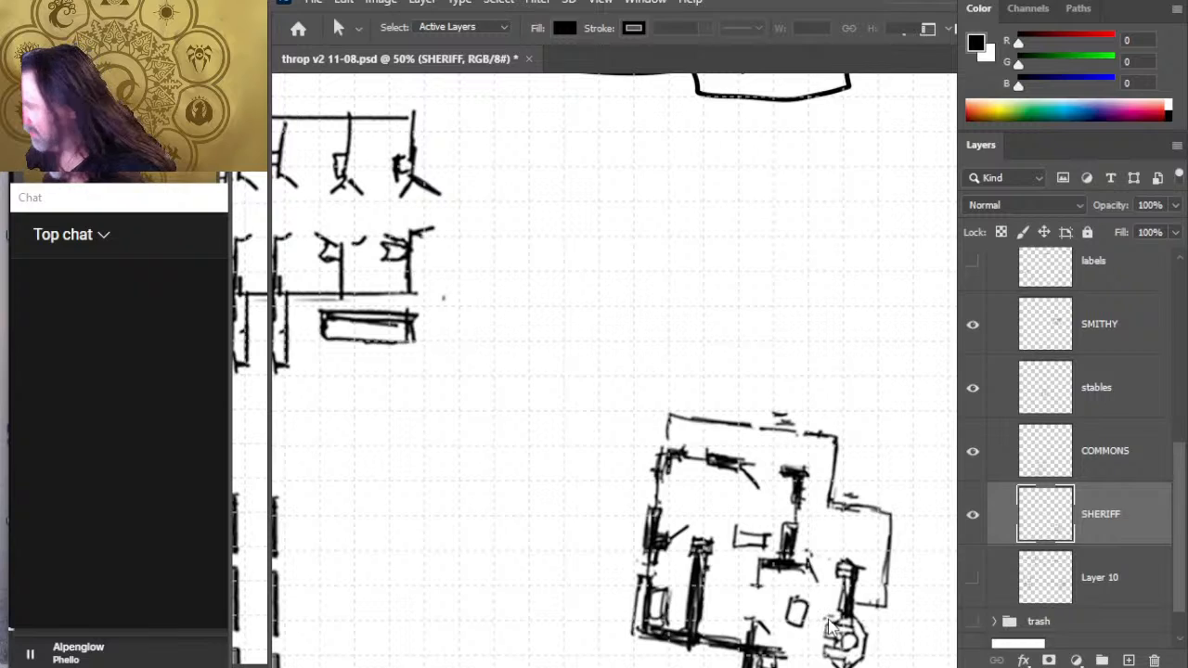
key(l)
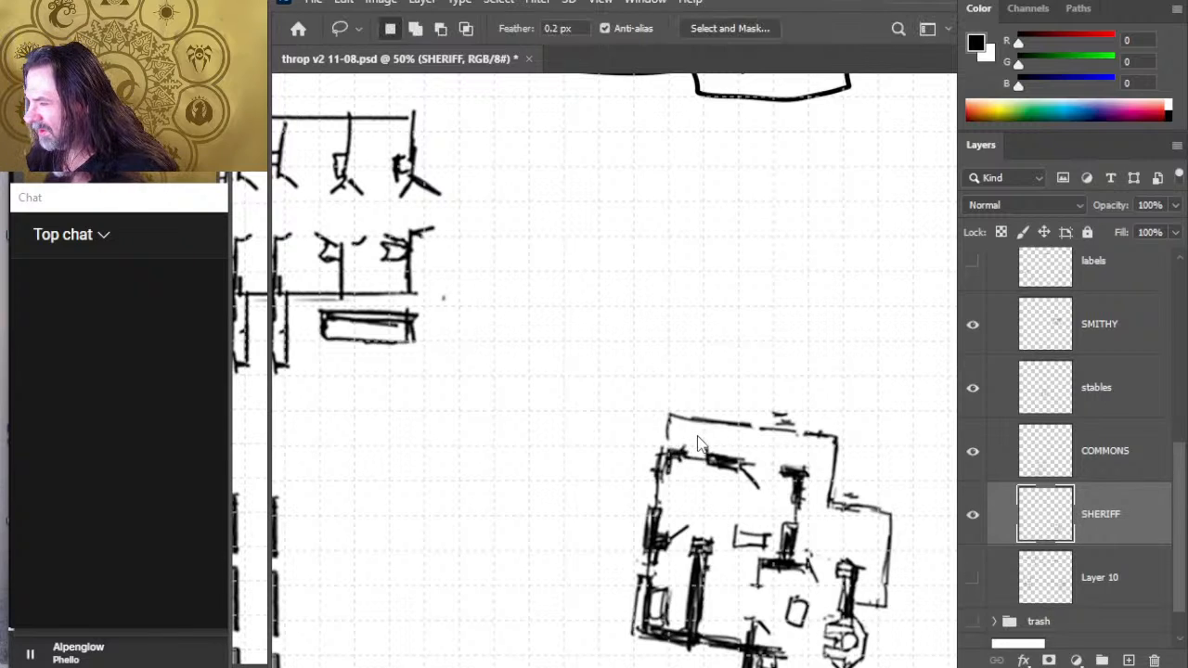
key(ctrl+t)
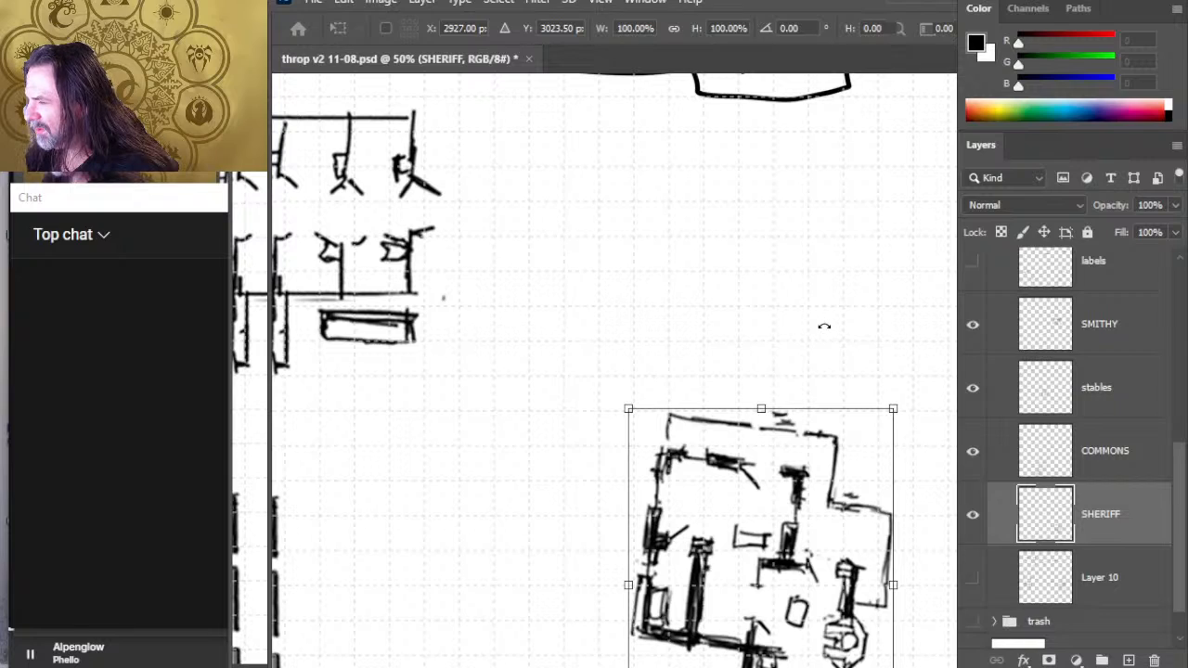
drag(824, 326, 782, 335)
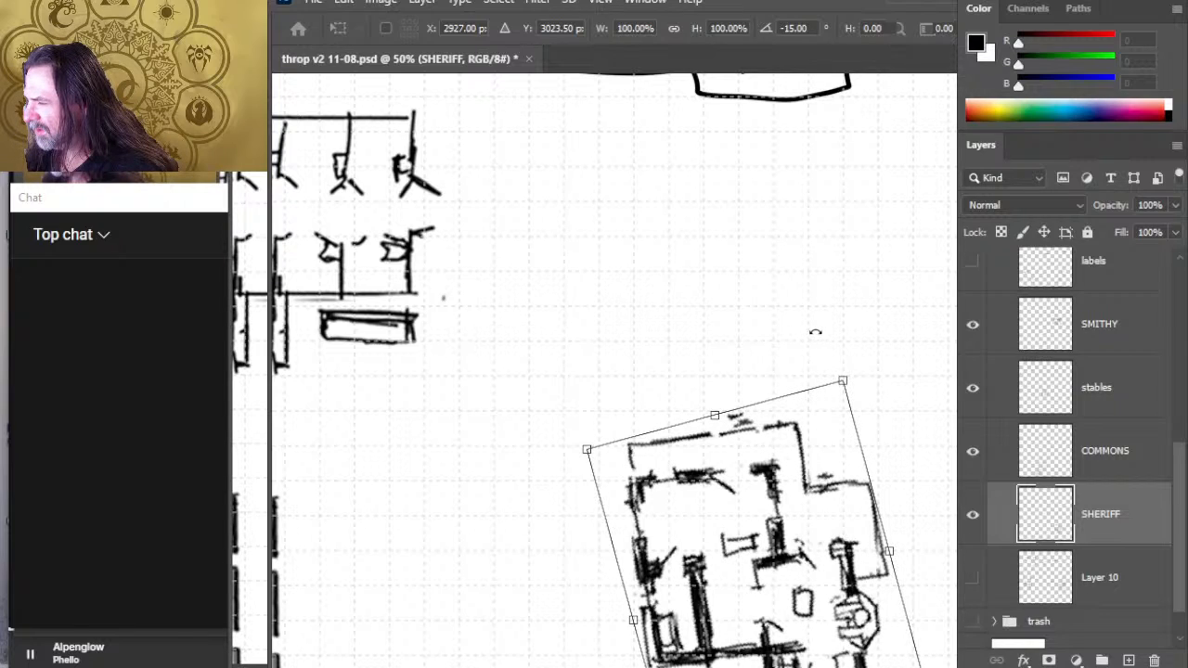
key(ctrl+z)
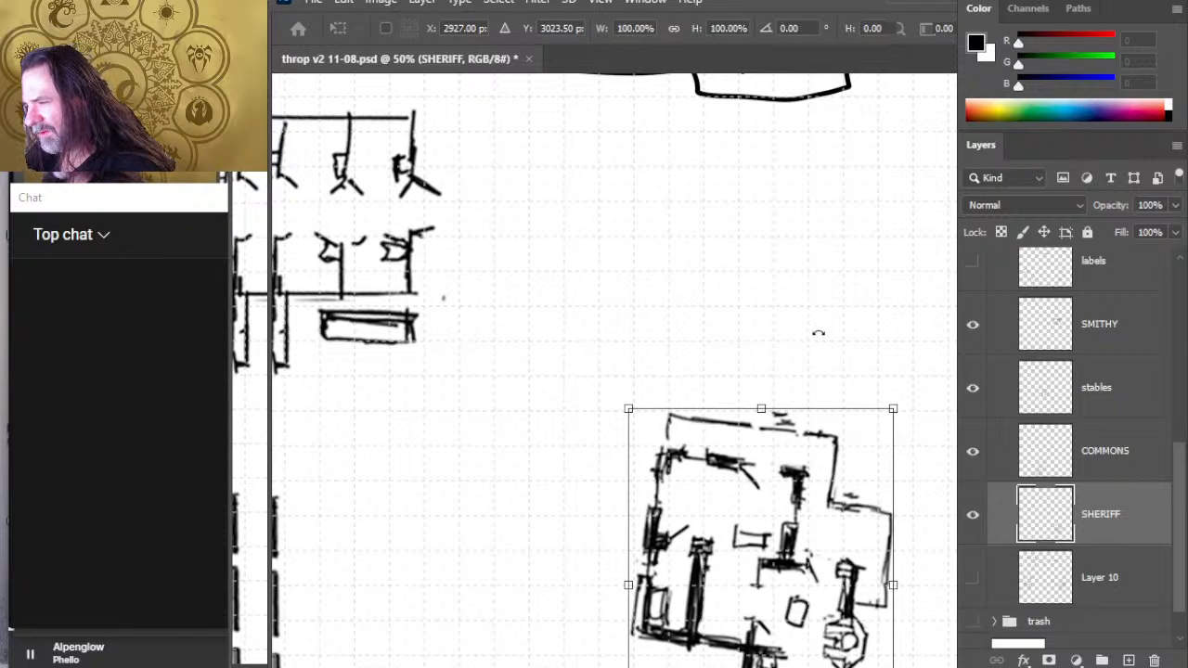
key(ctrl+shift+z)
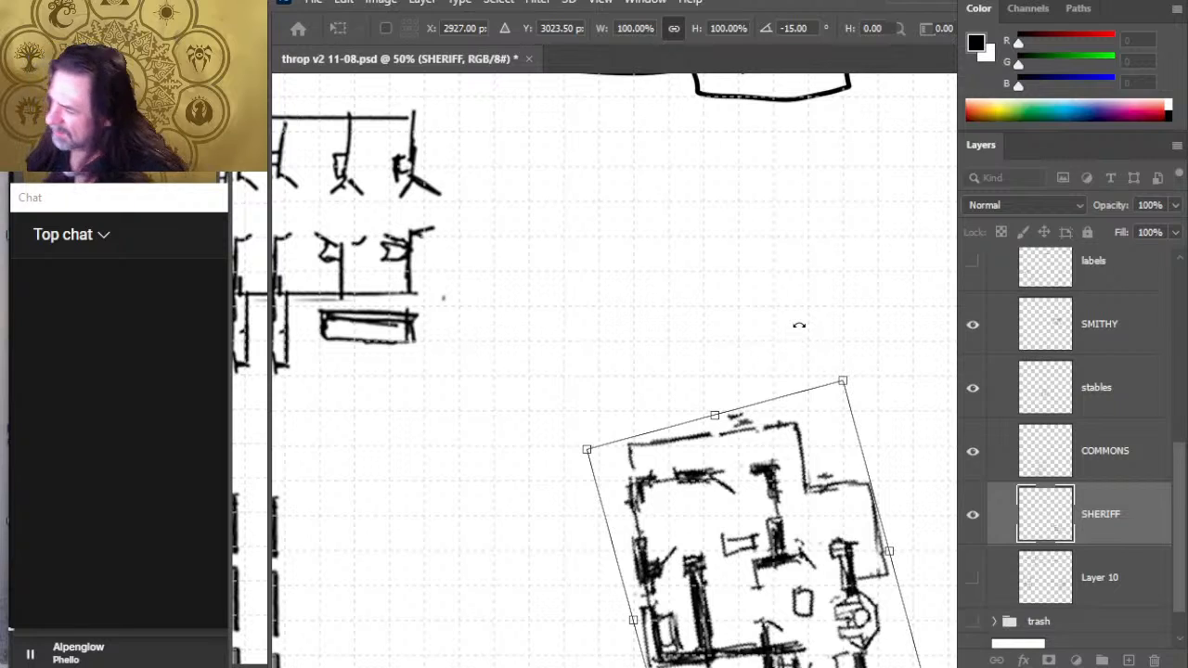
key(Return)
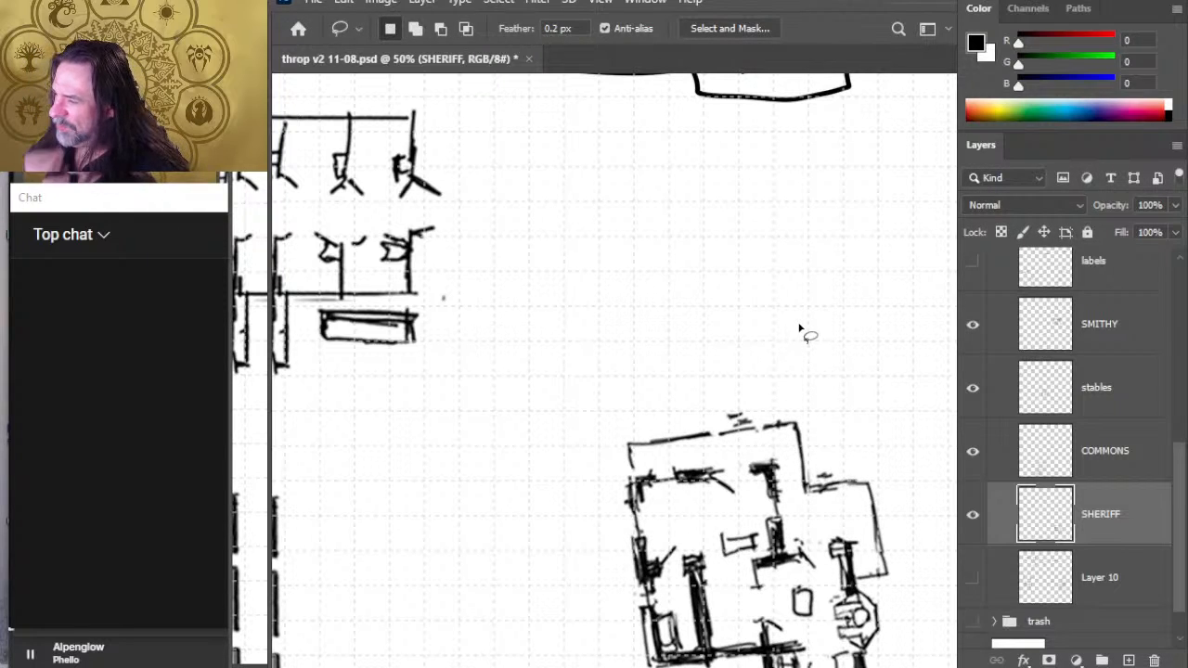
- Move the sheriff's building straight west, closer to the commons and stables
key(z)
drag(819, 422, 739, 414)
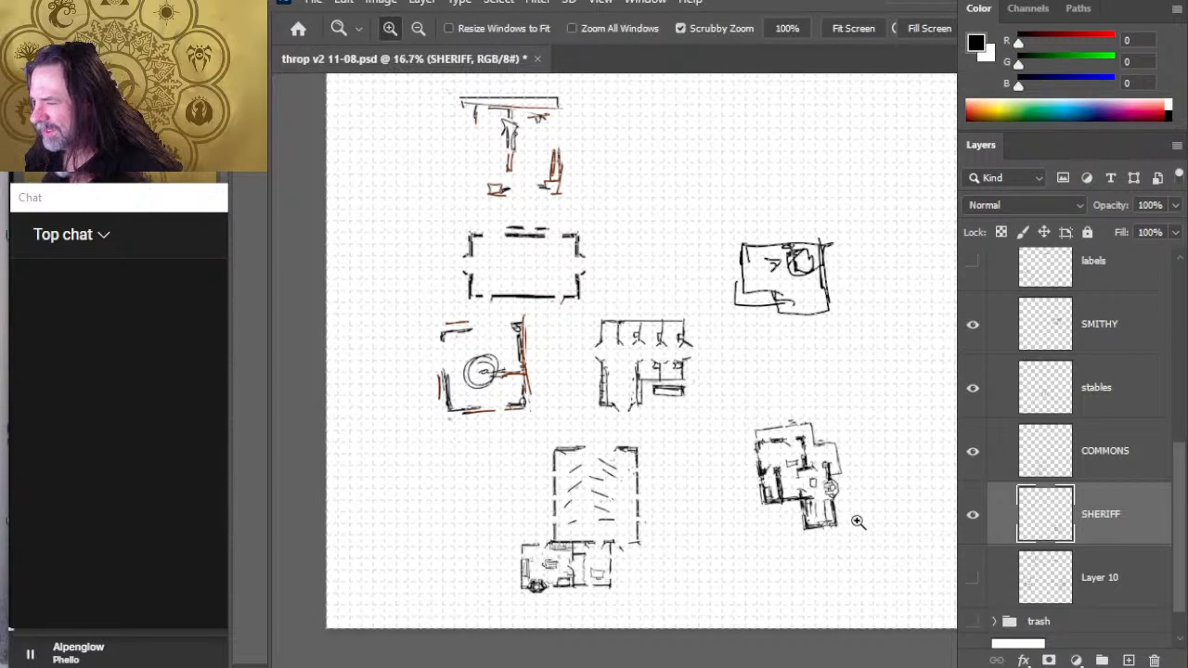
key(v)
mouse_move(842, 522)
mouse_down()
mouse_move(804, 524)
mouse_move(821, 531)
mouse_up()
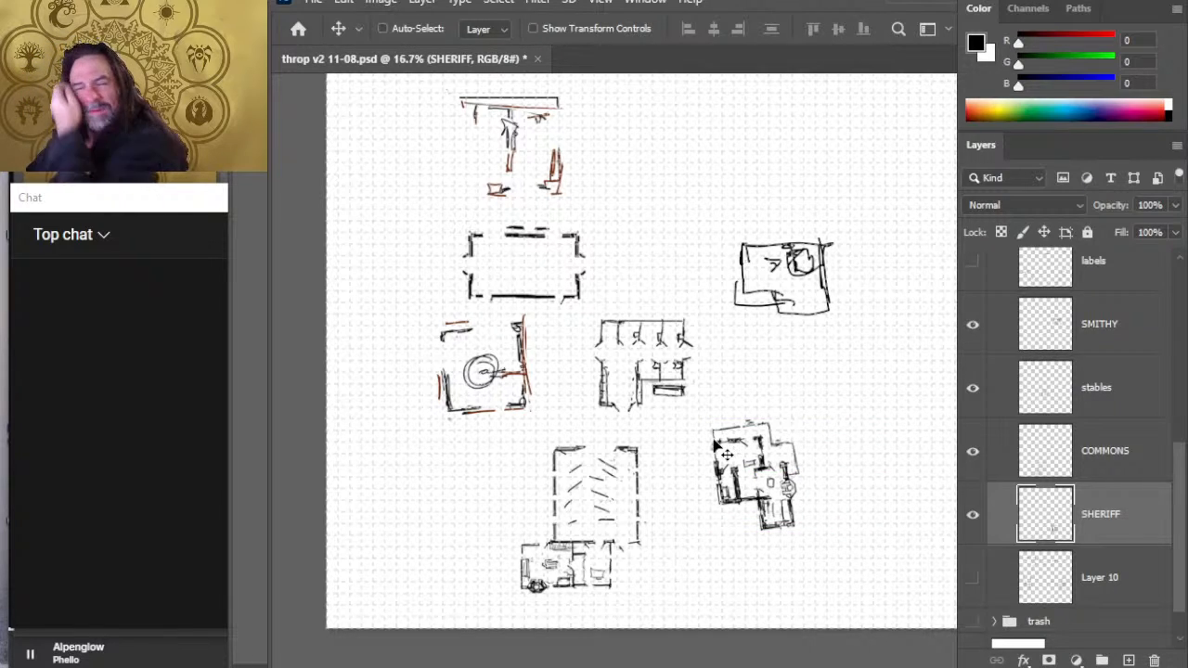
key(z)
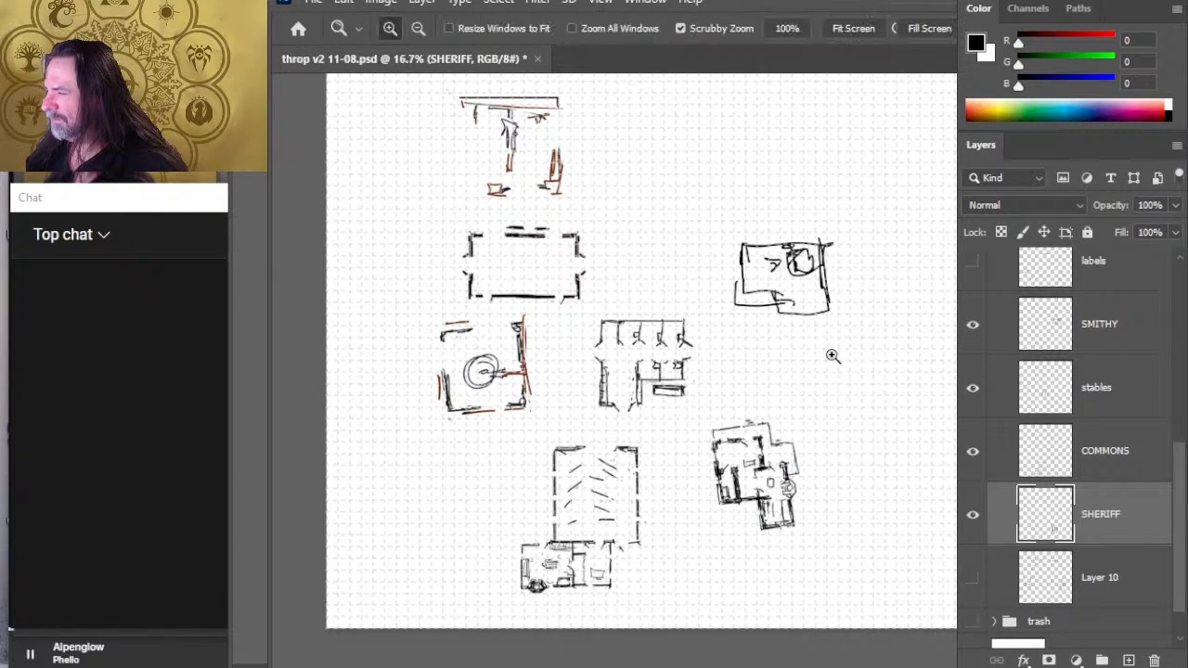
alt+click(827, 363)
alt+click(827, 363)
click(831, 360)
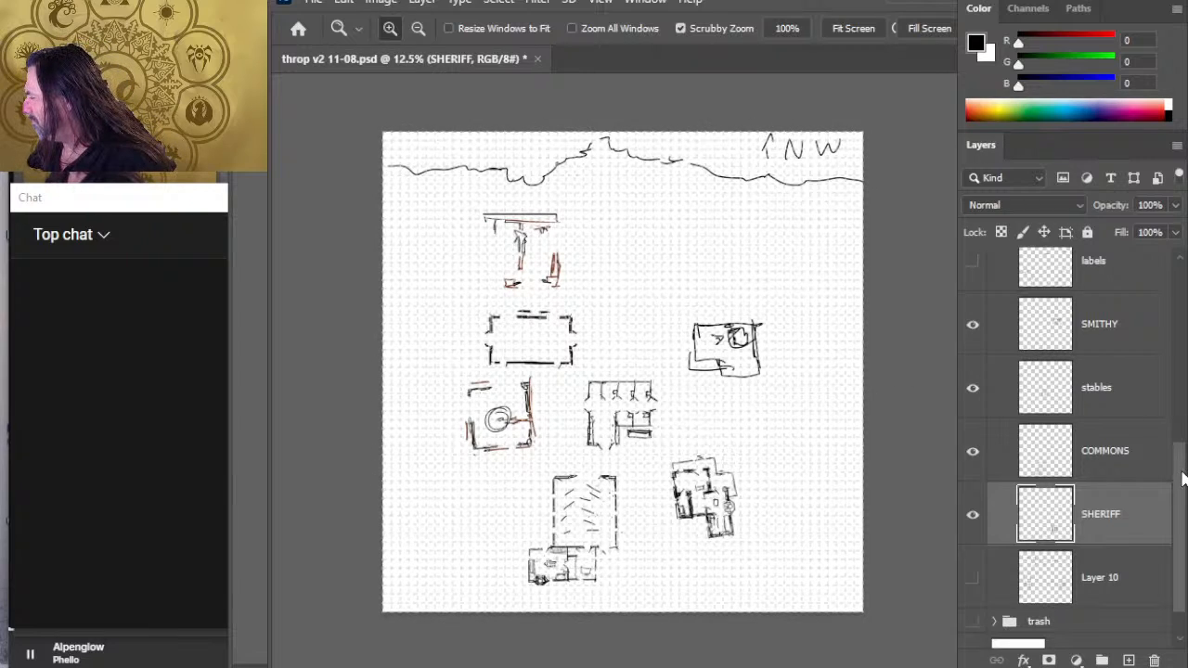
- Try rotating all of Group 3, including the treeline and buildings, by -30 degrees and shifting it east within the map
drag(1182, 471, 1177, 277)
click(1109, 268)
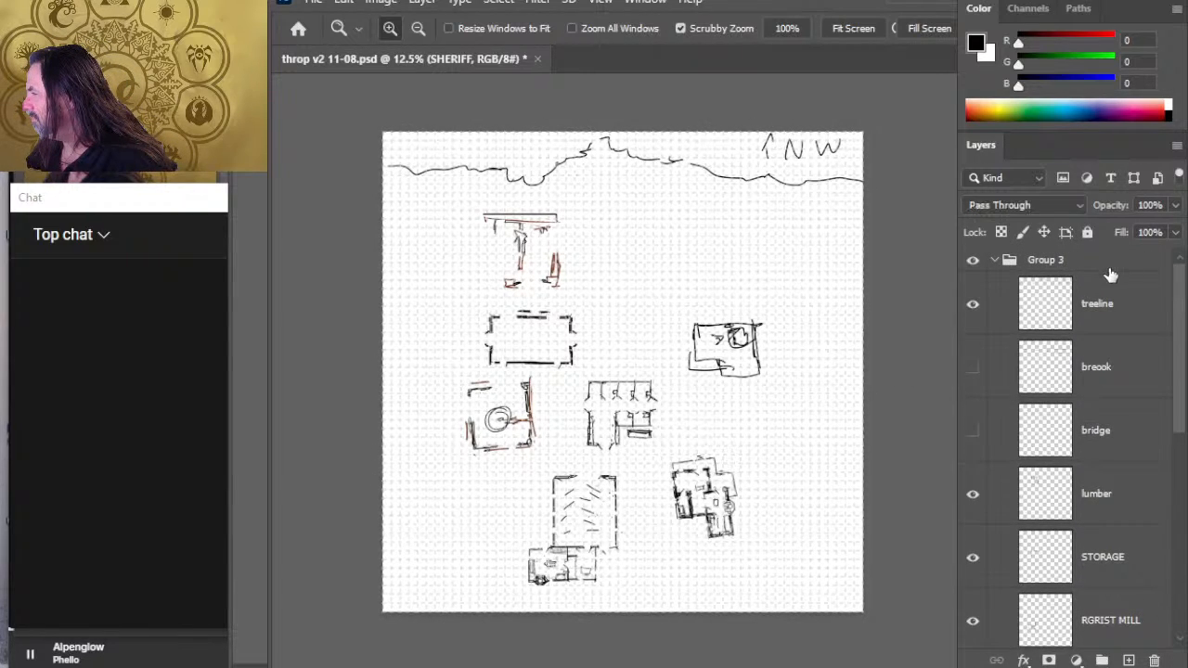
key(l)
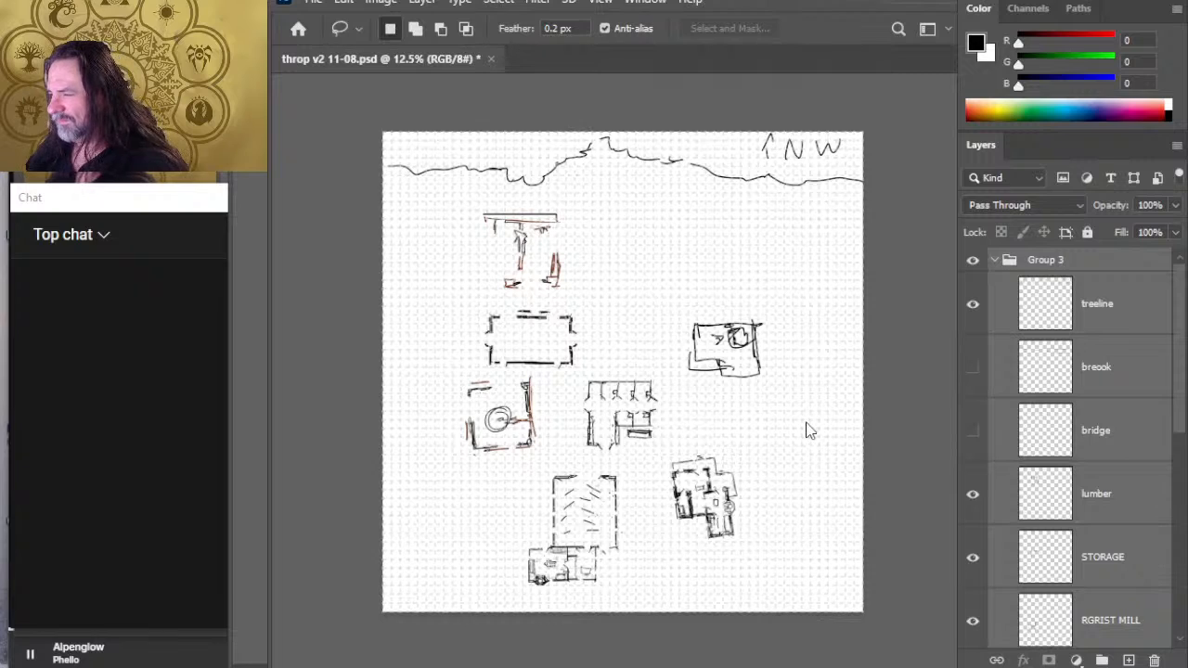
key(ctrl+t)
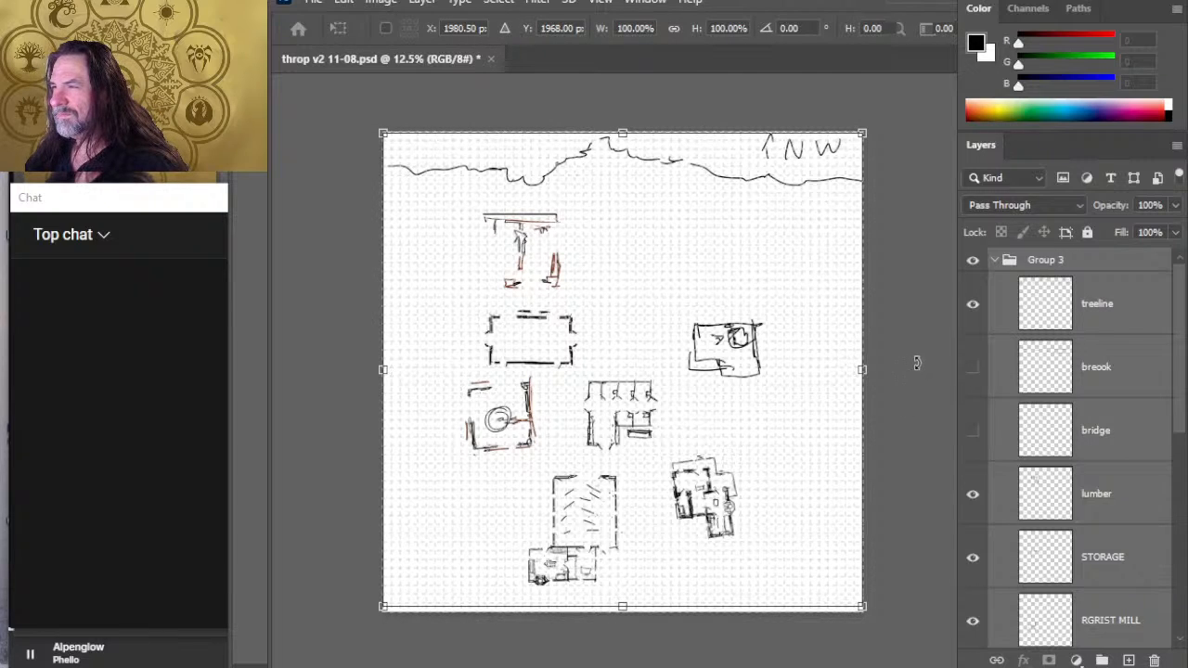
drag(918, 356, 918, 346)
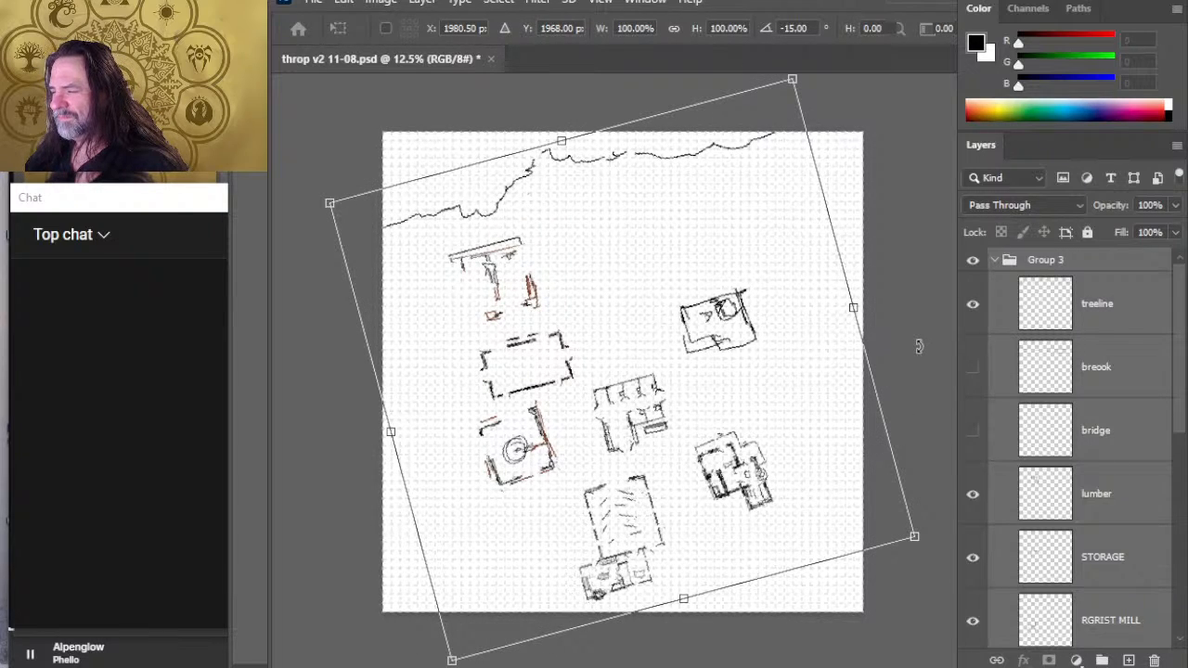
mouse_move(749, 345)
mouse_down()
mouse_move(749, 356)
mouse_move(868, 271)
mouse_move(983, 260)
mouse_up()
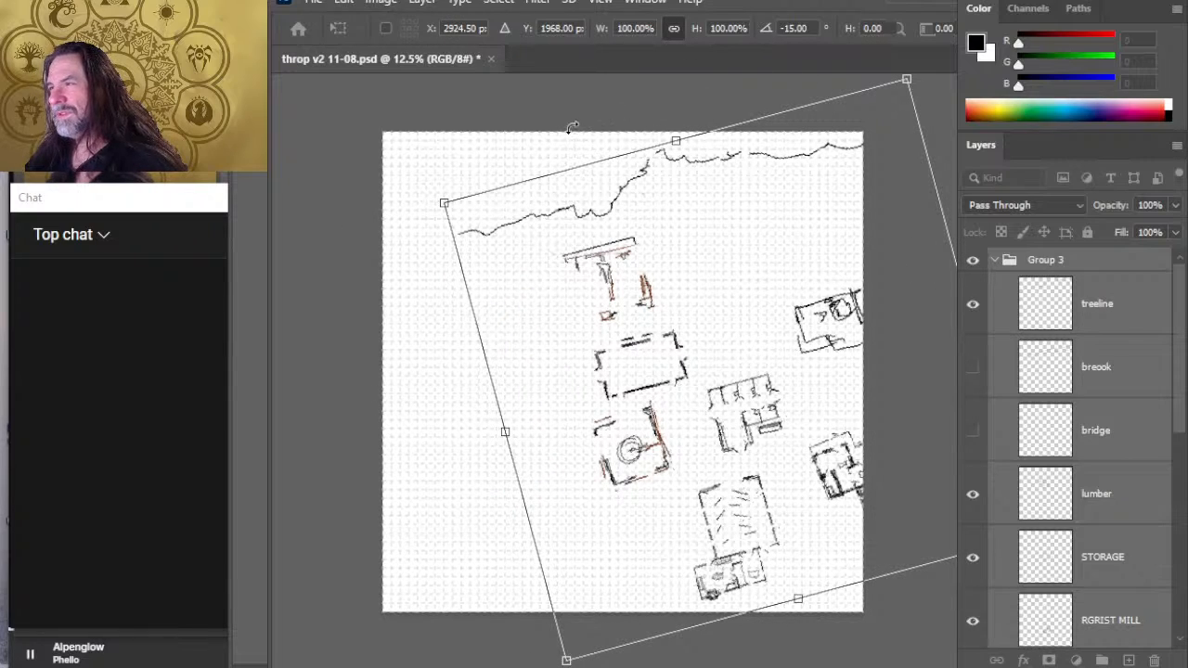
drag(520, 149, 516, 151)
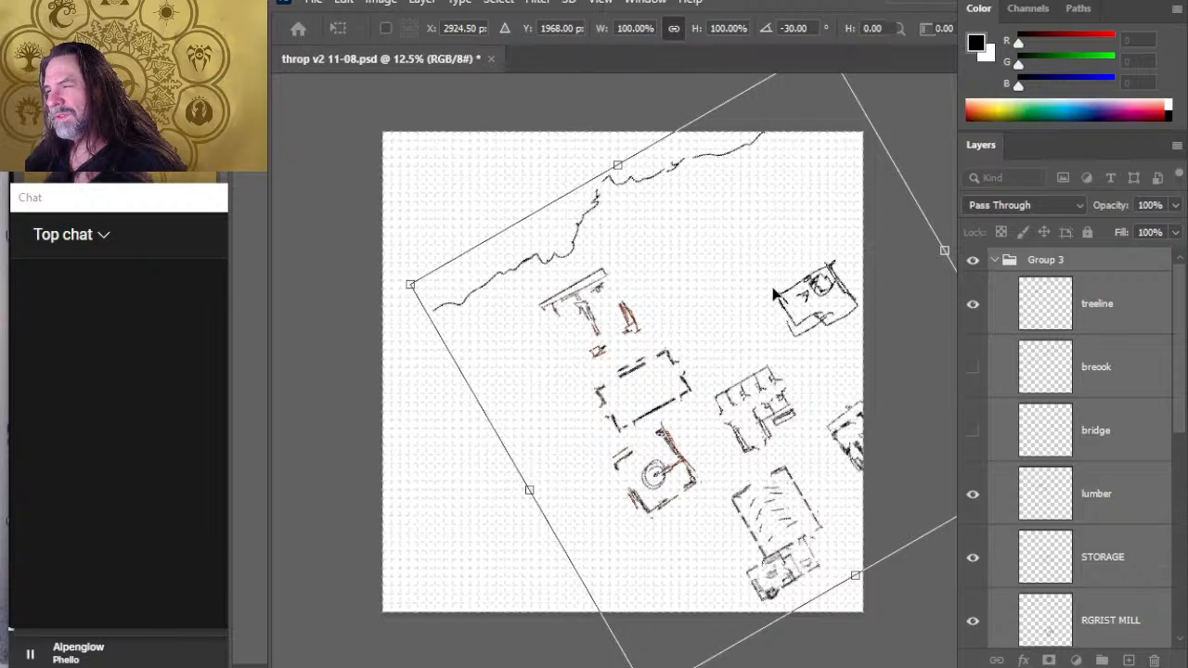
mouse_move(769, 302)
mouse_down()
mouse_move(710, 301)
mouse_move(690, 316)
mouse_up()
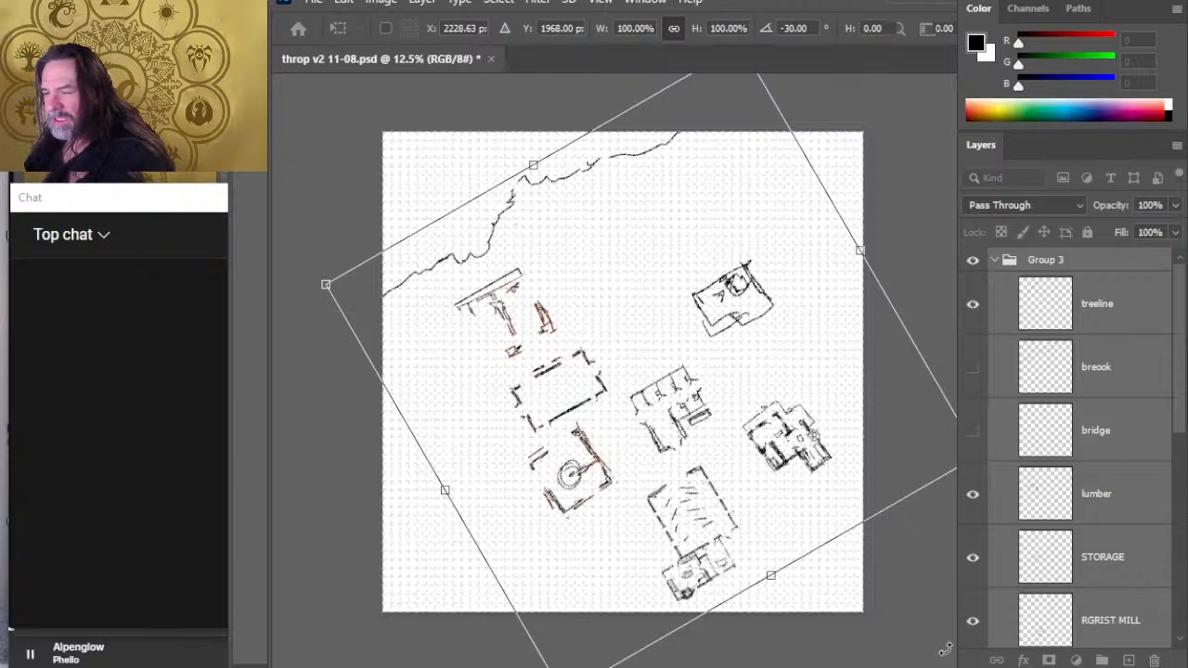
key(Escape)
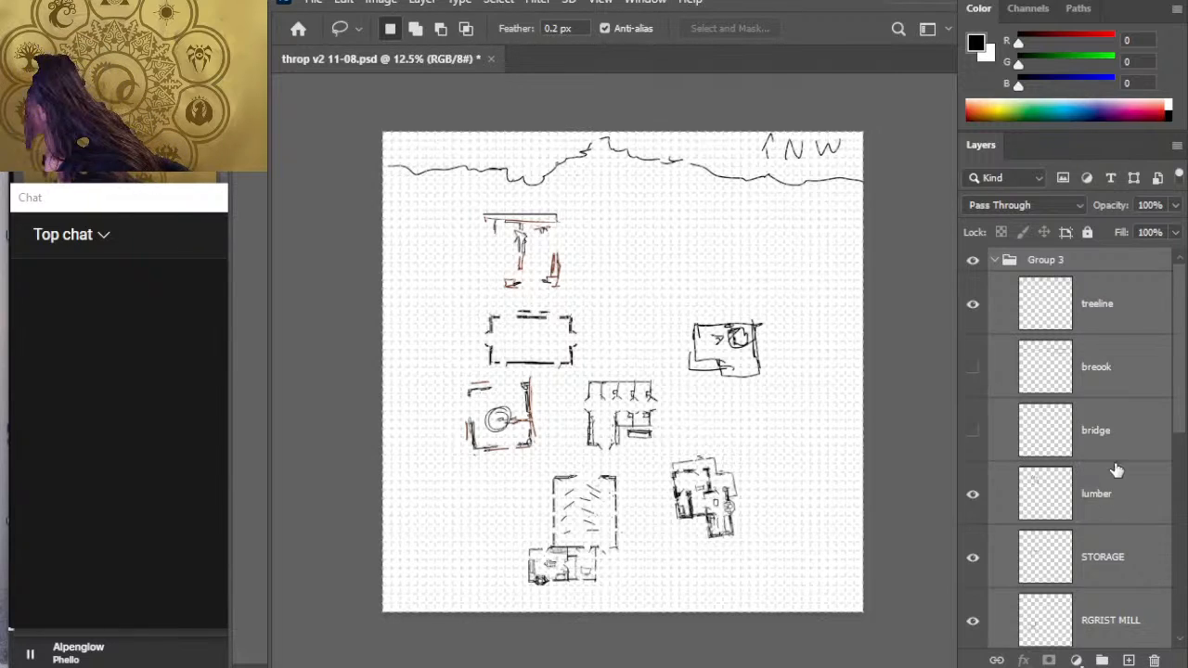
- Try shifting the grist mill, smithy, stables, commons and sheriff's building together without the lumber mill and storage, and undo the move
shift+click(1150, 372)
shift+click(1118, 499)
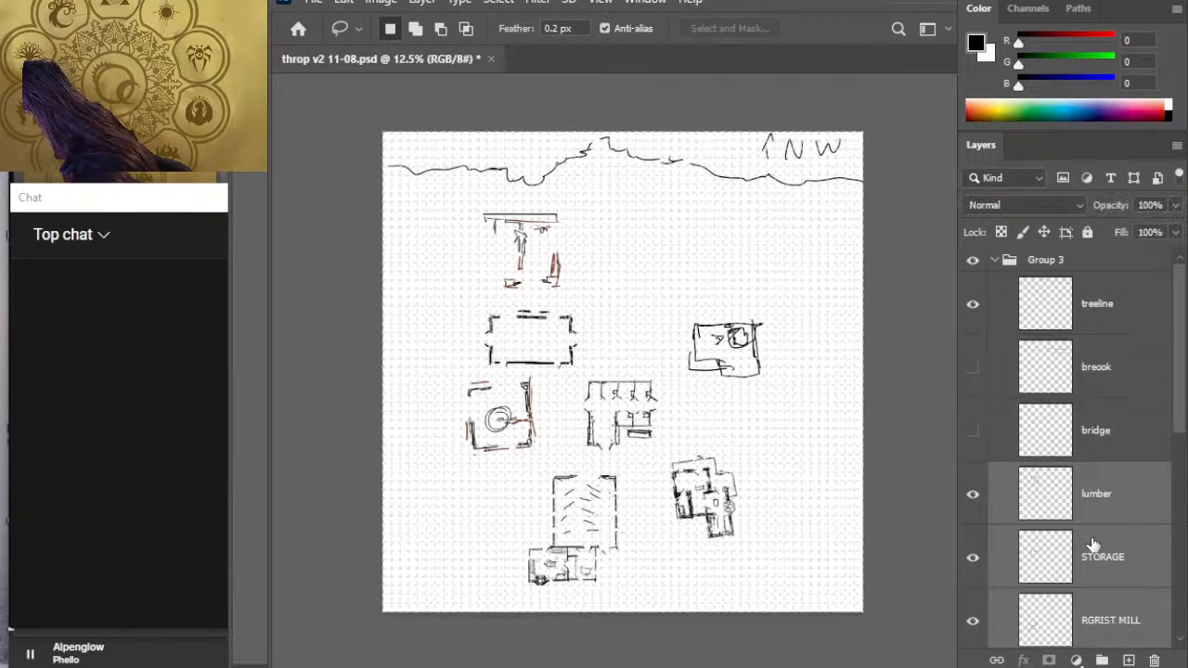
click(1136, 632)
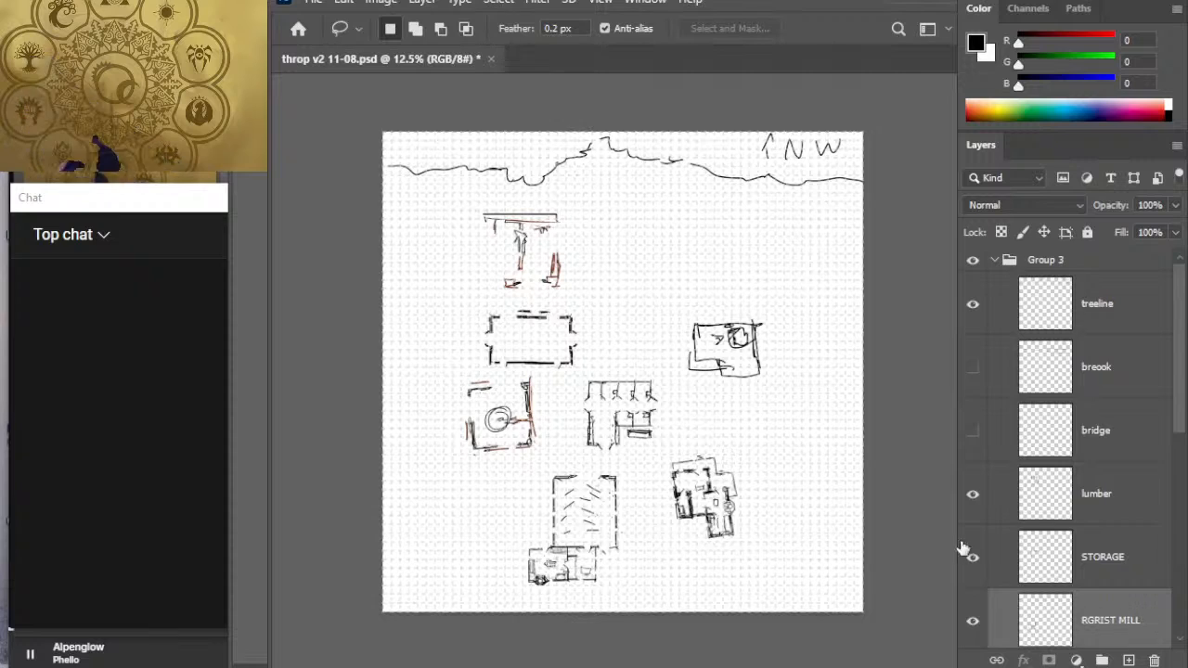
key(v)
drag(613, 374, 642, 408)
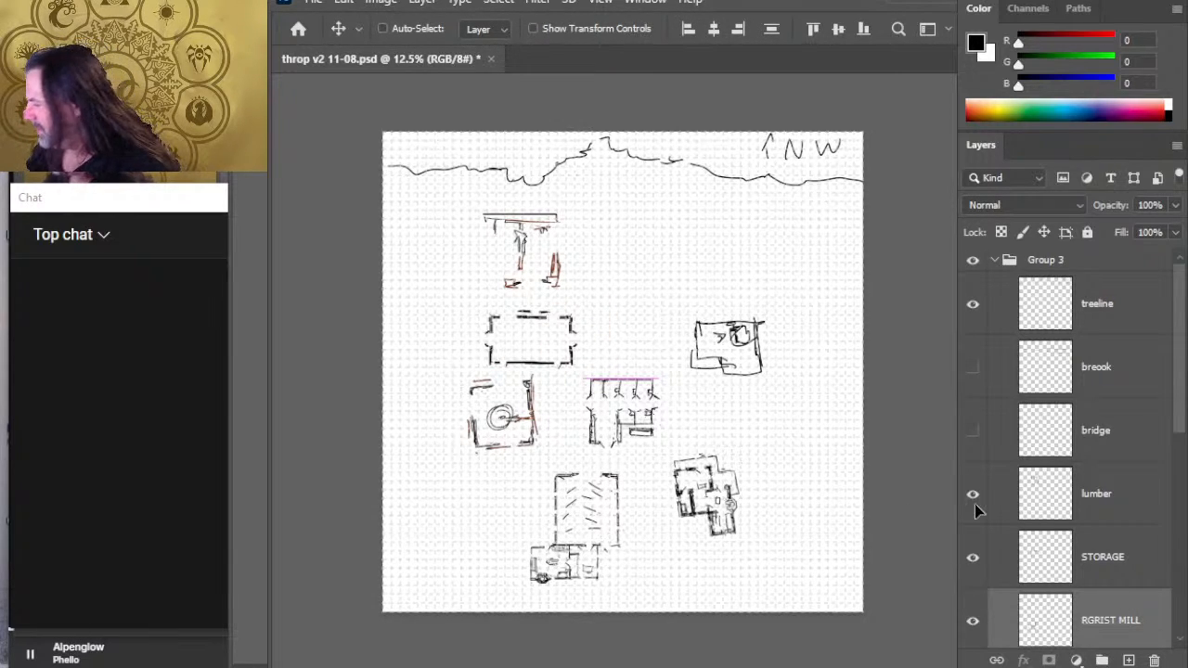
key(ctrl+z)
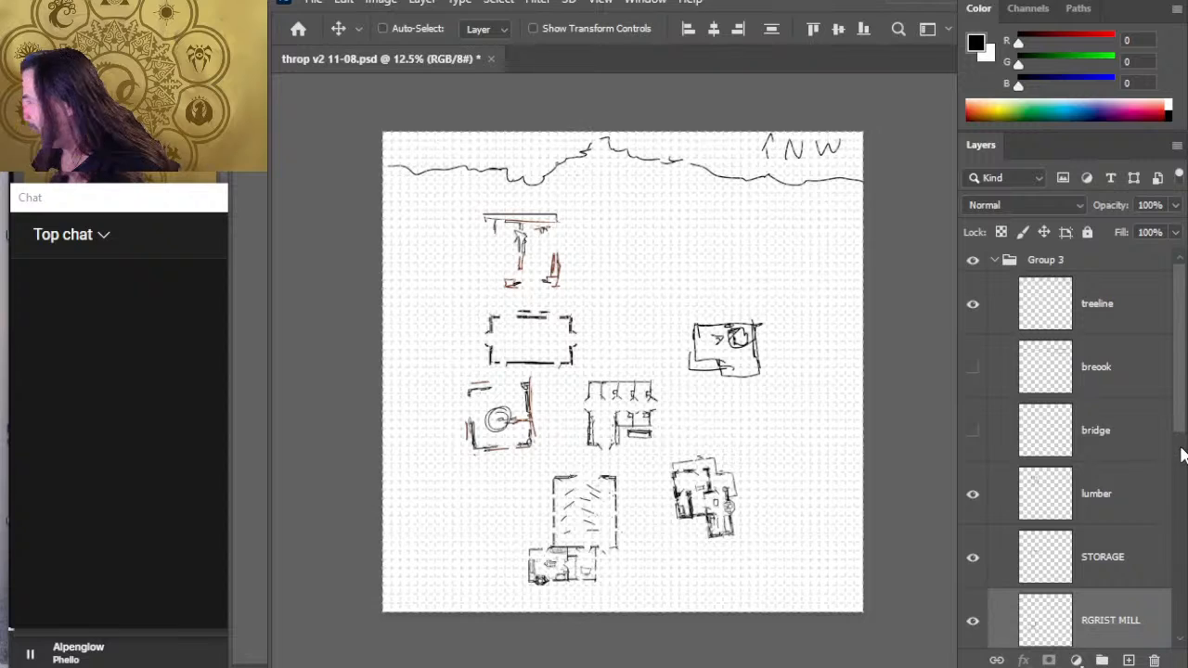
- Select only the grist mill layer and move the mill northeast onto the south edge of the storage building
scroll(1178, 436, down, 1)
drag(1177, 429, 1126, 492)
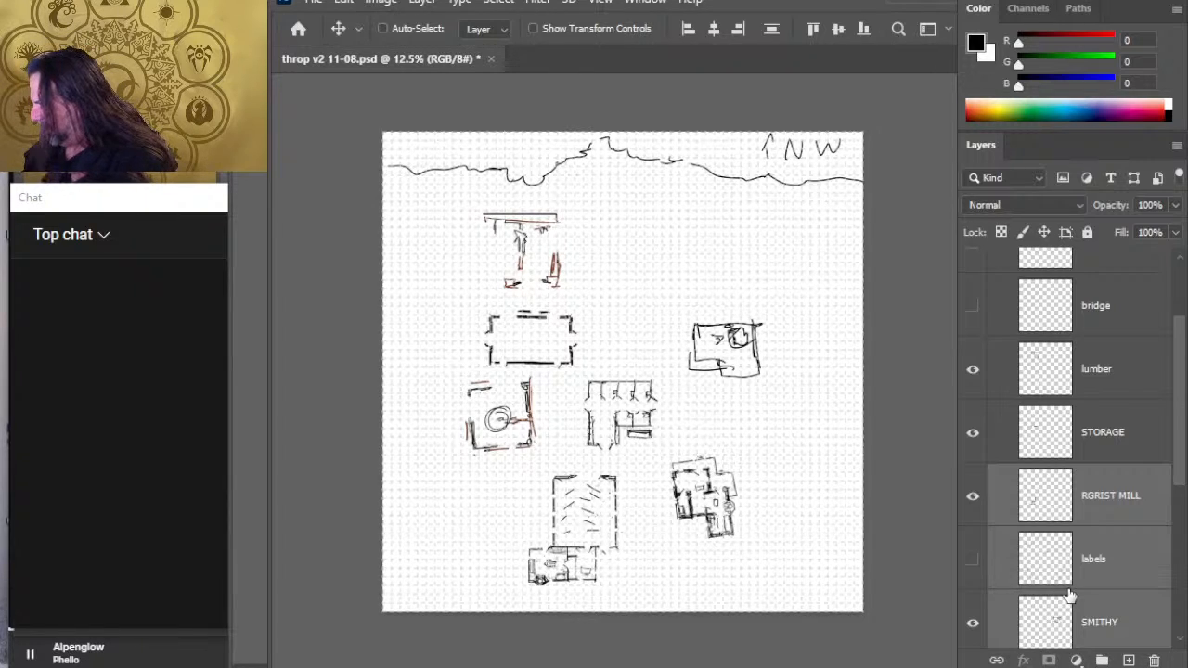
click(1122, 487)
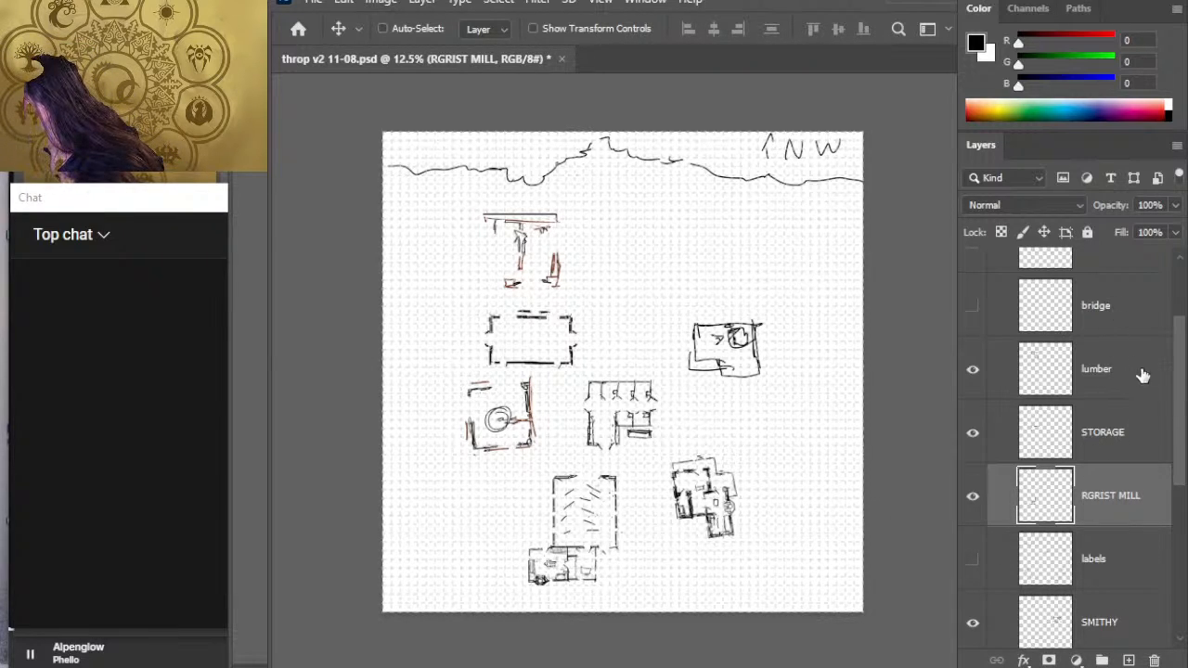
drag(1182, 433, 1184, 496)
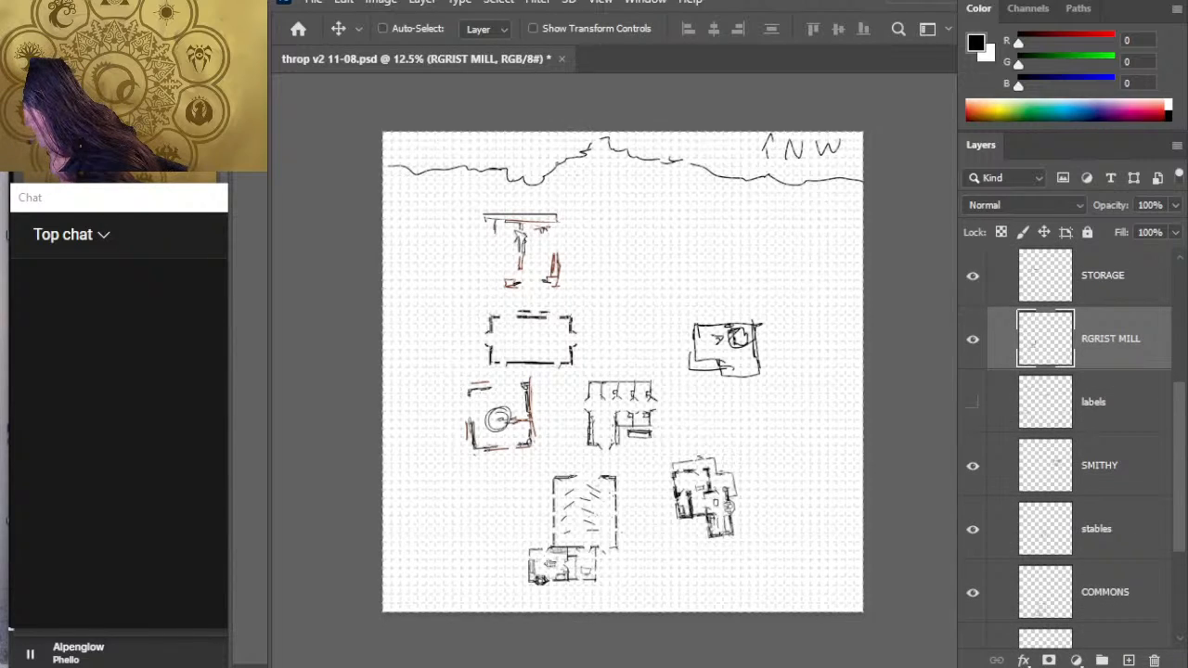
scroll(1048, 472, up, 3)
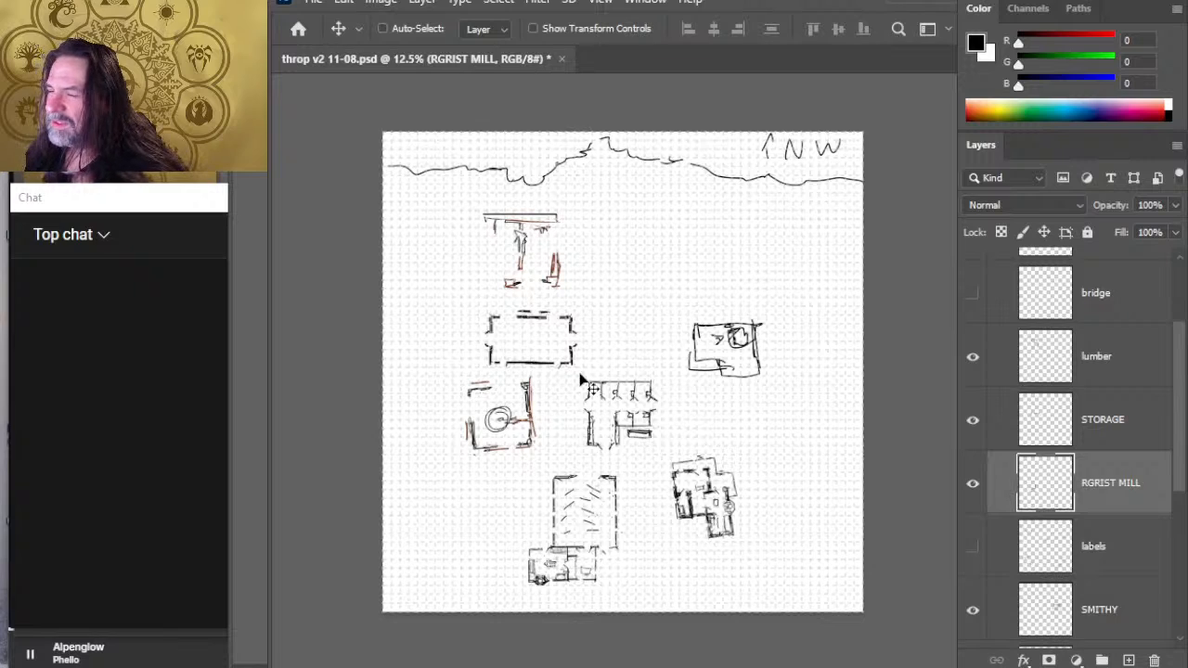
mouse_move(587, 425)
mouse_down()
mouse_move(714, 325)
mouse_move(617, 390)
mouse_up()
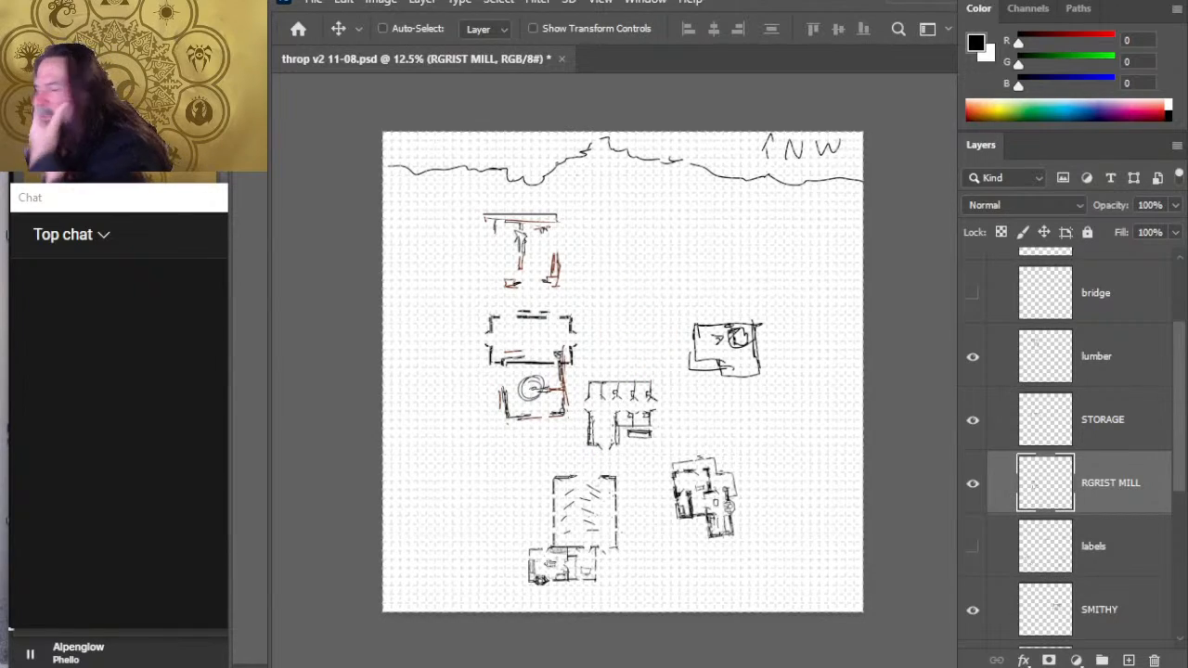
- Move the lumber mill east across the map so it sits just north of the smithy
click(1126, 375)
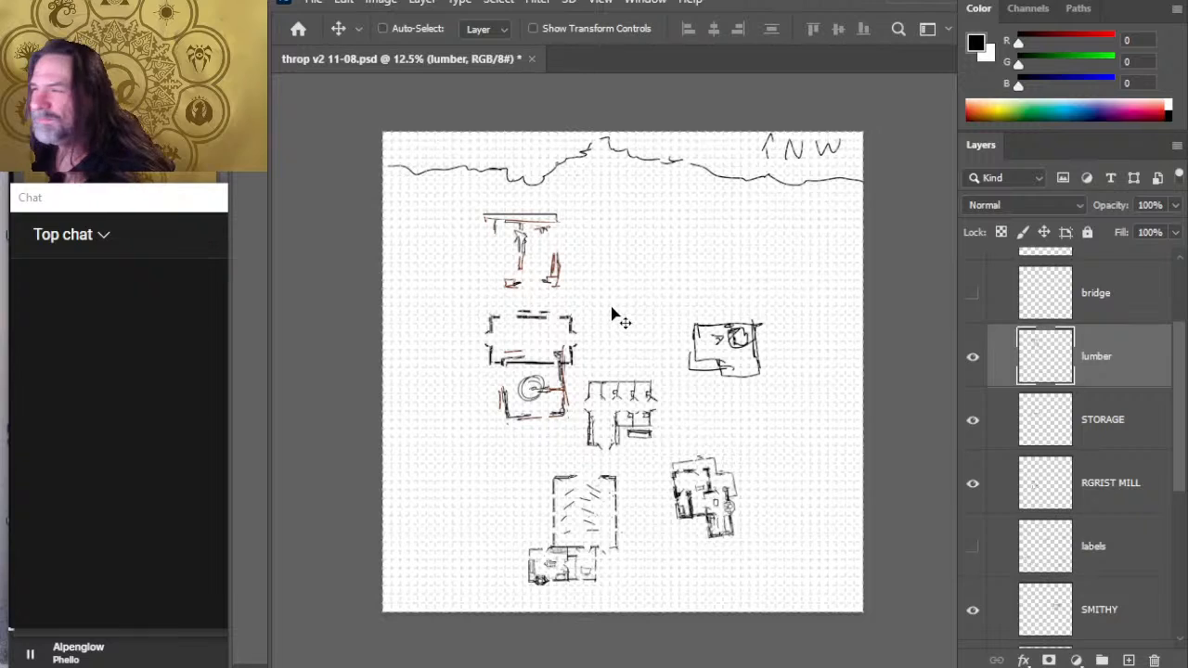
drag(613, 316, 628, 314)
drag(816, 300, 806, 318)
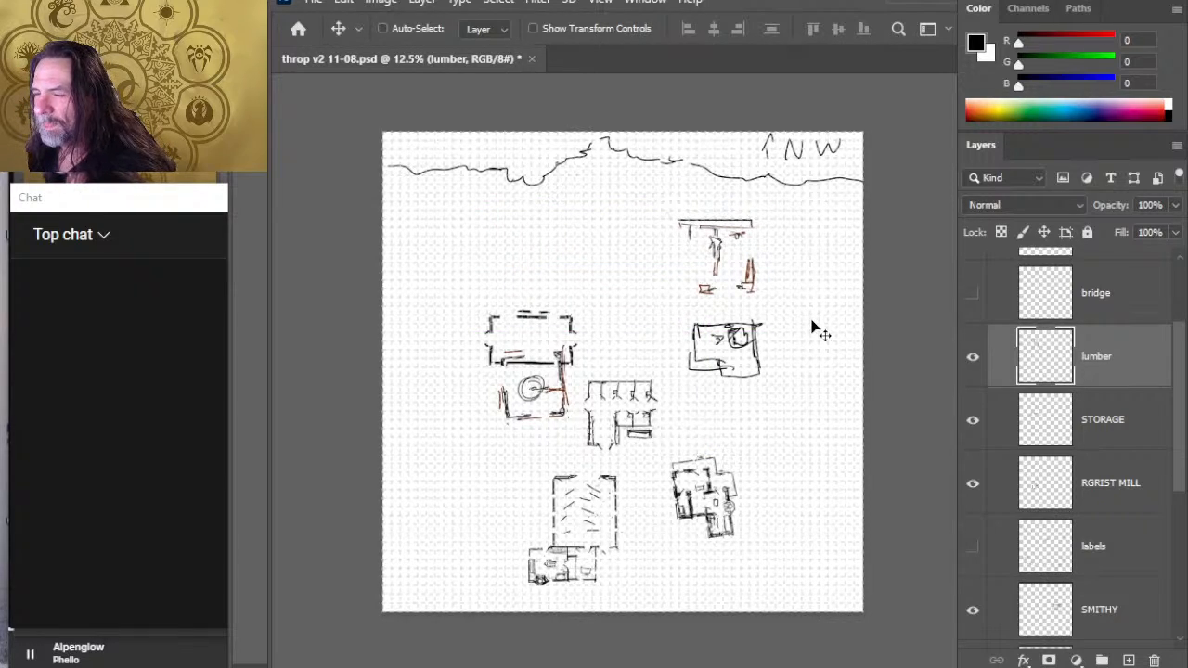
- Move the grist mill to the north side of the storage building and rotate it about a quarter turn counterclockwise
click(1120, 505)
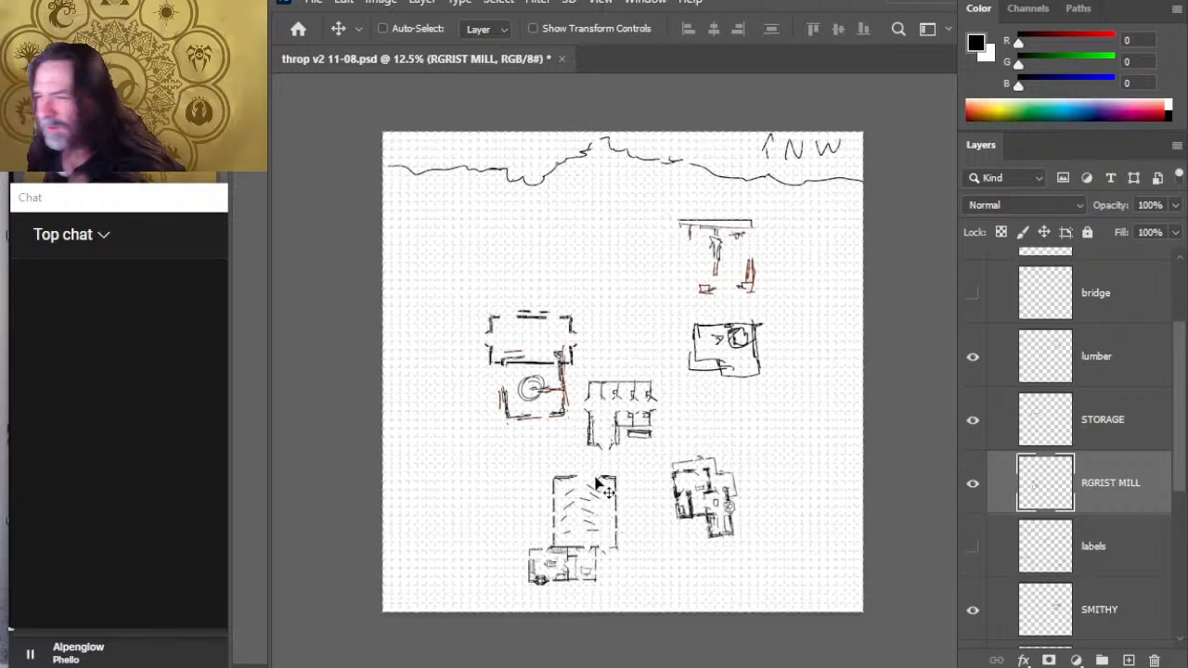
mouse_move(597, 481)
mouse_down()
mouse_move(597, 376)
mouse_move(585, 375)
mouse_up()
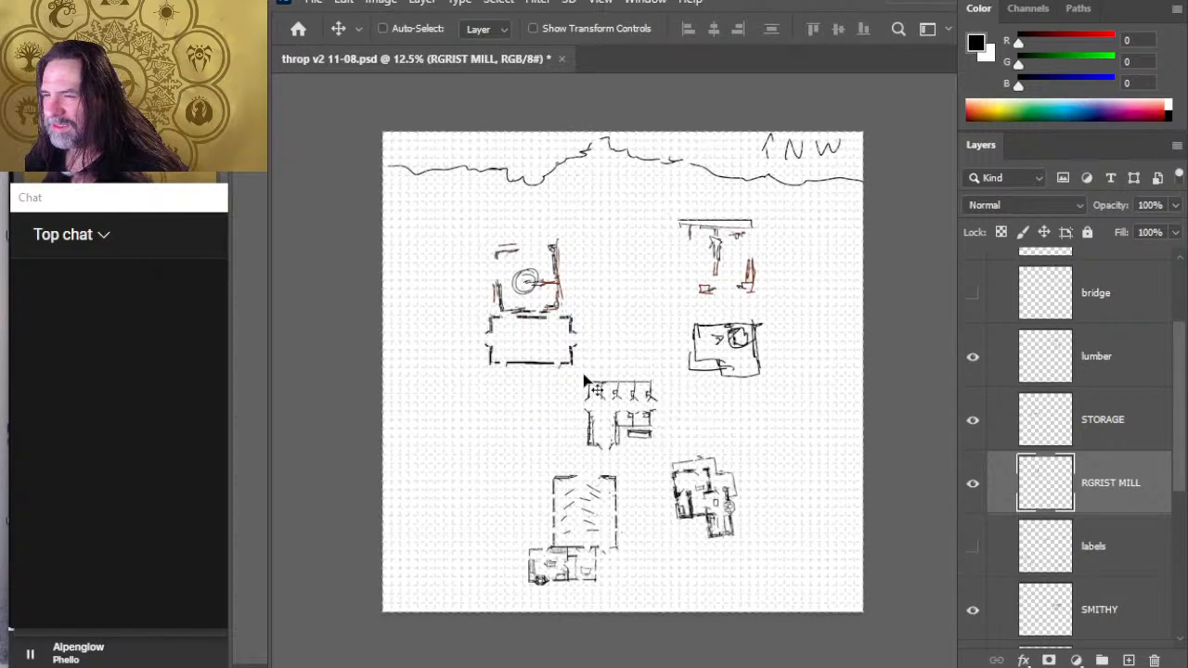
key(l)
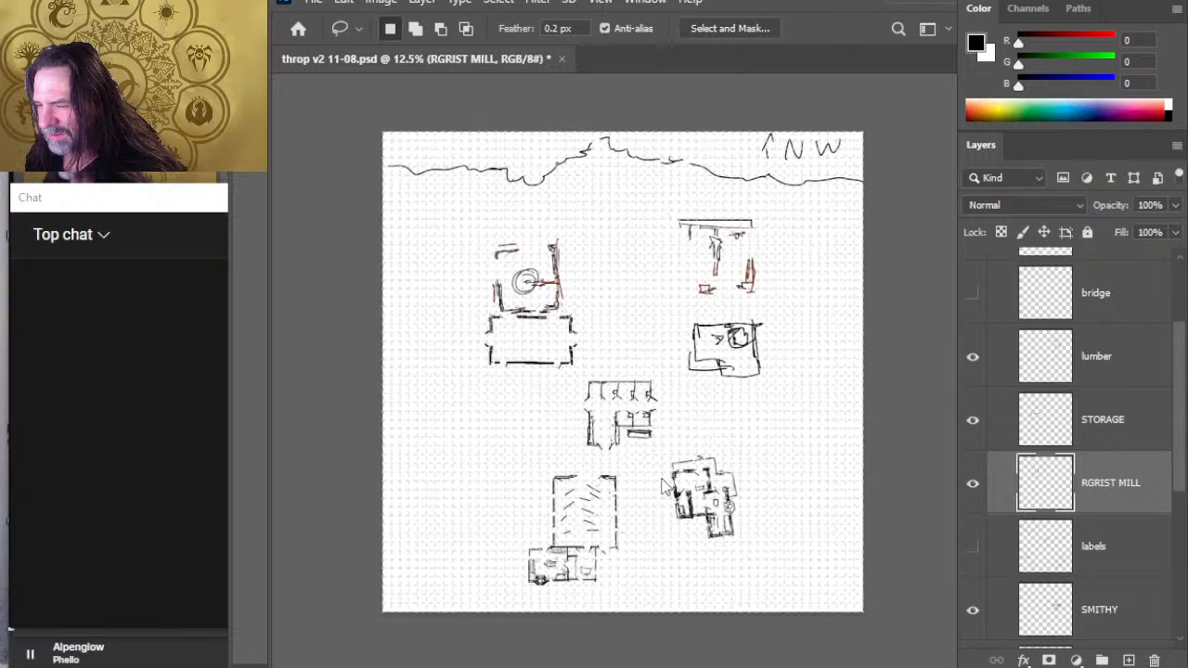
key(ctrl+t)
mouse_move(700, 417)
mouse_down()
mouse_move(759, 344)
mouse_move(748, 292)
mouse_move(695, 243)
mouse_move(613, 224)
mouse_move(621, 234)
mouse_up()
key(Return)
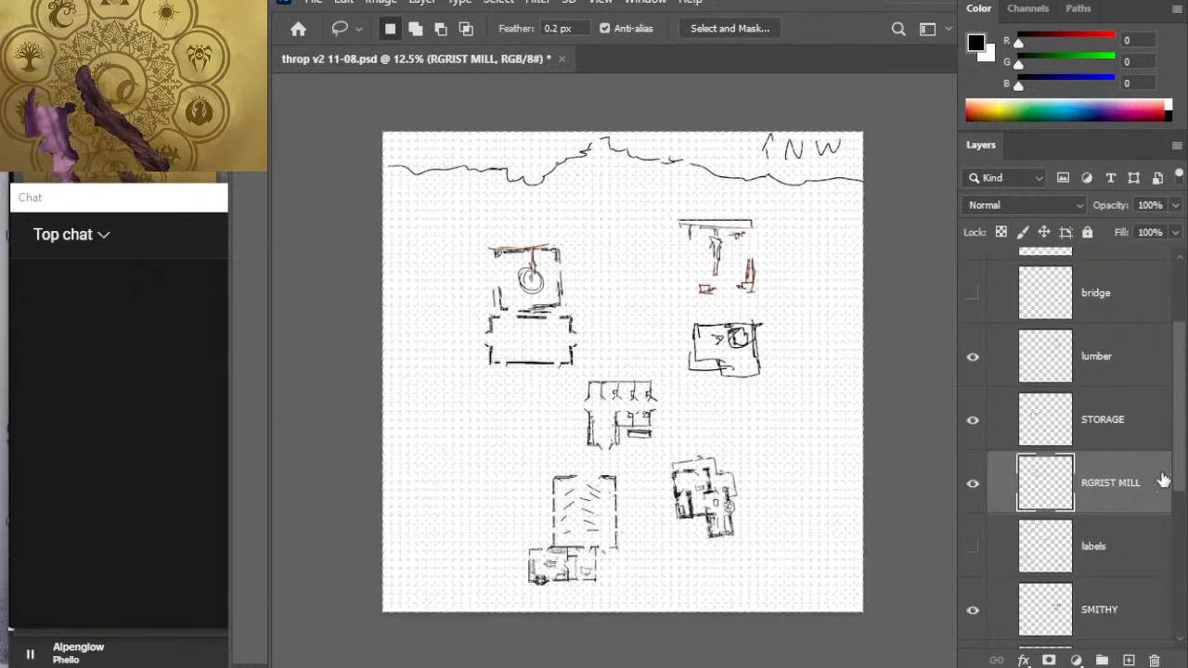
- Move the storage building east against the north side of the stables, and shift the grist mill south to sit level with it
click(1128, 433)
key(v)
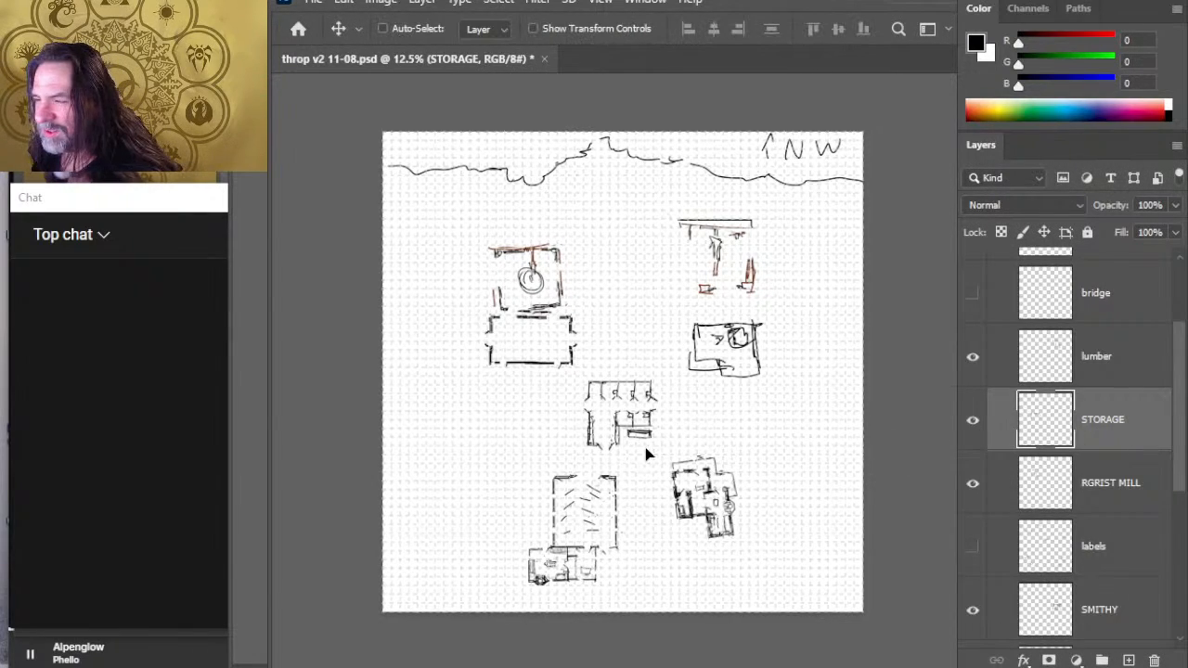
mouse_move(644, 450)
mouse_down()
mouse_move(729, 467)
mouse_move(701, 485)
mouse_move(687, 476)
mouse_move(700, 478)
mouse_move(698, 459)
mouse_move(728, 436)
mouse_up()
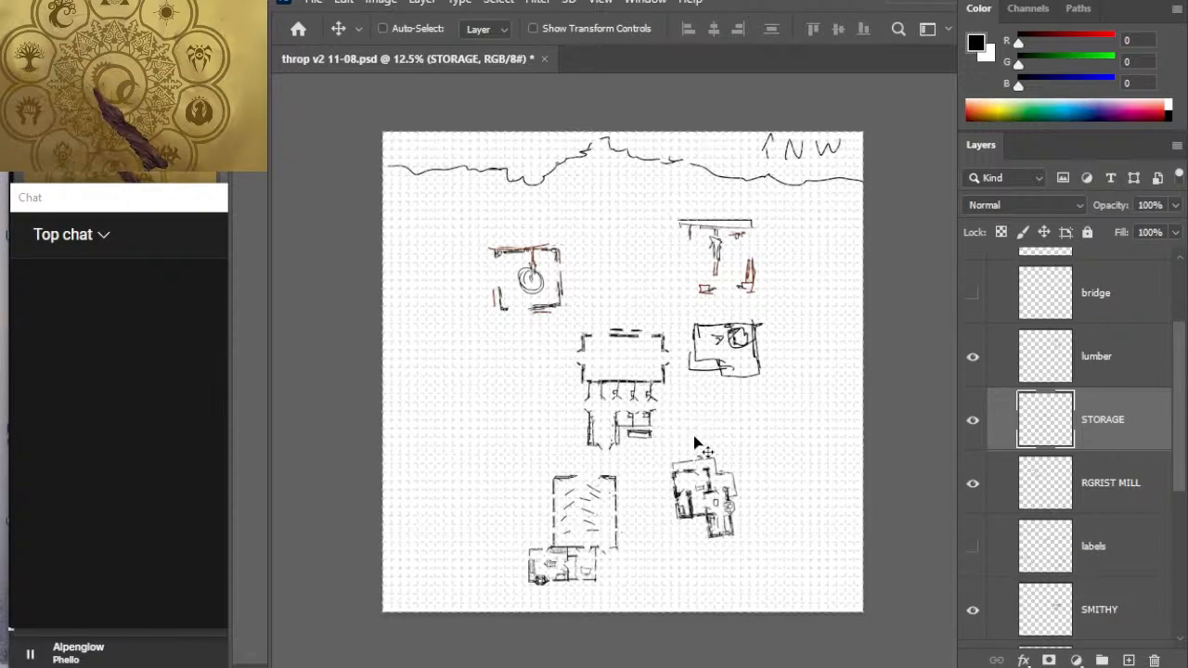
click(1116, 498)
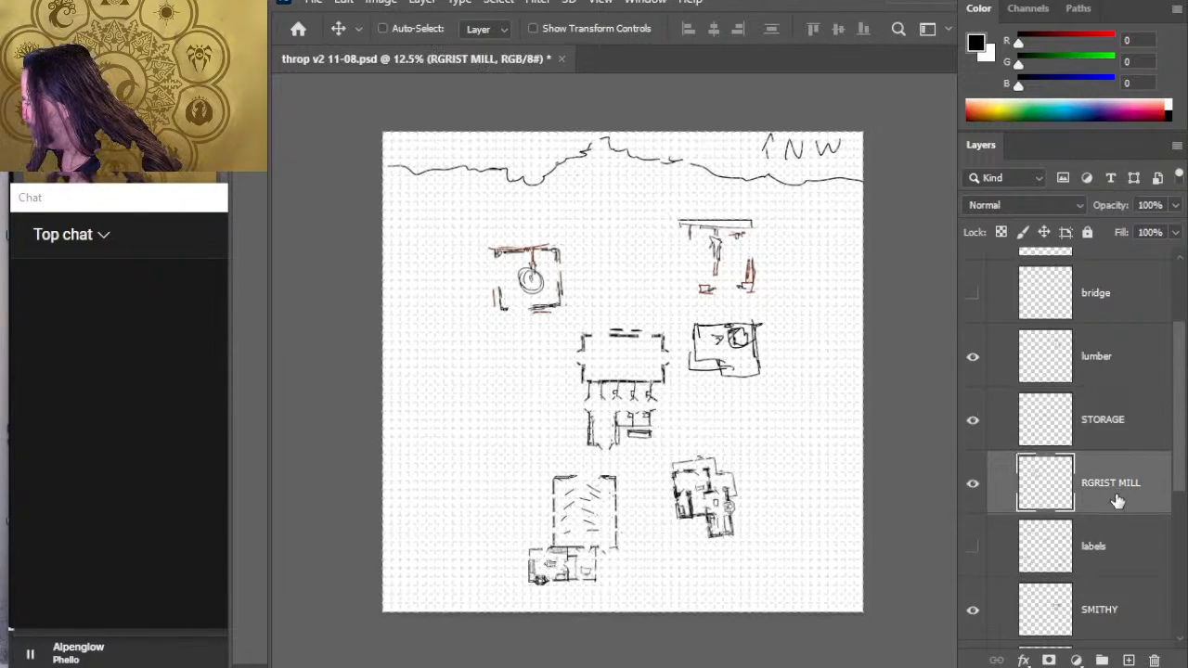
mouse_move(636, 352)
mouse_down()
mouse_move(629, 389)
mouse_move(621, 382)
mouse_up()
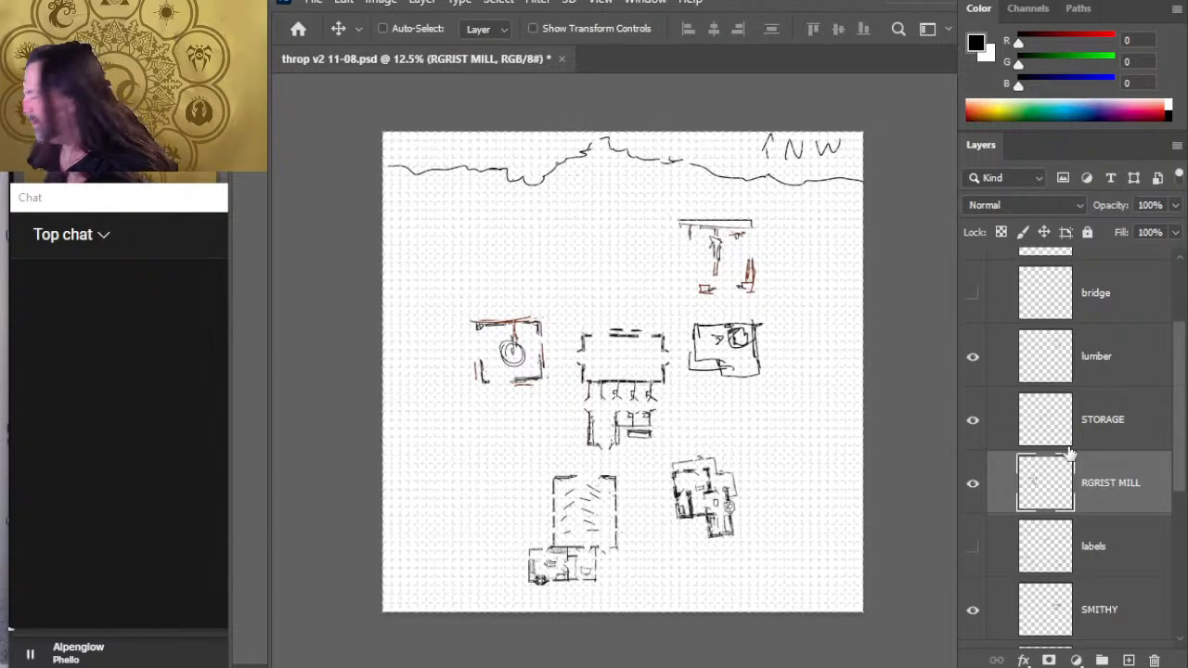
- Try shifting the lumber mill southwest, closer to the smithy, and undo the move
click(1124, 358)
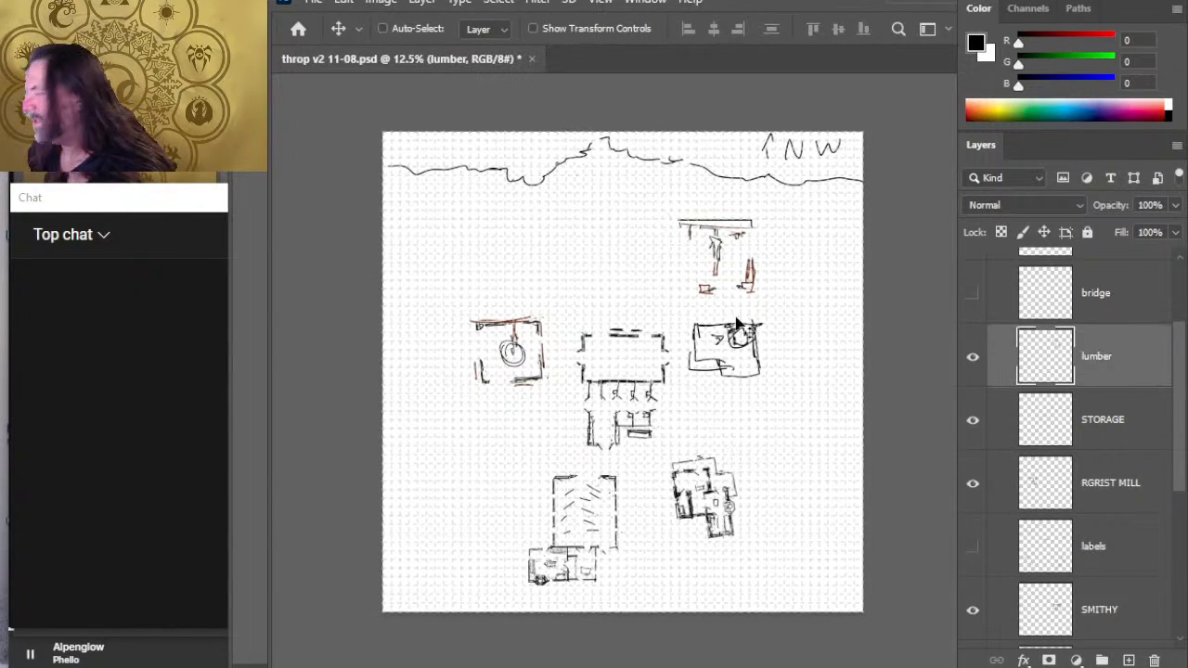
drag(796, 337, 775, 346)
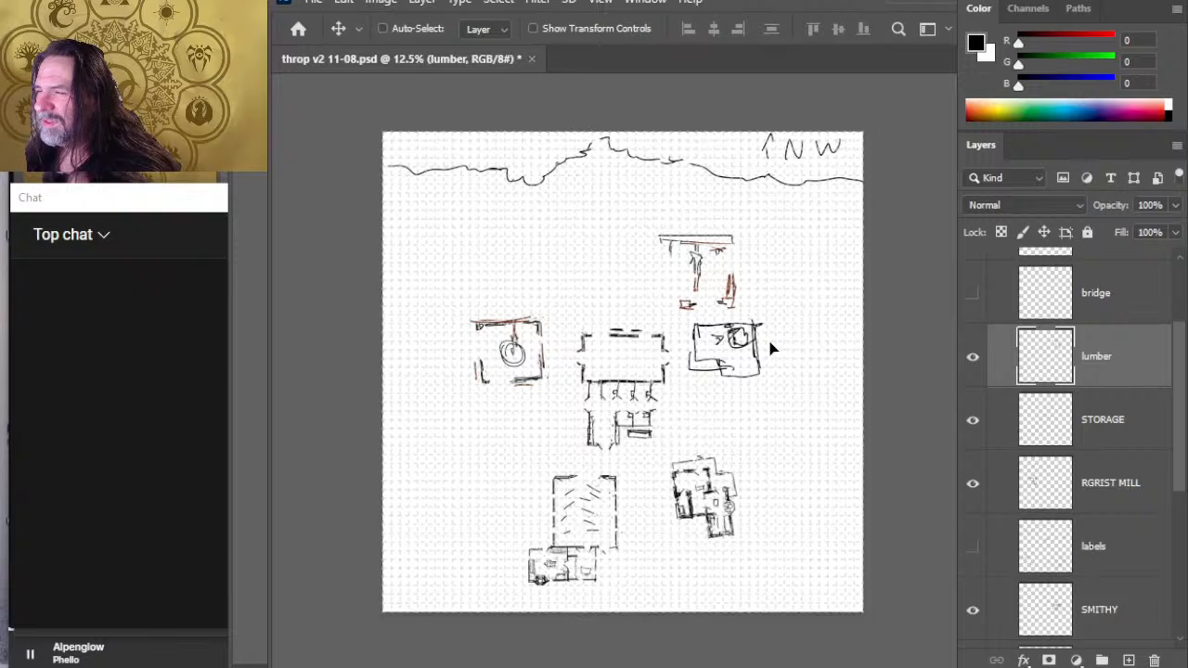
key(ctrl+z)
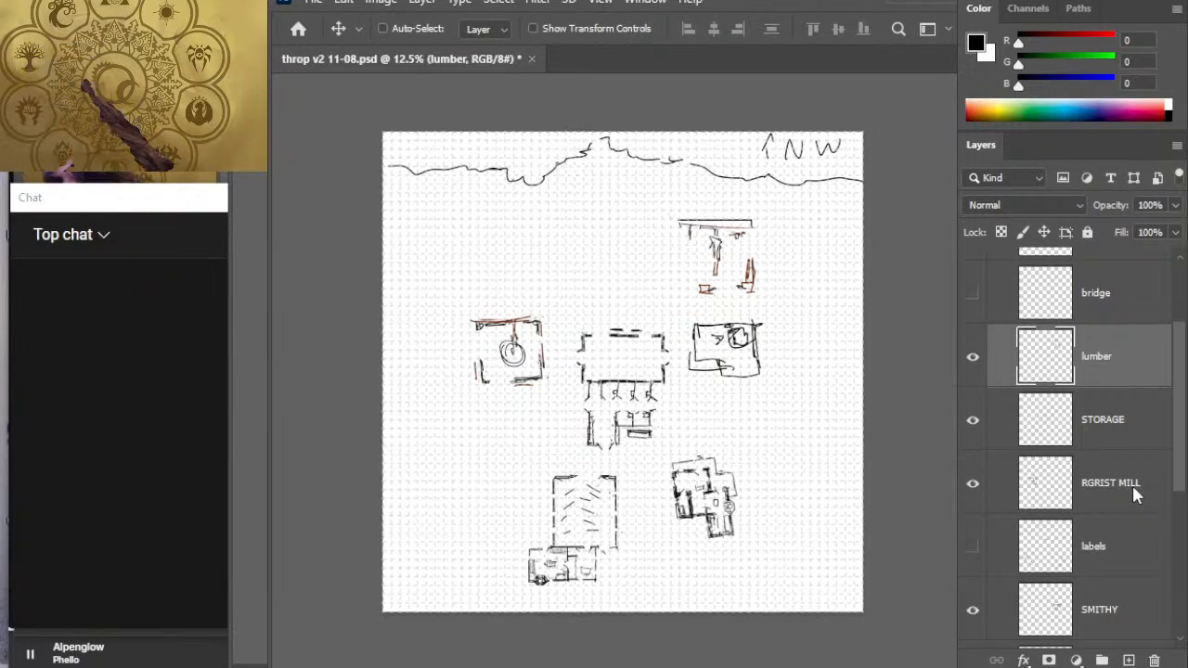
- Move the smithy from the east side of the map to the southwest, just west of the commons
click(1102, 615)
drag(721, 424, 750, 483)
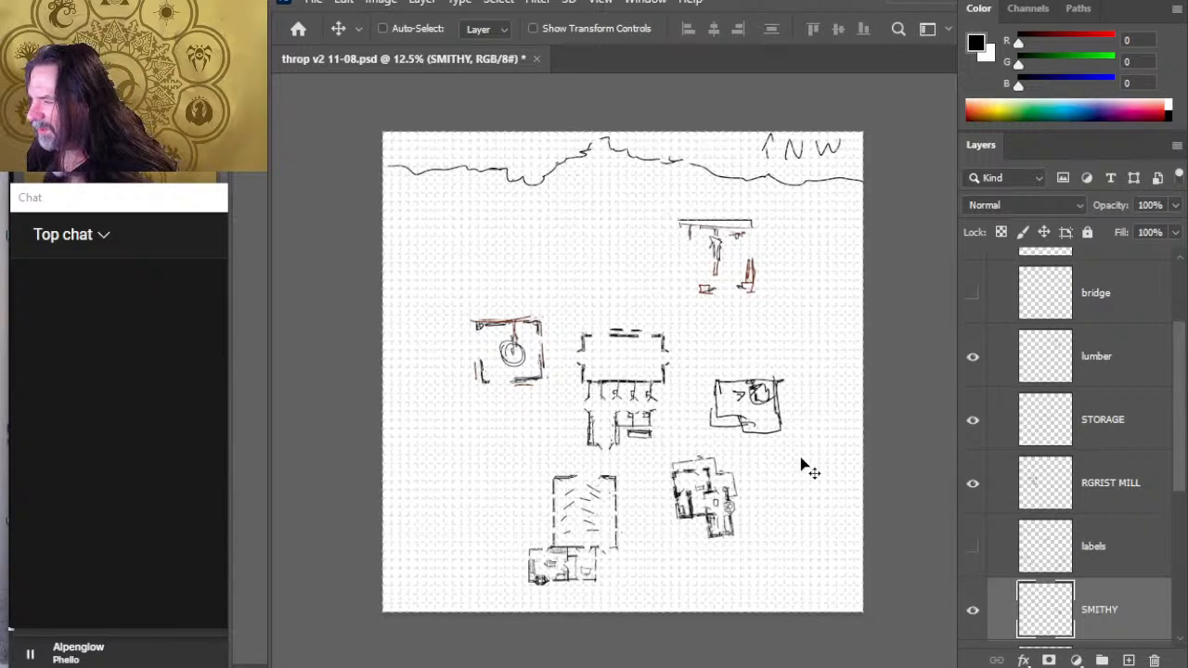
mouse_move(803, 449)
mouse_down()
mouse_move(801, 437)
mouse_move(548, 546)
mouse_up()
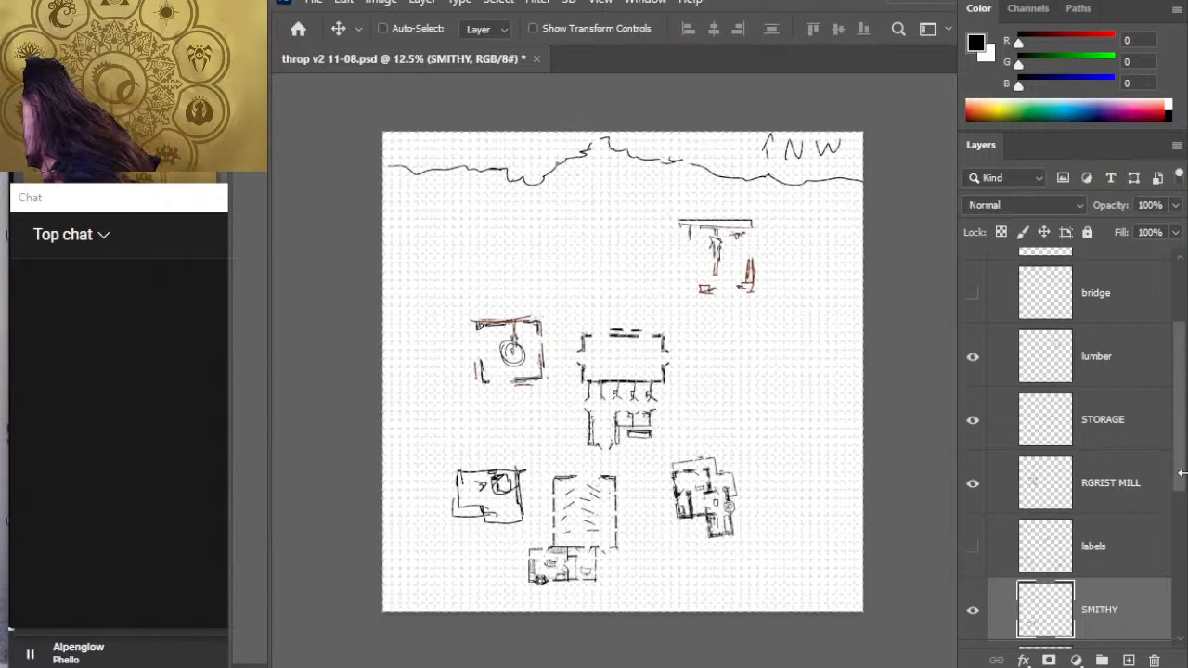
- Shift the lumber mill slightly west and rotate it about 30 degrees clockwise
scroll(1178, 474, up, 1)
click(1108, 392)
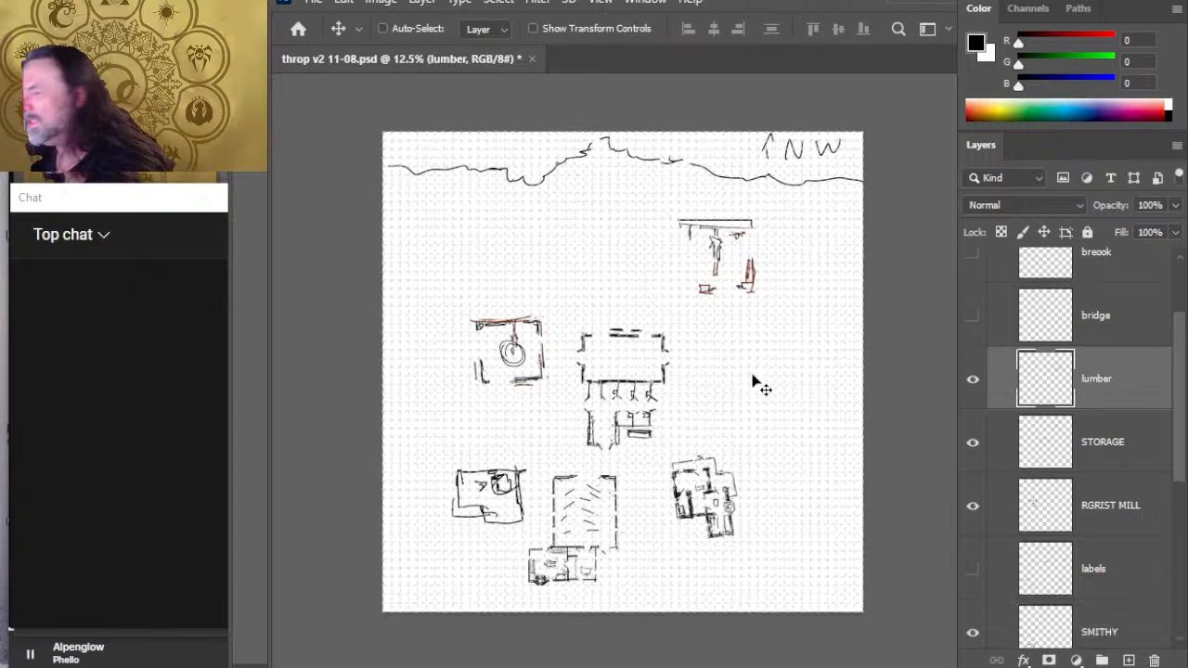
drag(806, 402, 788, 398)
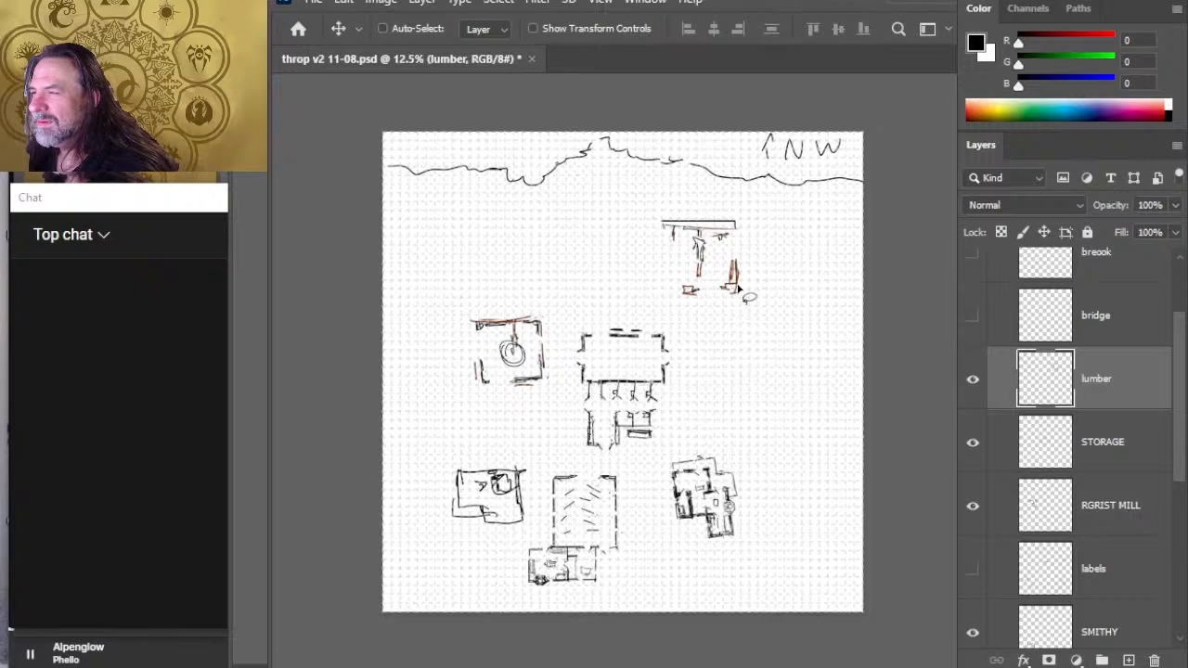
key(l)
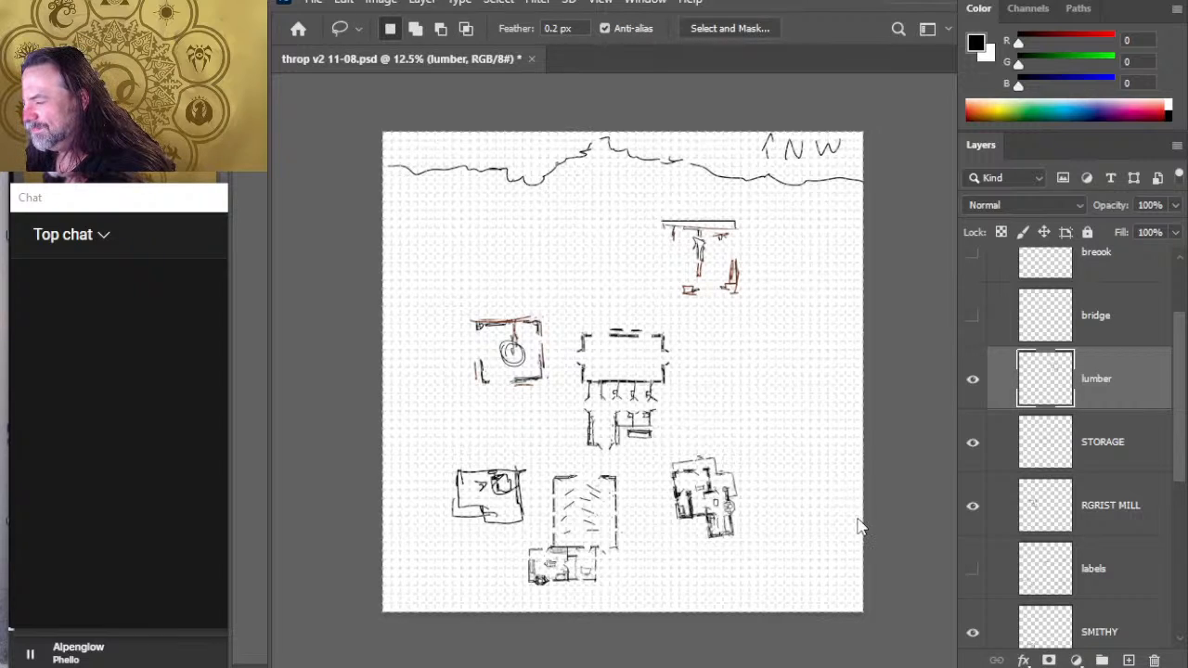
key(ctrl+t)
drag(832, 238, 876, 283)
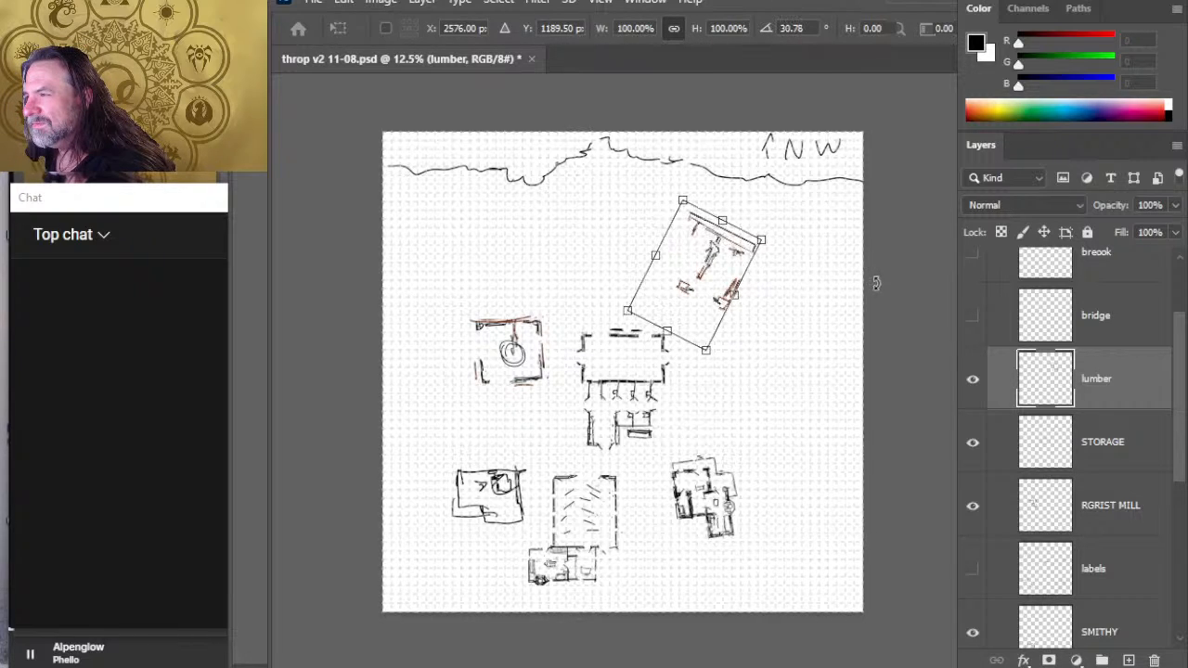
key(Return)
key(e)
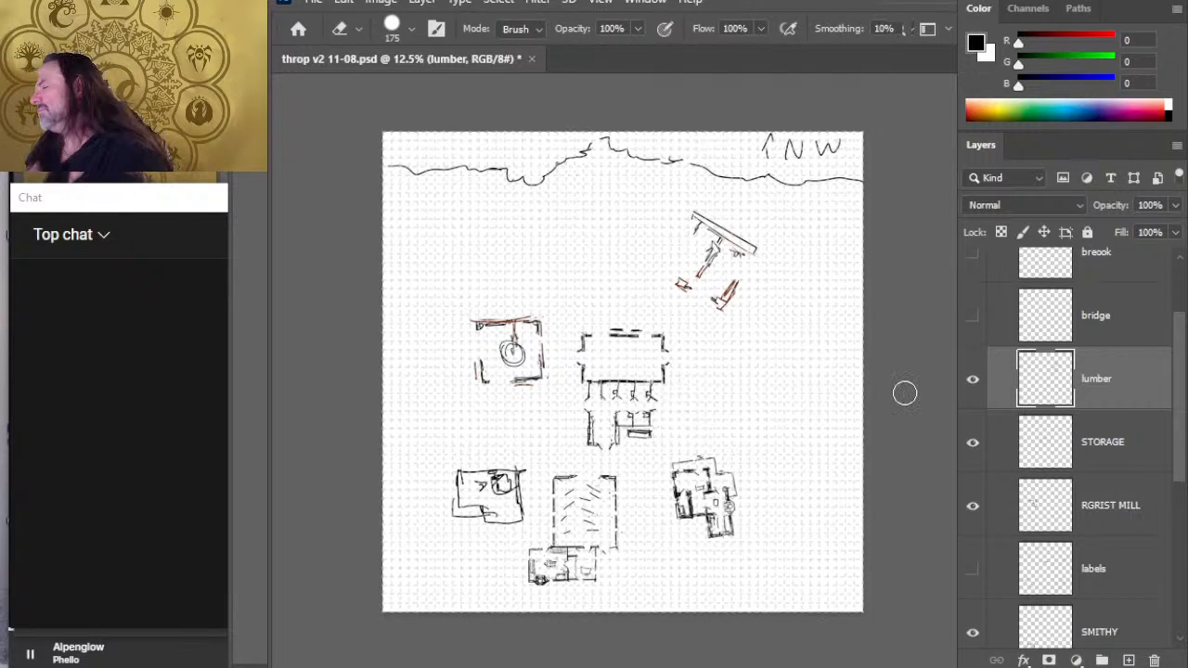
- Move the storage building slightly northeast, clear of the stables
click(1115, 471)
key(v)
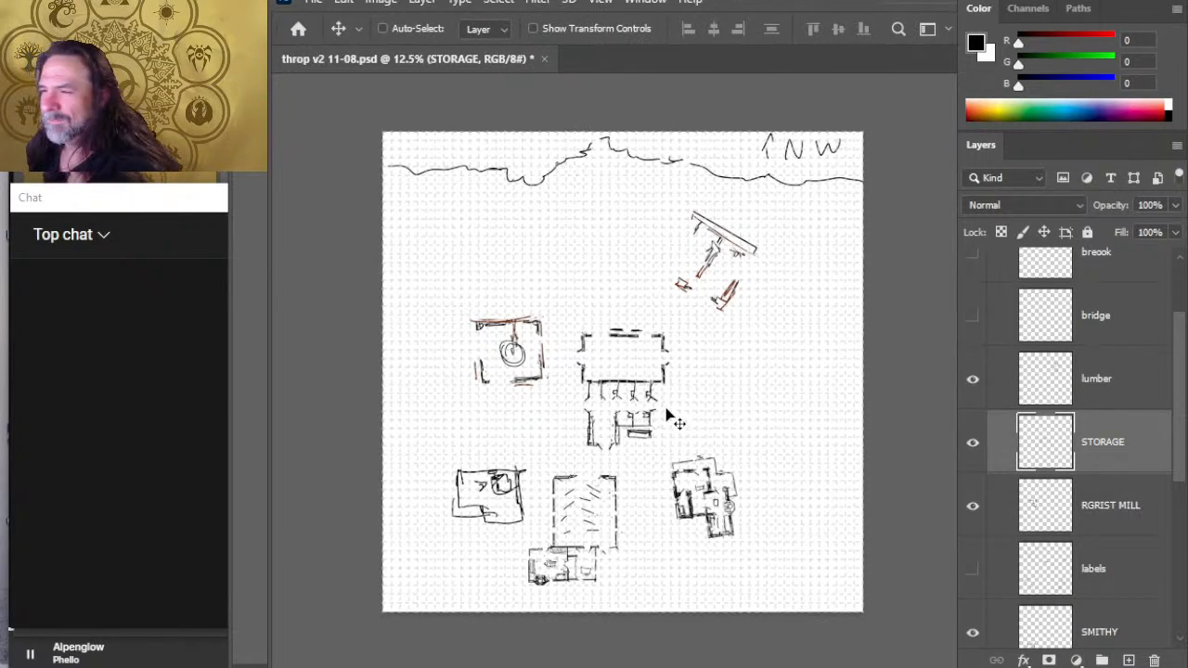
drag(668, 416, 696, 399)
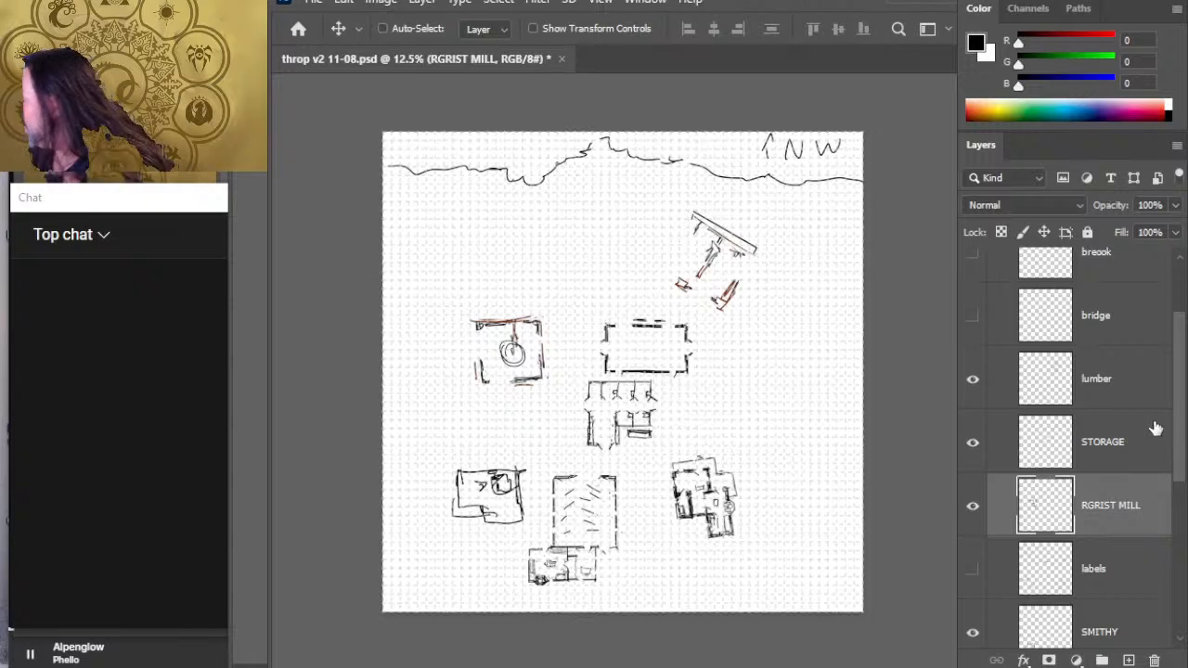
- Rotate the grist mill about -82 degrees so its red wall faces west, and reposition it level with the storage building
mouse_move(664, 437)
mouse_down()
mouse_move(665, 410)
mouse_move(678, 458)
mouse_move(665, 447)
mouse_move(656, 466)
mouse_up()
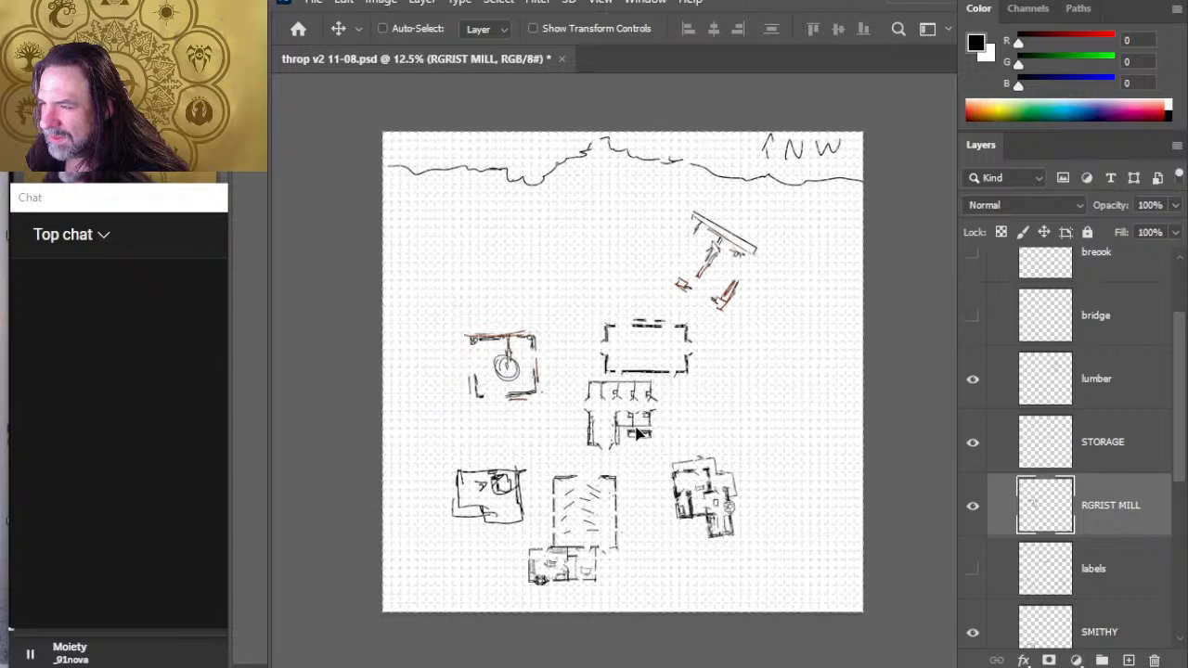
key(l)
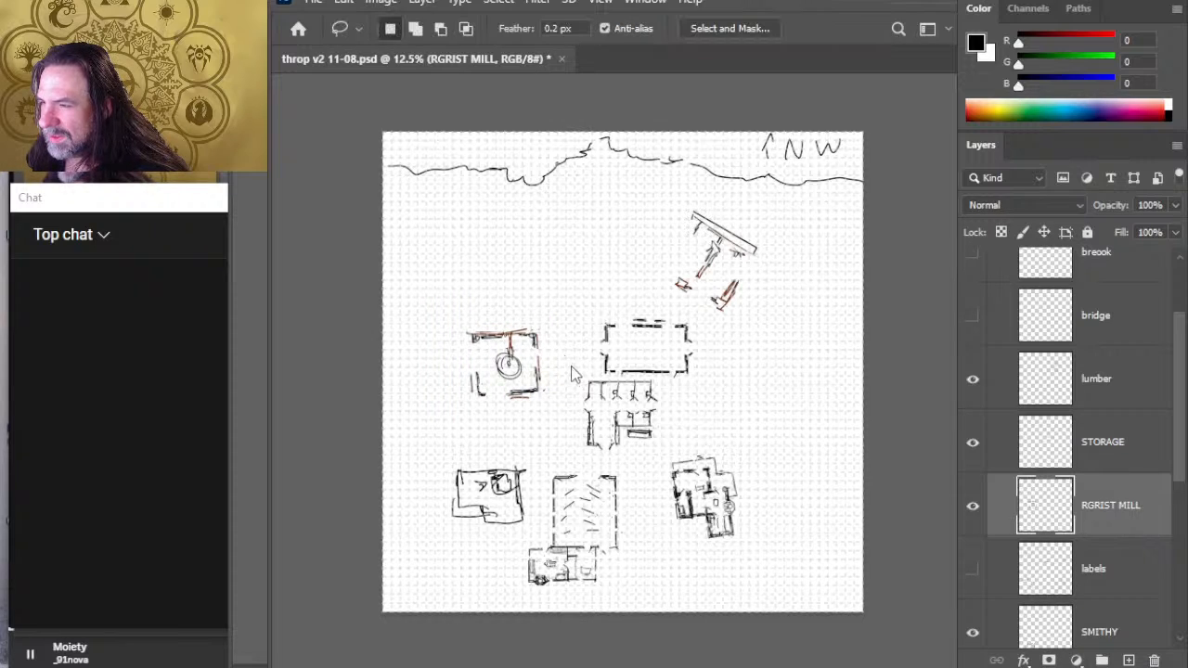
key(ctrl+t)
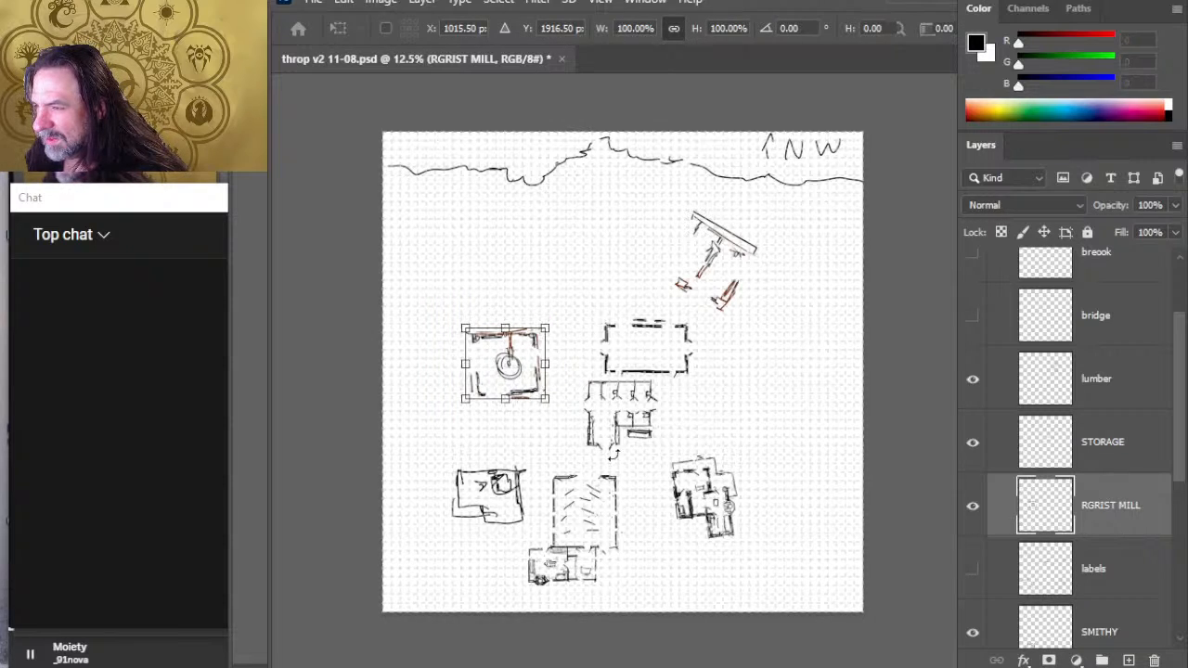
mouse_move(696, 325)
mouse_down()
mouse_move(645, 287)
mouse_move(581, 293)
mouse_up()
key(Return)
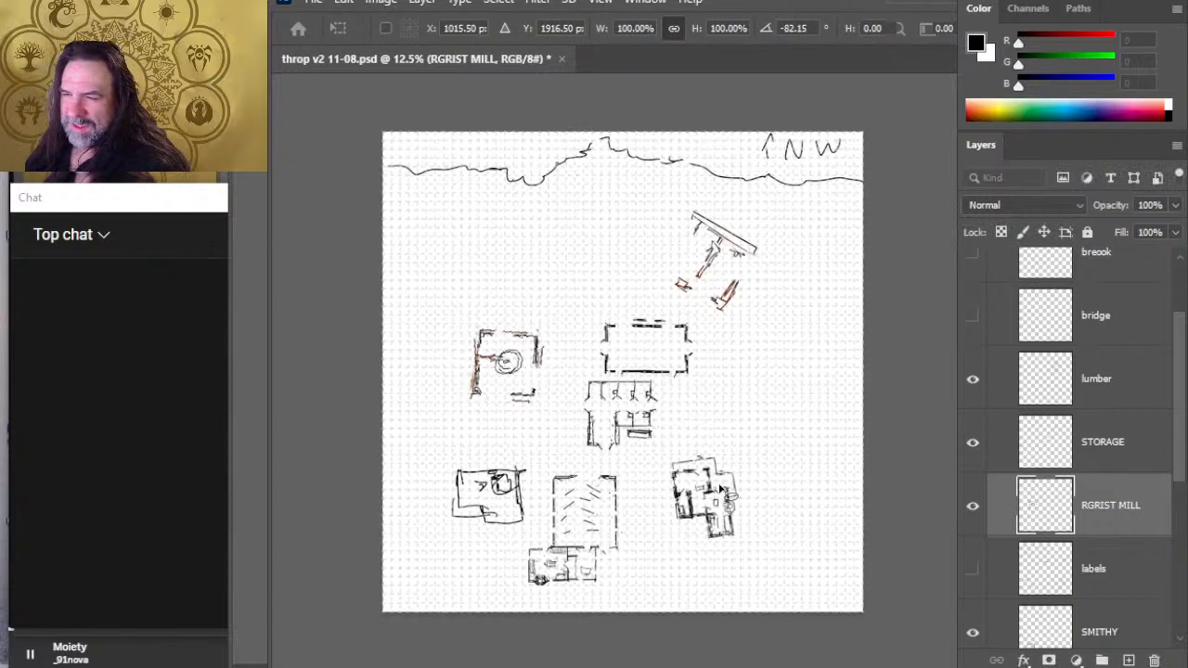
key(v)
drag(734, 433, 729, 416)
drag(729, 484, 730, 486)
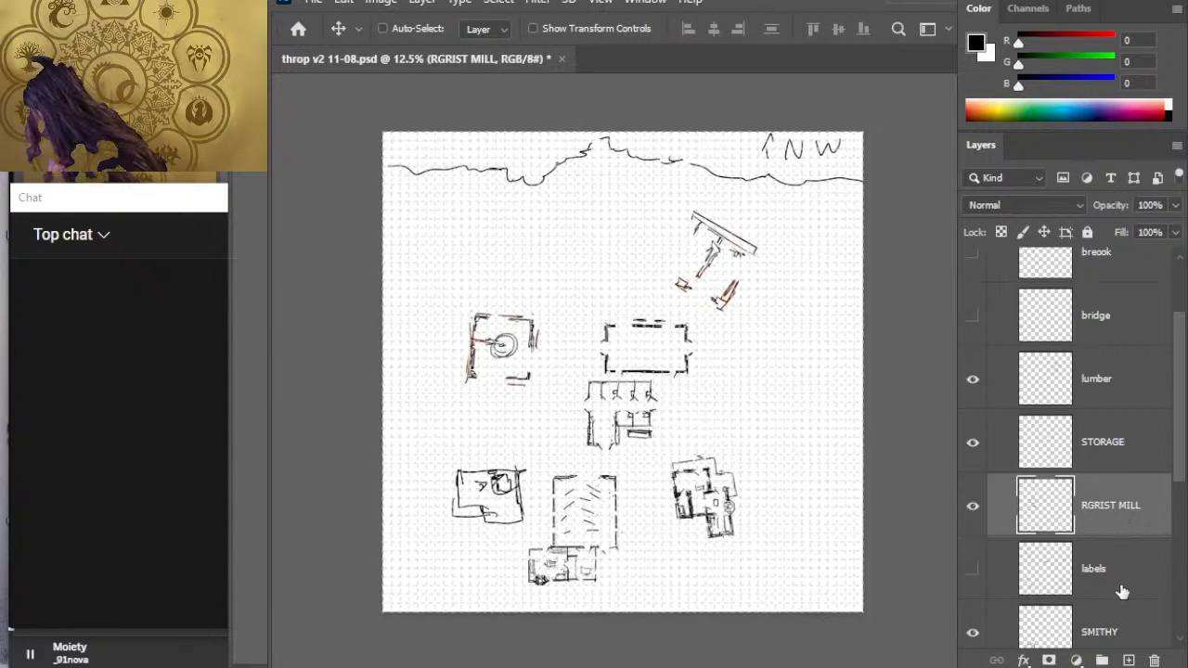
- Move the stables east and slightly north, to the southeast of the storage building
drag(1179, 456, 1186, 549)
click(1132, 499)
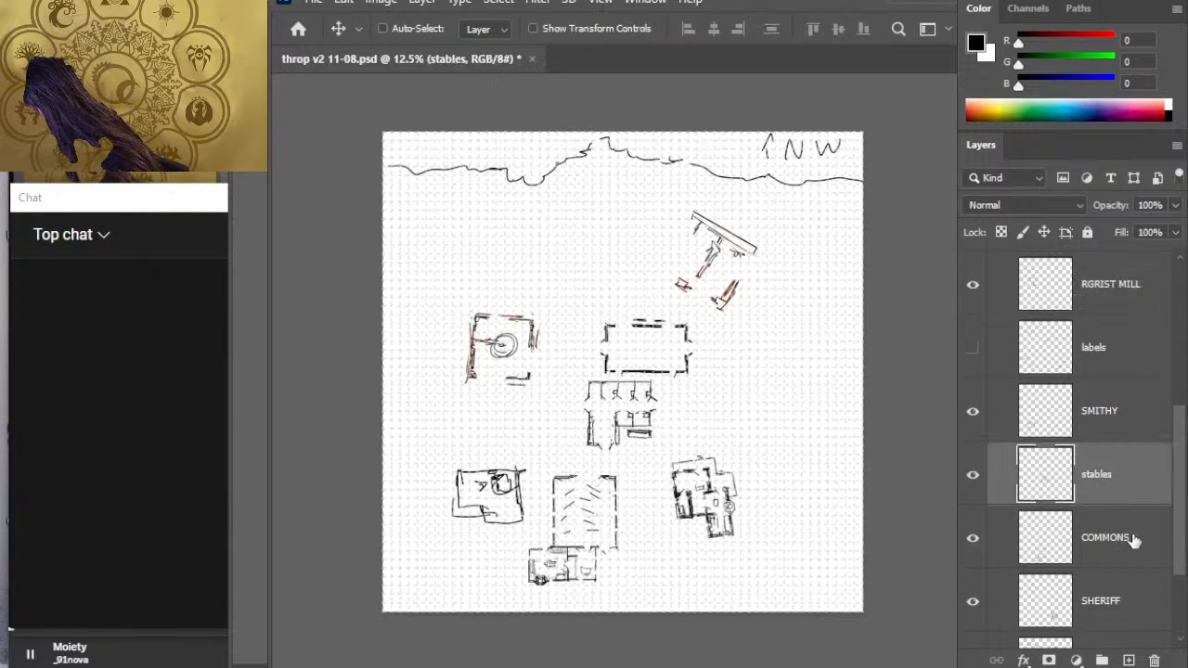
mouse_move(673, 483)
mouse_down()
mouse_move(825, 464)
mouse_move(807, 462)
mouse_up()
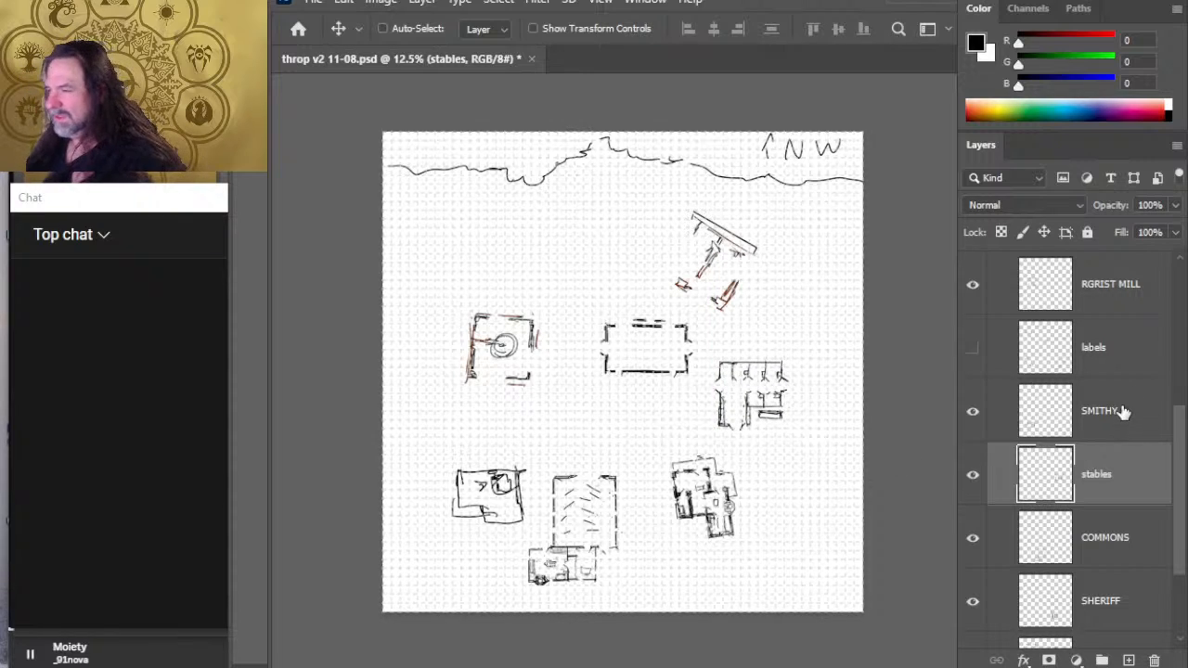
- Select the storage and grist mill layers together and shift both buildings slightly west
click(1127, 428)
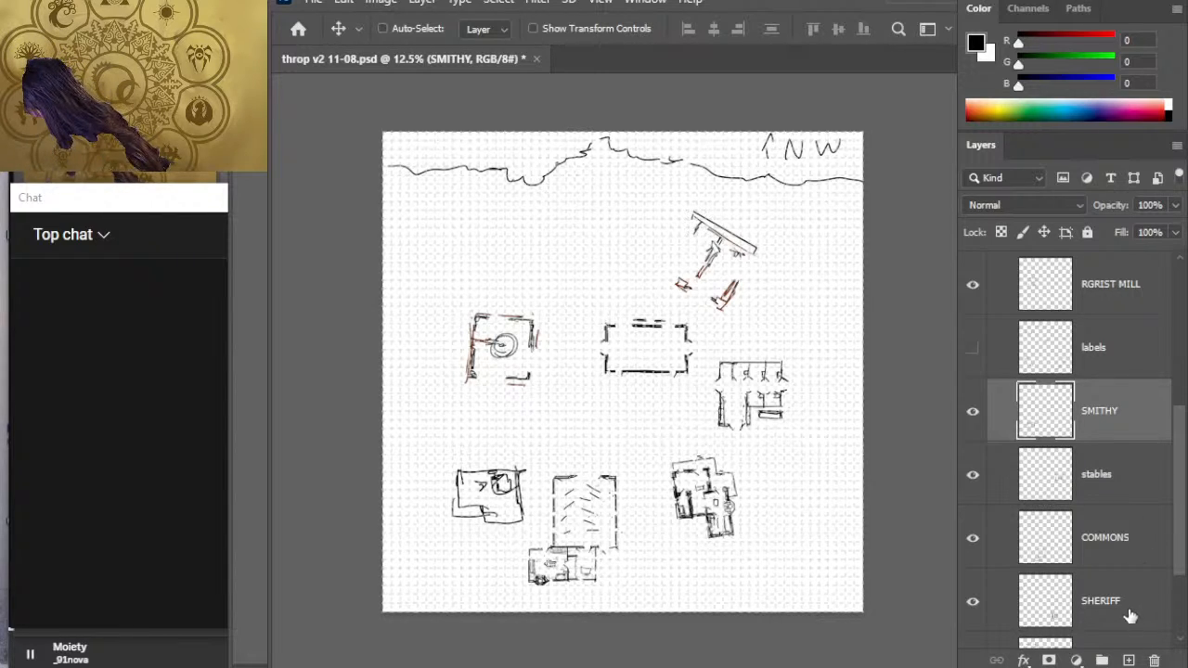
scroll(1177, 436, up, 3)
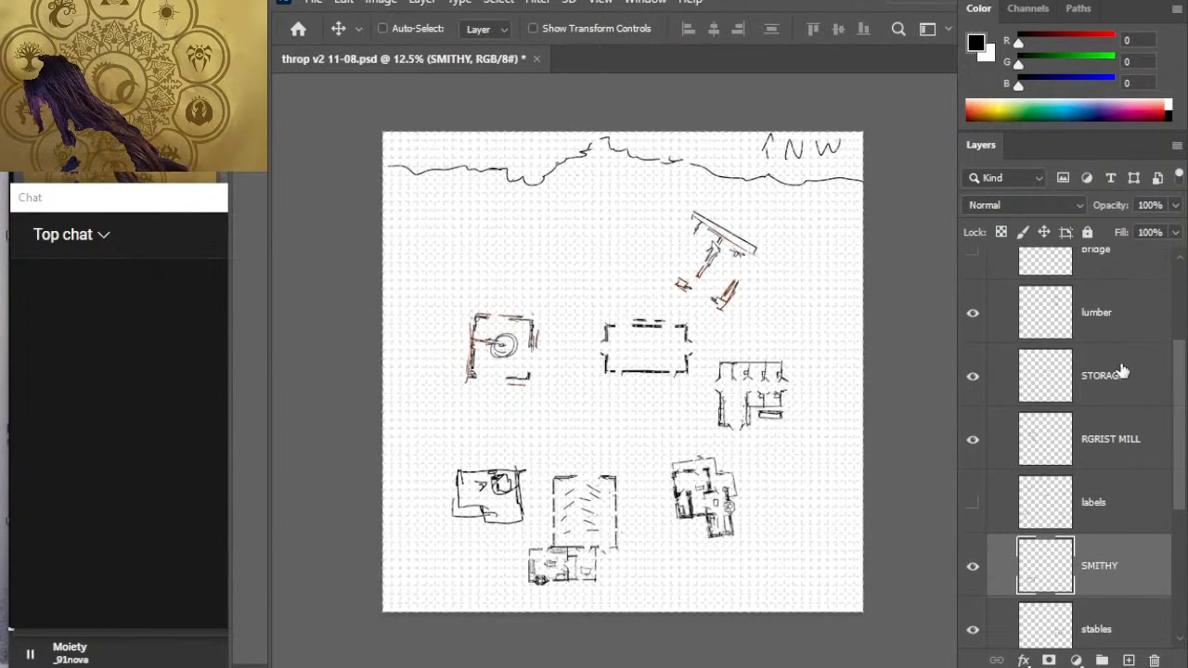
click(1118, 375)
shift+click(1148, 444)
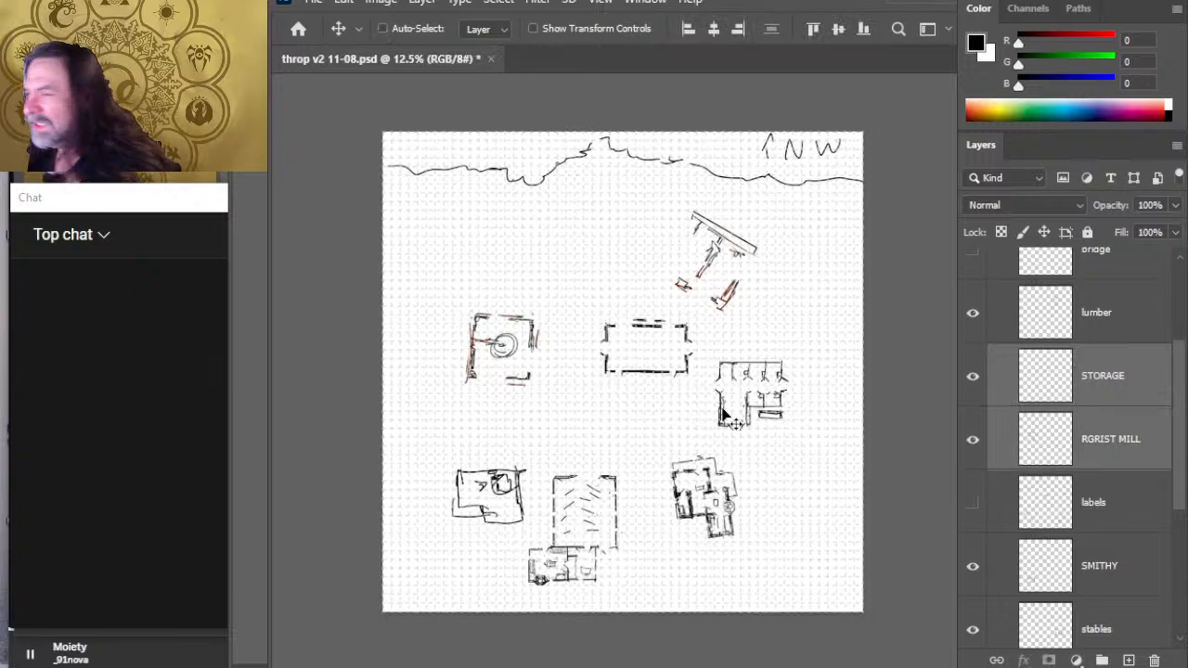
mouse_move(810, 451)
mouse_down()
mouse_move(777, 445)
mouse_move(790, 443)
mouse_move(773, 455)
mouse_up()
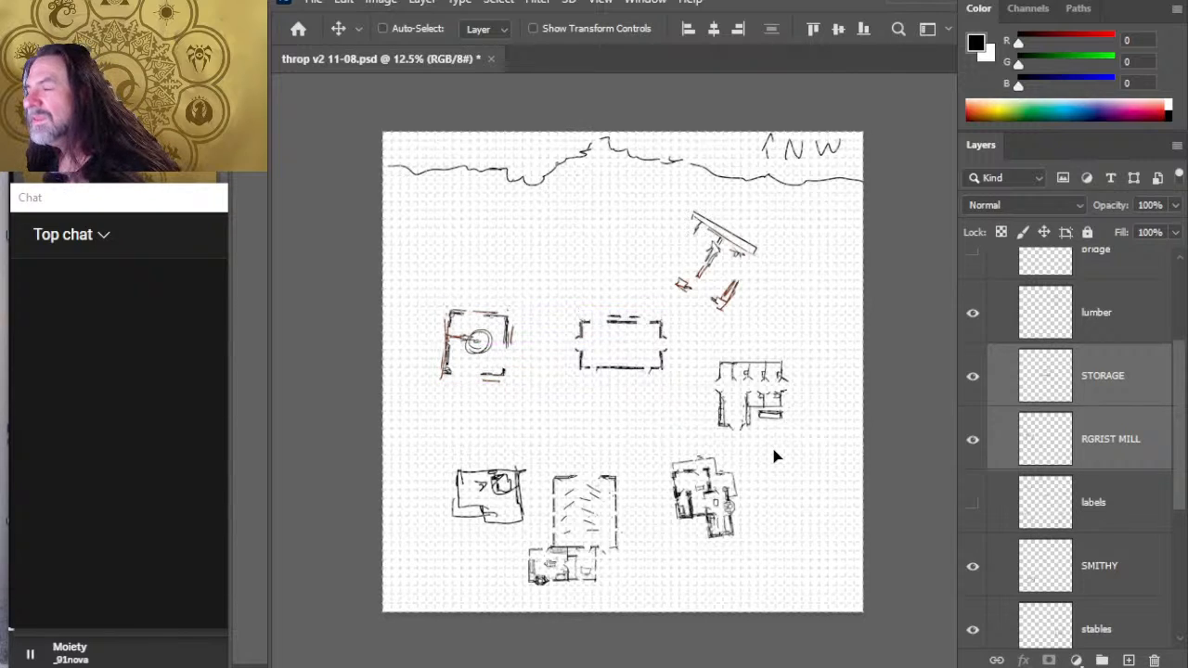
- Shift the grist mill alone back east toward the storage building, and nudge the storage building slightly south
click(1109, 449)
mouse_move(536, 415)
mouse_down()
mouse_move(560, 405)
mouse_move(559, 418)
mouse_up()
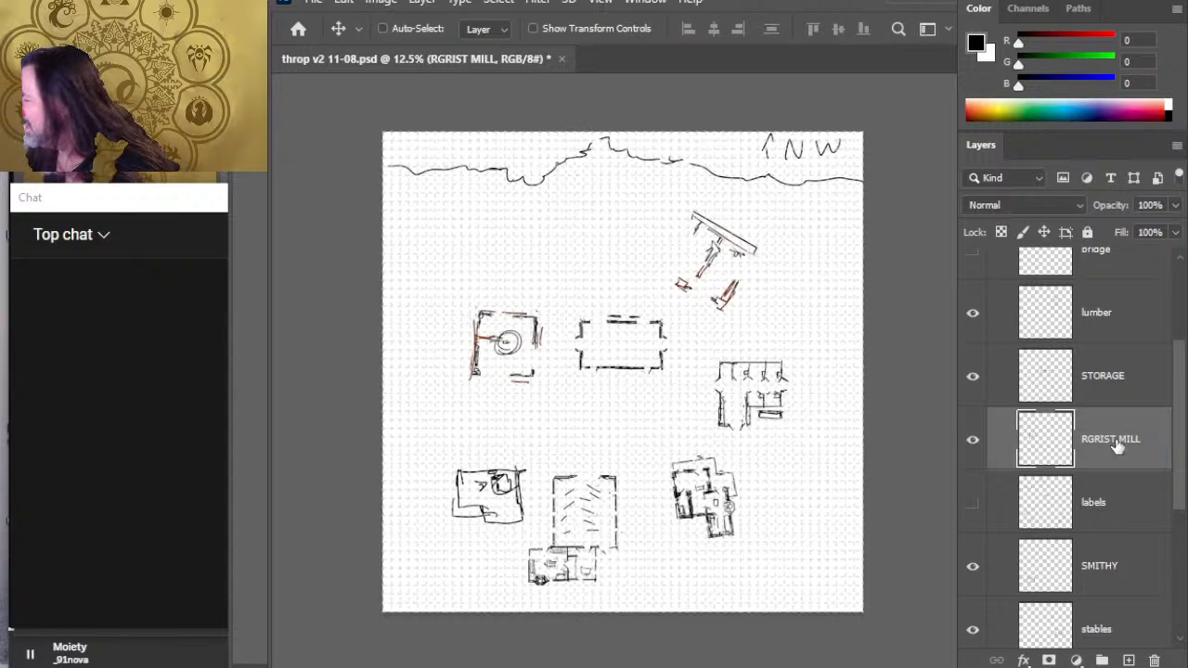
click(1112, 386)
key(Down)
key(Down)
key(Down)
key(Down)
key(Down)
key(Down)
key(Down)
key(Down)
key(Down)
key(Down)
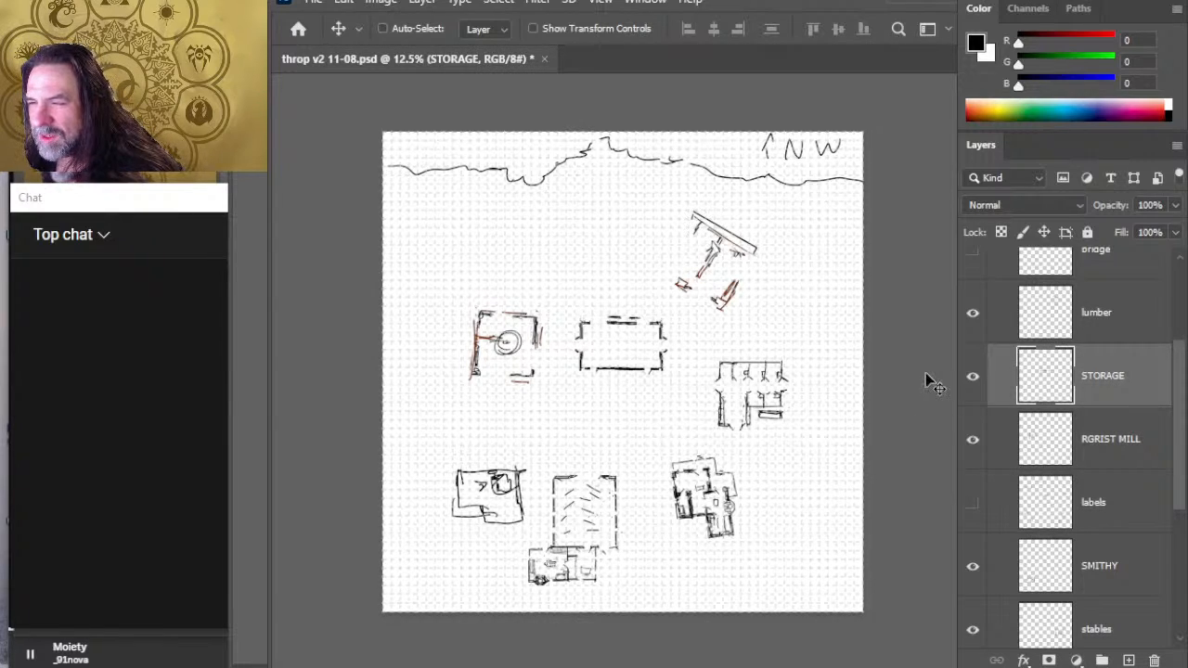
- Nudge the storage building south so it sits level with the middle of the grist mill
key(Down)
key(Down)
key(Down)
key(Down)
key(Down)
key(Down)
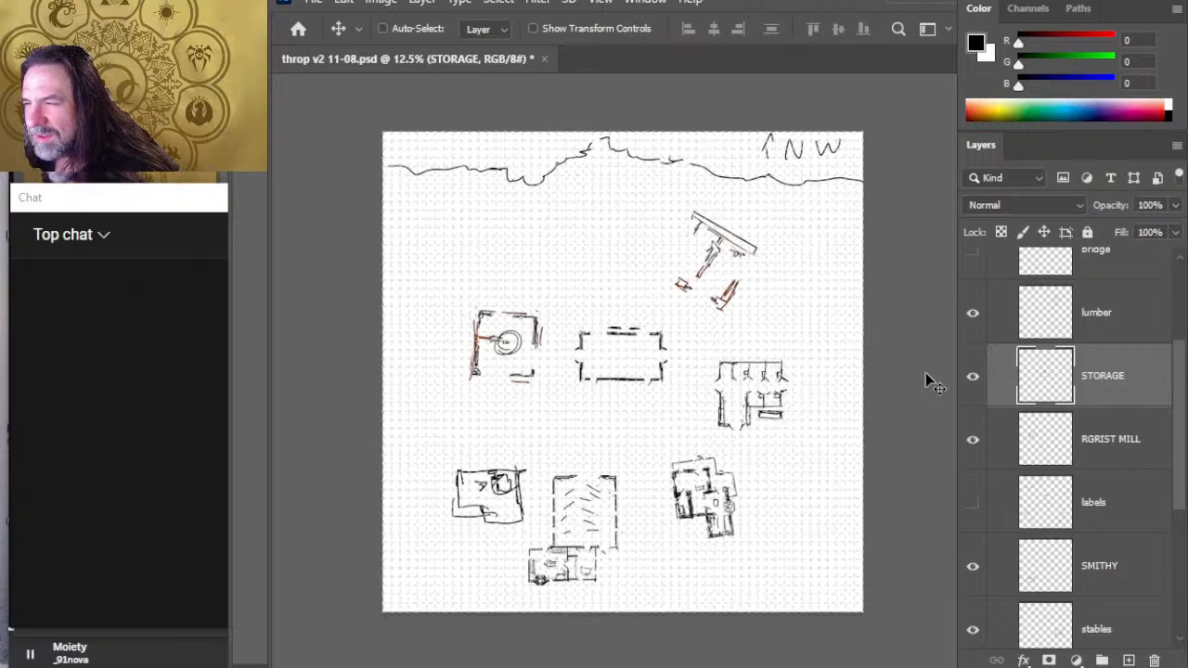
key(Down)
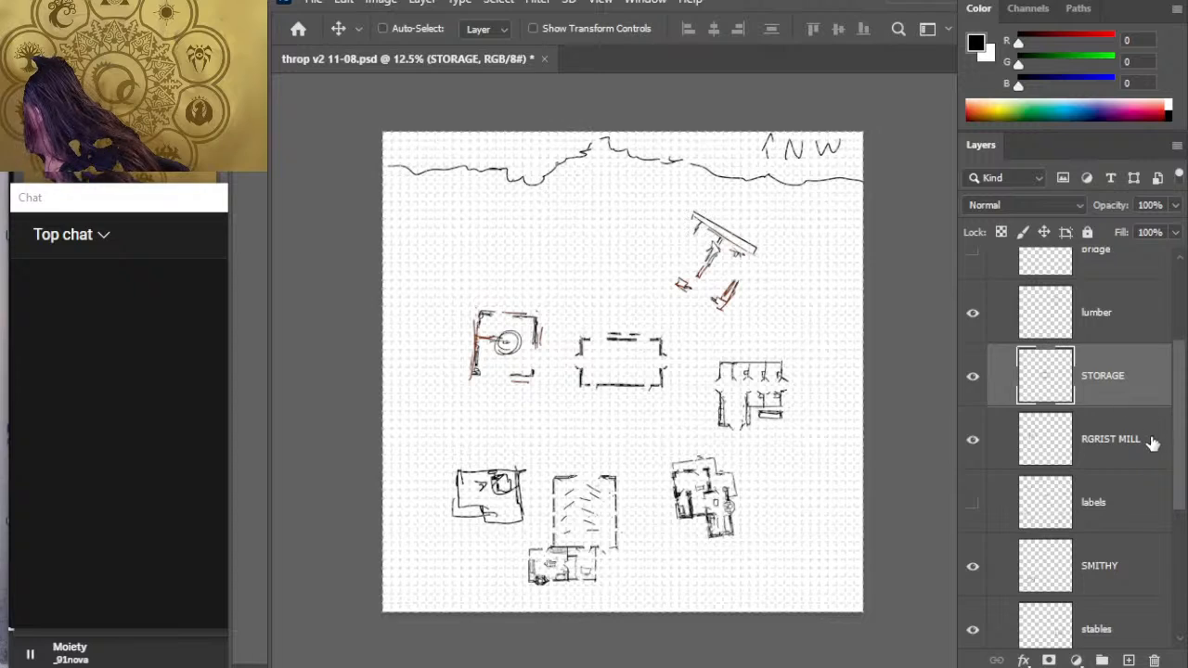
- Move the stables north, level with the storage building, and rotate them clockwise so they sit diagonally east of it
click(1142, 641)
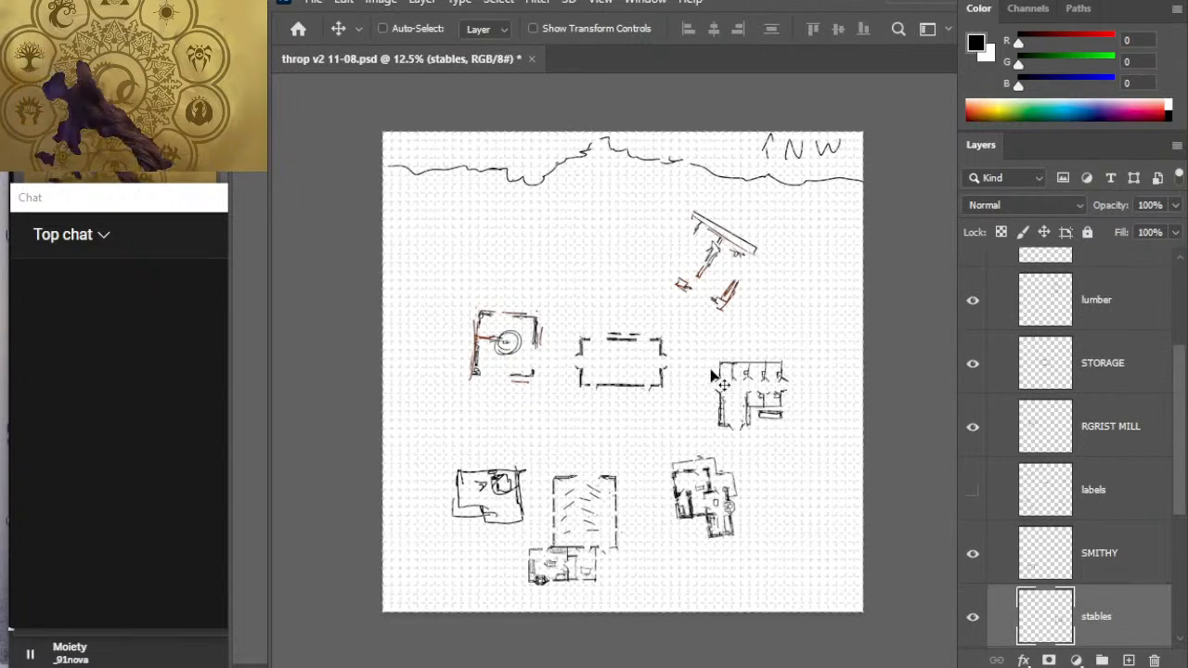
drag(763, 390, 756, 380)
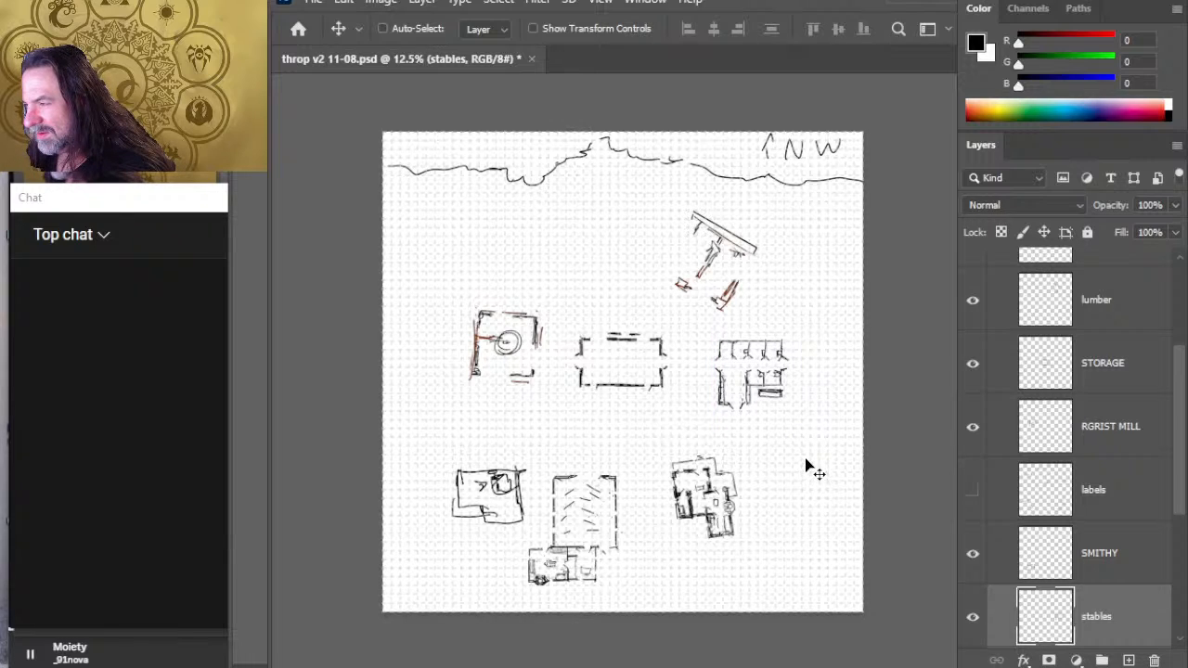
key(l)
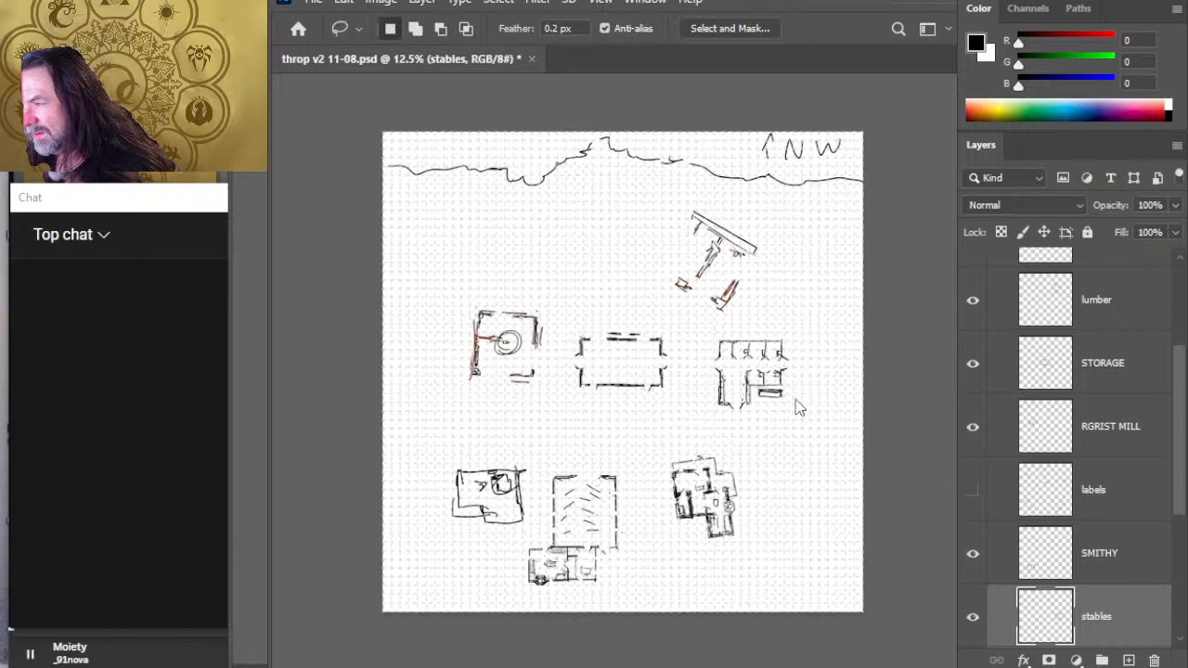
key(ctrl+t)
mouse_move(813, 284)
mouse_down()
mouse_move(889, 346)
mouse_move(869, 319)
mouse_move(878, 437)
mouse_move(865, 398)
mouse_move(856, 405)
mouse_up()
key(Return)
key(v)
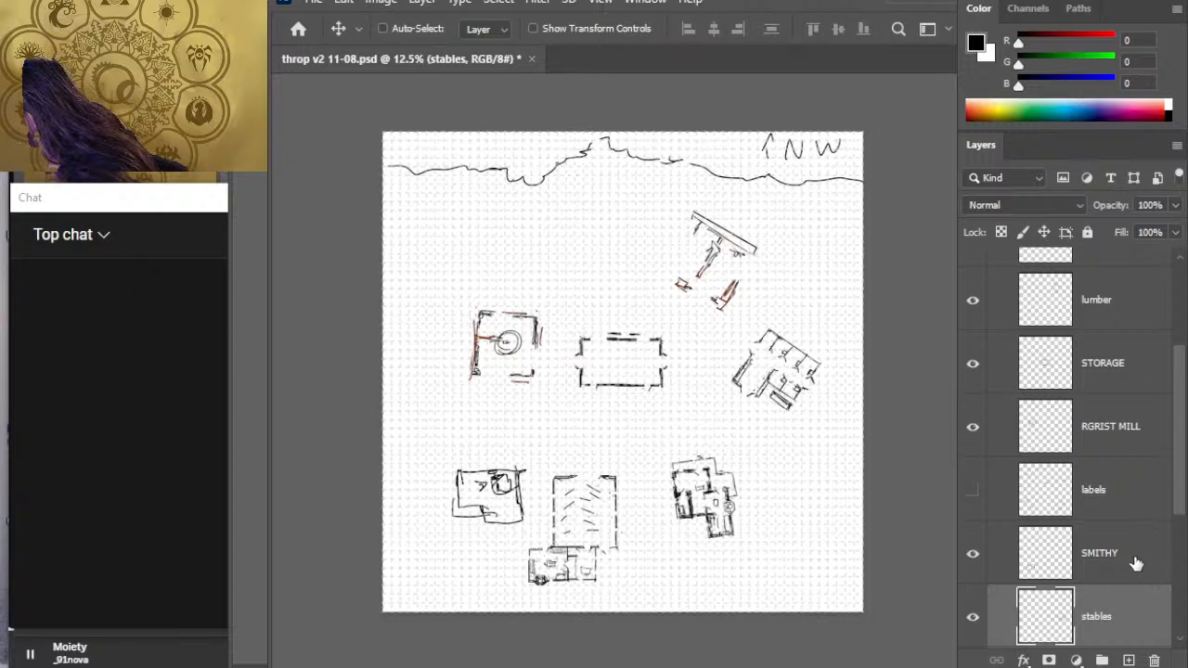
- Straighten the sheriff's building with a slight rotation so its walls follow the grid, and move it east, below the stables
scroll(1116, 435, down, 3)
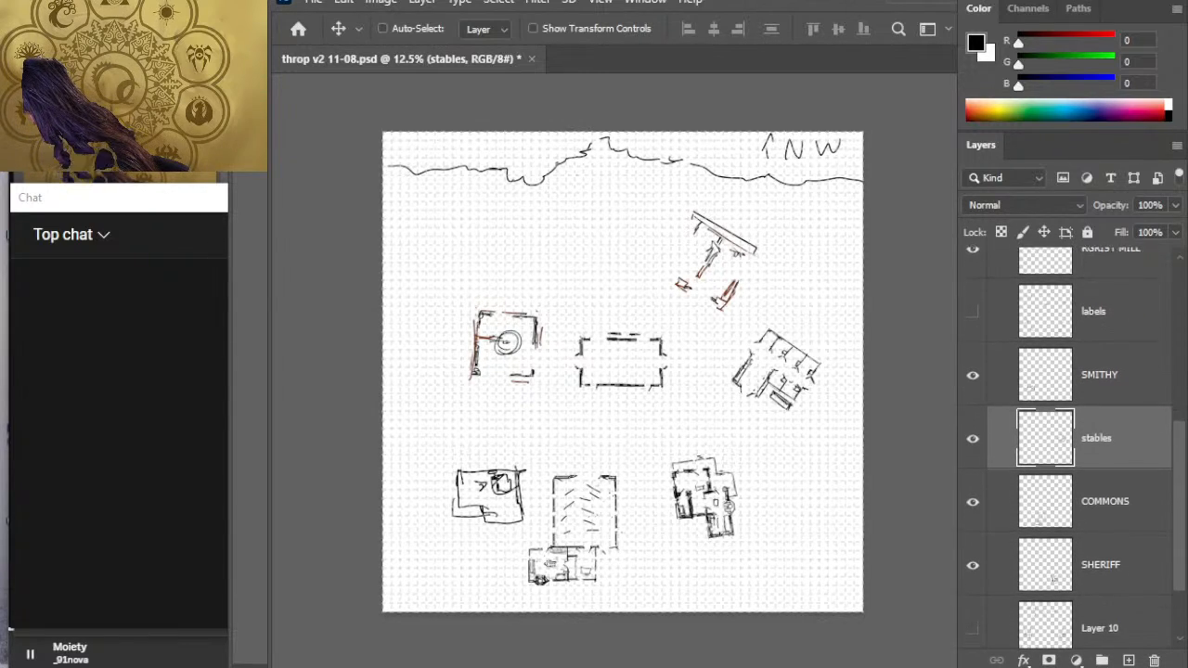
click(1124, 568)
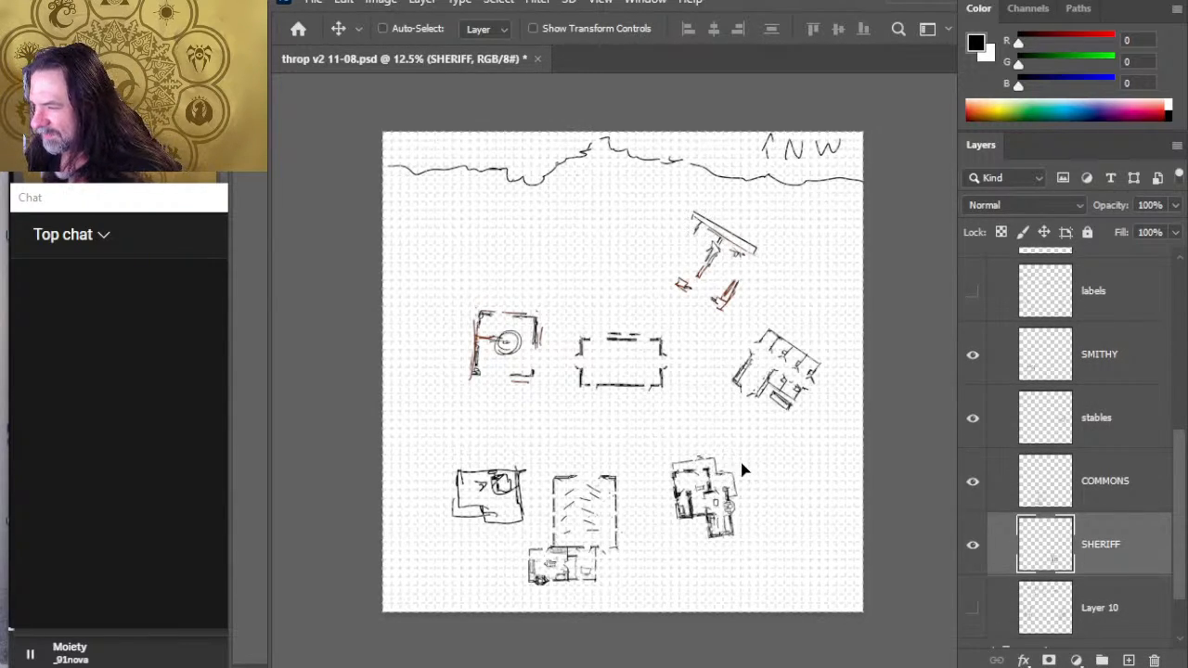
drag(713, 464, 740, 472)
key(l)
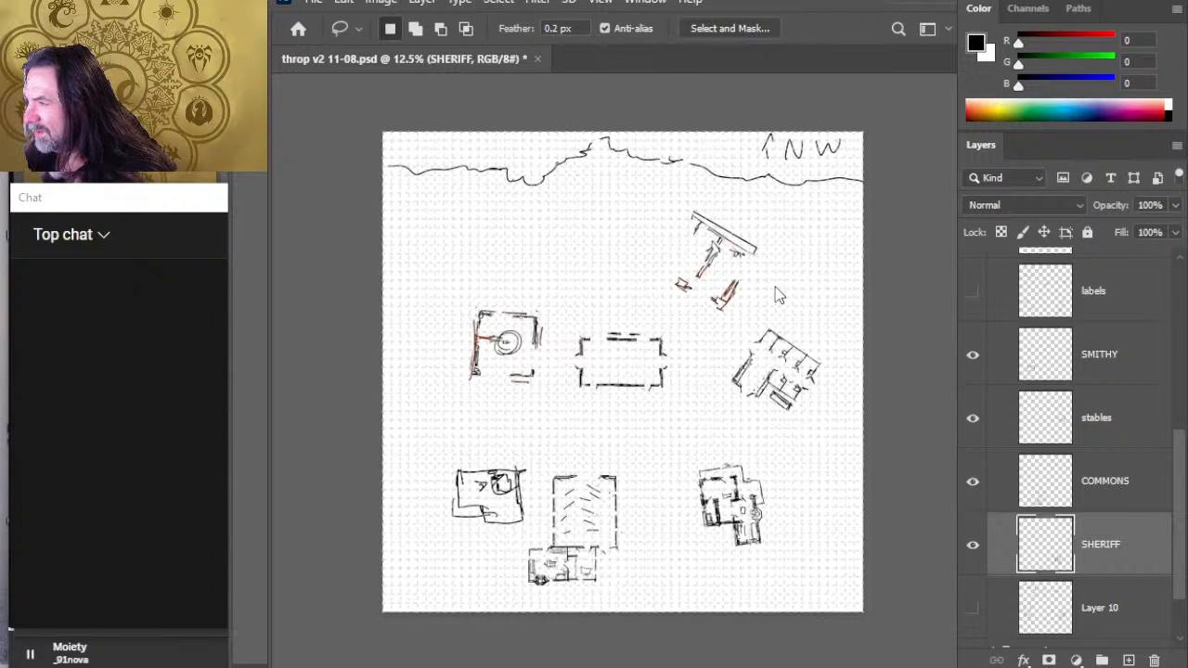
key(ctrl+t)
drag(772, 406, 782, 409)
key(Return)
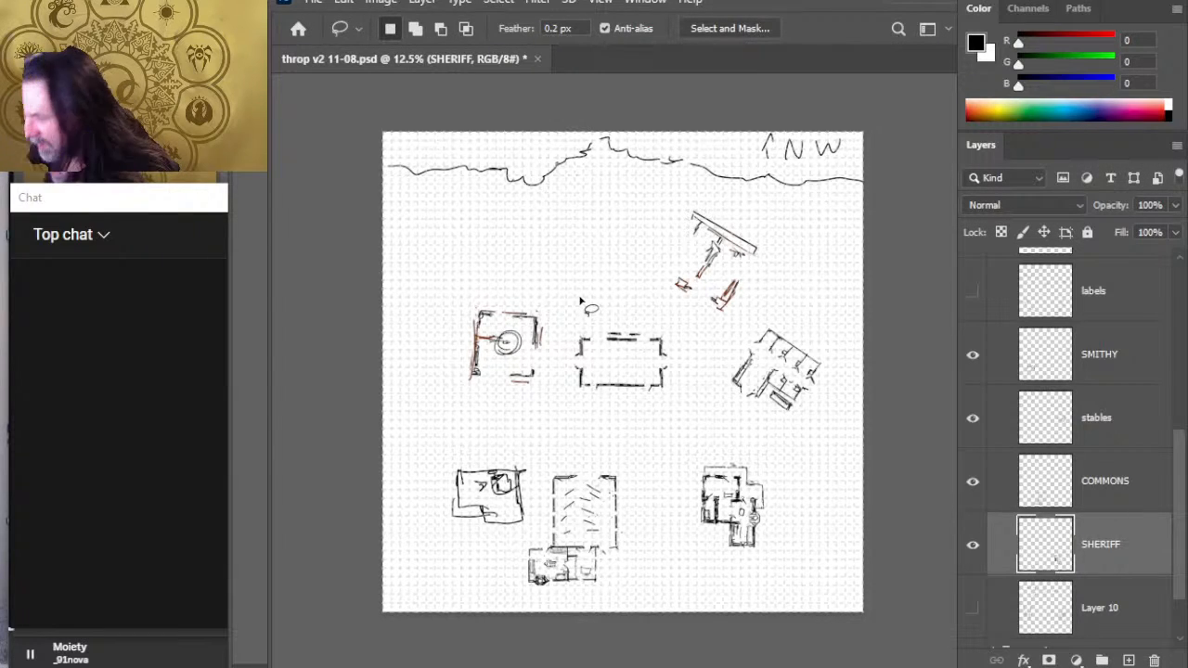
key(v)
drag(829, 519, 847, 506)
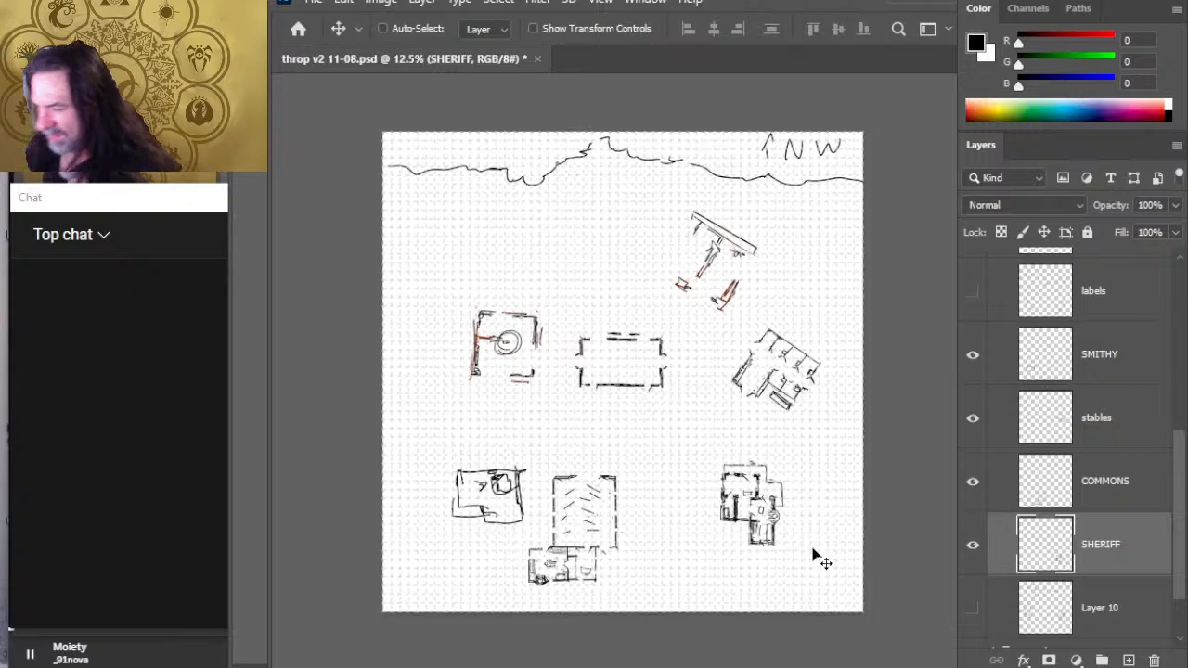
- Move the commons building east and slightly north, just west of the sheriff's building
click(1134, 490)
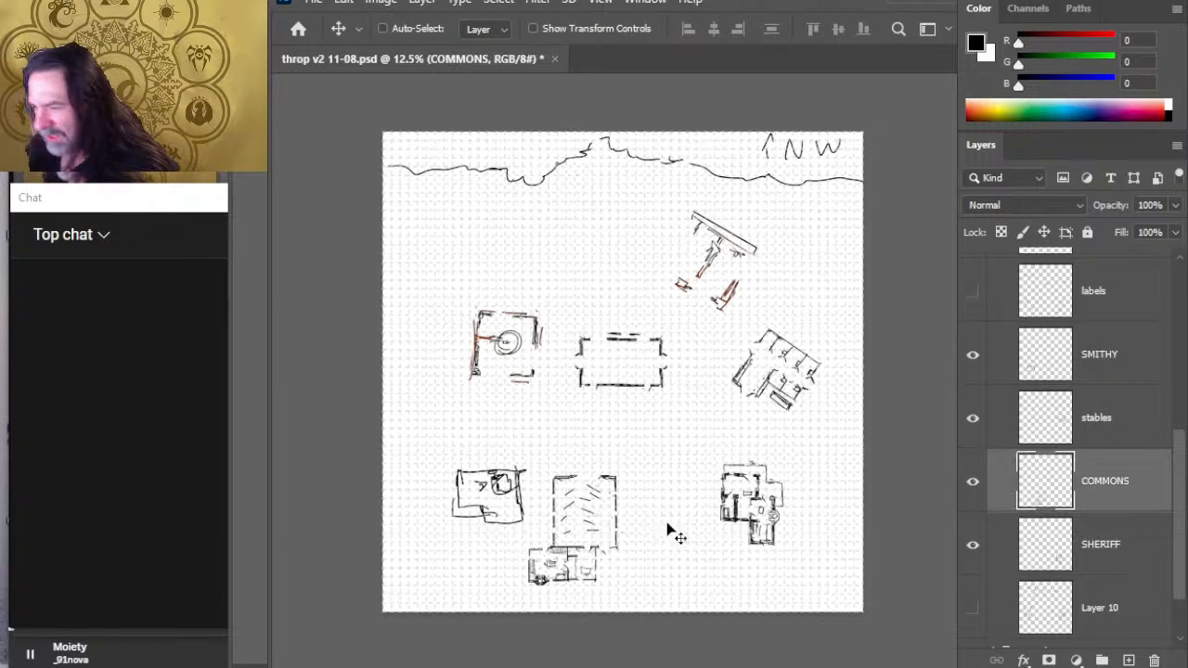
mouse_move(715, 530)
mouse_down()
mouse_move(732, 515)
mouse_move(742, 522)
mouse_up()
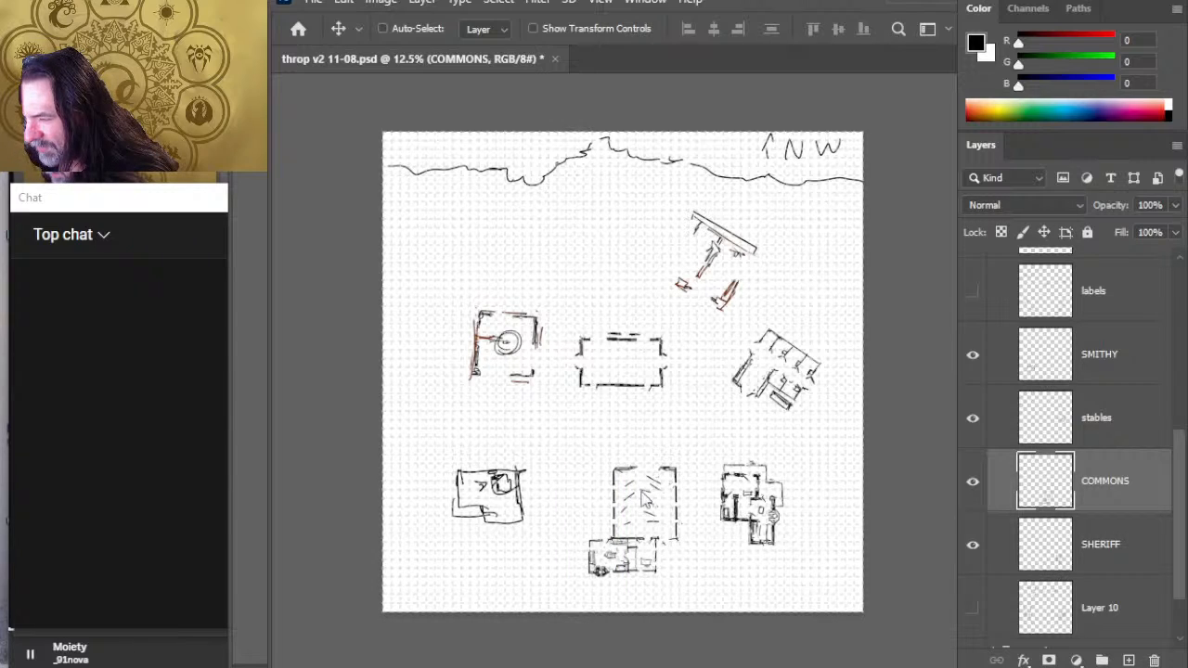
drag(639, 501, 650, 492)
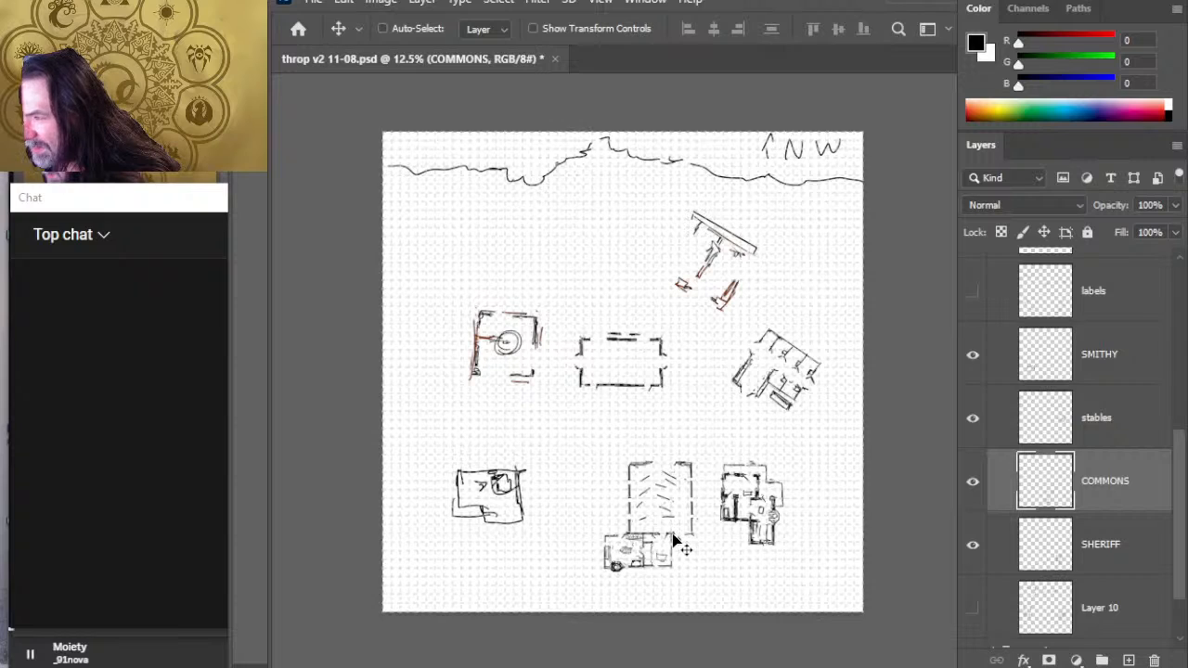
- Move the smithy east toward the commons and flip it vertically so its forge lies on the south side
click(1107, 429)
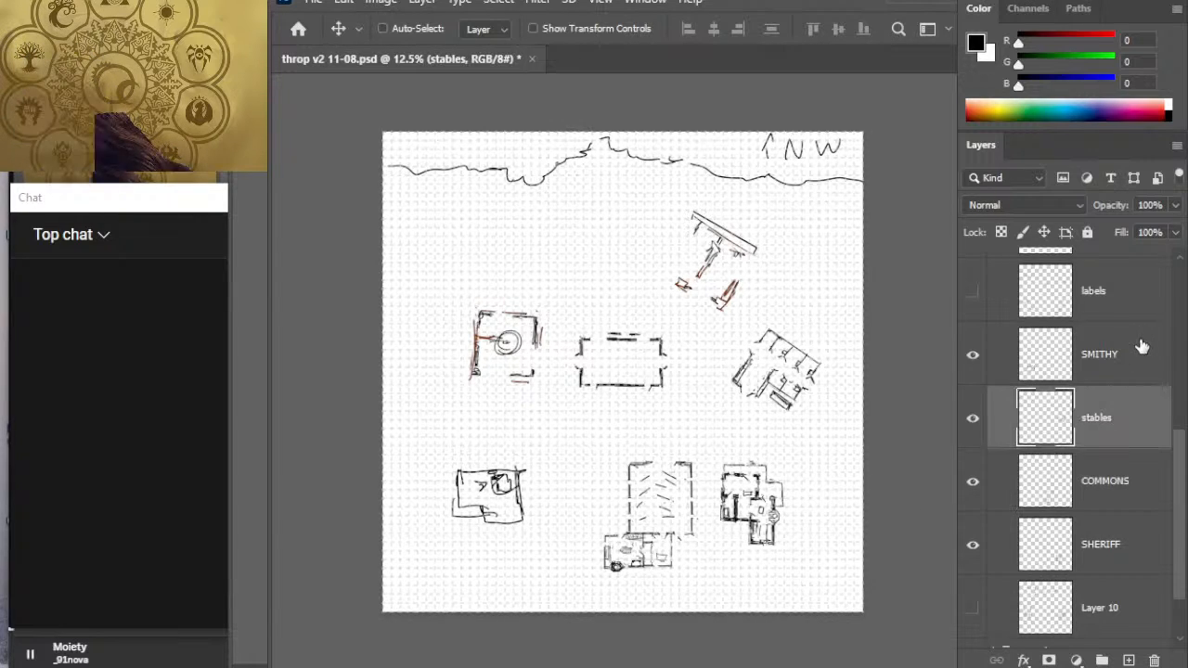
click(1142, 346)
mouse_move(575, 479)
mouse_down()
mouse_move(622, 483)
mouse_move(610, 482)
mouse_up()
key(l)
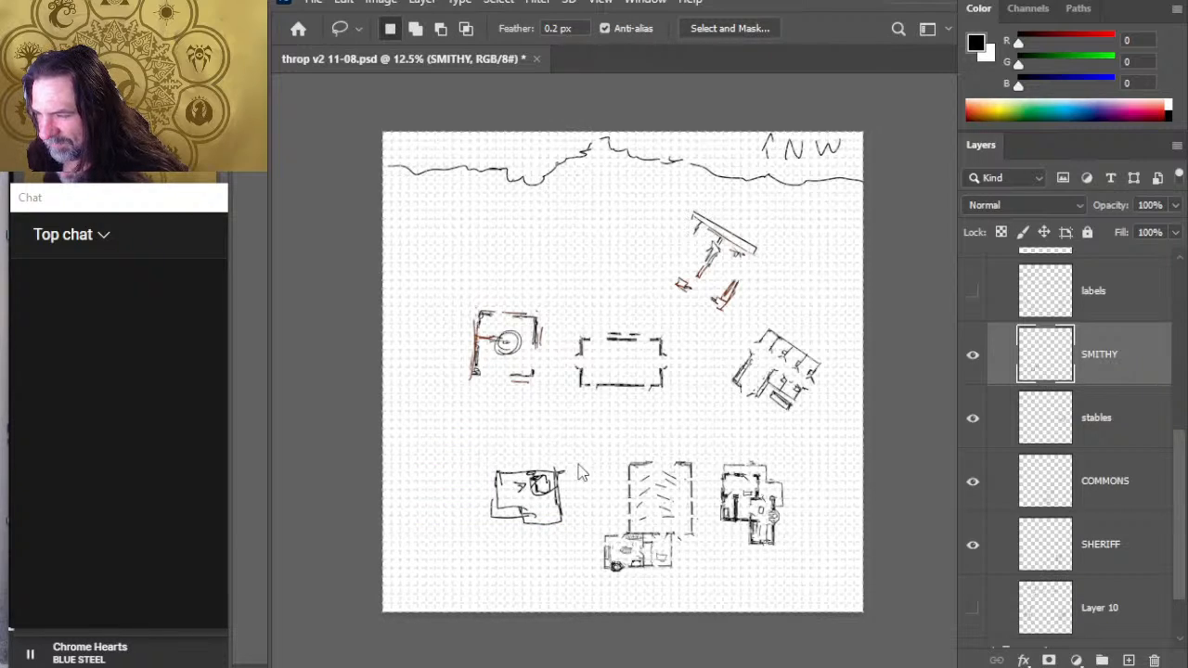
key(ctrl+t)
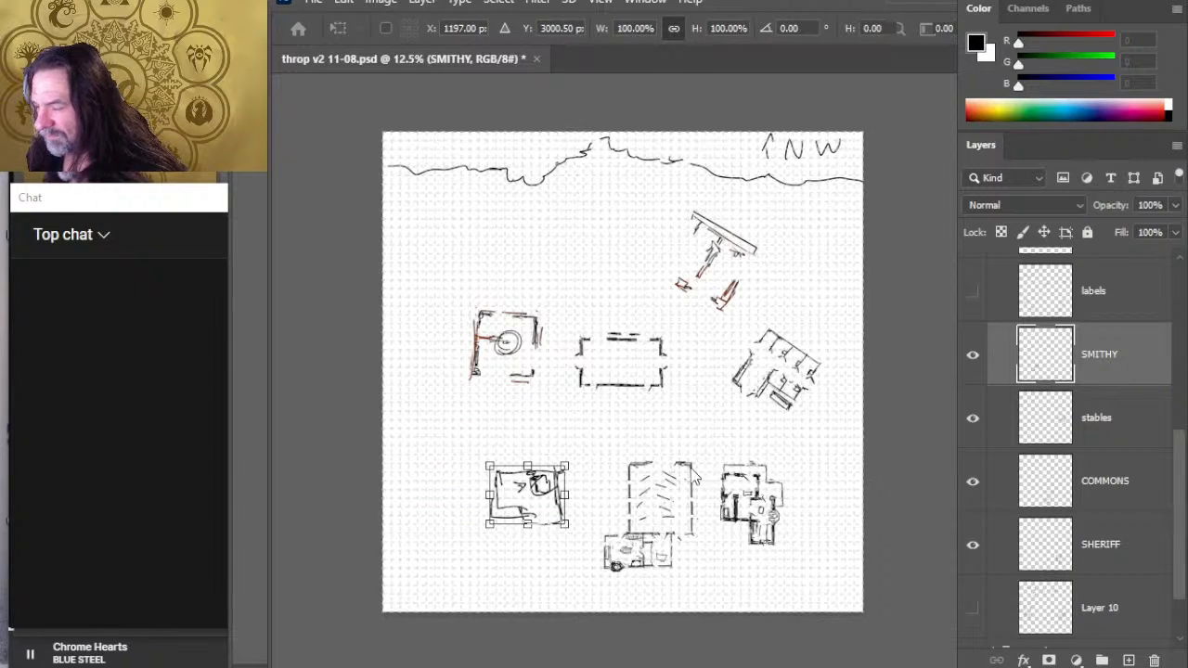
key(Return)
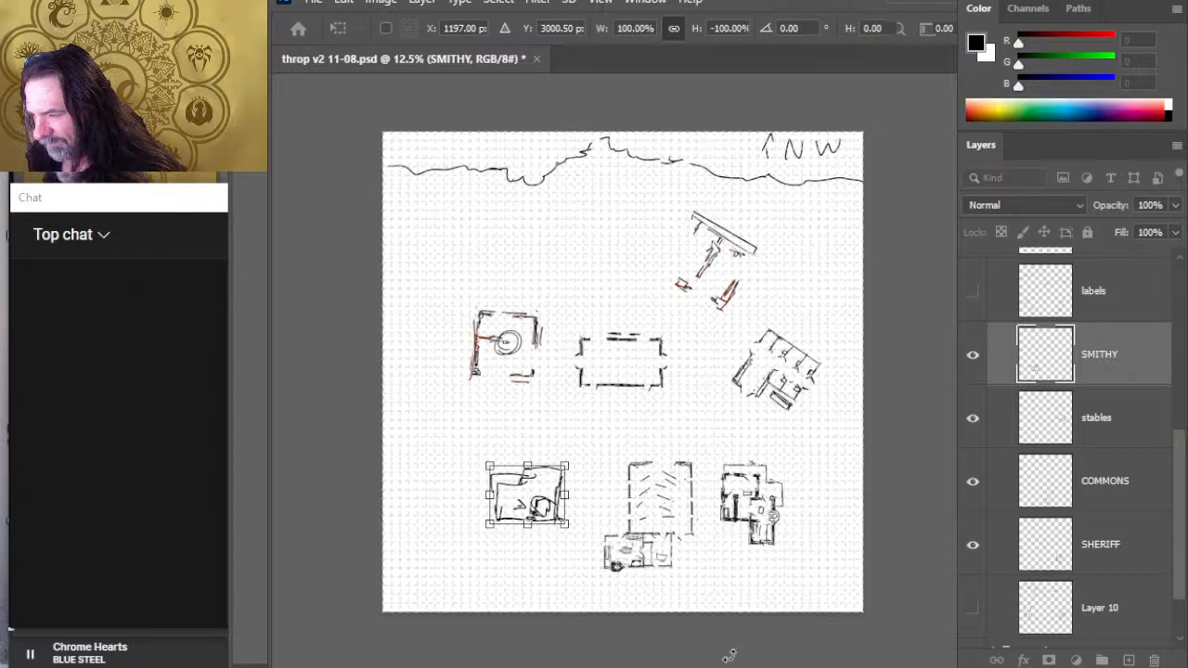
key(v)
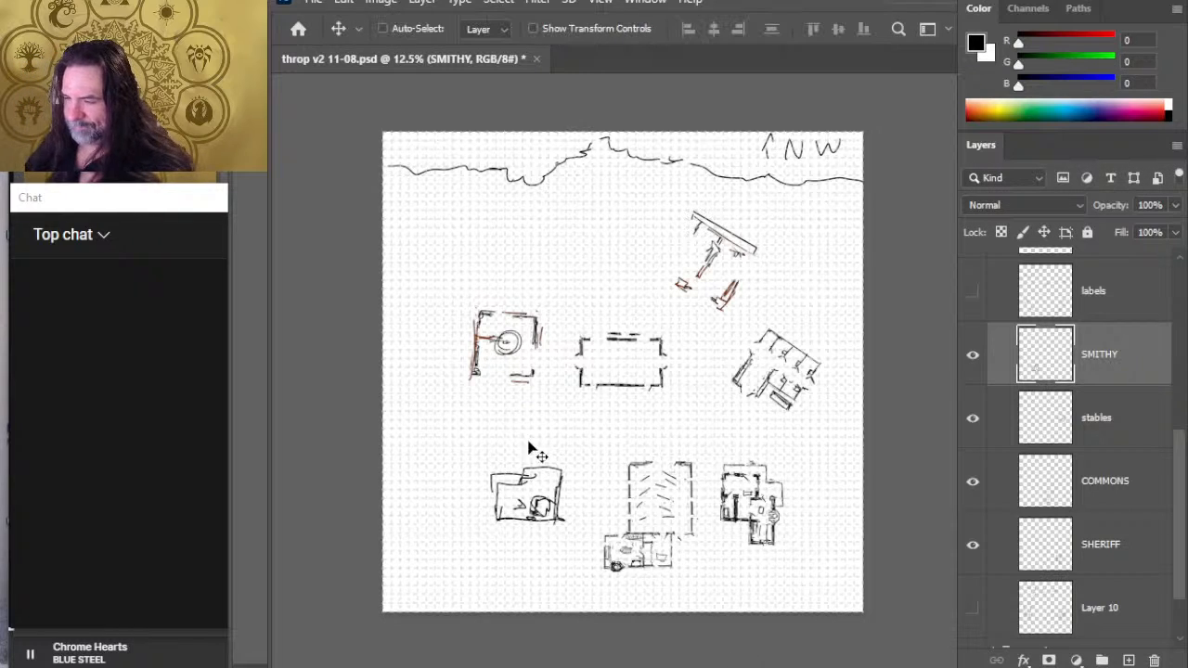
drag(626, 492, 622, 492)
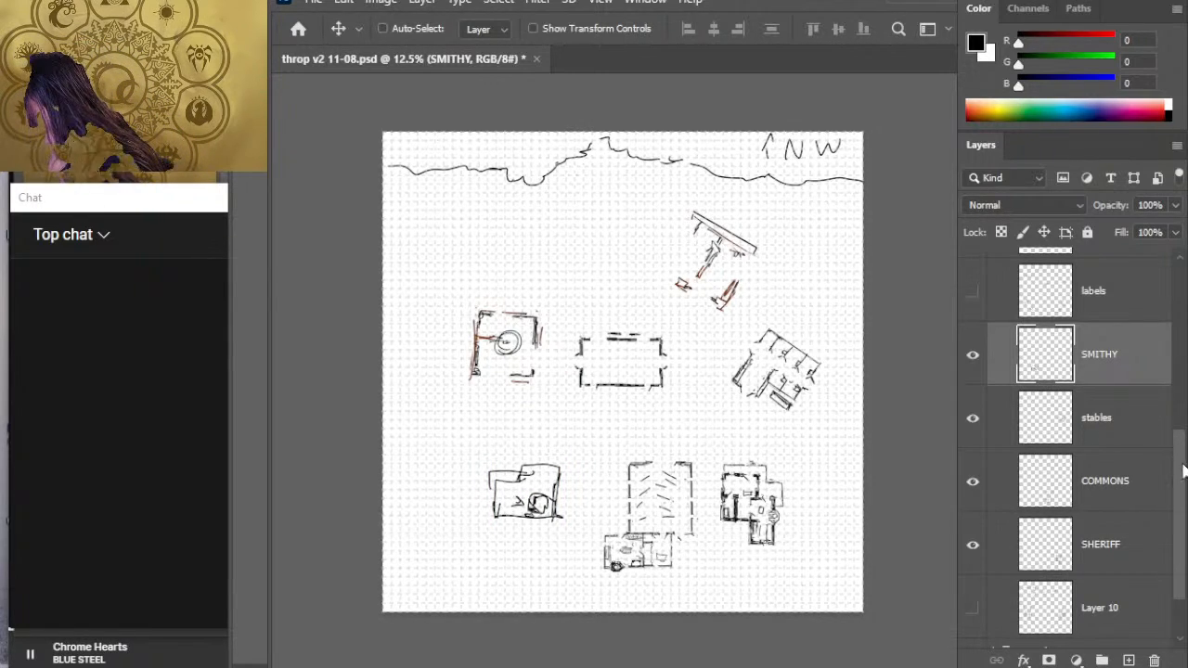
- Rotate the treeline counterclockwise so it runs diagonally from the map's west edge up to the northeast
scroll(1176, 464, up, 1)
scroll(1175, 464, up, 4)
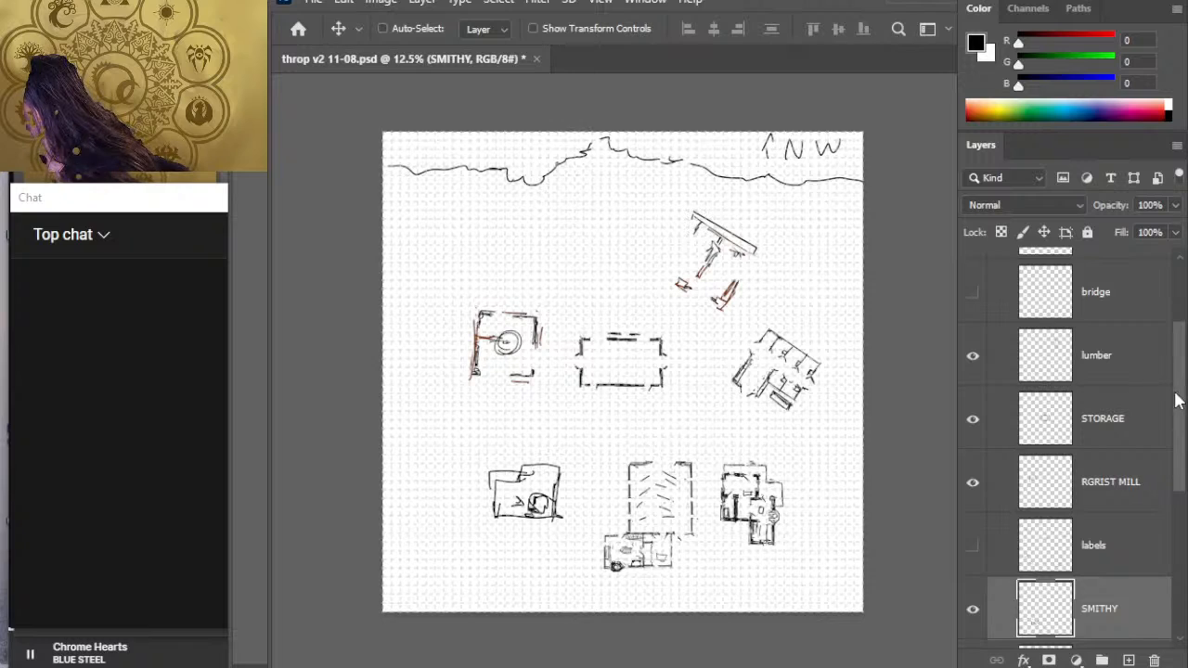
scroll(1156, 306, up, 2)
click(1134, 326)
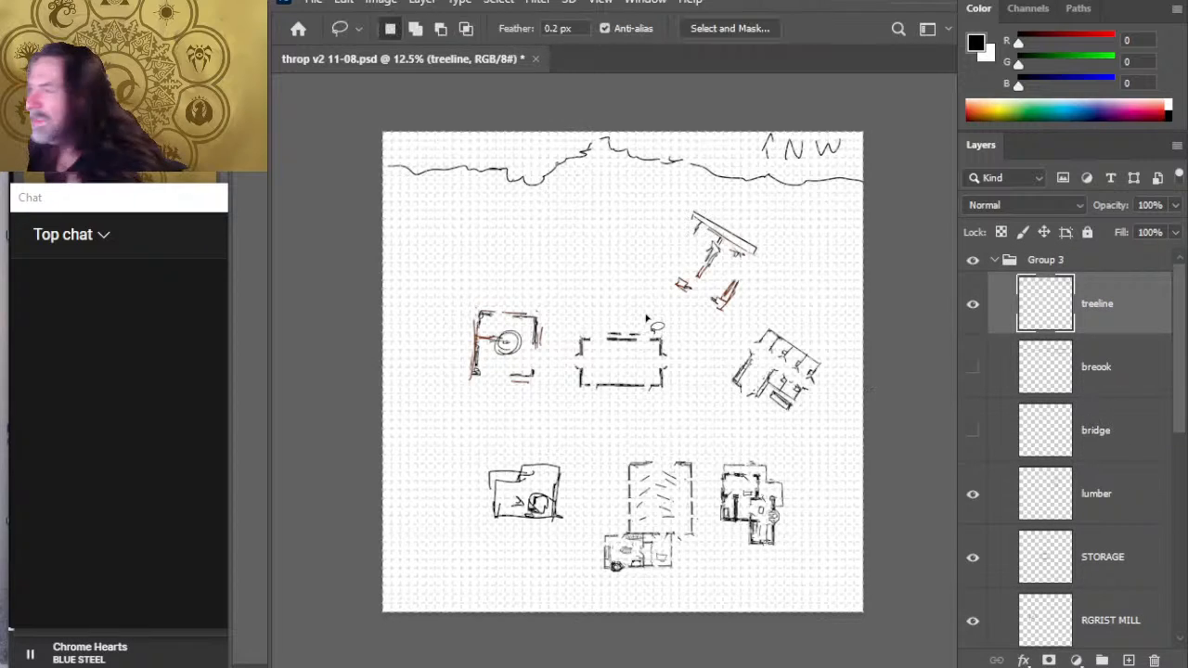
key(l)
key(ctrl+t)
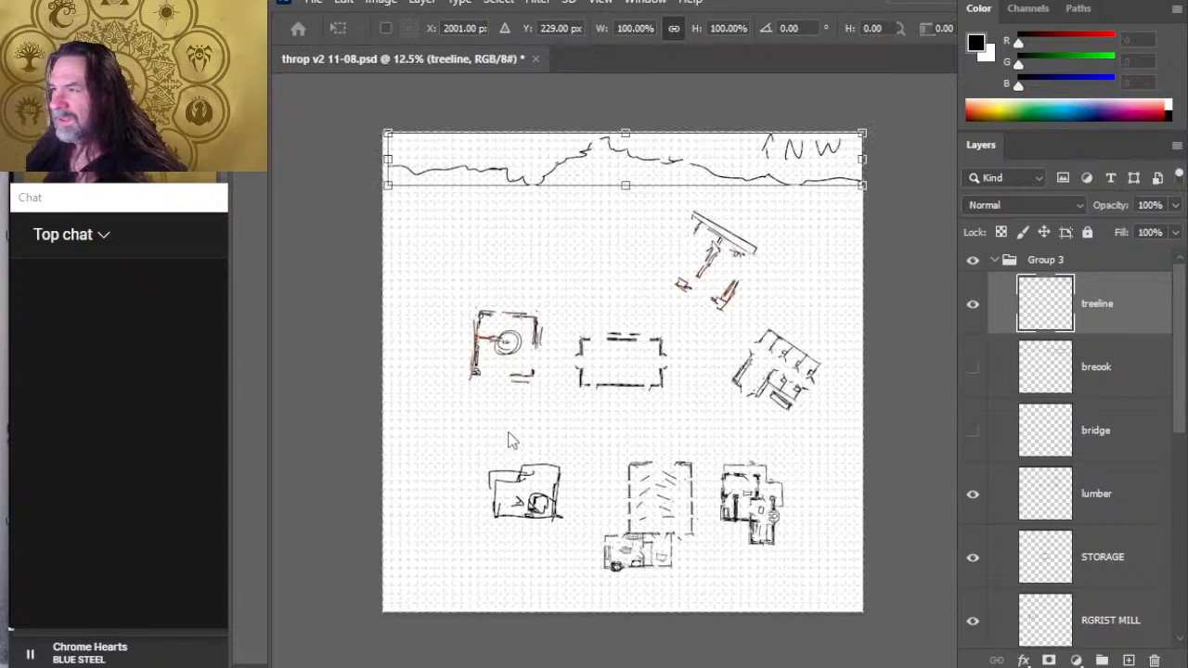
key(Escape)
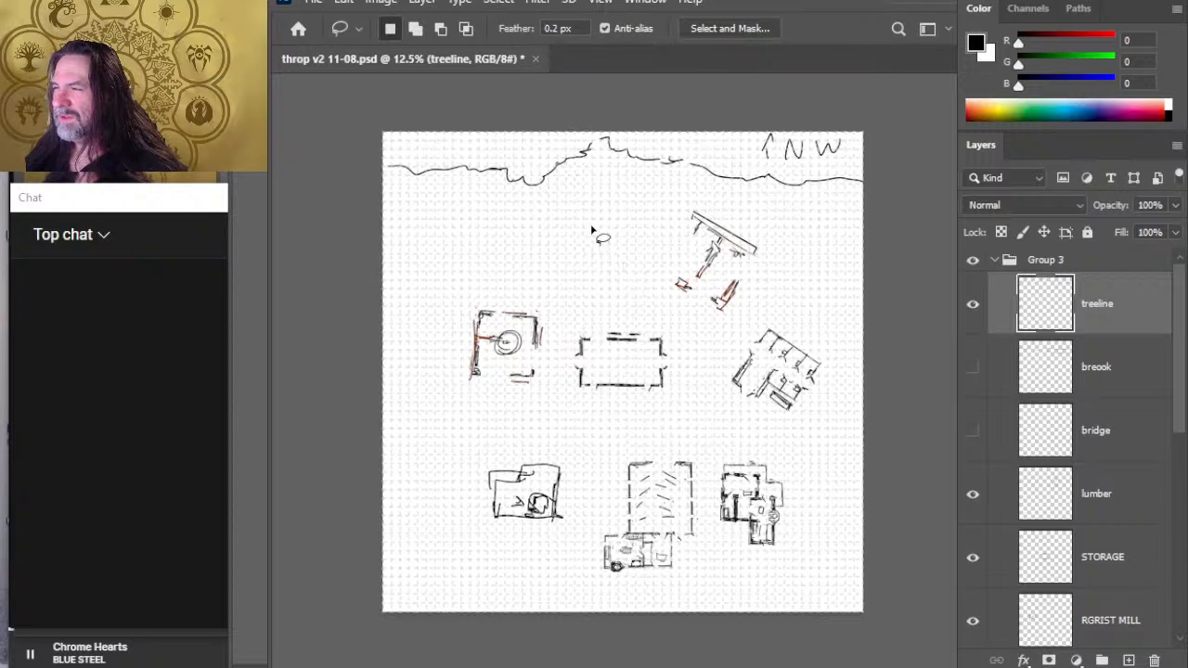
key(ctrl+t)
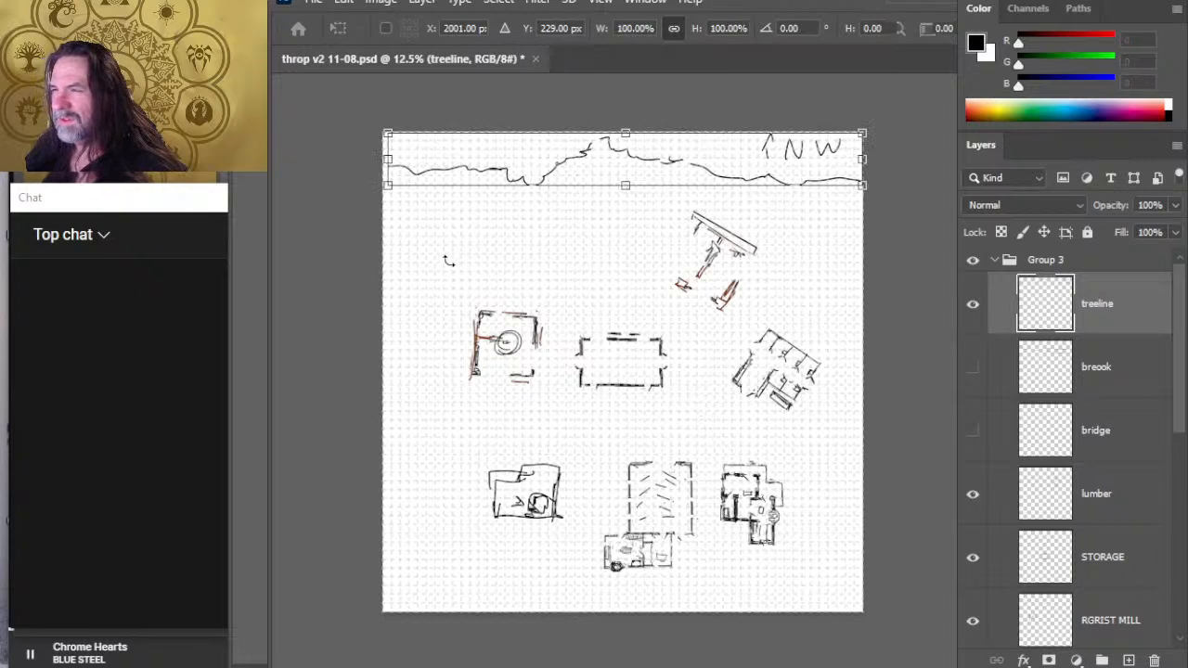
drag(483, 287, 534, 312)
mouse_move(534, 222)
mouse_down()
mouse_move(541, 244)
mouse_move(524, 229)
mouse_up()
drag(811, 336, 815, 329)
key(Return)
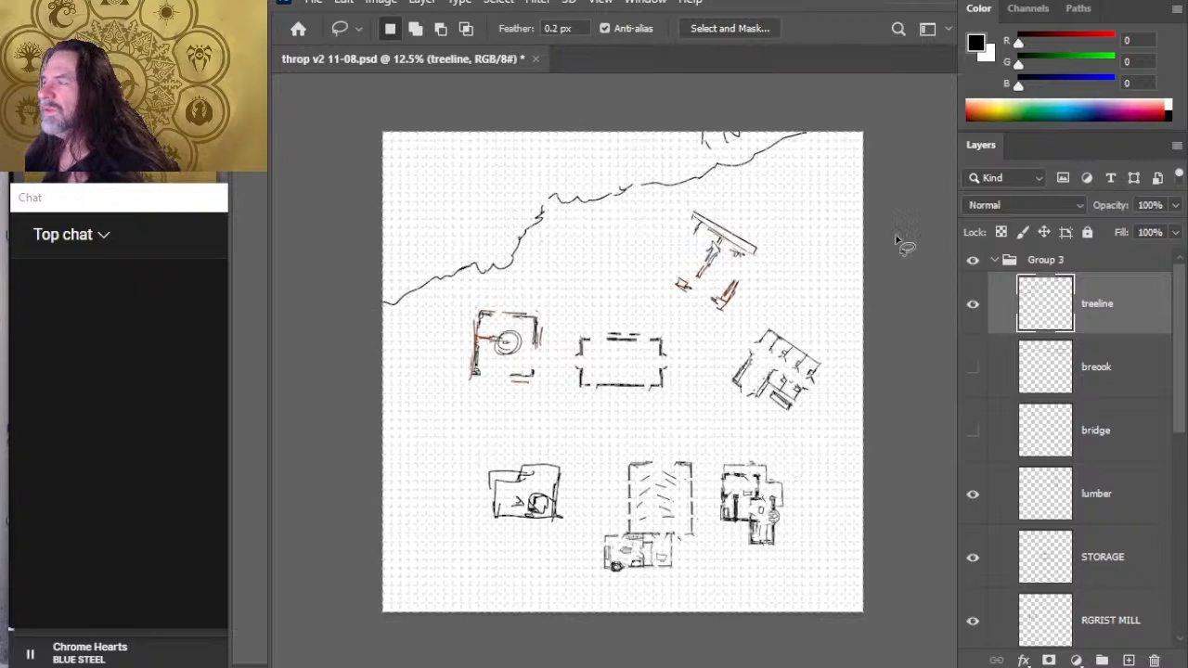
- Bring the NW marker on the treeline layer into view, erase it, and place the treeline northwest of both mills
key(v)
drag(760, 252, 752, 273)
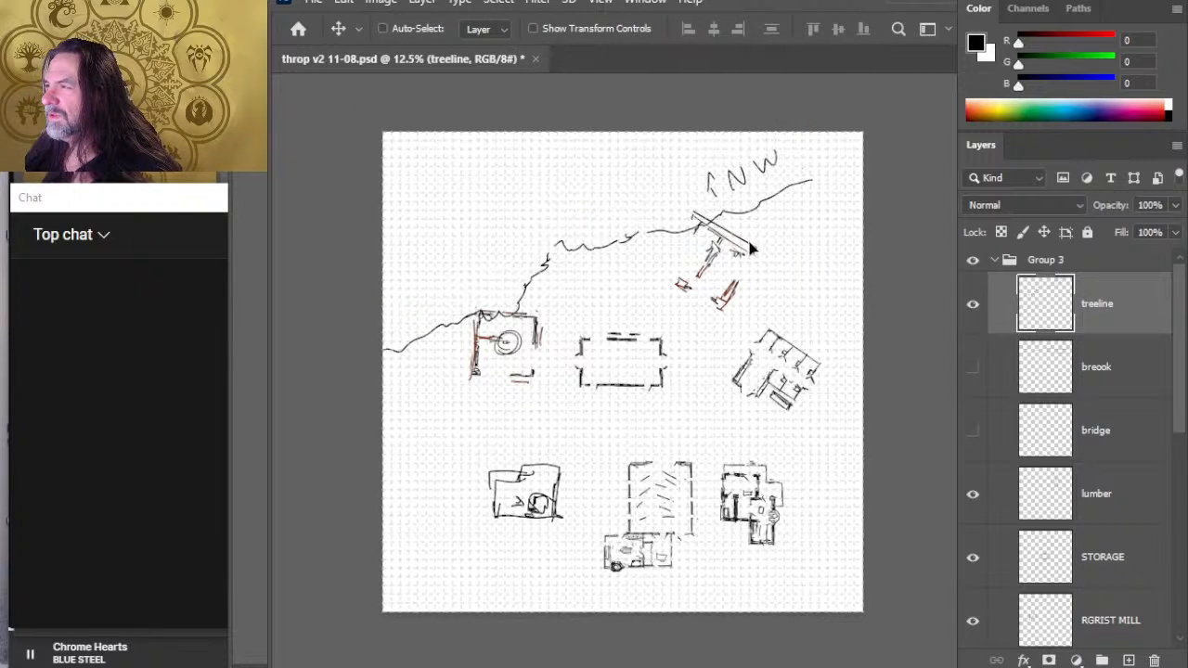
key(e)
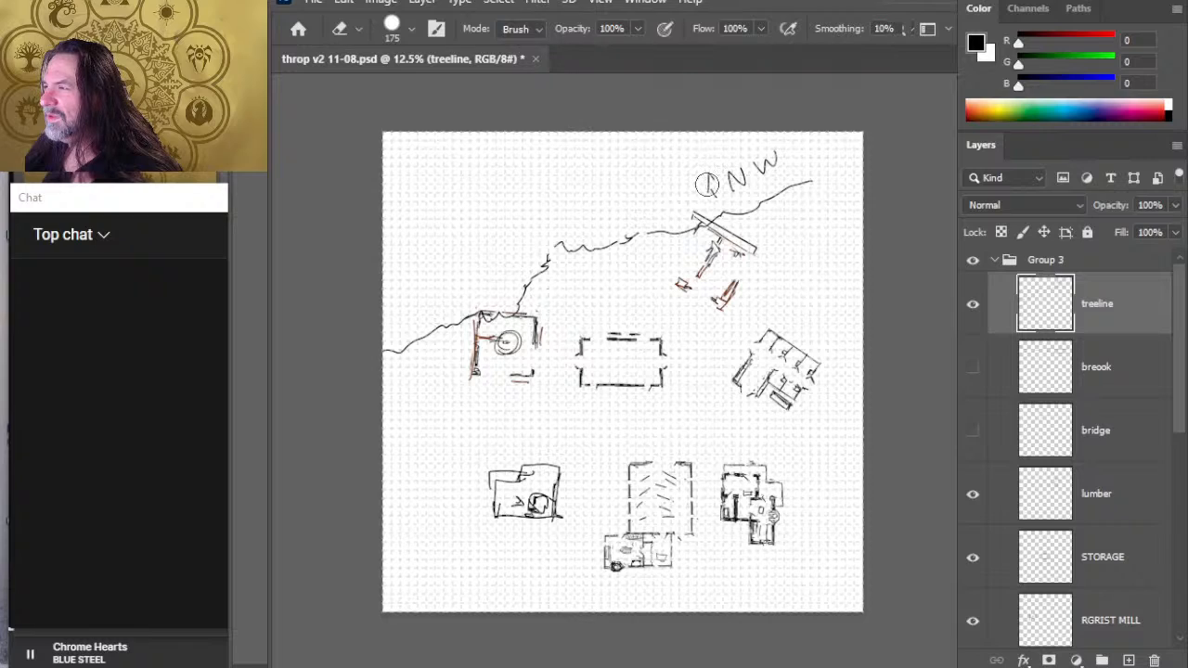
drag(711, 180, 707, 185)
key(v)
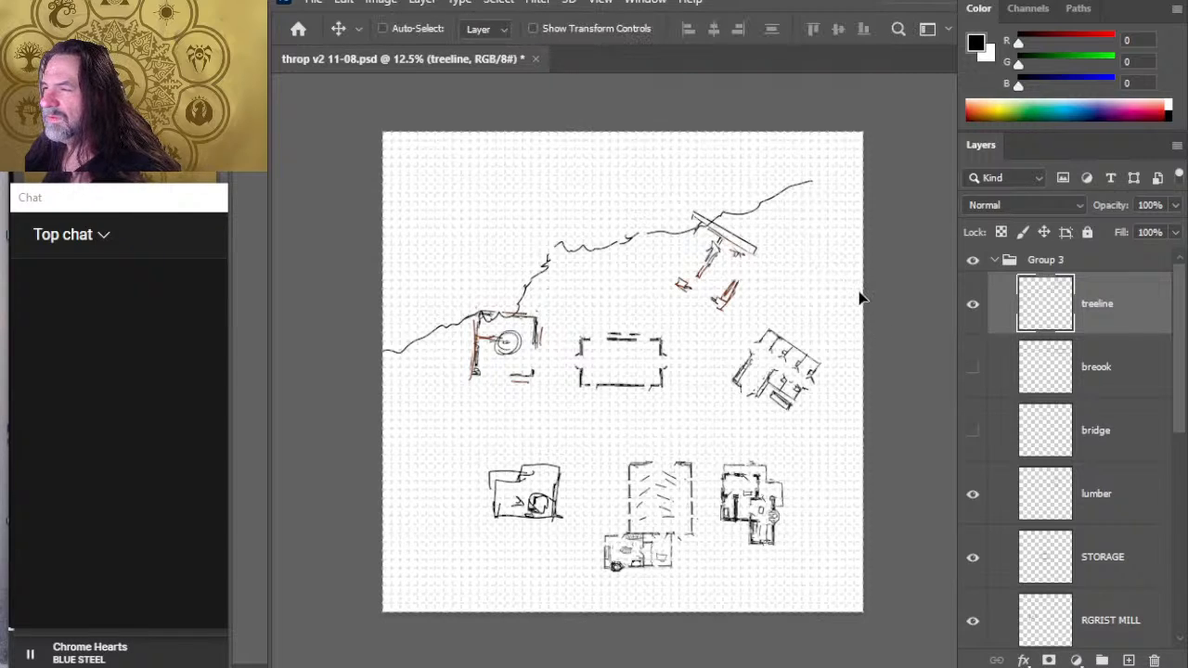
mouse_move(859, 297)
mouse_down()
mouse_move(844, 292)
mouse_move(853, 281)
mouse_up()
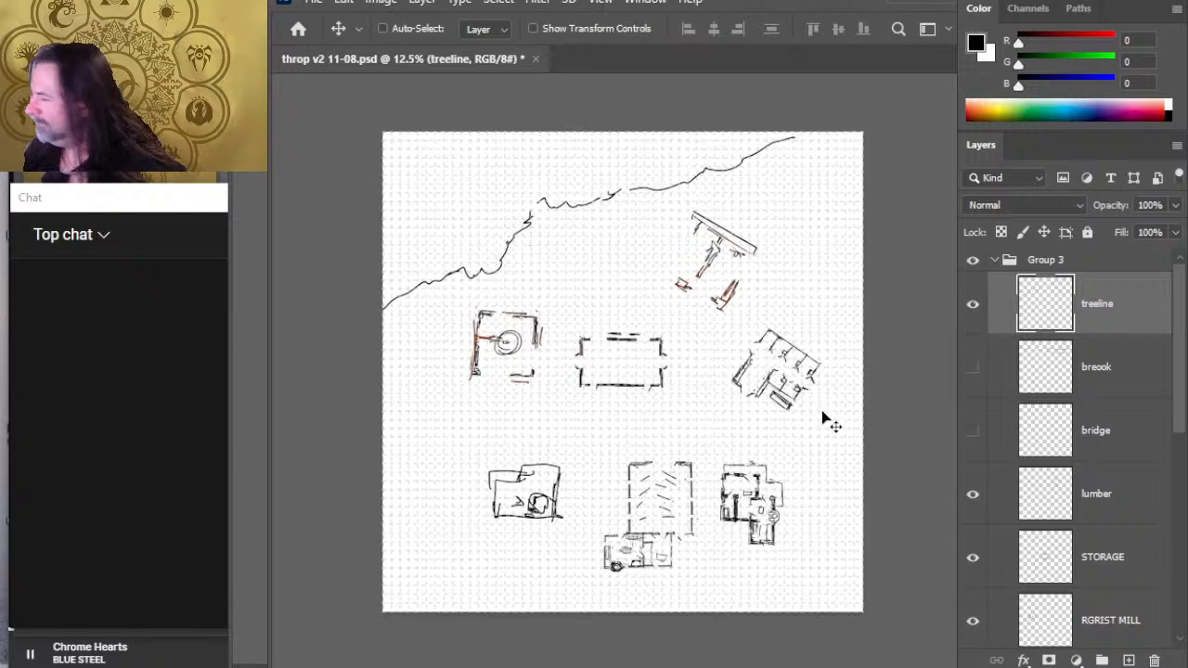
- Reorder the labels layer so it sits directly above the lumber layer, outside the run of building layers
click(1126, 485)
scroll(1126, 485, down, 5)
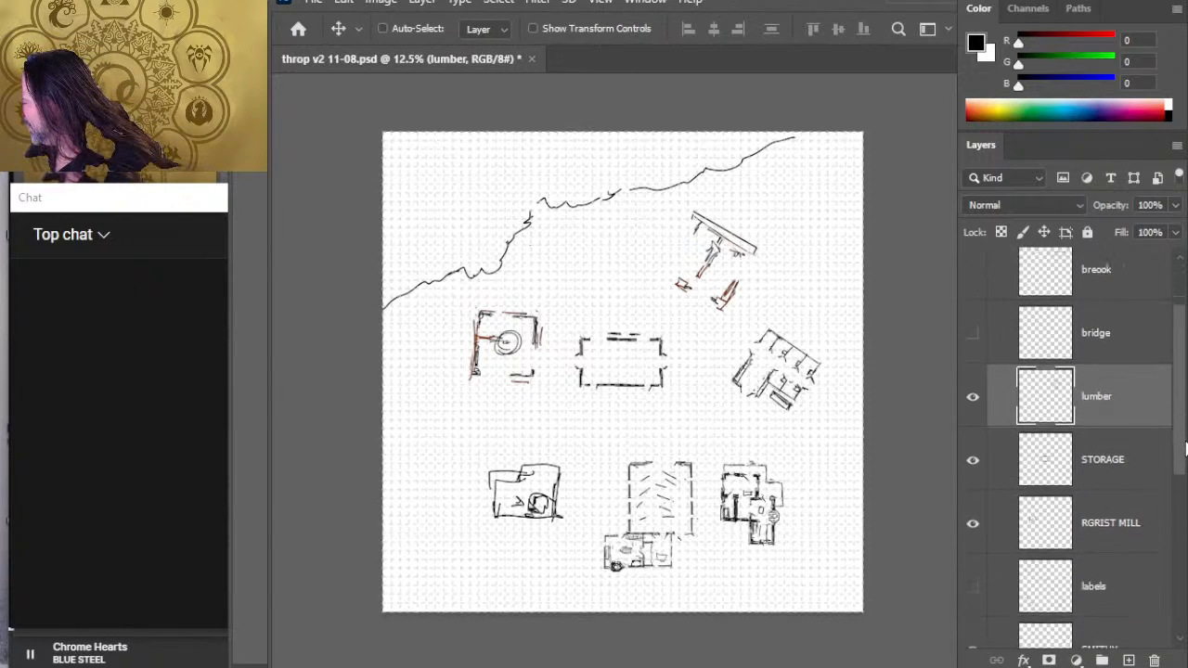
scroll(1076, 445, down, 1)
drag(1180, 515, 1171, 447)
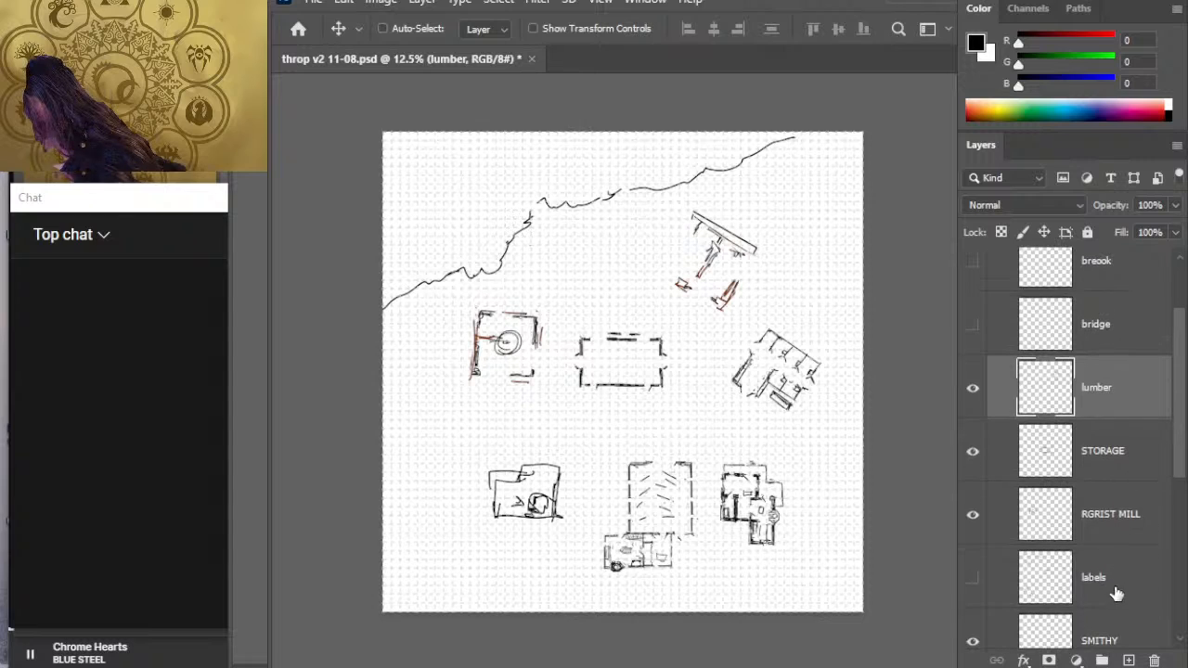
drag(1117, 592, 1099, 351)
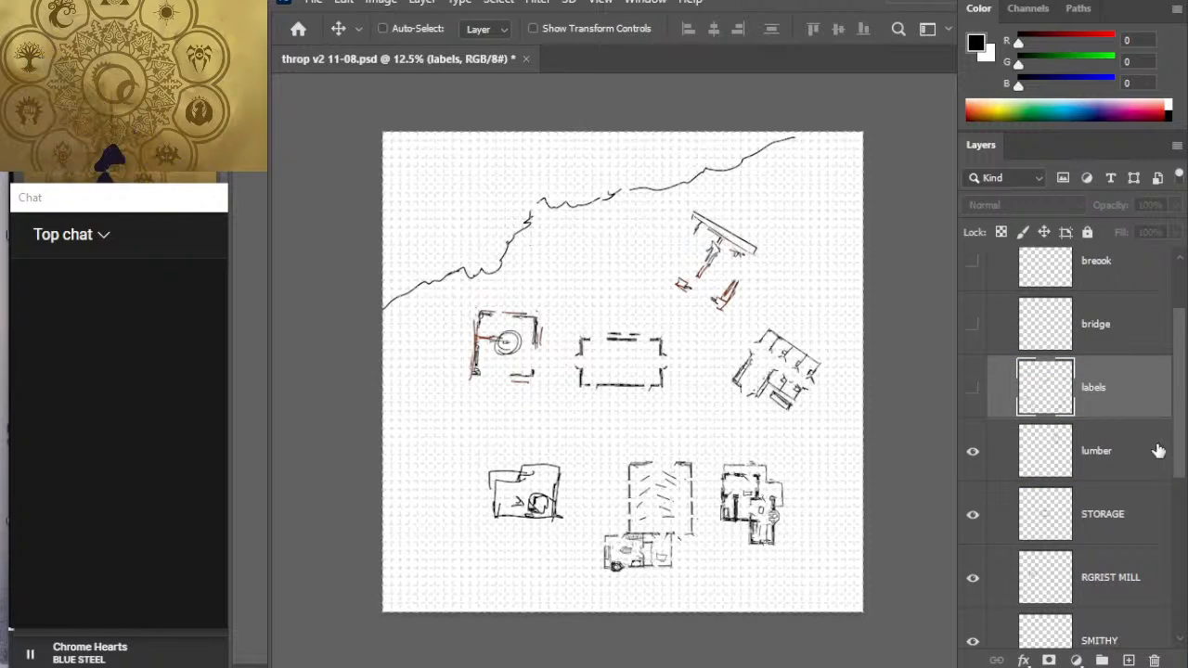
- Flip all building layers from lumber through SHERIFF horizontally as one group and shift them slightly southwest
click(1158, 450)
drag(1180, 451, 1171, 582)
scroll(1150, 566, down, 2)
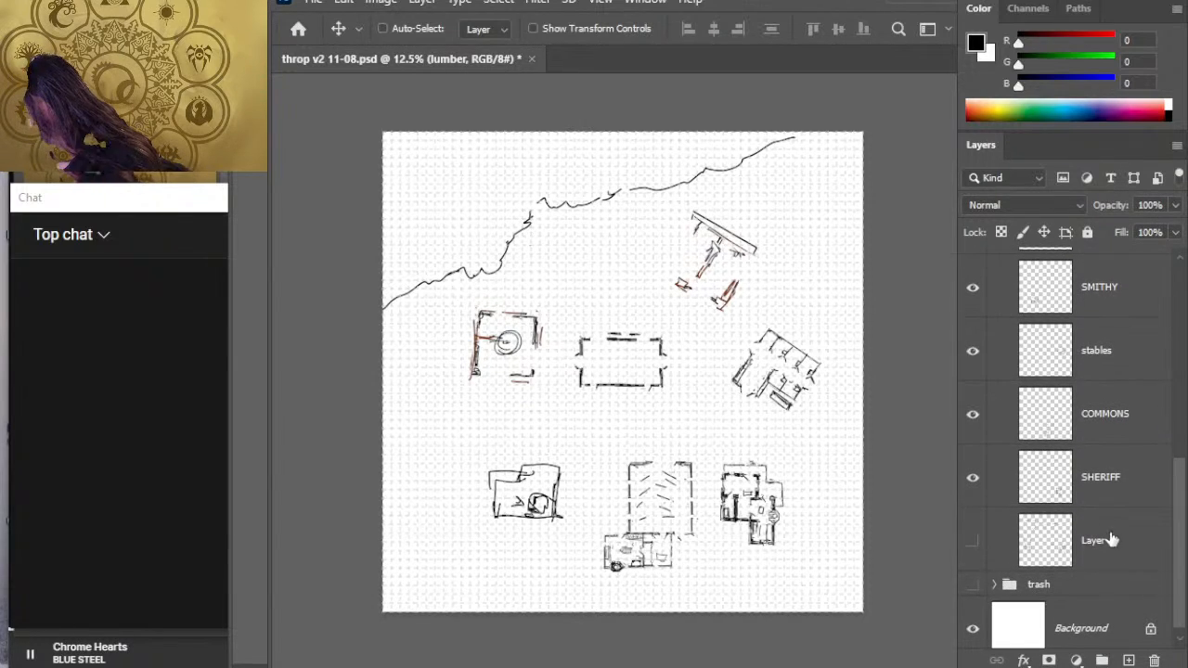
shift+click(1114, 475)
key(l)
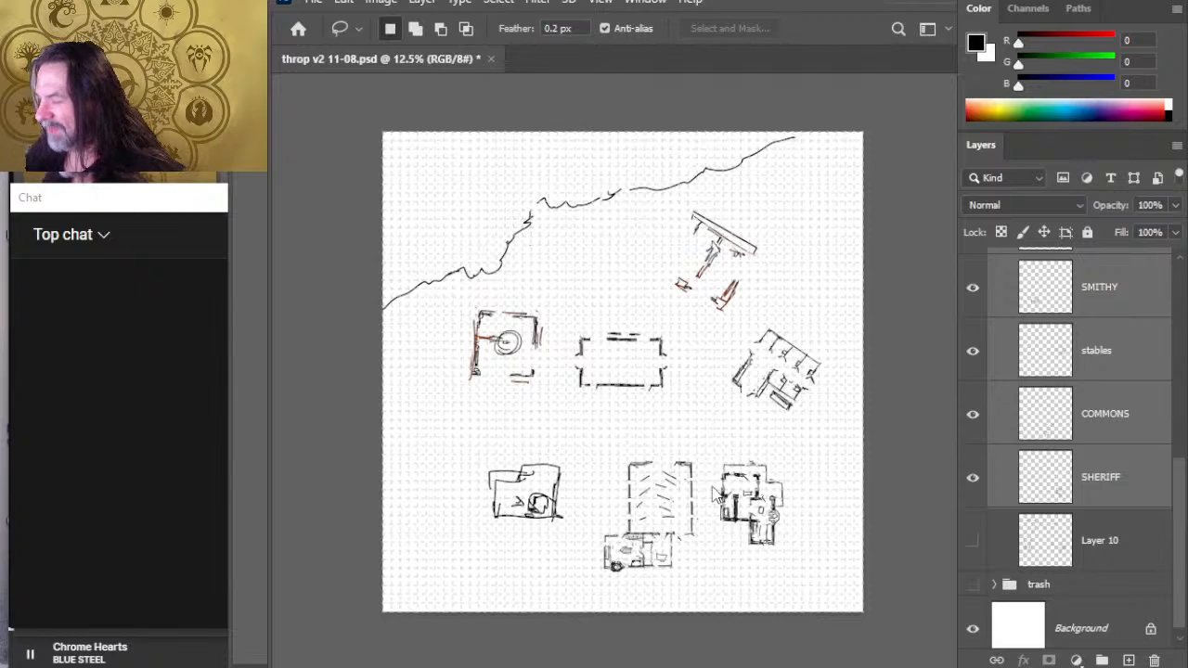
key(ctrl+t)
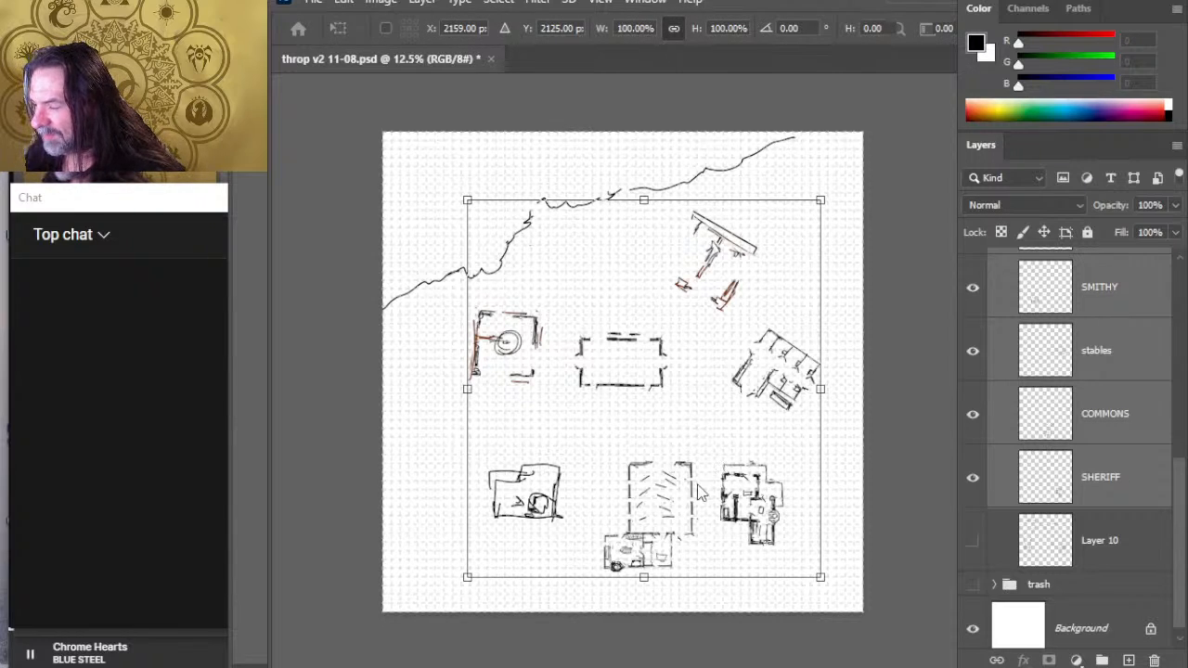
click(796, 411)
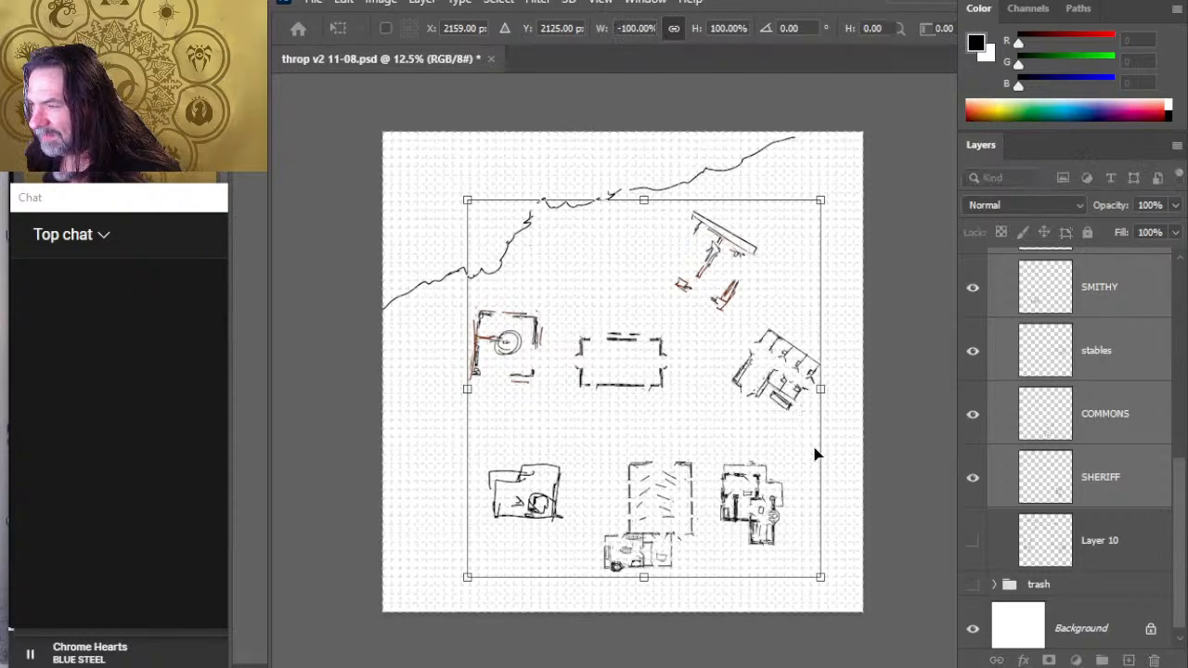
key(Return)
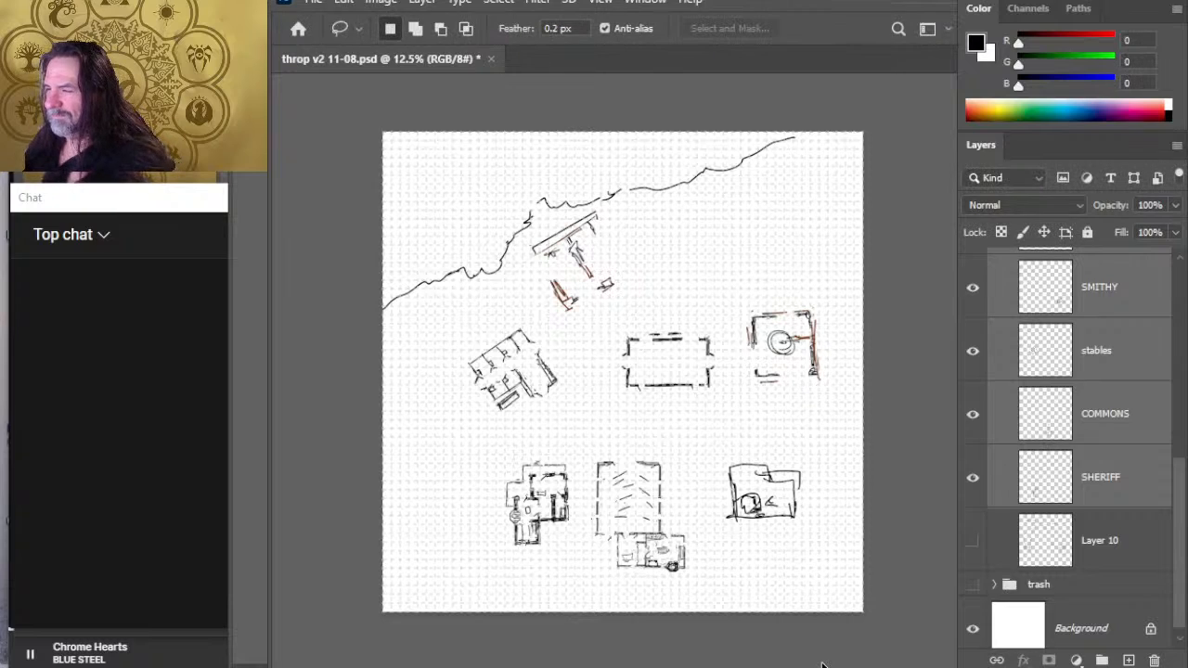
drag(733, 371, 710, 379)
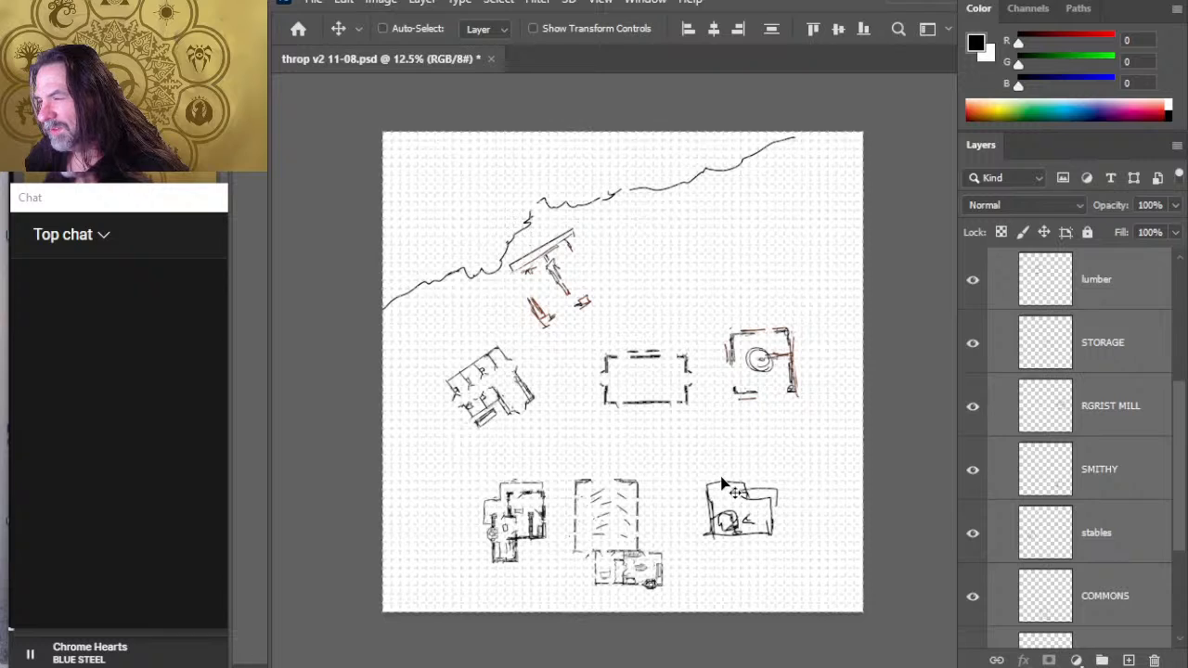
drag(767, 409, 767, 412)
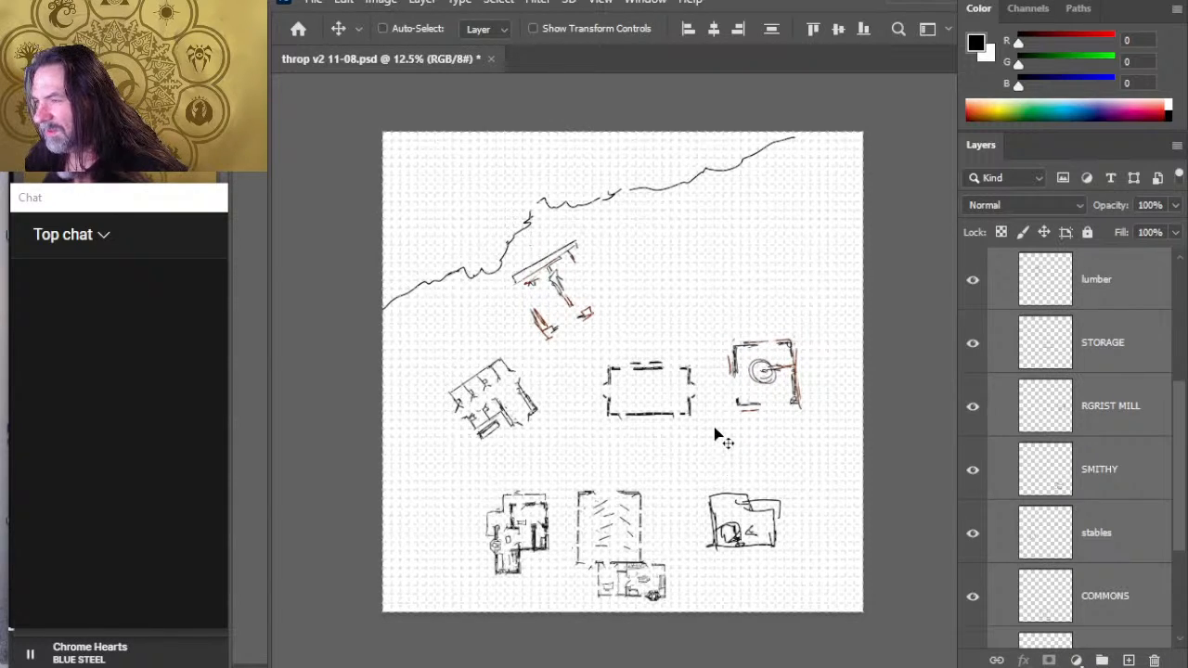
- Move the lumber mill east to sit north of the grist mill, and shift the grist mill slightly east
click(1125, 475)
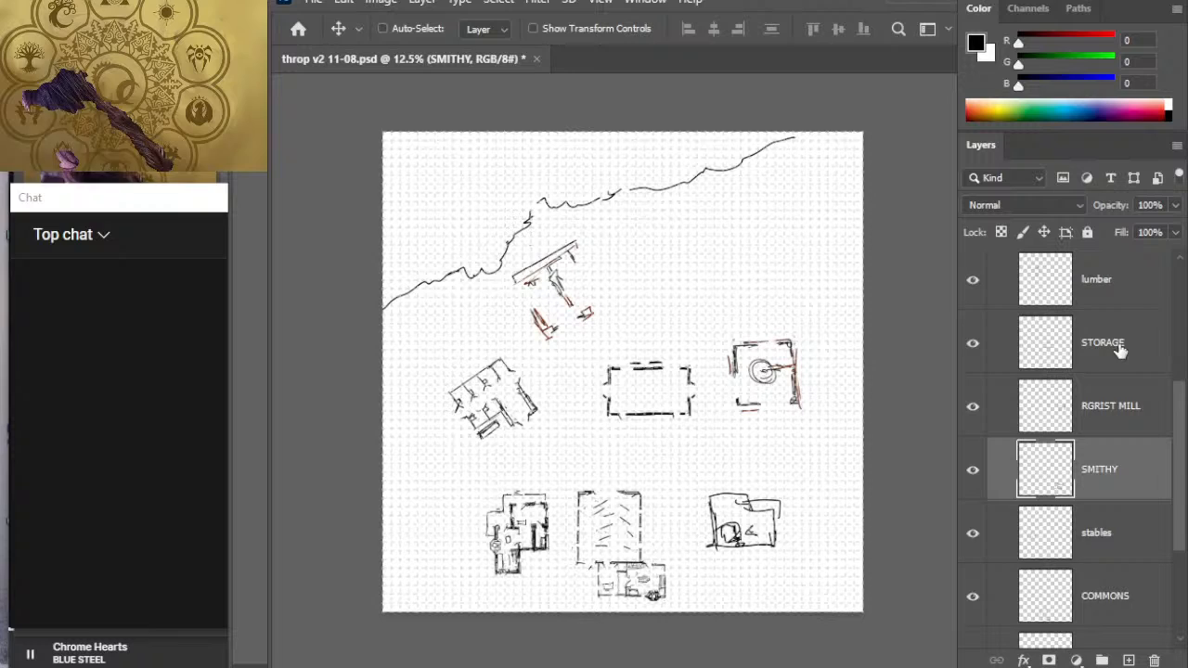
click(1117, 299)
mouse_move(549, 387)
mouse_down()
mouse_move(760, 352)
mouse_move(720, 363)
mouse_up()
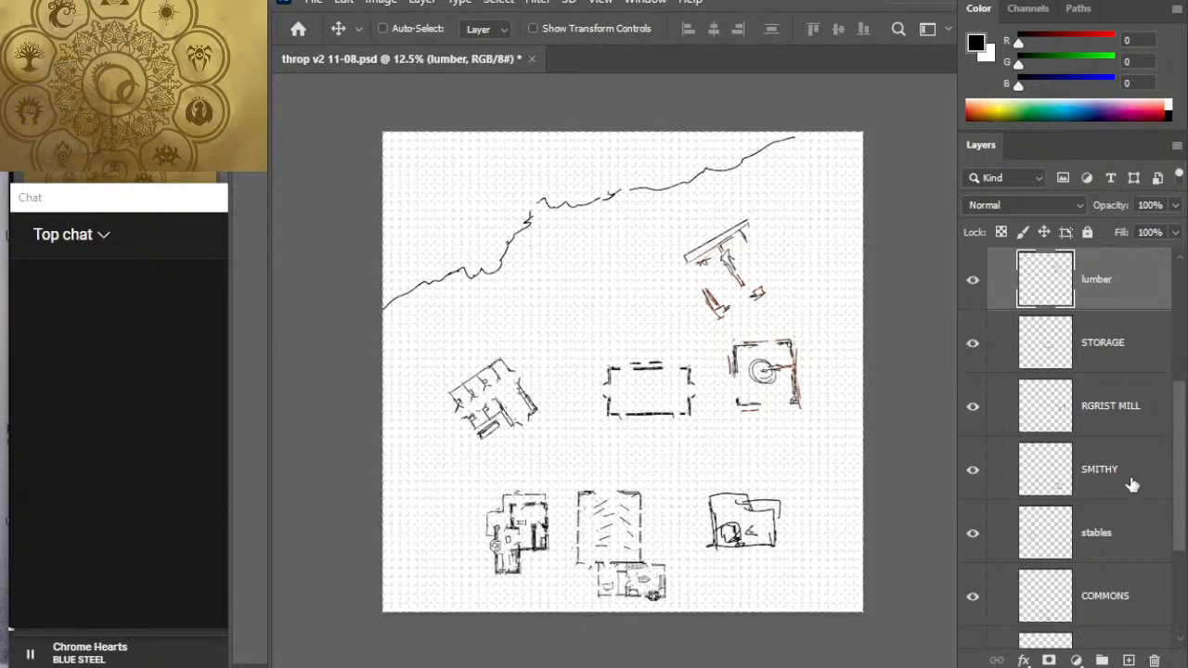
click(1116, 416)
drag(790, 418, 808, 421)
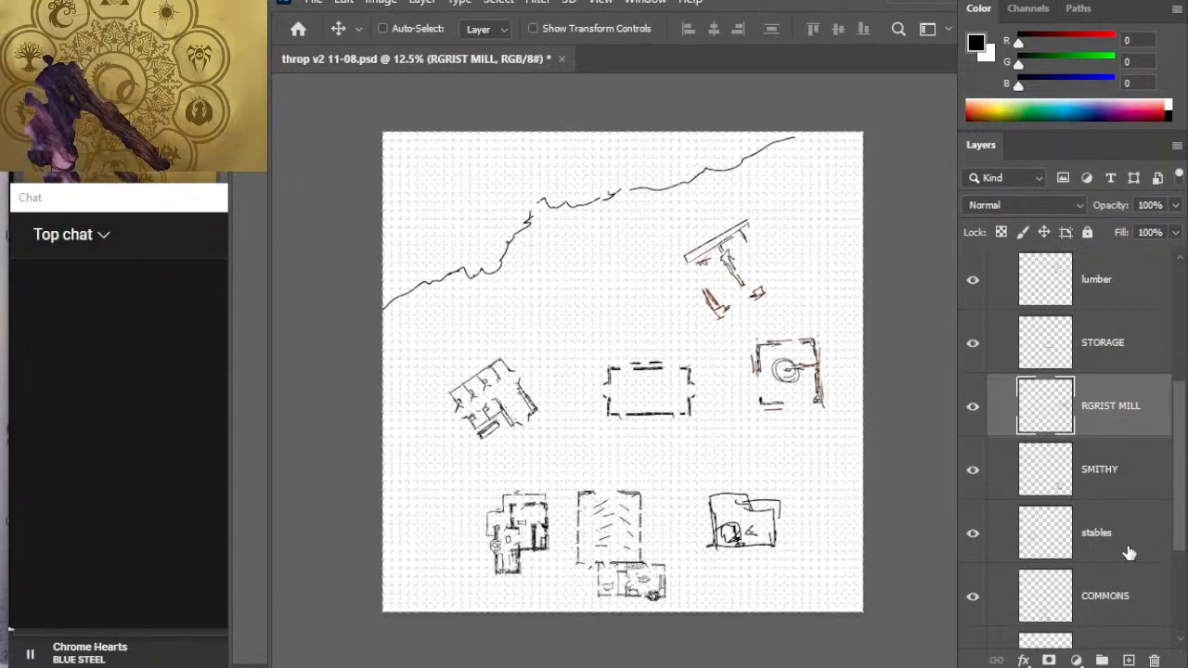
- Move the smithy northeast to sit directly south of the grist mill, and shift the commons east beneath the central rectangular building
click(1118, 479)
drag(739, 523, 779, 511)
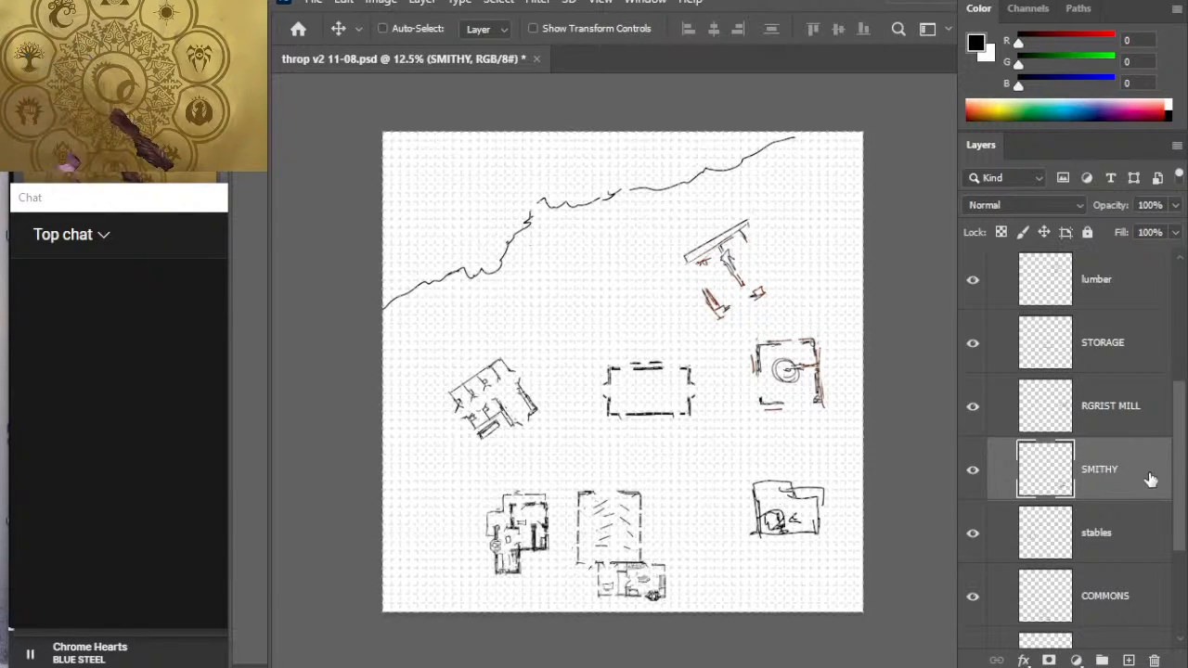
click(1125, 604)
mouse_move(658, 557)
mouse_down()
mouse_move(711, 551)
mouse_move(711, 562)
mouse_move(675, 552)
mouse_up()
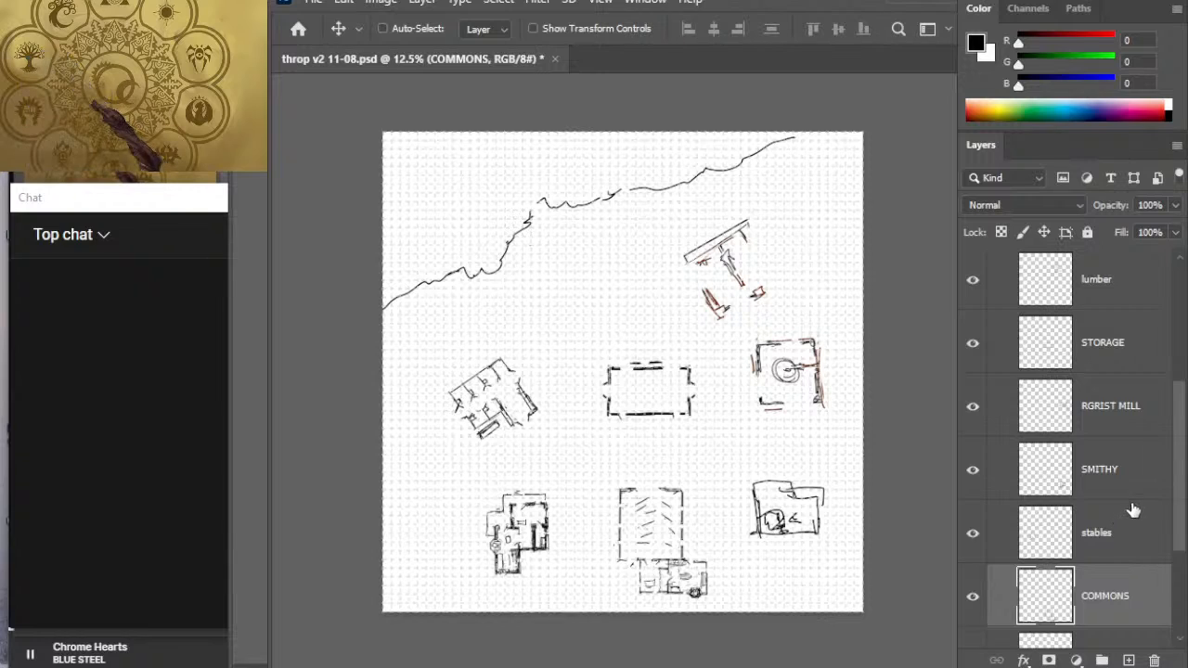
- Shift the sheriff's building slightly southeast, keeping it west of the commons
click(1133, 466)
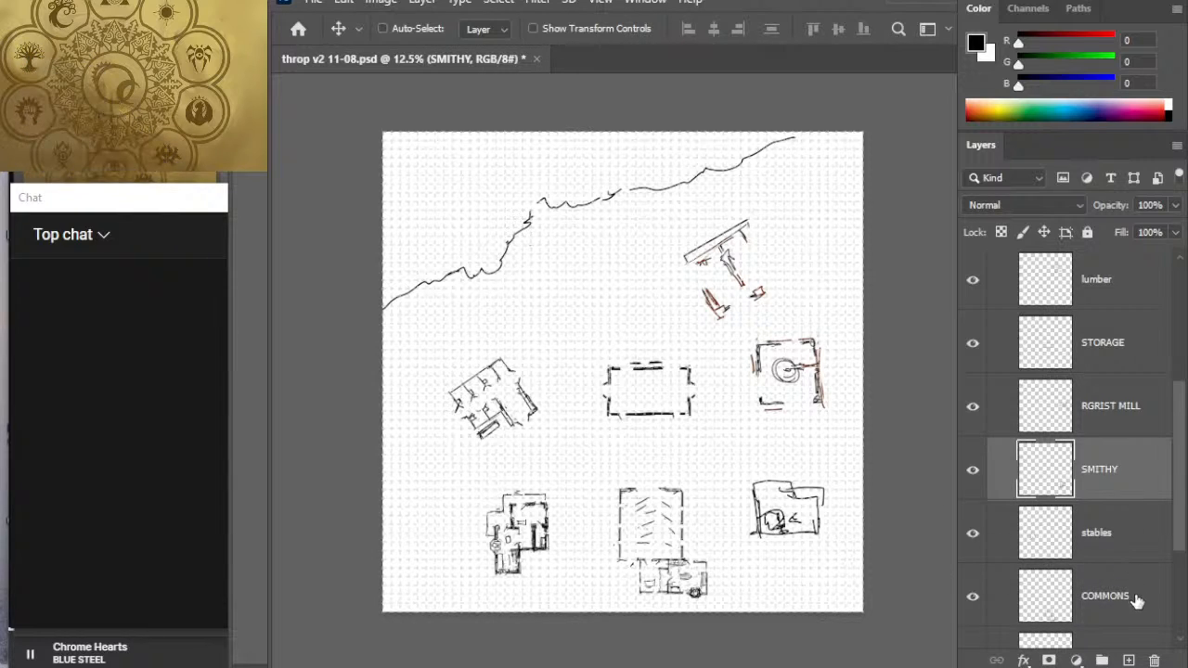
scroll(1178, 526, down, 1)
scroll(1178, 526, down, 1)
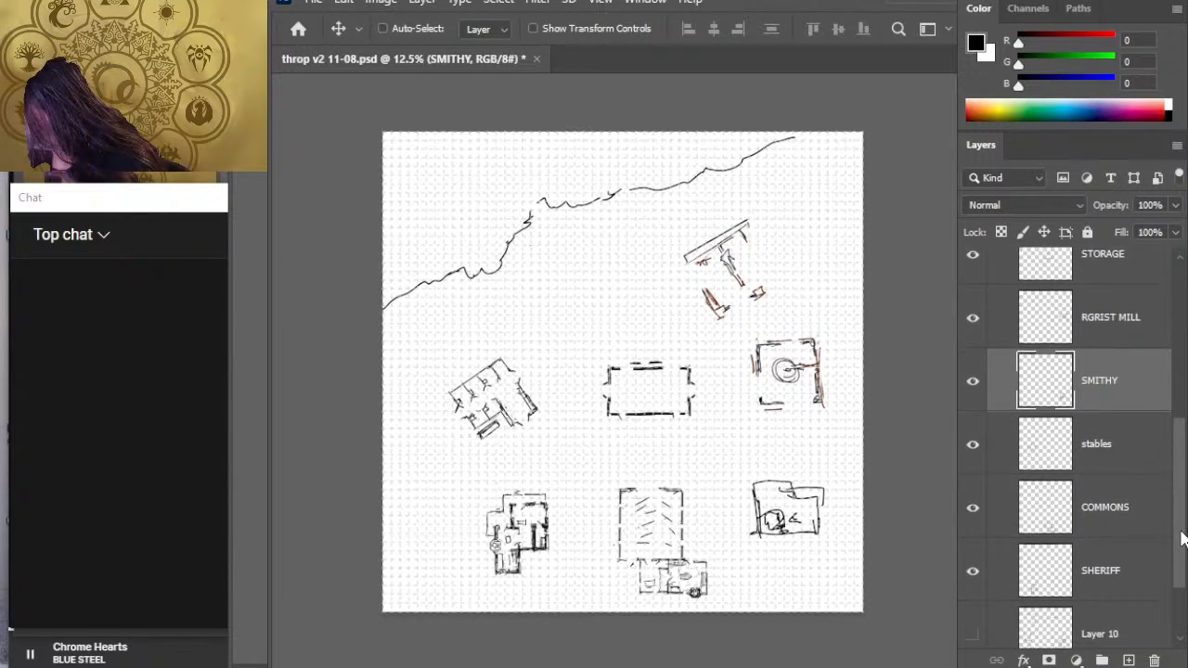
click(1141, 558)
drag(612, 541, 608, 557)
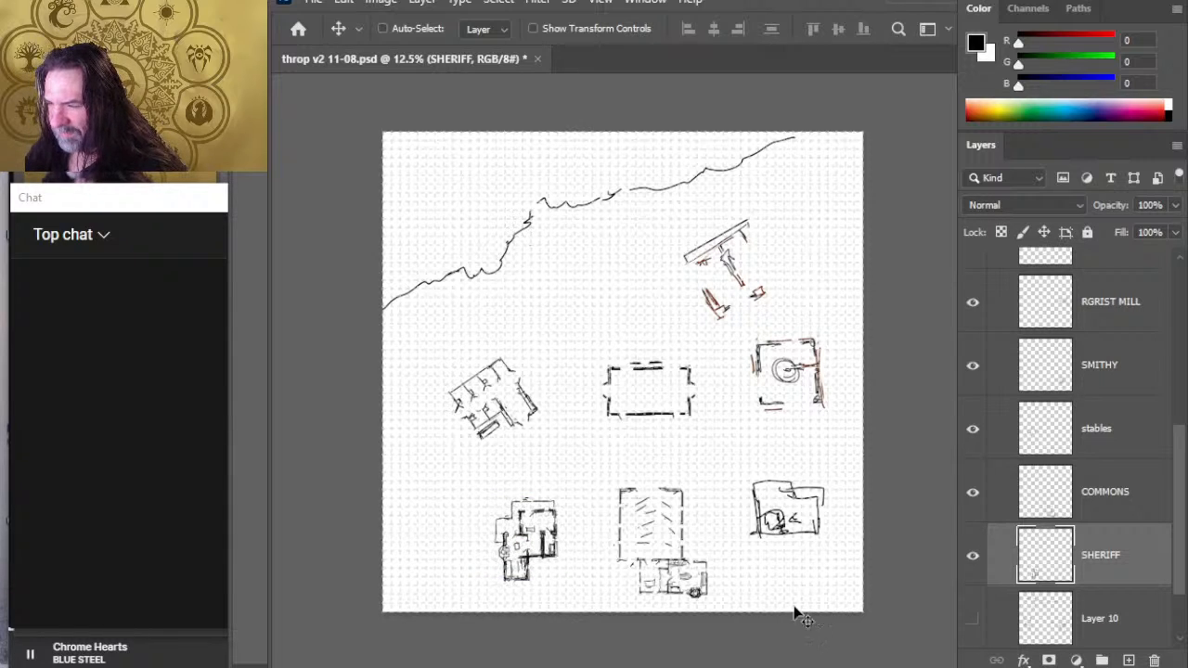
- Move the stables north so they sit northwest of the central rectangular building, closer to the treeline
click(1127, 437)
mouse_move(616, 480)
mouse_down()
mouse_move(652, 428)
mouse_move(622, 464)
mouse_up()
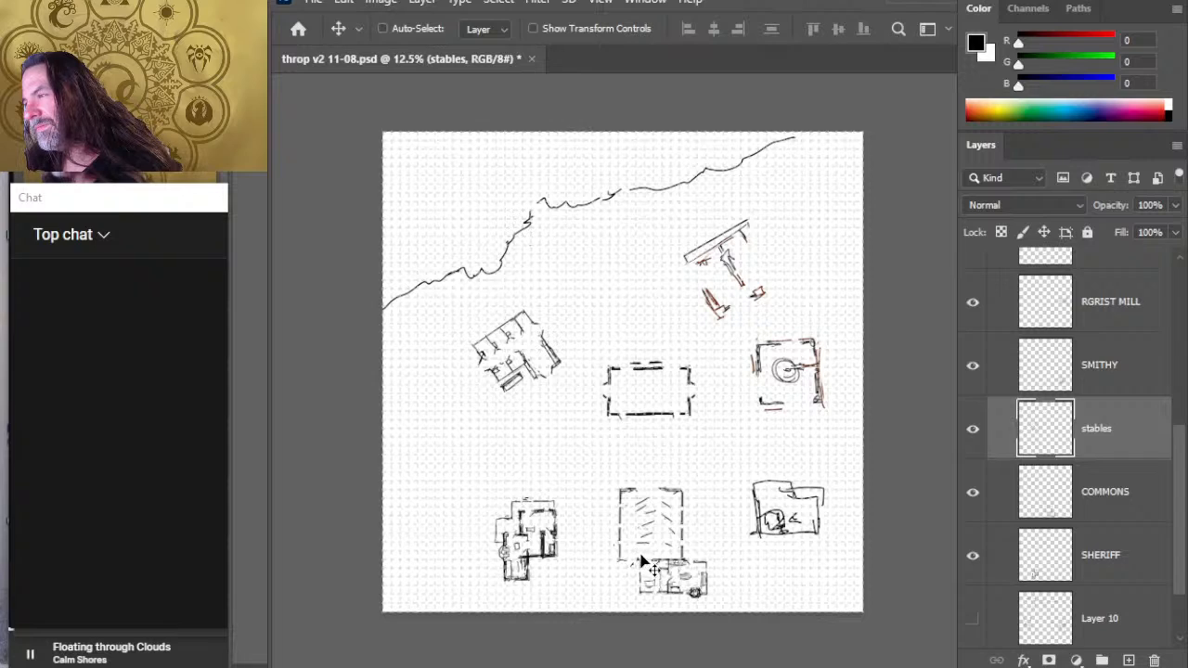
drag(665, 473, 640, 473)
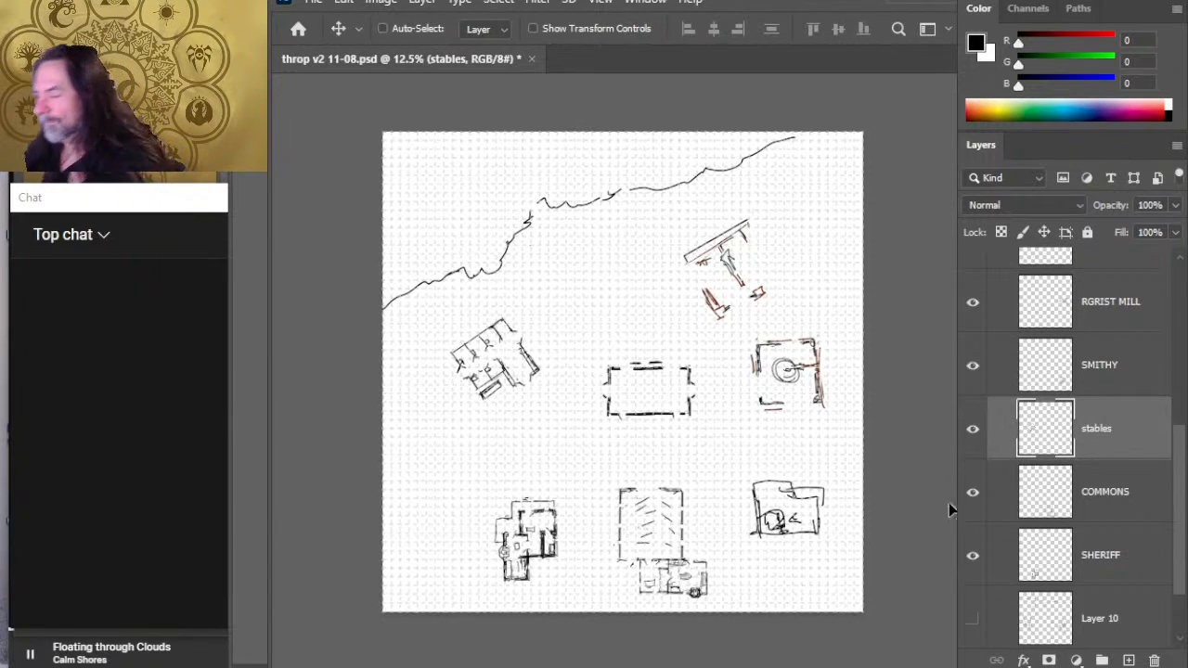
- Nudge the smithy slightly south to line its north edge up with the commons
click(1133, 562)
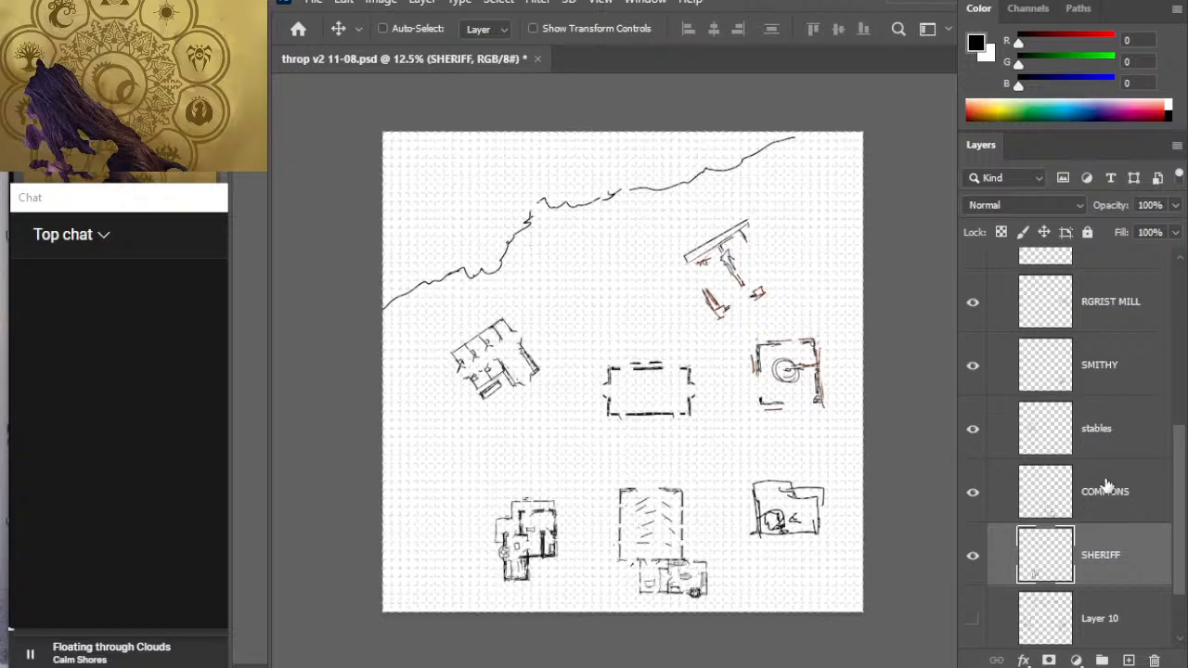
click(1109, 394)
key(shift+Down)
key(shift+Down)
key(shift+Down)
key(shift+Down)
key(shift+Down)
key(shift+Down)
key(shift+Down)
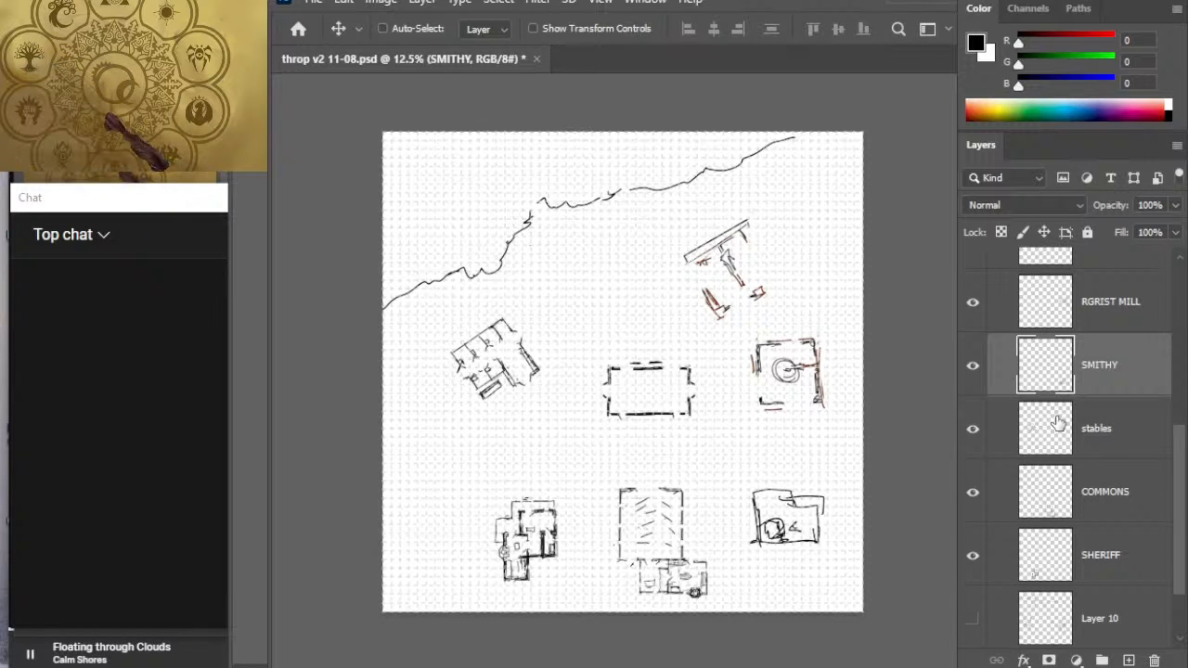
- Nudge the sheriff's building slightly north and west to line its north edge up with the commons and smithy
click(1083, 563)
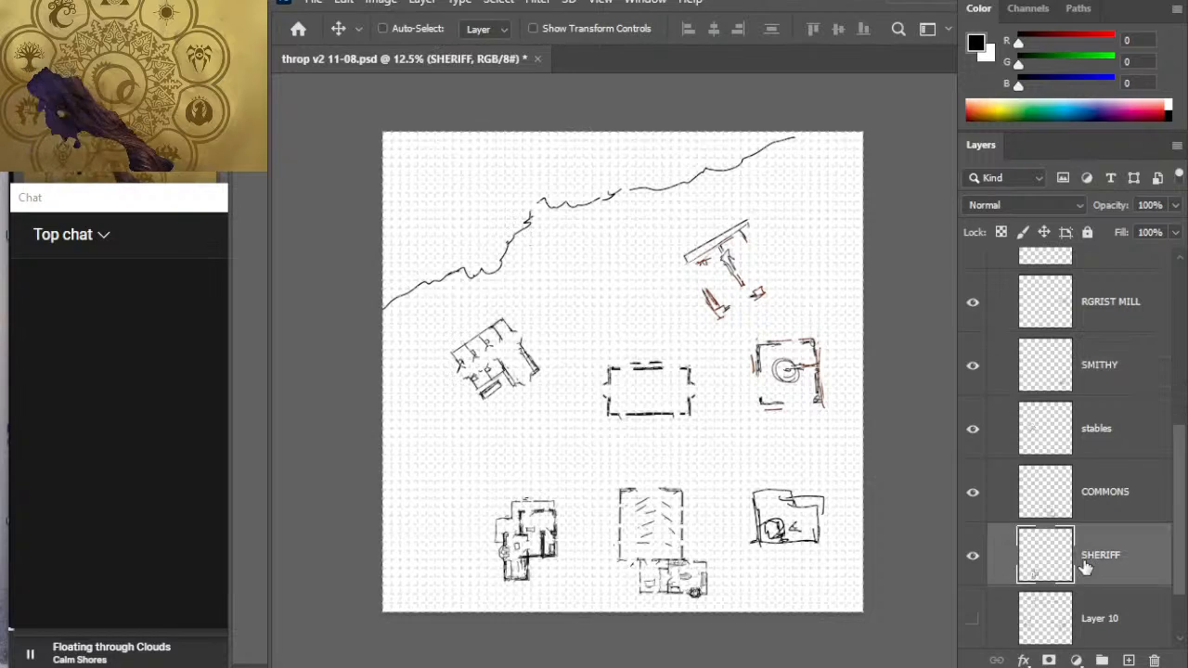
key(shift+Up)
key(shift+Up)
key(shift+Up)
key(shift+Up)
key(shift+Up)
key(shift+Up)
key(shift+Up)
key(shift+Up)
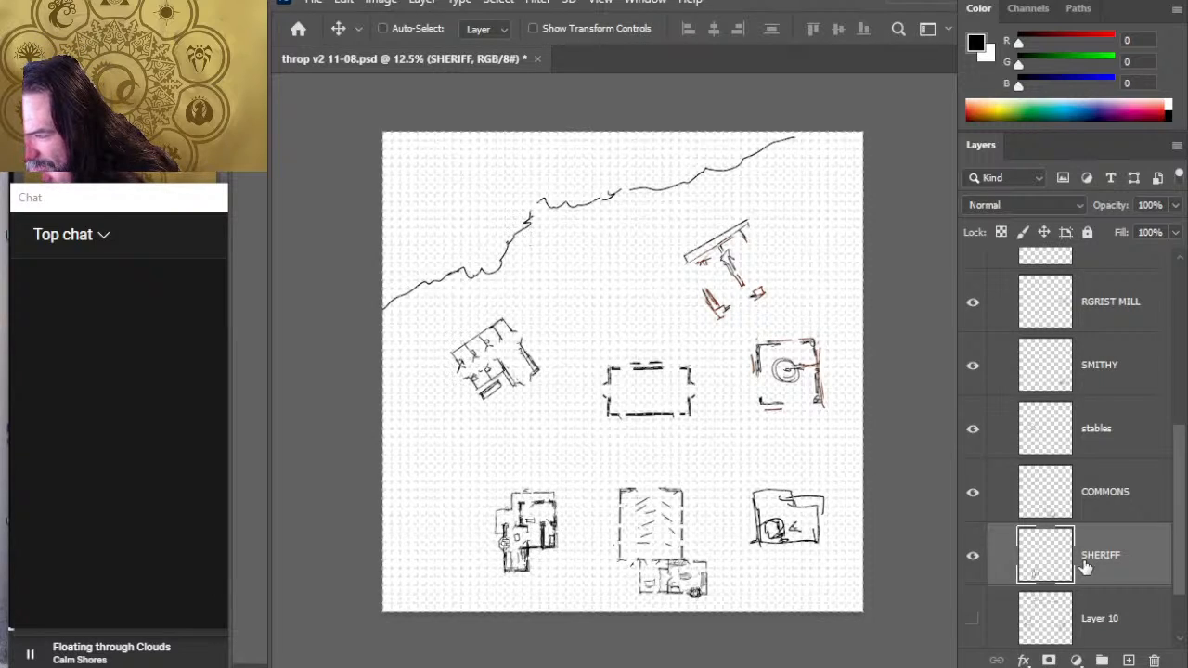
key(shift+Up)
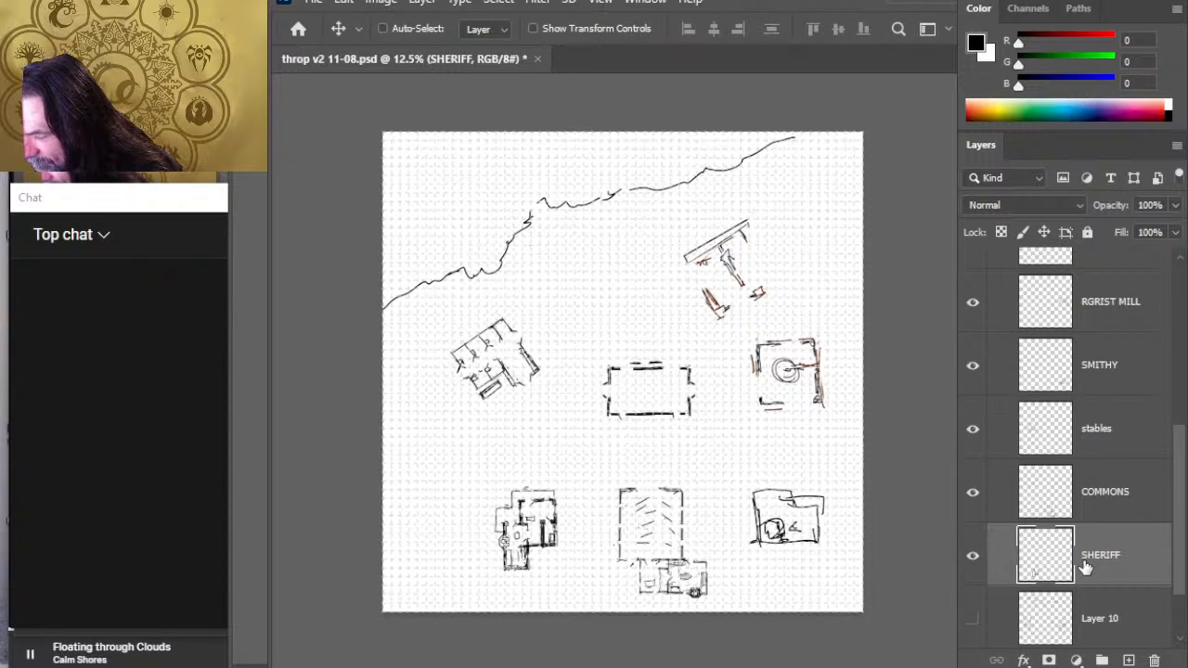
key(shift+Left)
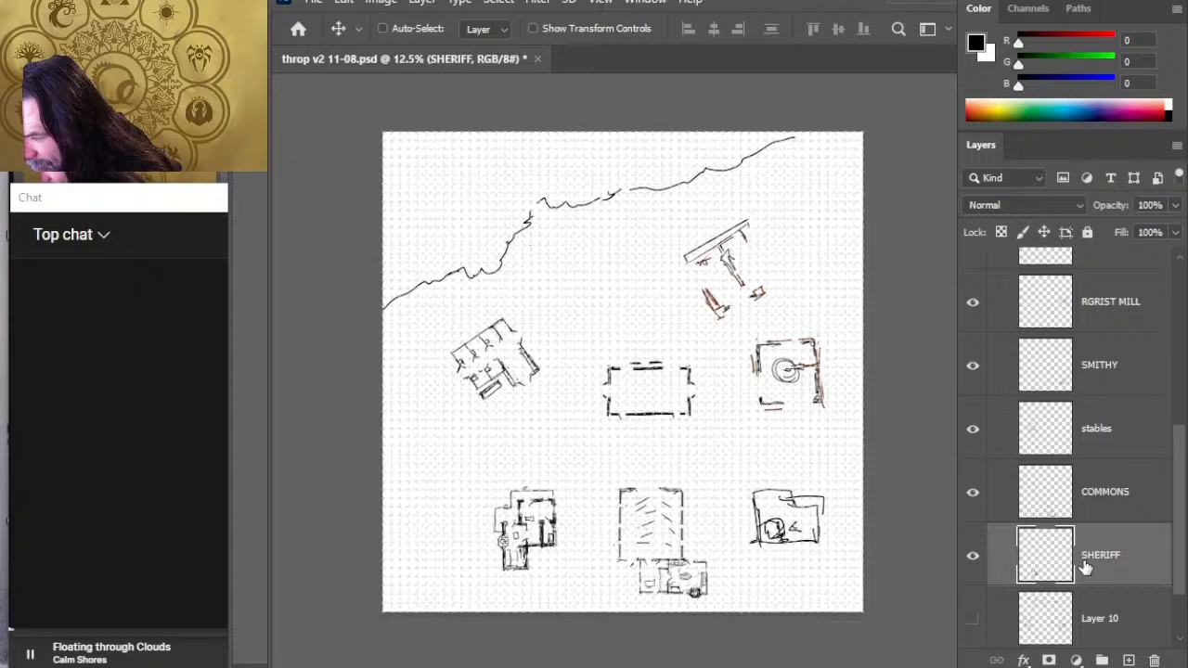
key(shift+Left)
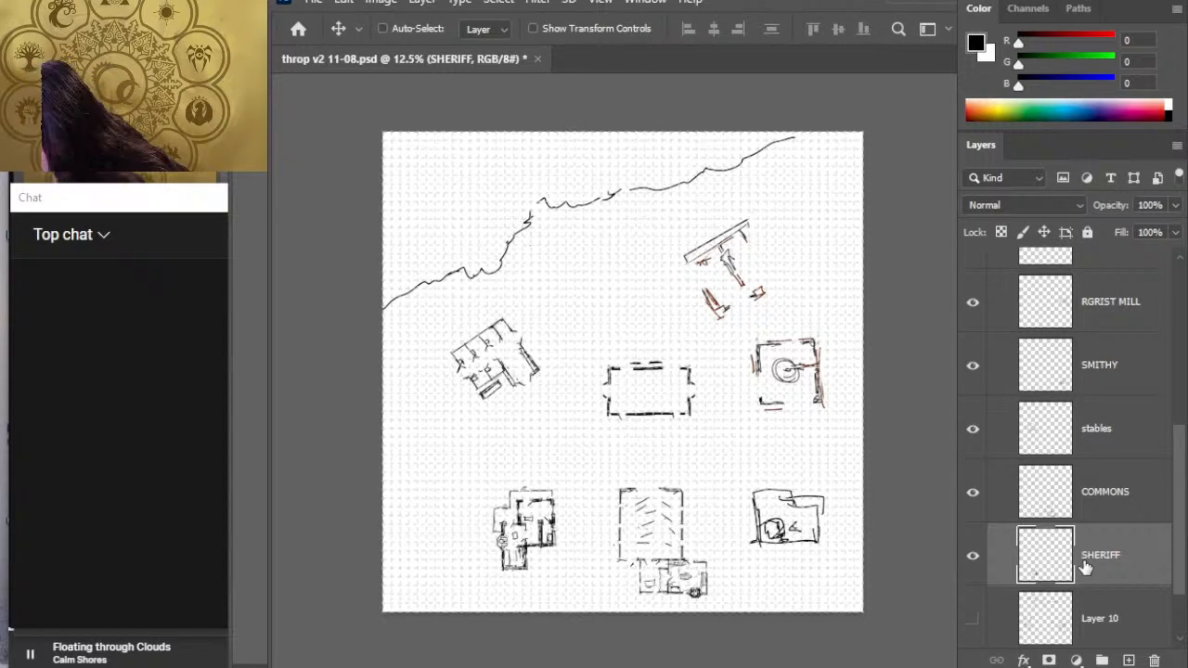
key(shift+Right)
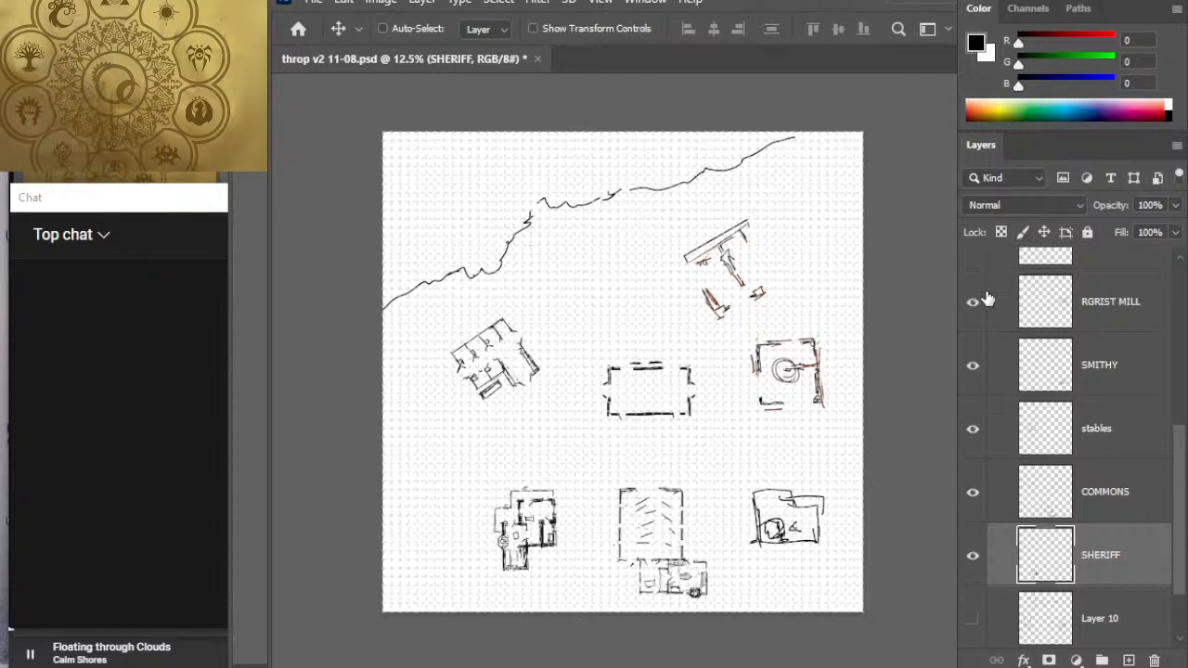
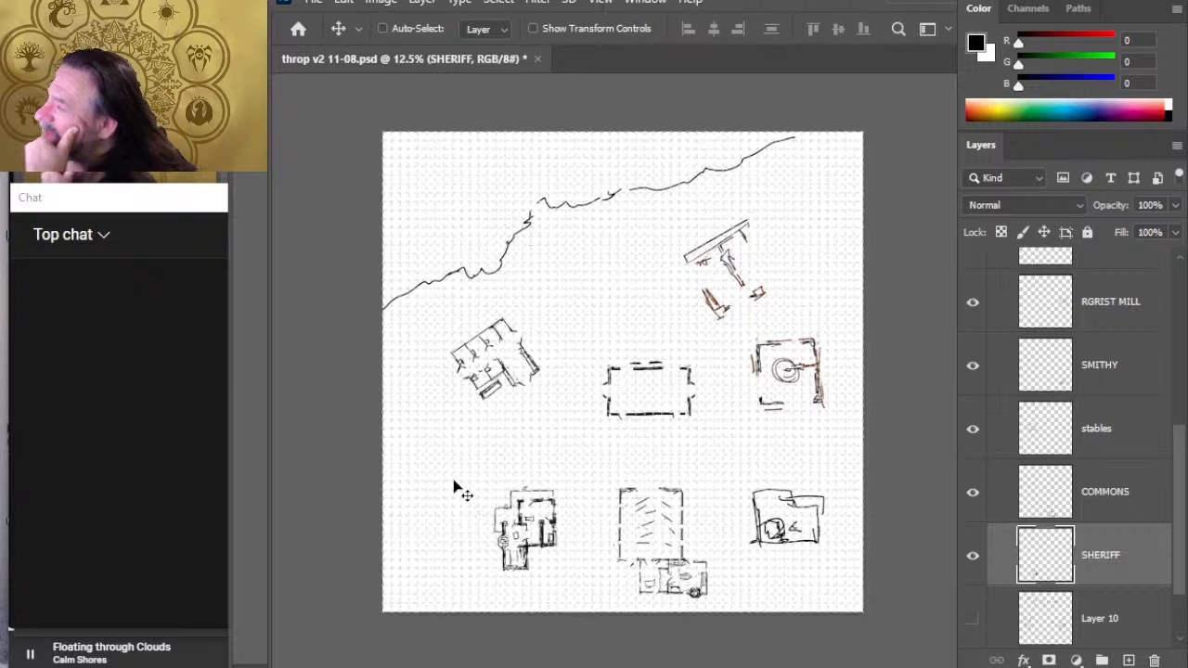
- Move the stables southwest to sit just northwest of the sheriff's building, and place the stables layer directly below SHERIFF
click(1140, 411)
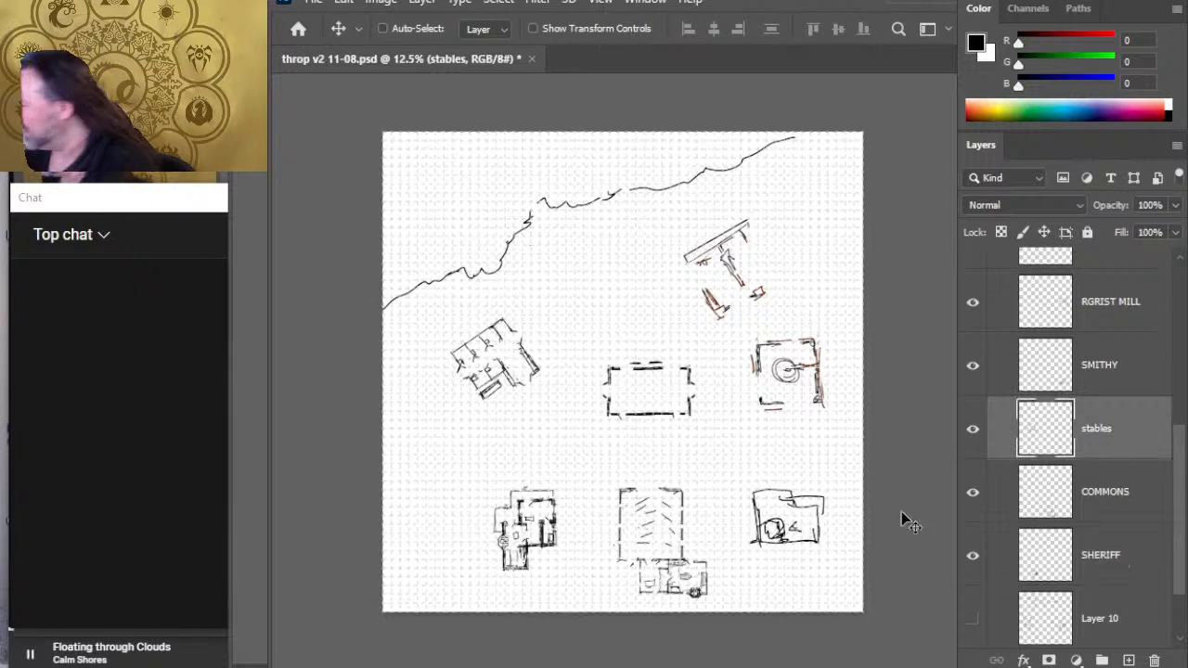
mouse_move(567, 475)
mouse_down()
mouse_move(577, 484)
mouse_move(529, 556)
mouse_move(536, 531)
mouse_up()
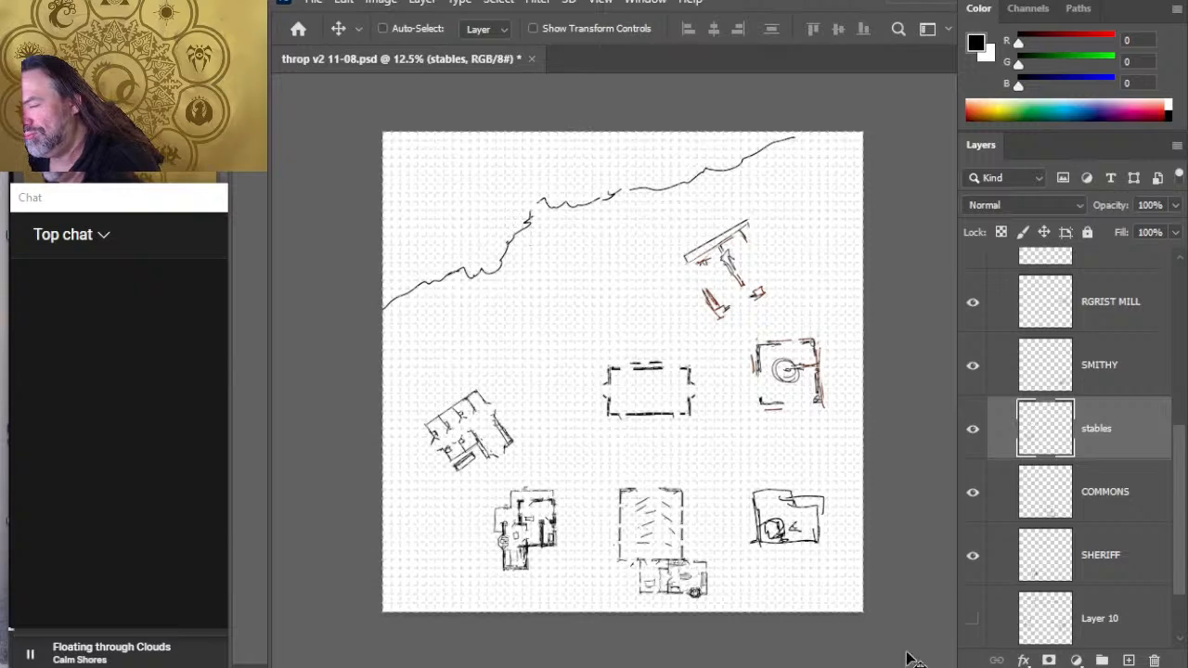
scroll(1183, 527, down, 3)
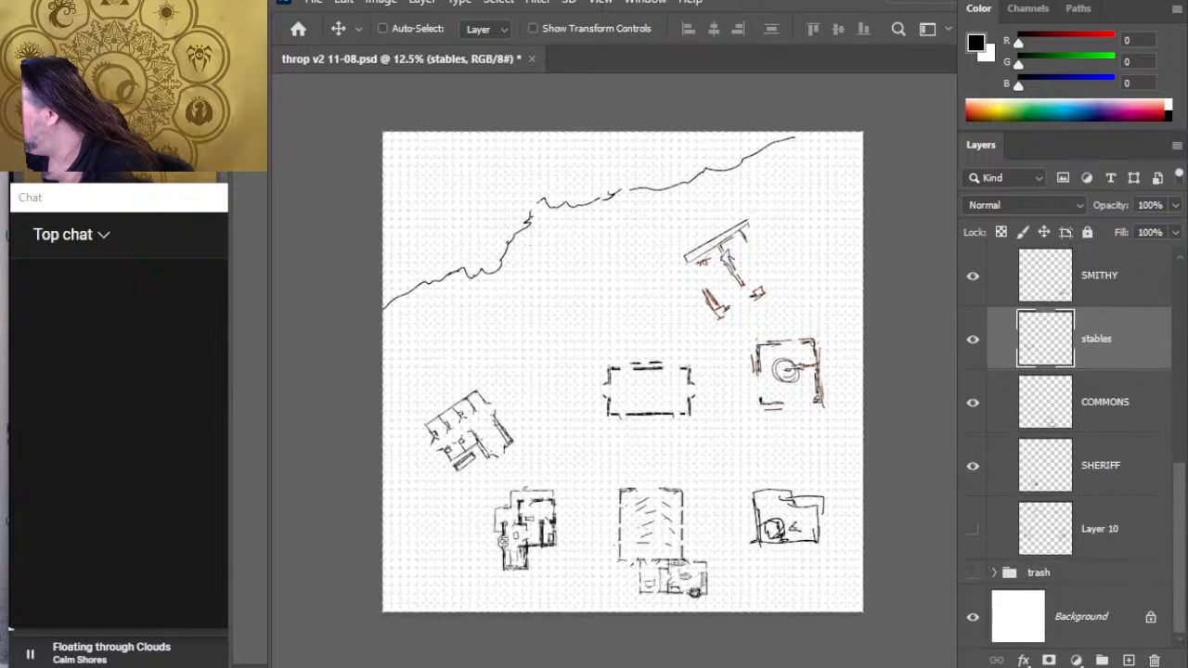
drag(1119, 383, 1121, 491)
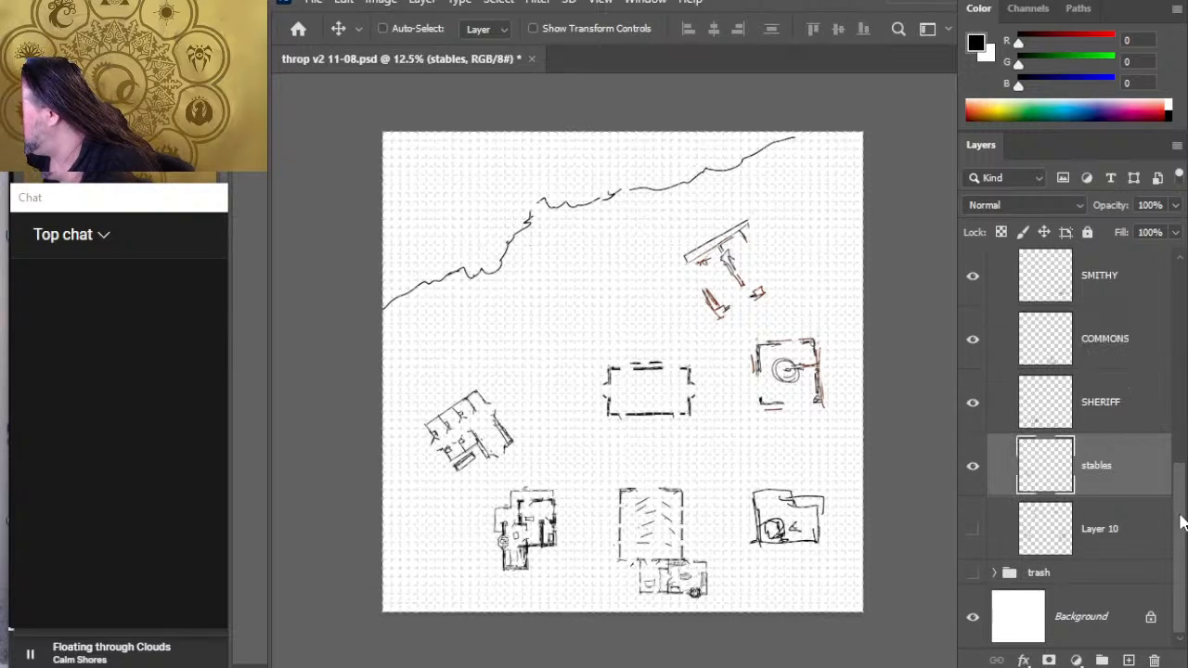
- Select the building layers from SHERIFF through lumber, leaving out the stables, and nudge them together north and slightly west
scroll(1145, 470, up, 3)
click(1124, 505)
scroll(1128, 503, up, 10)
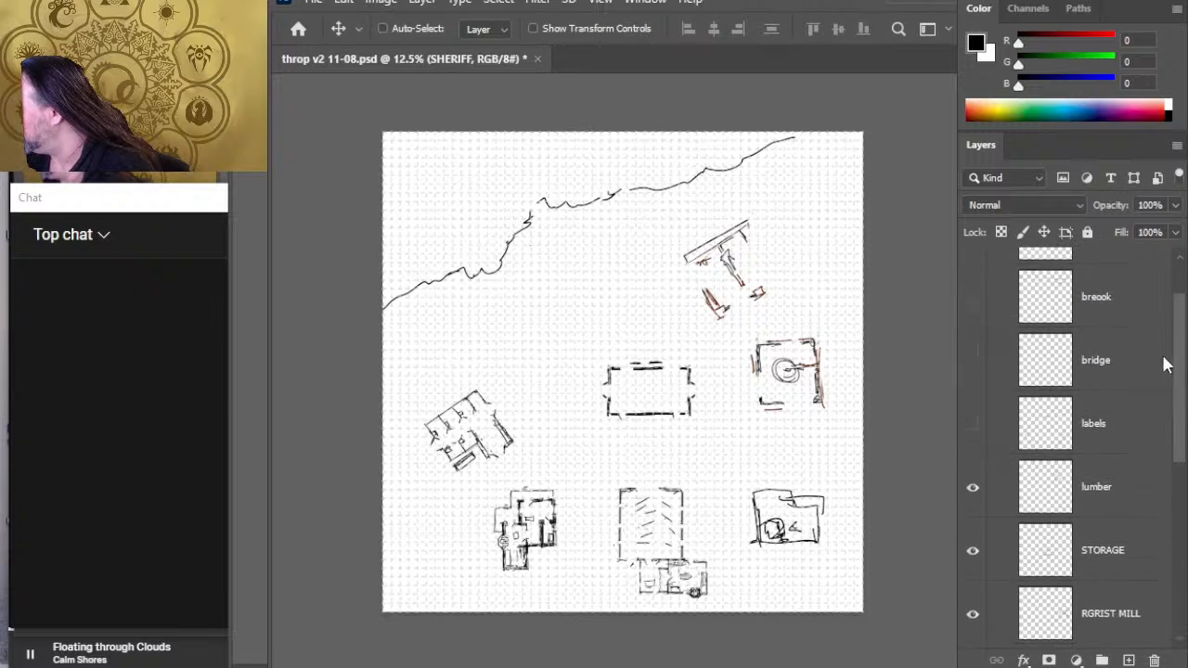
shift+click(1106, 509)
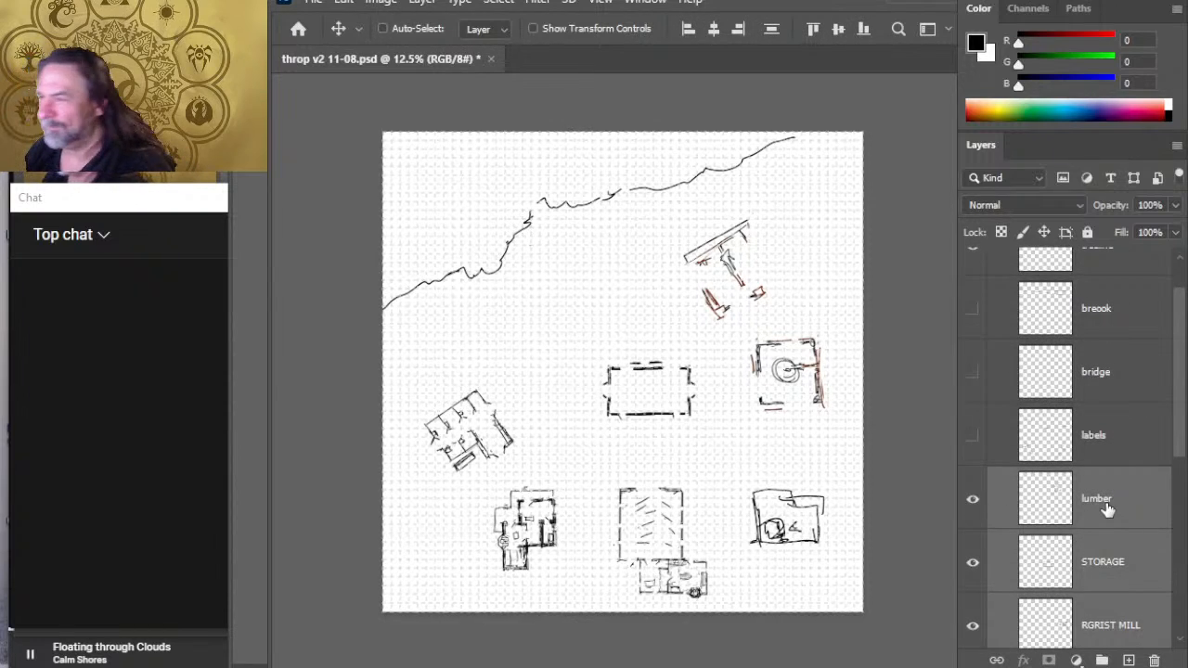
key(shift+Up)
key(shift+Up)
key(shift+Up)
key(shift+Up)
key(shift+Up)
key(shift+Up)
key(shift+Up)
key(shift+Up)
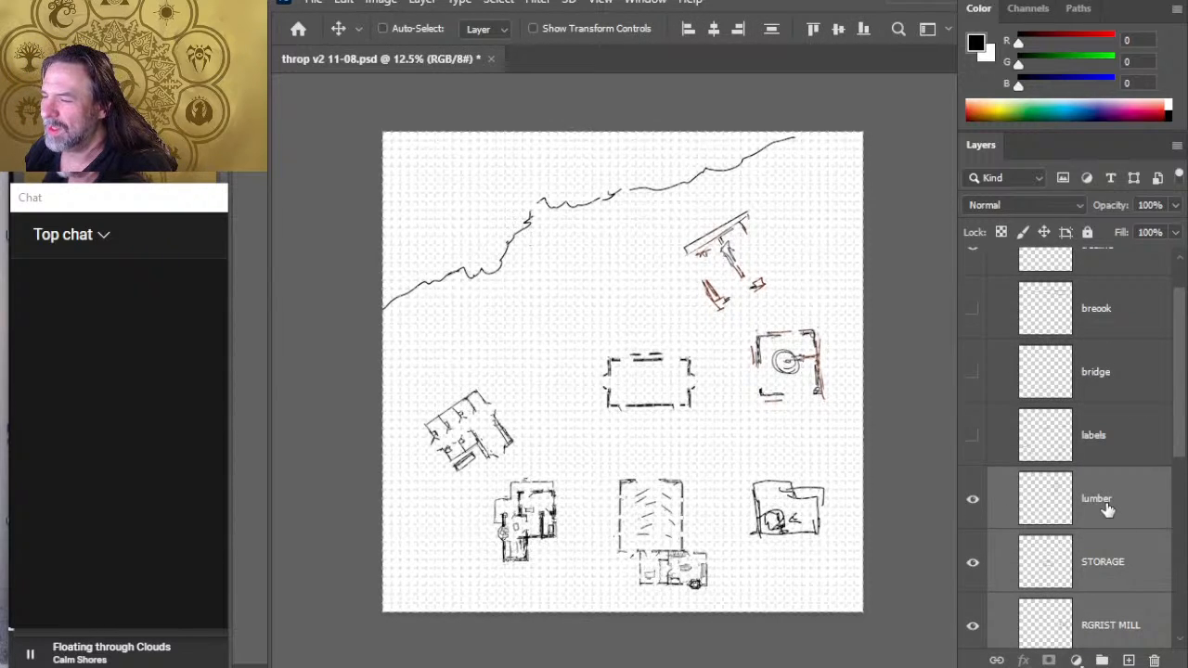
key(shift+Up)
key(shift+Up)
key(shift+Up)
key(shift+Up)
key(shift+Up)
key(shift+Up)
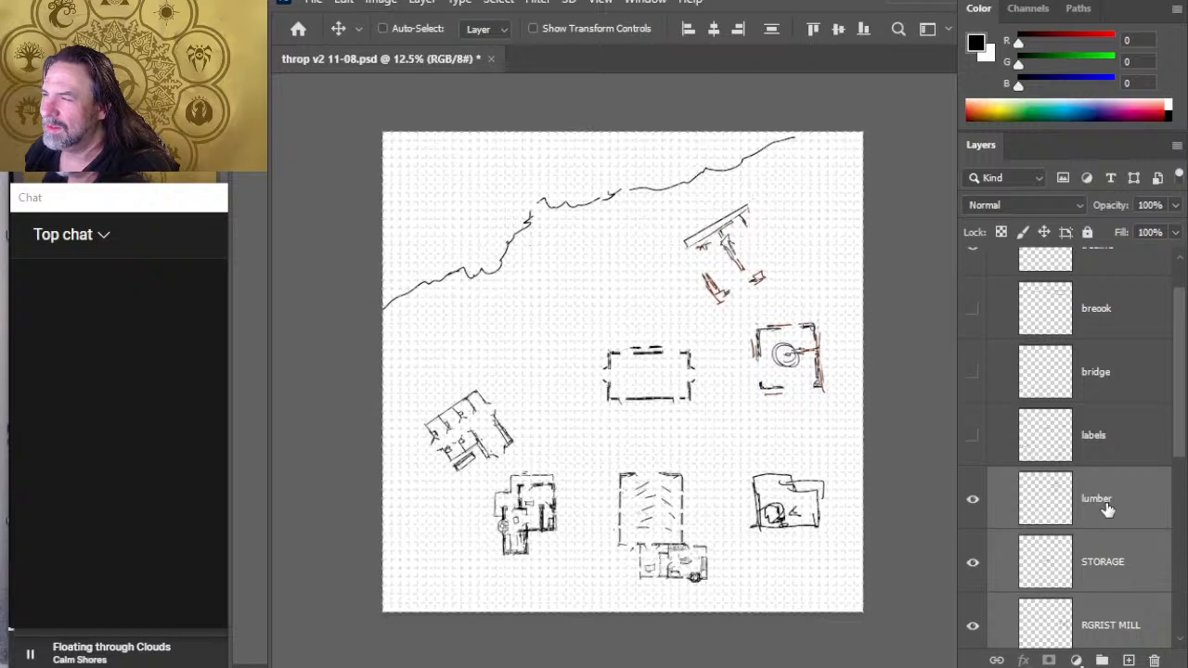
key(shift+Up)
key(shift+Up)
key(shift+Up)
key(shift+Up)
key(shift+Up)
key(shift+Up)
key(shift+Up)
key(shift+Up)
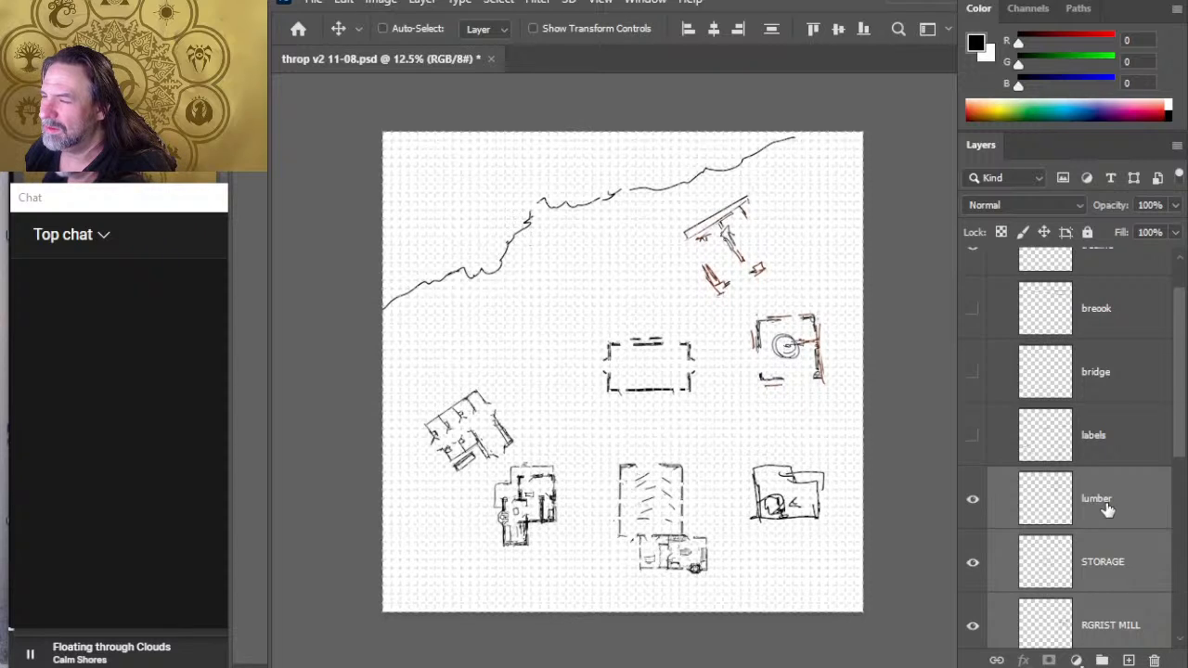
key(shift+Up)
key(shift+Up)
key(shift+Up)
key(shift+Up)
key(Up)
key(Up)
key(Up)
key(Up)
key(Up)
key(Up)
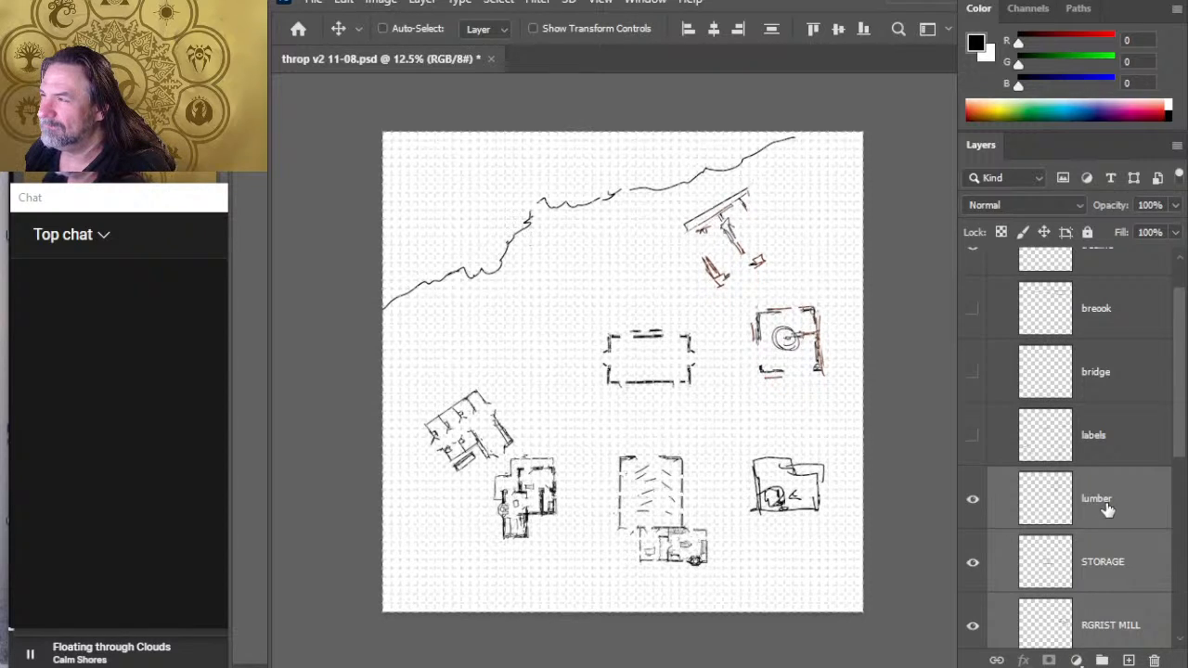
key(Up)
key(Up)
key(Up)
key(Up)
key(Up)
key(Up)
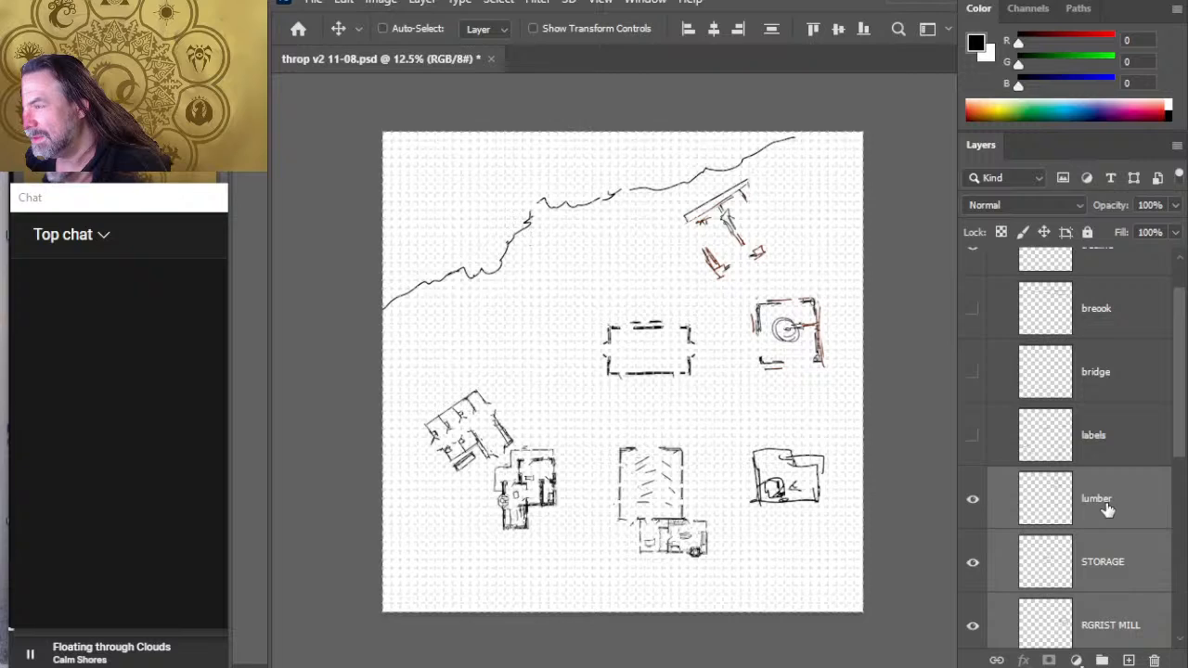
key(Left)
key(Left)
key(Left)
key(Left)
key(Left)
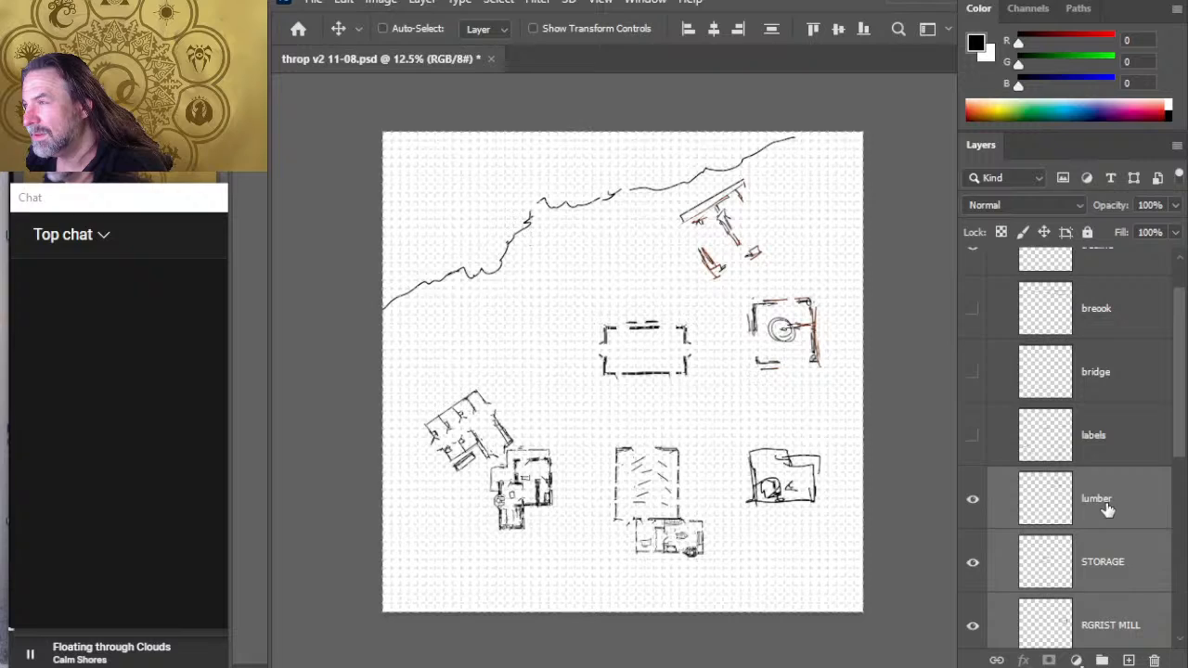
- Lasso the northeastern stretch on the treeline layer, shift it northwest away from the lumber building, and deselect
drag(1176, 424, 1174, 358)
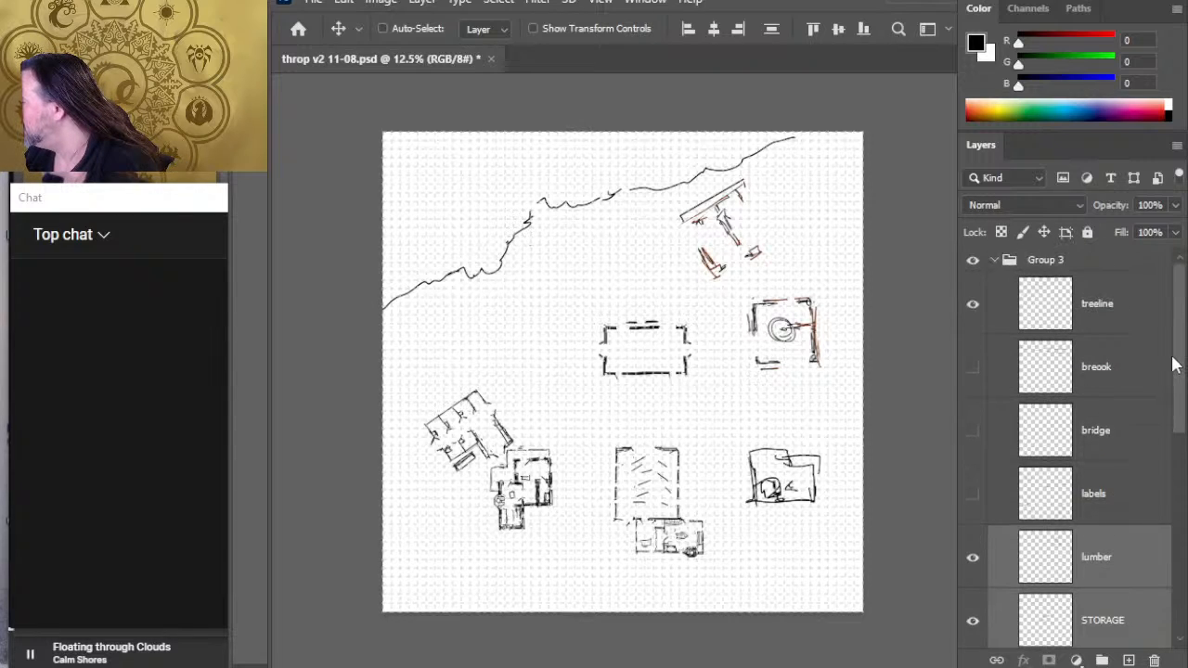
click(1128, 321)
key(l)
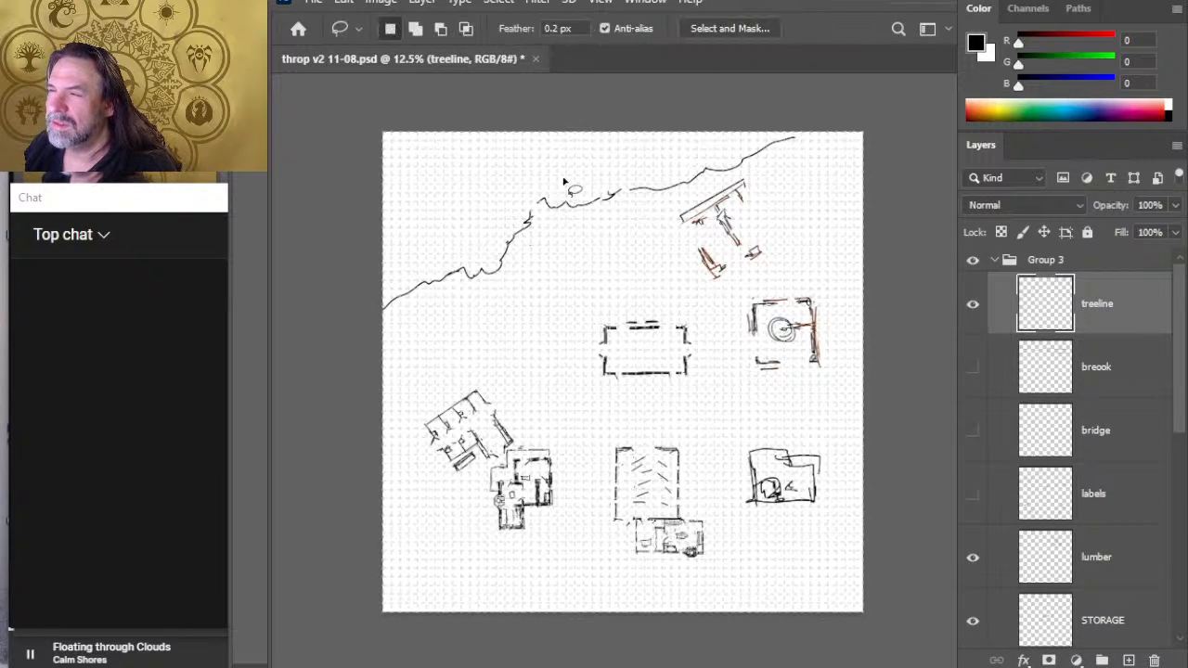
mouse_move(642, 168)
mouse_down()
mouse_move(672, 203)
mouse_move(794, 177)
mouse_move(793, 138)
mouse_move(682, 148)
mouse_move(640, 169)
mouse_up()
key(v)
drag(763, 220, 790, 220)
drag(715, 169, 706, 172)
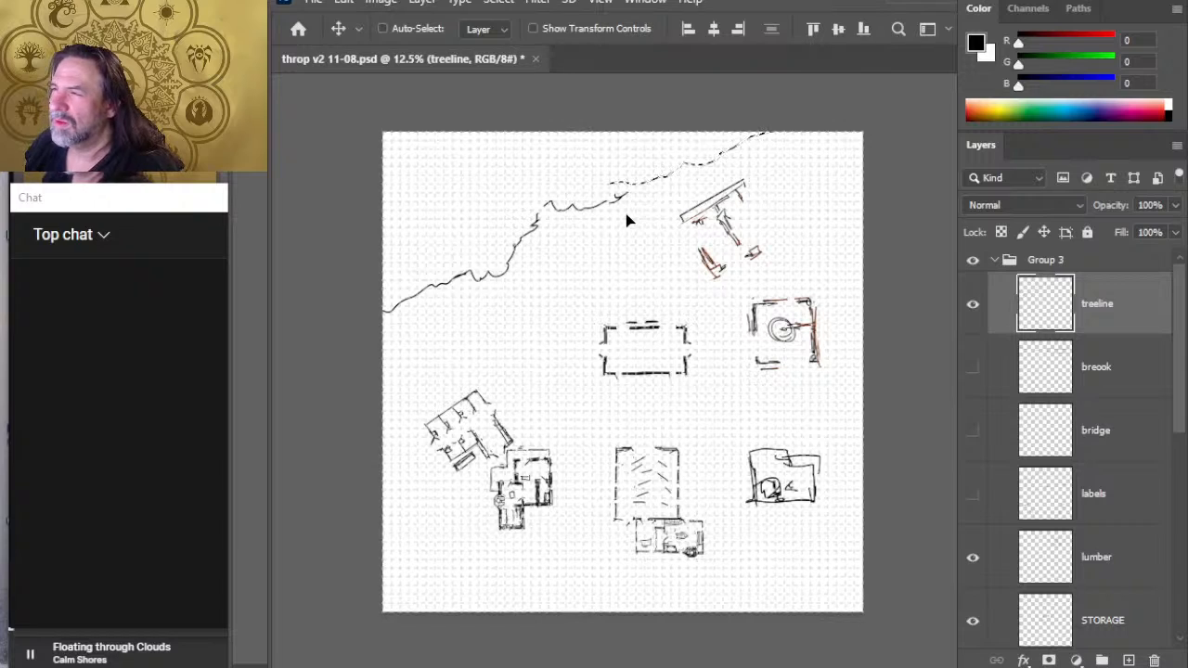
key(ctrl+d)
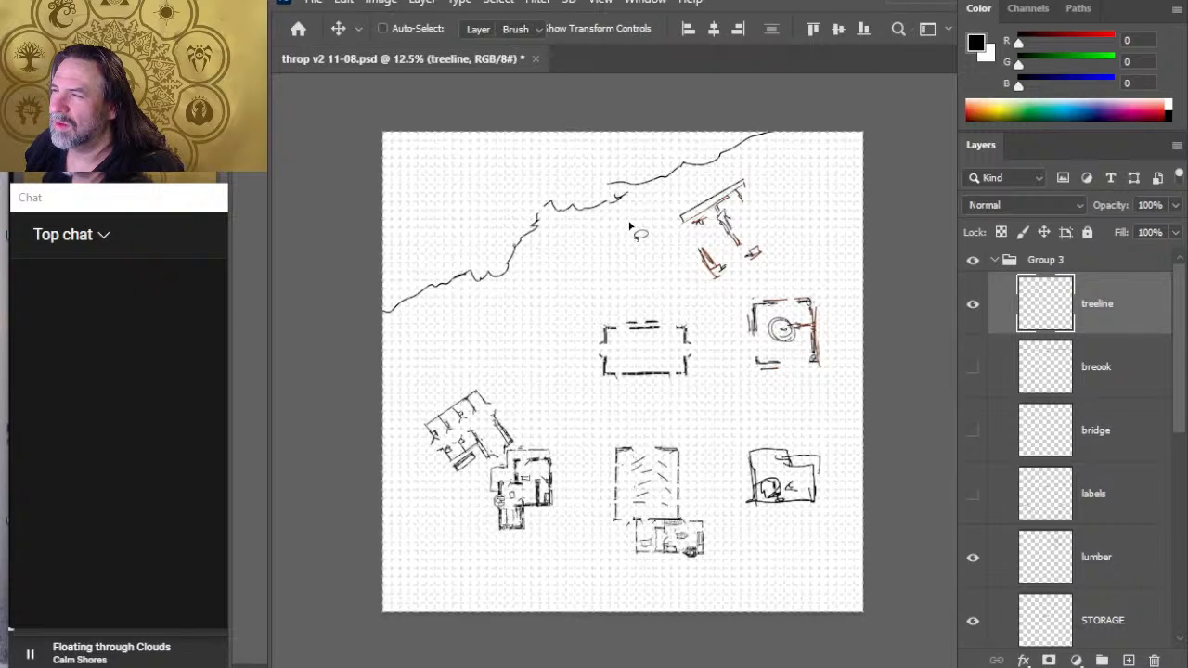
- Erase the treeline's northeastern stretch and redraw it as a wavy line farther north, ending at the map's north edge
key(e)
drag(609, 183, 616, 179)
key(ctrl+z)
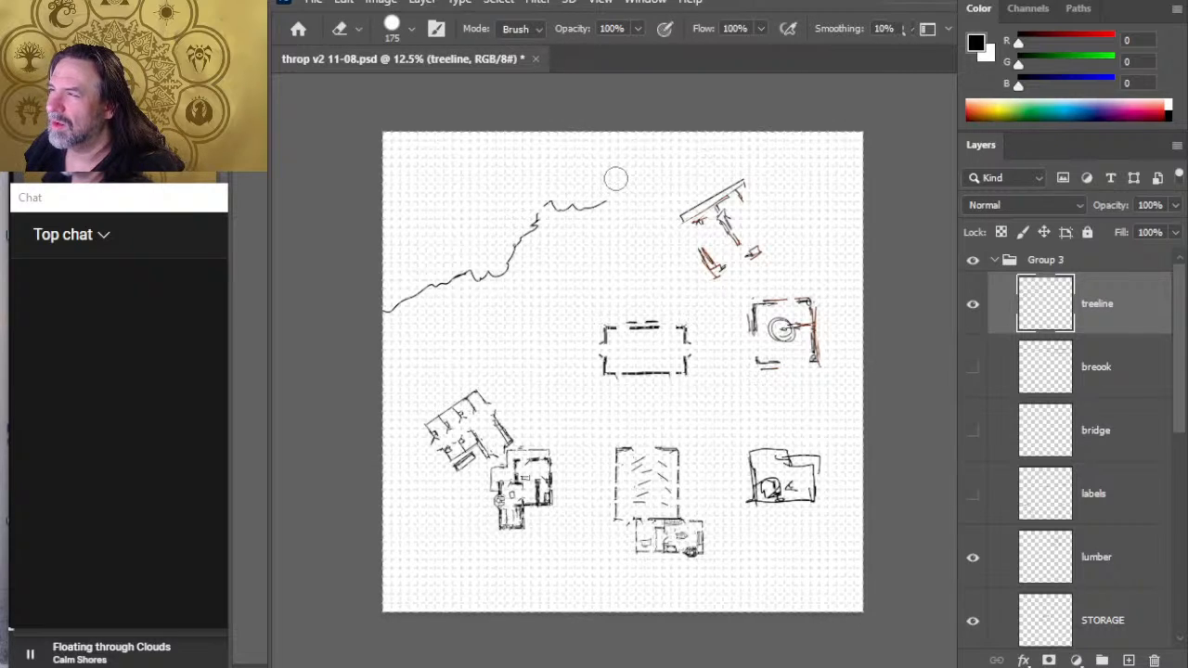
key(ctrl+z)
key(b)
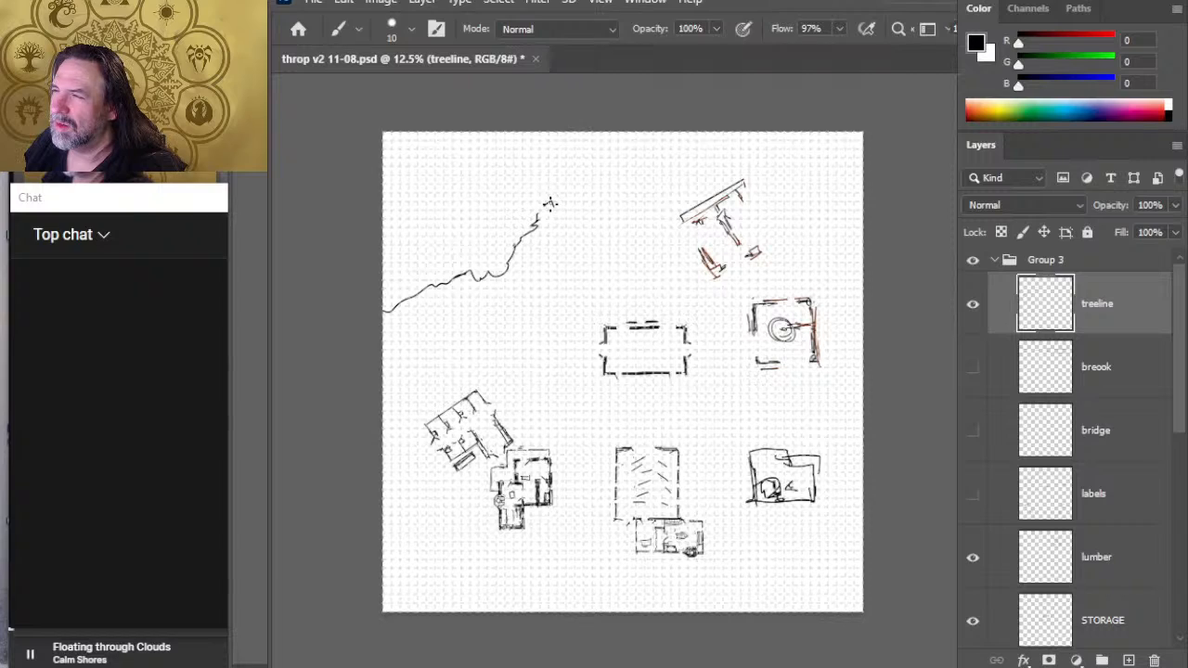
drag(588, 174, 621, 165)
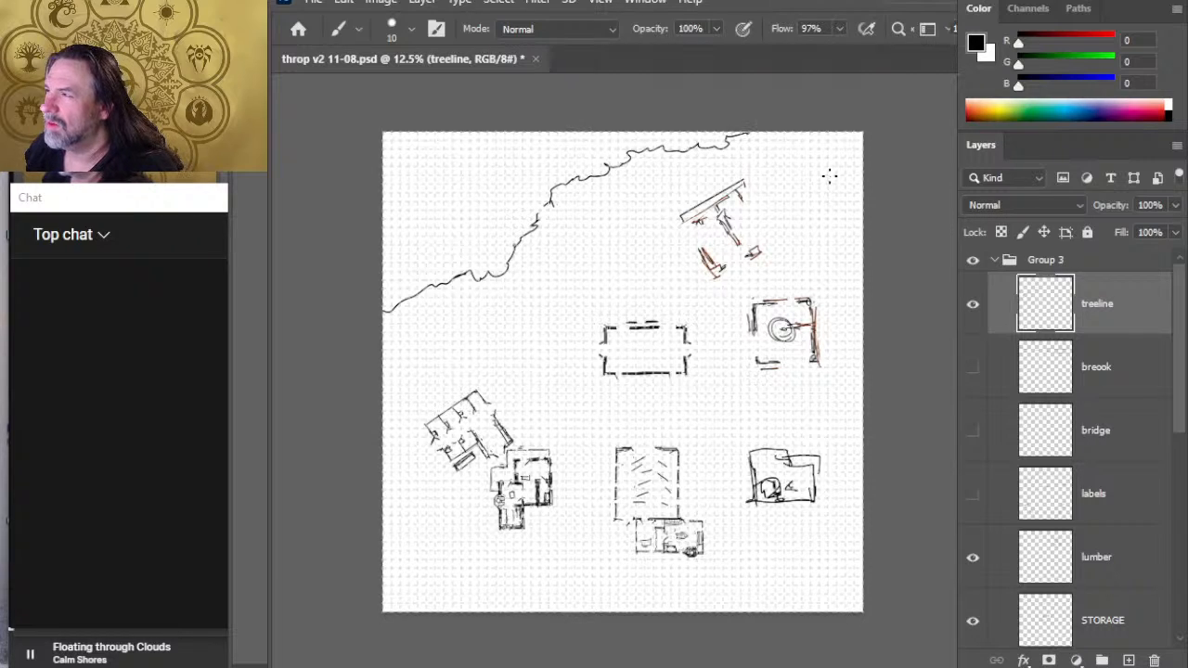
- Erase the steep middle section of the treeline and redraw it as a scalloped bend bulging southeast with a notch above it
key(e)
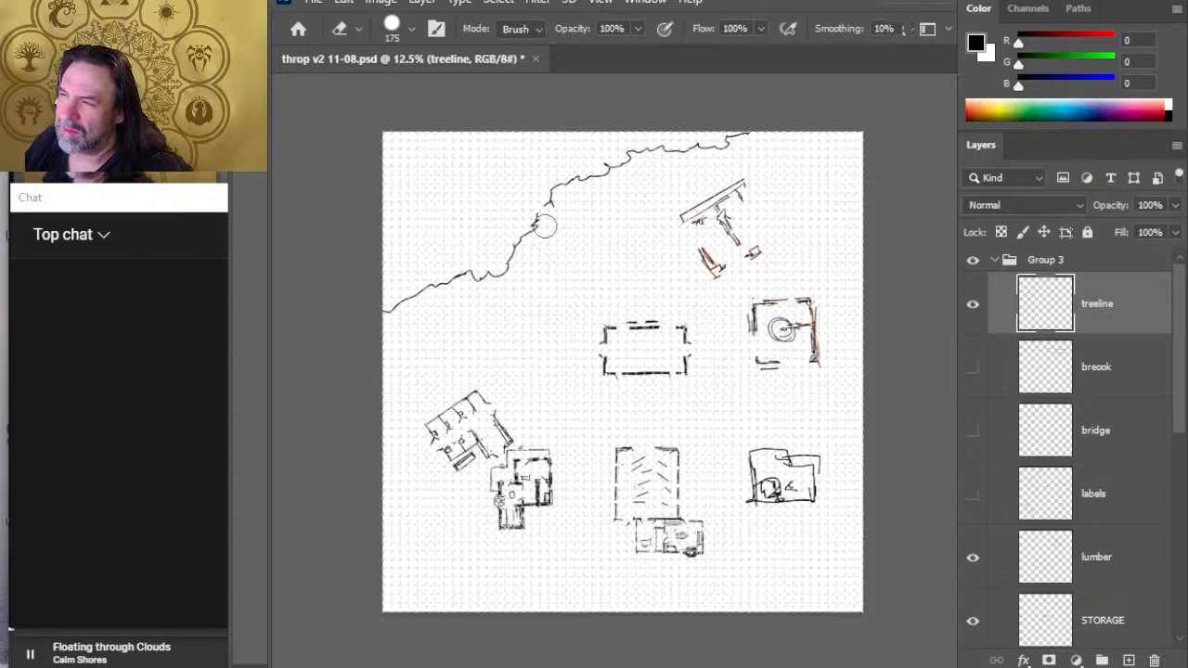
drag(545, 226, 512, 258)
key(b)
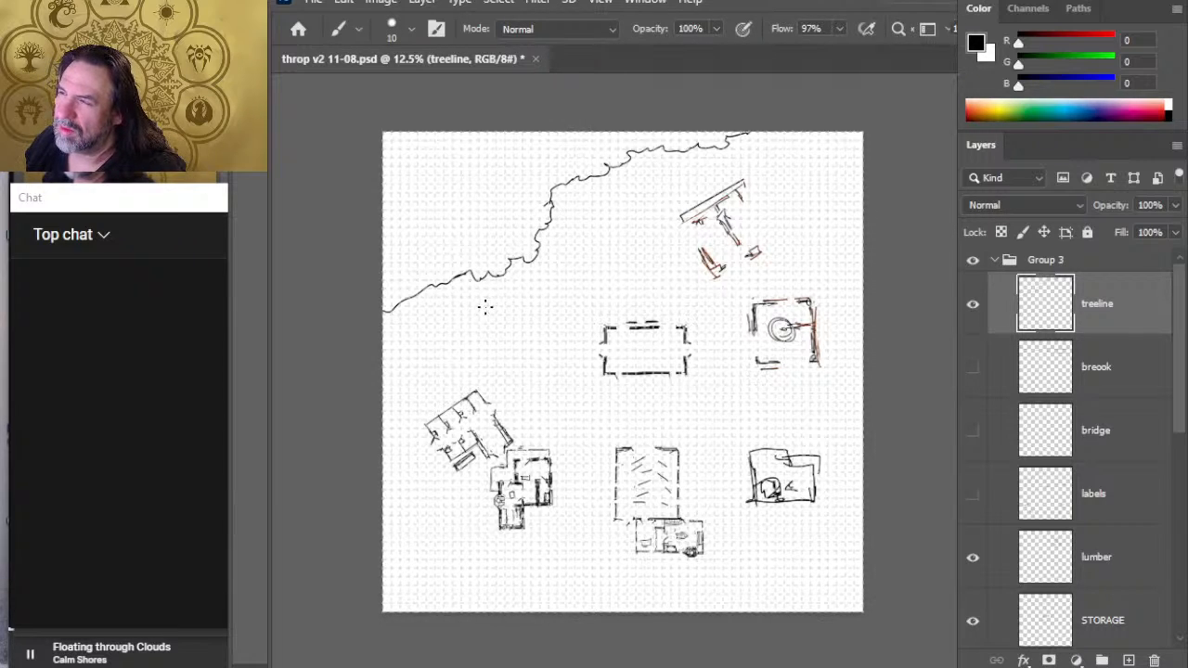
key(e)
drag(541, 199, 545, 205)
key(b)
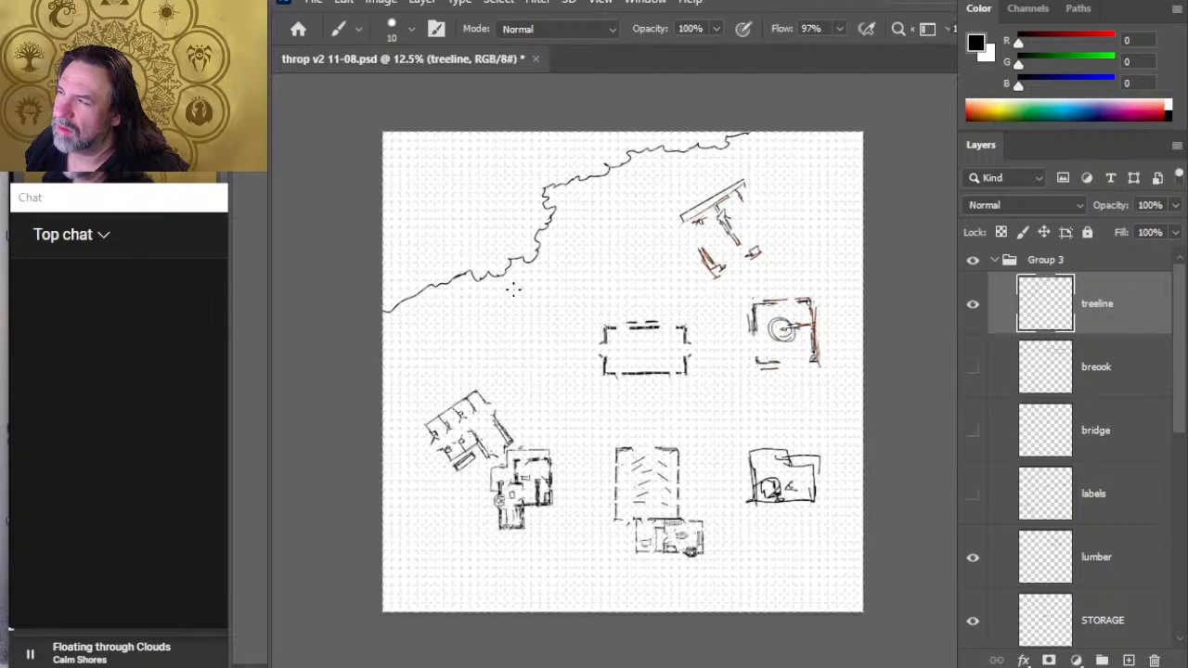
- Break the treeline open above the middle bend, curling the bend's upper end west and redrawing the northern stretch's west end higher
key(e)
key(b)
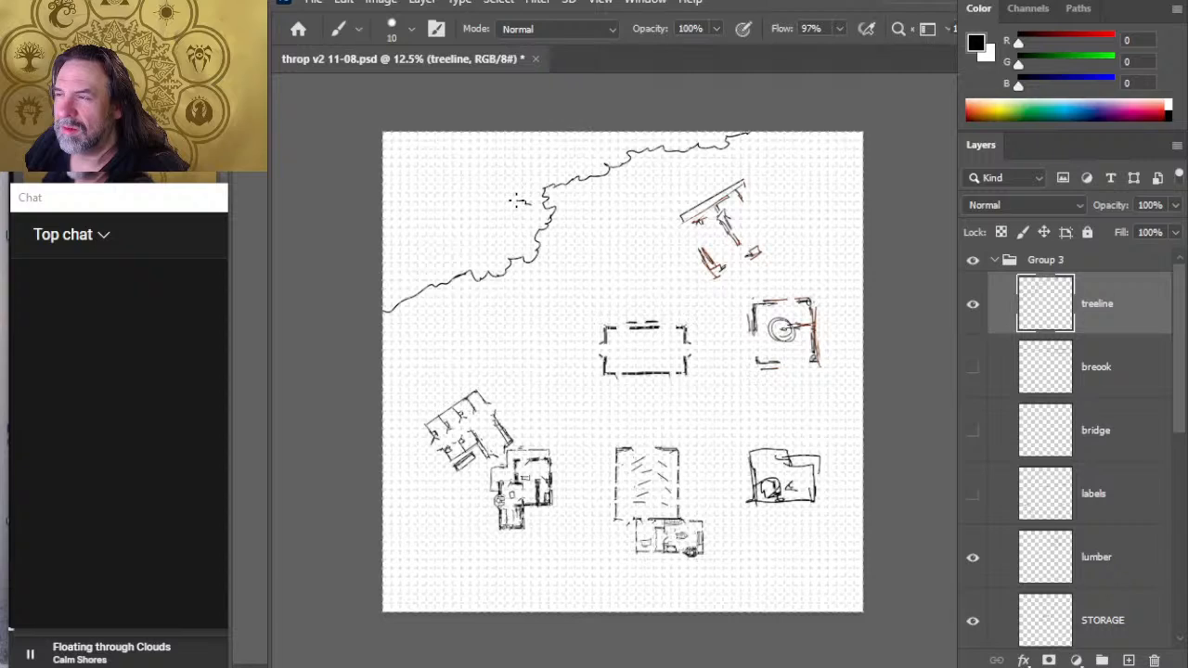
key(e)
drag(541, 195, 566, 183)
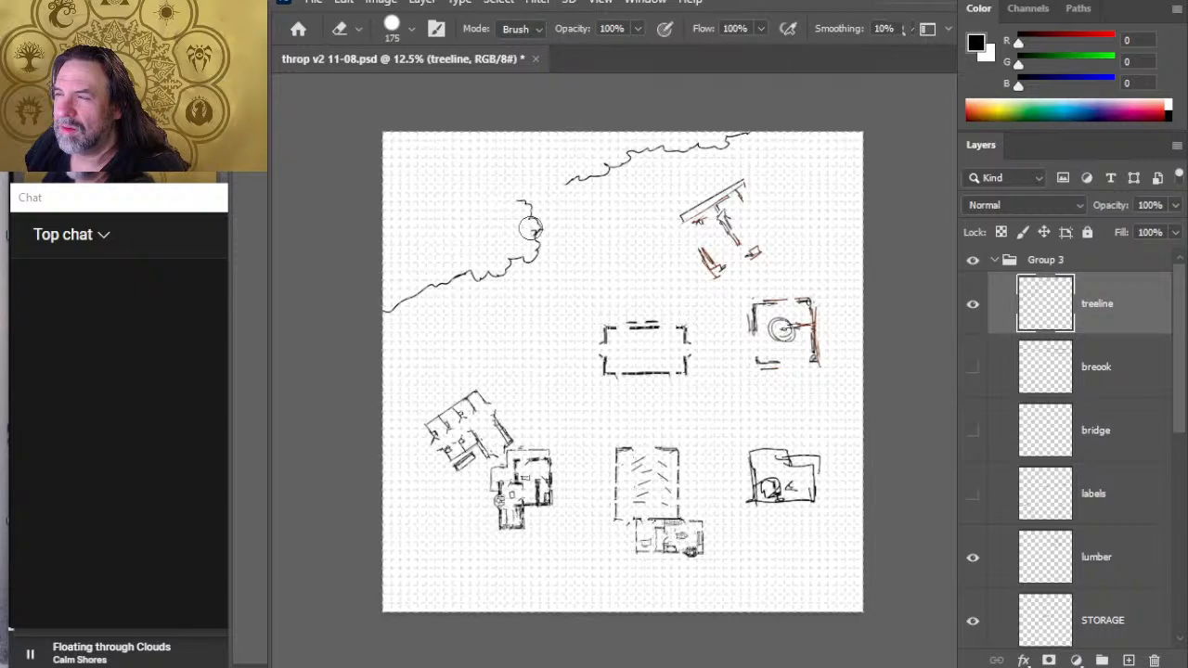
key(b)
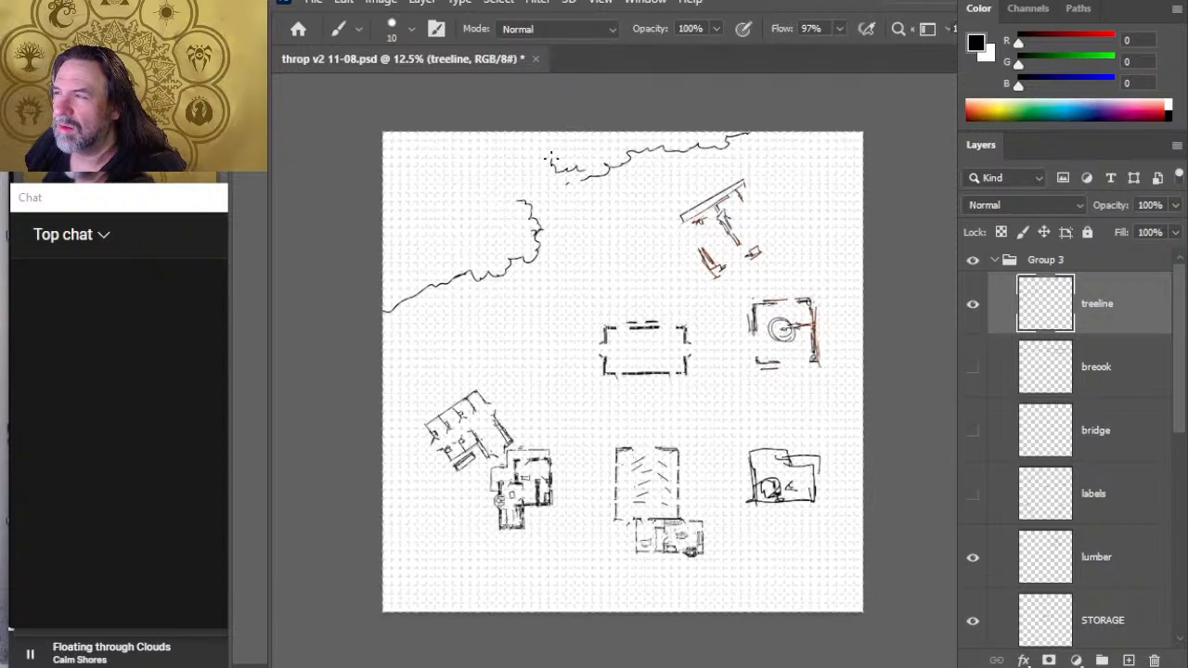
key(e)
drag(567, 185, 594, 177)
key(b)
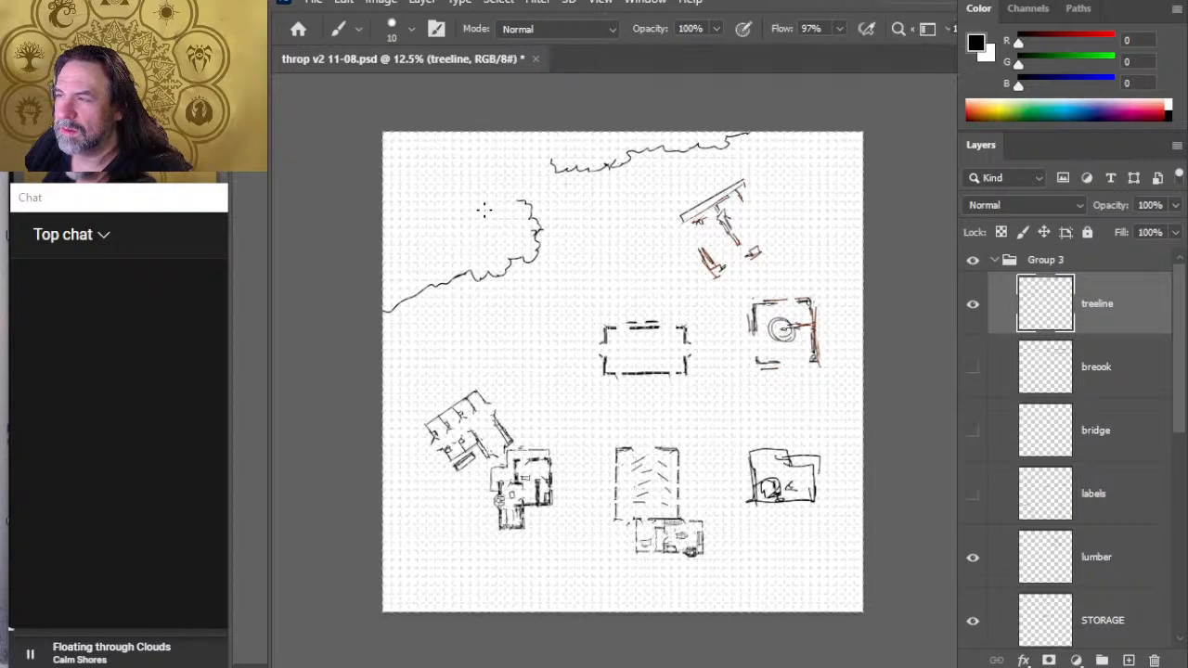
- Erase the line joining the bend to the western treeline and draw the bend's west side to form a separate round tree clump
key(e)
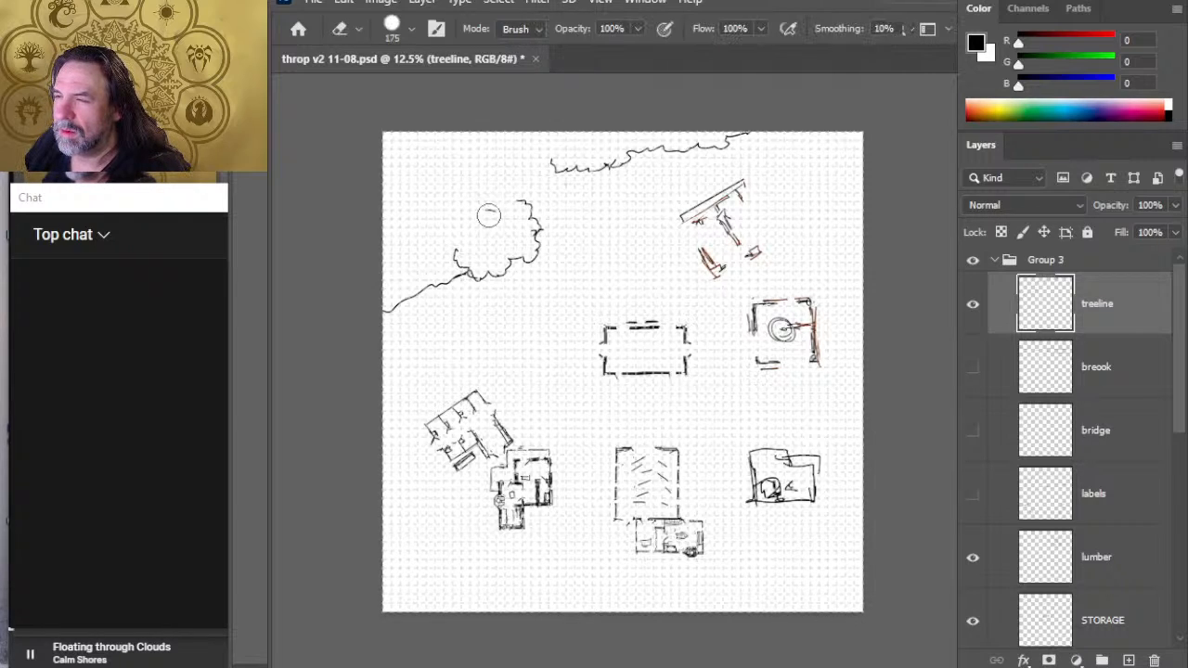
click(485, 212)
click(445, 283)
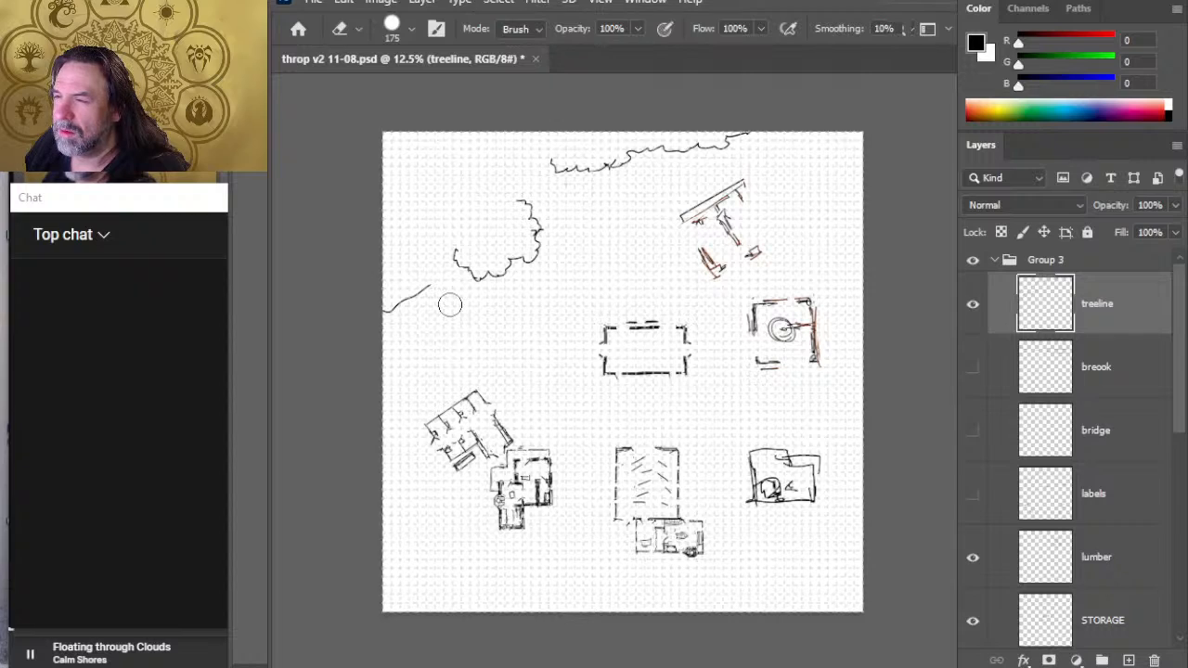
key(b)
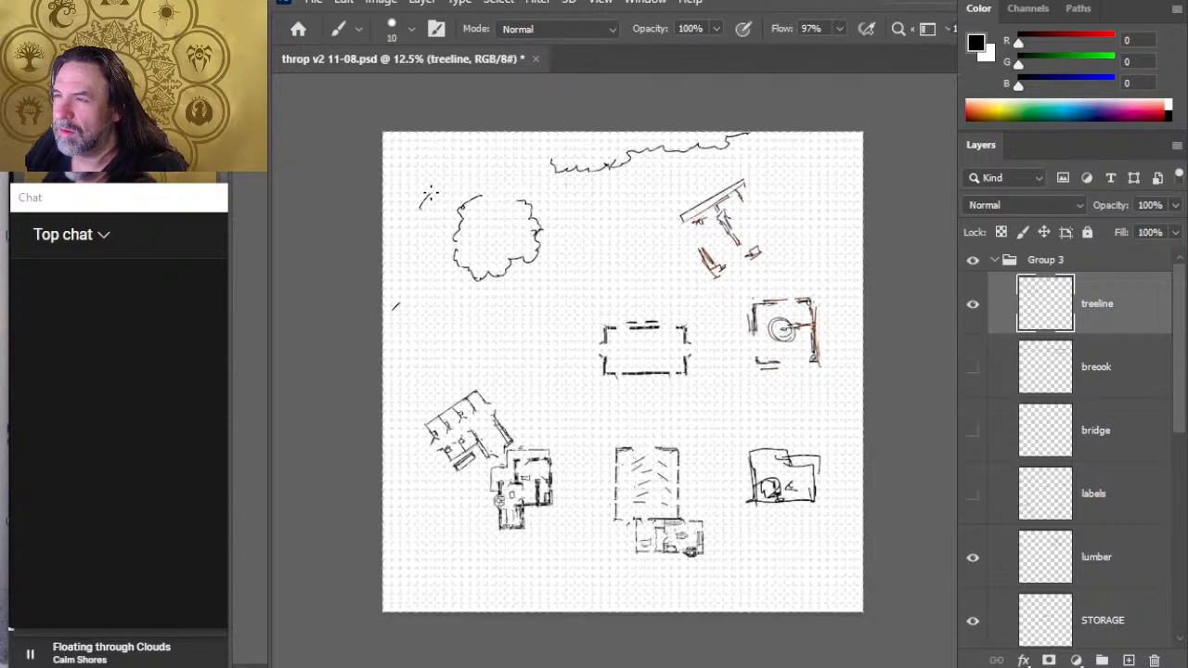
- Redraw the western treeline behind the round clump, erase its old remnant, and extend both treeline ends north with a gap between them
drag(431, 193, 382, 242)
key(e)
click(397, 304)
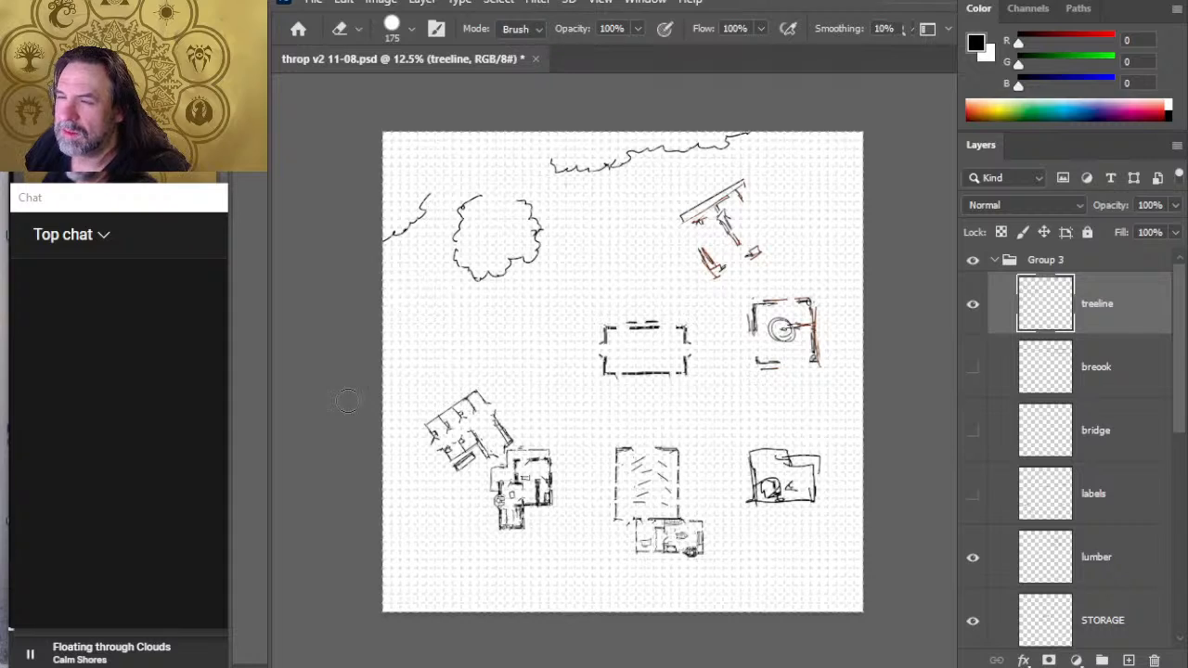
key(b)
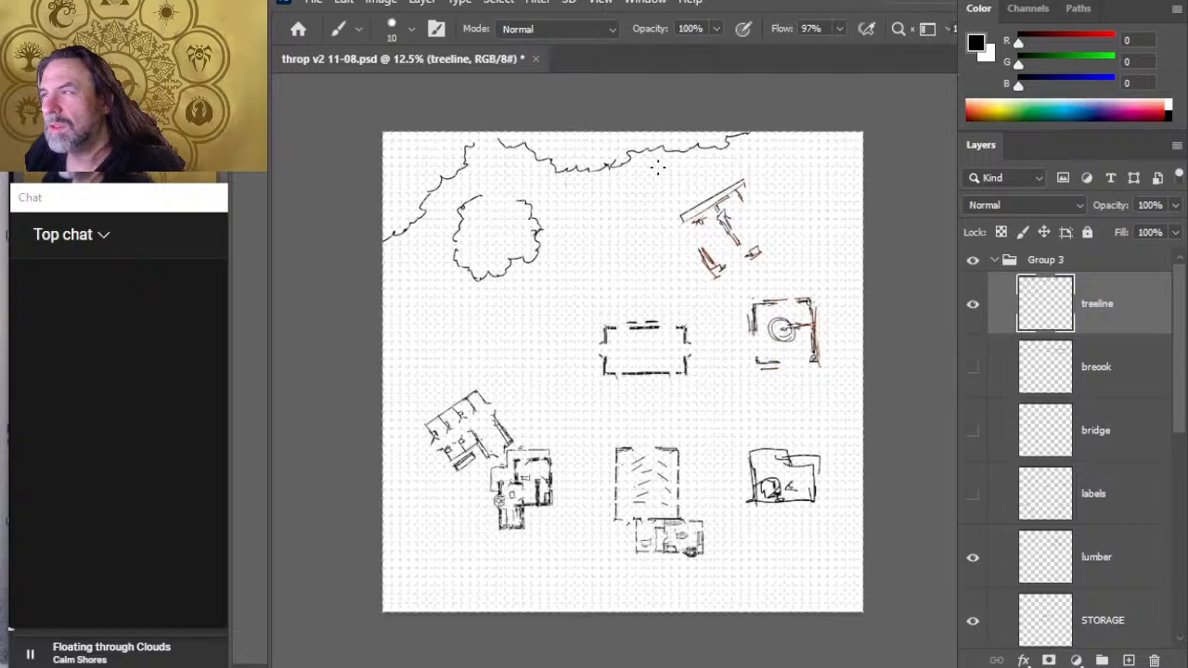
- Erase the treeline's northern stretch near the lumber building and redraw it as a southward bulge rising to the map's north edge
key(e)
drag(637, 156, 657, 152)
drag(715, 141, 740, 136)
key(b)
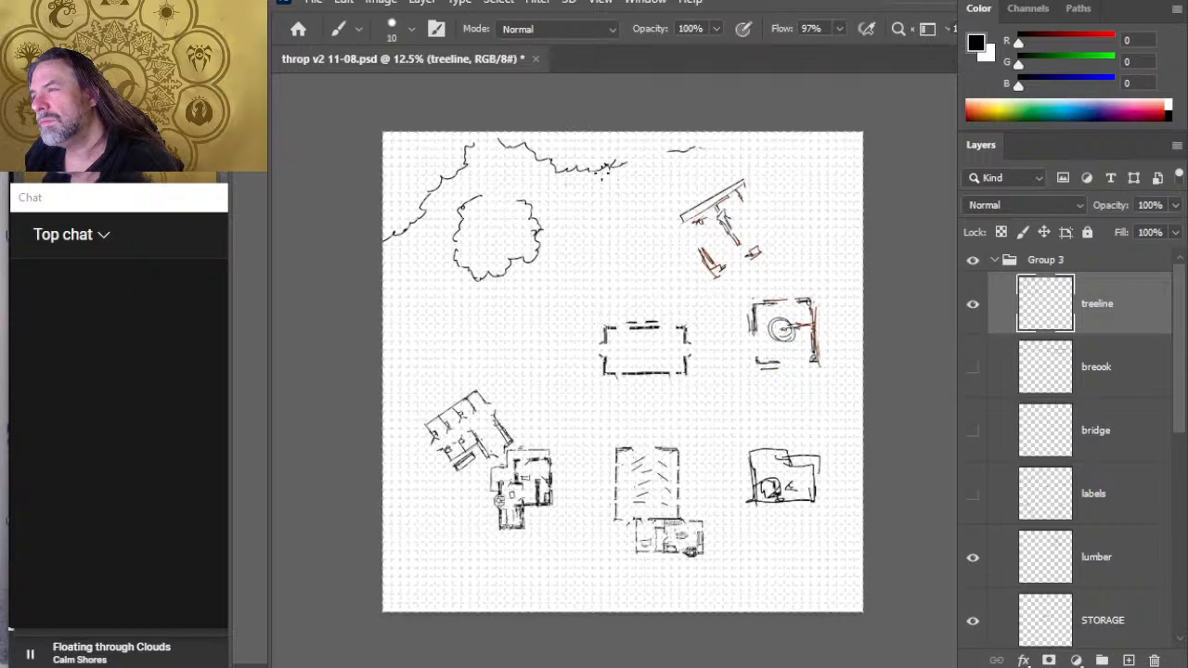
key(e)
drag(613, 165, 560, 171)
key(b)
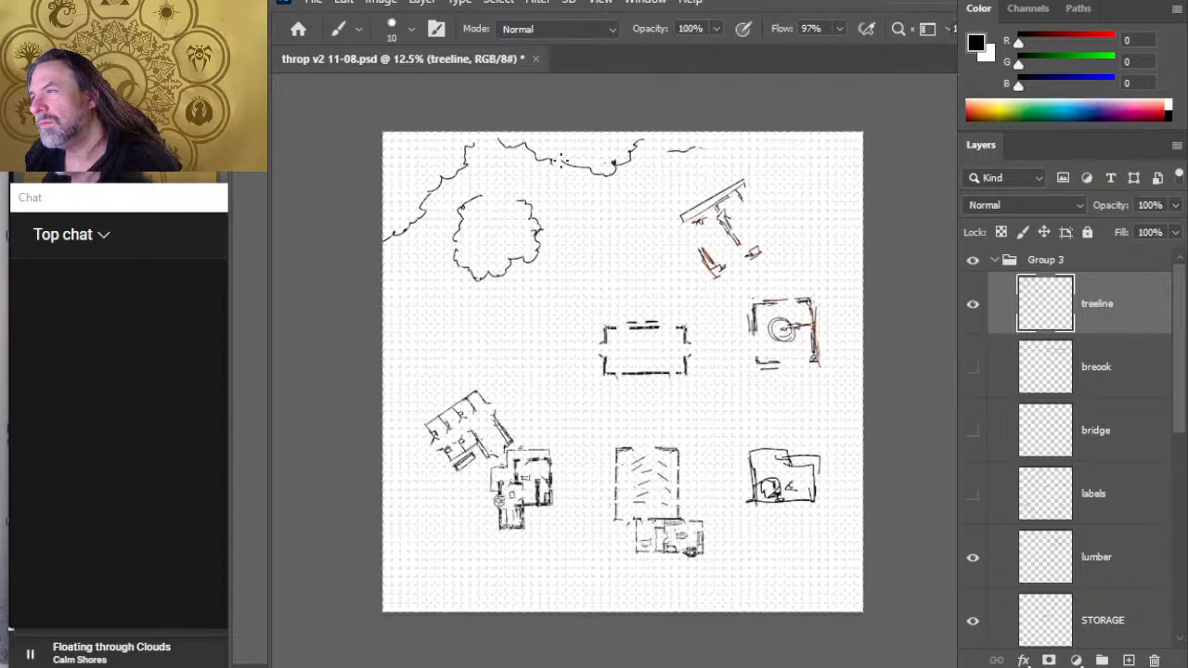
key(e)
mouse_move(682, 151)
mouse_down()
mouse_move(658, 151)
mouse_move(696, 148)
mouse_move(702, 131)
mouse_up()
key(b)
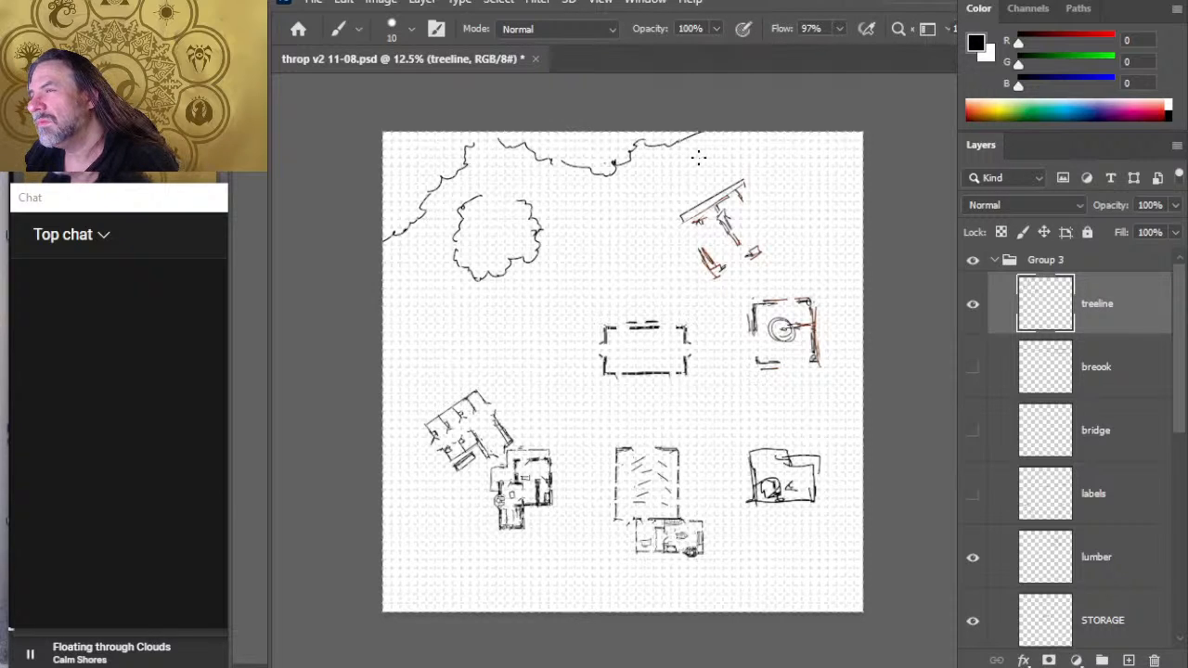
- Move the round tree clump southwest, away from the treeline, and close the gap at the top of its outline
key(l)
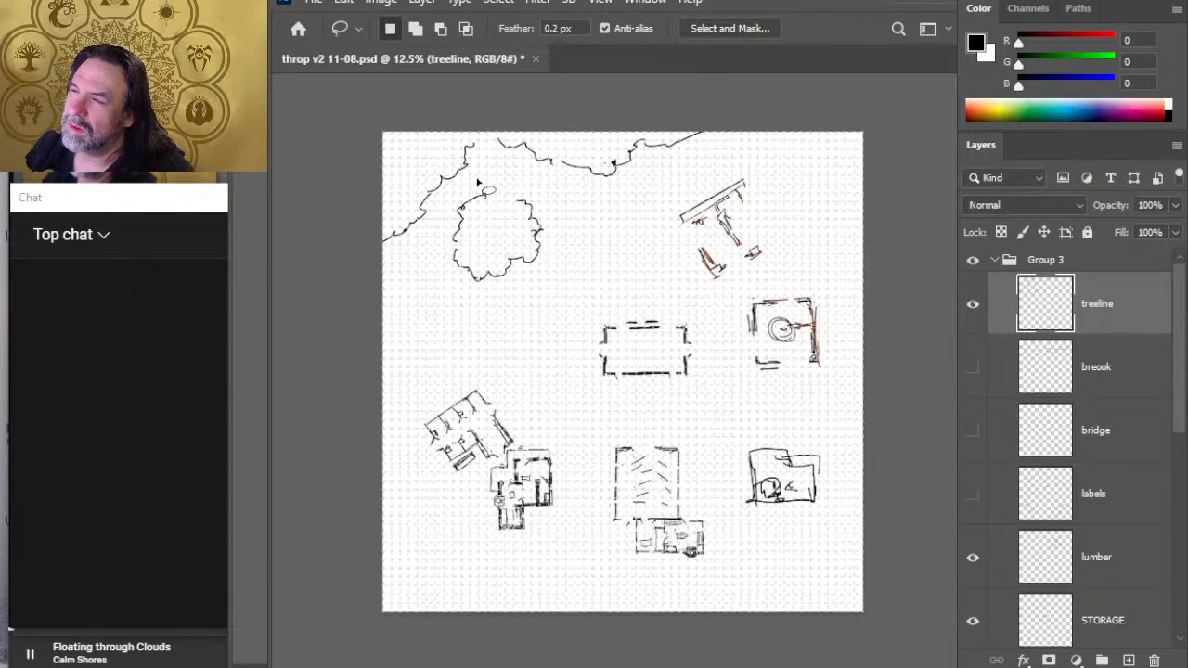
drag(479, 183, 479, 182)
key(v)
drag(517, 254, 496, 268)
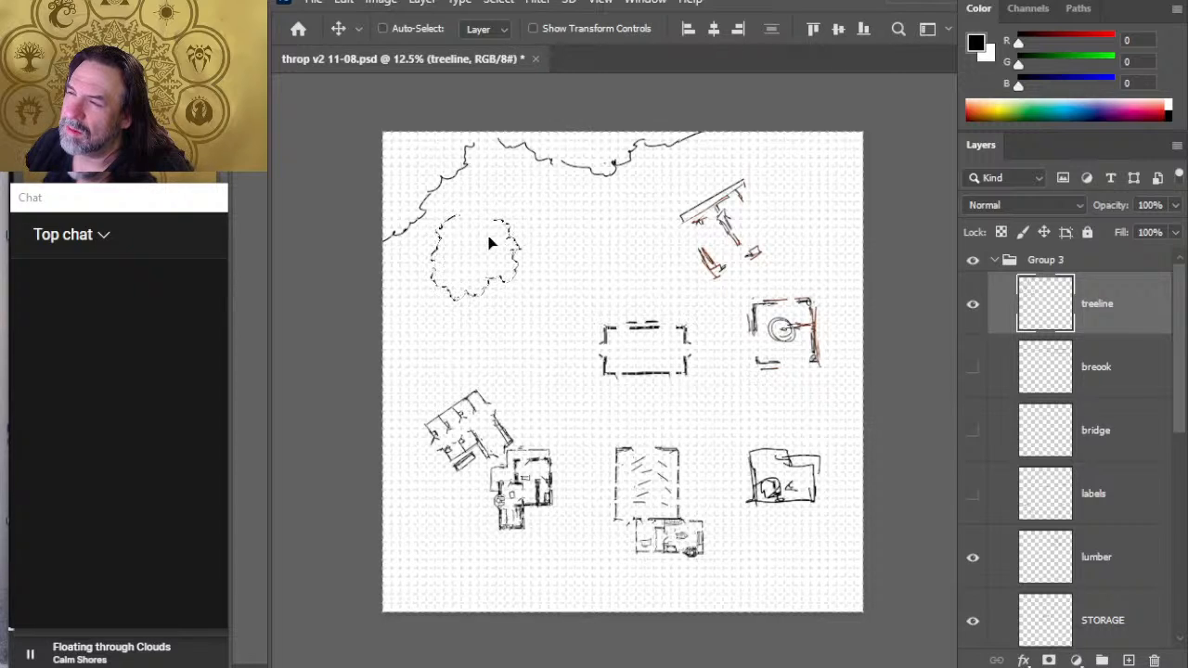
key(ctrl+d)
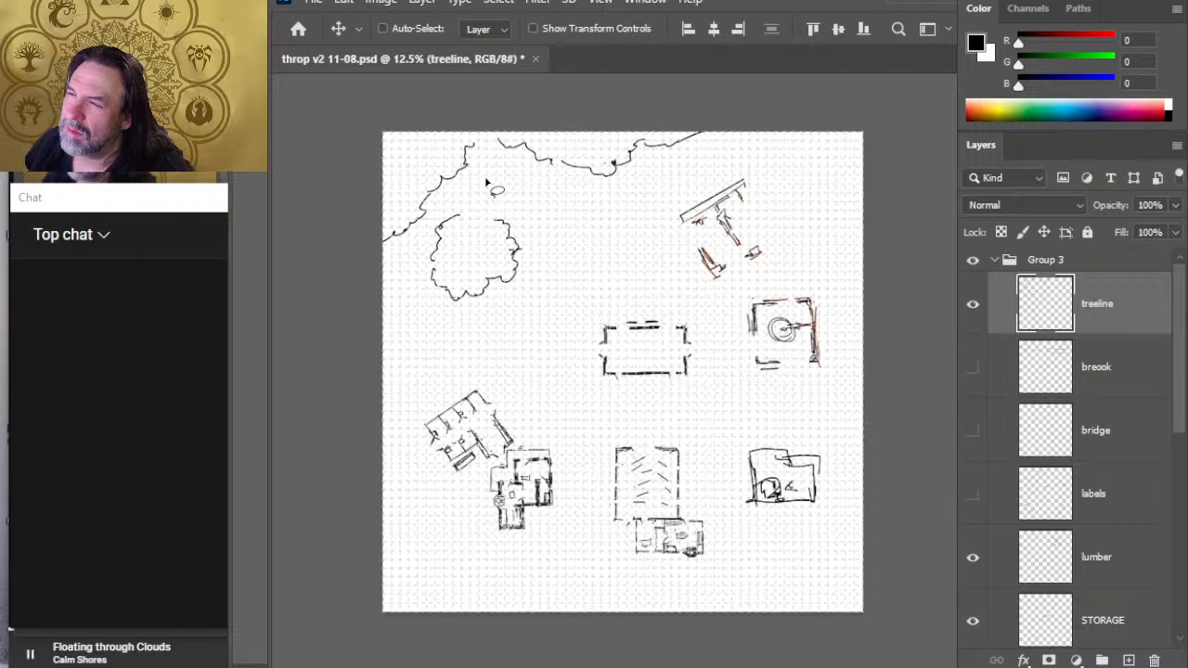
key(b)
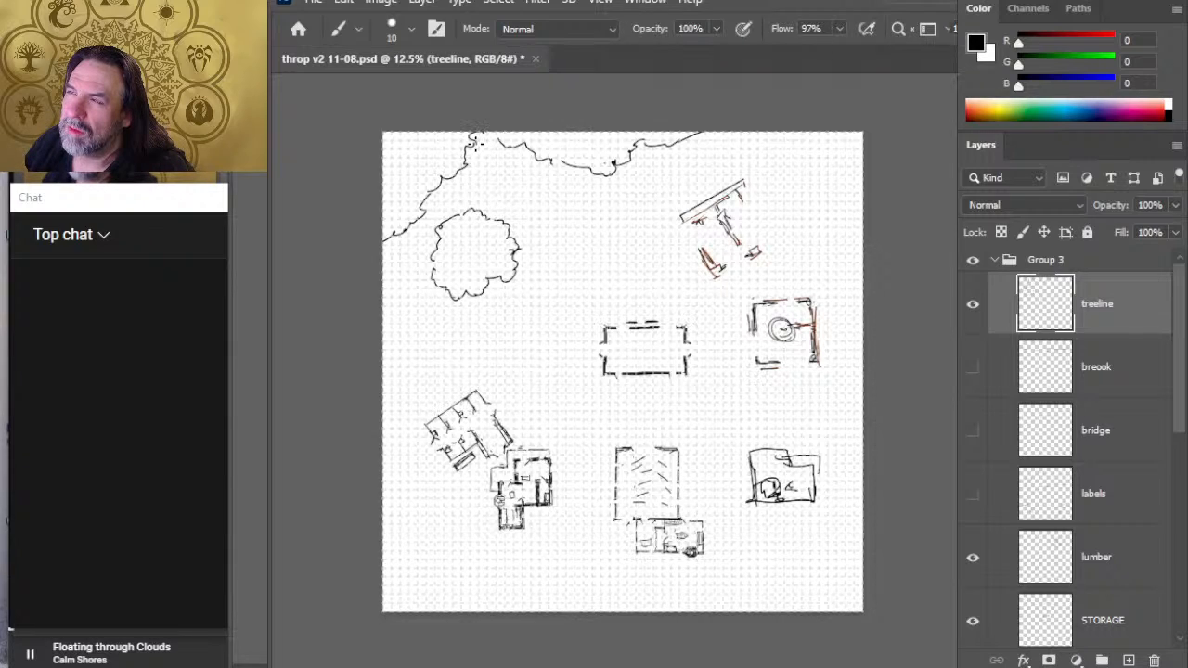
- Redraw the two treeline ends up to the map's north edge, curling them apart to widen the gap between them
key(e)
key(b)
mouse_move(501, 141)
mouse_down()
mouse_move(468, 139)
mouse_move(470, 159)
mouse_move(570, 165)
mouse_move(529, 144)
mouse_up()
key(e)
key(b)
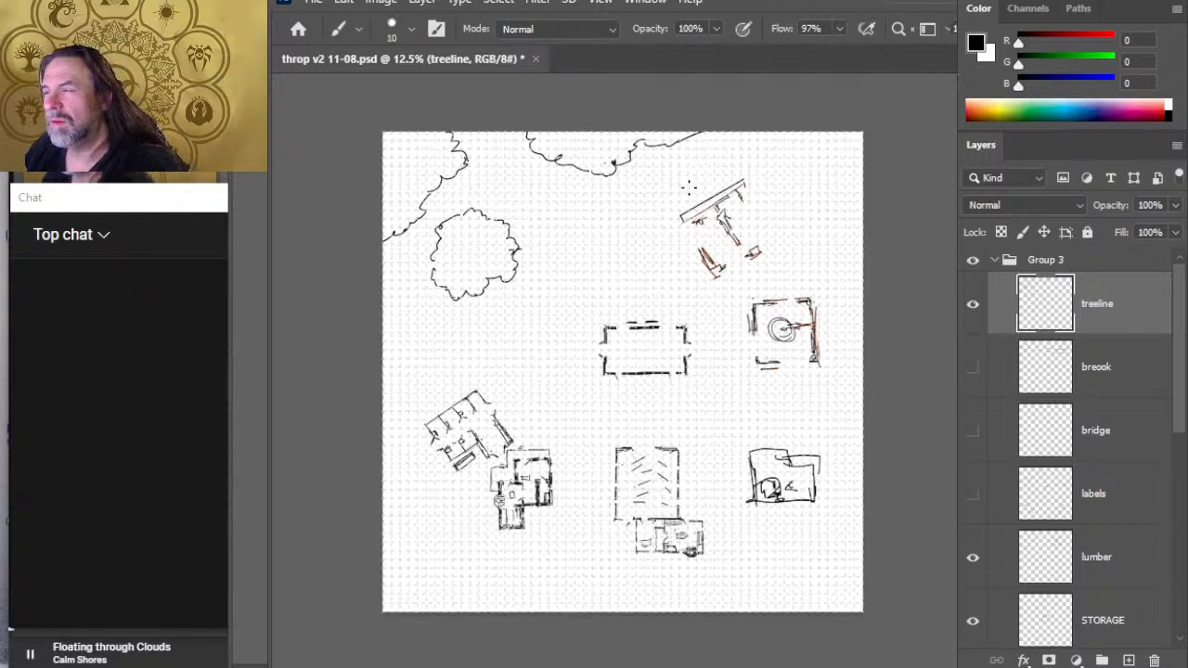
- Move the lumber building a little west on its own layer
key(v)
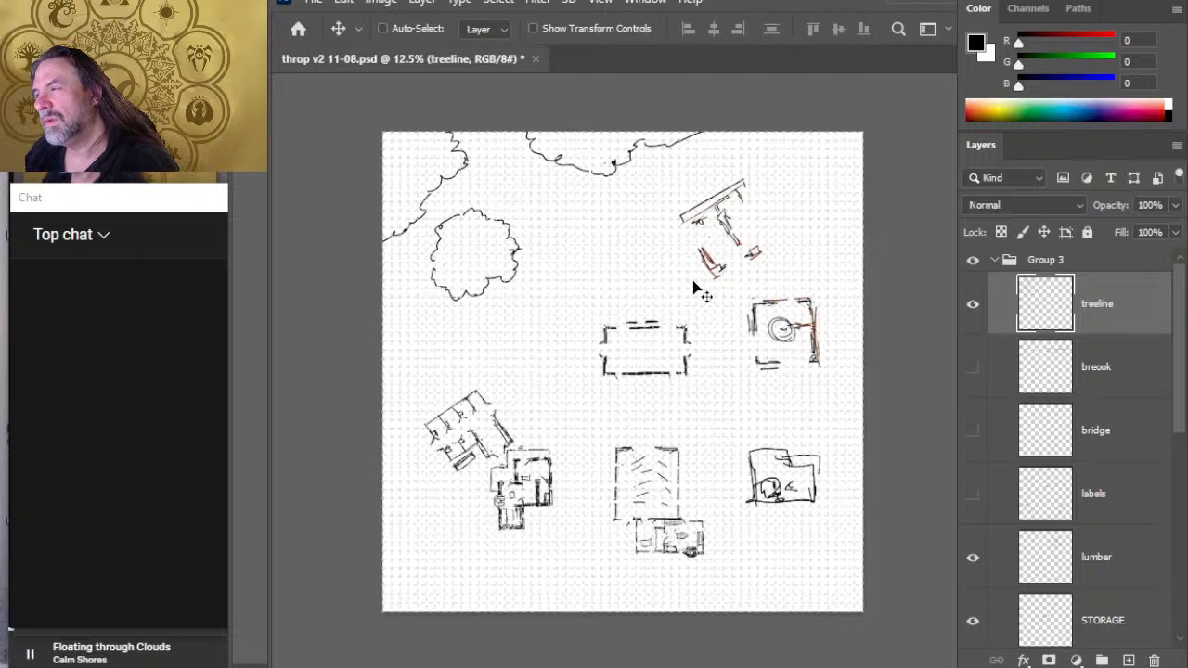
scroll(1179, 435, down, 2)
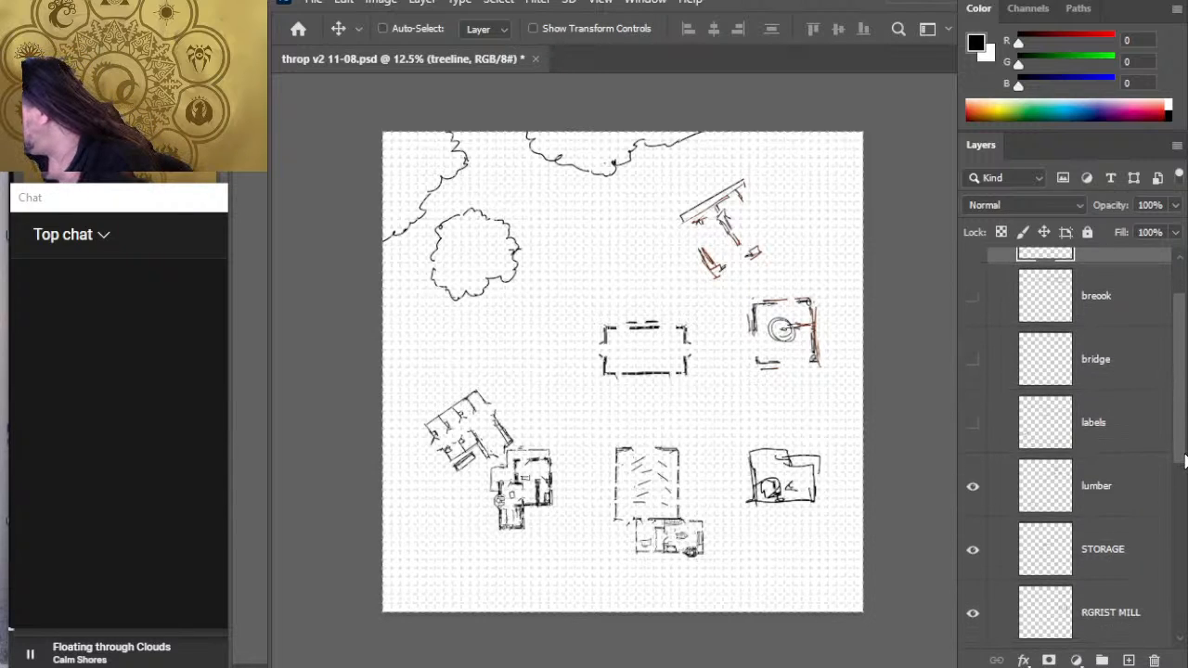
click(1155, 486)
mouse_move(737, 250)
mouse_down()
mouse_move(719, 252)
mouse_move(735, 260)
mouse_up()
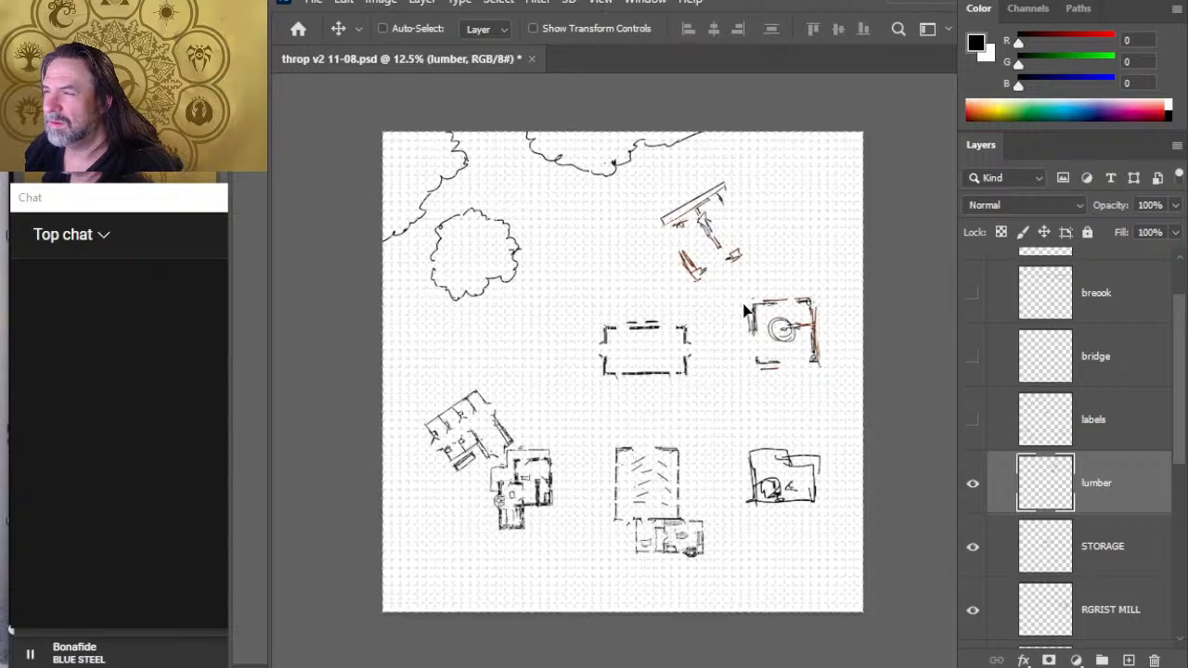
drag(743, 304, 746, 305)
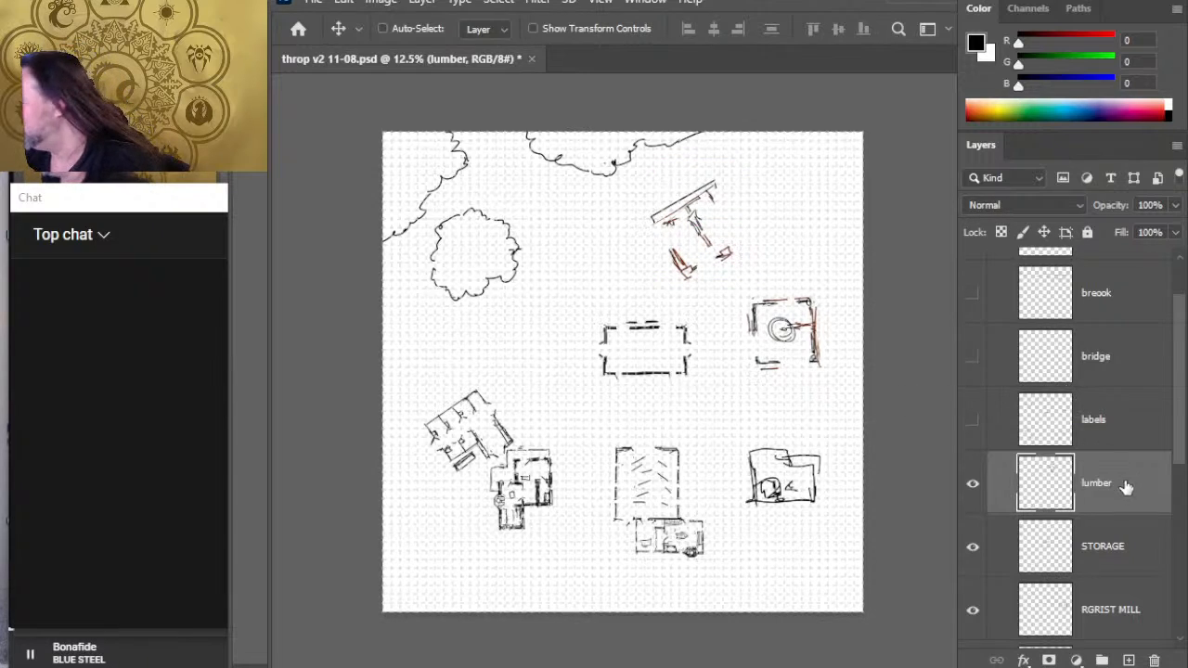
- Reposition the STORAGE building slightly farther east, toward the grist mill
click(1140, 573)
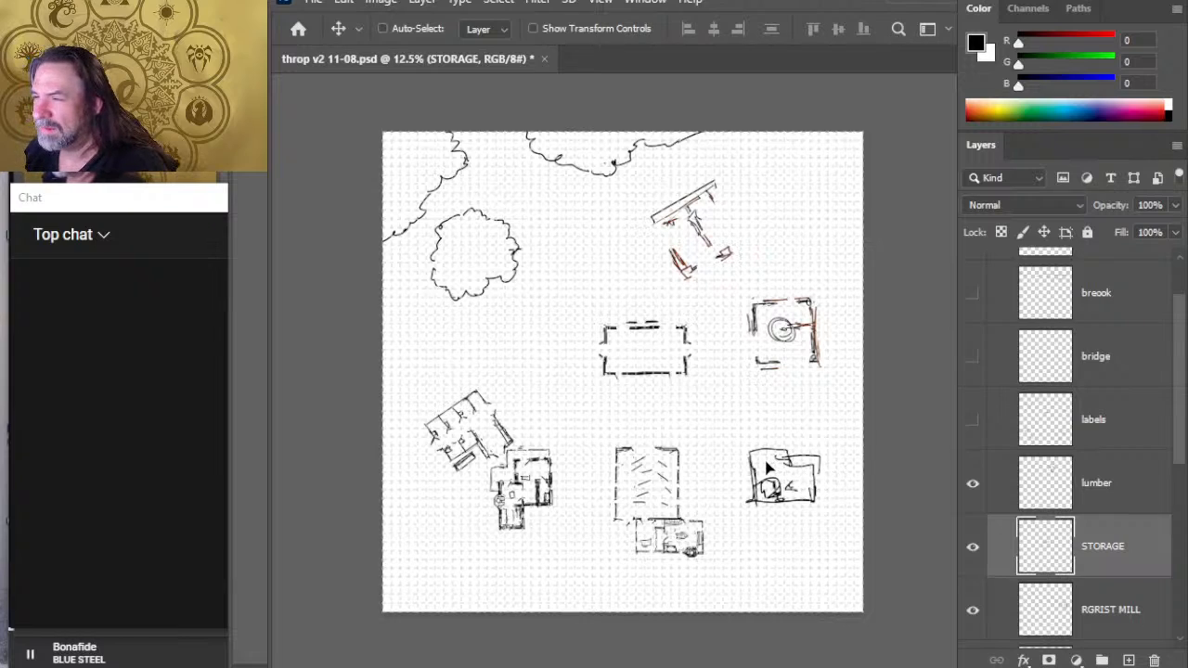
drag(766, 469, 728, 469)
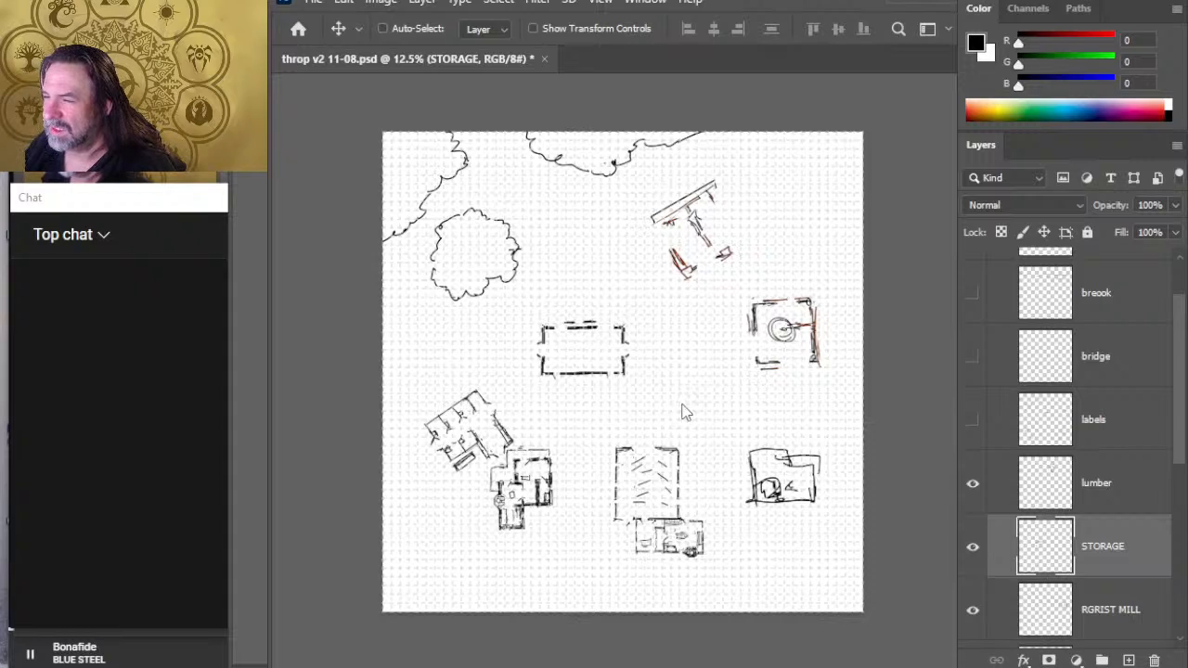
mouse_move(685, 415)
mouse_down()
mouse_move(674, 405)
mouse_move(761, 403)
mouse_move(765, 419)
mouse_up()
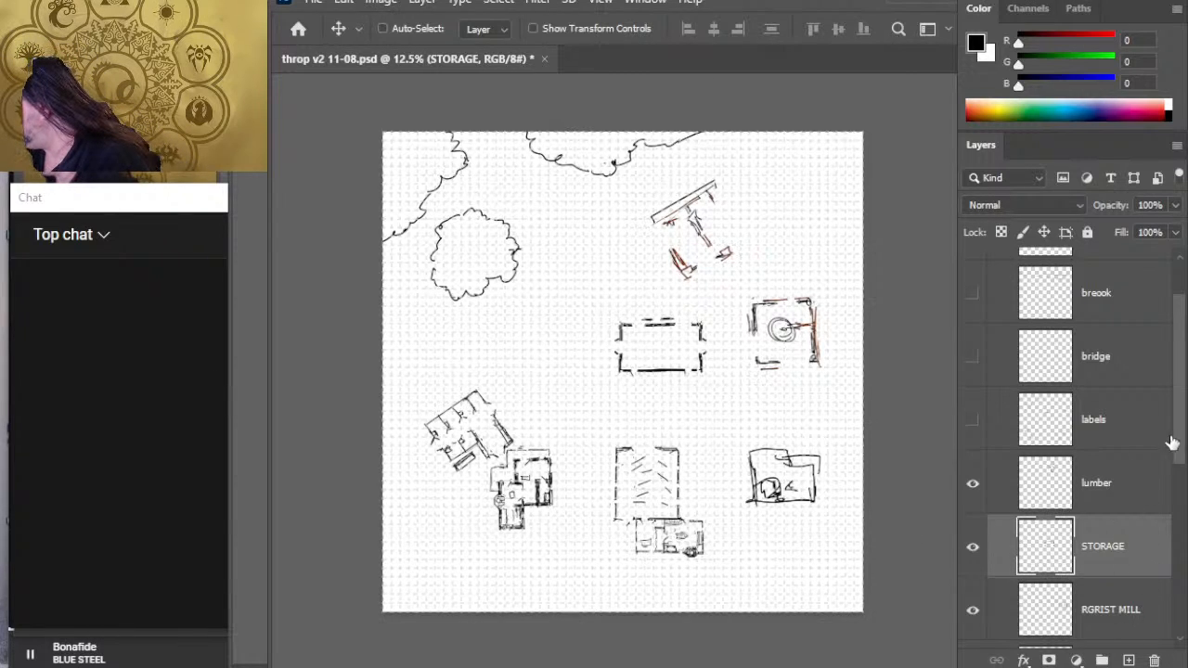
- Move the stables northeast, away from the sheriff's building, to just below the round tree clump
click(1126, 365)
drag(1177, 430, 1181, 450)
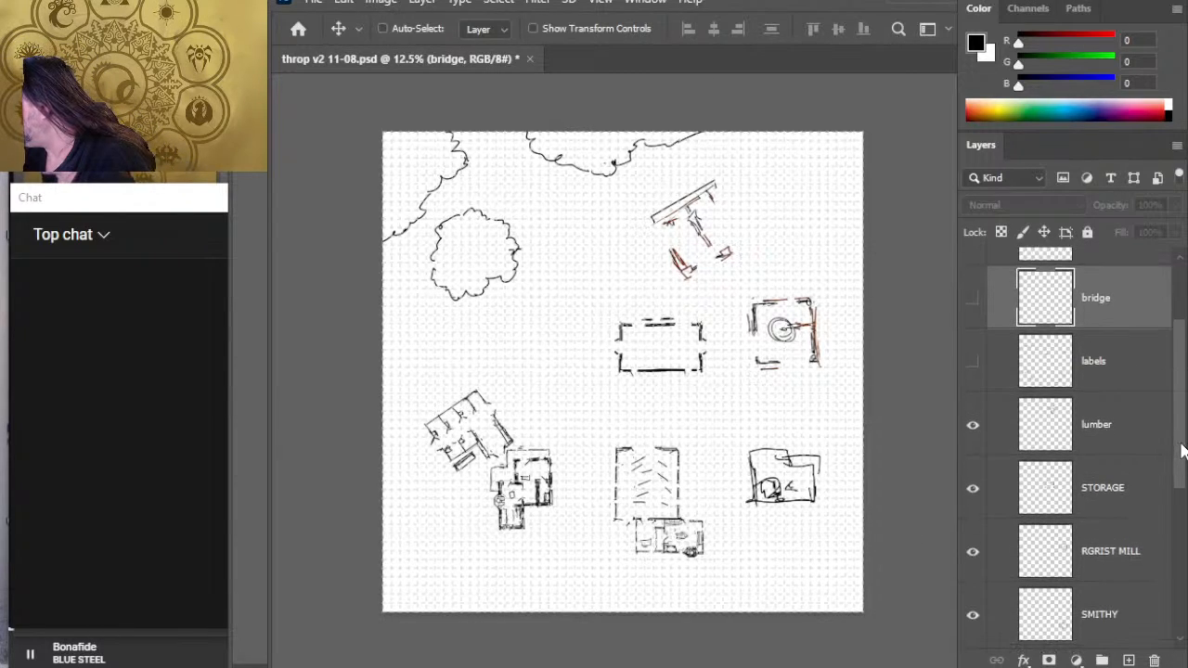
scroll(1164, 482, down, 3)
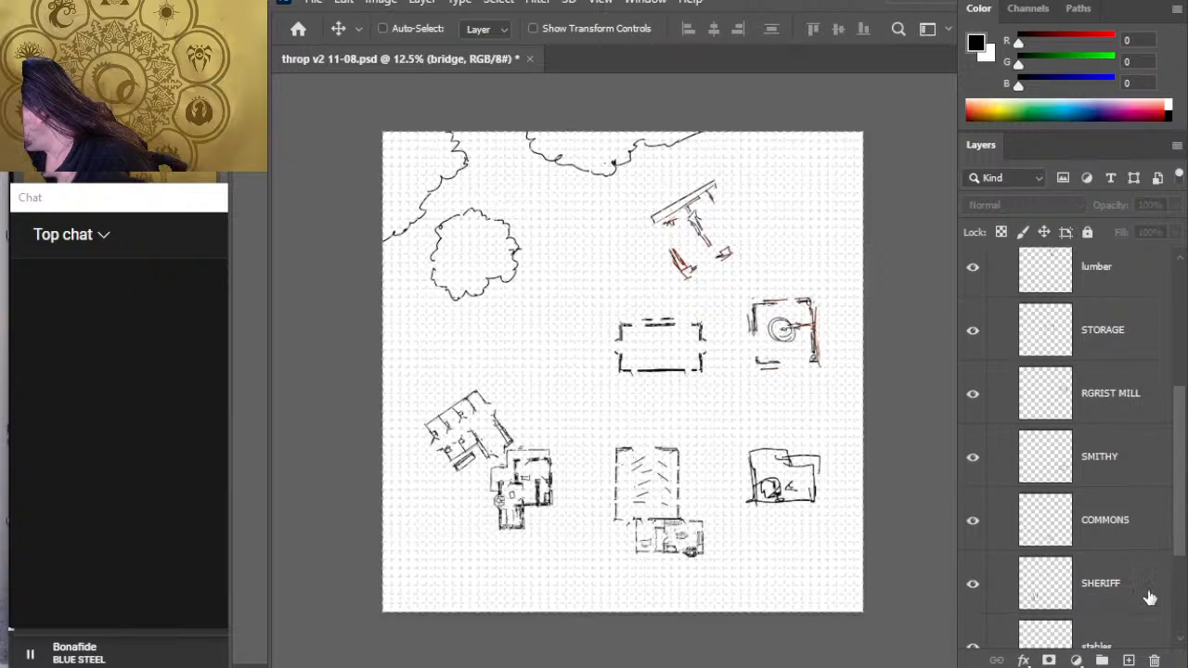
click(1169, 537)
drag(1177, 539, 1183, 586)
click(1156, 565)
mouse_move(580, 464)
mouse_down()
mouse_move(631, 383)
mouse_move(620, 368)
mouse_up()
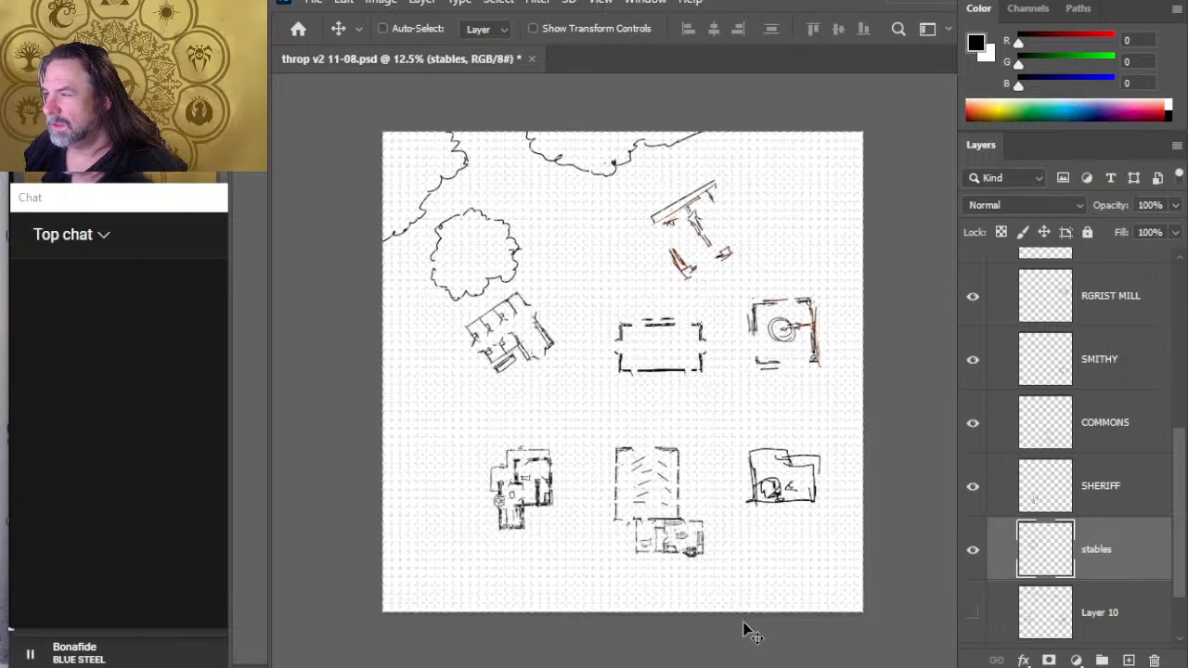
- Trim the northern treeline's east end at the map edge and draw a small separate tree clump in the northeast corner
scroll(1150, 372, up, 6)
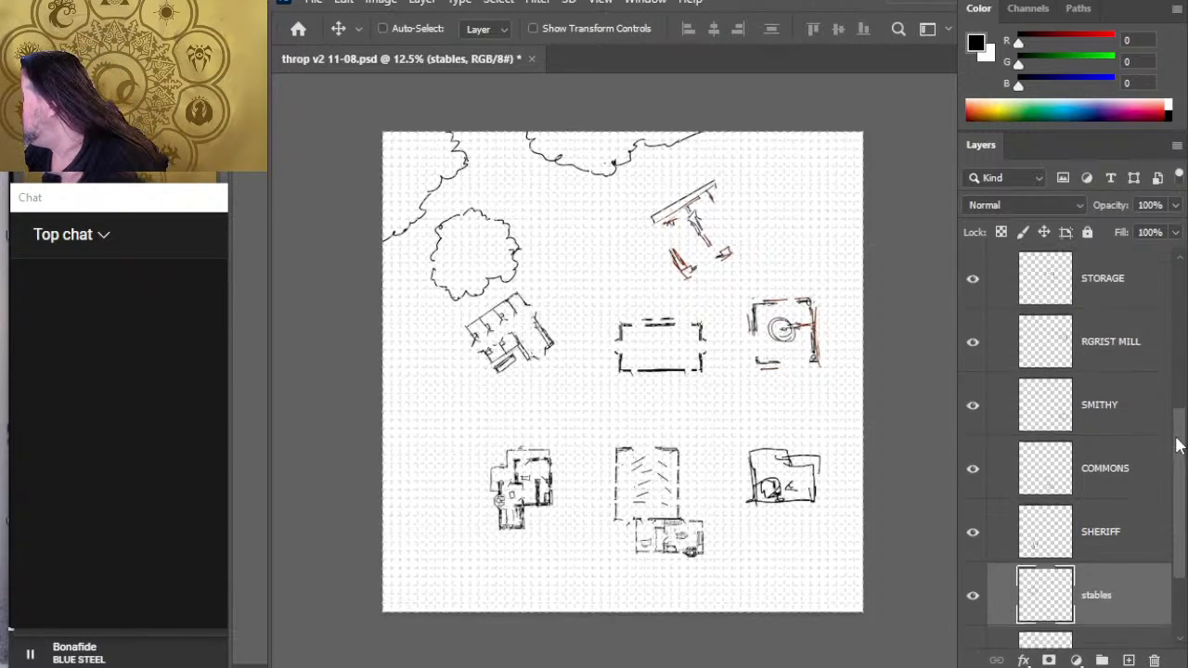
click(1118, 325)
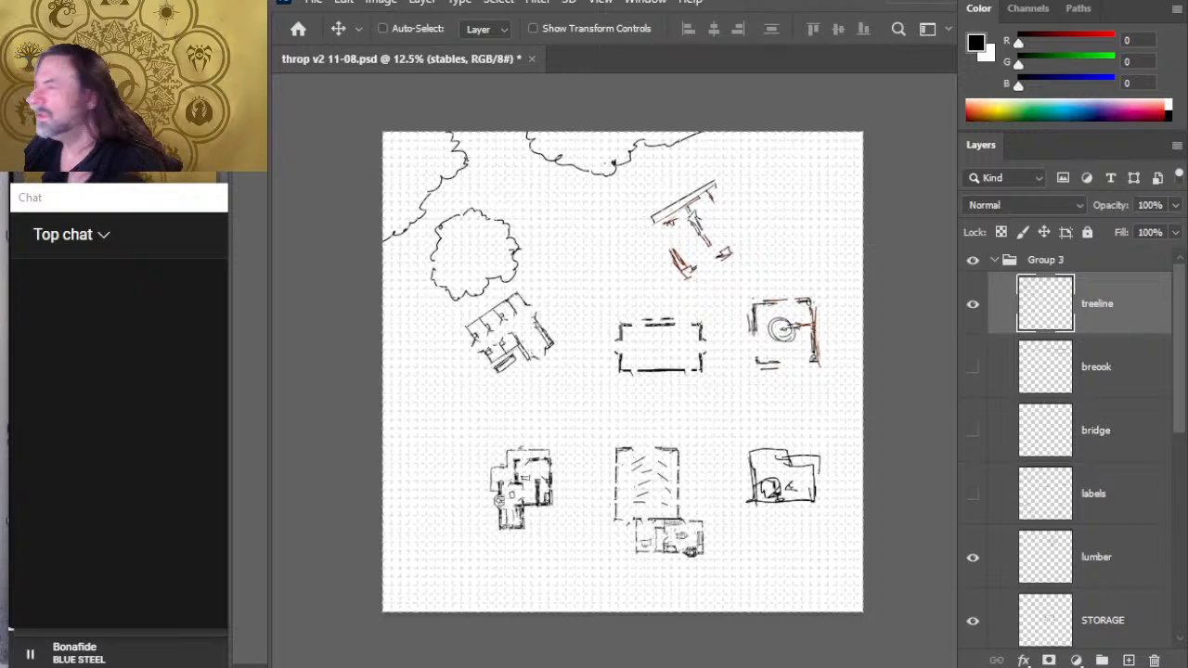
key(space)
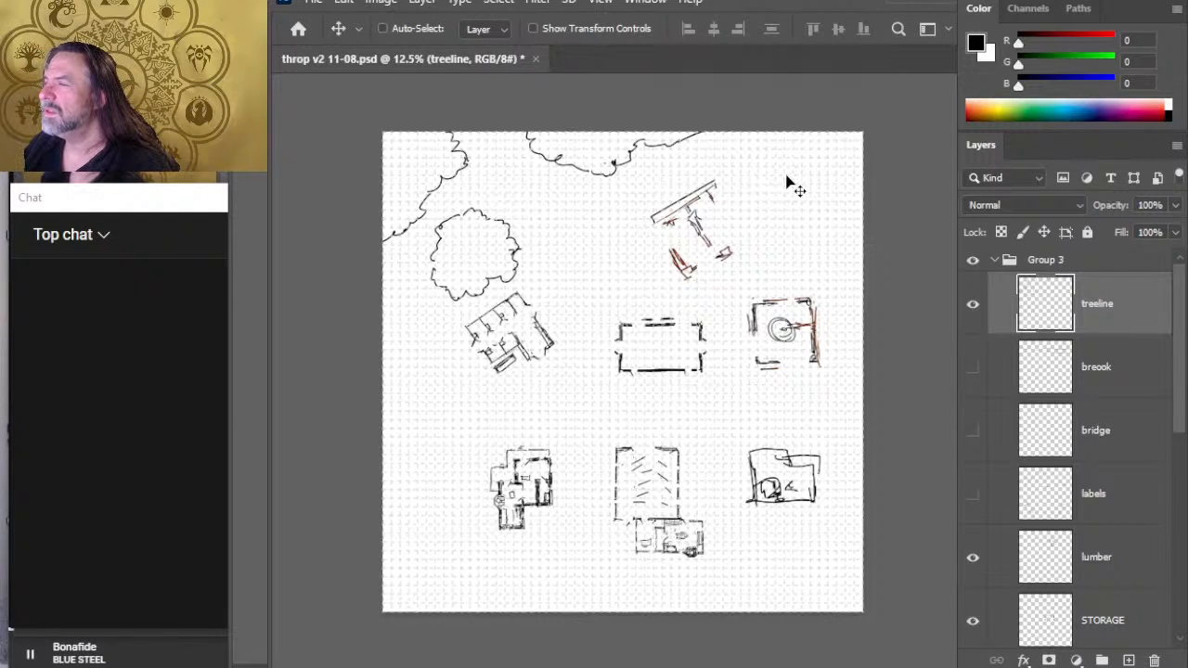
key(b)
key(e)
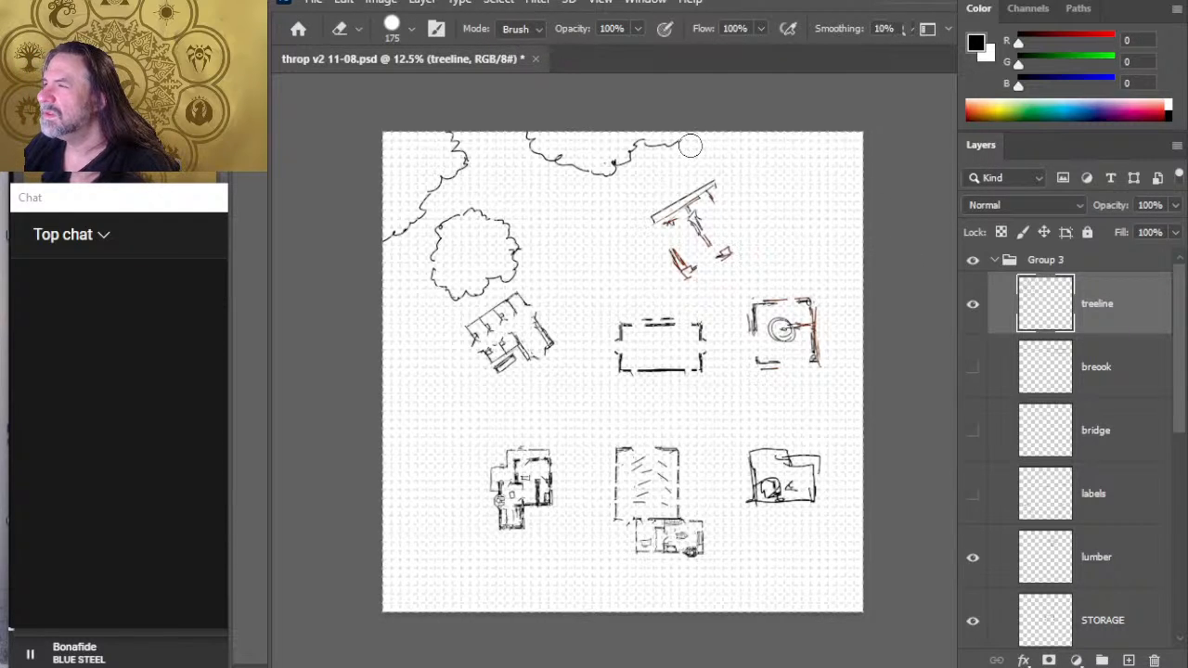
key(b)
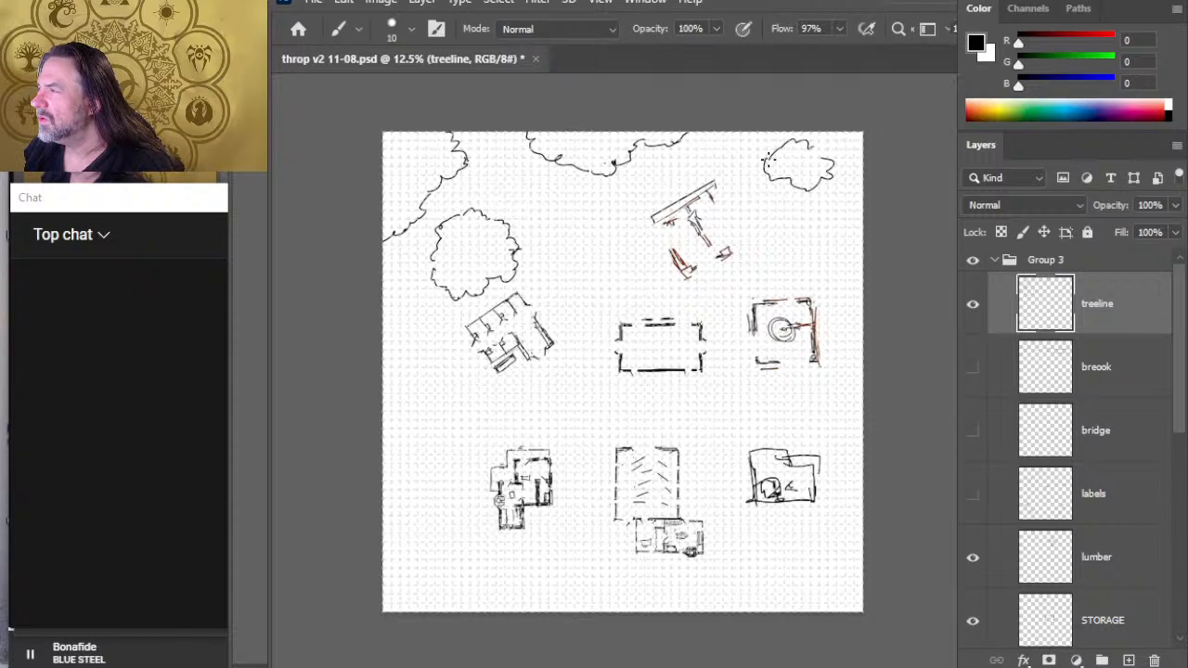
- Erase and redraw the northeast clump's west side farther out, and rework its upper edge with rounder bumps
key(e)
drag(760, 165, 763, 158)
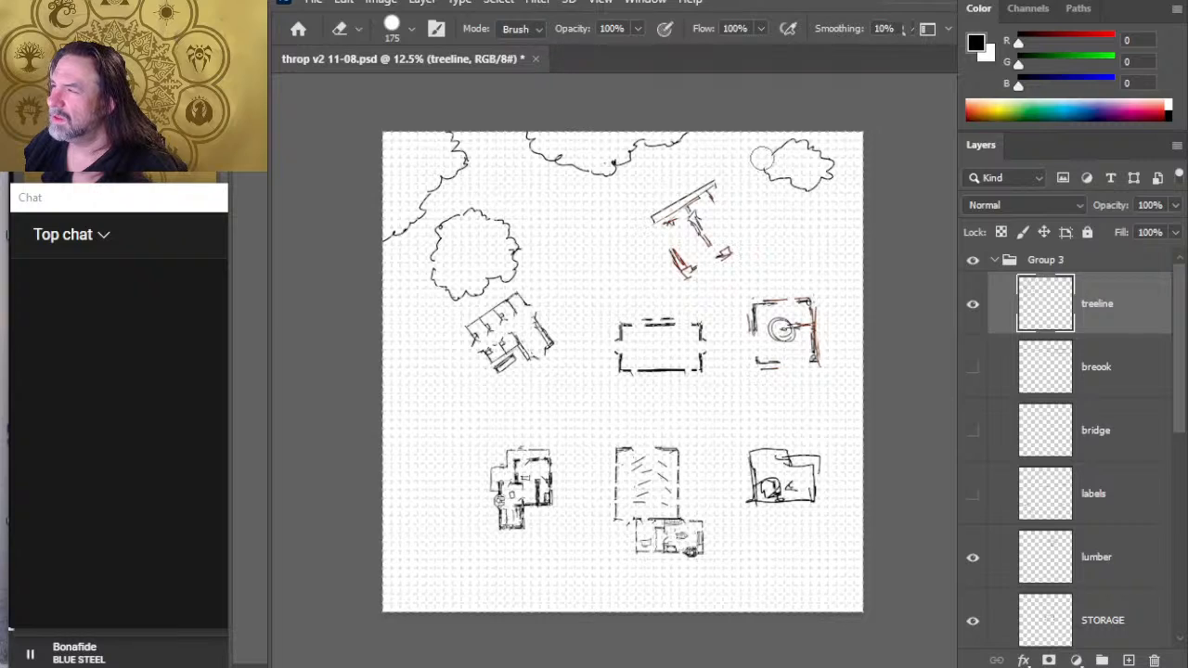
key(b)
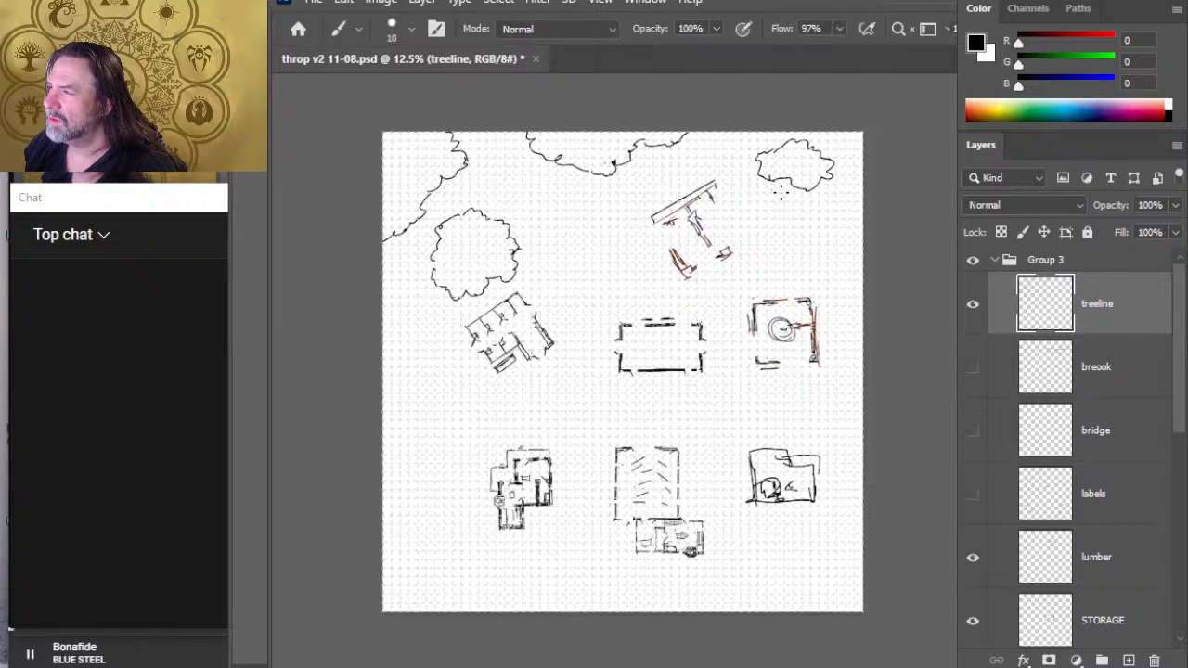
key(e)
drag(779, 152, 784, 146)
key(b)
- Redraw the northeast clump's bottom edge farther south, and redraw the lowest stretch of the northern treeline bulge shallower
key(e)
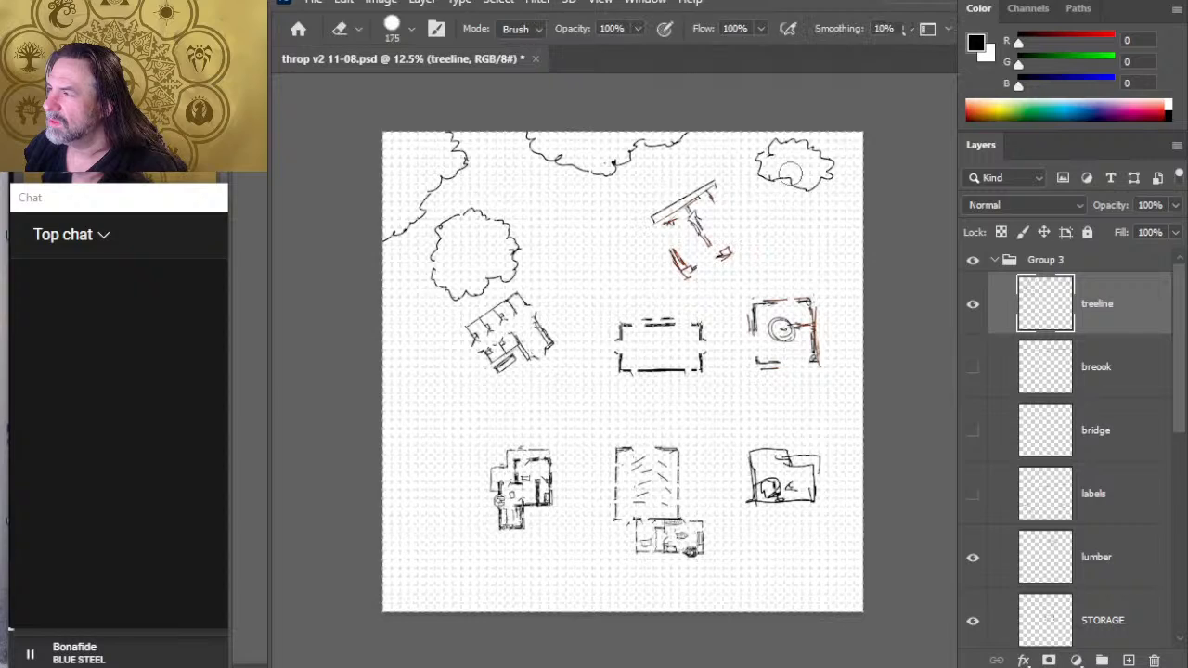
drag(778, 185, 804, 191)
key(b)
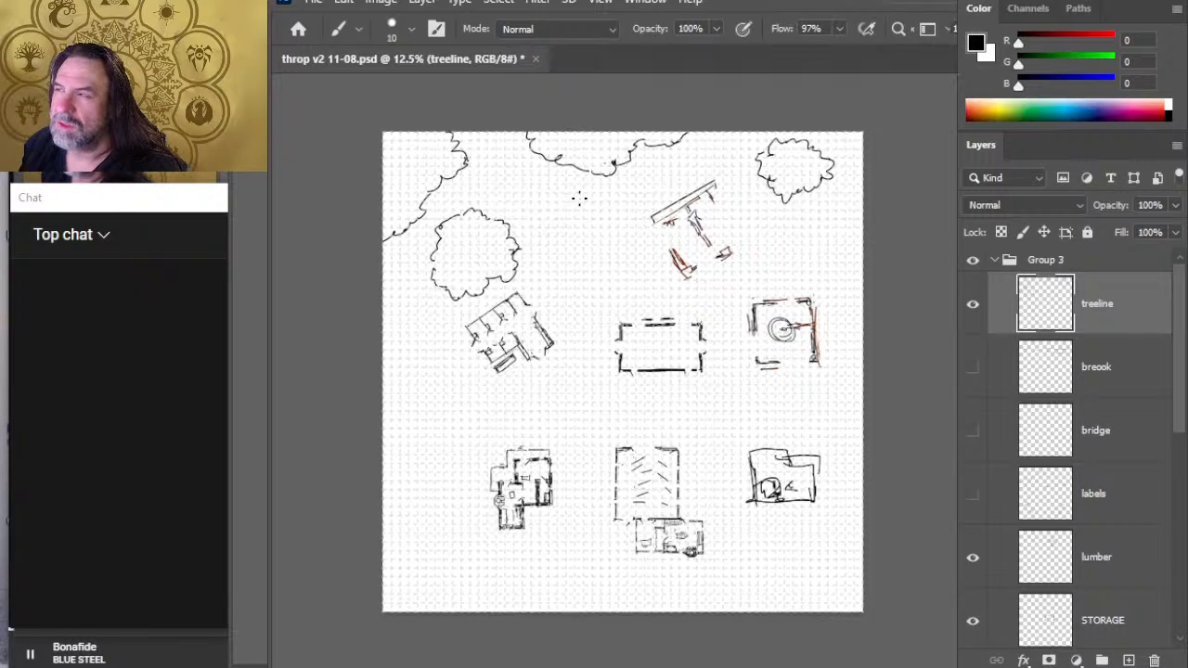
key(e)
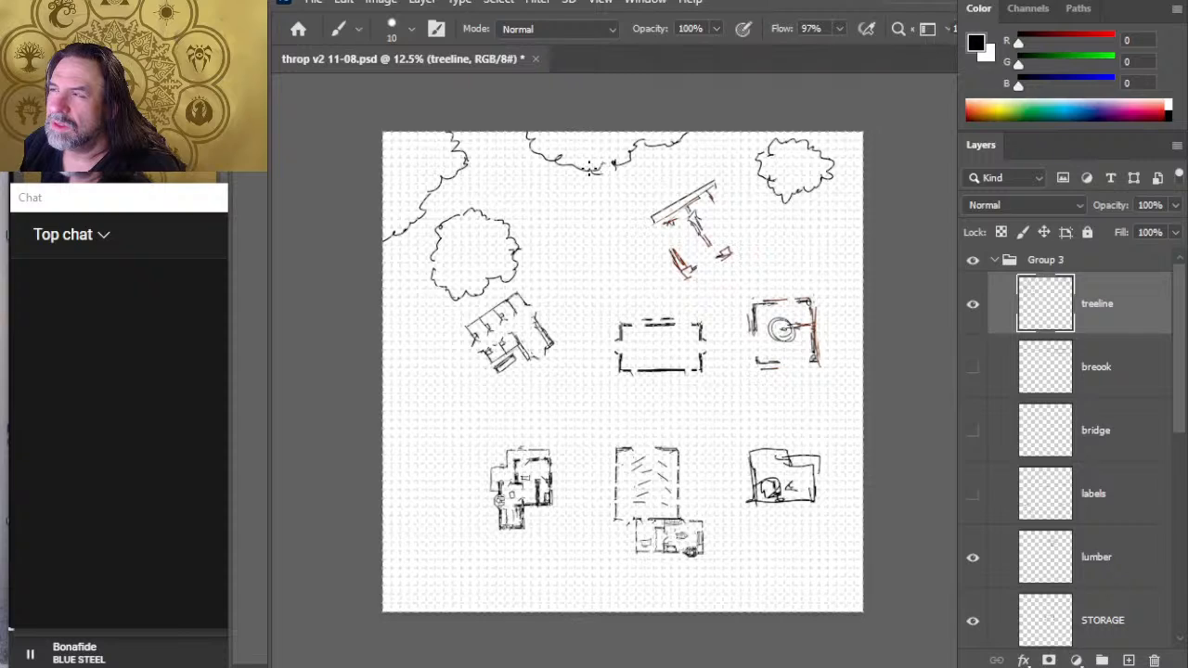
key(e)
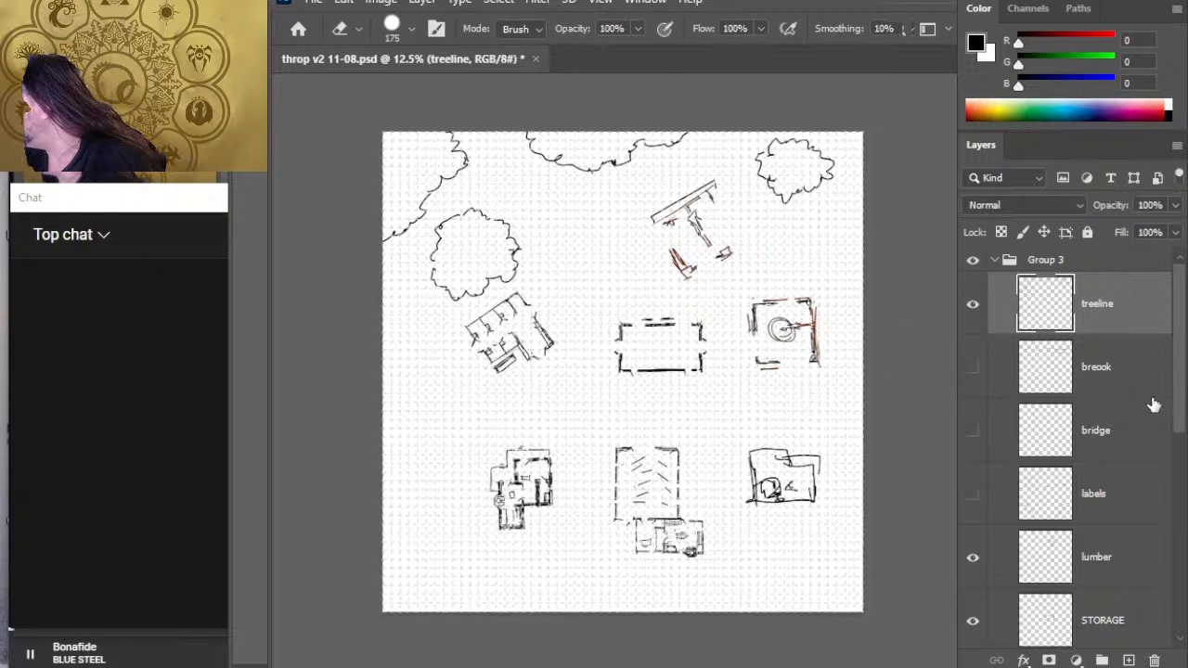
- Scale the lumber building down proportionally to 87.96%
click(1134, 579)
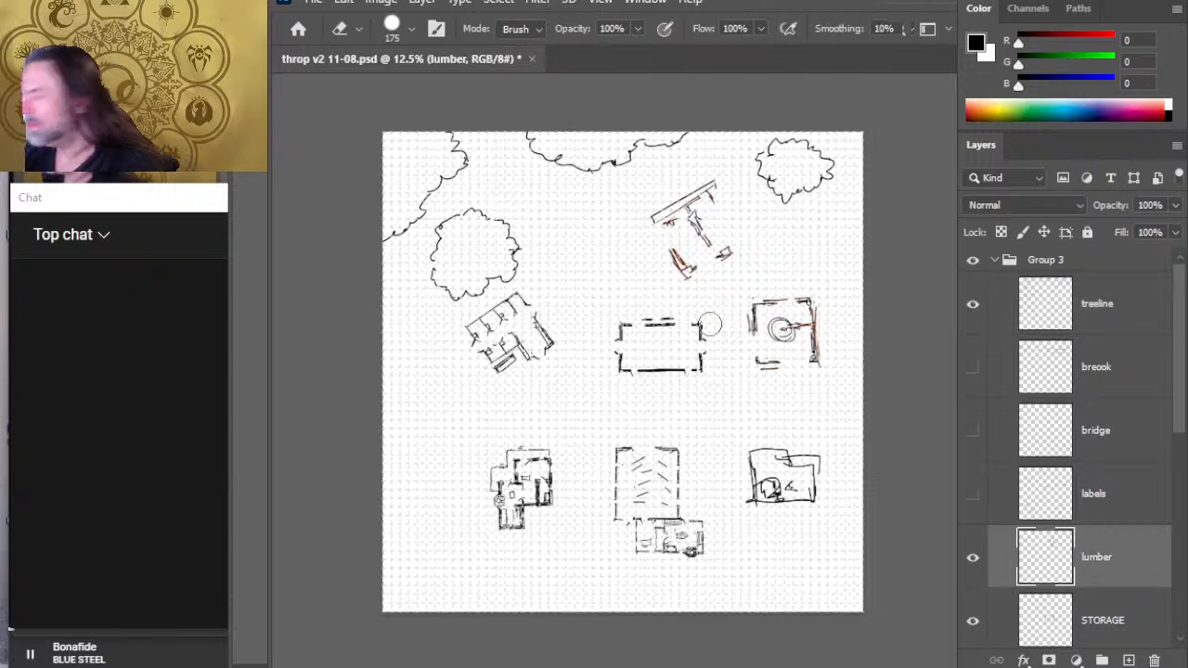
key(l)
key(ctrl+t)
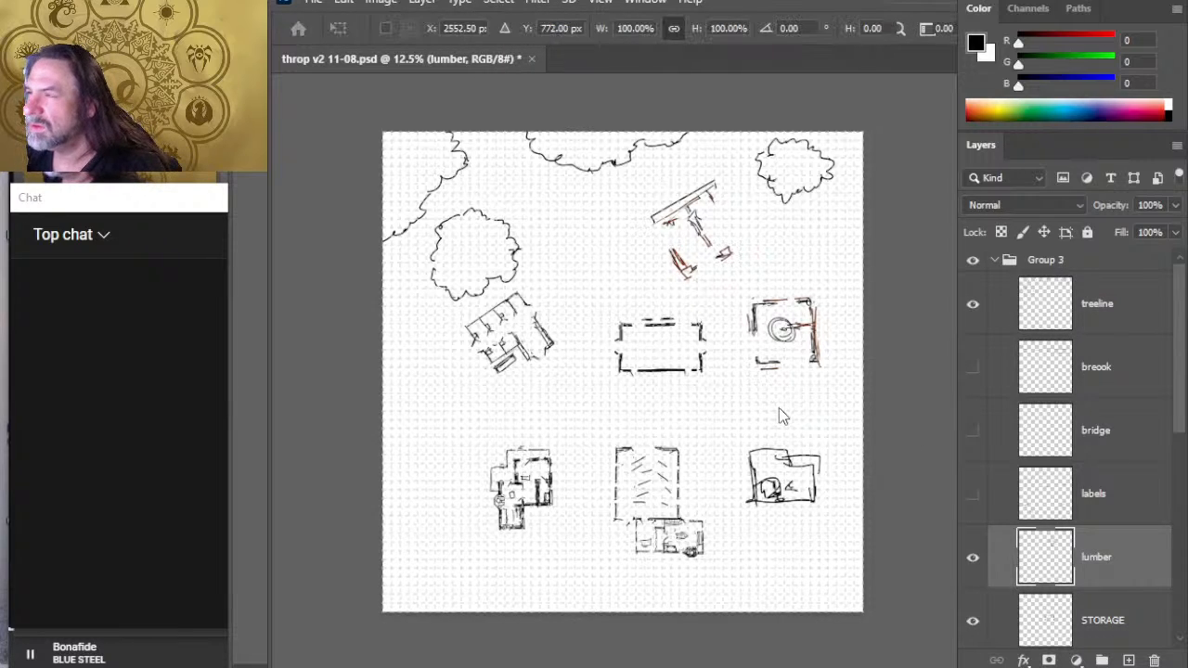
drag(690, 167, 693, 180)
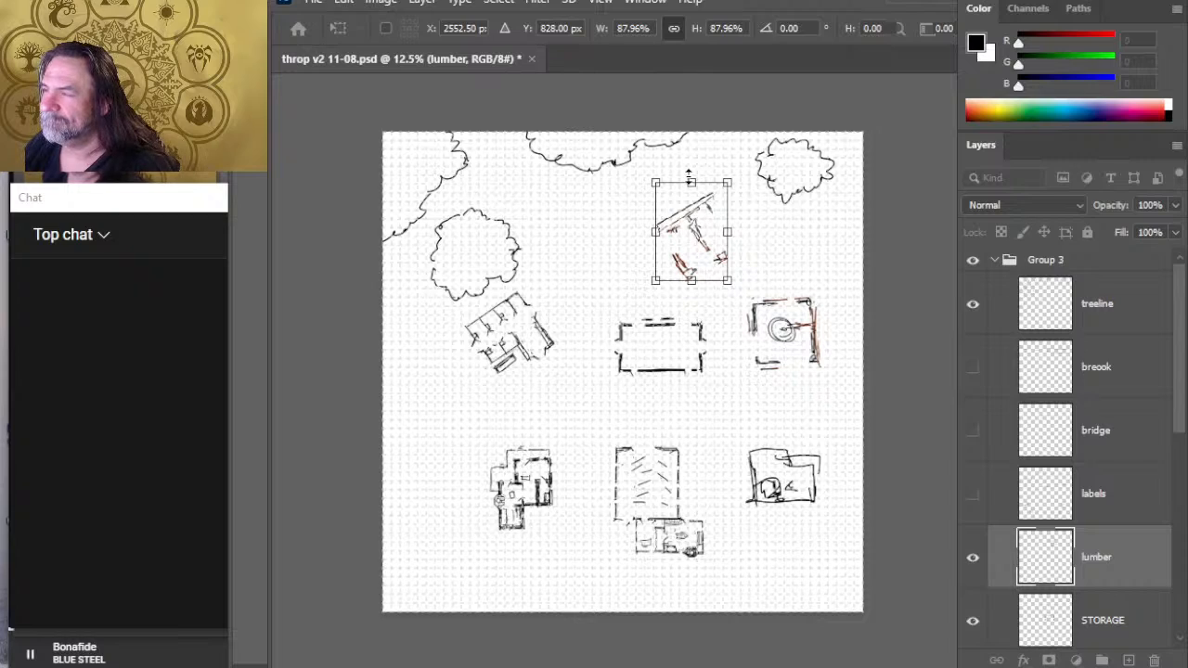
key(Return)
- Nudge the lumber building slightly east and a touch north, between the treeline bulge and the northeast clump
key(v)
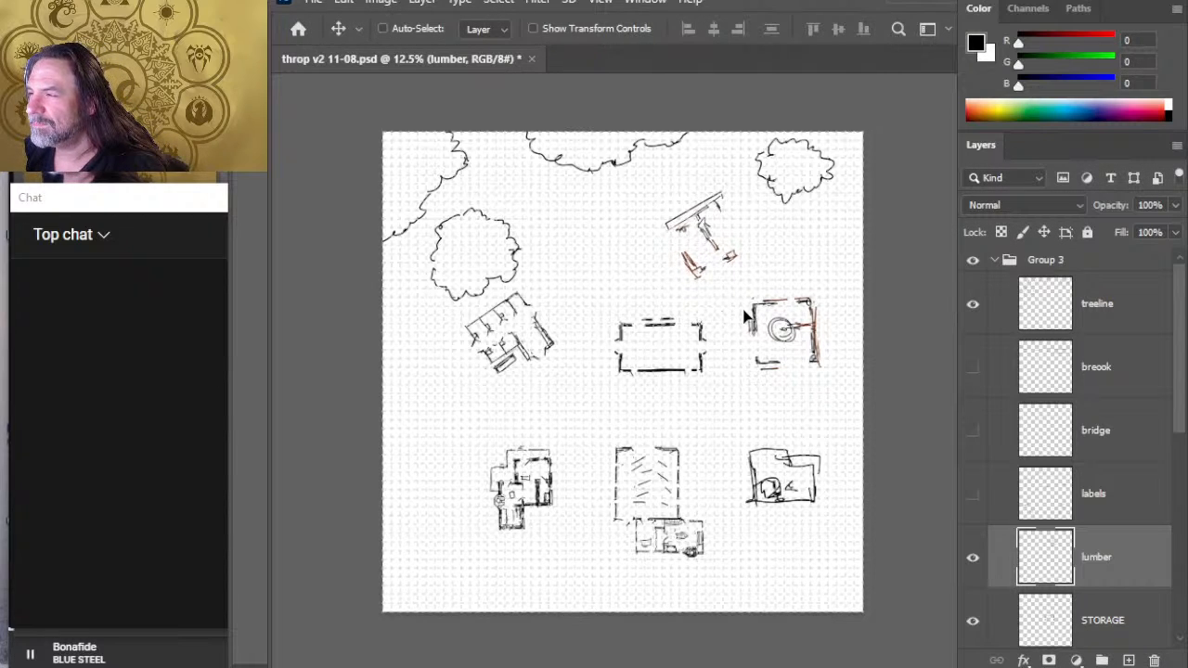
key(shift+Right)
key(shift+Right)
key(shift+Right)
key(shift+Right)
key(shift+Right)
key(shift+Right)
key(shift+Right)
key(shift+Right)
key(shift+Right)
key(shift+Right)
key(shift+Left)
key(shift+Left)
key(shift+Left)
key(shift+Up)
key(shift+Up)
key(shift+Up)
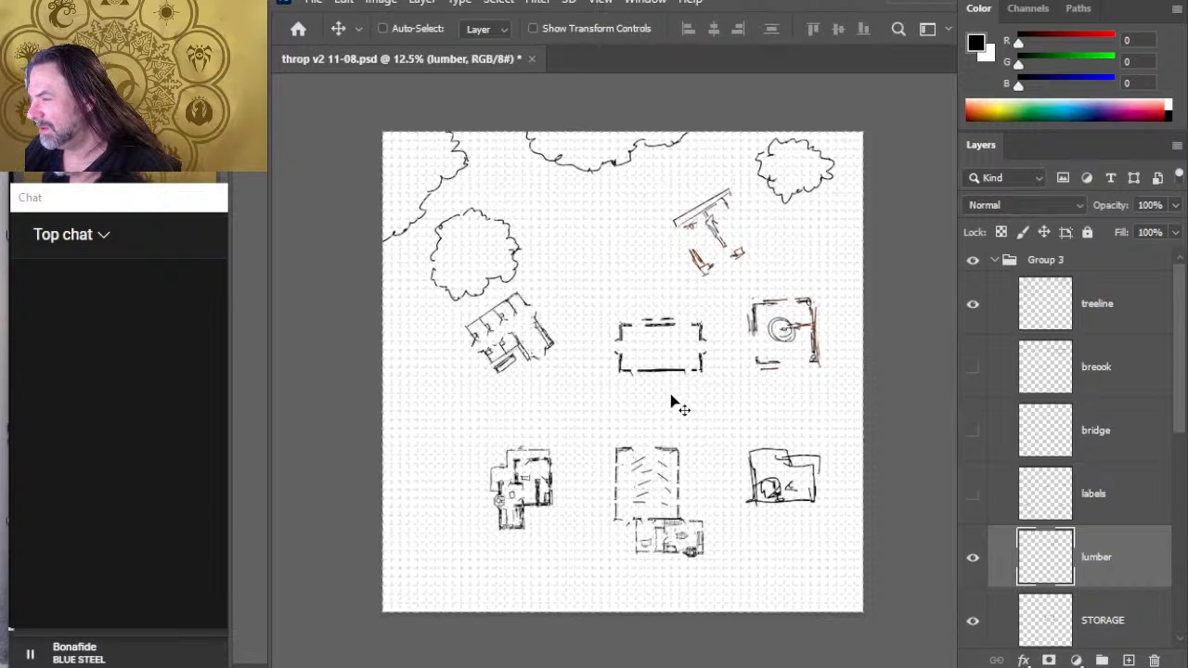
- Nudge the STORAGE building slightly south
click(1109, 619)
key(shift+Down)
key(shift+Down)
key(shift+Down)
key(shift+Down)
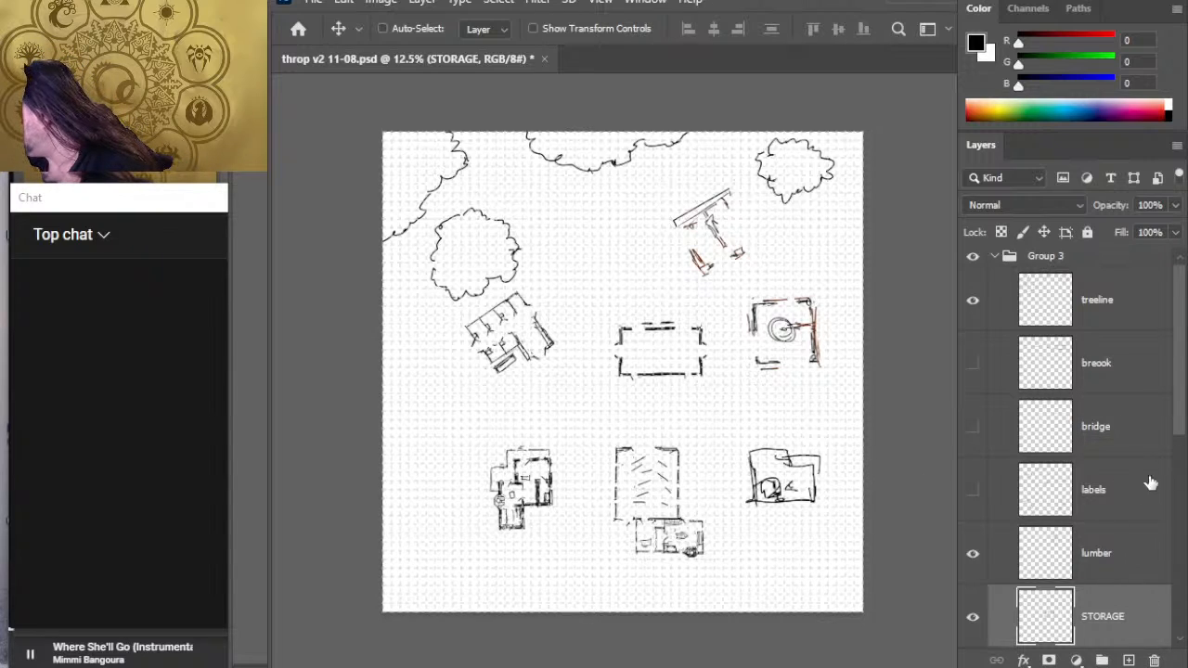
- Select the STORAGE and stables layers together and nudge both buildings slightly west
scroll(1176, 427, down, 5)
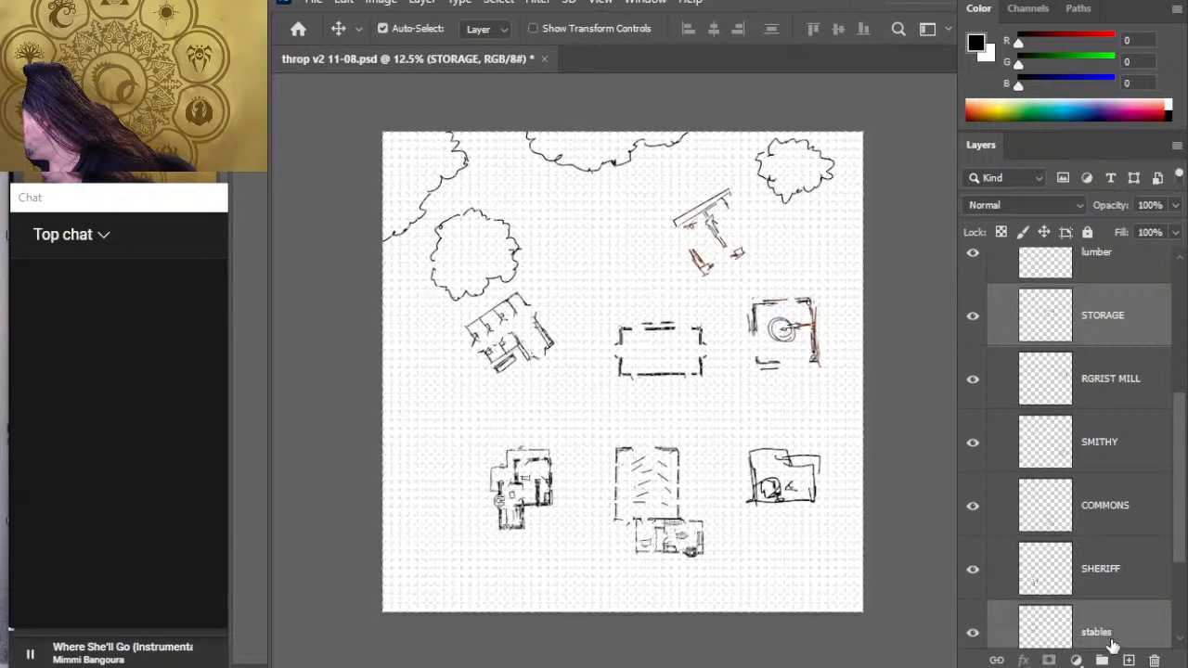
ctrl+click(1109, 638)
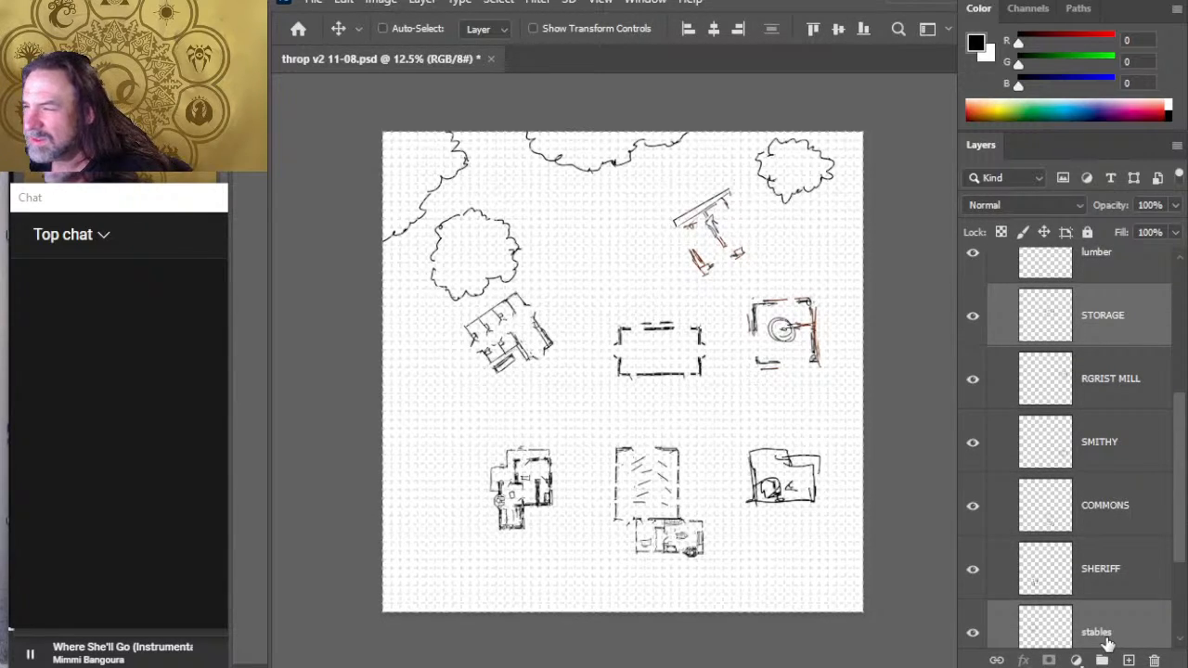
key(shift+Left)
key(shift+Left)
key(shift+Left)
key(shift+Left)
key(shift+Left)
key(shift+Left)
key(shift+Left)
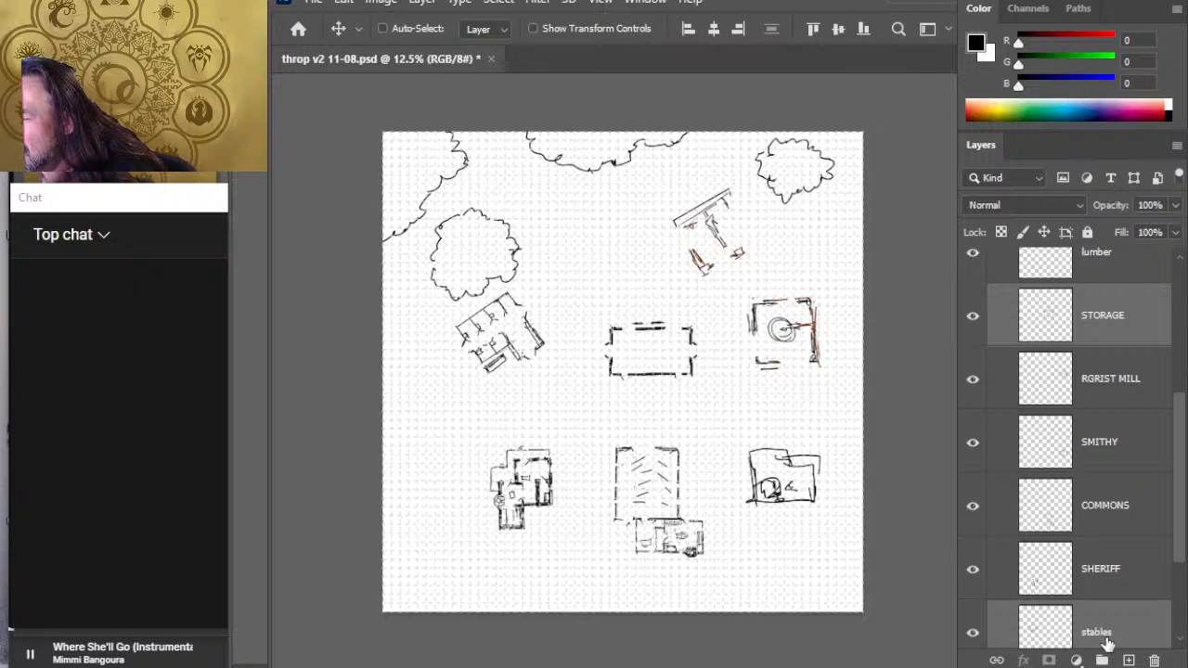
- Nudge the STORAGE and stables buildings further west together, so the stables sit below the western tree clump
key(shift+Left)
key(shift+Left)
key(shift+Left)
key(shift+Left)
key(shift+Left)
key(shift+Left)
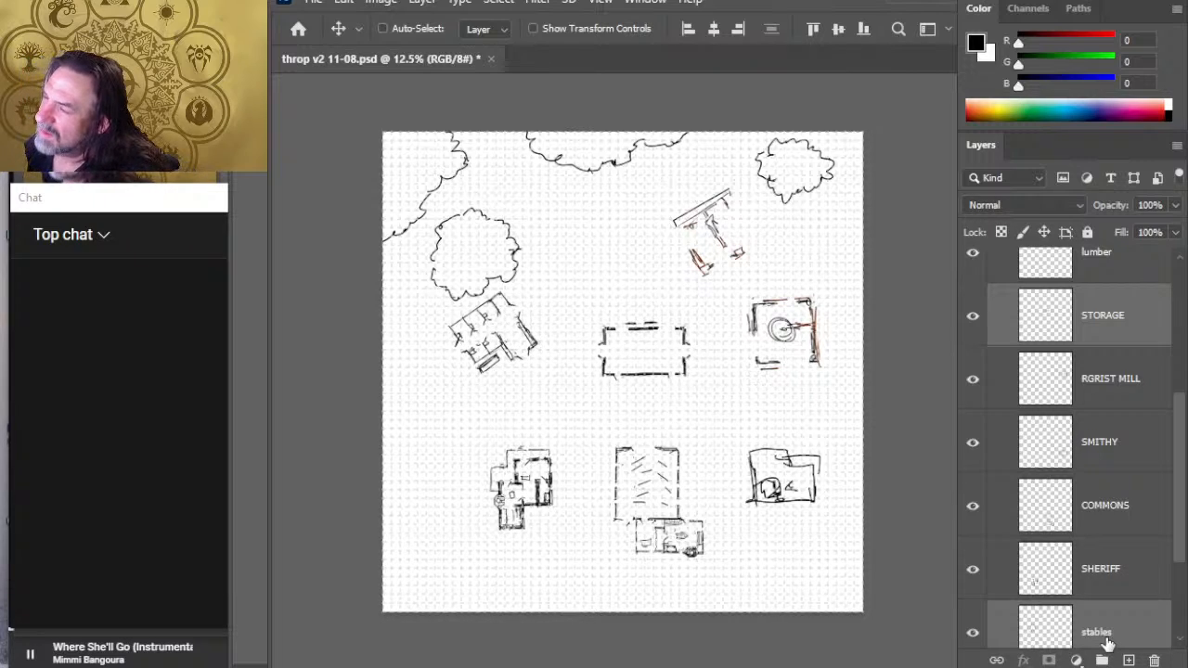
key(shift+Left)
key(shift+Left)
key(shift+Left)
key(shift+Left)
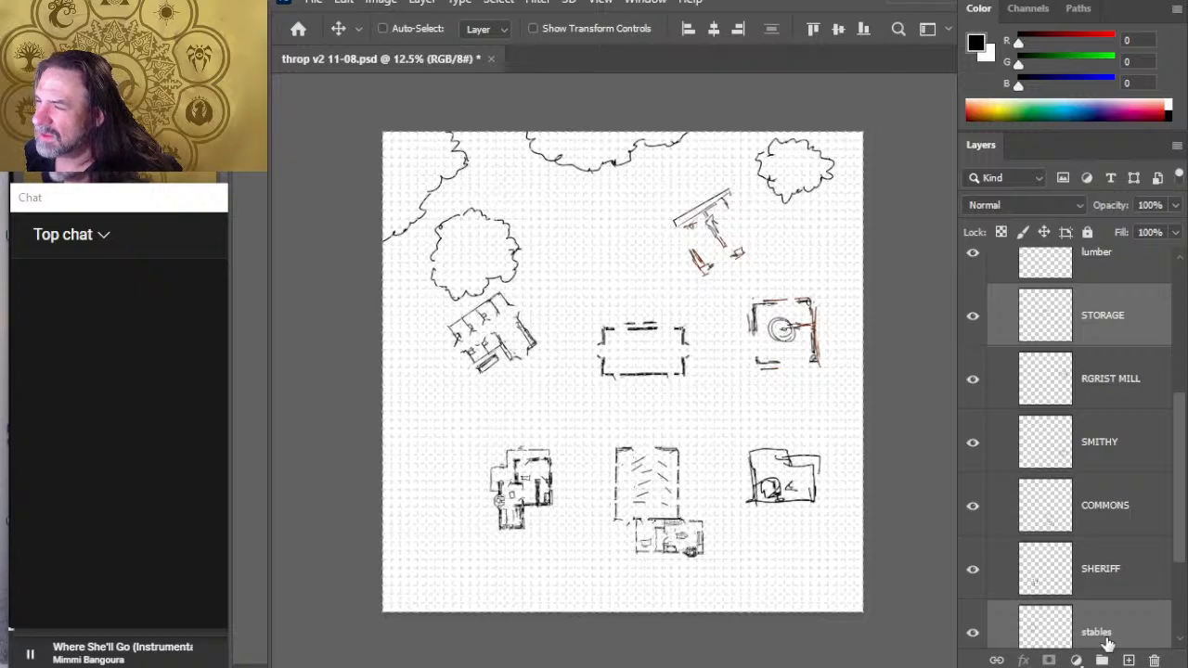
key(shift+Left)
key(shift+Left)
key(shift+Left)
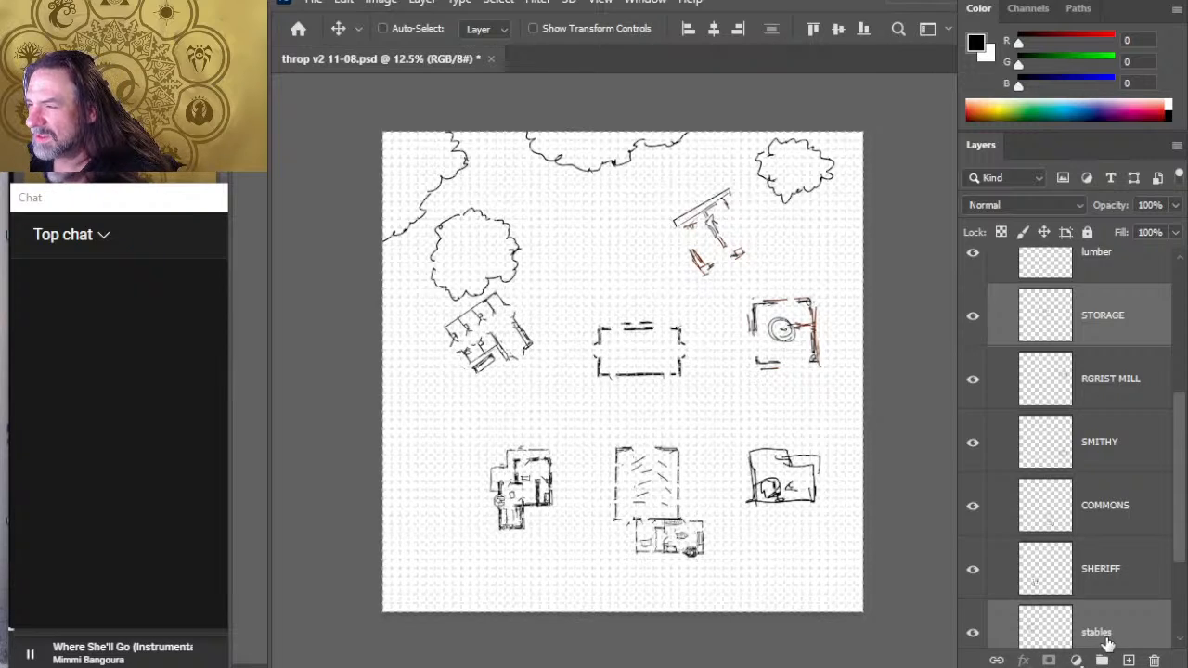
key(shift+Left)
key(shift+Left)
key(shift+Left)
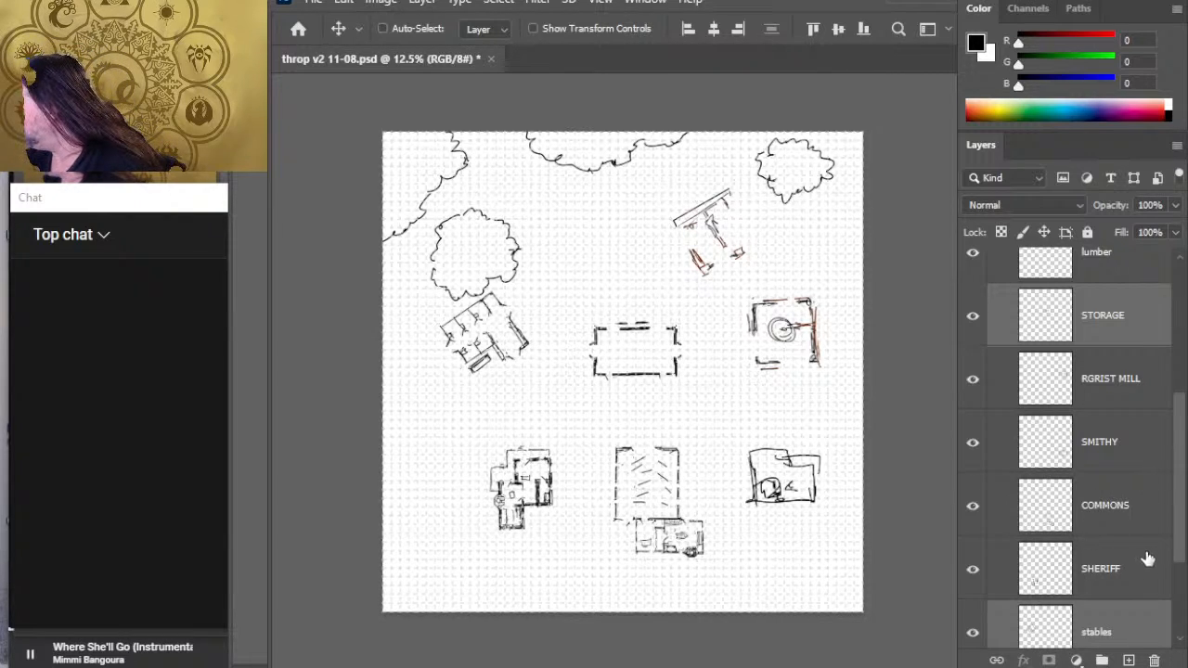
- Rotate the lumber building roughly a quarter turn clockwise and shift it slightly east
click(1123, 272)
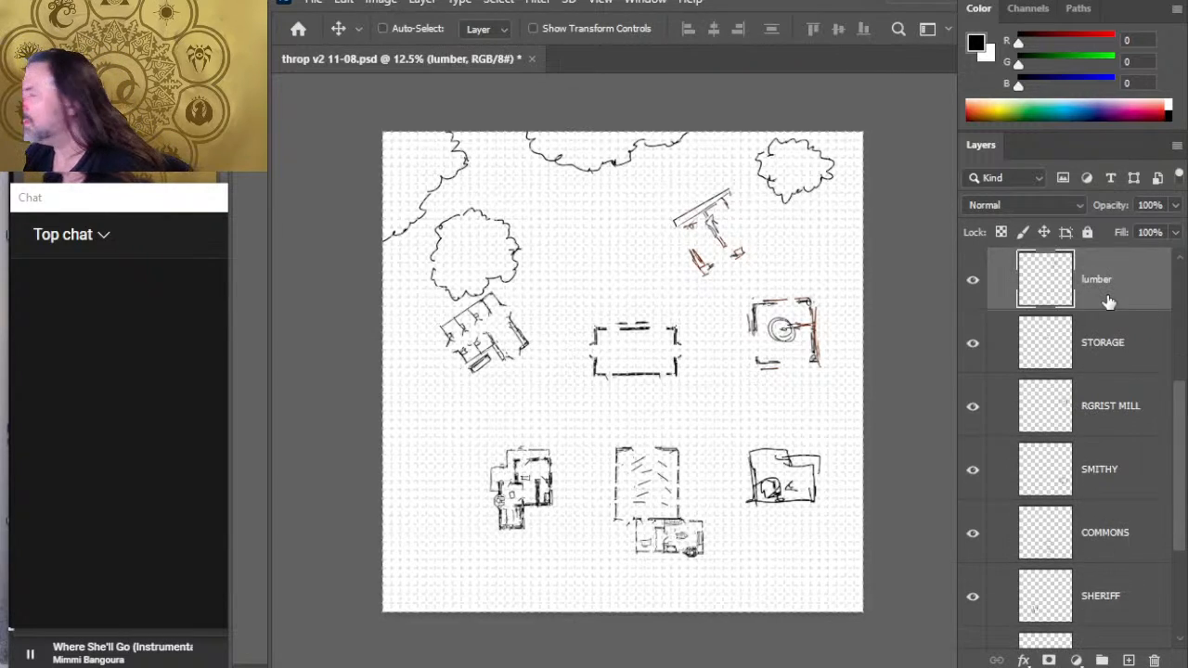
key(l)
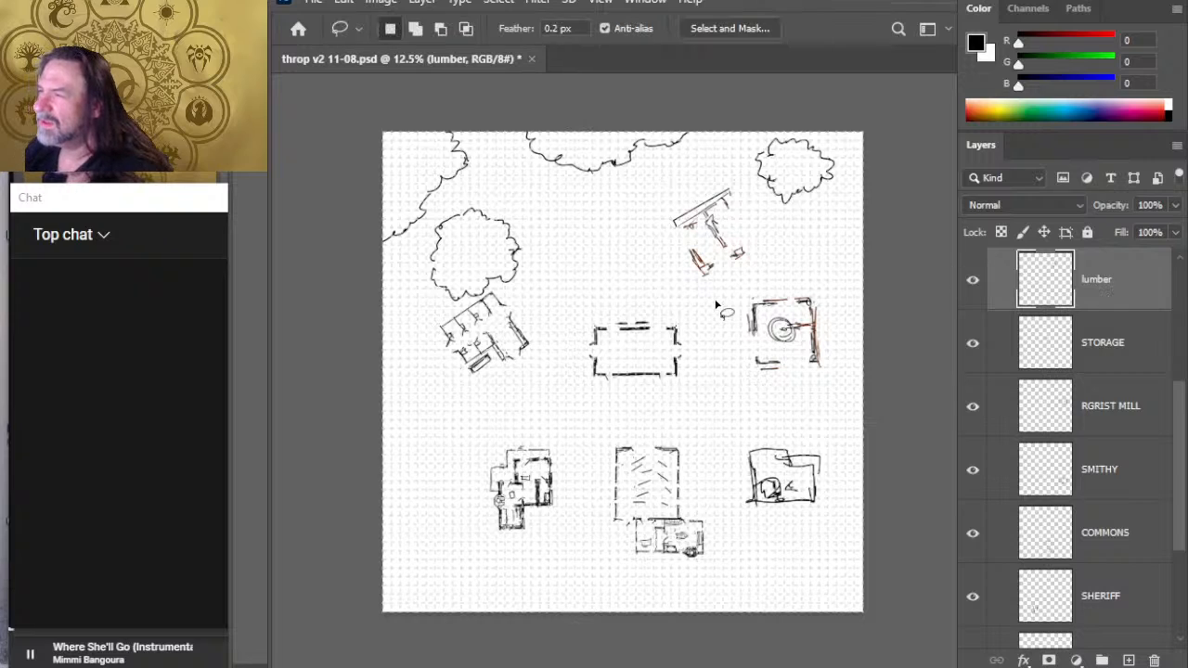
key(ctrl+t)
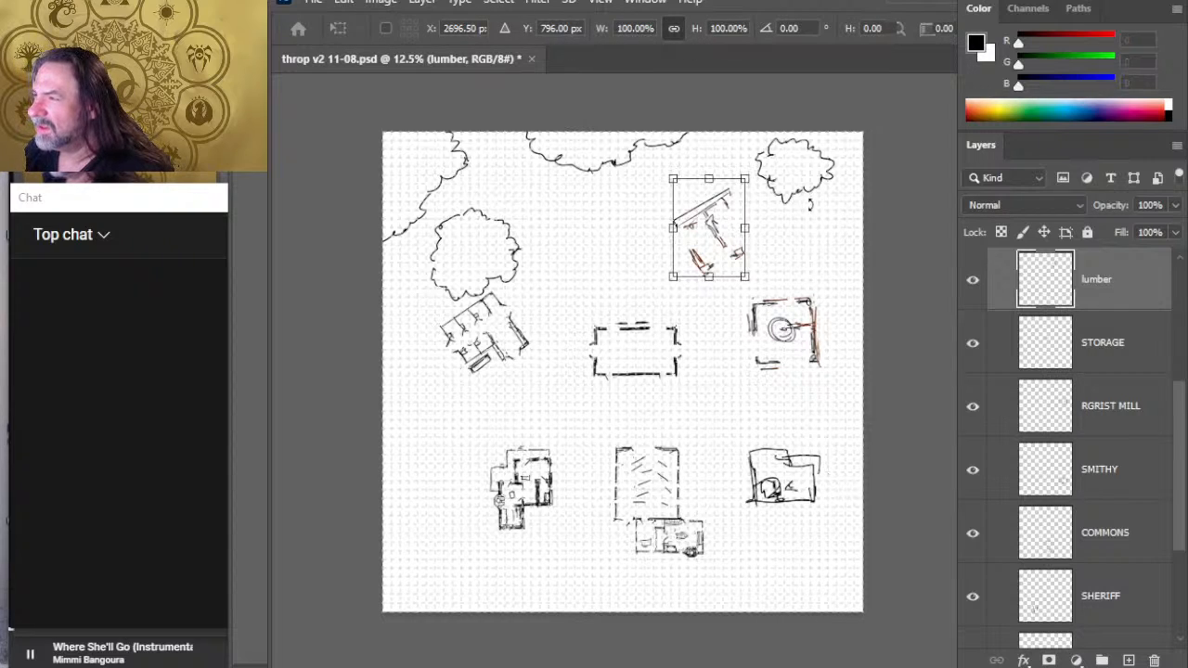
mouse_move(863, 262)
mouse_down()
mouse_move(873, 298)
mouse_move(846, 344)
mouse_move(782, 384)
mouse_up()
key(Return)
key(v)
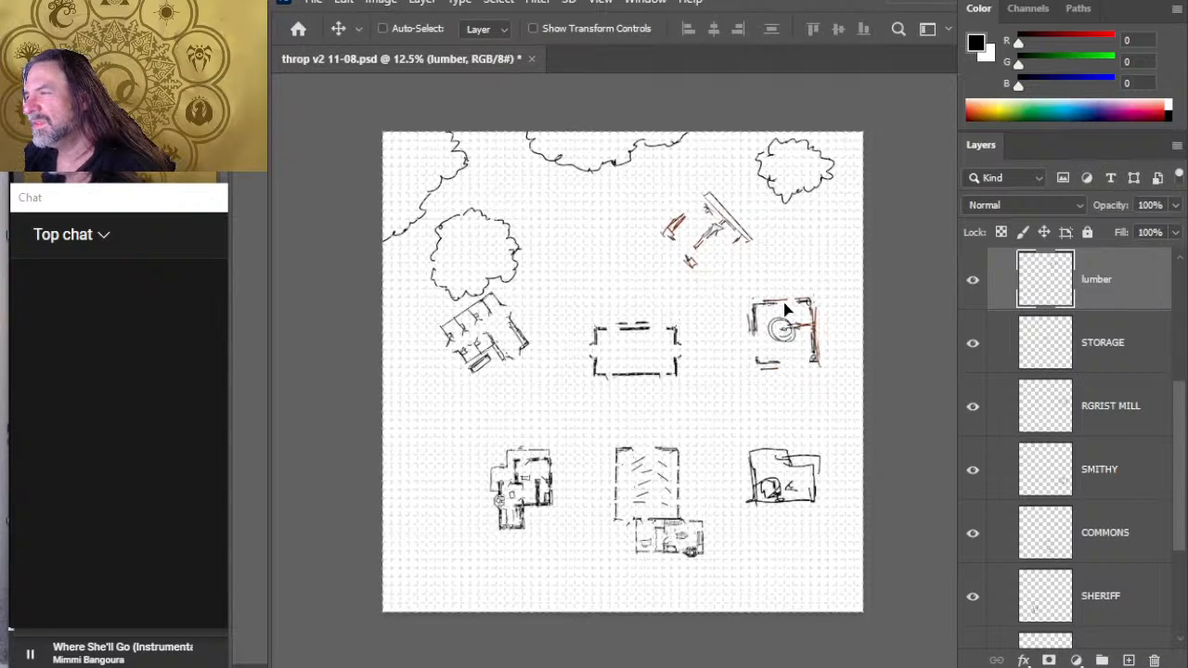
drag(788, 299, 784, 299)
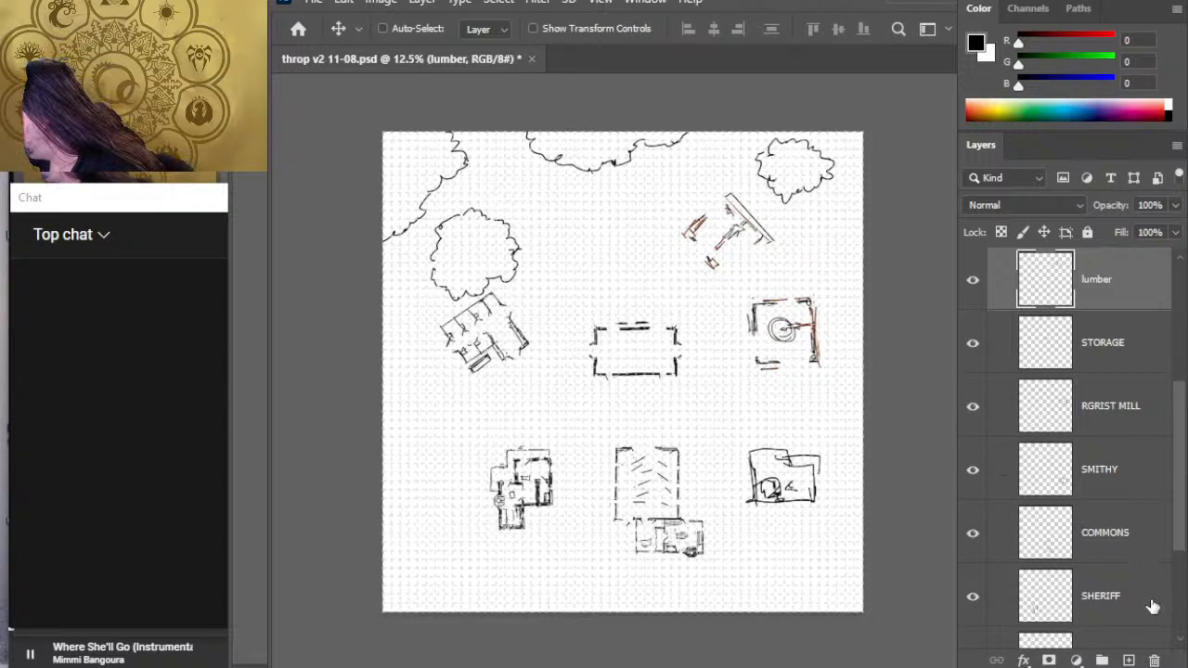
- Move the SHERIFF building east, close beside the COMMONS building's west wall, and fine-tune its position
click(1129, 611)
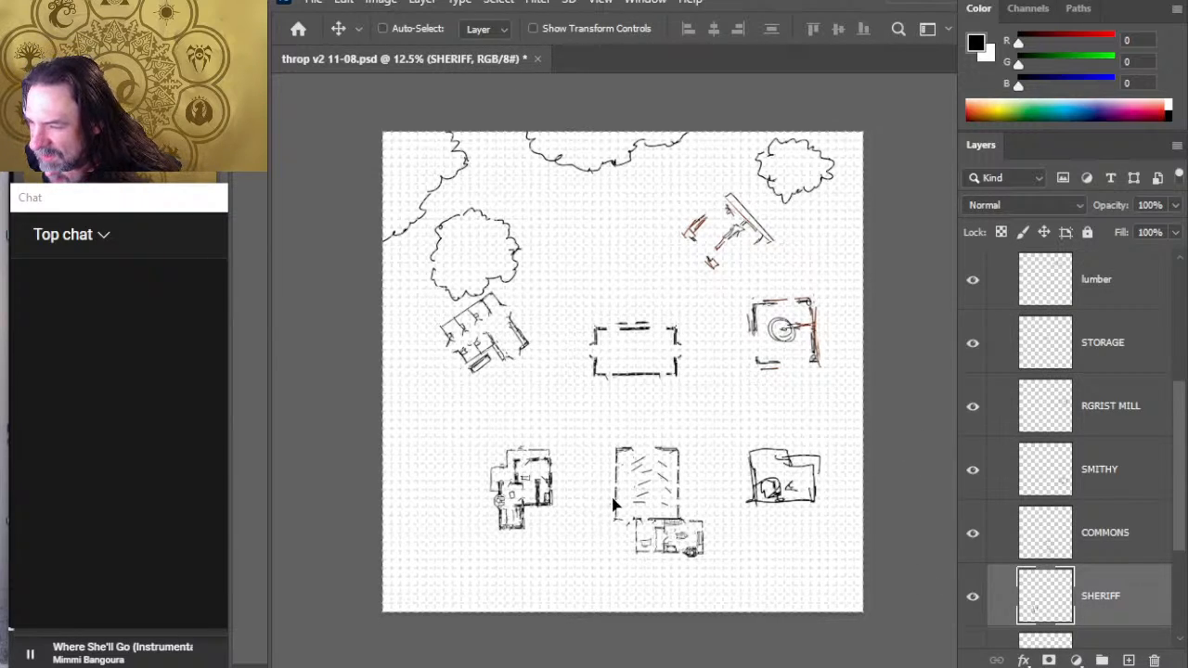
drag(605, 501, 622, 506)
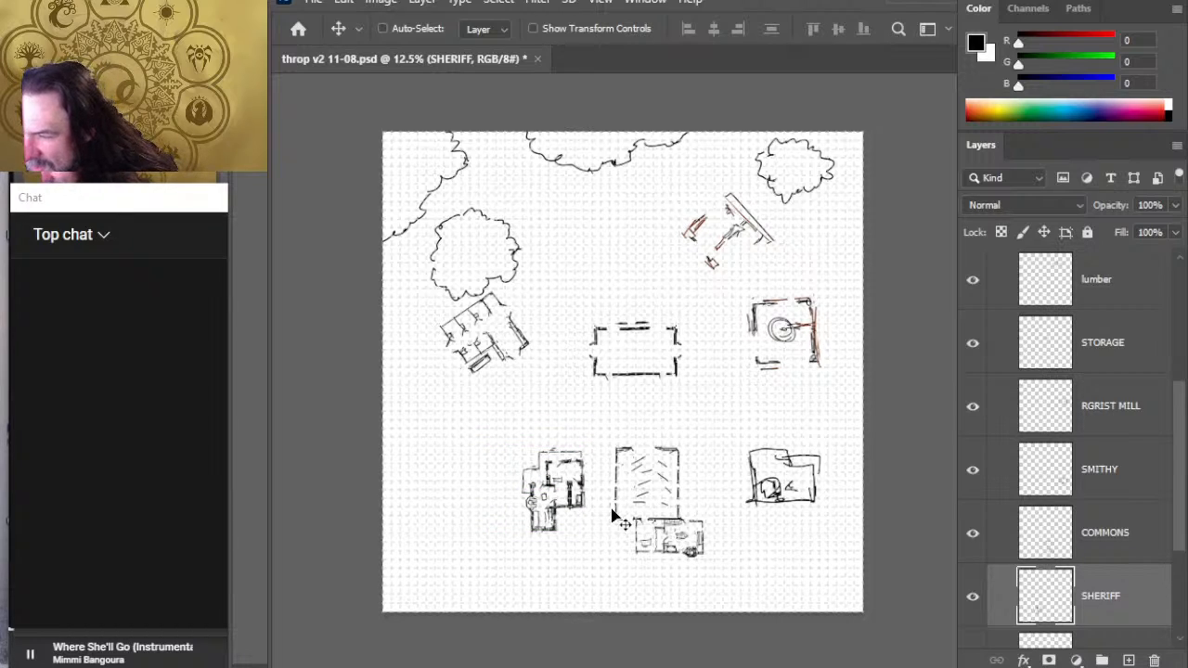
key(Left)
key(Left)
key(Left)
key(Left)
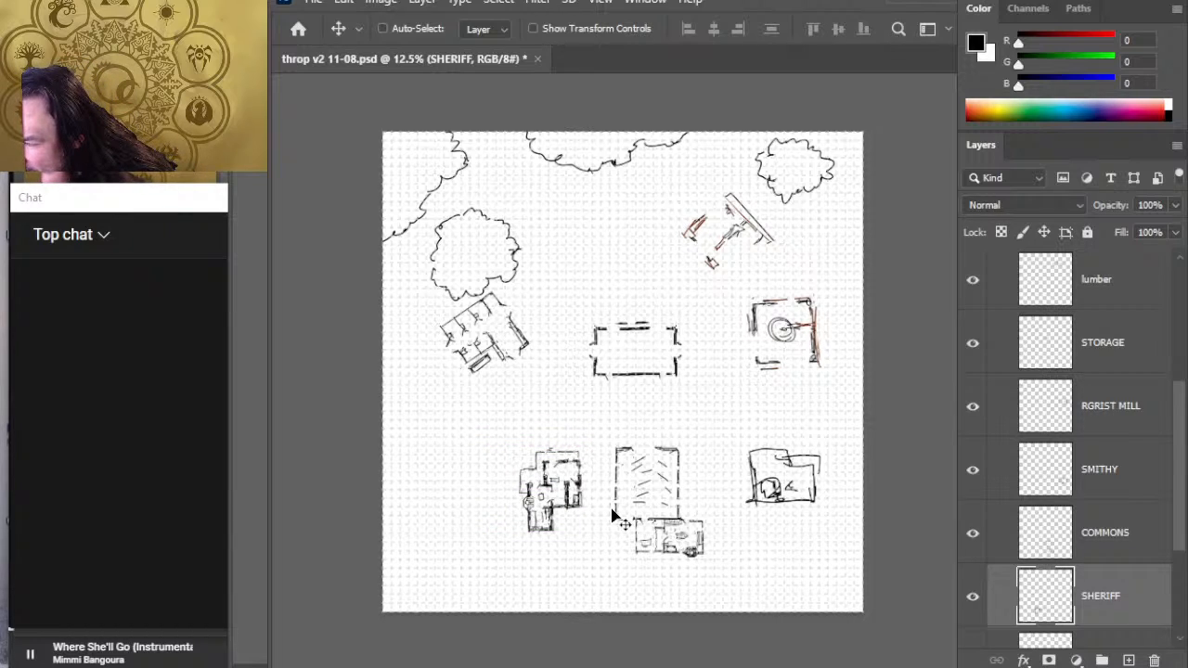
key(Down)
key(Down)
key(Down)
key(Down)
key(Down)
key(Down)
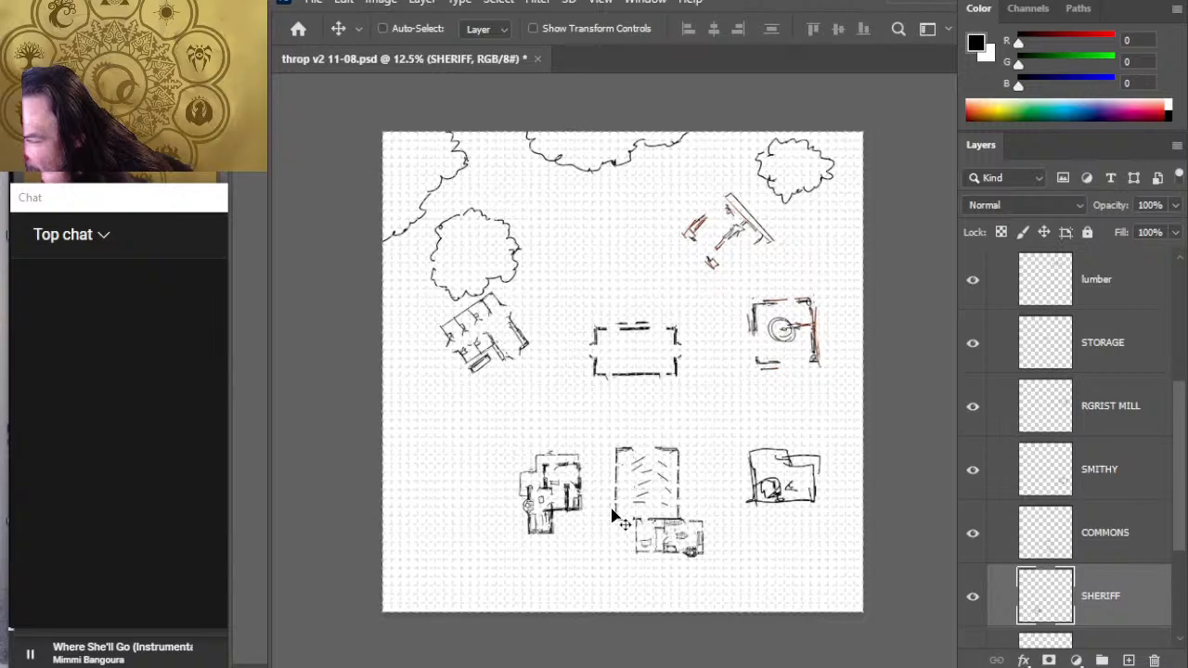
key(Up)
key(Up)
key(Up)
key(Up)
key(Up)
key(Up)
key(Up)
key(Up)
key(Right)
key(Right)
key(Right)
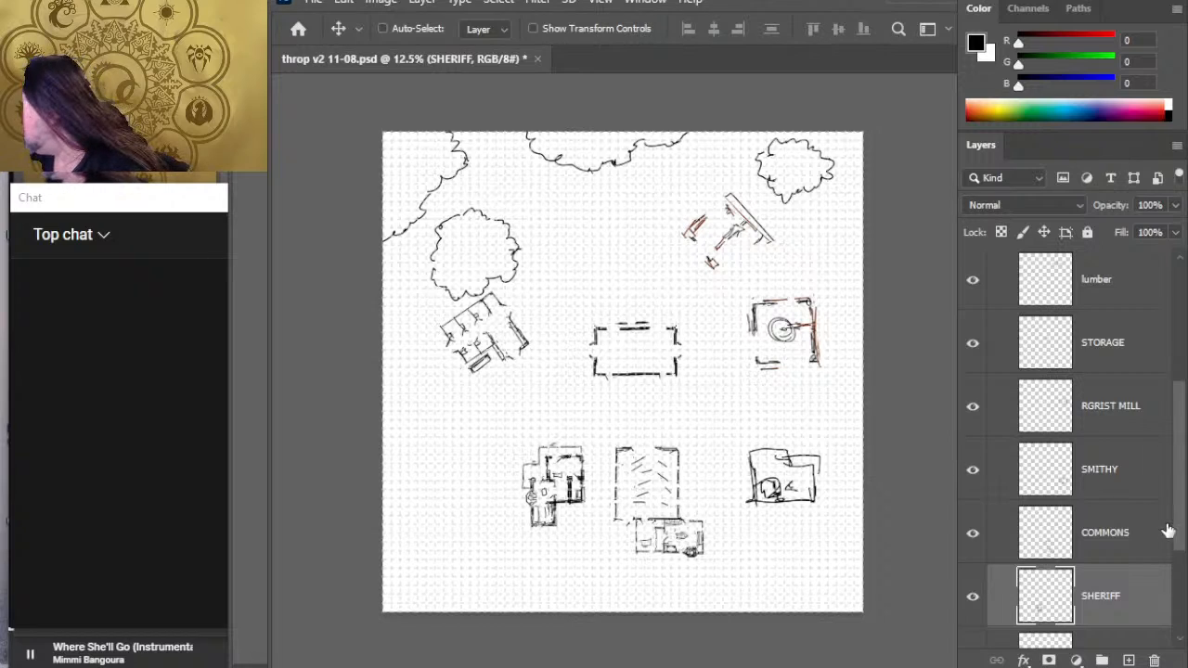
- Nudge the COMMONS building slightly south
click(1107, 547)
key(Down)
key(Down)
key(Down)
key(Down)
key(Down)
key(Down)
key(Down)
key(Down)
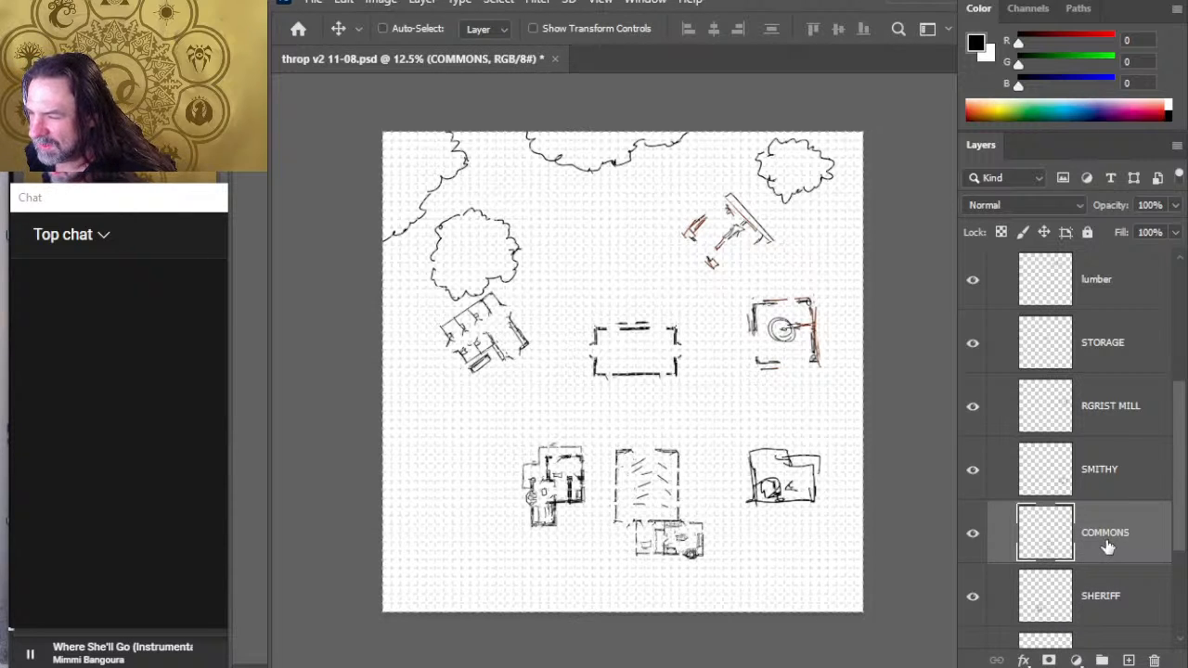
key(Down)
key(Down)
key(Down)
key(Down)
key(Down)
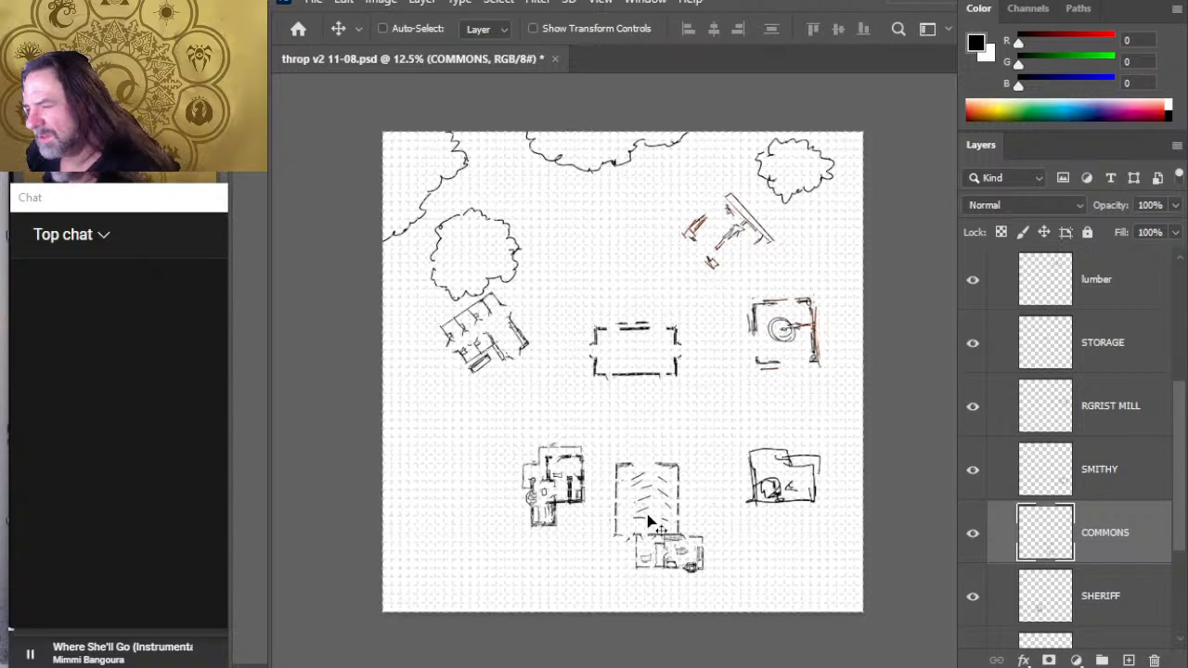
- Swap the COMMONS and SHERIFF buildings, moving COMMONS to the southwest spot and SHERIFF east into the vacated southern middle
drag(620, 496, 583, 495)
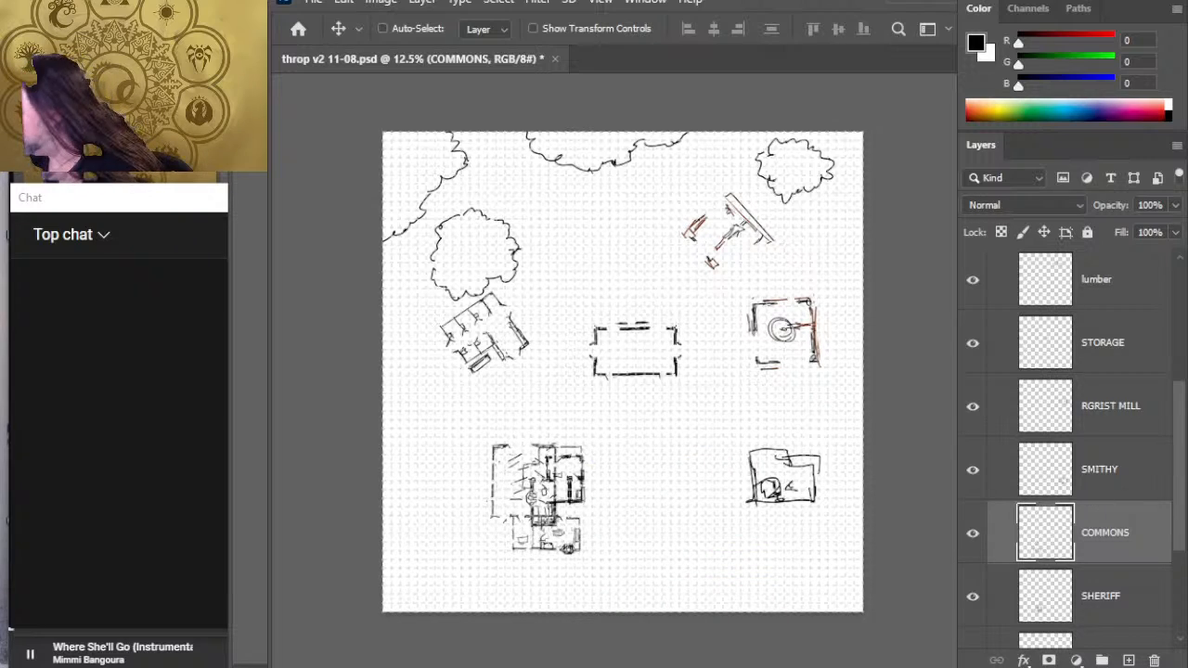
click(1125, 592)
mouse_move(664, 508)
mouse_down()
mouse_move(798, 513)
mouse_move(753, 521)
mouse_move(738, 509)
mouse_up()
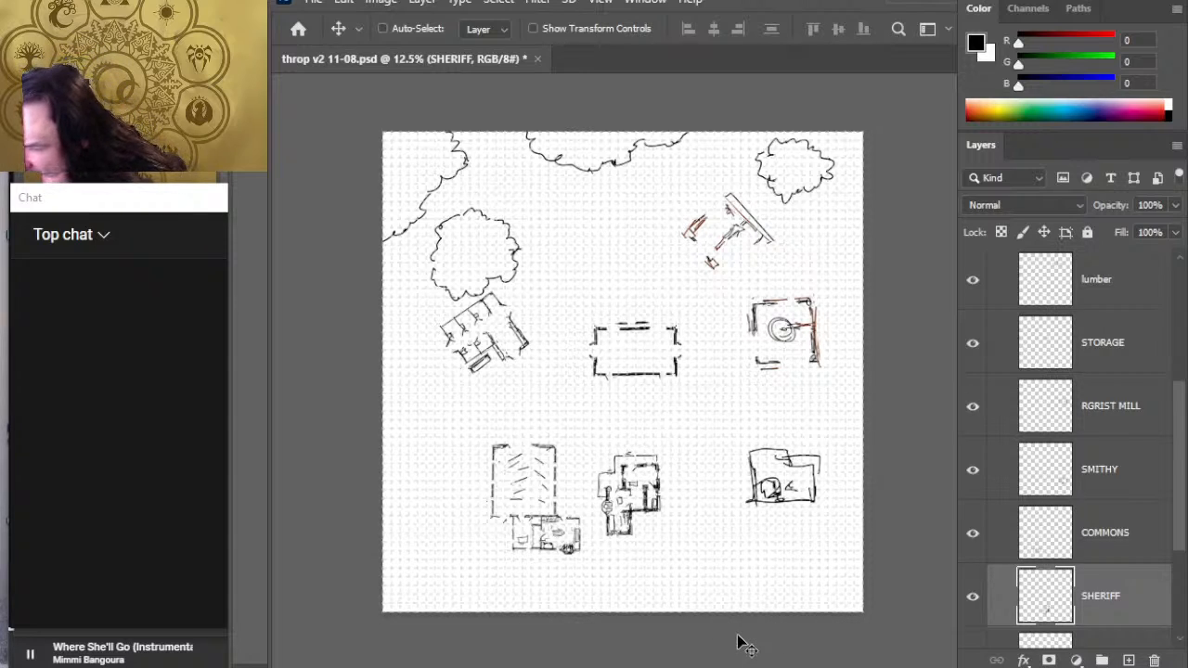
- Nudge the SHERIFF building slightly north and east, leaving a wider gap to COMMONS
key(shift+Up)
key(shift+Up)
key(shift+Left)
key(shift+Left)
key(shift+Left)
key(shift+Left)
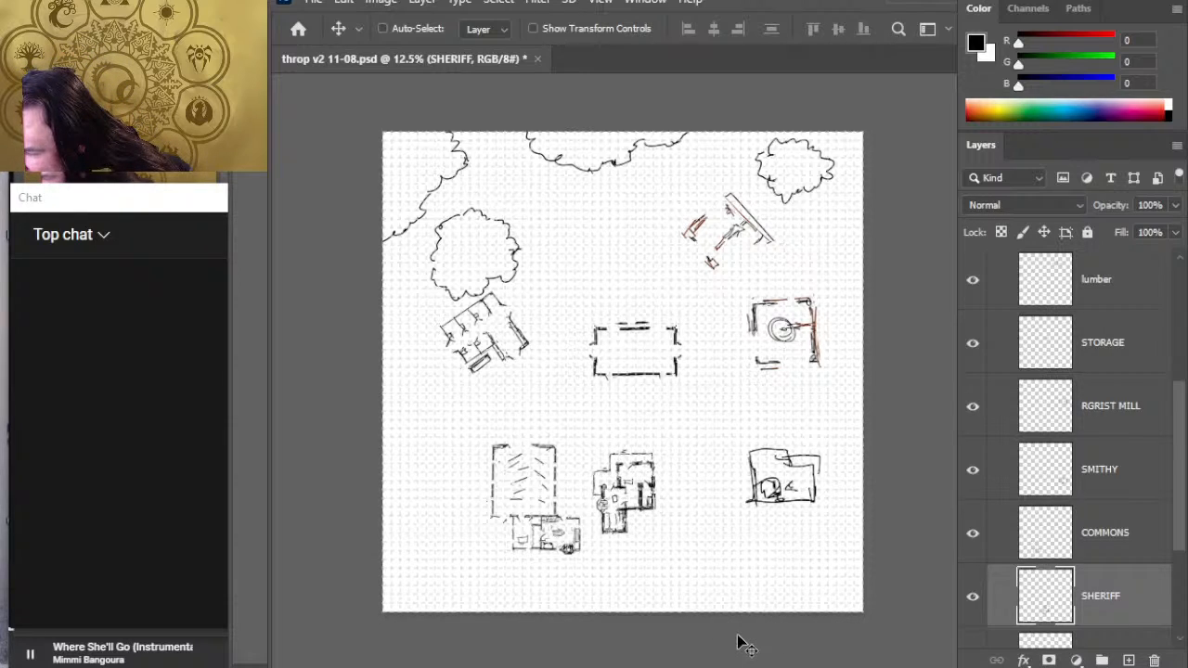
key(shift+Right)
key(shift+Right)
key(shift+Right)
key(shift+Right)
key(shift+Right)
key(shift+Right)
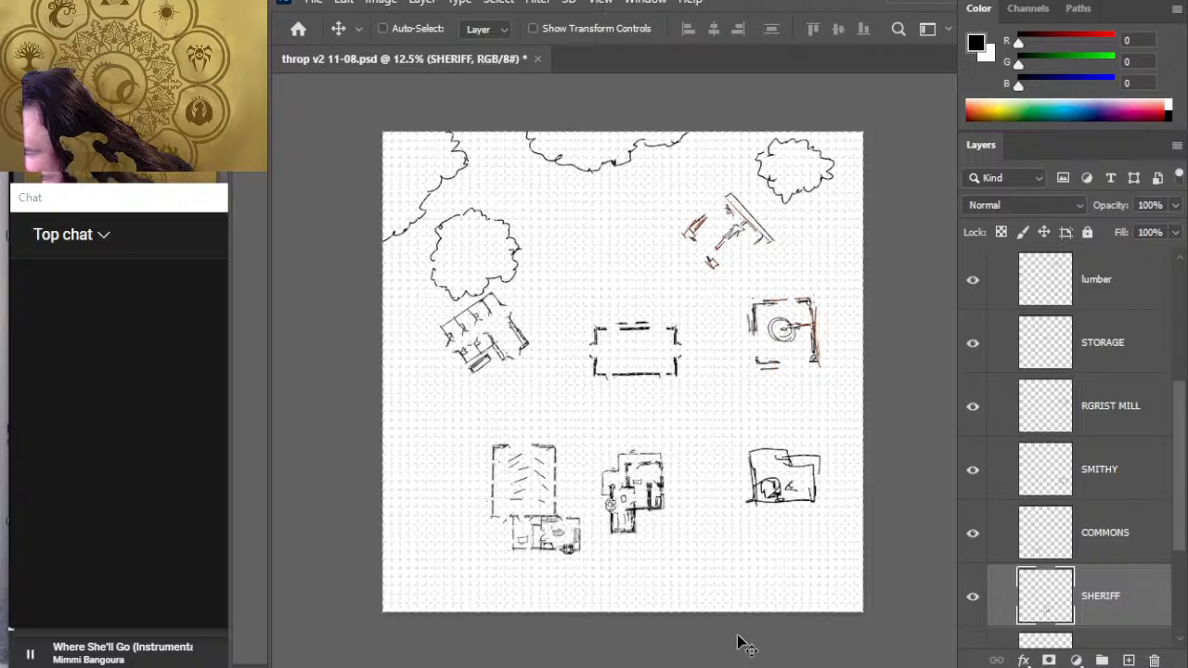
key(shift+Right)
key(shift+Right)
key(shift+Right)
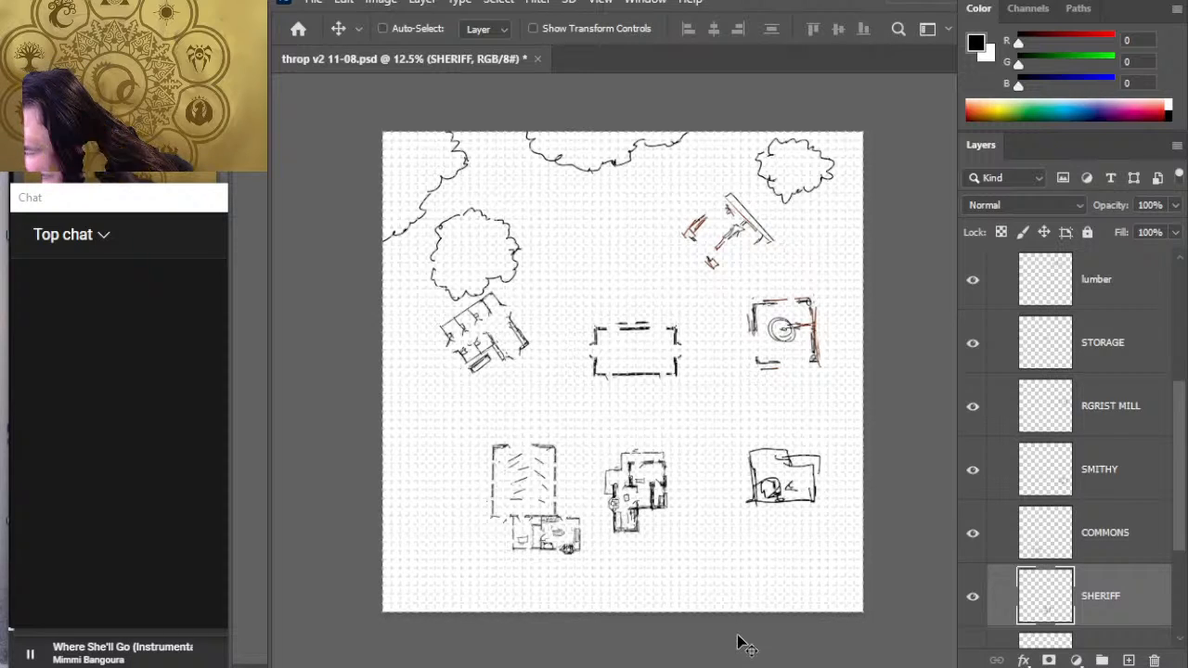
key(shift+Right)
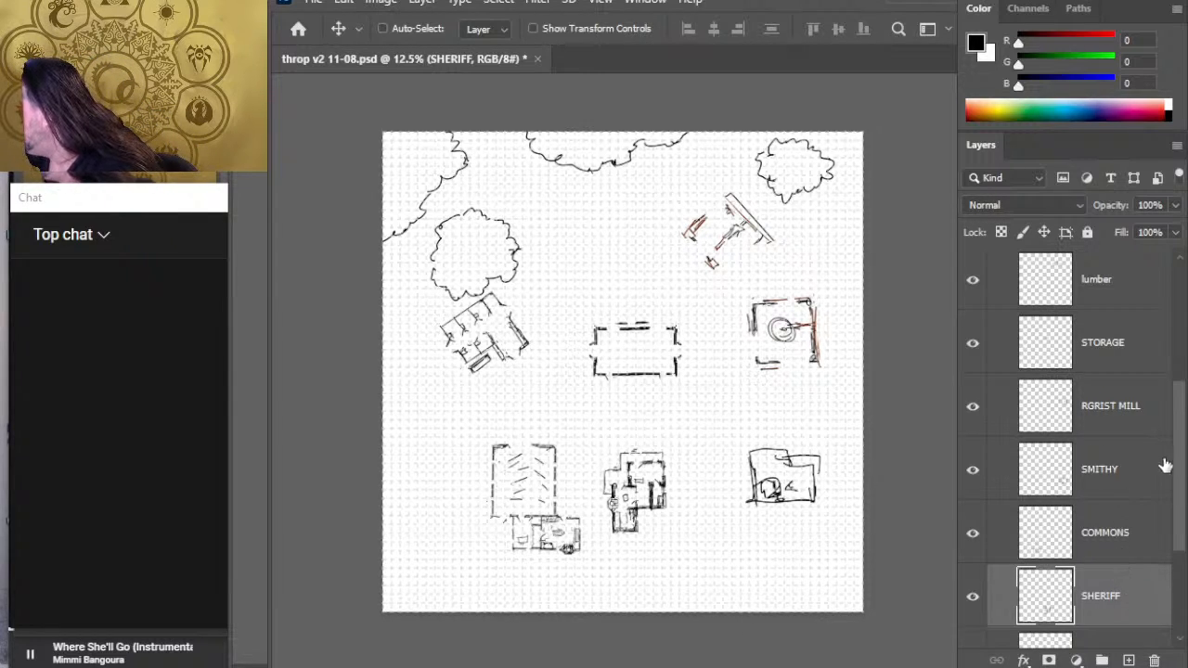
- Select the COMMONS and SHERIFF layers together and nudge both buildings east toward the SMITHY
scroll(1159, 463, down, 2)
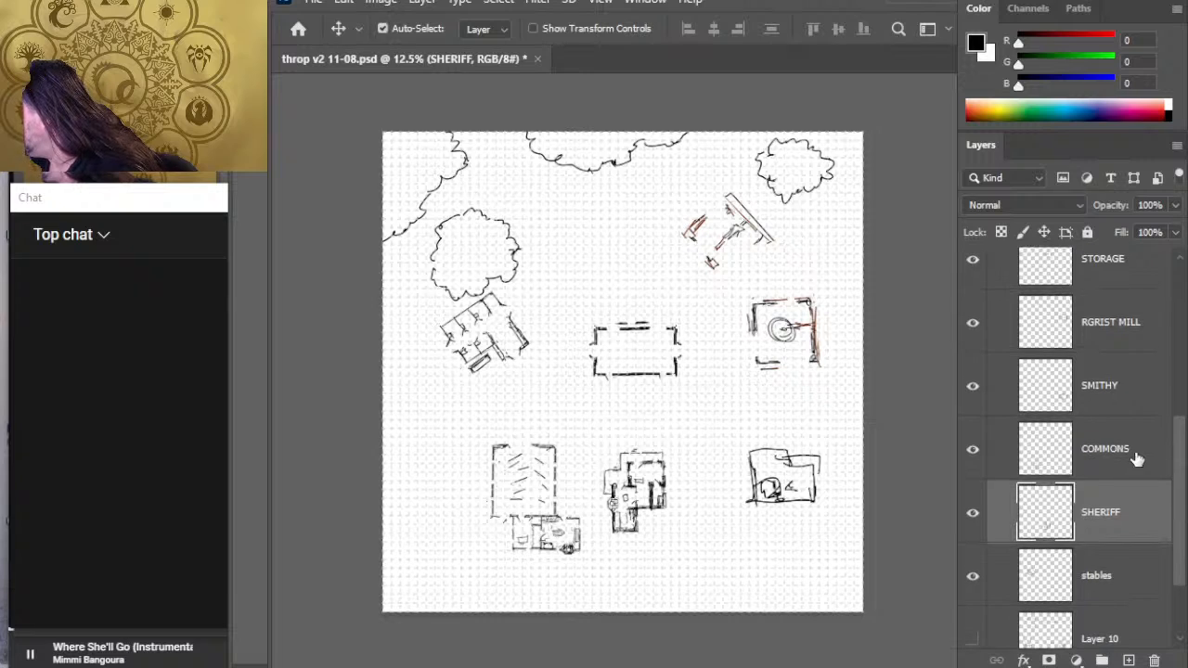
ctrl+click(1118, 469)
key(shift+Right)
key(shift+Right)
key(shift+Right)
key(shift+Right)
key(shift+Right)
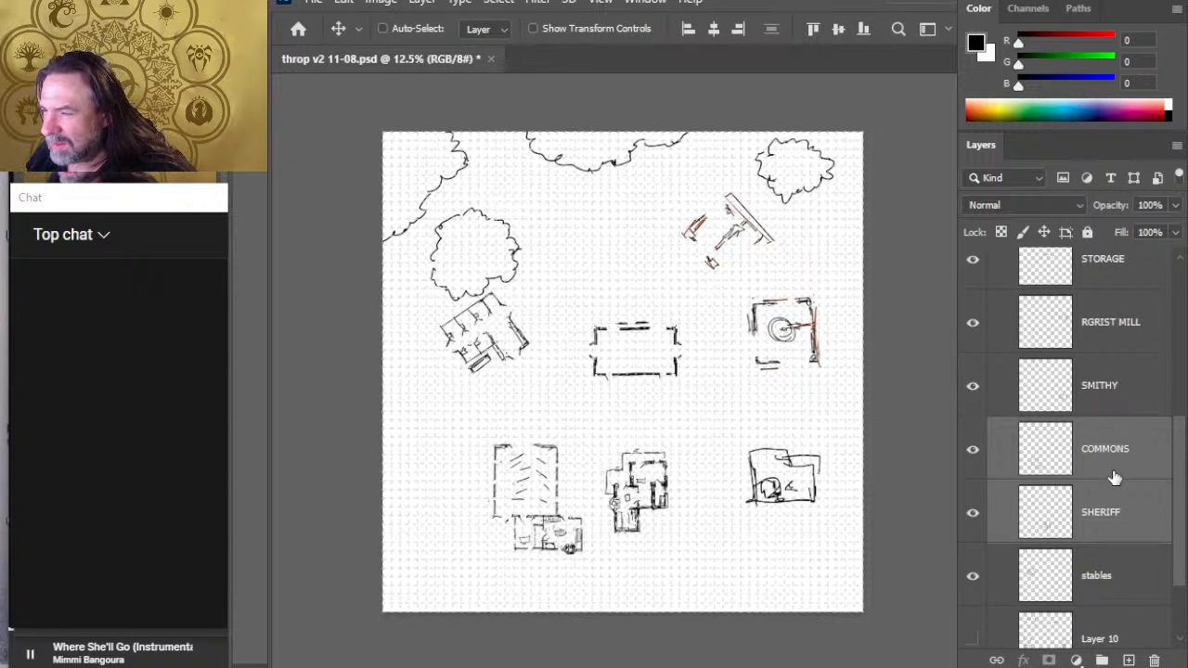
key(shift+Right)
key(shift+Right)
key(shift+Right)
key(shift+Right)
key(shift+Right)
key(shift+Right)
key(shift+Right)
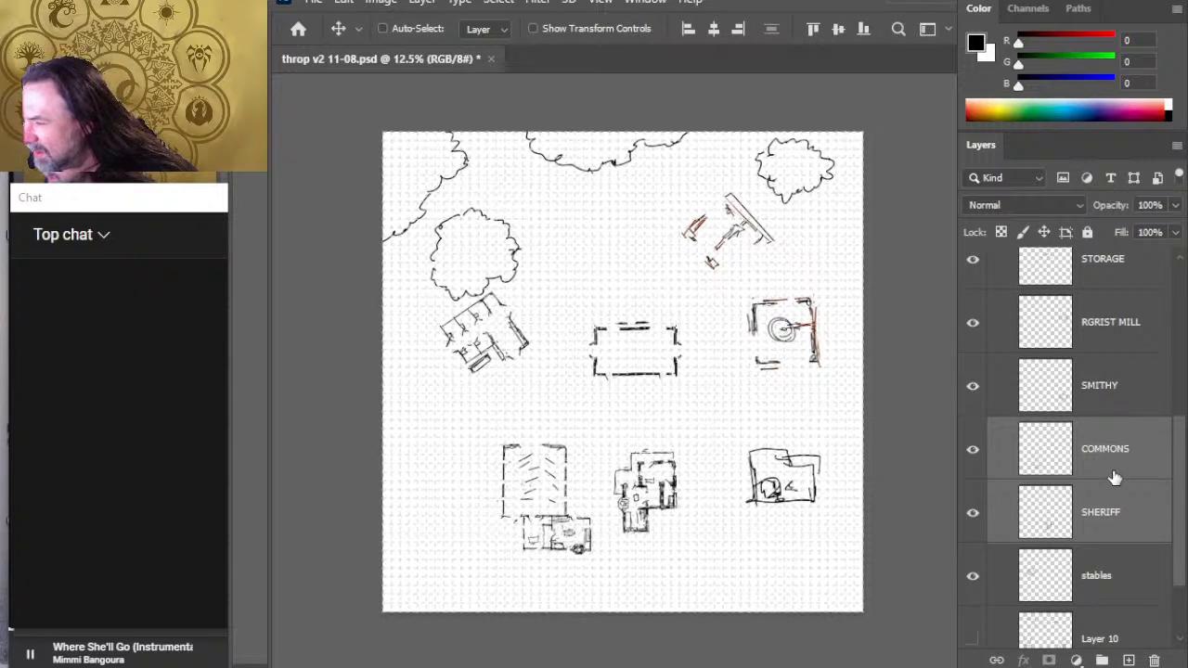
key(shift+Right)
key(shift+Right)
key(shift+Right)
key(shift+Right)
key(shift+Right)
key(shift+Right)
key(shift+Right)
key(shift+Right)
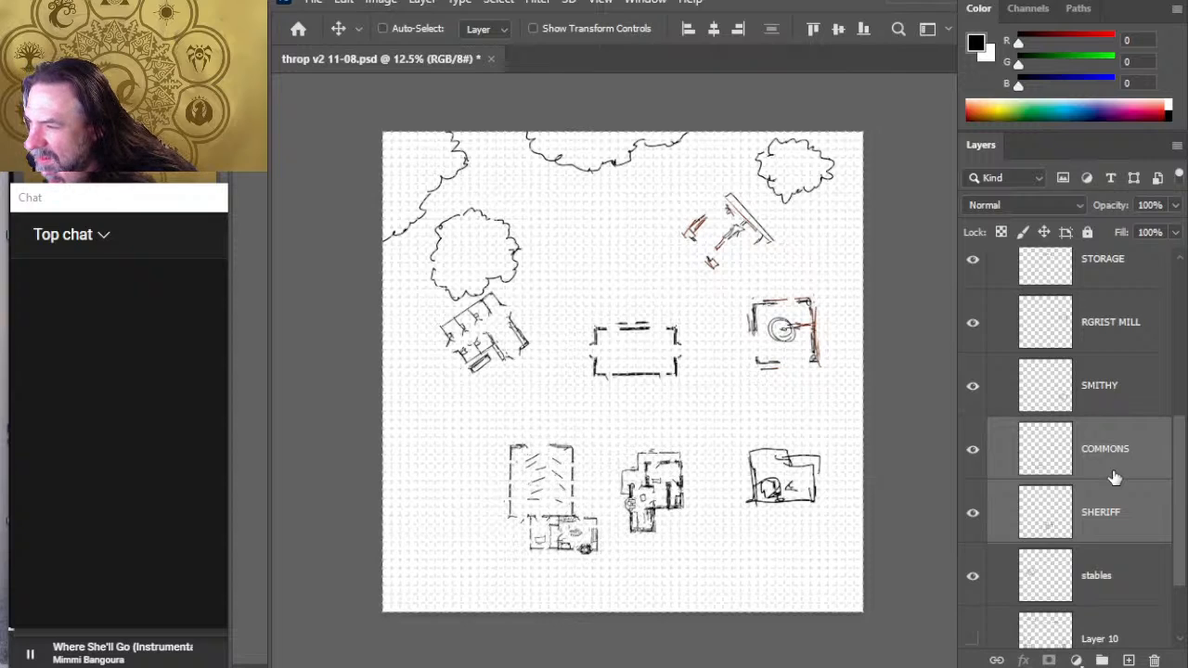
key(shift+Right)
key(shift+Right)
key(shift+Right)
key(shift+Right)
key(shift+Right)
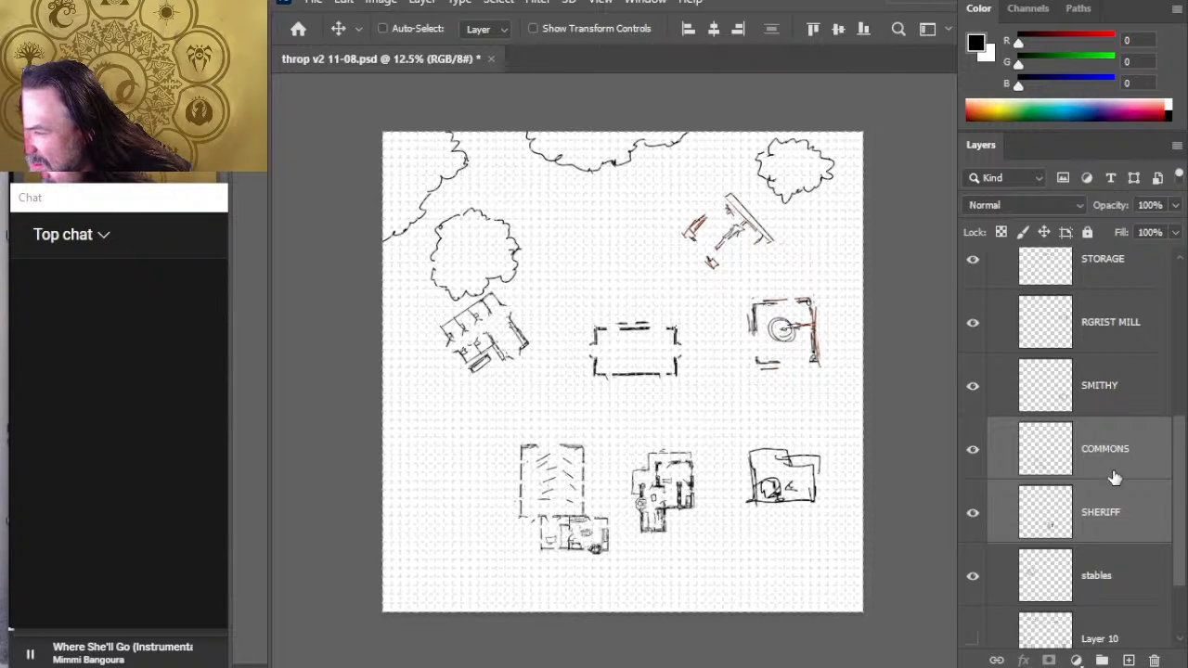
key(shift+Right)
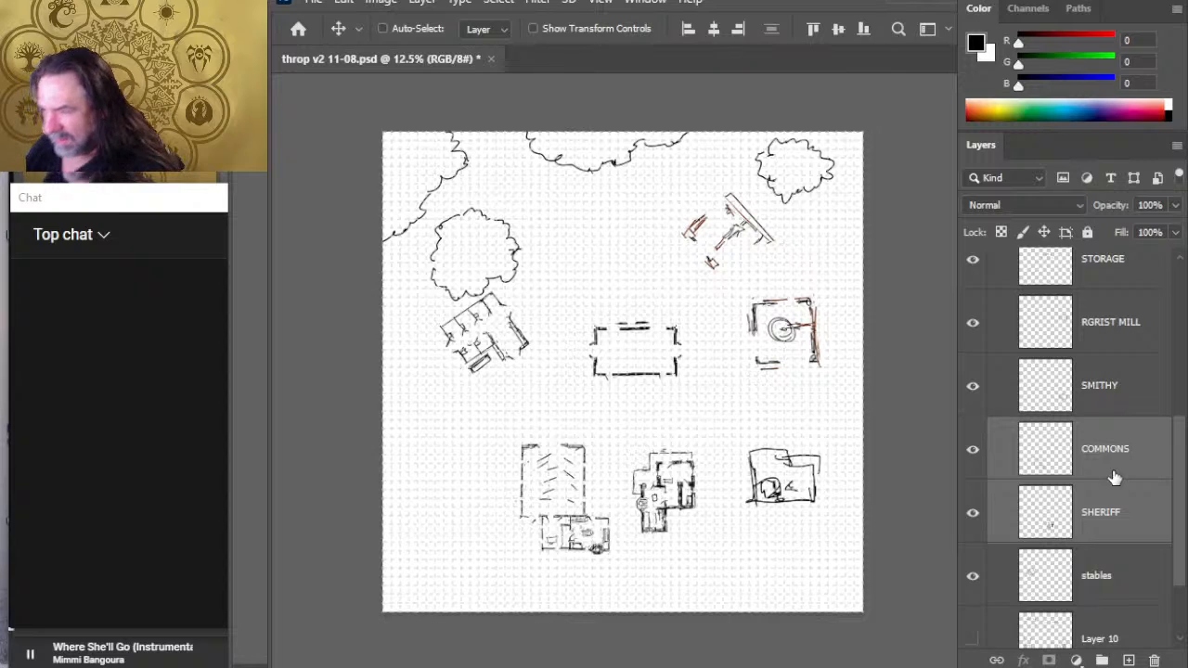
- Nudge the COMMONS and SHERIFF buildings slightly south together
key(shift+Down)
key(shift+Down)
key(shift+Down)
key(shift+Down)
key(shift+Down)
key(shift+Down)
key(shift+Down)
key(shift+Down)
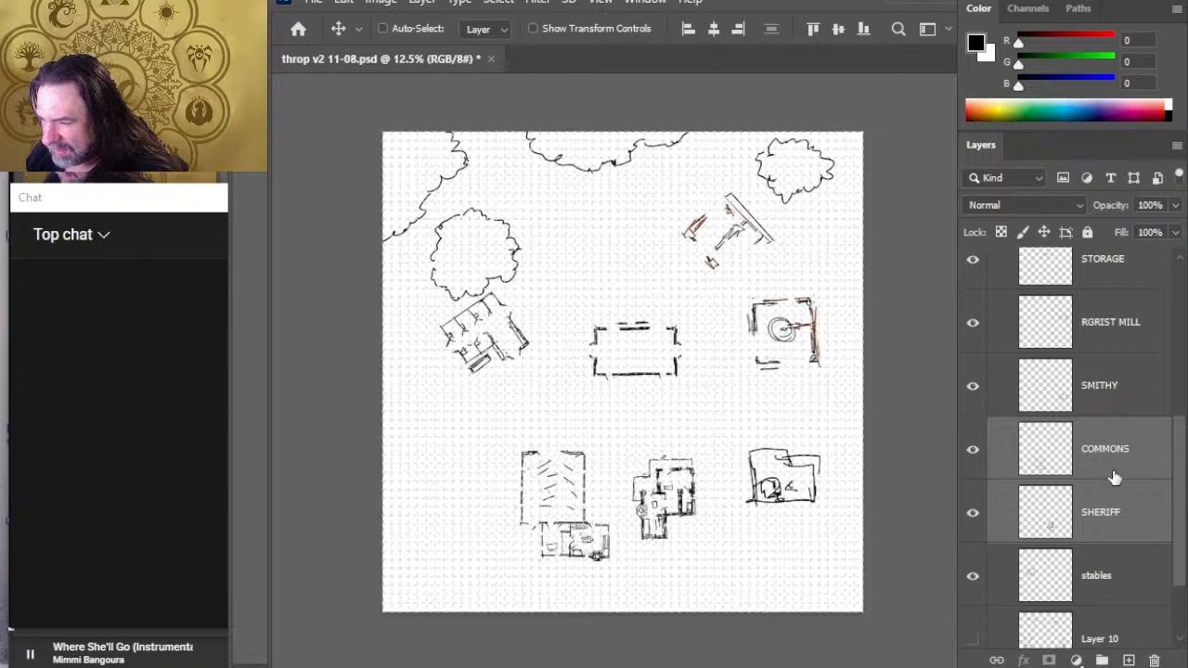
key(shift+Down)
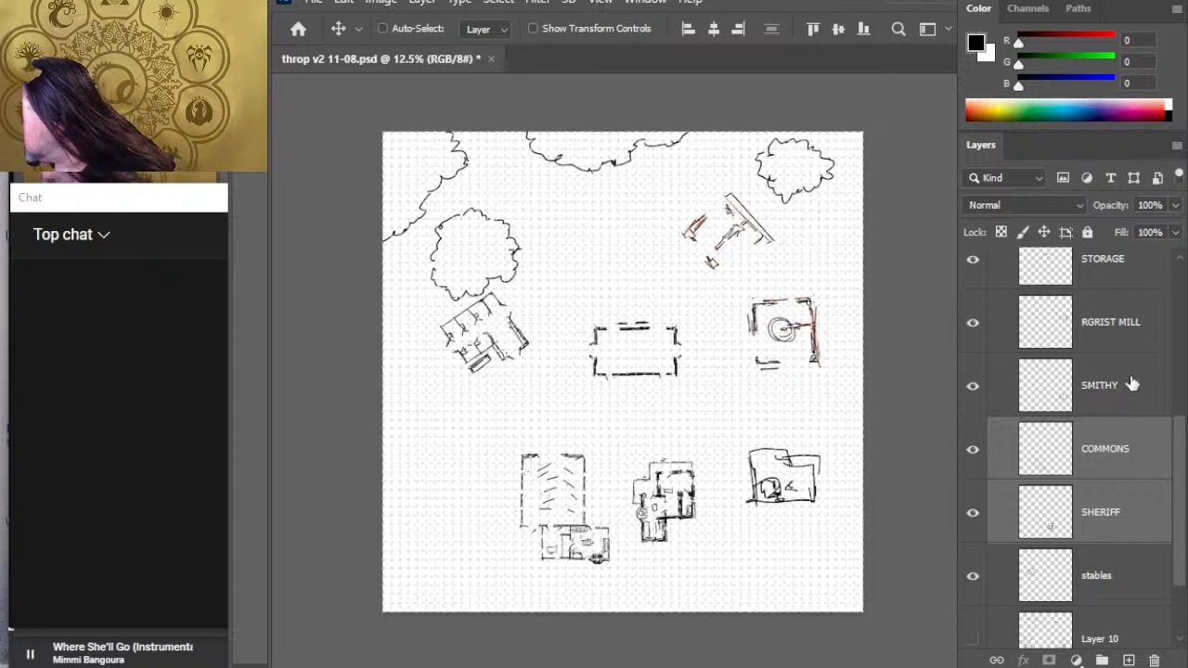
- Nudge only the SHERIFF building north, so its top edge sits slightly above the SMITHY's
click(1120, 534)
key(shift+Up)
key(shift+Up)
key(shift+Up)
key(shift+Up)
key(shift+Up)
key(shift+Up)
key(shift+Up)
key(shift+Up)
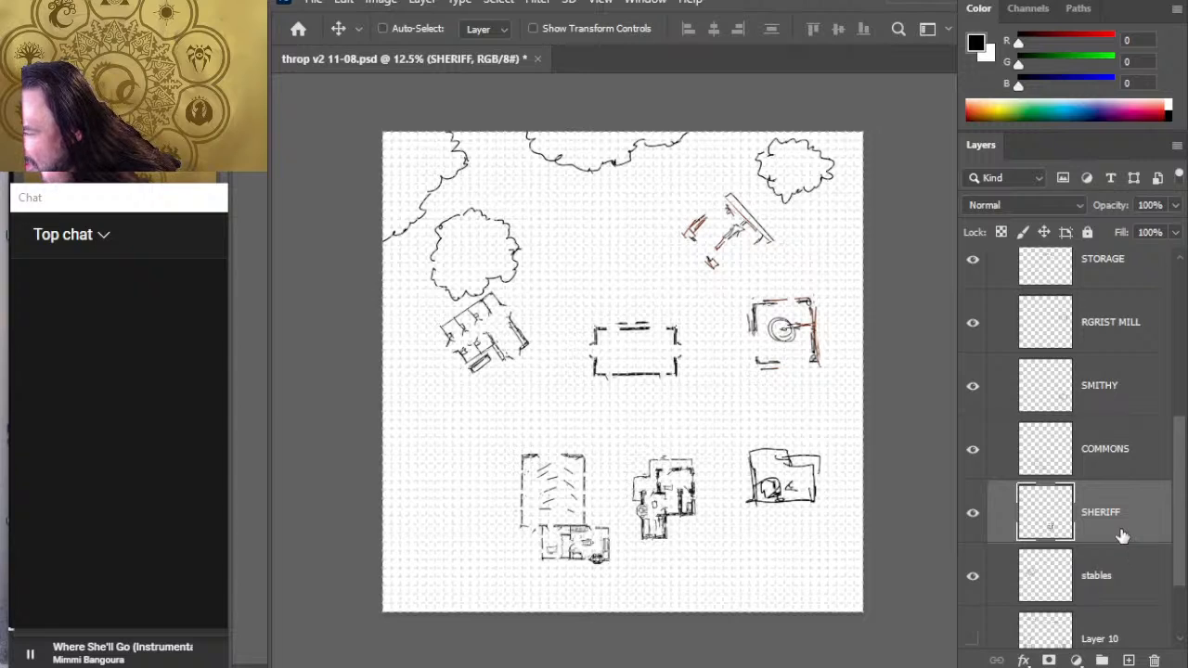
key(shift+Up)
key(shift+Up)
key(shift+Up)
key(shift+Up)
key(shift+Up)
key(shift+Up)
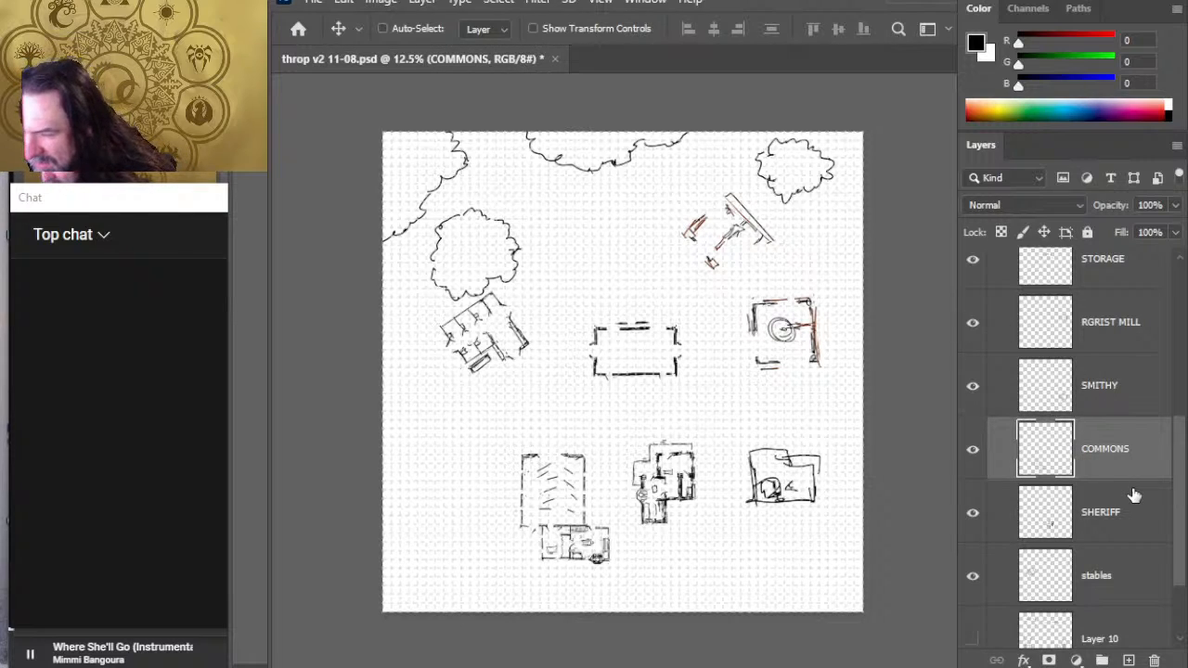
- Nudge the COMMONS building slightly east and south, offsetting it below the SHERIFF building's top edge
key(shift+Right)
key(shift+Right)
key(shift+Right)
key(shift+Right)
key(shift+Down)
key(shift+Down)
key(shift+Right)
key(shift+Right)
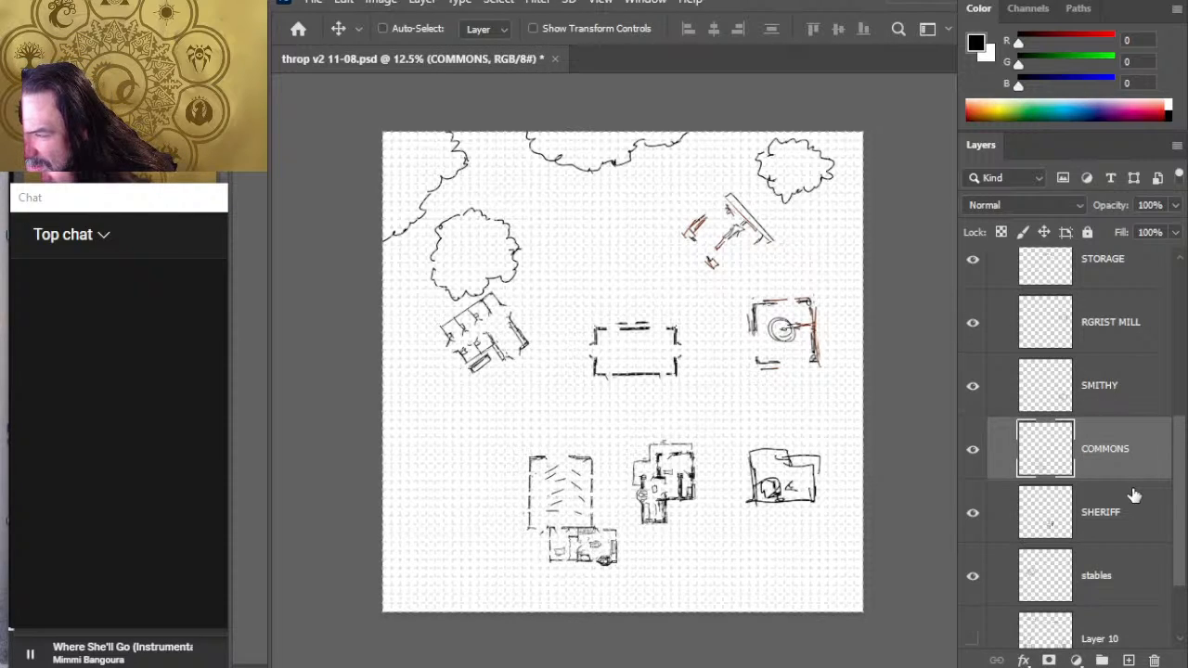
key(shift+Right)
key(shift+Right)
key(shift+Down)
key(shift+Down)
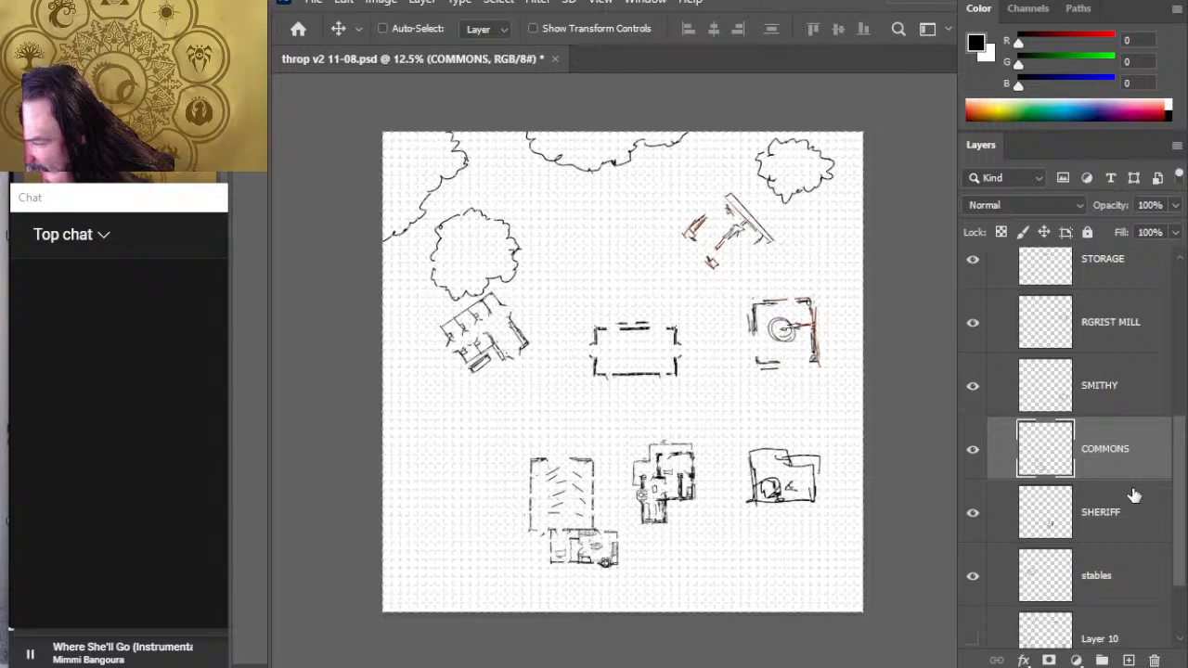
key(shift+Down)
key(shift+Down)
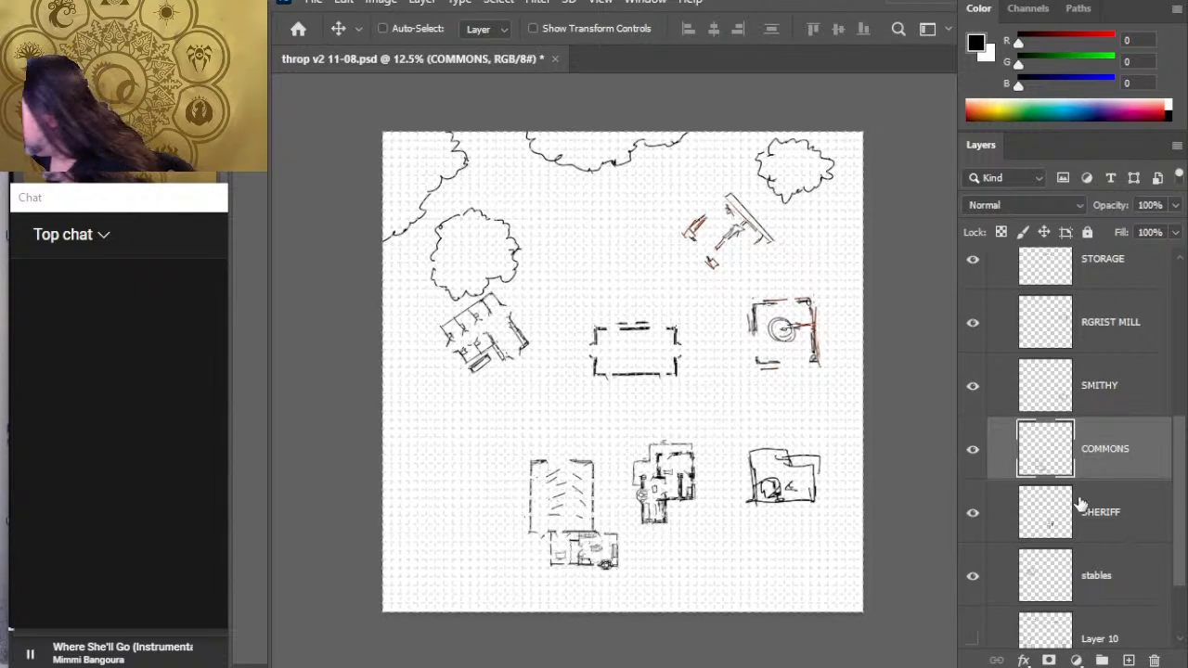
- Move the stables building south, placing it northwest of the COMMONS building
click(1148, 527)
click(1137, 587)
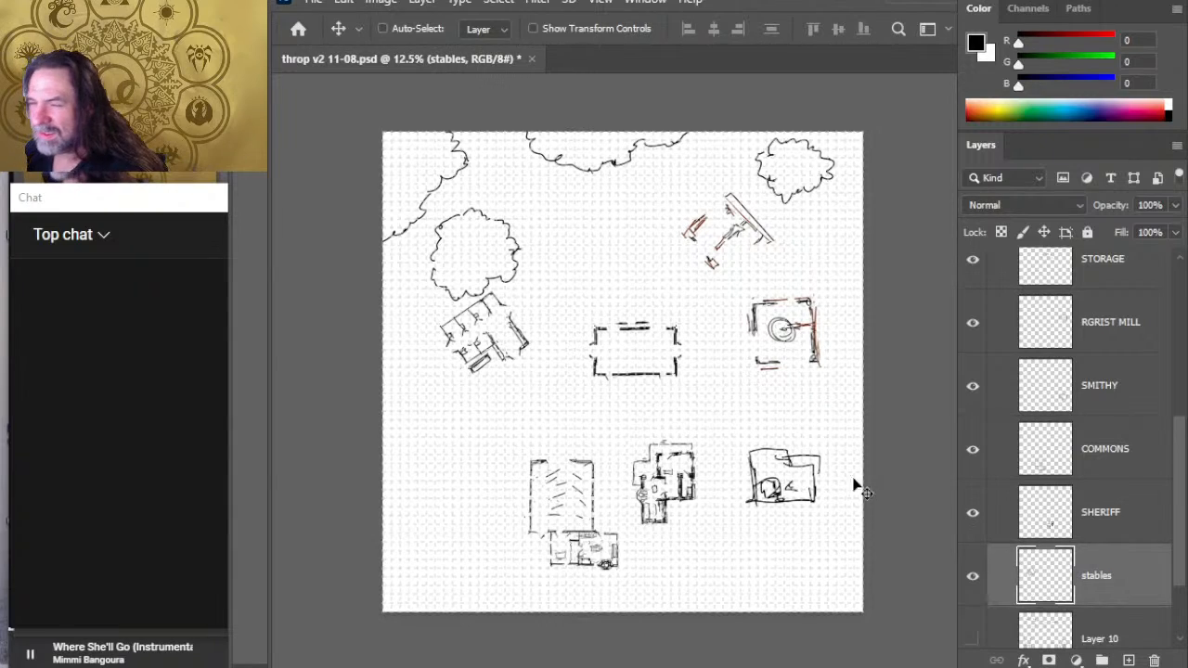
mouse_move(654, 395)
mouse_down()
mouse_move(658, 379)
mouse_move(649, 387)
mouse_up()
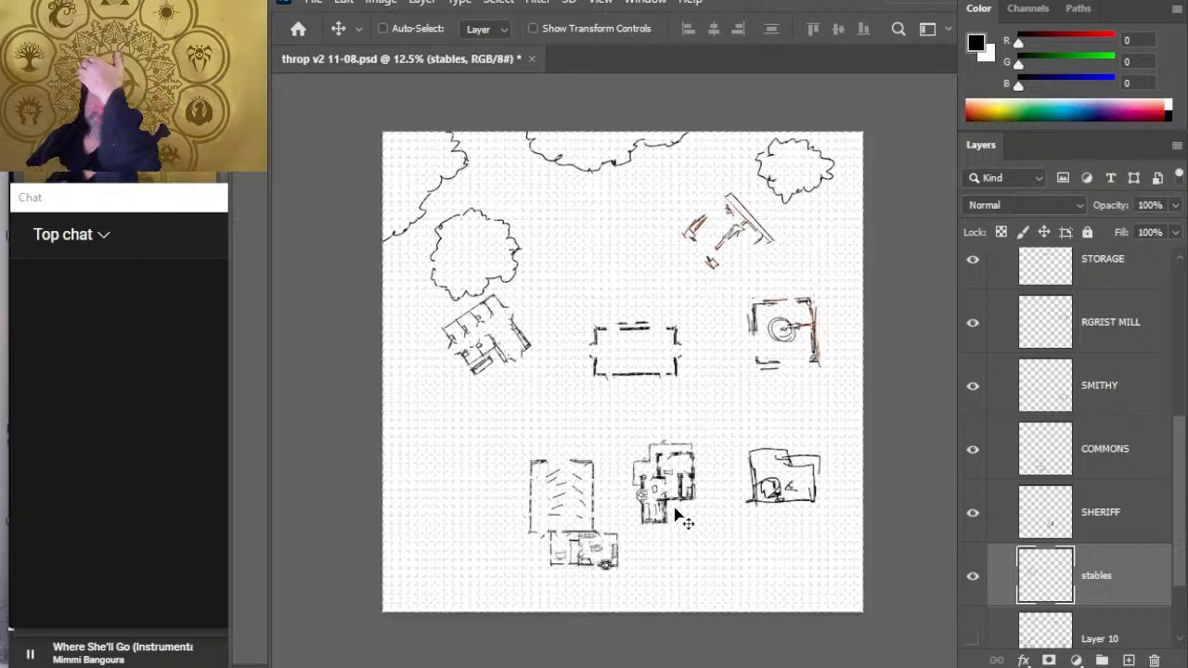
drag(600, 392, 590, 480)
key(l)
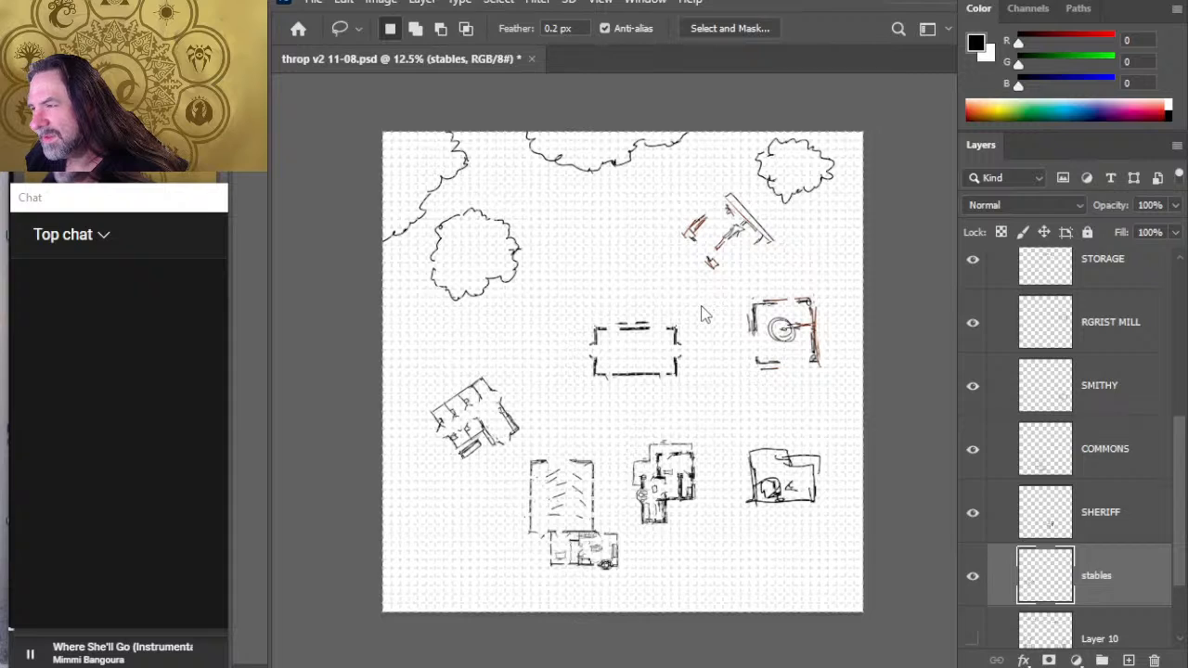
- Flip the stables vertically, rotate them about 18.6° and place them at X 659 px, Y 2744 px, just west of the COMMONS
key(ctrl+t)
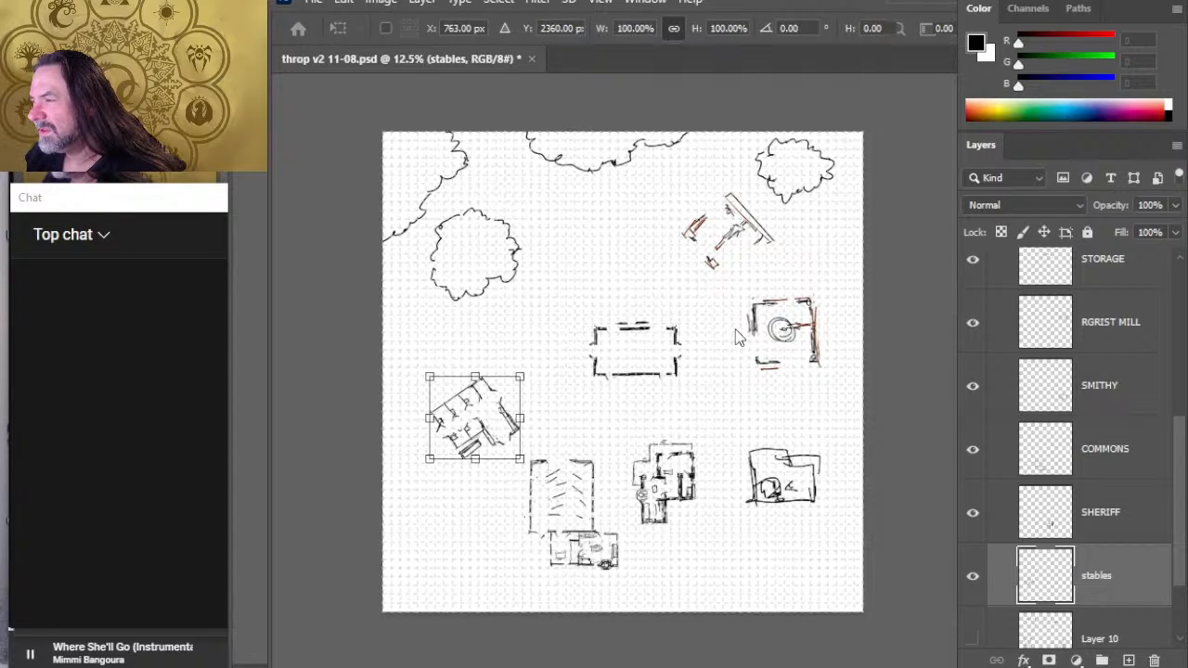
click(737, 355)
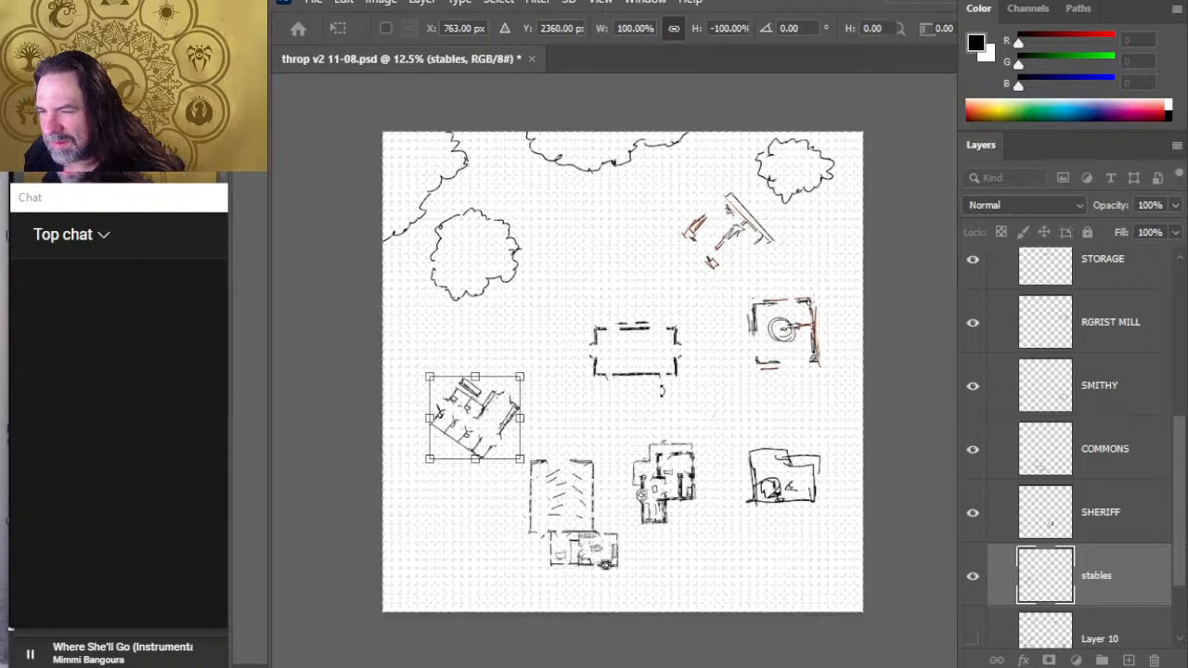
drag(694, 415, 683, 484)
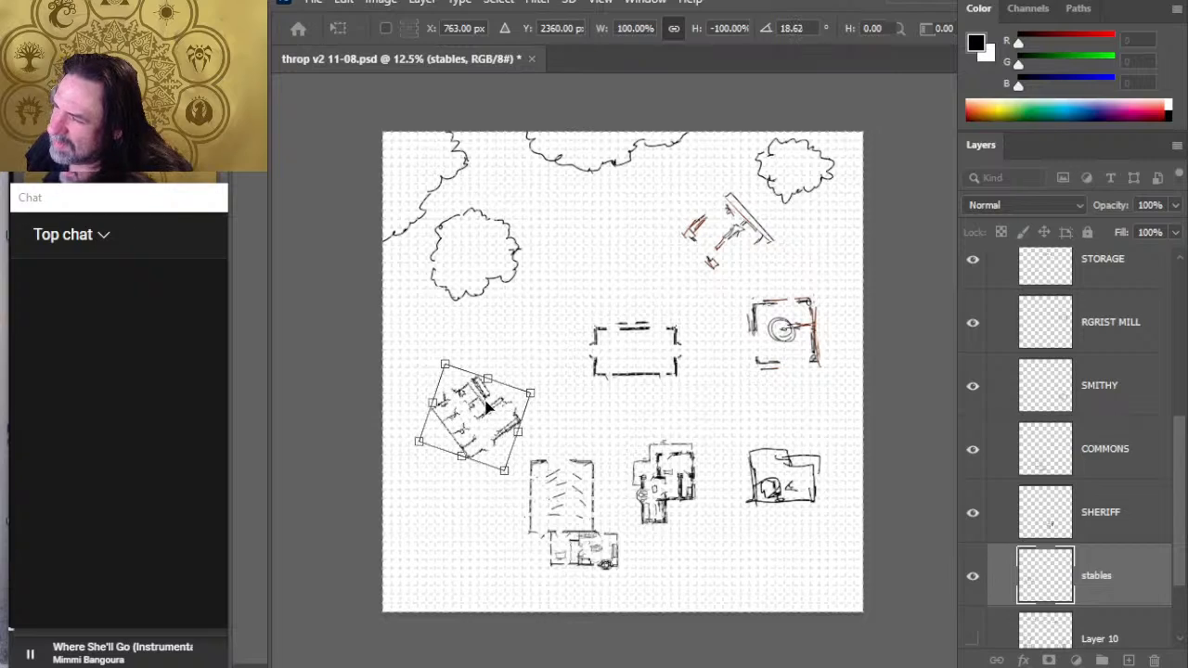
mouse_move(483, 420)
mouse_down()
mouse_move(476, 464)
mouse_move(465, 455)
mouse_move(474, 464)
mouse_up()
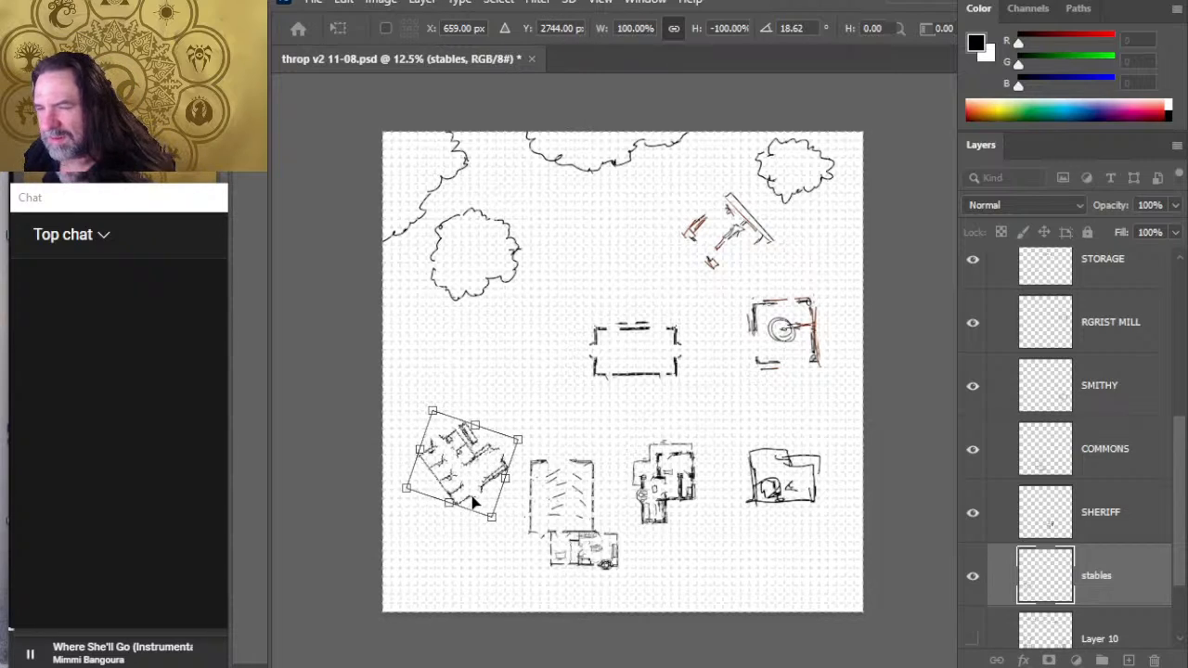
key(Return)
- Nudge the stables slightly west and north, away from the COMMONS building
key(v)
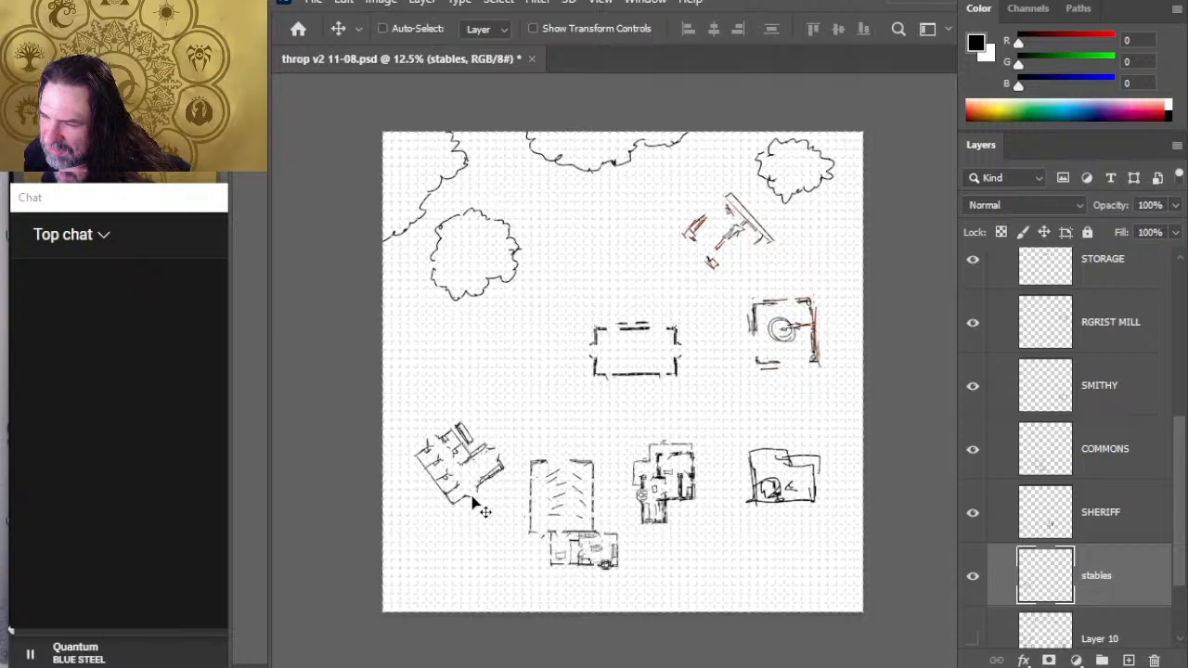
key(shift+Left)
key(shift+Up)
key(shift+Left)
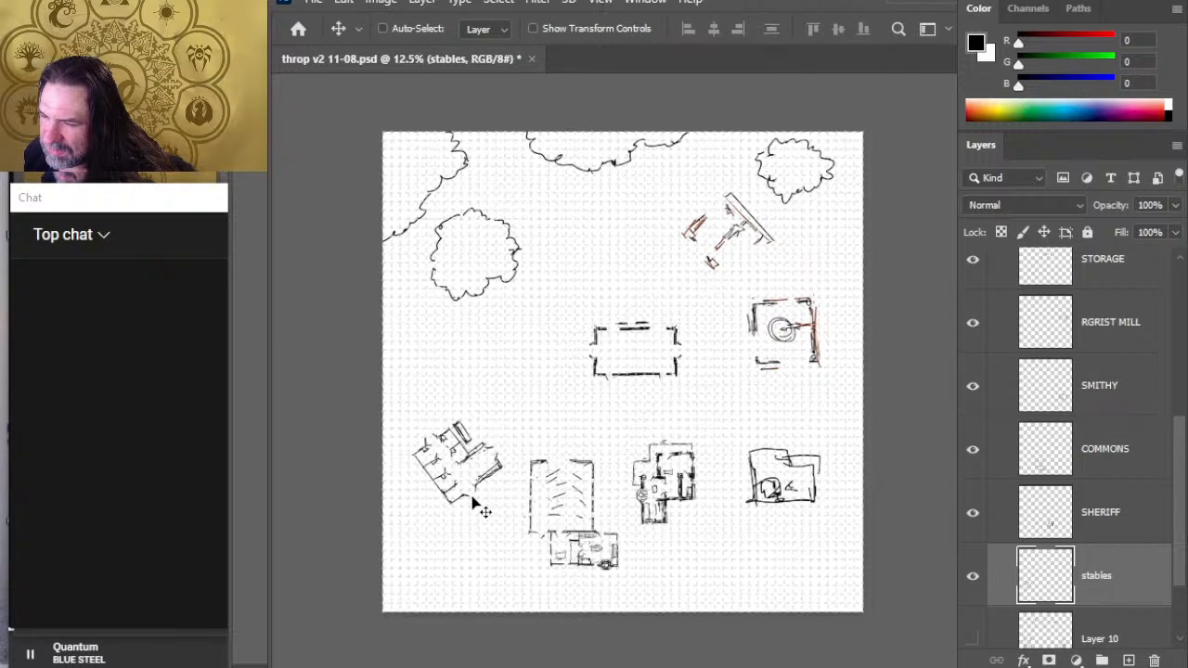
key(shift+Up)
key(shift+Up)
key(shift+Up)
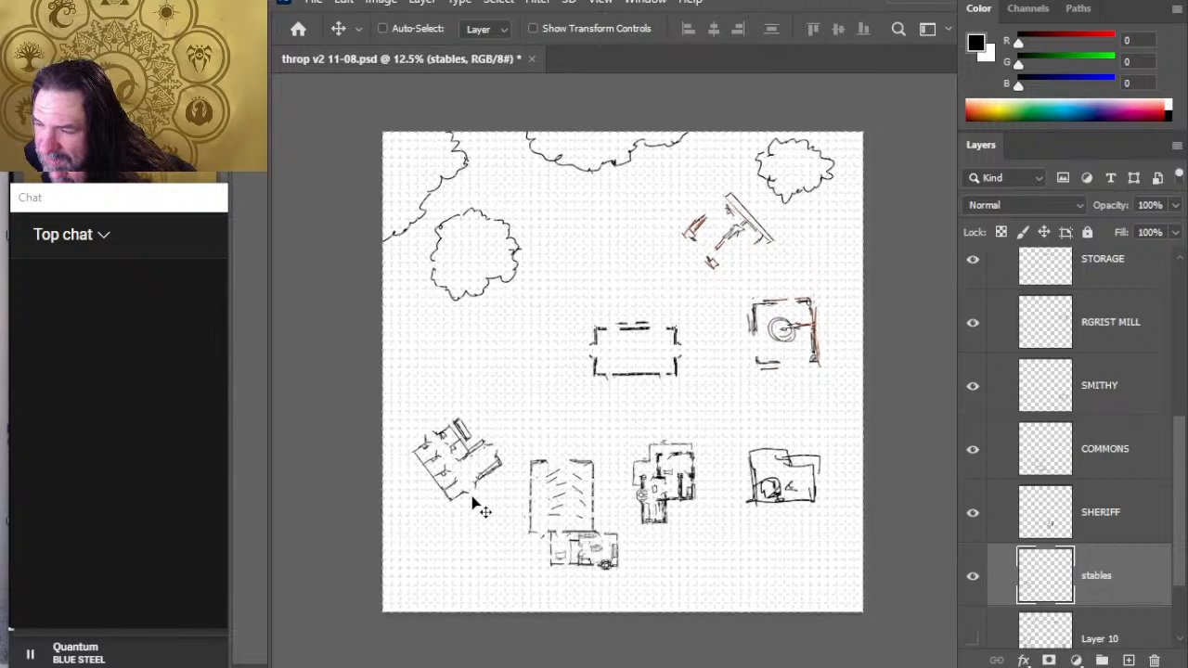
key(shift+Up)
key(shift+Up)
key(shift+Up)
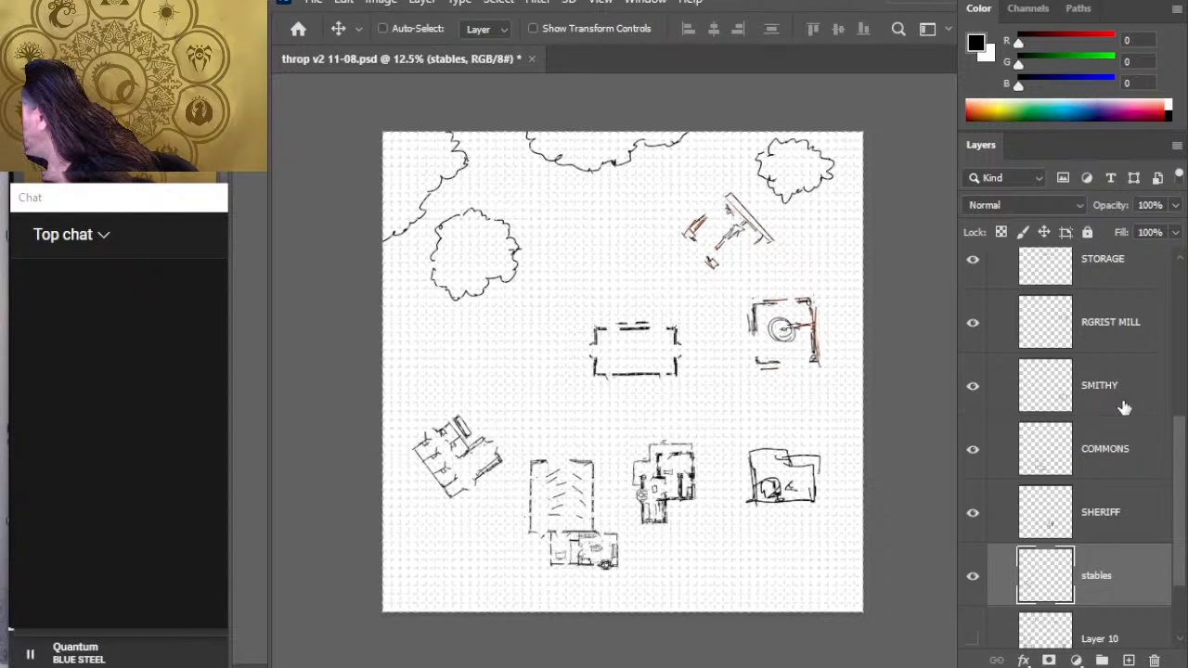
- Shift the SMITHY building southwest so it sits lower than the SHERIFF building and closer to it
click(1101, 412)
key(shift+Left)
key(shift+Left)
key(shift+Left)
key(shift+Left)
key(shift+Left)
key(shift+Left)
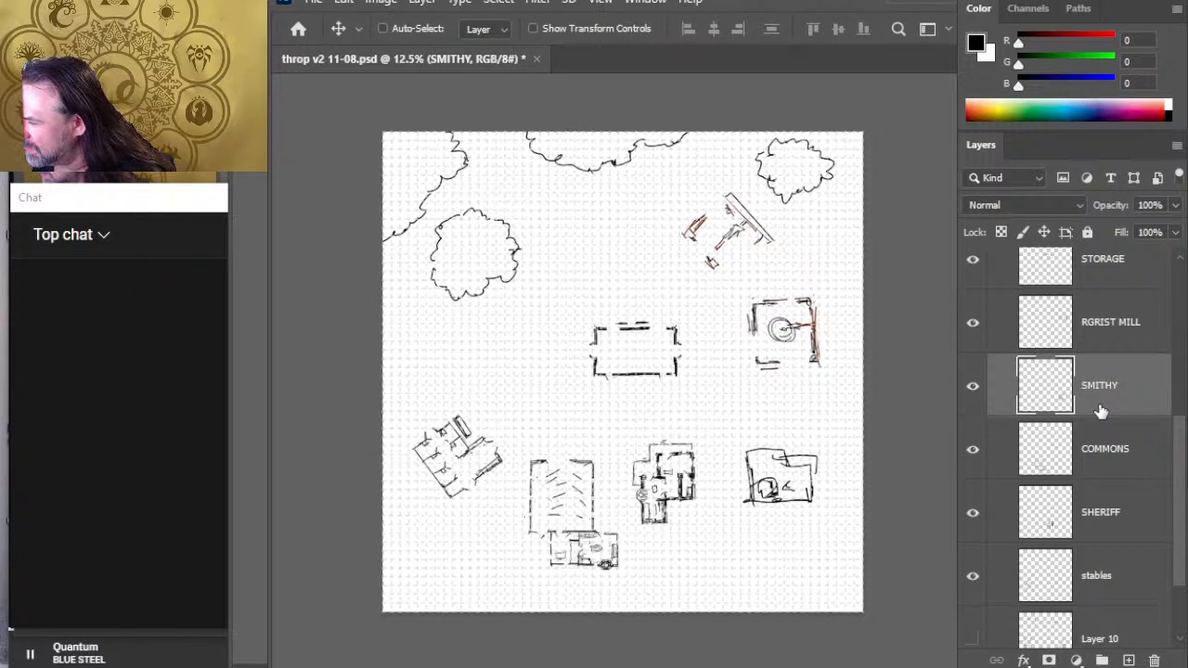
key(shift+Left)
key(shift+Left)
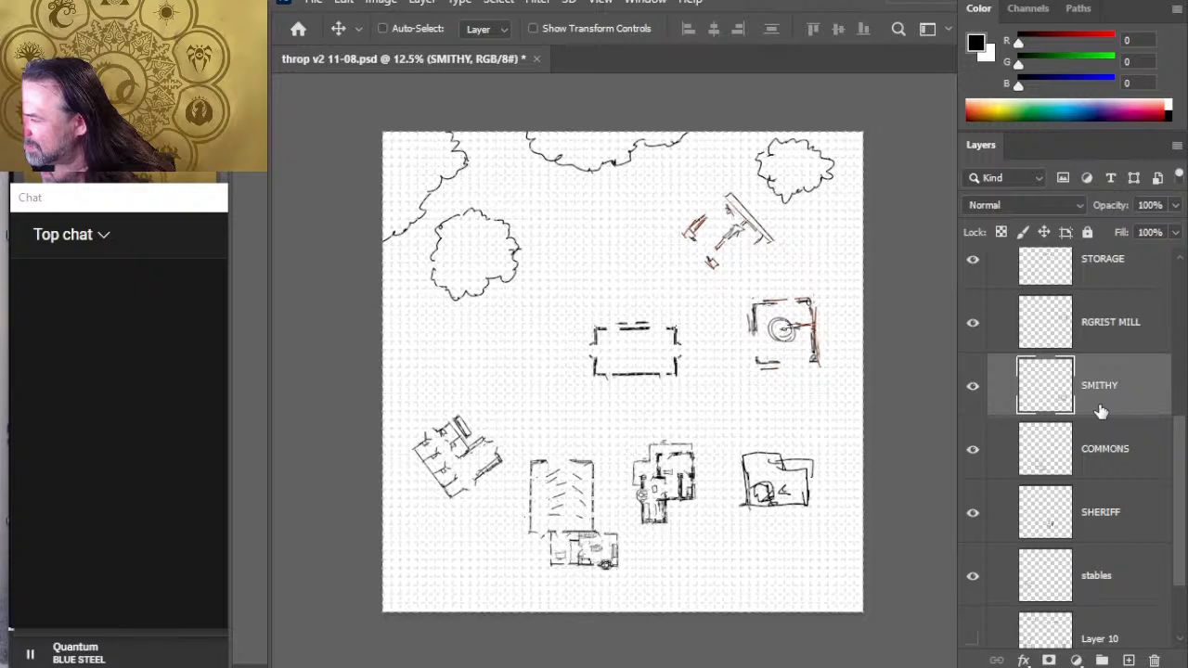
key(shift+Down)
key(shift+Down)
key(shift+Down)
key(shift+Down)
key(shift+Down)
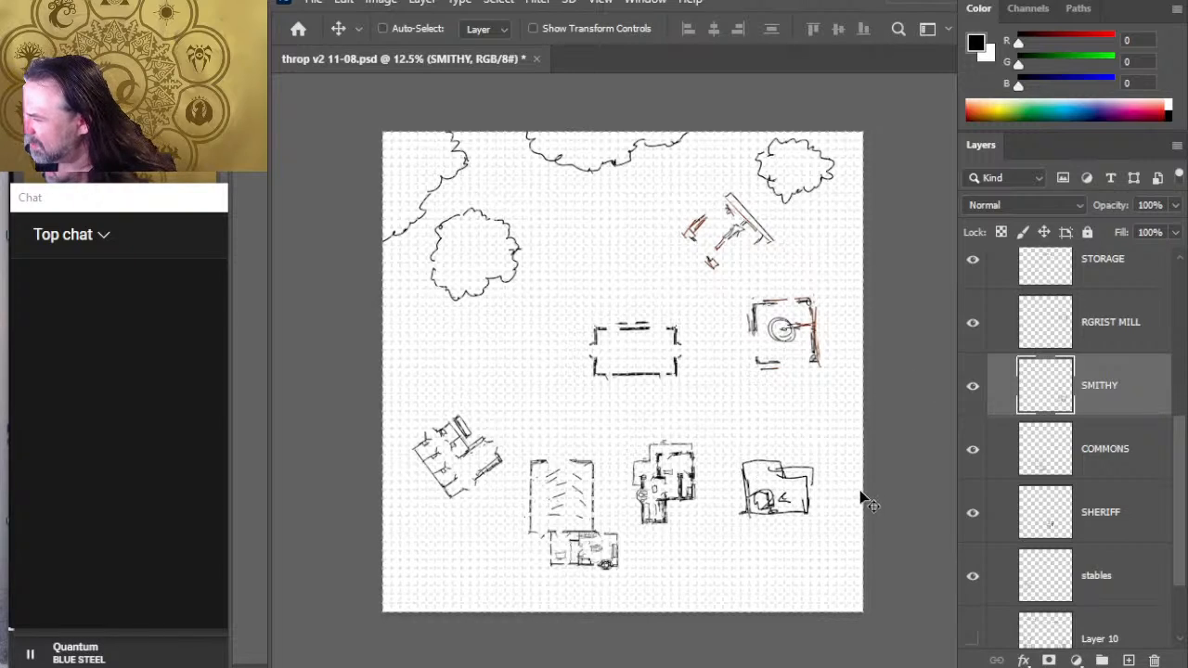
mouse_move(867, 501)
mouse_down()
mouse_move(825, 526)
mouse_move(846, 536)
mouse_up()
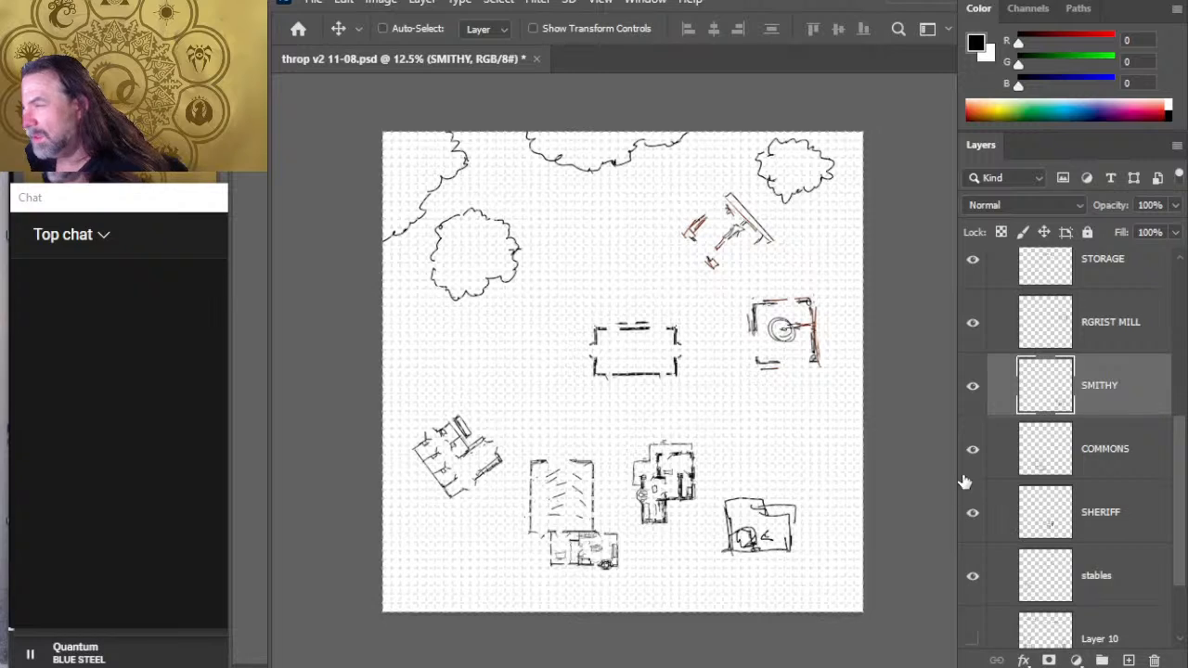
- Select the lumber, STORAGE and RGRIST MILL layers together and nudge the three buildings west
drag(1180, 551, 1179, 477)
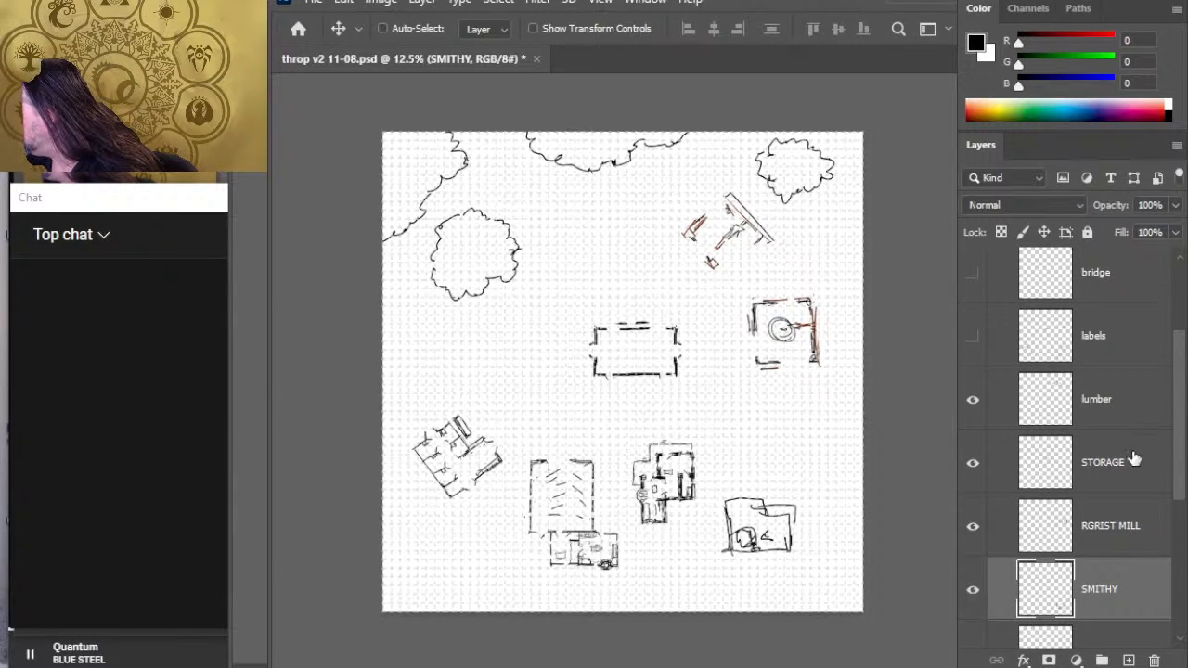
click(1127, 408)
shift+click(1130, 552)
key(shift+Left)
key(shift+Left)
key(shift+Left)
key(shift+Left)
key(shift+Left)
key(shift+Left)
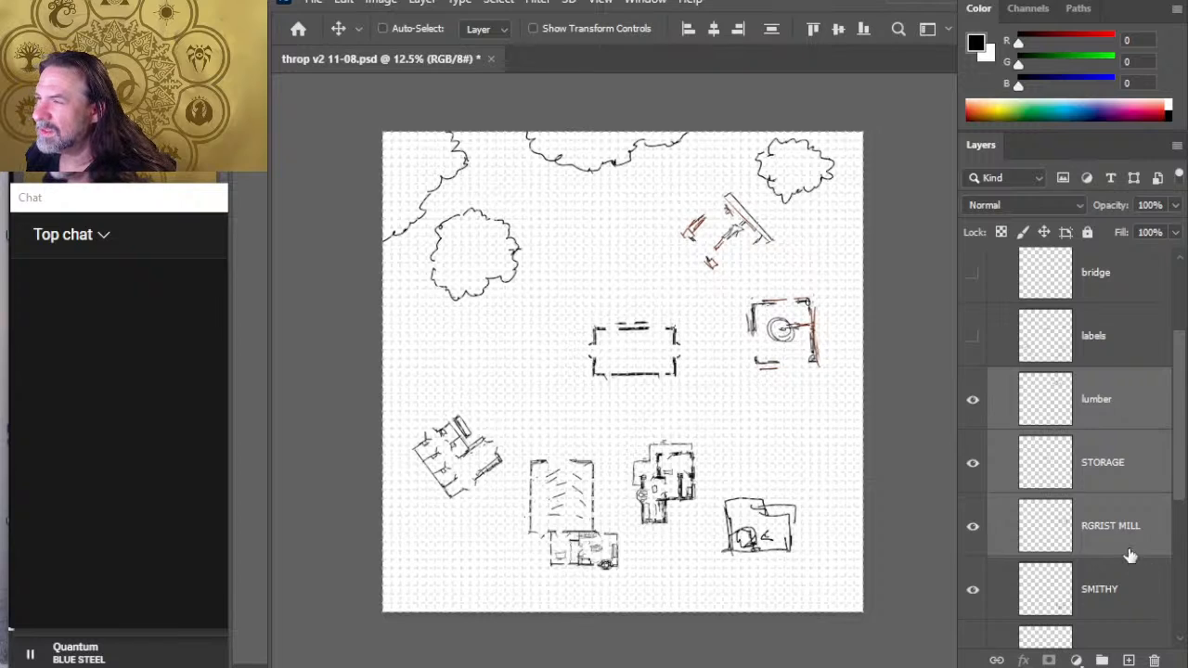
key(shift+Left)
key(shift+Left)
key(shift+Left)
key(shift+Left)
key(shift+Left)
key(shift+Left)
key(shift+Left)
key(shift+Left)
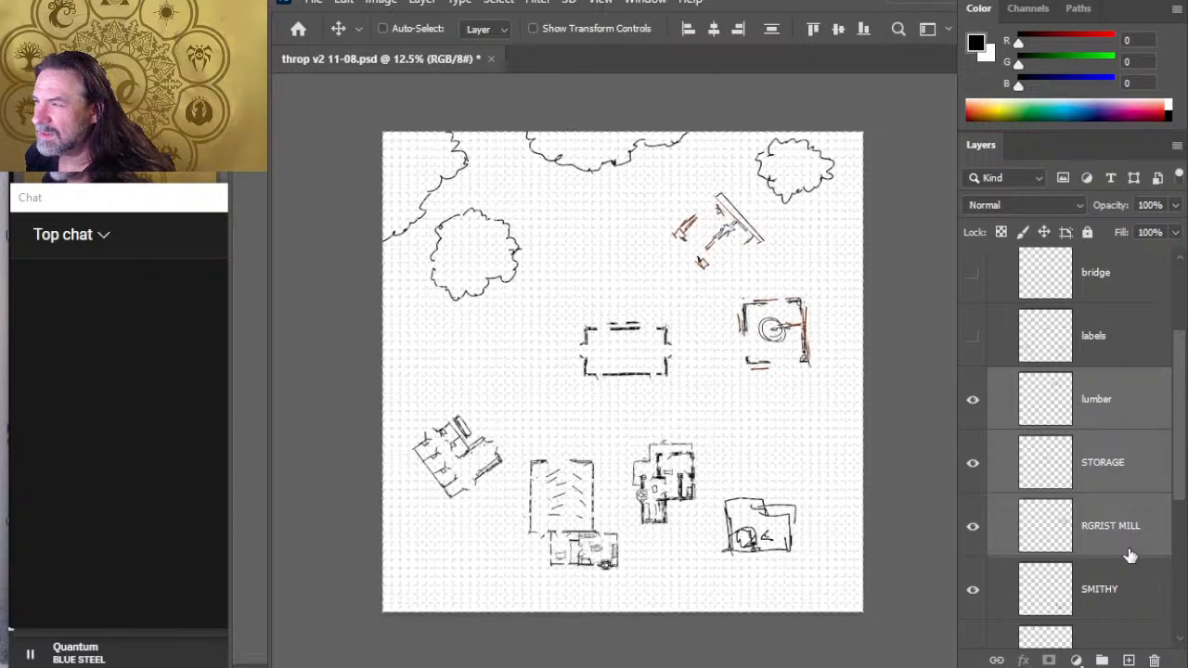
key(shift+Left)
key(shift+Left)
key(shift+Left)
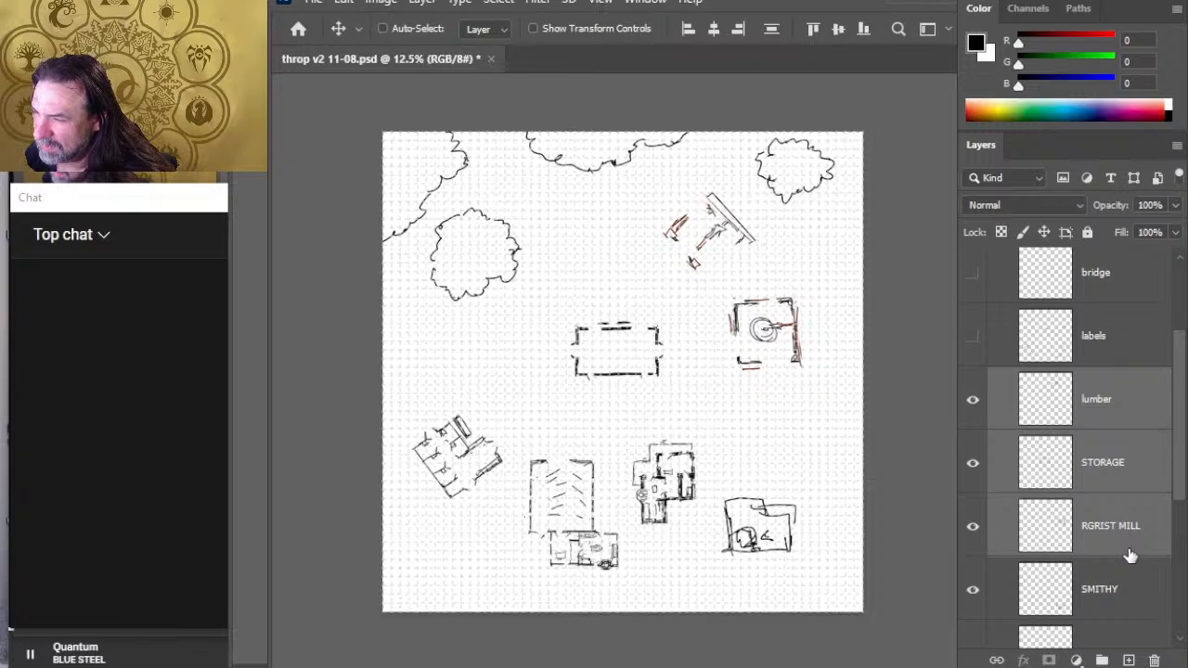
key(shift+Left)
key(shift+Left)
key(shift+Left)
key(shift+Left)
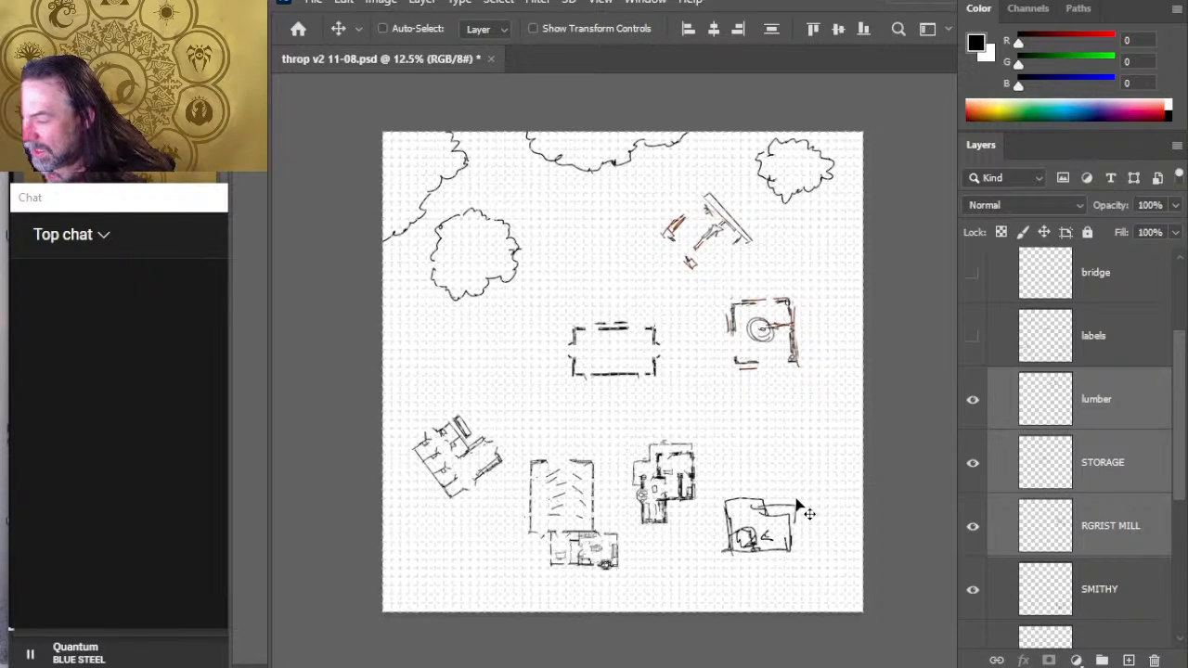
- Save the map document
key(z)
drag(765, 400, 779, 421)
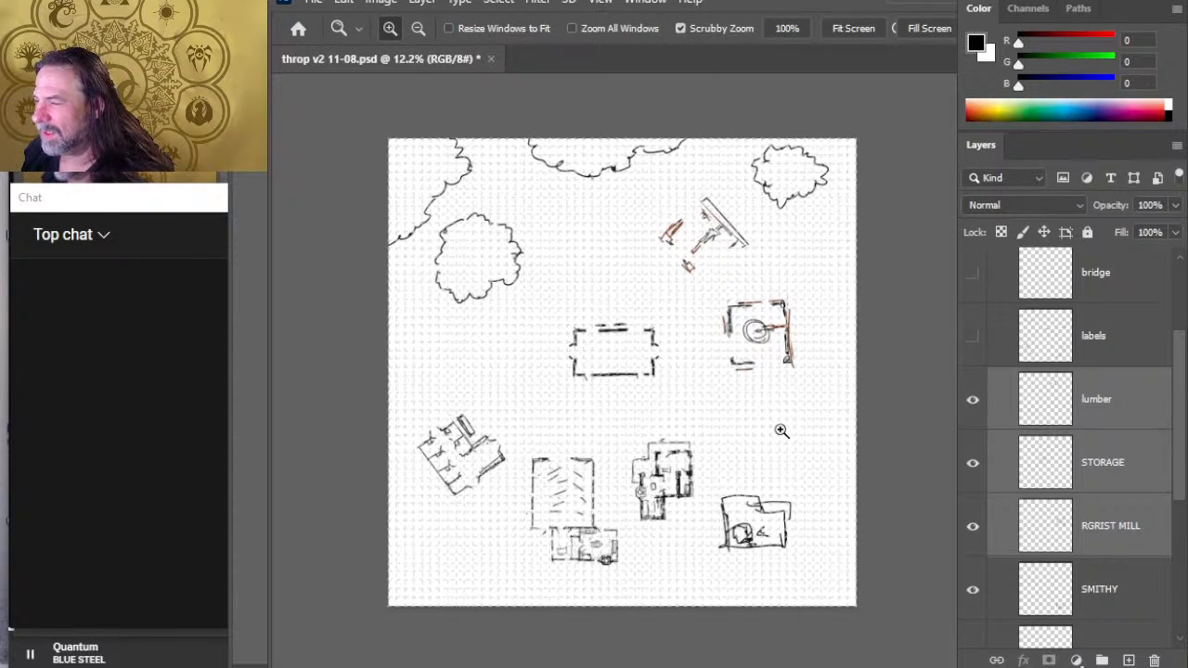
key(ctrl+s)
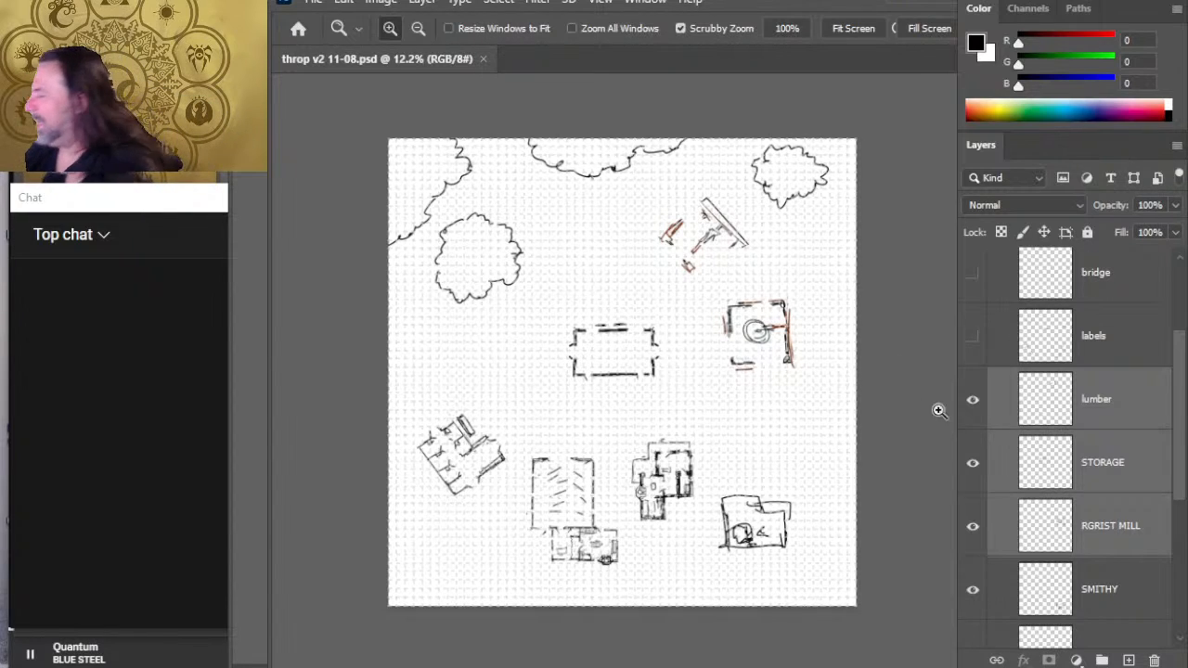
- On the treeline layer, redraw the lower edge of the northeast tree clump so it extends farther south
drag(1176, 392, 1176, 369)
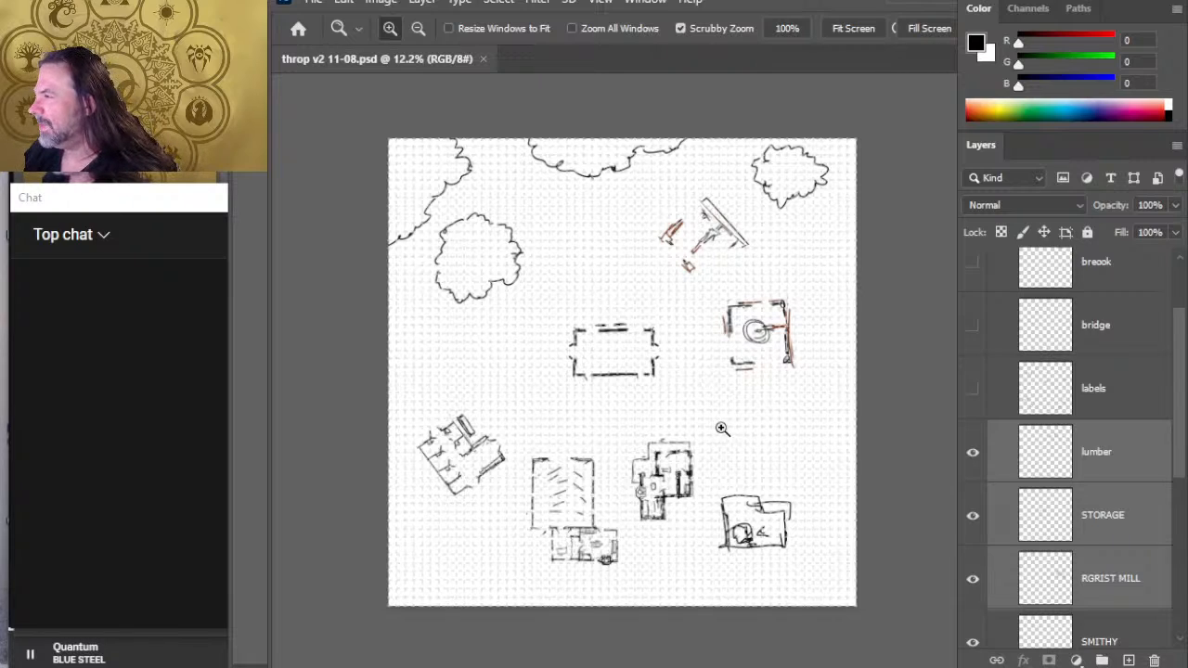
click(1114, 453)
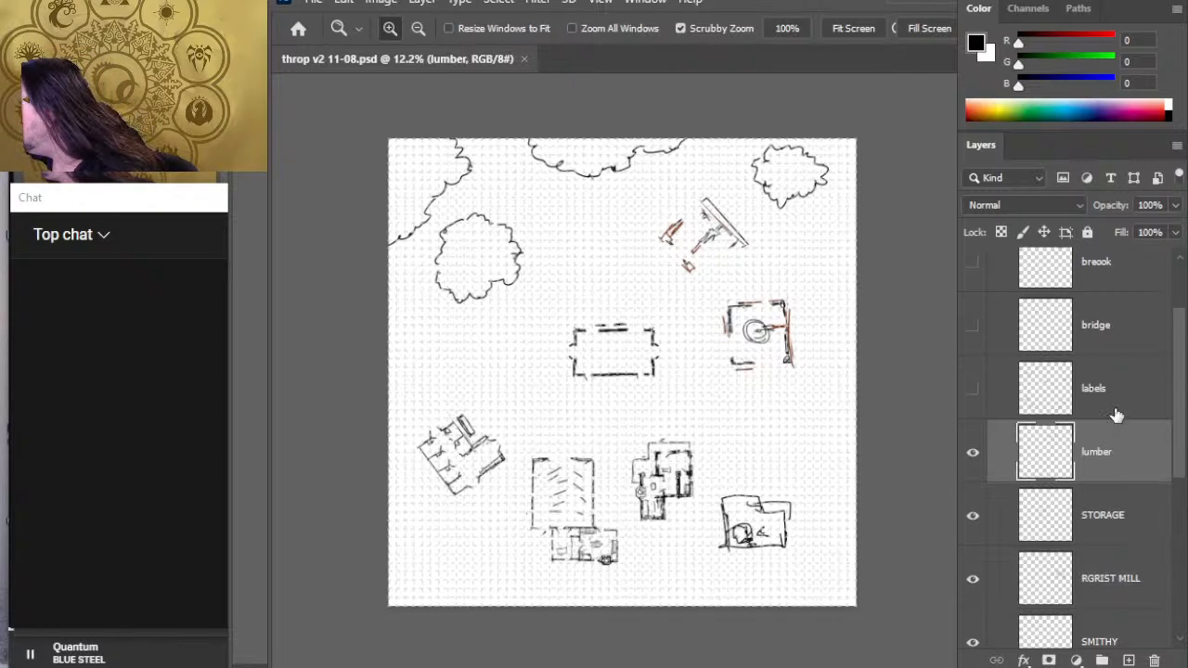
click(1114, 413)
drag(1181, 379, 1171, 320)
click(1122, 322)
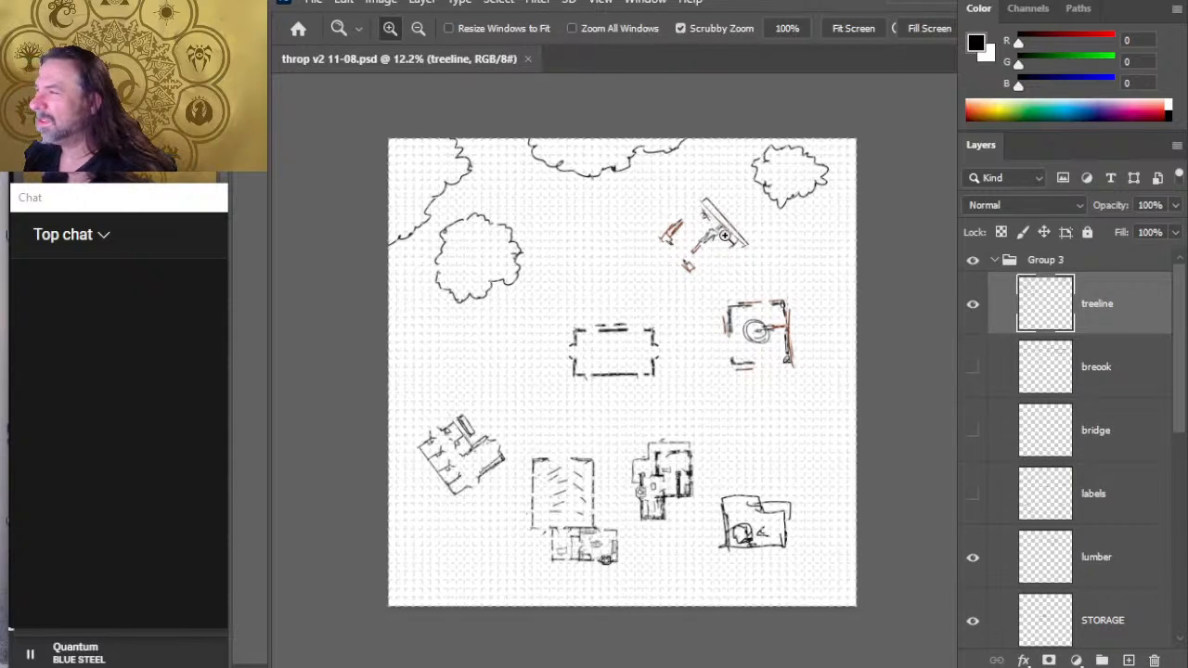
key(e)
key(b)
mouse_move(788, 198)
mouse_down()
mouse_move(810, 194)
mouse_move(800, 211)
mouse_up()
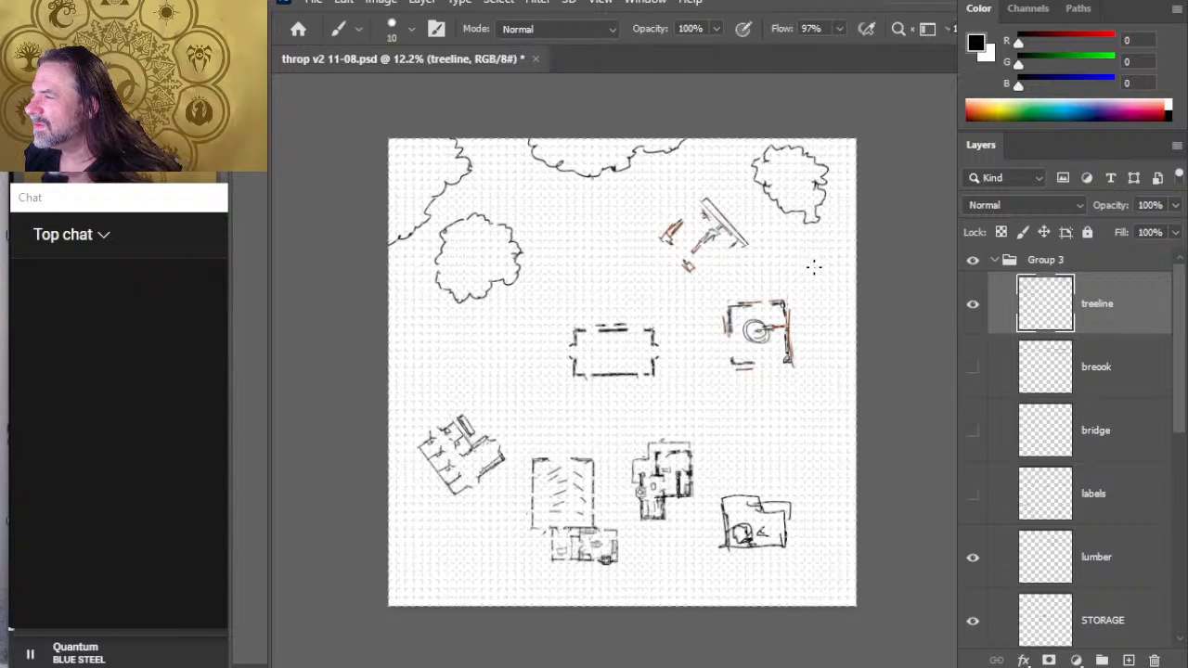
- Draw two small tree clumps, one northeast of the grist mill and one just south of the large western clump
drag(798, 274, 825, 287)
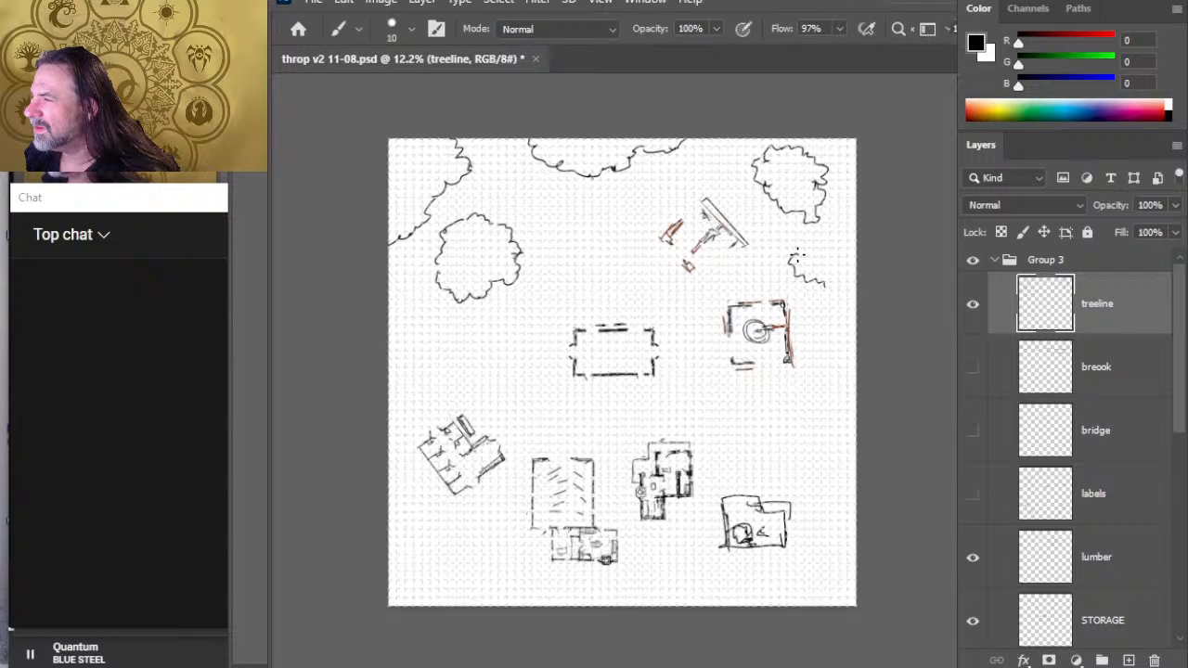
mouse_move(798, 247)
mouse_down()
mouse_move(842, 251)
mouse_move(849, 279)
mouse_move(809, 242)
mouse_up()
key(e)
key(b)
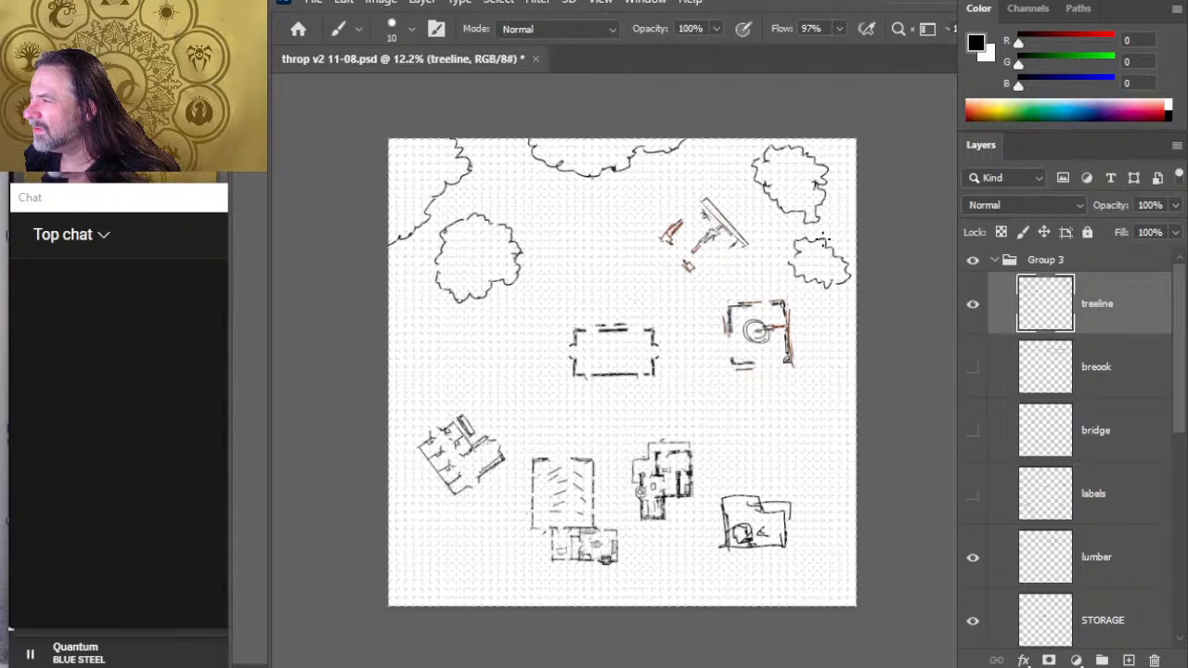
key(e)
key(b)
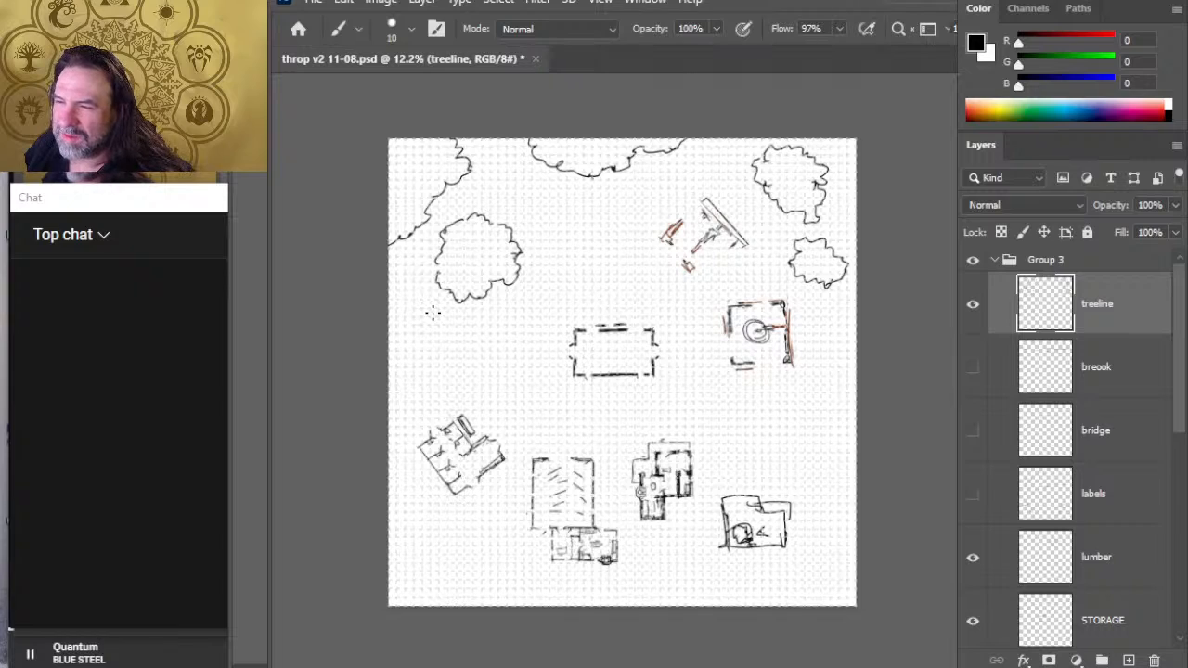
mouse_move(451, 347)
mouse_down()
mouse_move(470, 329)
mouse_move(459, 308)
mouse_up()
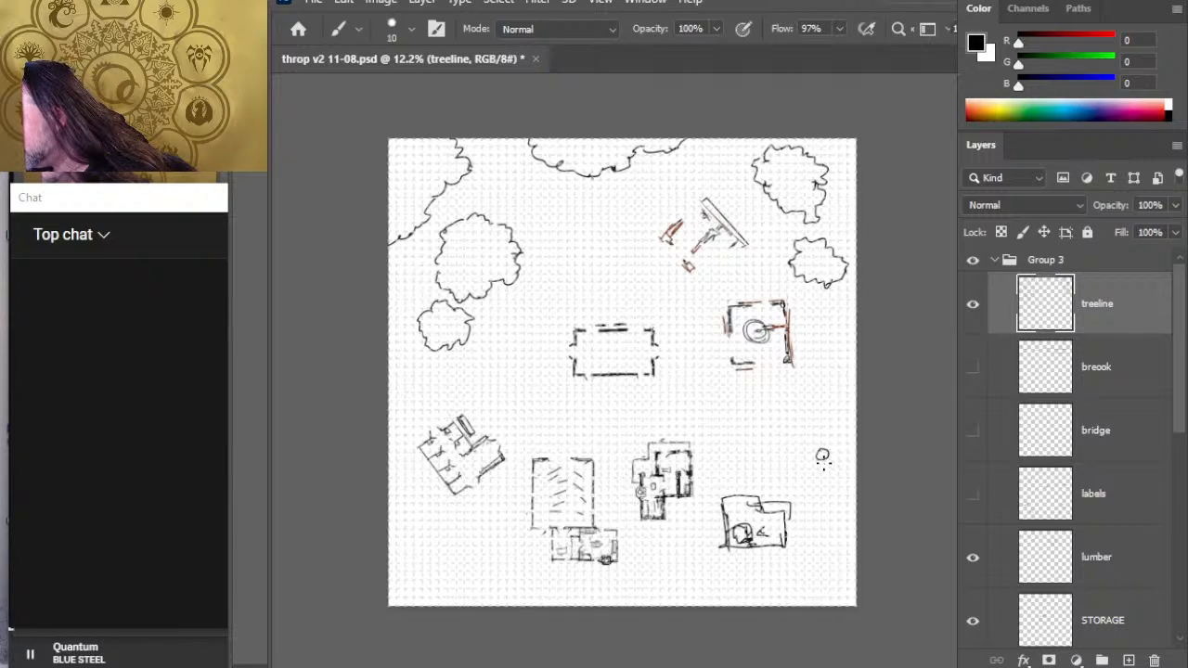
- Sketch dashed north-south boundary lines east of the SMITHY and the grist mill, with small round posts flanking the gap between them
mouse_move(822, 461)
mouse_down()
mouse_move(811, 528)
mouse_move(822, 526)
mouse_up()
key(e)
key(b)
key(e)
key(b)
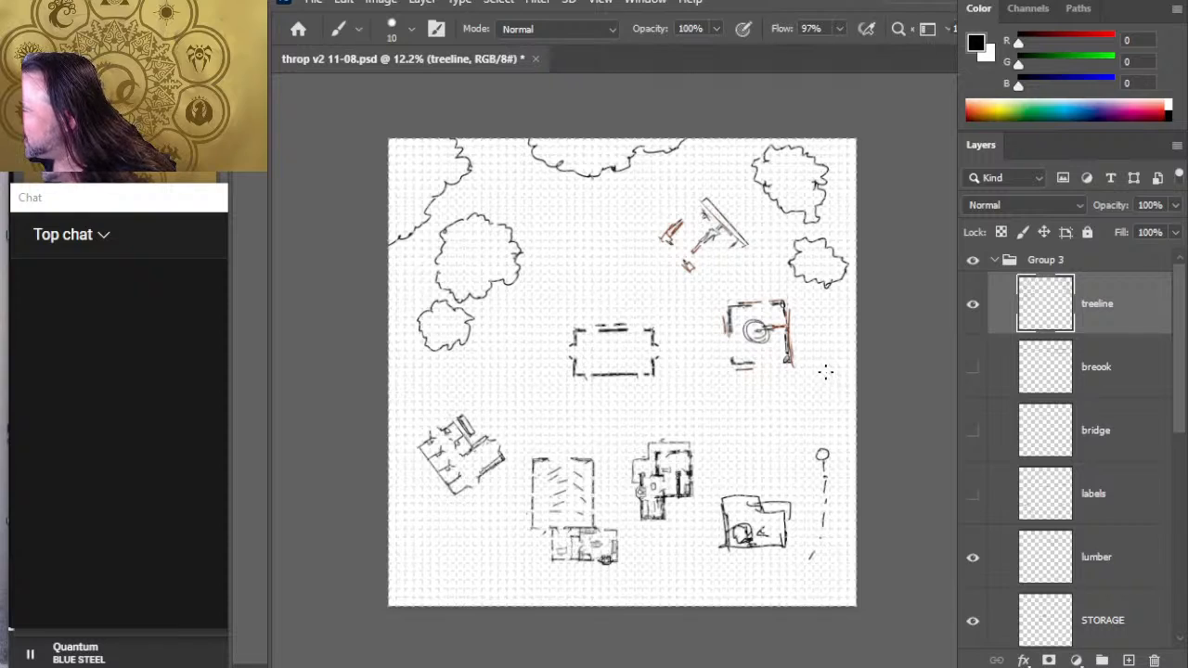
drag(820, 369, 820, 364)
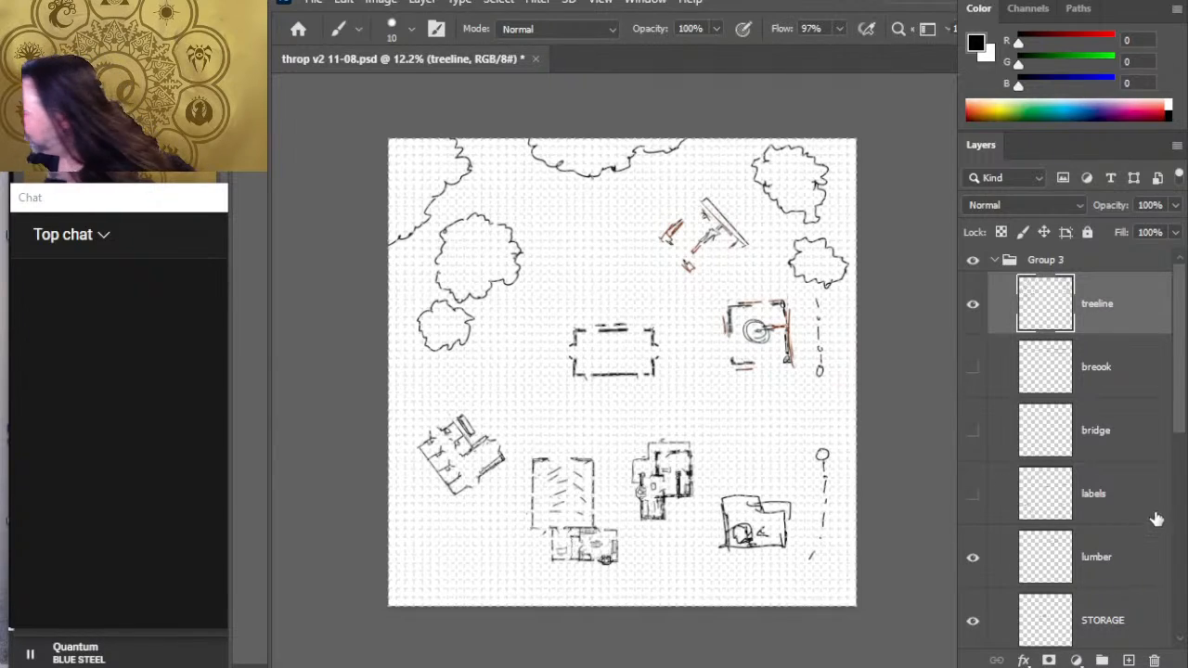
- Nudge the stables building south and slightly east
drag(1176, 389, 1186, 571)
click(1132, 545)
key(v)
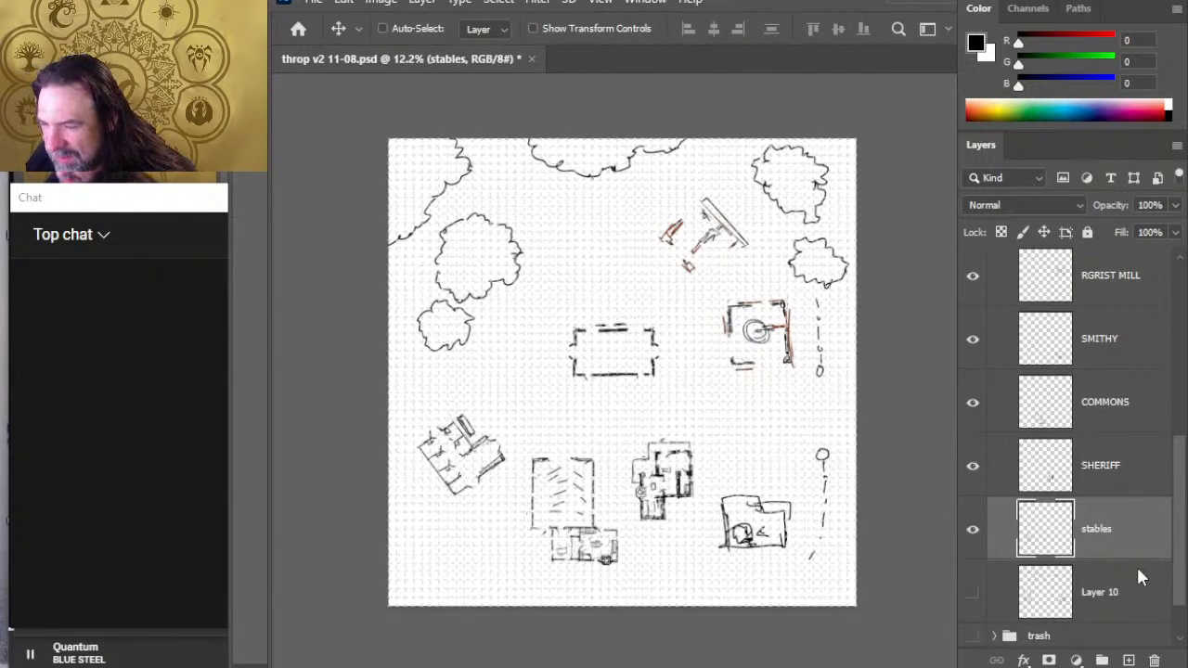
key(shift+Down)
key(shift+Down)
key(shift+Down)
key(shift+Down)
key(shift+Down)
key(shift+Down)
key(shift+Down)
key(shift+Down)
key(shift+Down)
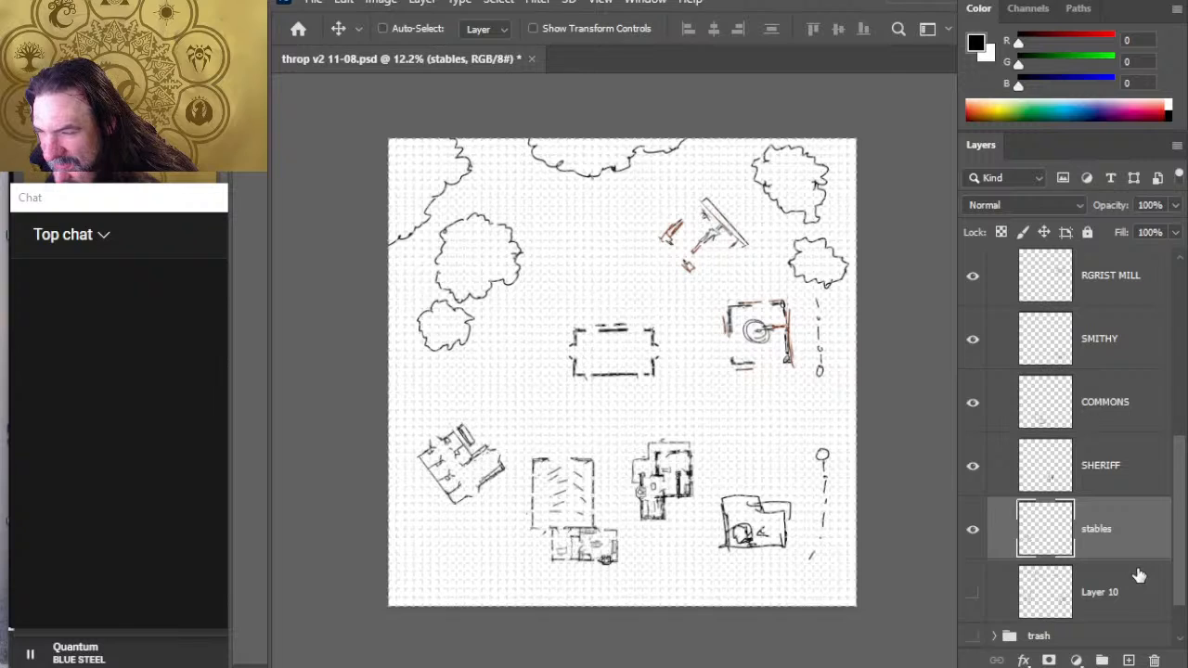
key(shift+Down)
key(shift+Down)
key(shift+Down)
key(shift+Right)
key(shift+Right)
key(shift+Right)
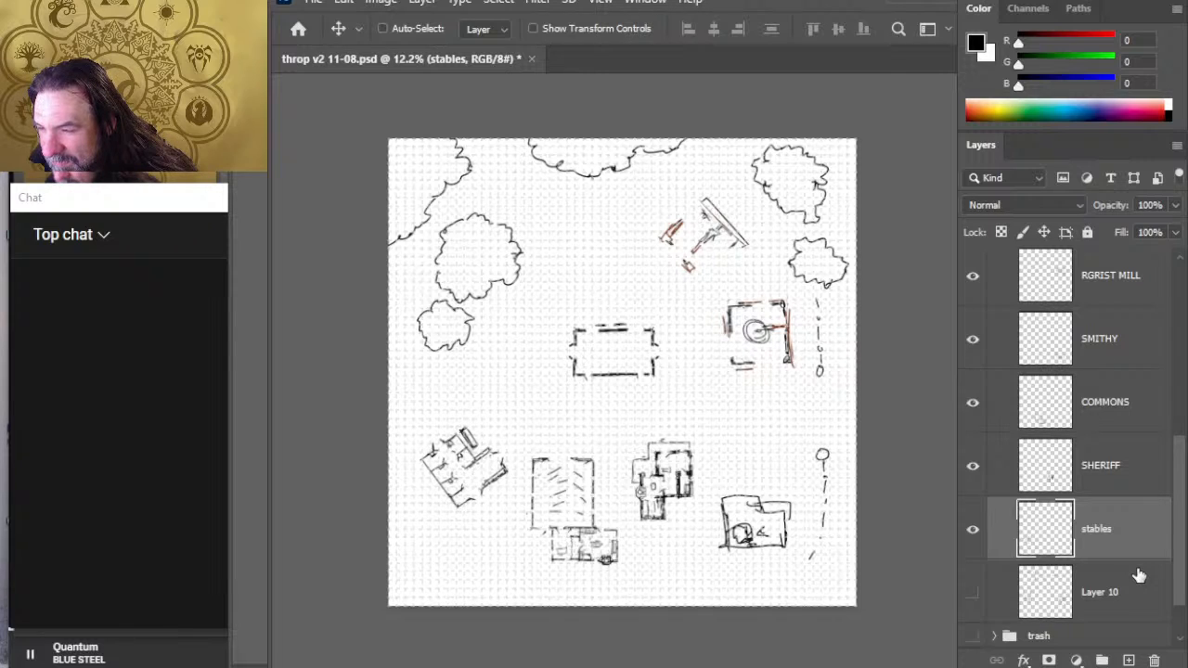
- Fine-tune the stables building's north-south position, leaving it slightly farther south in the village's southwest corner
key(shift+Up)
key(shift+Up)
key(shift+Up)
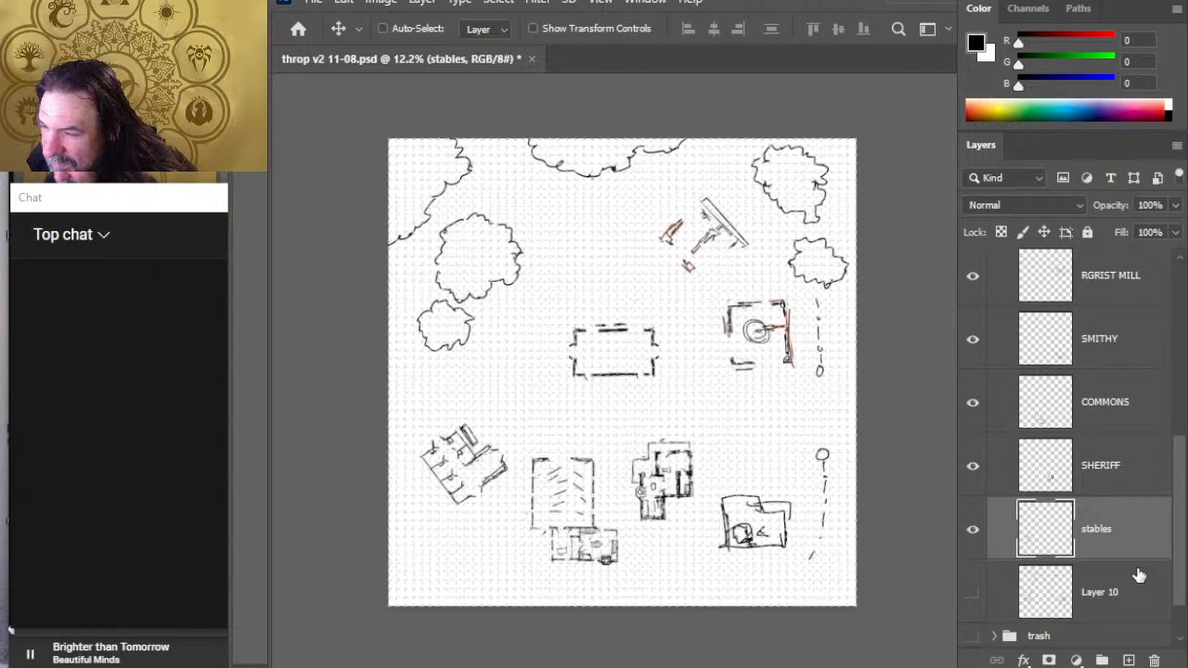
key(shift+Down)
key(shift+Down)
key(shift+Down)
key(shift+Down)
key(shift+Down)
key(shift+Down)
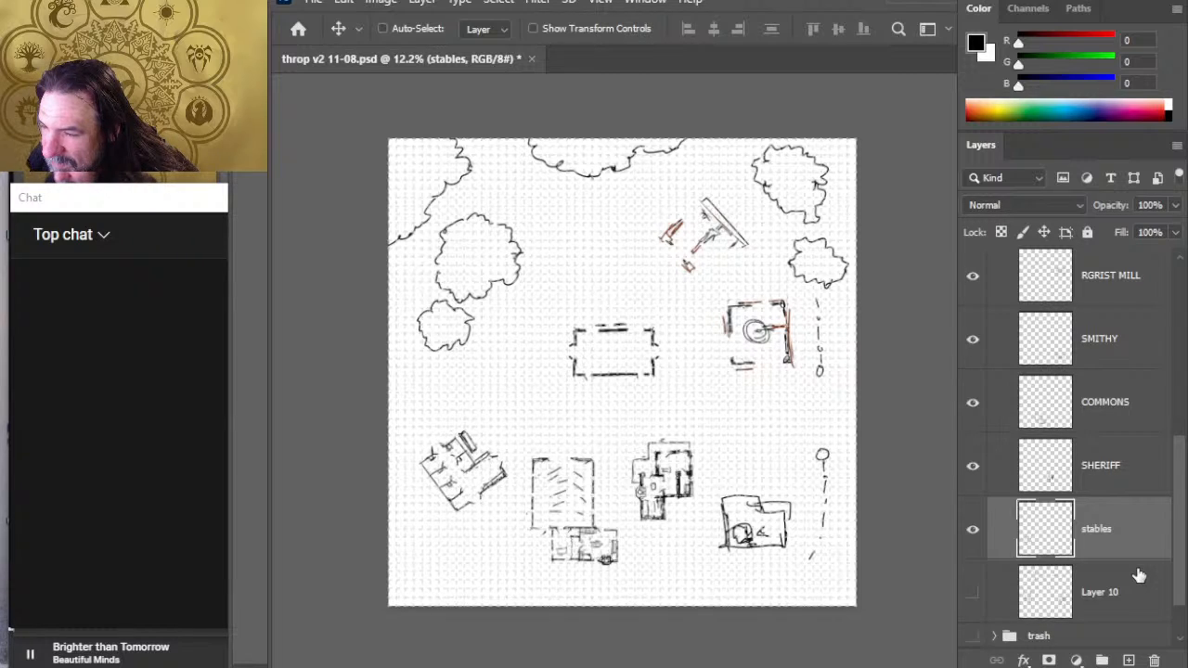
key(shift+Down)
key(shift+Down)
key(shift+Down)
key(shift+Down)
key(shift+Down)
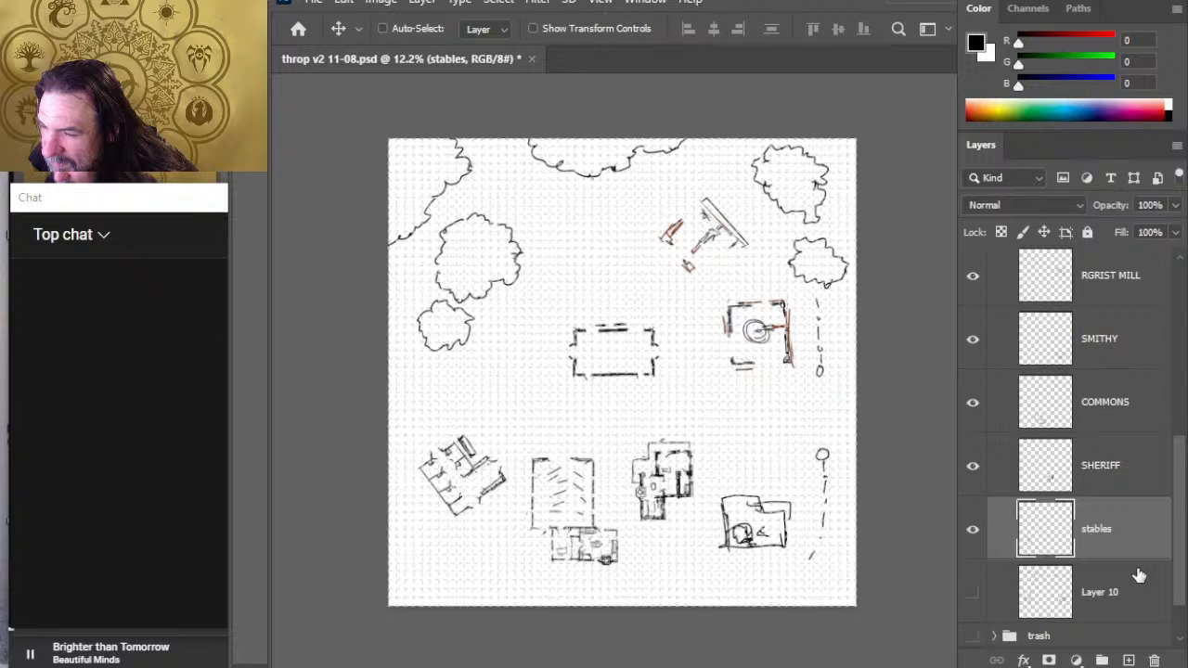
key(shift+Down)
- Mirror the stables building with Free Transform and rotate it to -64.83 degrees
key(l)
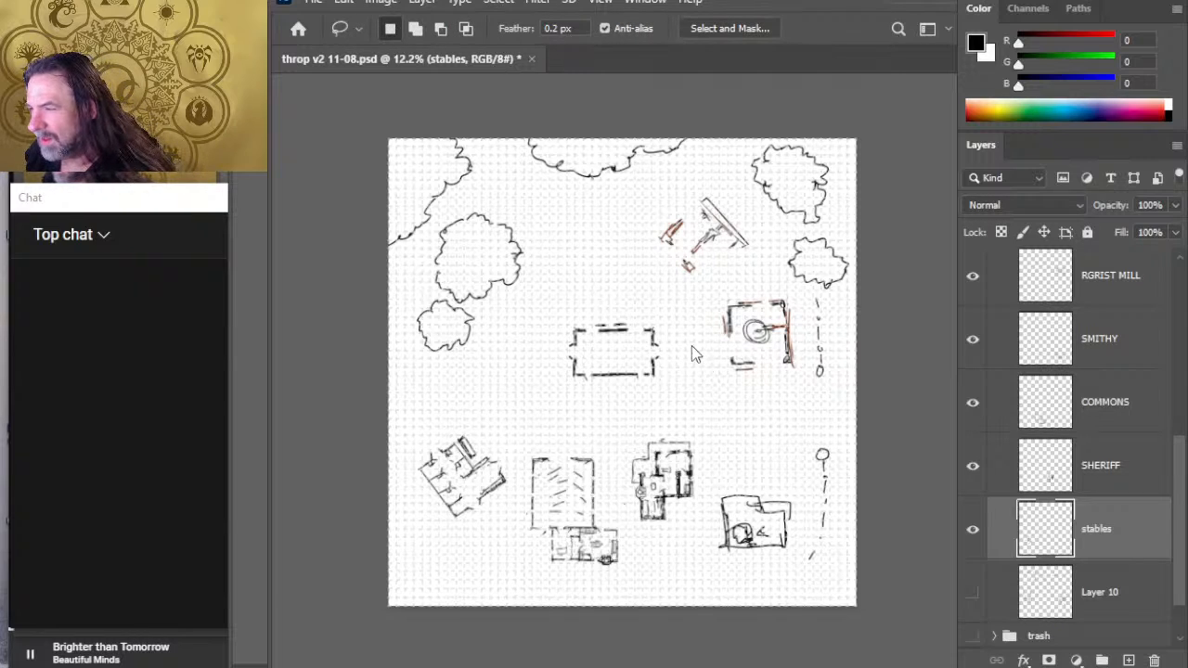
key(ctrl+t)
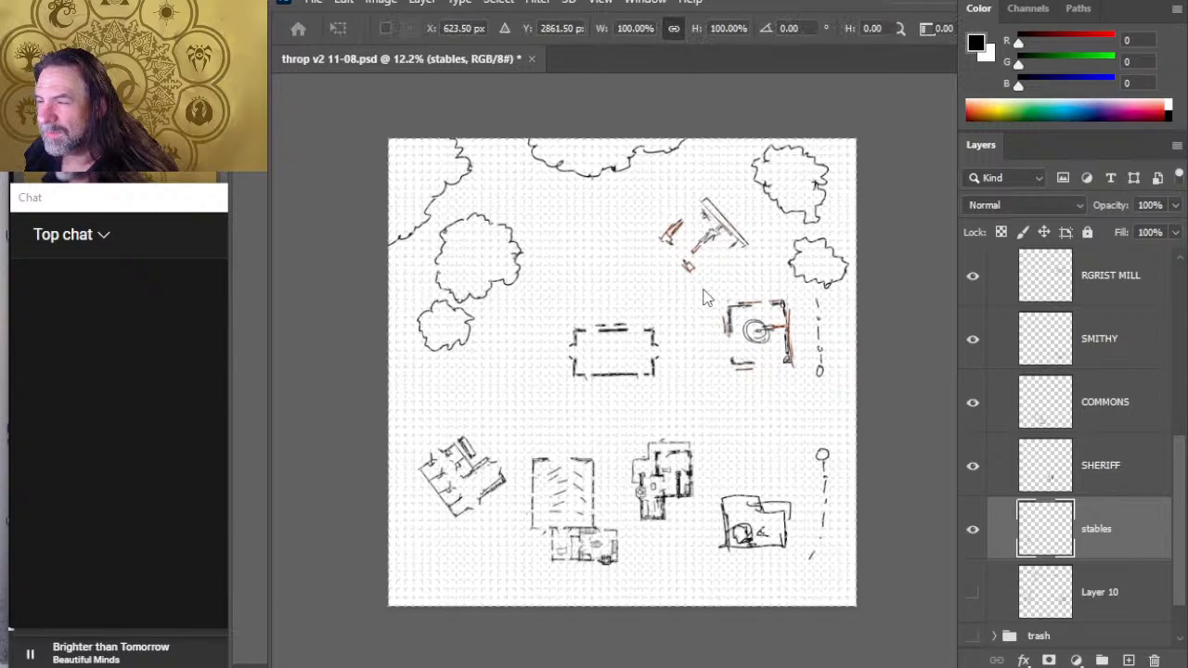
click(758, 664)
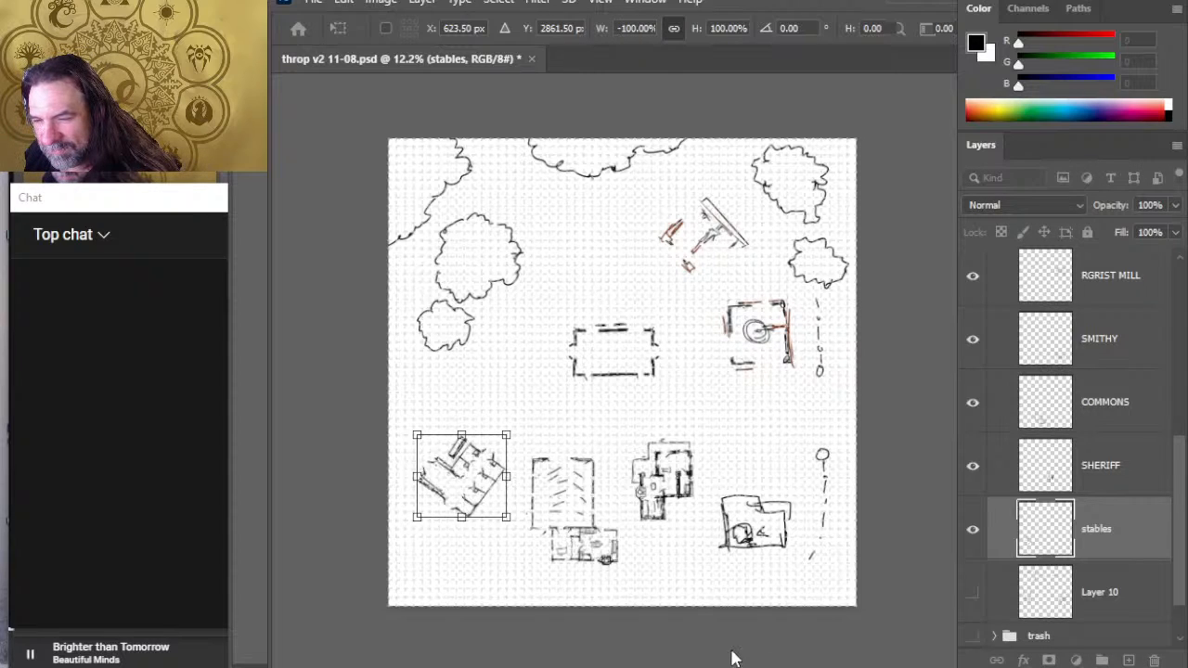
drag(690, 422, 709, 509)
mouse_move(682, 555)
mouse_down()
mouse_move(559, 591)
mouse_move(593, 378)
mouse_move(645, 408)
mouse_move(601, 495)
mouse_move(526, 543)
mouse_move(611, 468)
mouse_up()
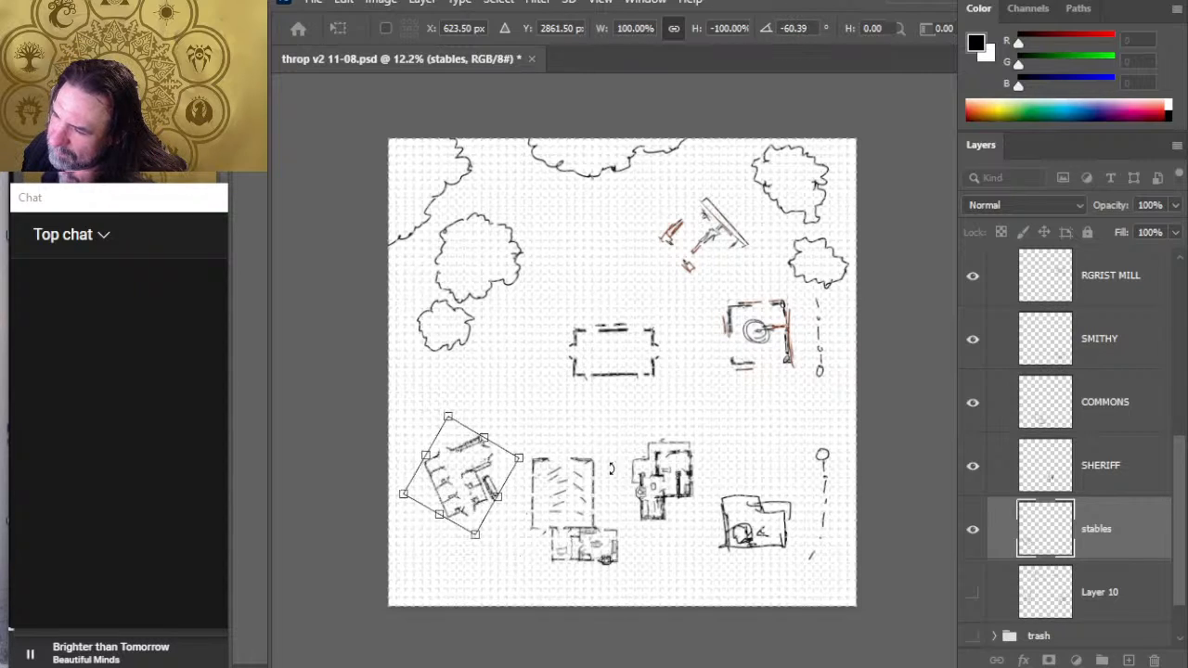
drag(646, 423, 634, 406)
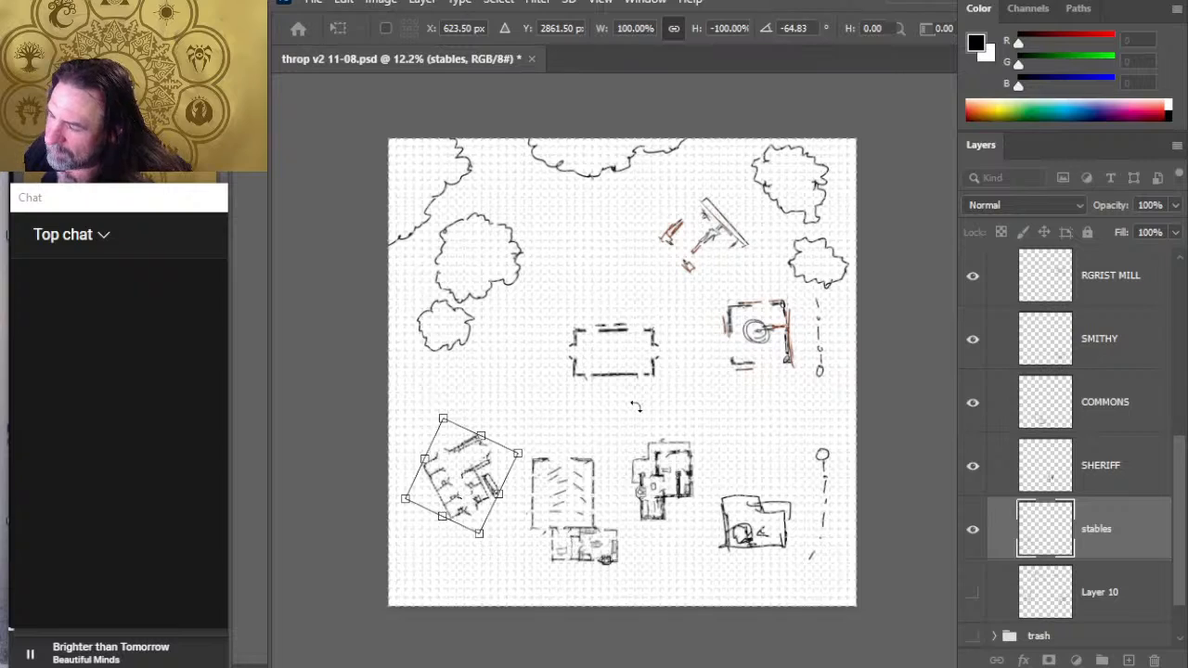
key(Return)
- Move the mirrored stables building a short distance south
key(v)
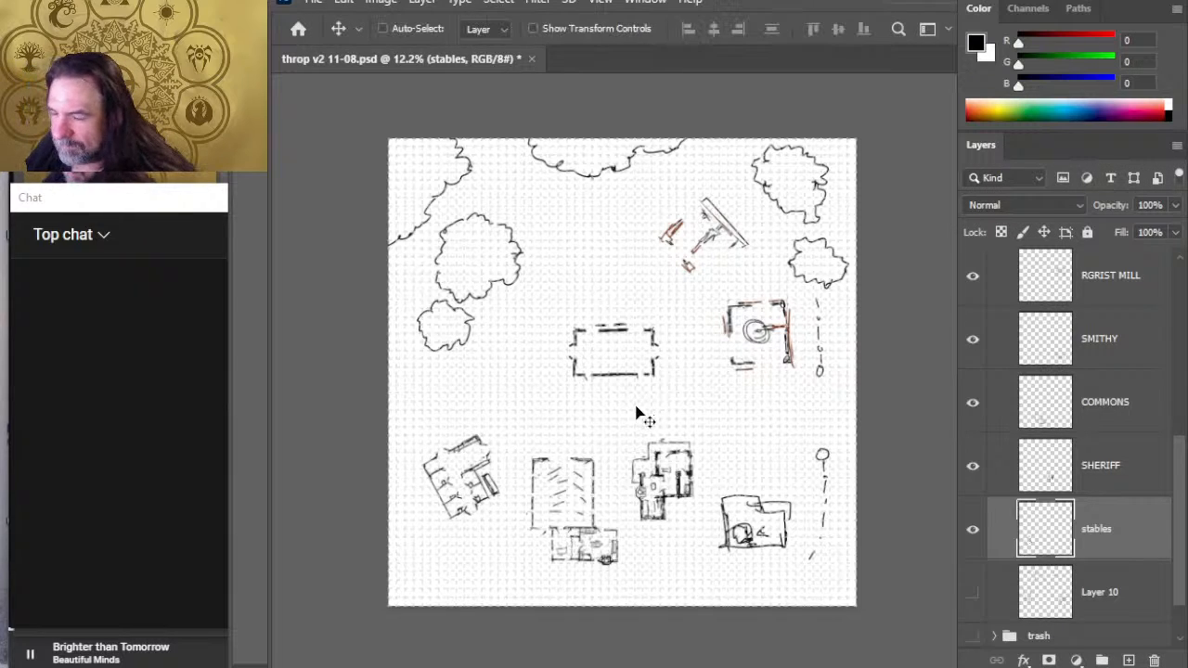
drag(559, 502, 556, 524)
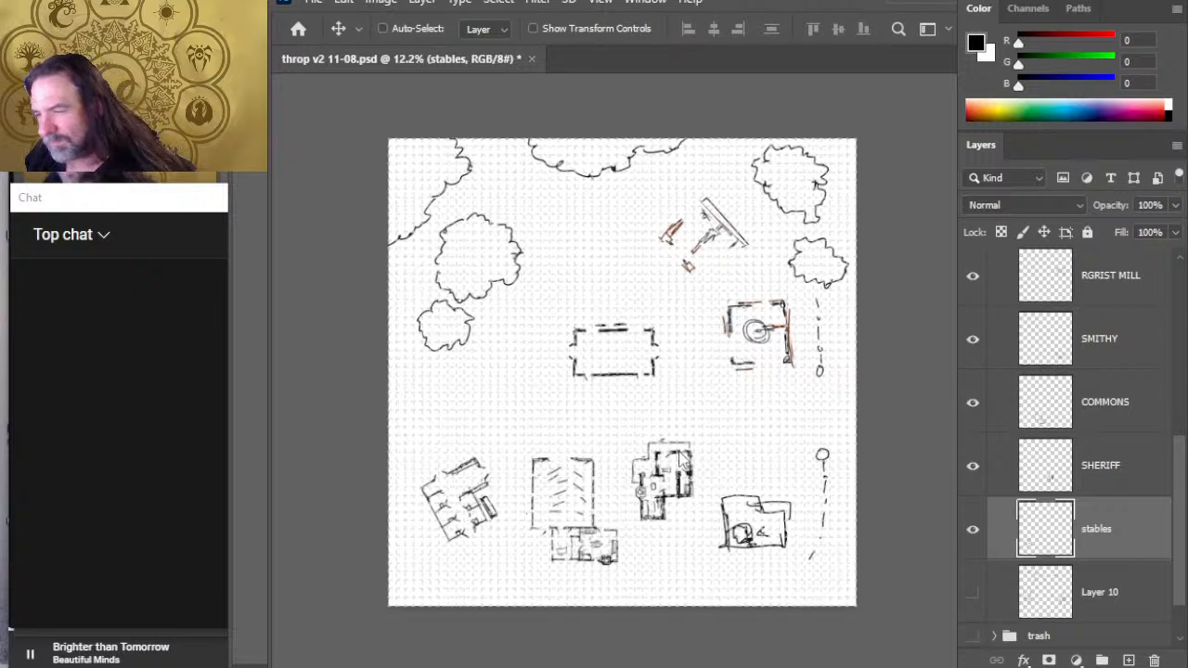
key(l)
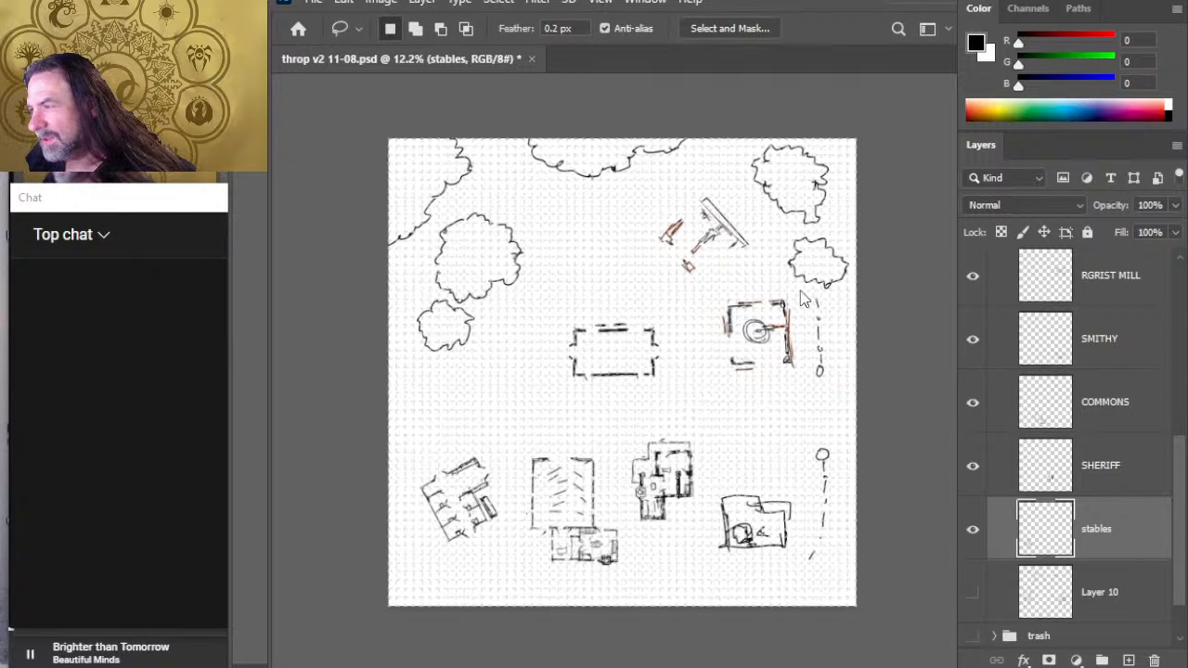
key(ctrl+t)
key(Escape)
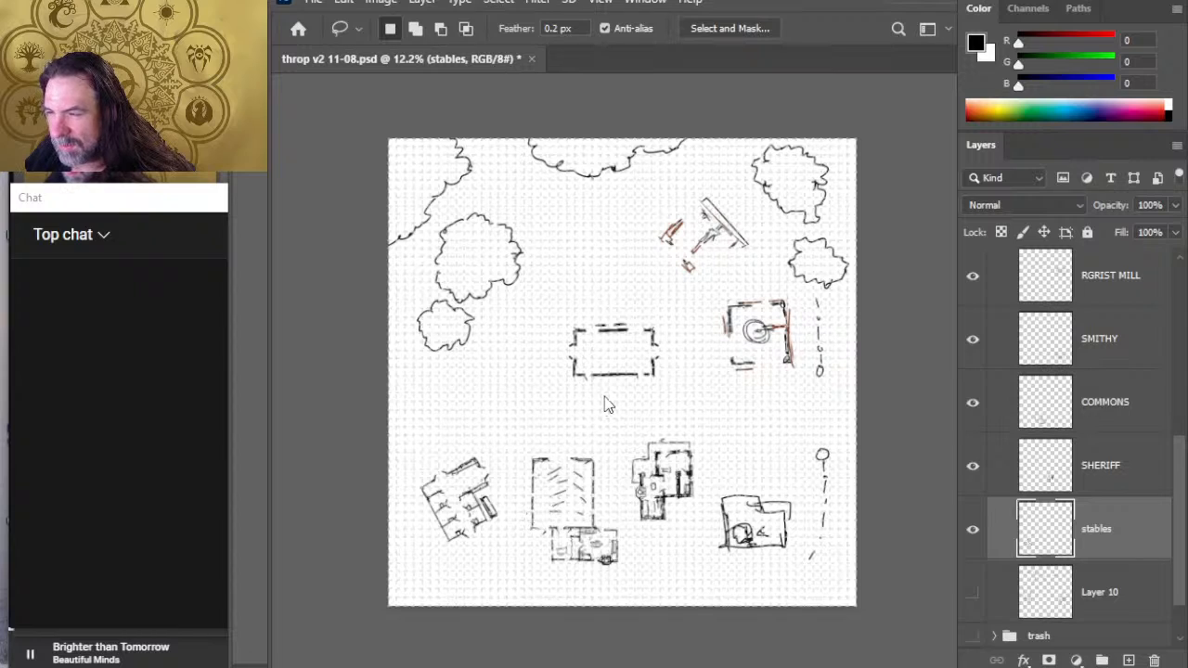
- Rotate the stables building by about -15 degrees and shift it slightly southwest
key(ctrl+t)
drag(638, 376, 599, 335)
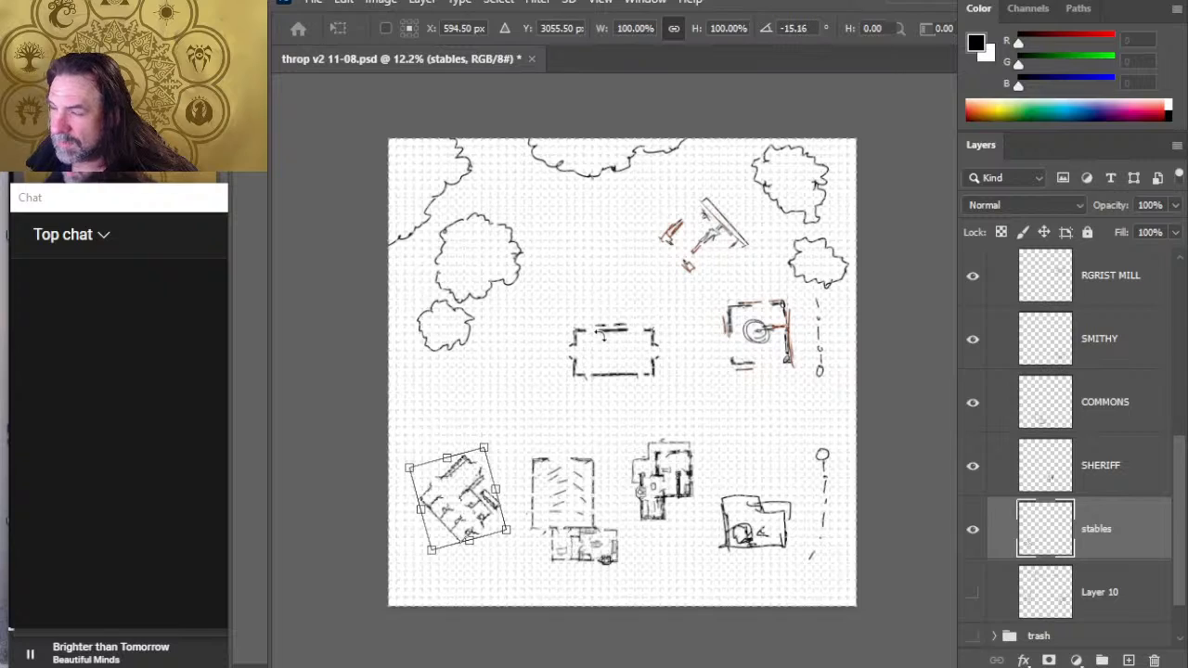
key(Return)
key(v)
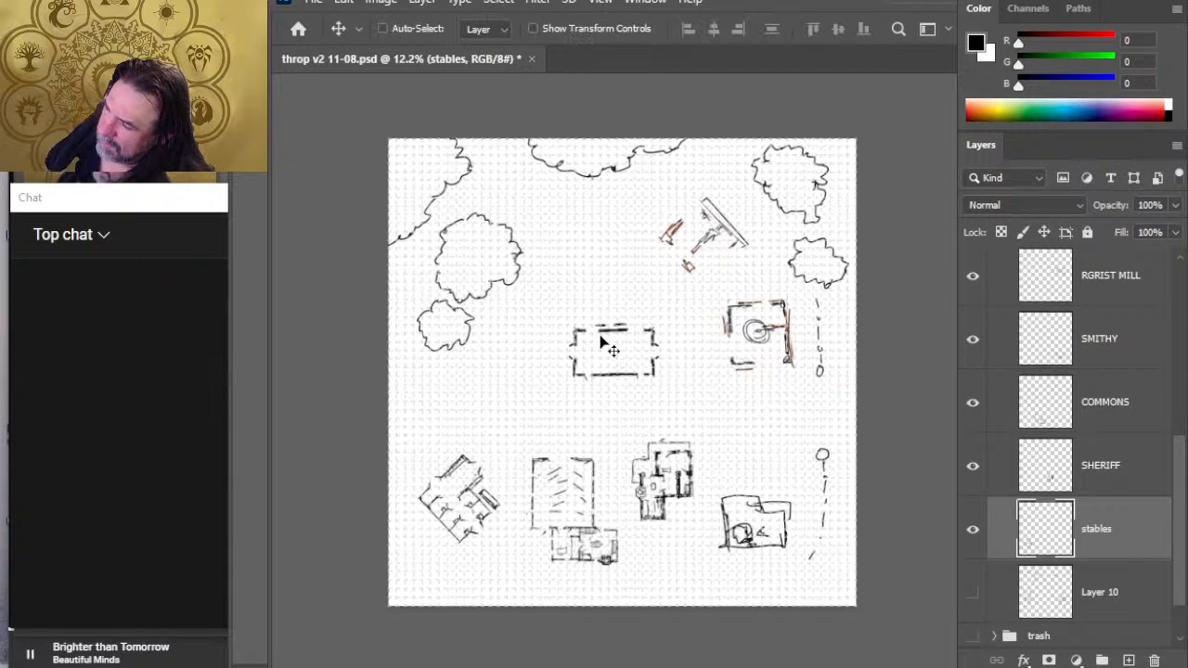
mouse_move(556, 549)
mouse_down()
mouse_move(543, 563)
mouse_move(551, 585)
mouse_up()
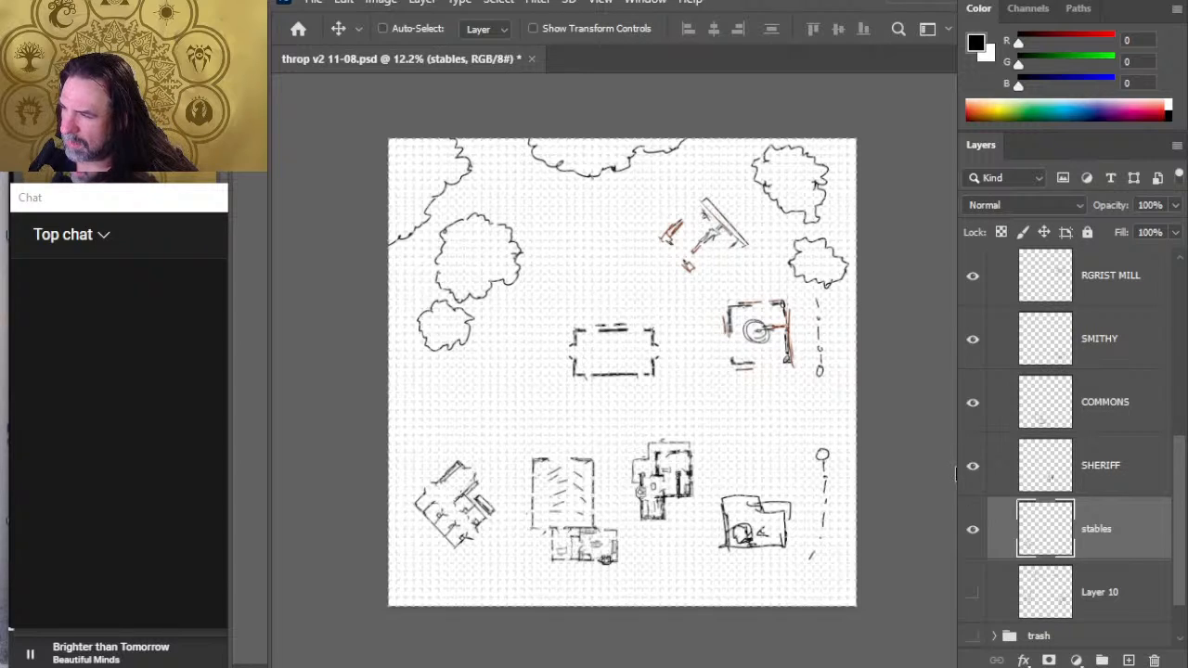
- Nudge the STORAGE building a little to the west on its own layer
click(1134, 477)
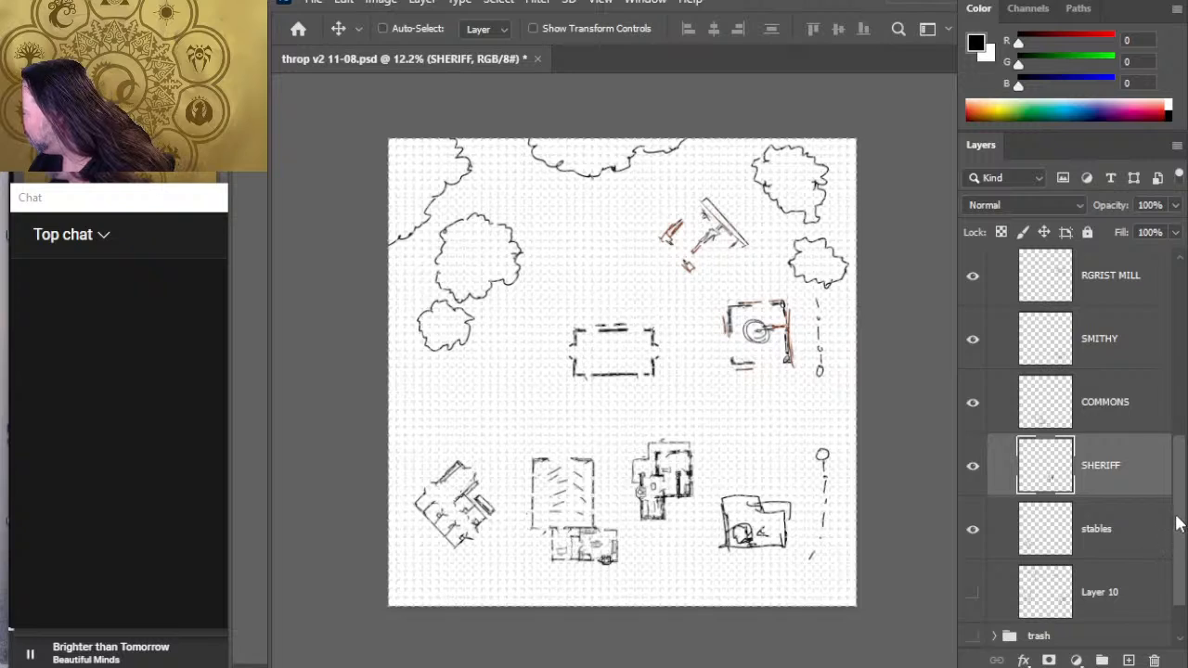
drag(1178, 522, 1176, 451)
click(1151, 371)
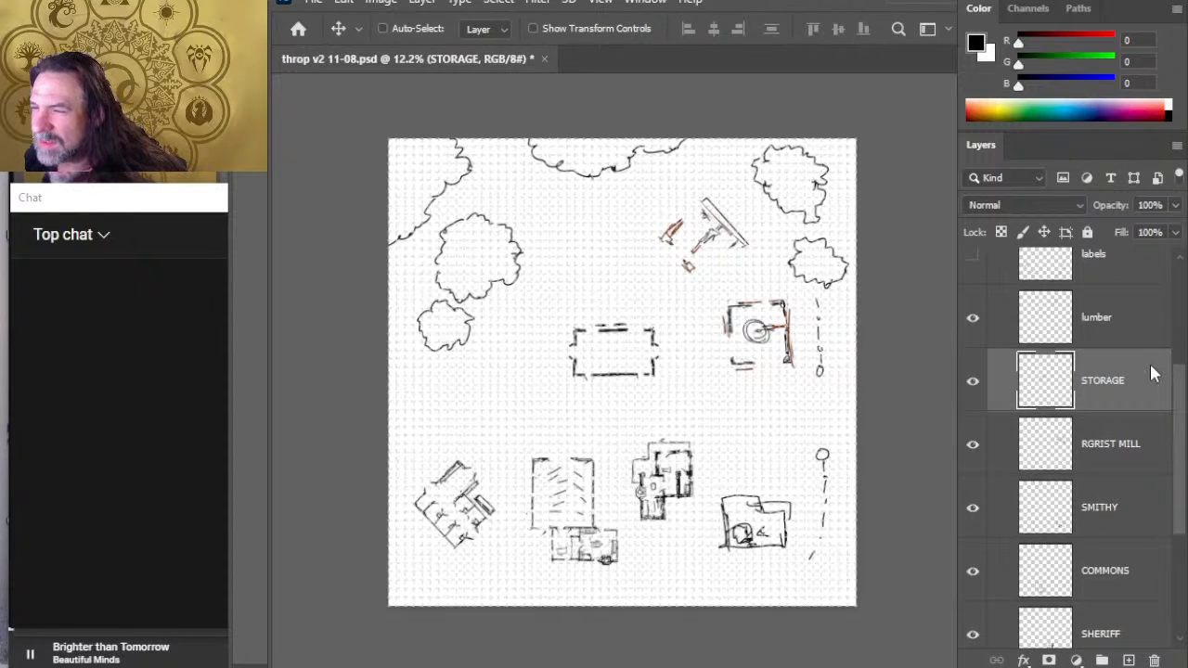
key(shift+Left)
key(shift+Left)
key(shift+Left)
key(shift+Left)
key(shift+Left)
key(shift+Left)
key(shift+Left)
key(shift+Left)
key(shift+Left)
key(shift+Left)
key(shift+Left)
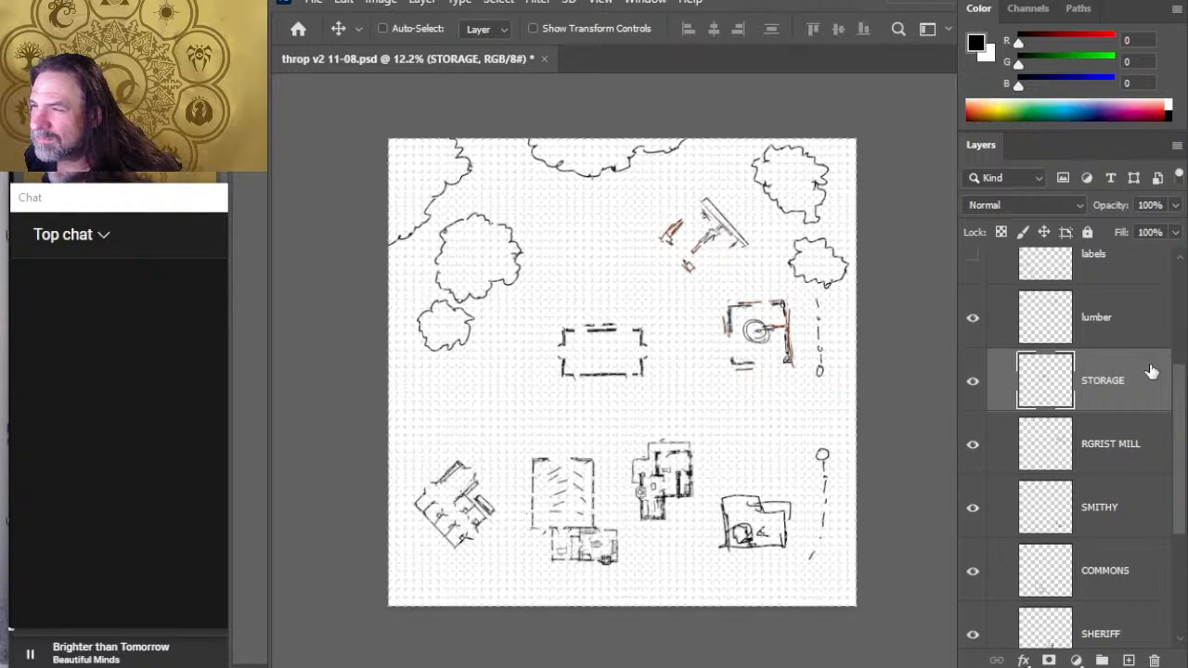
- Lasso the southern half of the STORAGE building and shift it south to make the building deeper, then deselect
key(l)
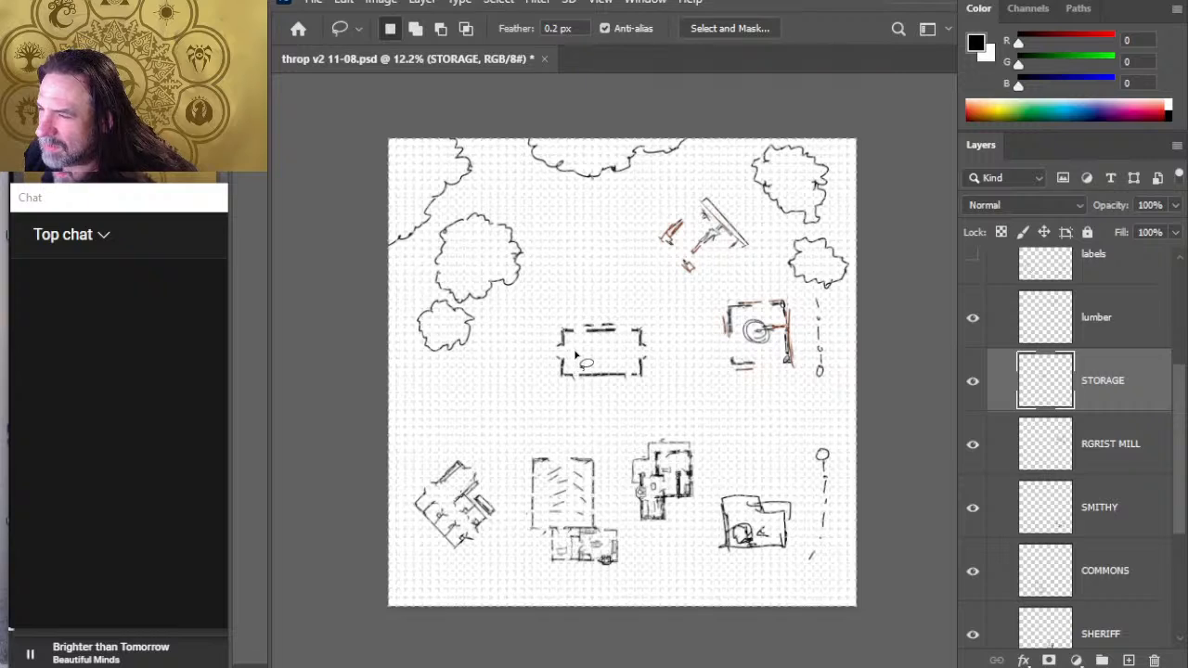
drag(584, 351, 666, 369)
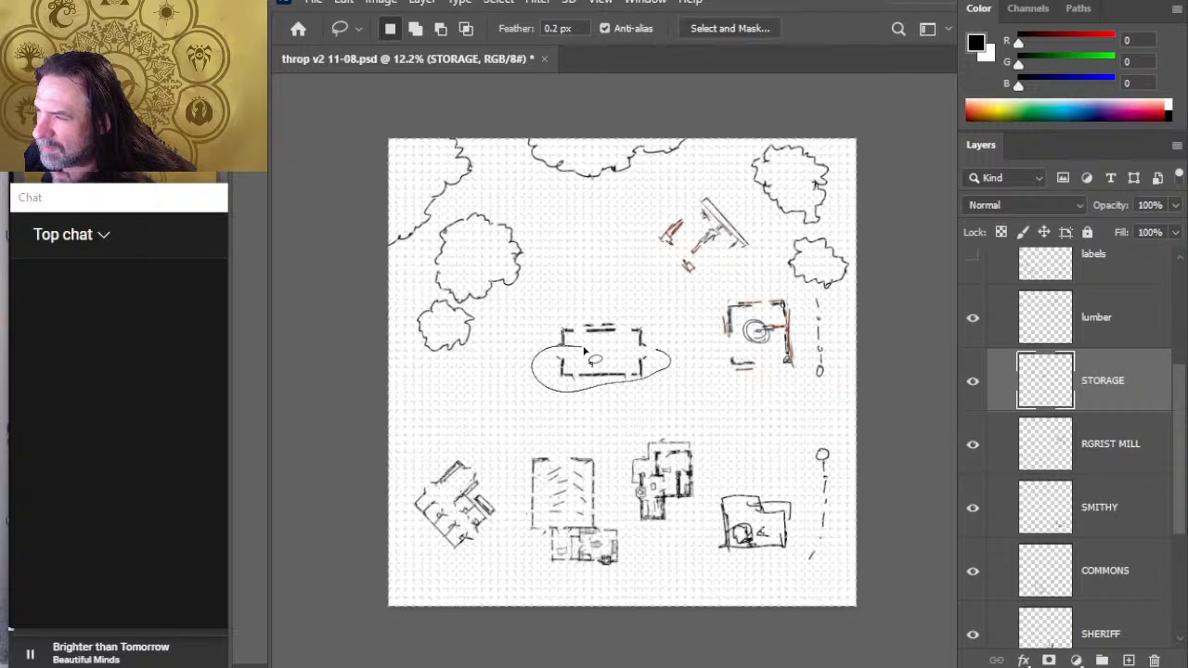
drag(584, 351, 567, 353)
key(v)
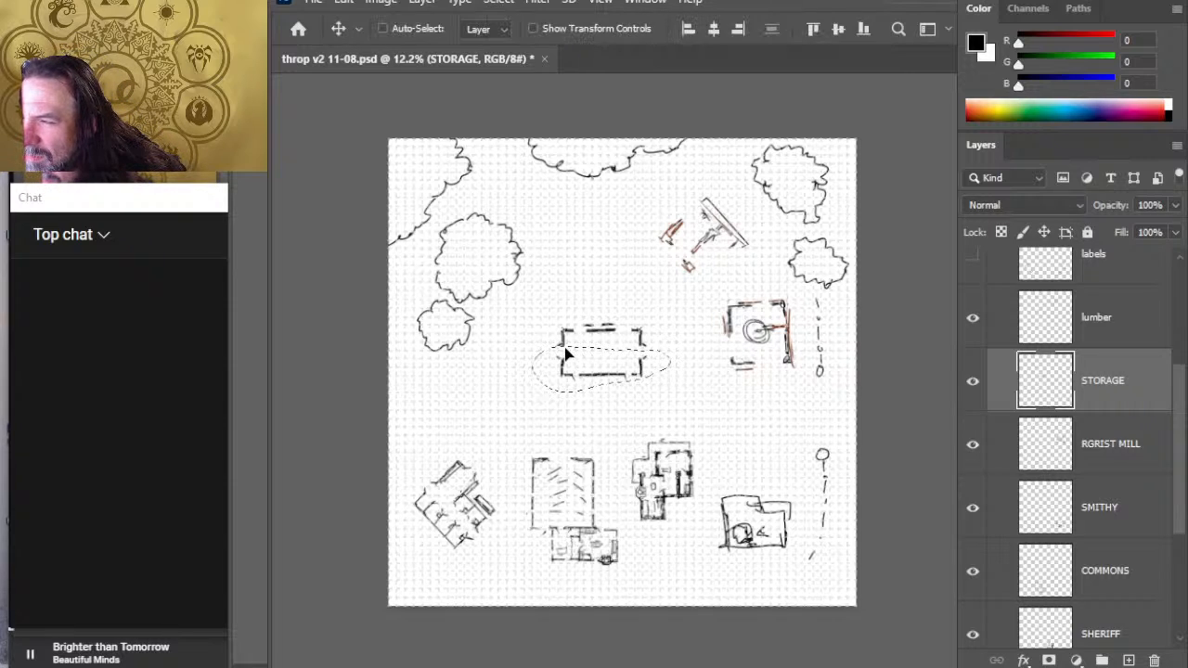
key(shift+Down)
key(shift+Down)
key(shift+Down)
key(shift+Down)
key(shift+Down)
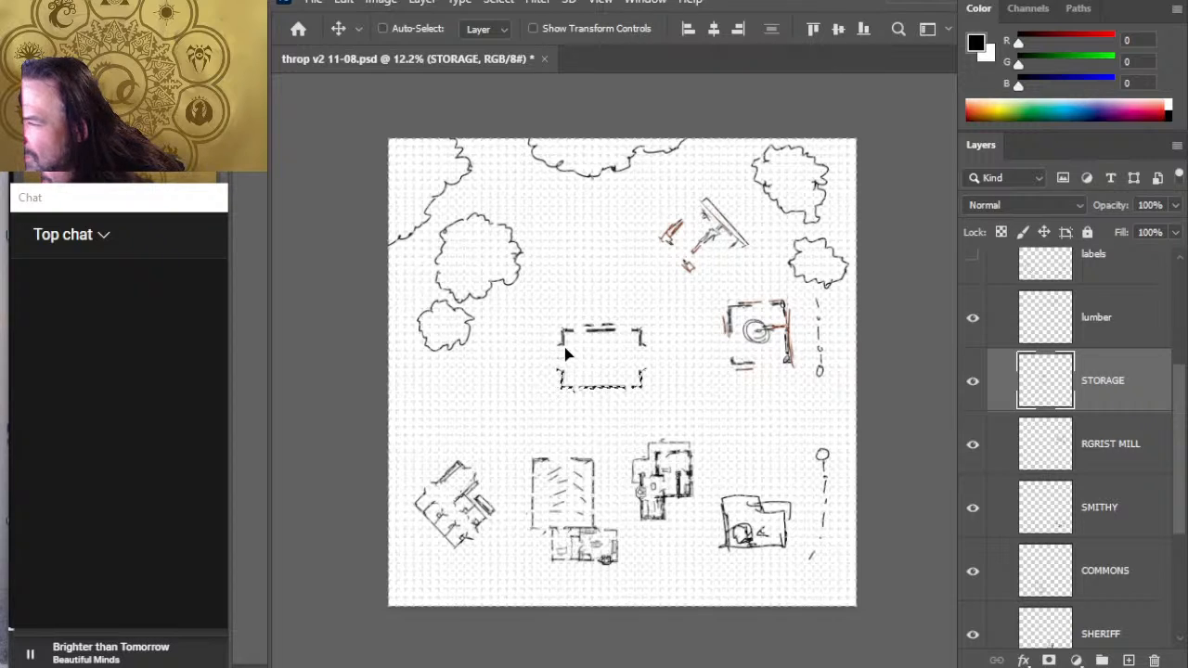
key(ctrl+d)
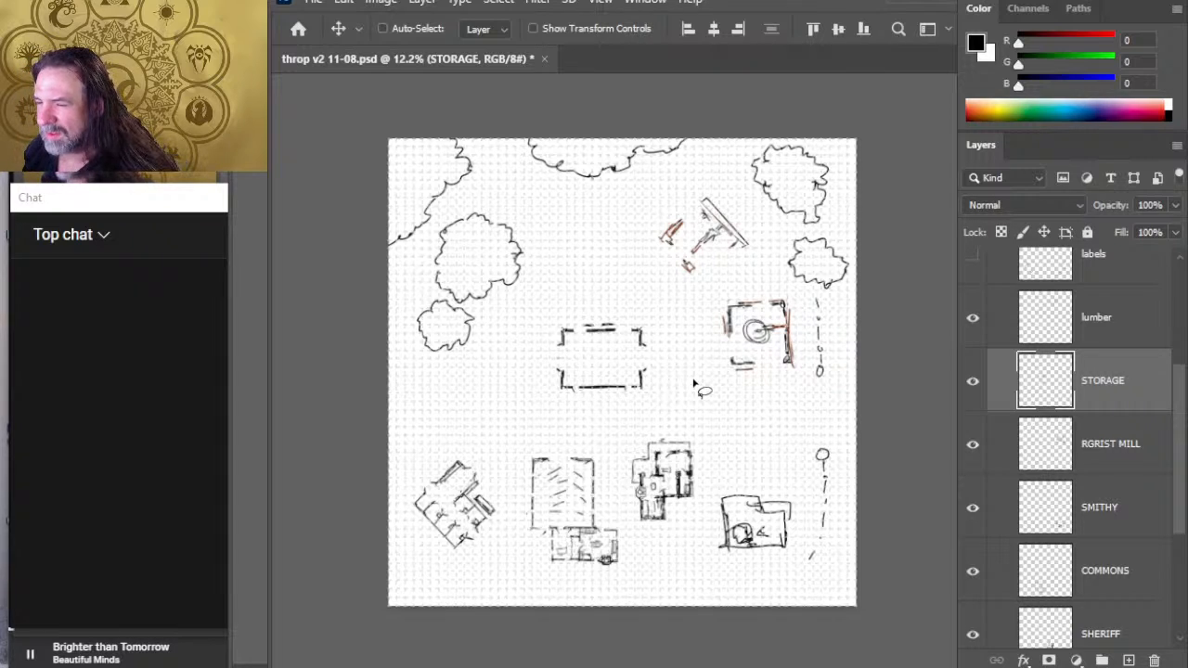
- Nudge the whole enlarged STORAGE building north and fine-tune its east-west position
key(shift+Up)
key(shift+Up)
key(shift+Up)
key(shift+Up)
key(shift+Up)
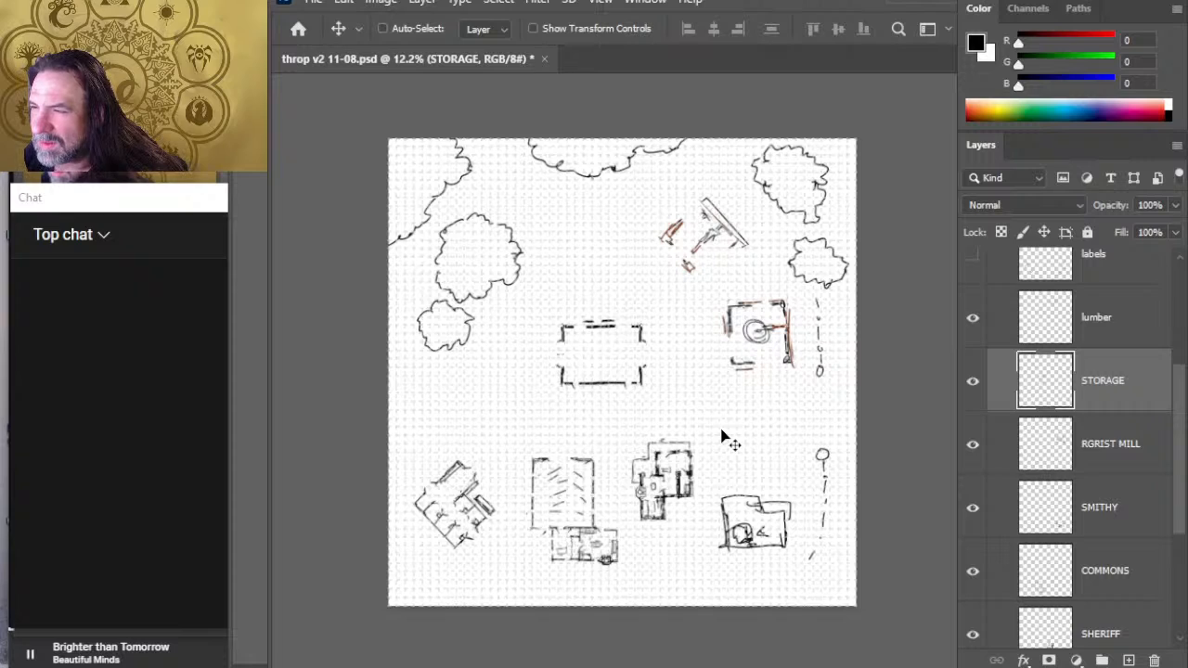
key(shift+Up)
key(shift+Up)
key(shift+Up)
key(shift+Up)
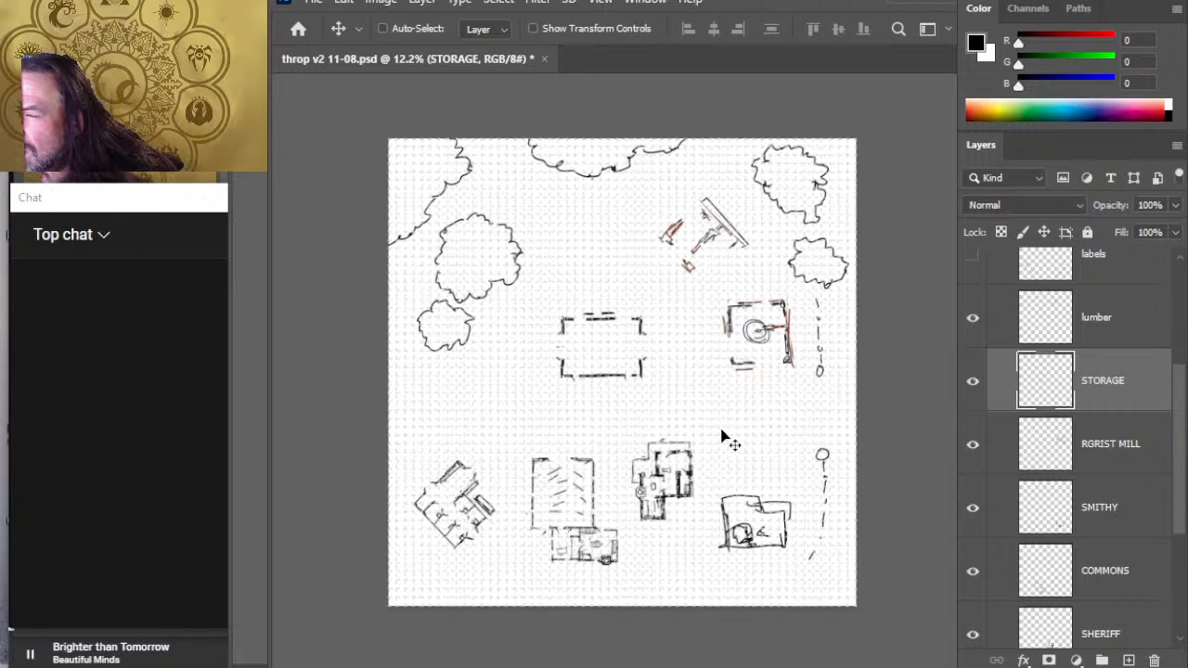
key(shift+Left)
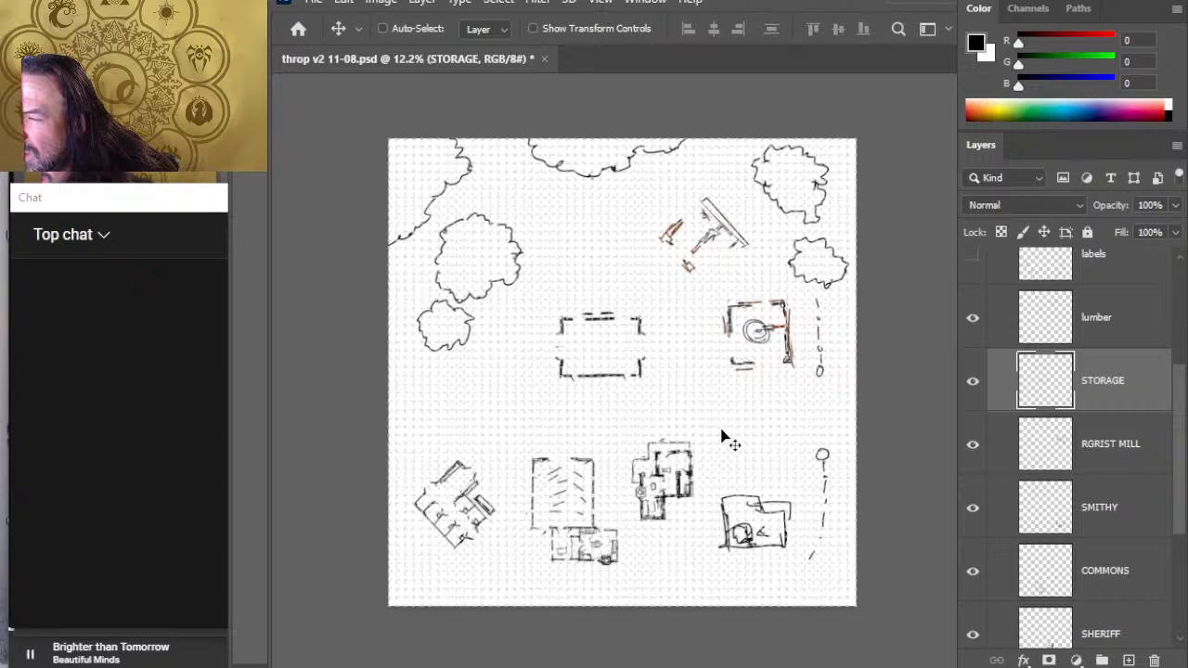
key(shift+Up)
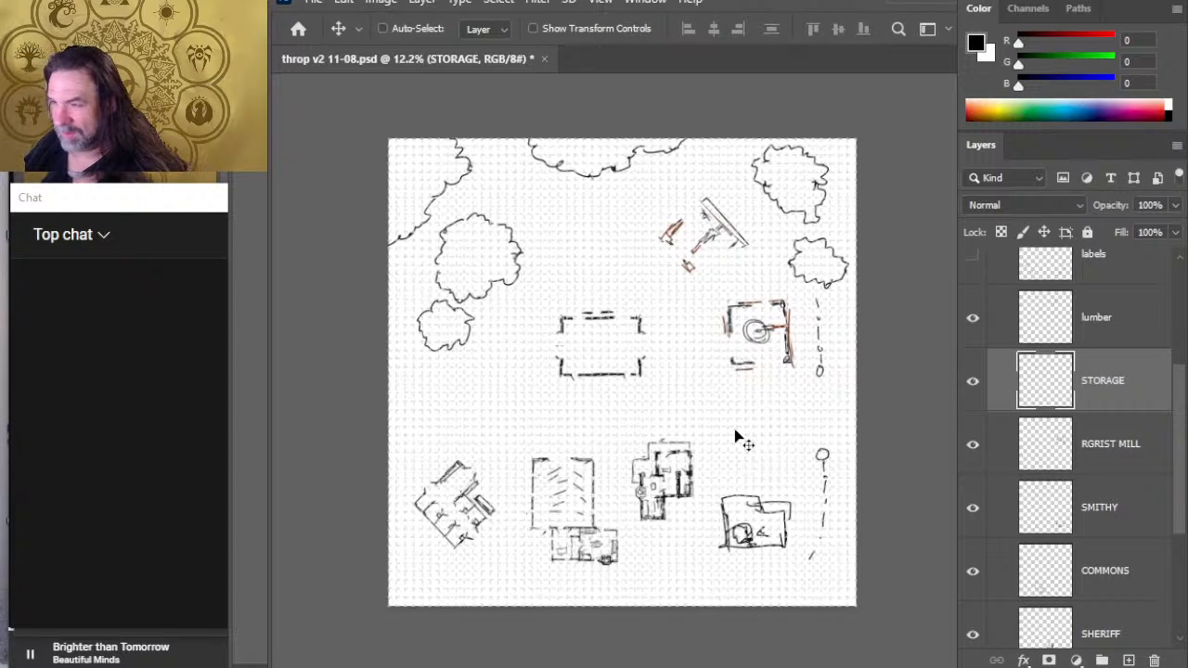
key(shift+Right)
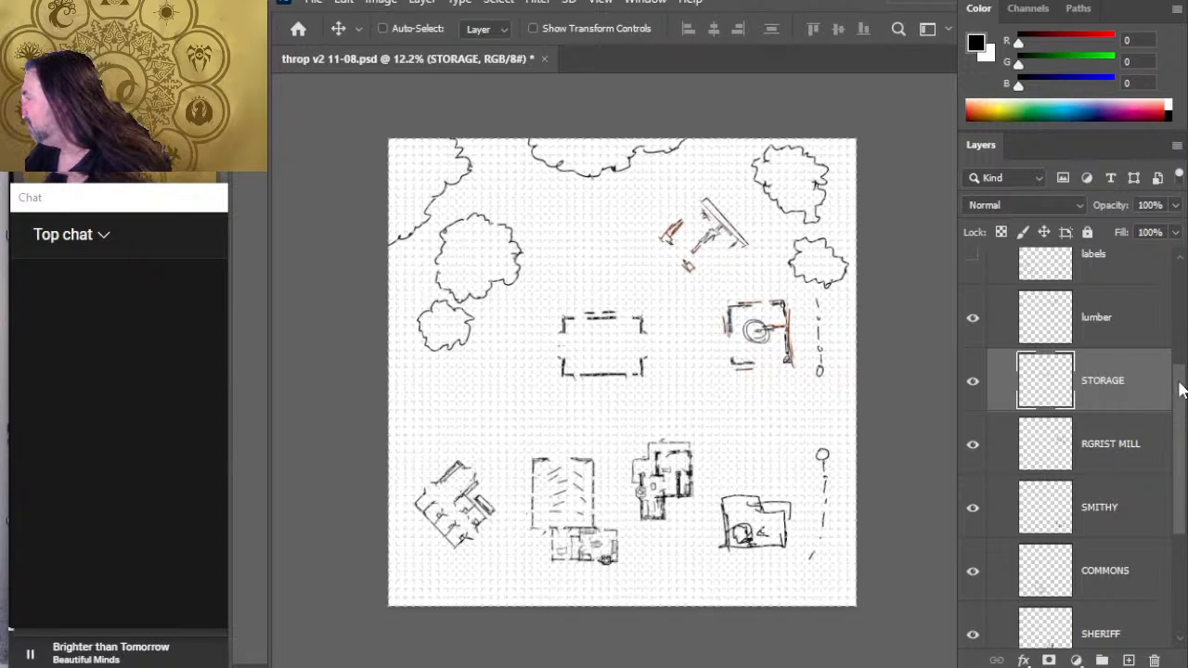
- On the treeline layer, erase the stretch where the northwest treeline meets the large western tree clump
scroll(1180, 396, up, 4)
click(1131, 306)
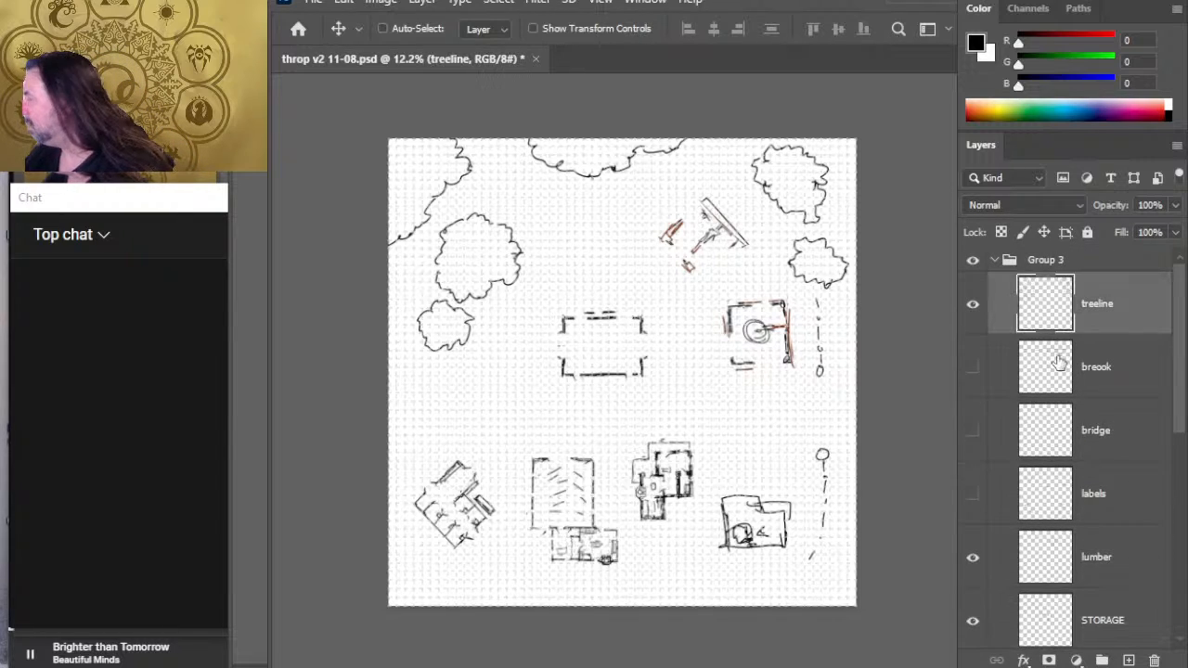
key(e)
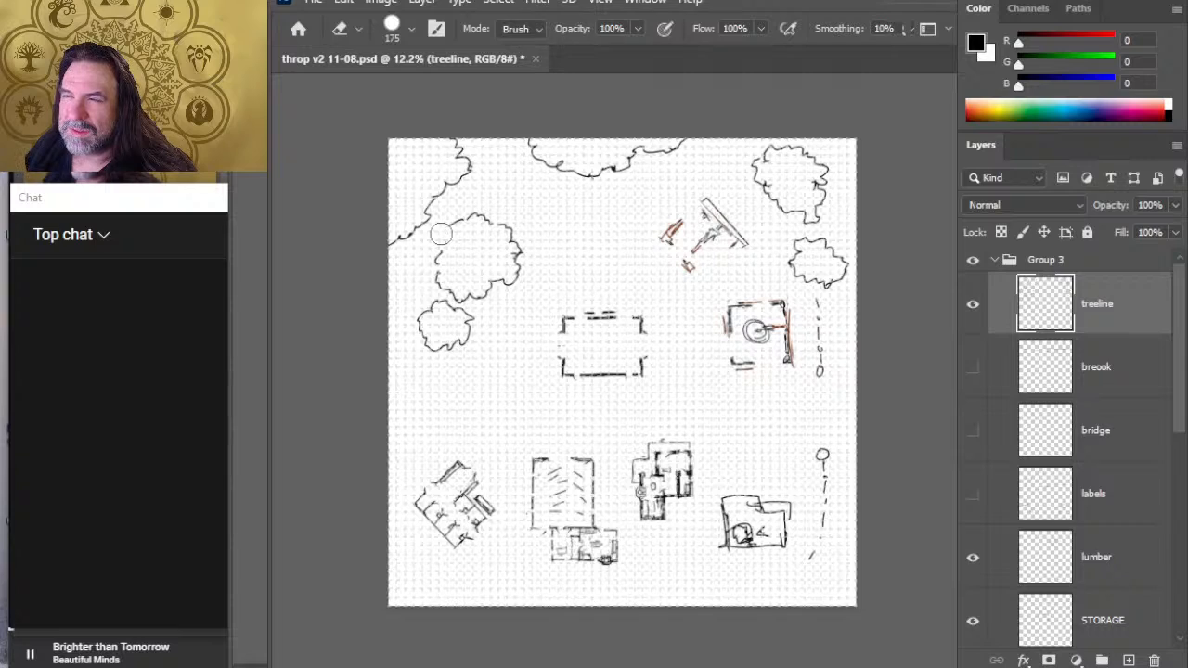
- Lasso the two western tree clumps and move them northwest against the gap in the treeline, then deselect
key(l)
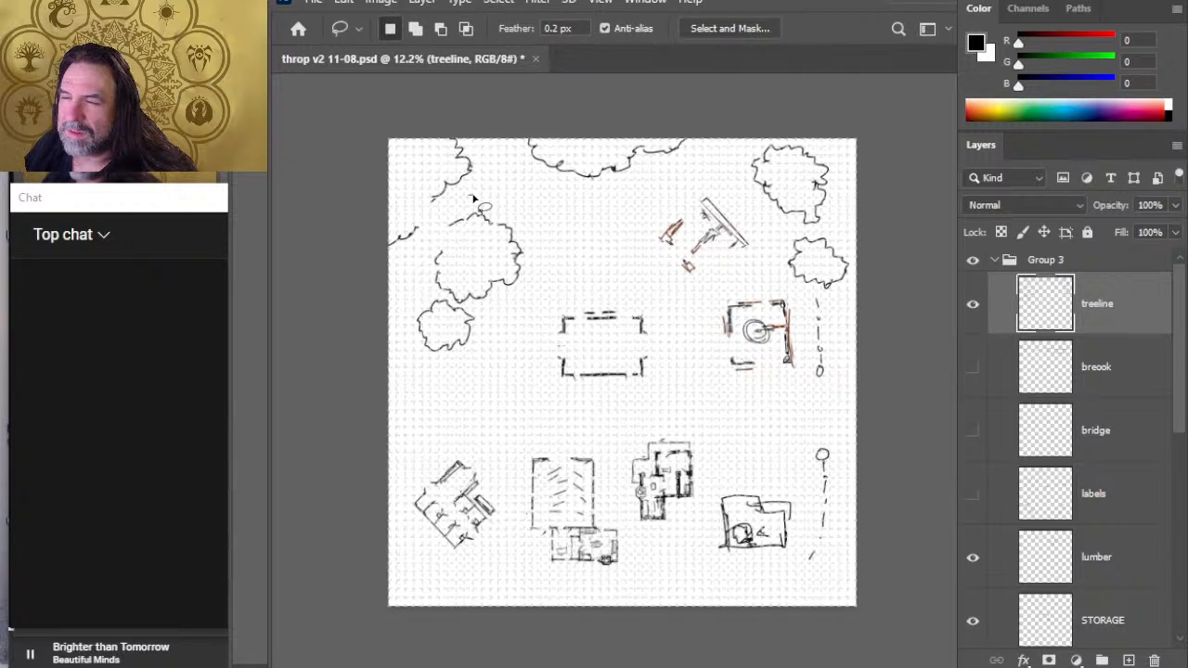
mouse_move(473, 198)
mouse_down()
mouse_move(462, 385)
mouse_move(526, 280)
mouse_move(523, 210)
mouse_move(475, 199)
mouse_up()
key(v)
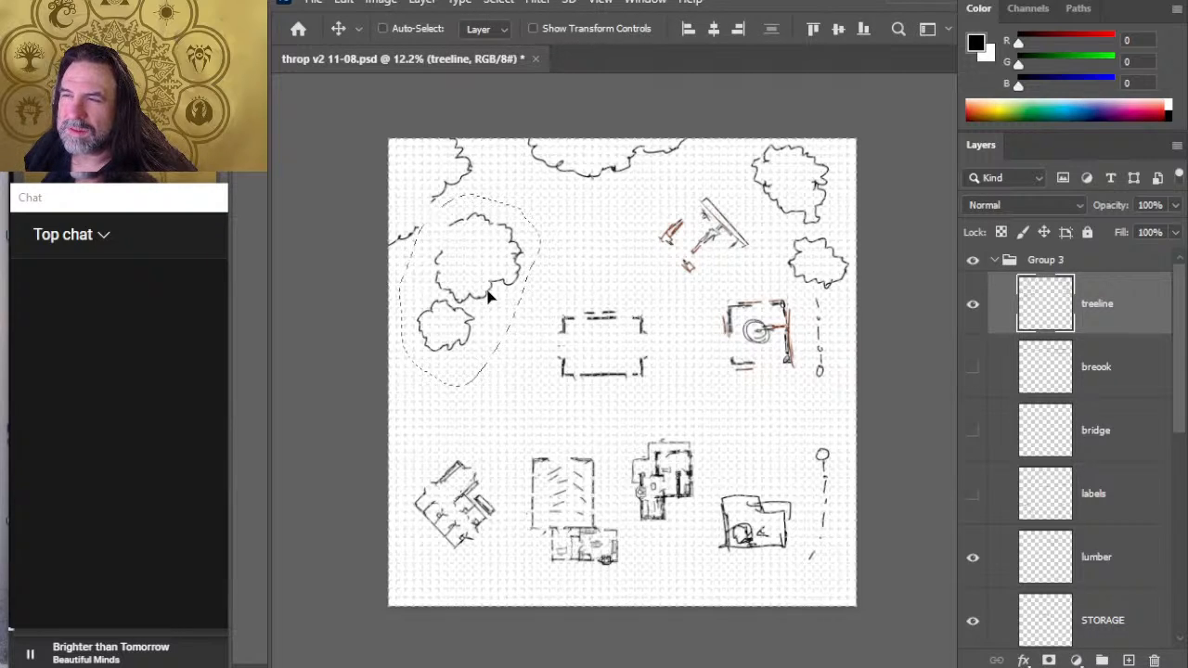
drag(488, 292, 477, 281)
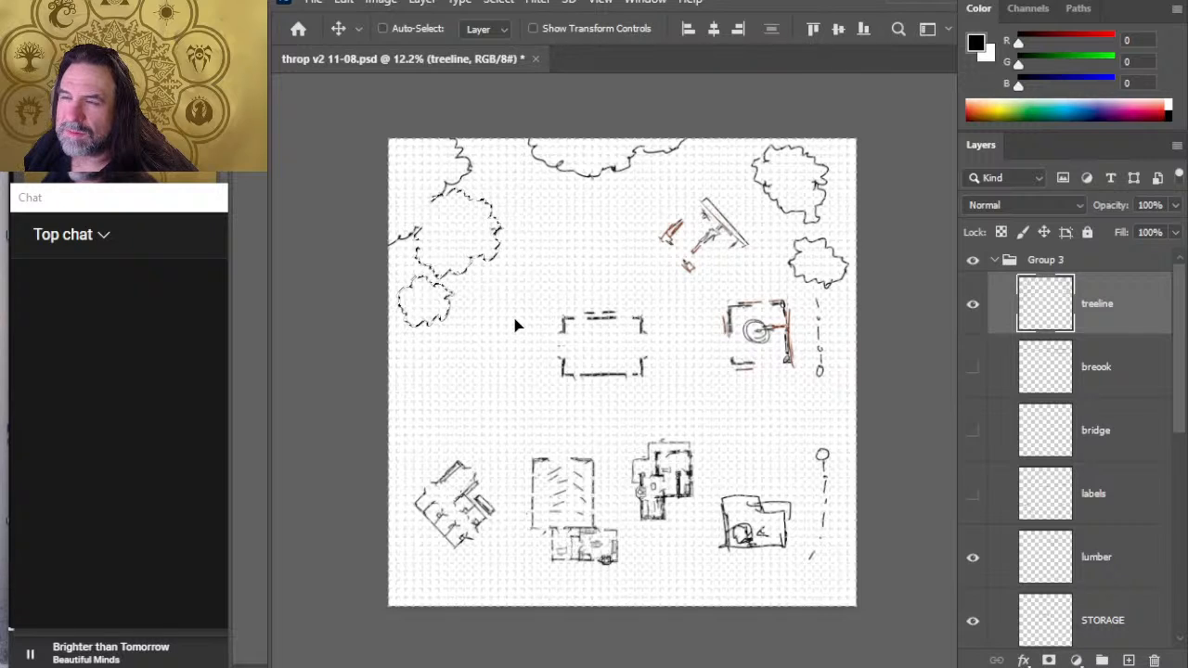
key(ctrl+d)
key(l)
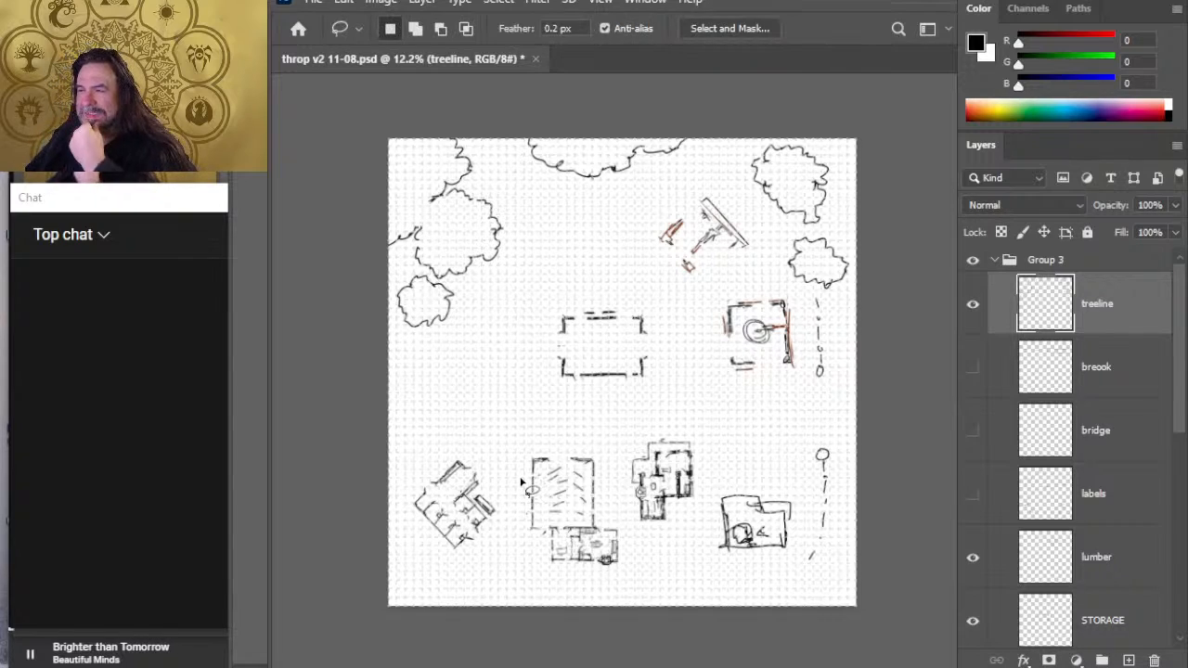
key(e)
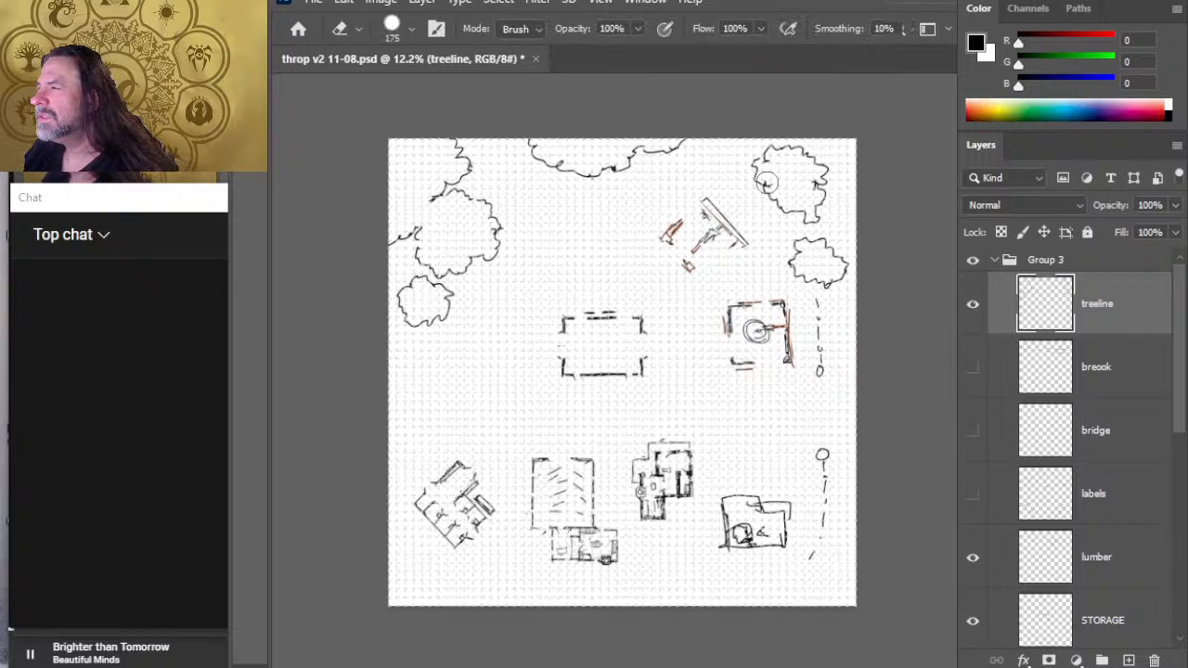
- Extend the northern treeline eastward along the map edge toward the northeast tree clump with the Brush on the treeline layer
key(b)
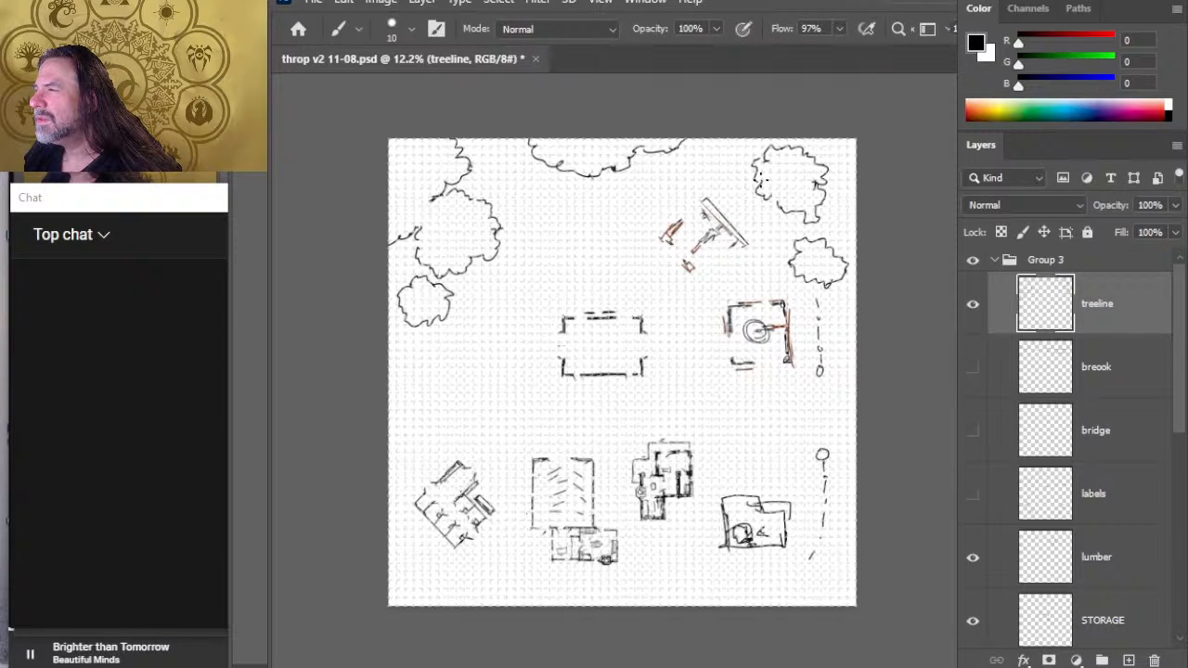
key(e)
click(693, 146)
key(b)
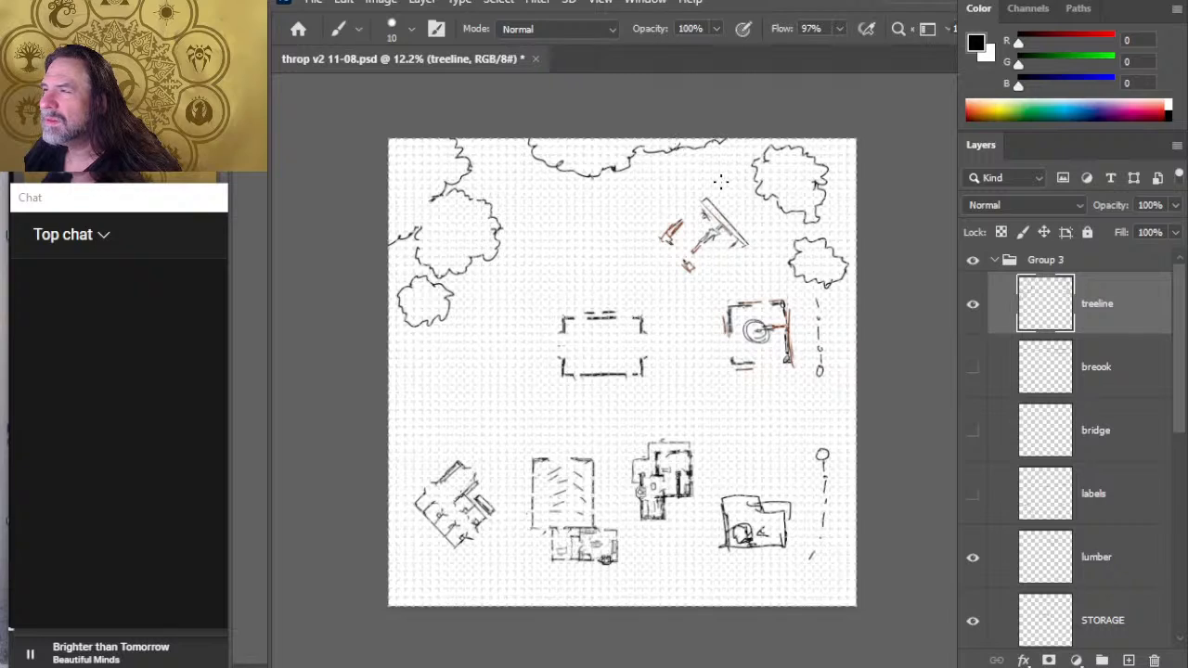
- Erase the western end of the northern treeline and redraw it farther west up to the map's north edge
key(e)
click(545, 164)
key(b)
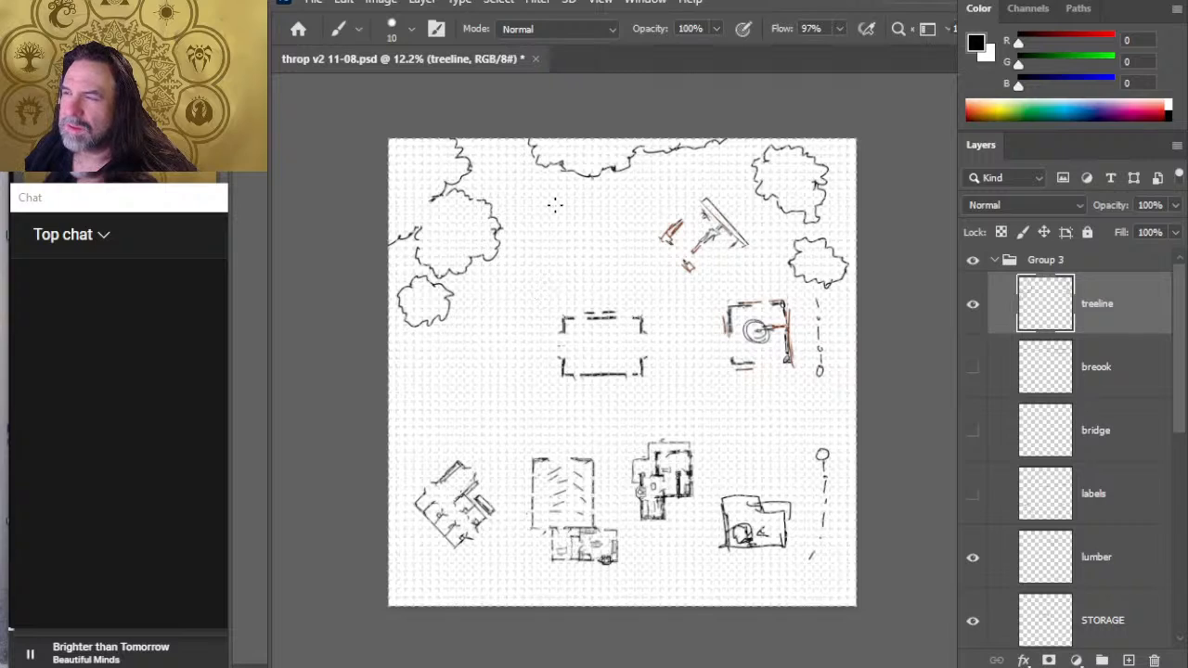
key(e)
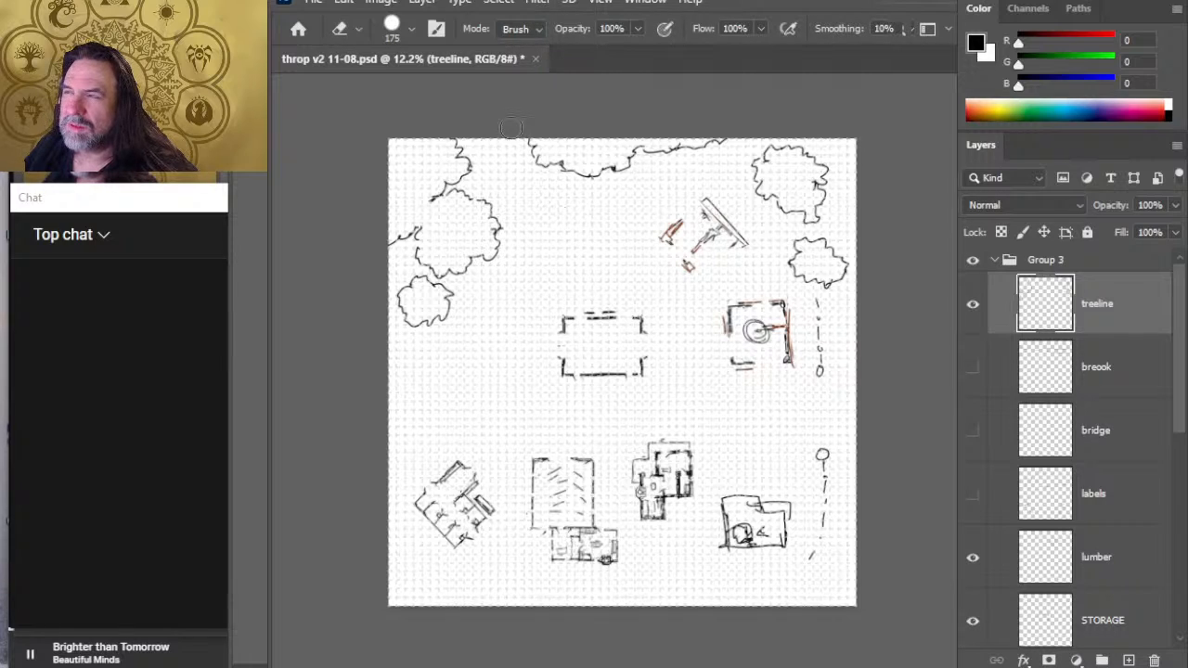
click(535, 147)
key(b)
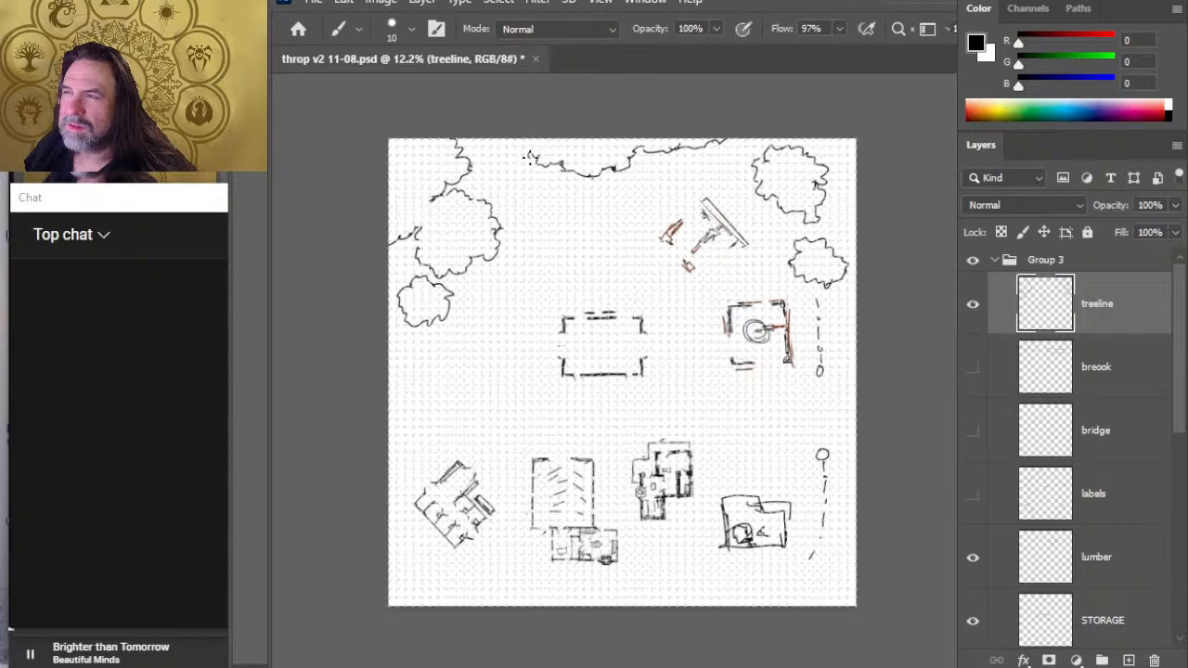
- Erase the upper end of the northwest treeline and redraw it curving west to meet the map's north edge
key(e)
click(456, 134)
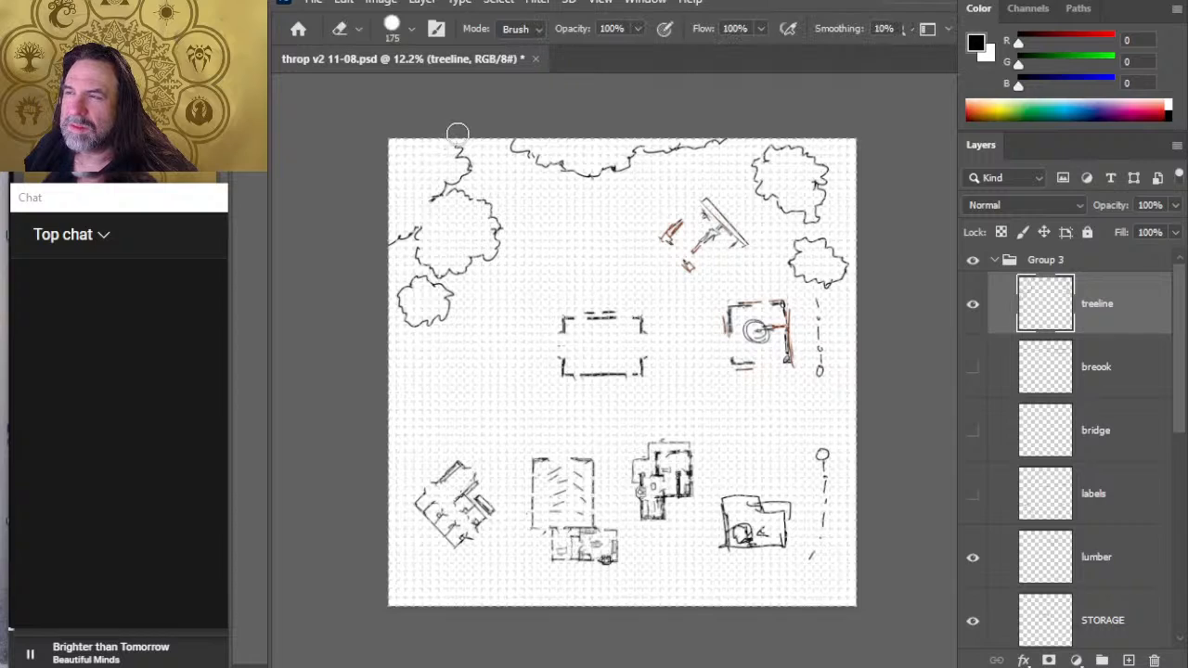
key(b)
key(e)
click(455, 153)
key(b)
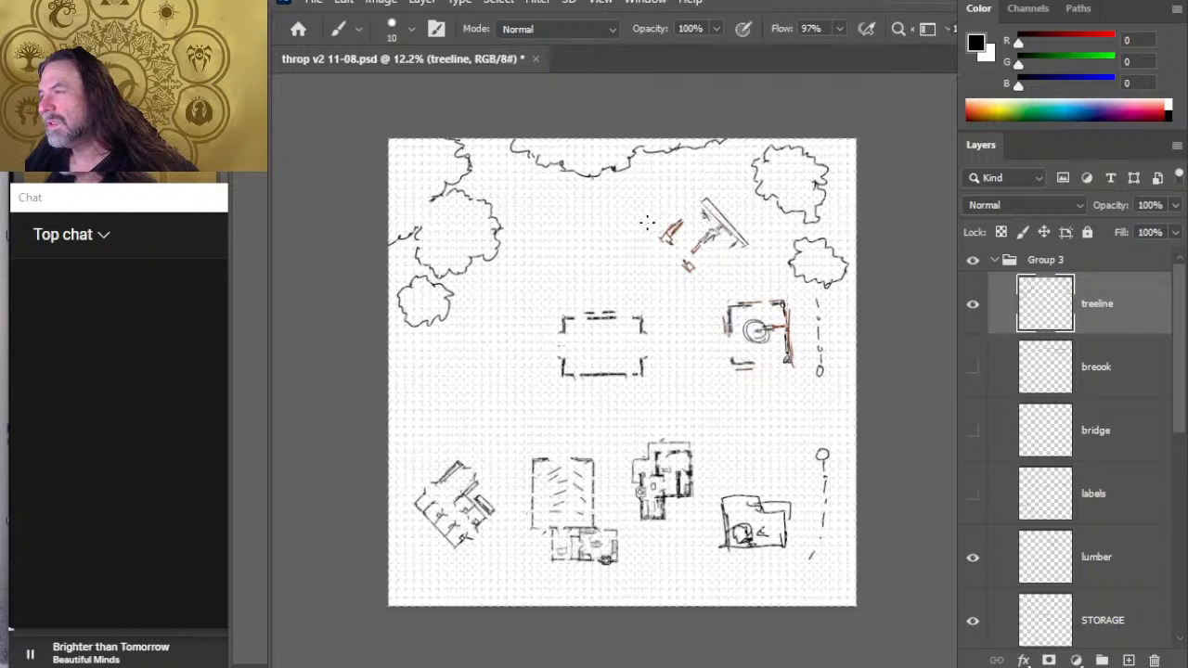
key(l)
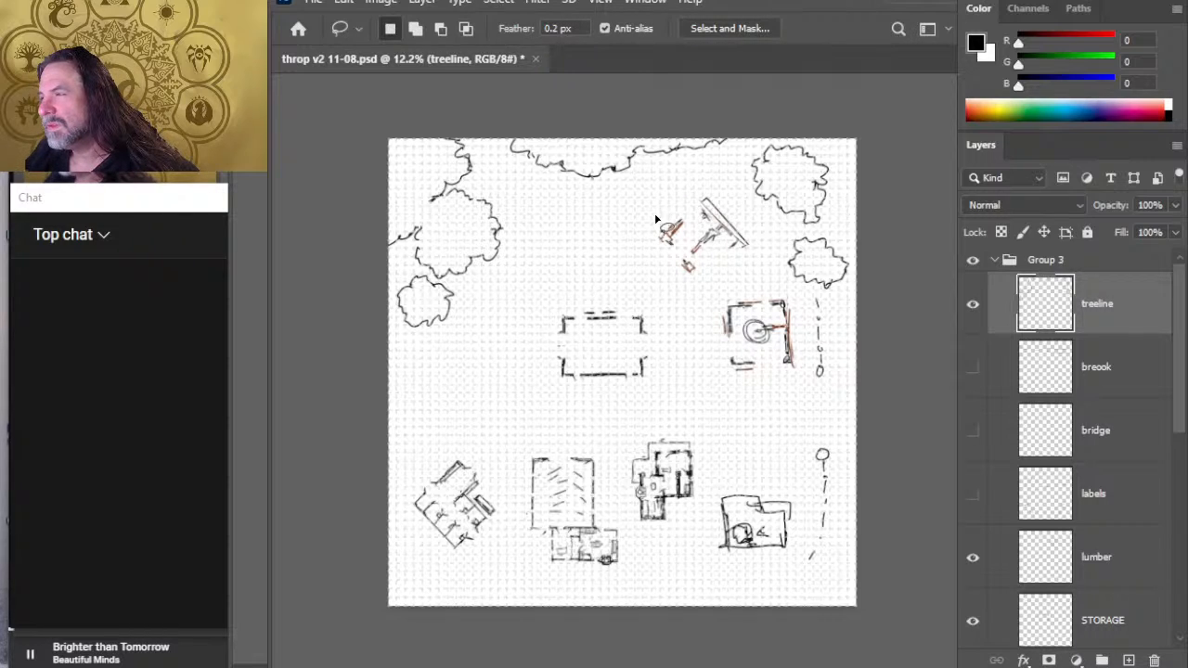
mouse_move(655, 217)
mouse_down()
mouse_move(722, 285)
mouse_move(754, 265)
mouse_move(746, 223)
mouse_move(715, 196)
mouse_move(655, 219)
mouse_up()
key(v)
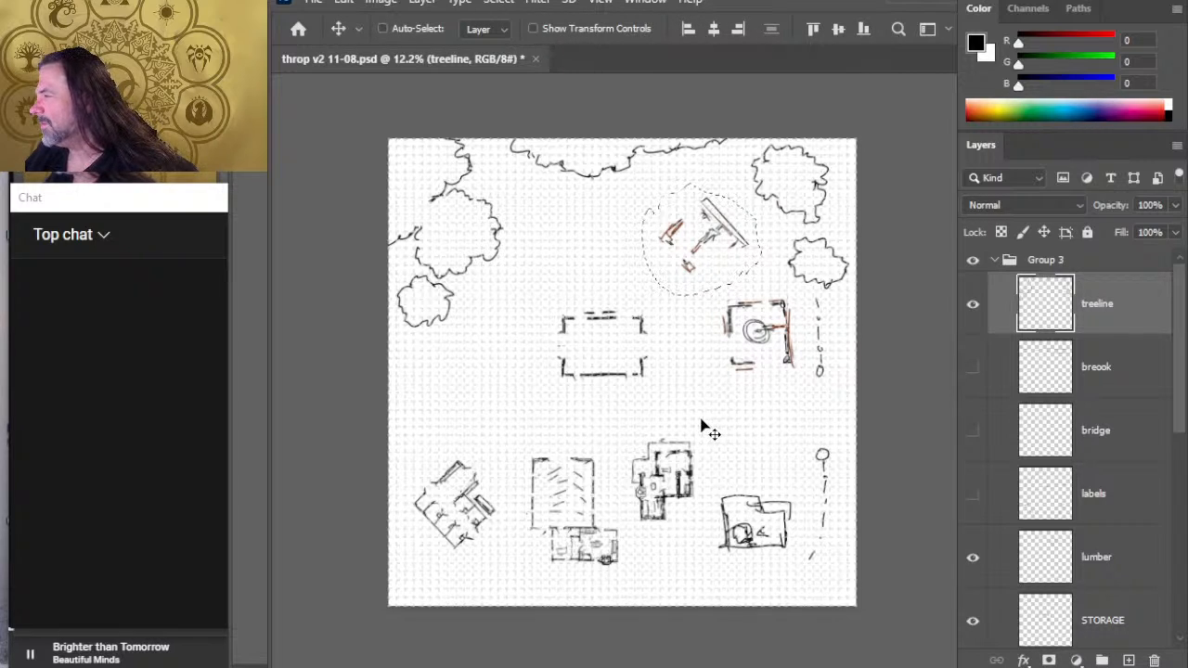
key(ctrl+d)
key(l)
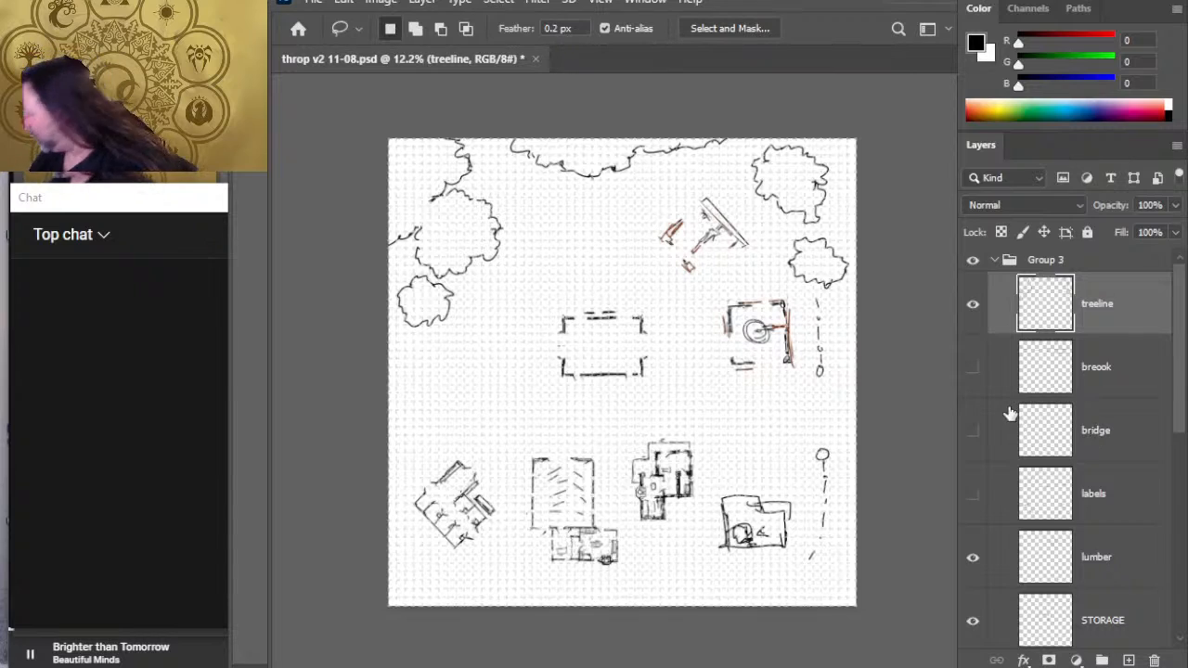
- Save the map and check the labels layer by briefly showing and hiding it
key(ctrl+s)
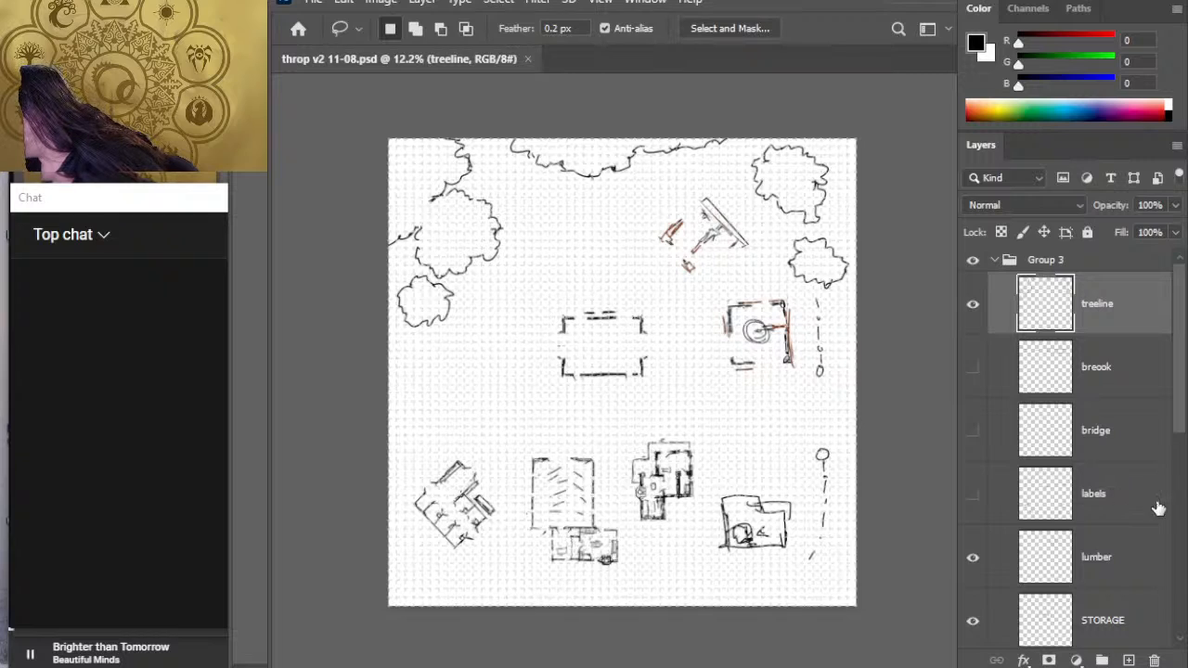
click(973, 493)
click(973, 493)
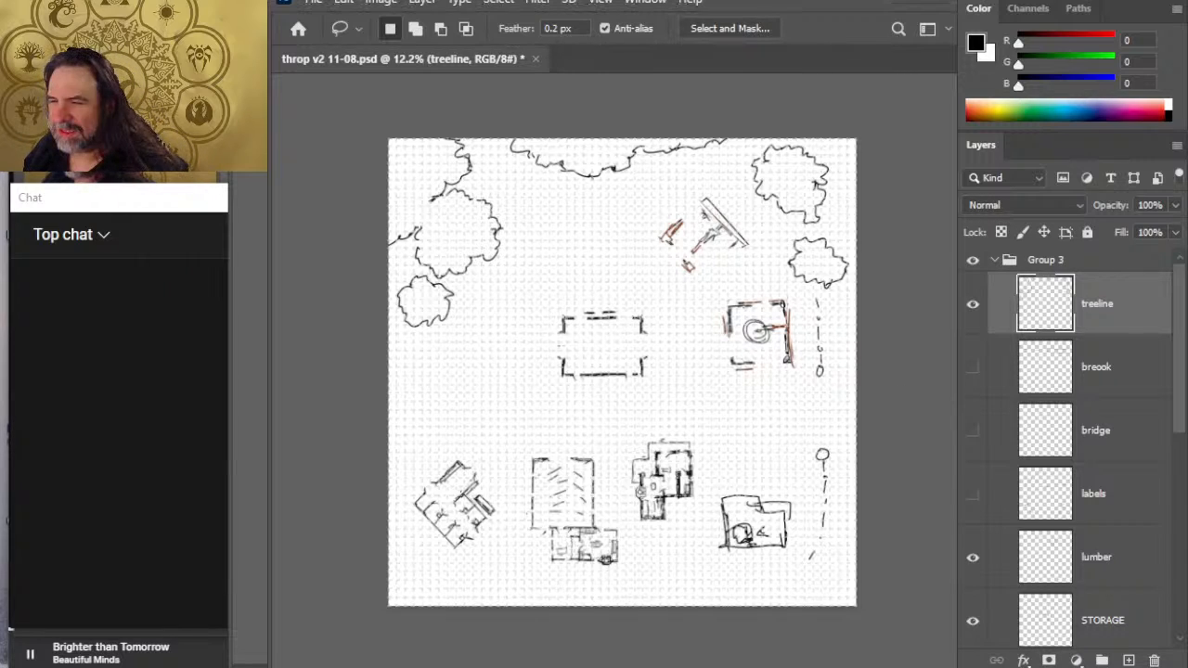
key(alt+Tab)
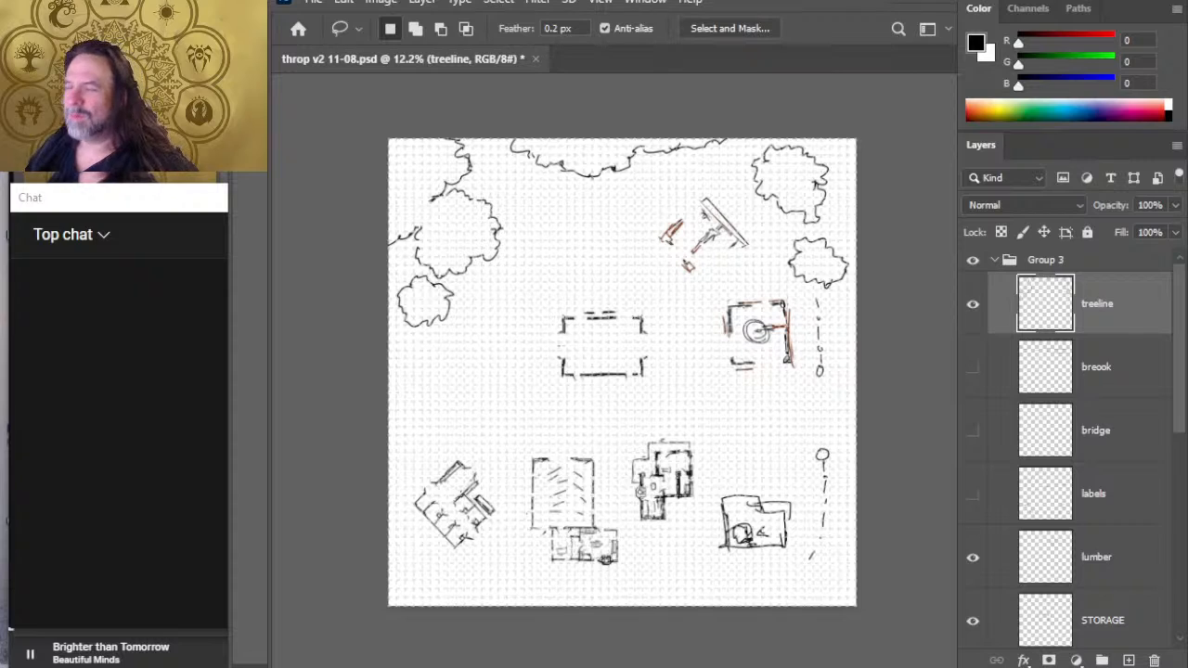
- On a new layer, place black 200 px brush dots at the east gate, the north treeline gap and below the two southeastern buildings
key(b)
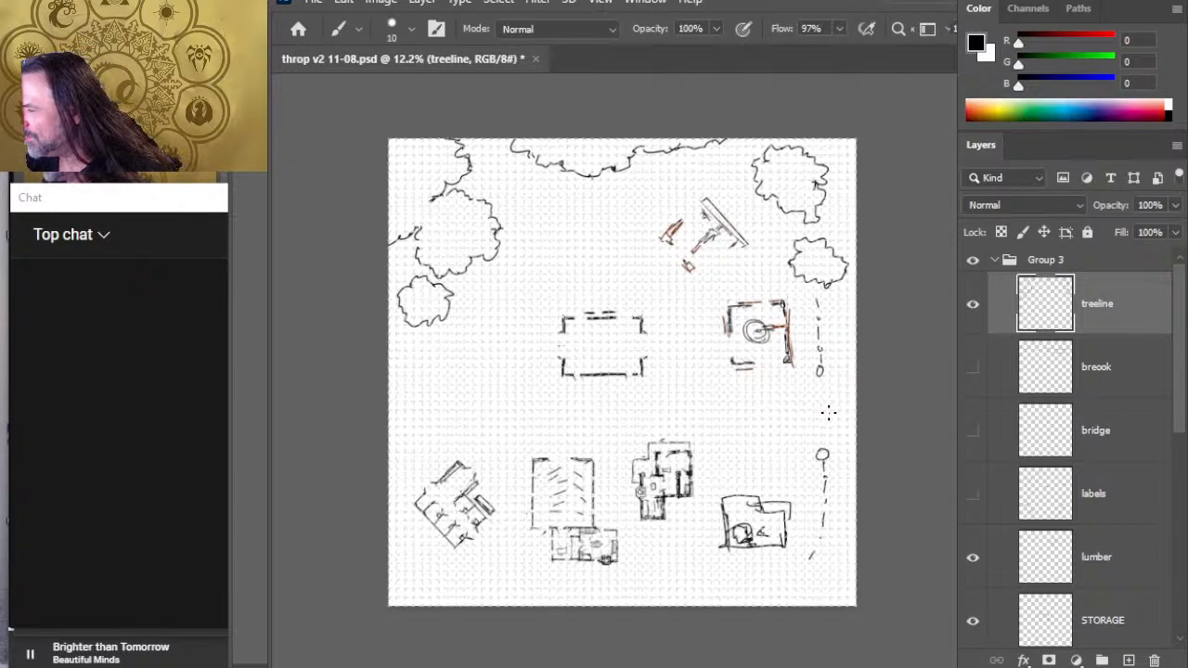
click(1128, 660)
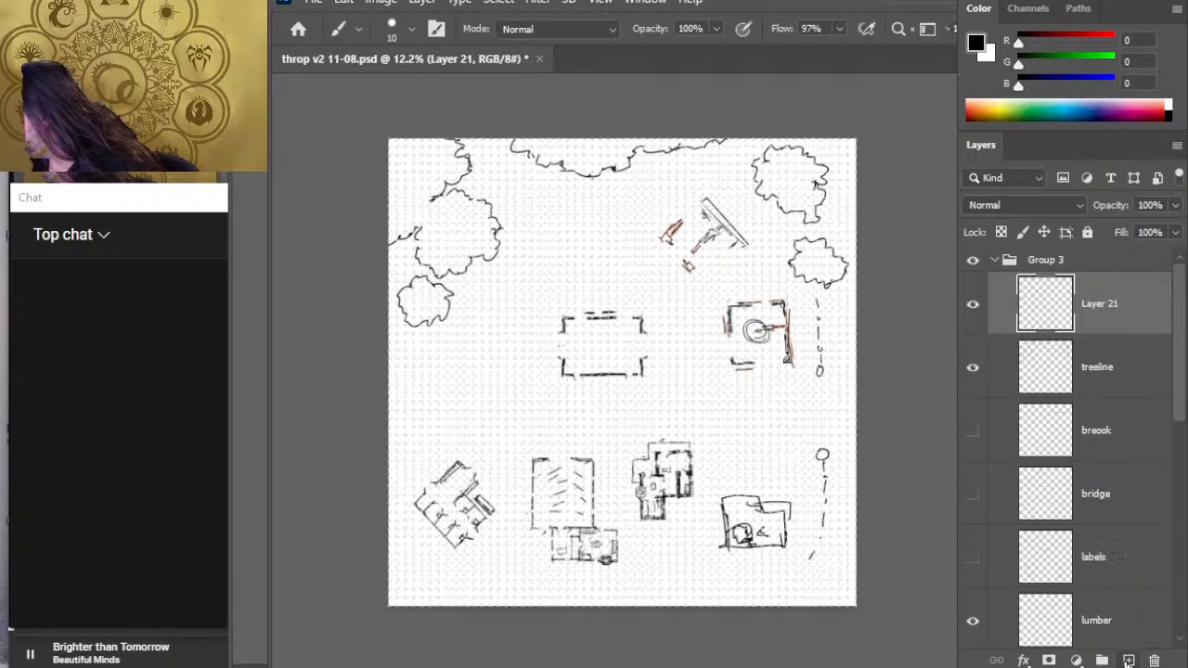
key(bracketright)
key(bracketright)
key(bracketright)
key(bracketright)
key(bracketright)
key(bracketright)
key(bracketright)
key(bracketright)
key(bracketright)
key(bracketright)
key(bracketright)
key(bracketright)
key(bracketright)
key(bracketright)
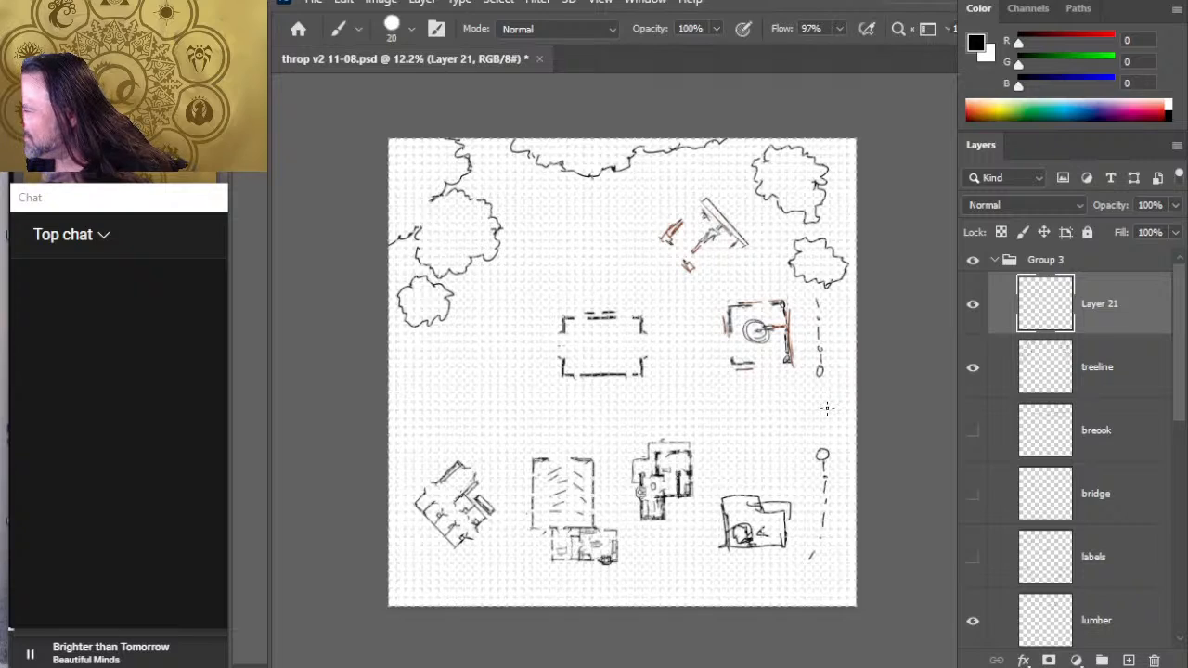
key(bracketleft)
click(827, 397)
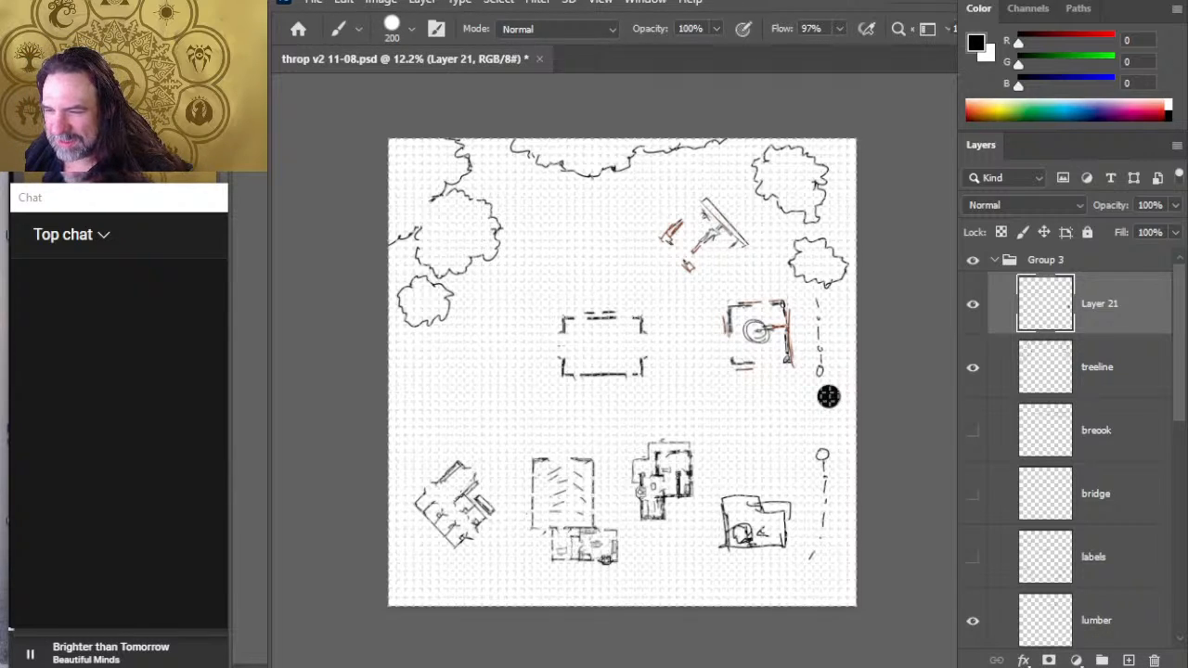
click(507, 176)
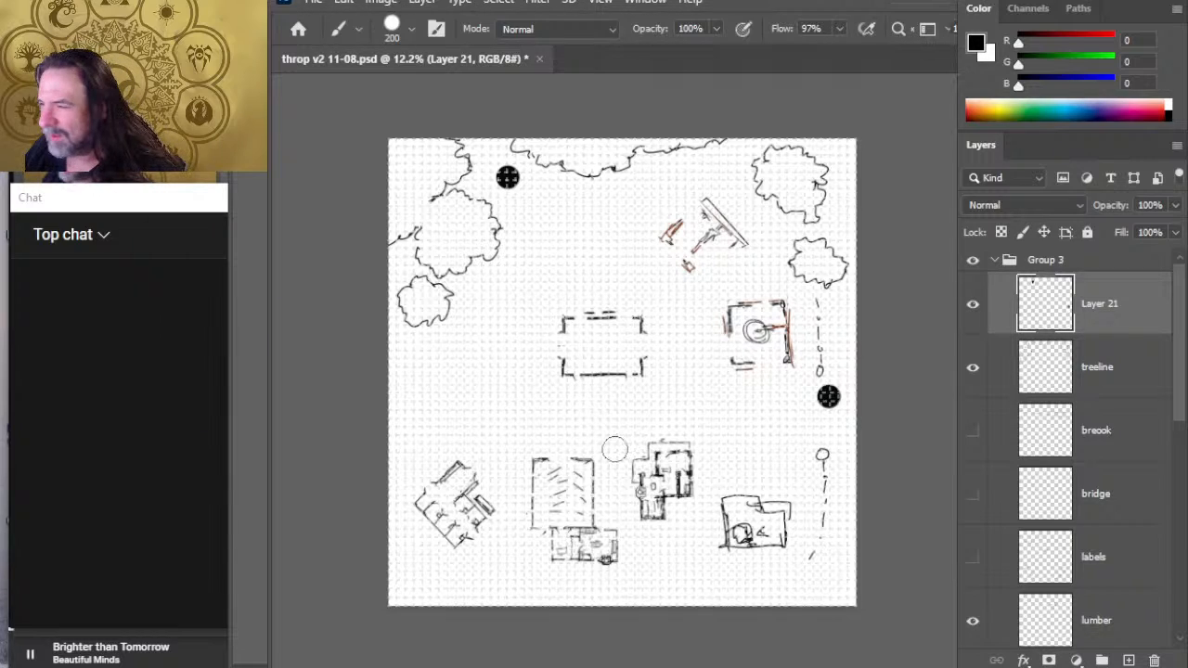
click(667, 538)
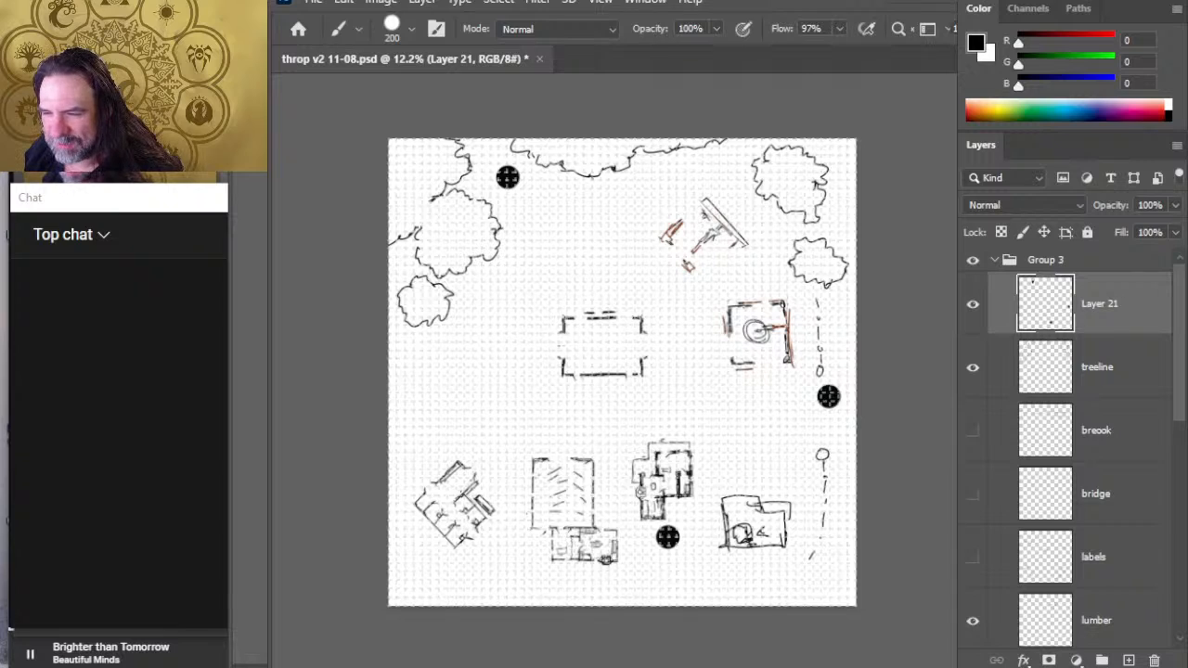
click(751, 568)
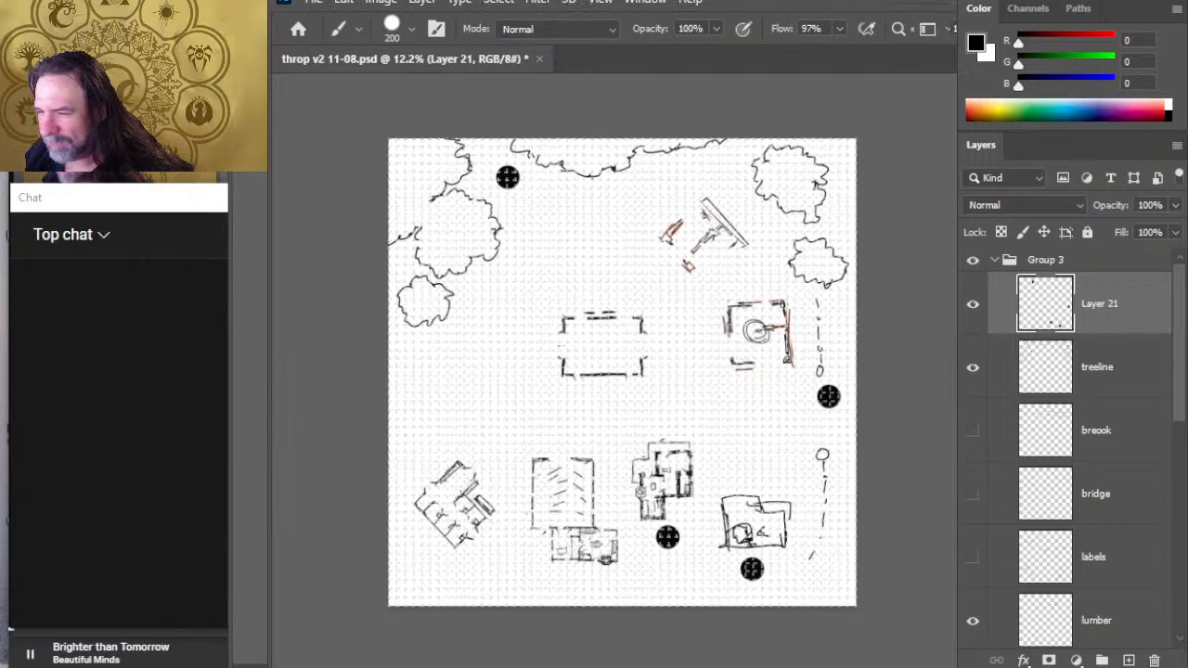
- Place matching black dots beside the lumber area, above the east and central buildings, and below the two southwestern buildings
click(757, 218)
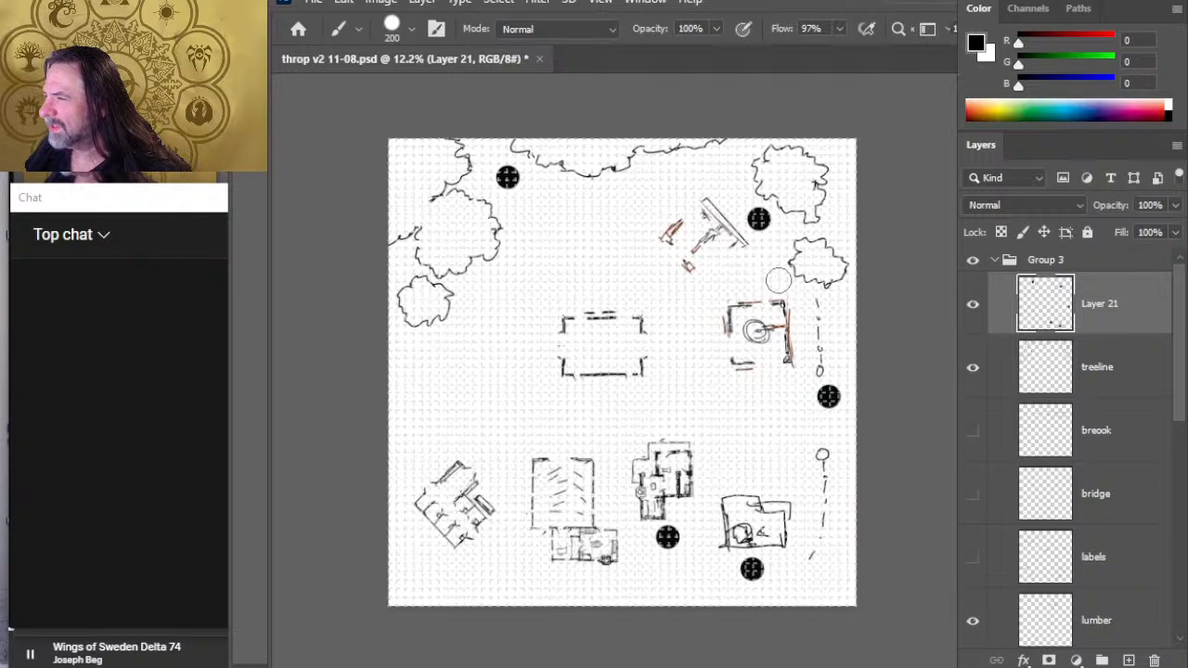
click(776, 280)
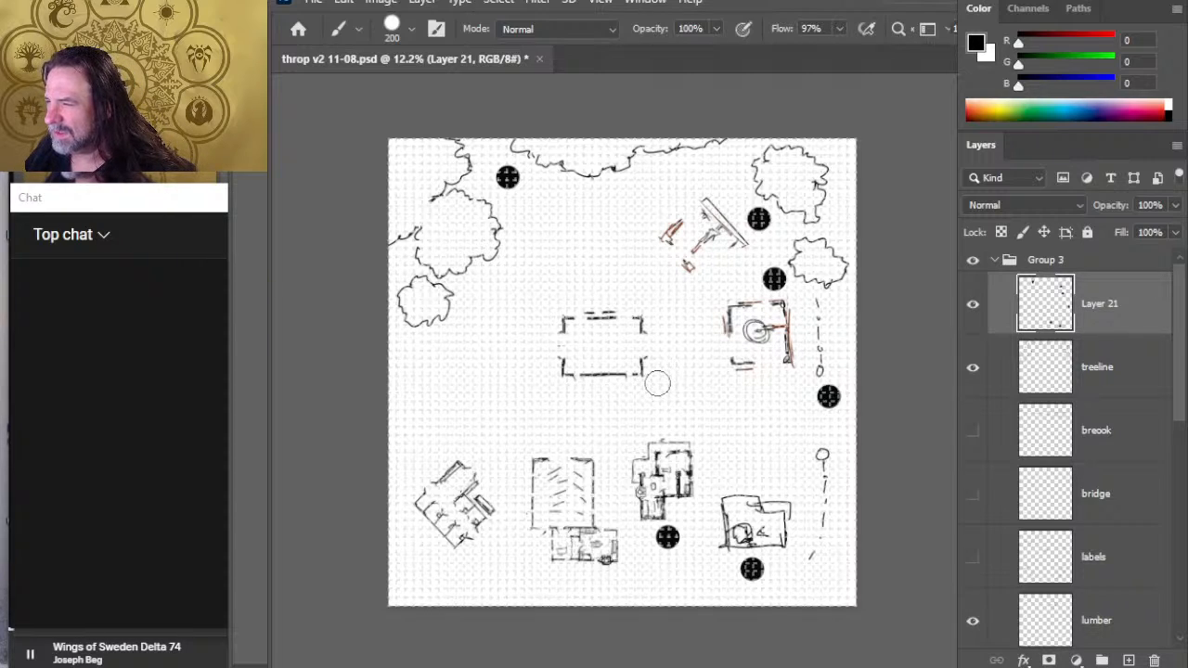
click(568, 293)
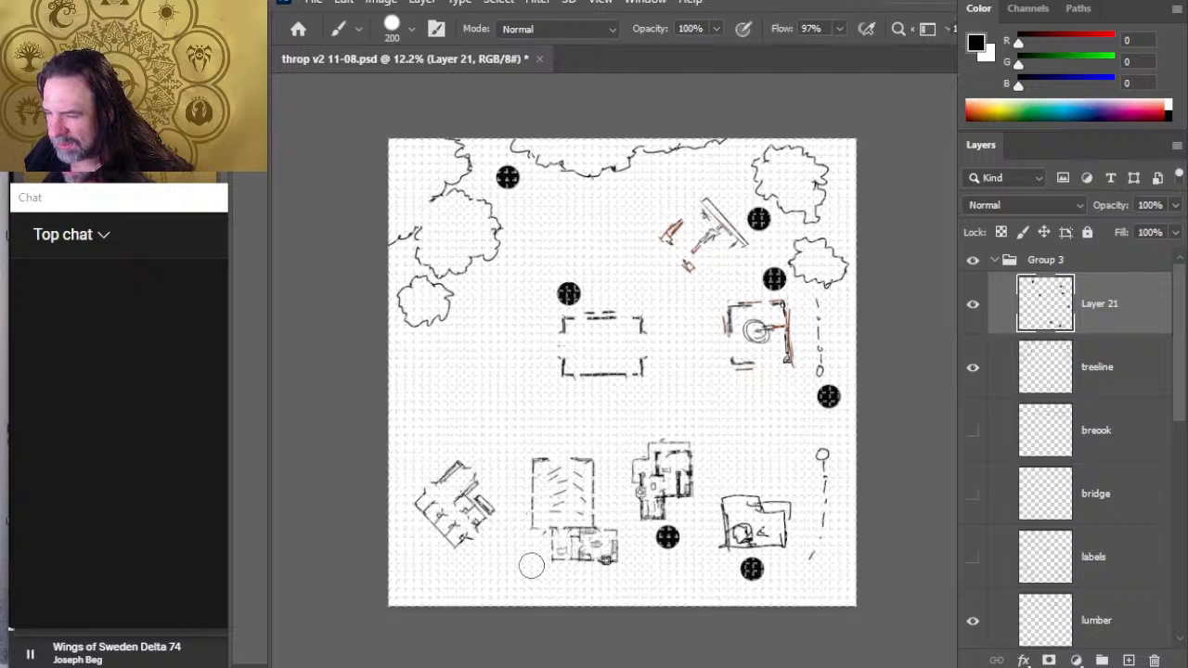
click(429, 549)
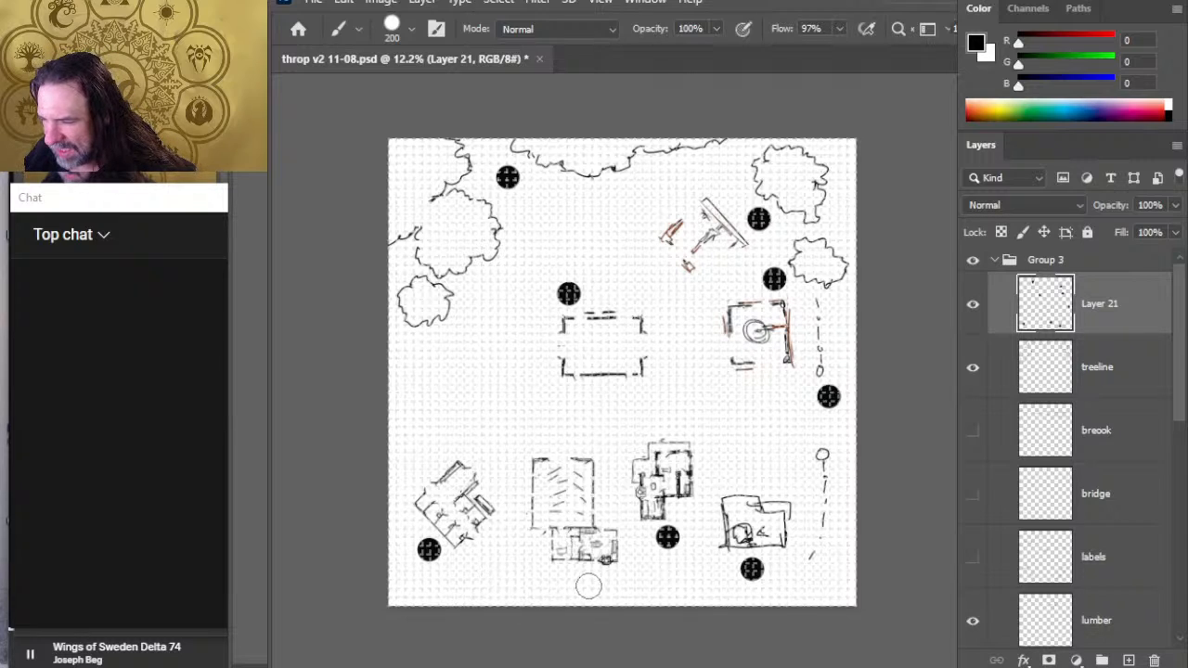
click(578, 579)
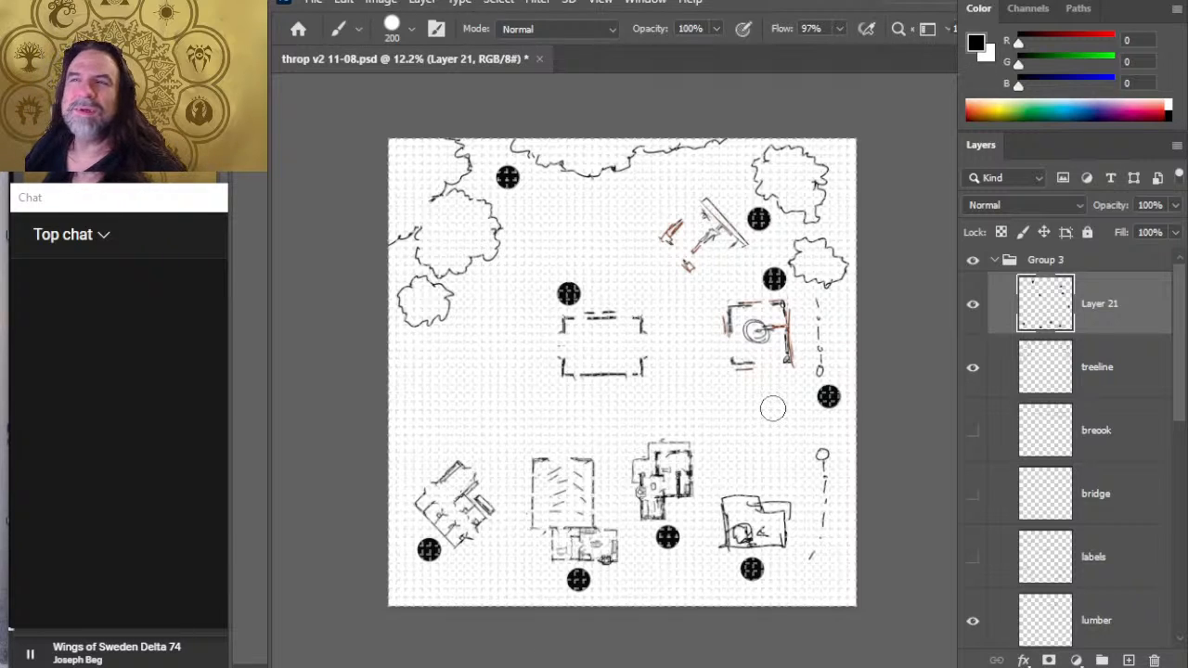
- Switch to a white 20 px brush and write the numeral 1 in the black dot at the east gate
key(bracketleft)
key(bracketleft)
key(bracketleft)
key(x)
key(bracketleft)
key(bracketleft)
key(bracketleft)
key(bracketleft)
key(bracketleft)
key(bracketleft)
key(bracketleft)
key(bracketleft)
key(bracketleft)
key(bracketleft)
key(bracketleft)
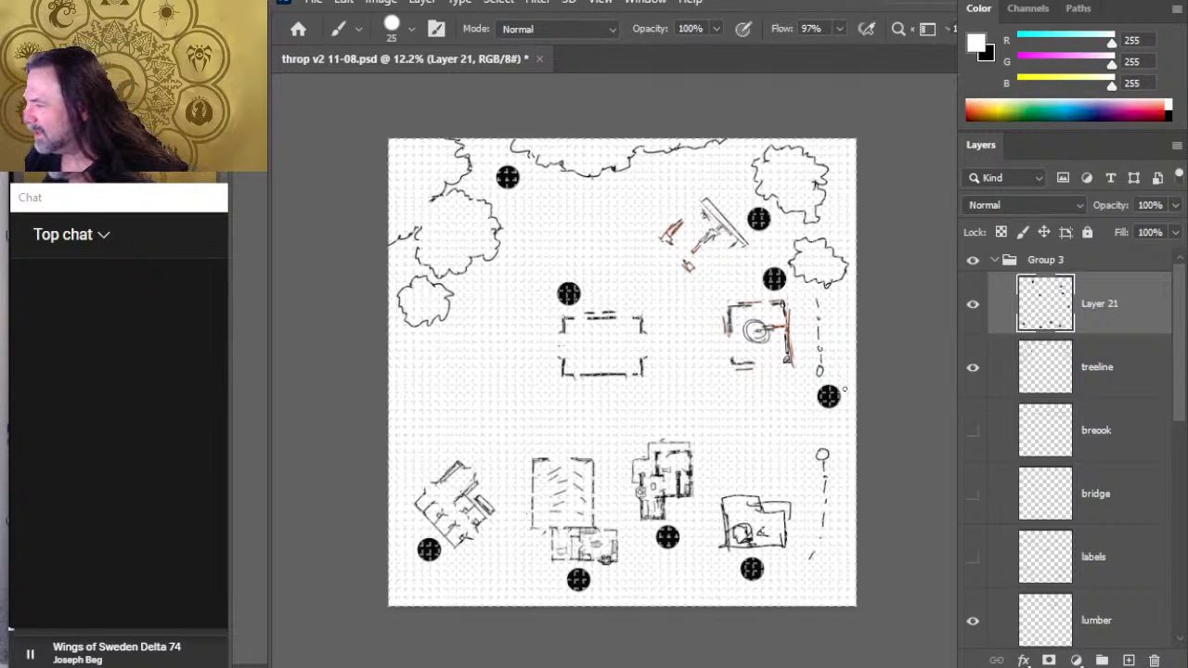
key(bracketleft)
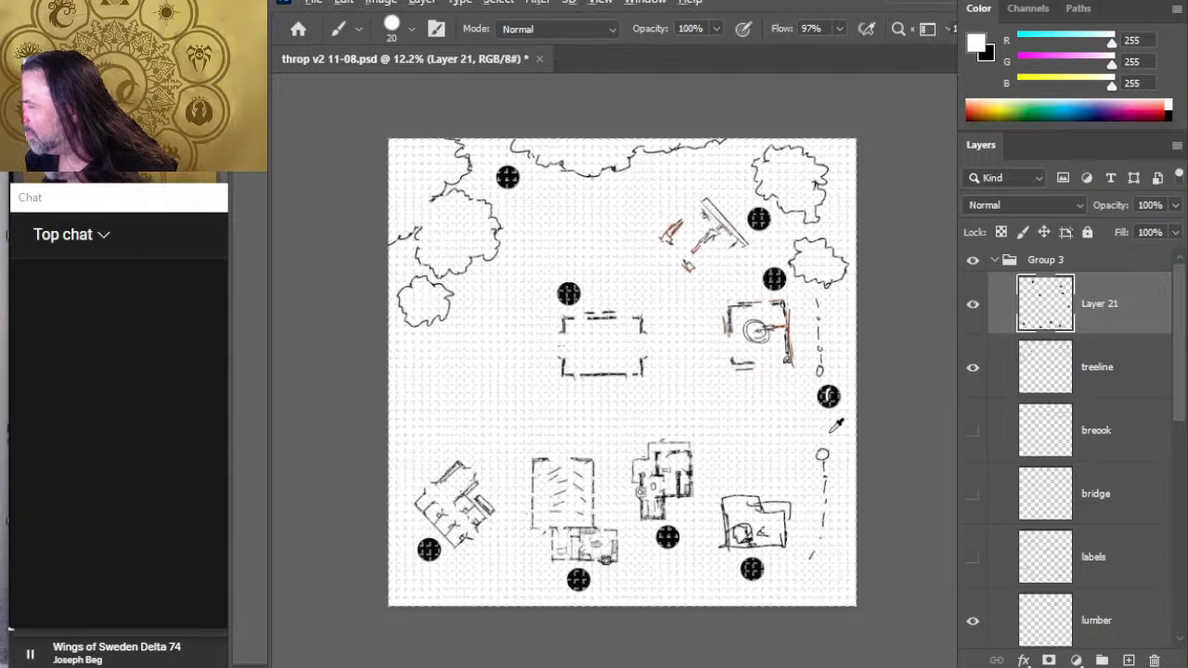
- Write a white numeral 2 in the black dot at the gap in the north treeline
key(z)
click(519, 198)
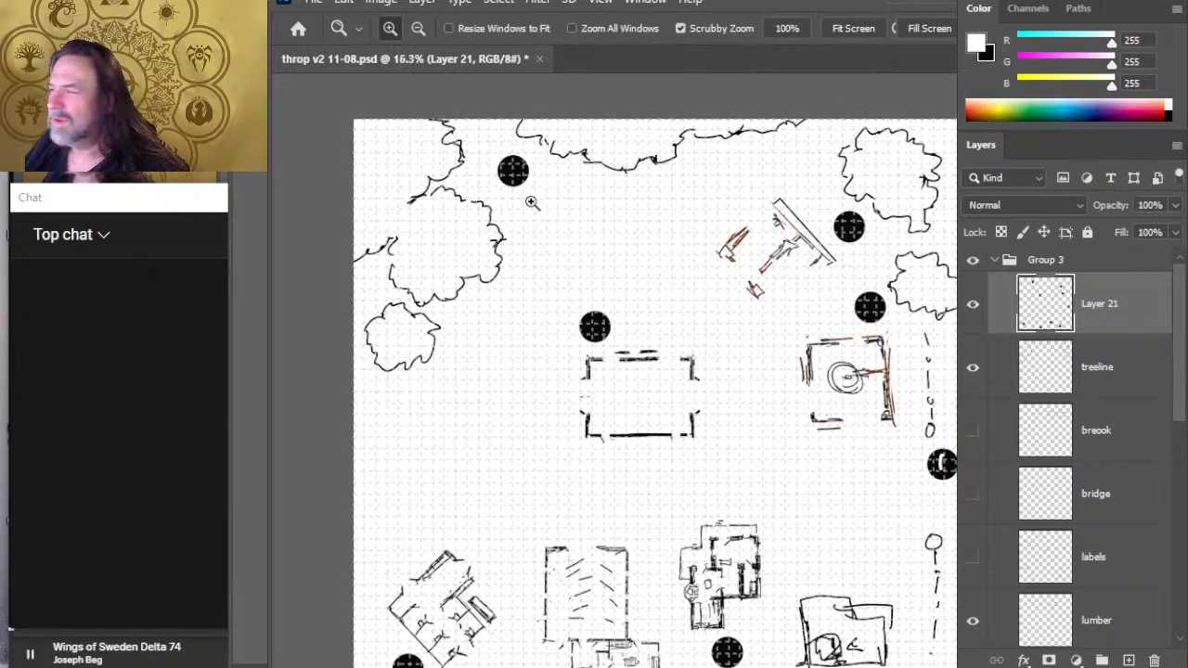
drag(628, 253, 603, 225)
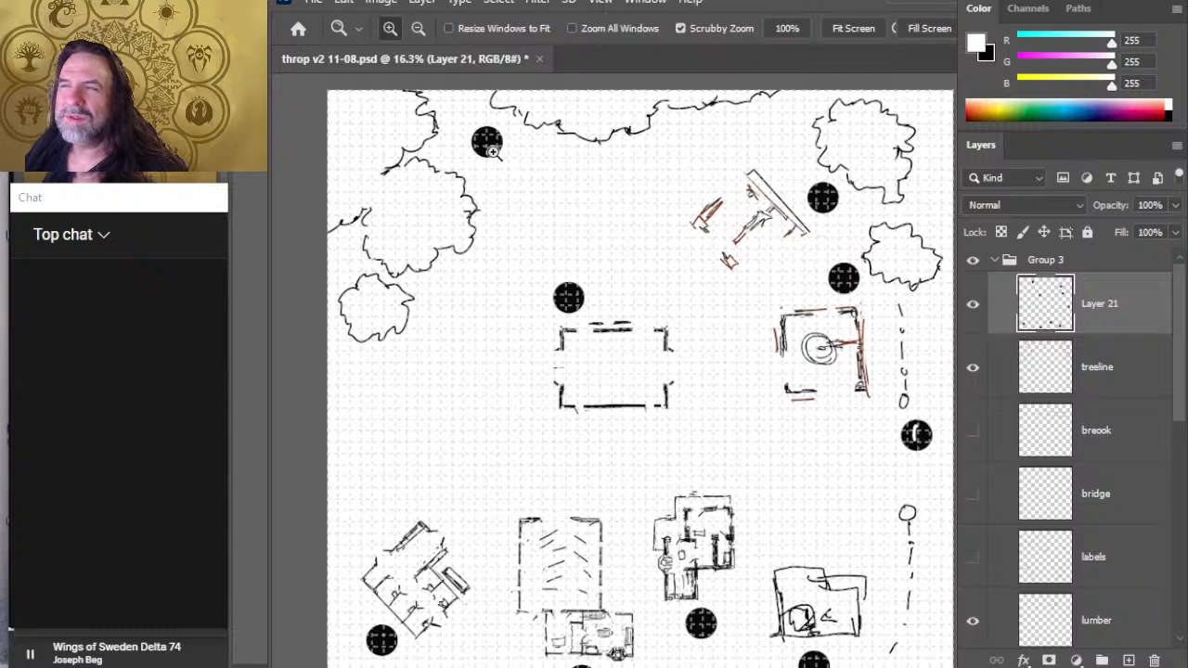
key(b)
drag(480, 136, 499, 148)
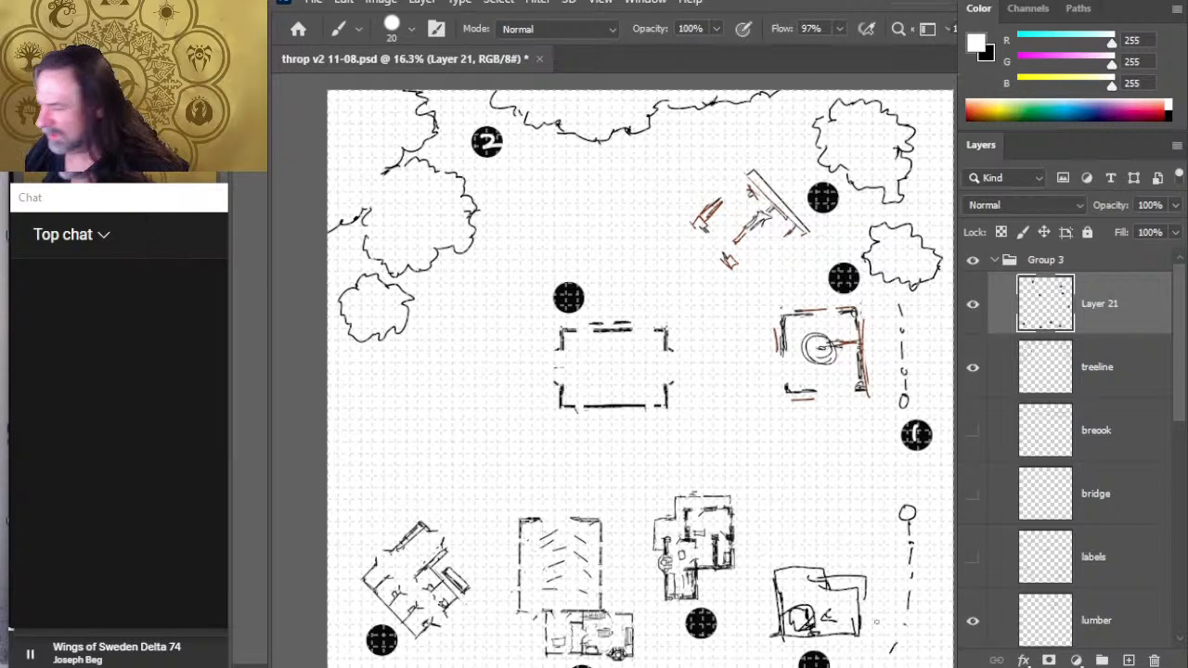
- Number the dots below the two southeastern buildings, 3 for the western one and 4 for the eastern one
drag(694, 613, 701, 629)
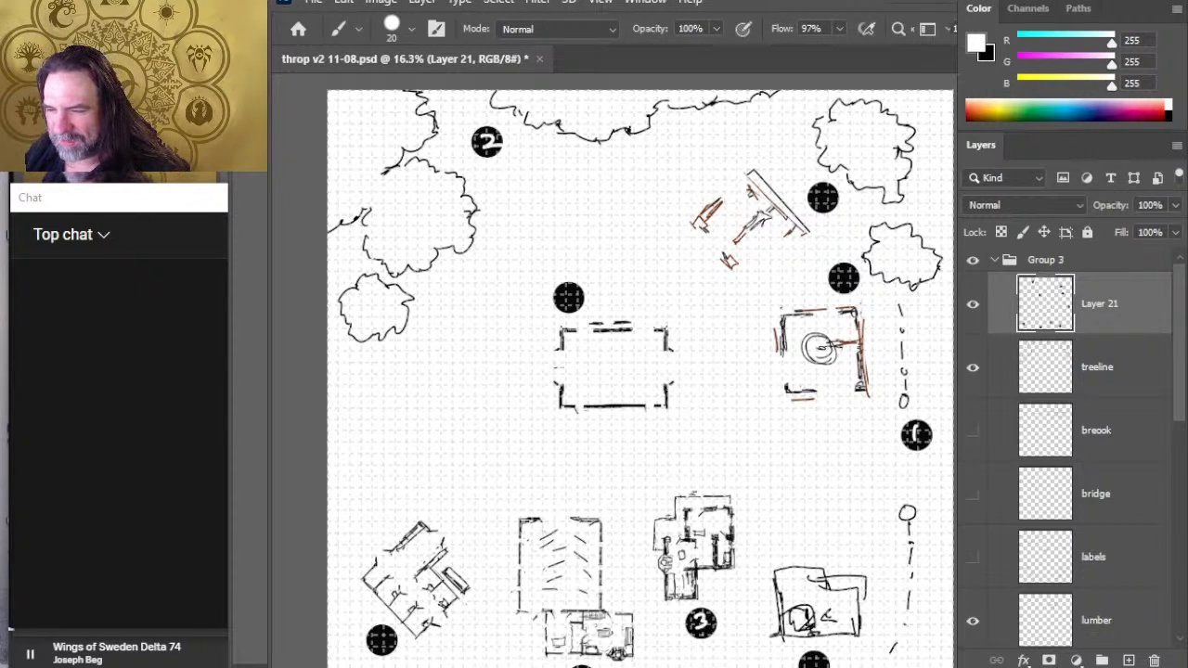
drag(818, 570, 787, 506)
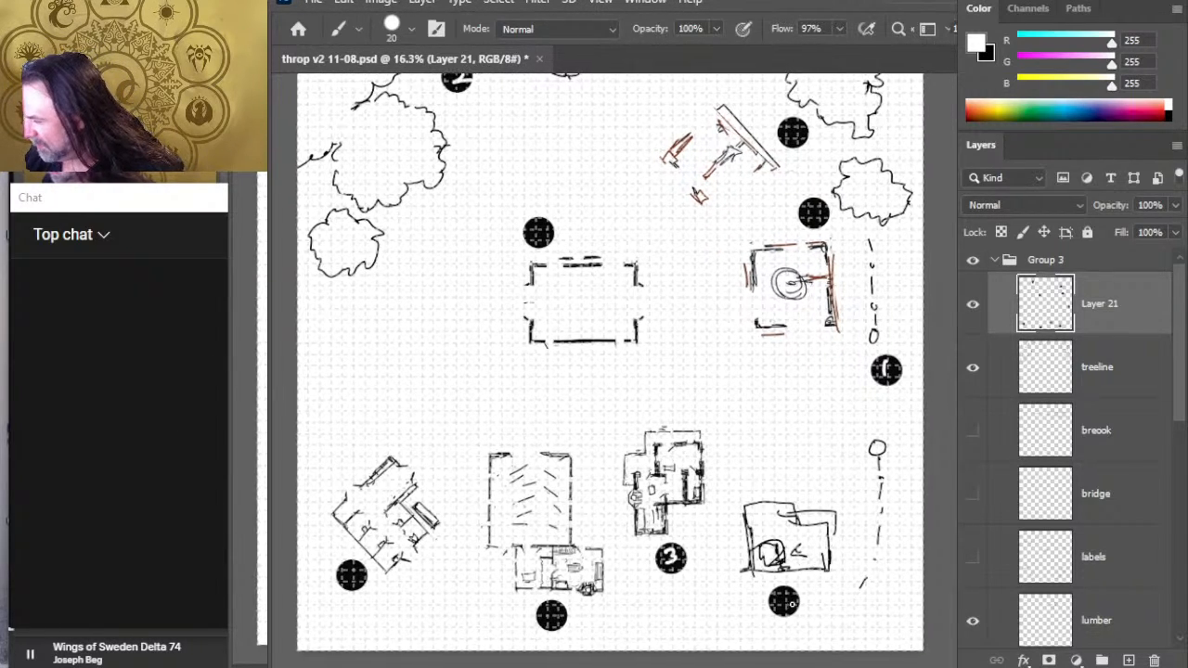
mouse_move(778, 590)
mouse_down()
mouse_move(775, 600)
mouse_move(792, 600)
mouse_up()
drag(789, 591, 783, 610)
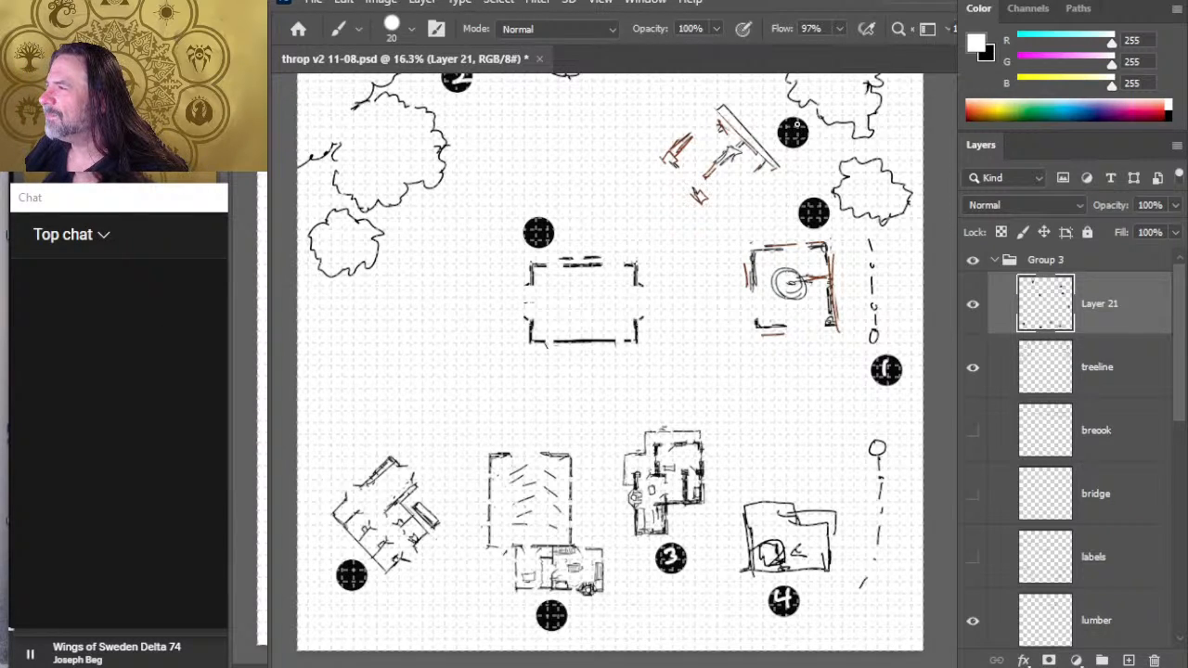
- Write 5 in the dot beside the lumber area and 6 in the dot above the central building
mouse_move(798, 123)
mouse_down()
mouse_move(785, 140)
mouse_move(786, 124)
mouse_move(789, 143)
mouse_up()
key(ctrl+z)
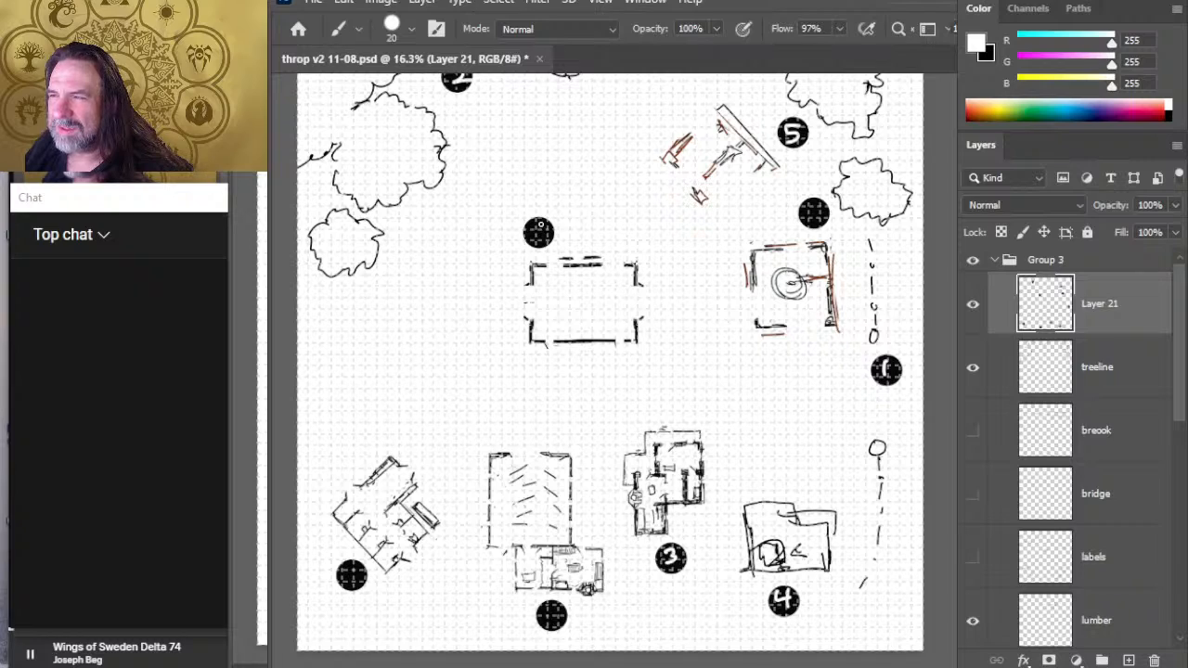
drag(542, 223, 540, 234)
key(e)
key(ctrl+z)
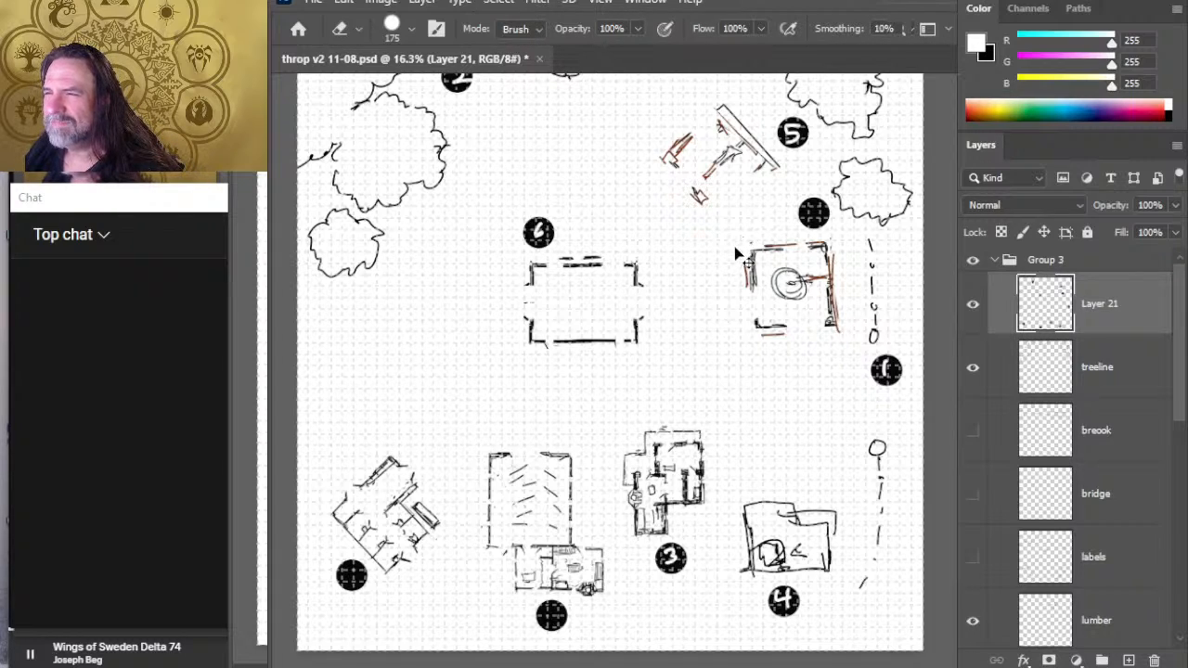
- Replace the central dot's 6 with 7, and write 6 above the eastern building, 8 below the far southwestern building and 9 below its eastern neighbour
key(b)
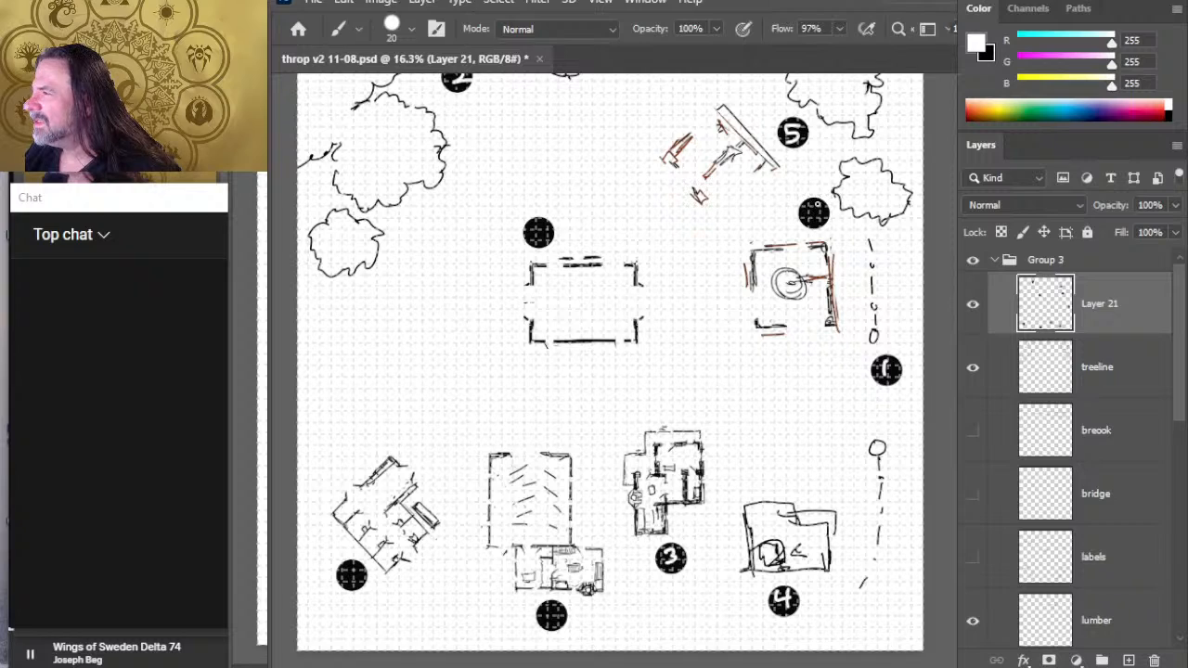
drag(818, 200, 813, 209)
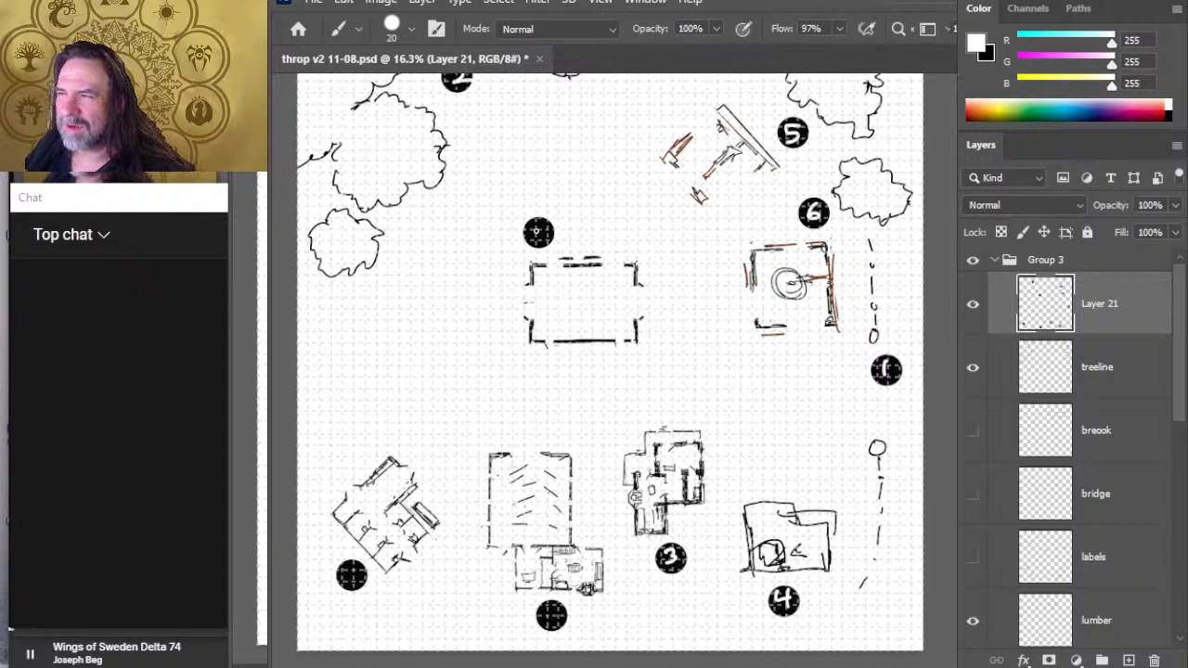
mouse_move(534, 223)
mouse_down()
mouse_move(545, 223)
mouse_move(537, 244)
mouse_up()
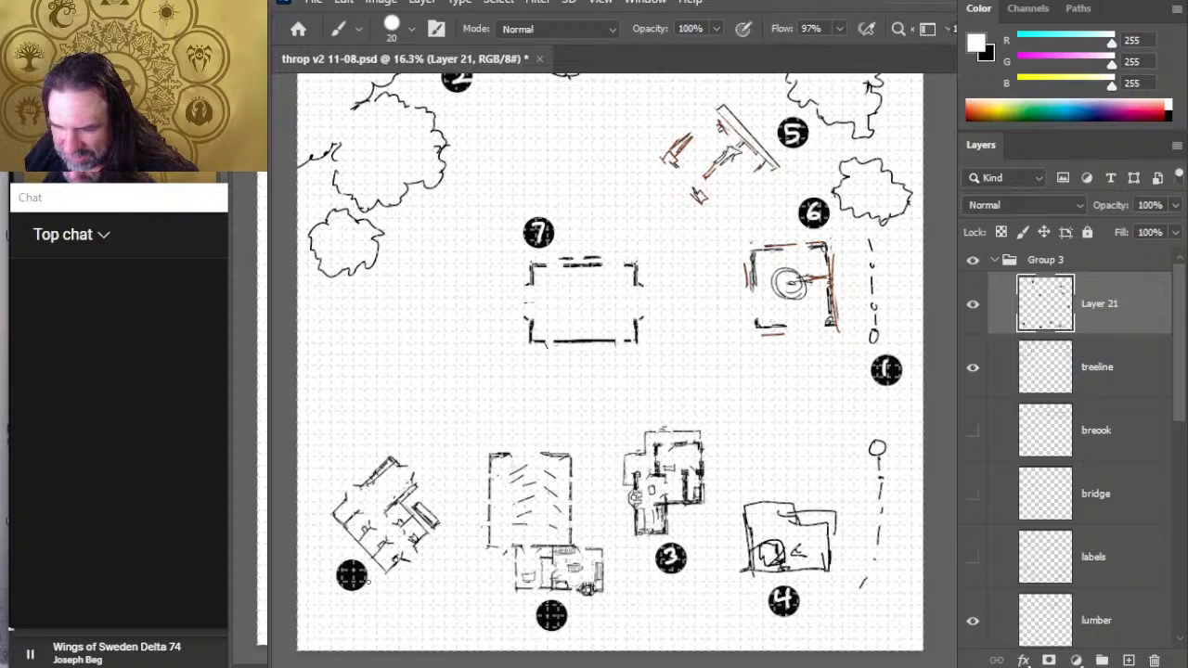
mouse_move(356, 567)
mouse_down()
mouse_move(349, 584)
mouse_move(353, 568)
mouse_up()
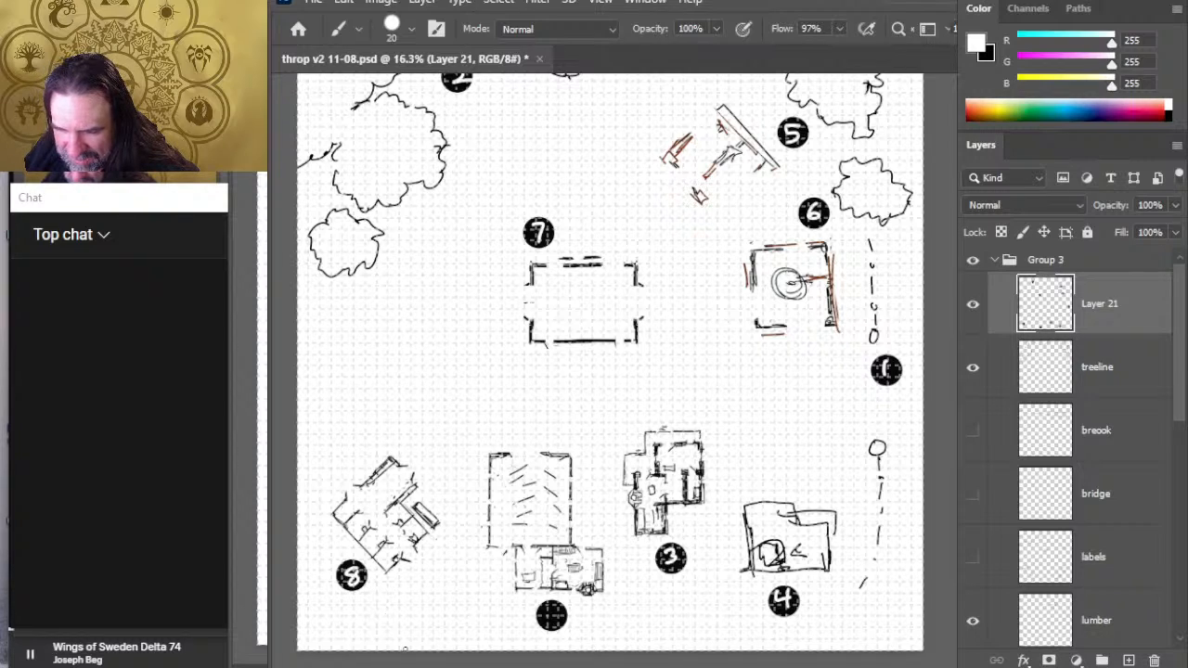
drag(551, 614, 552, 624)
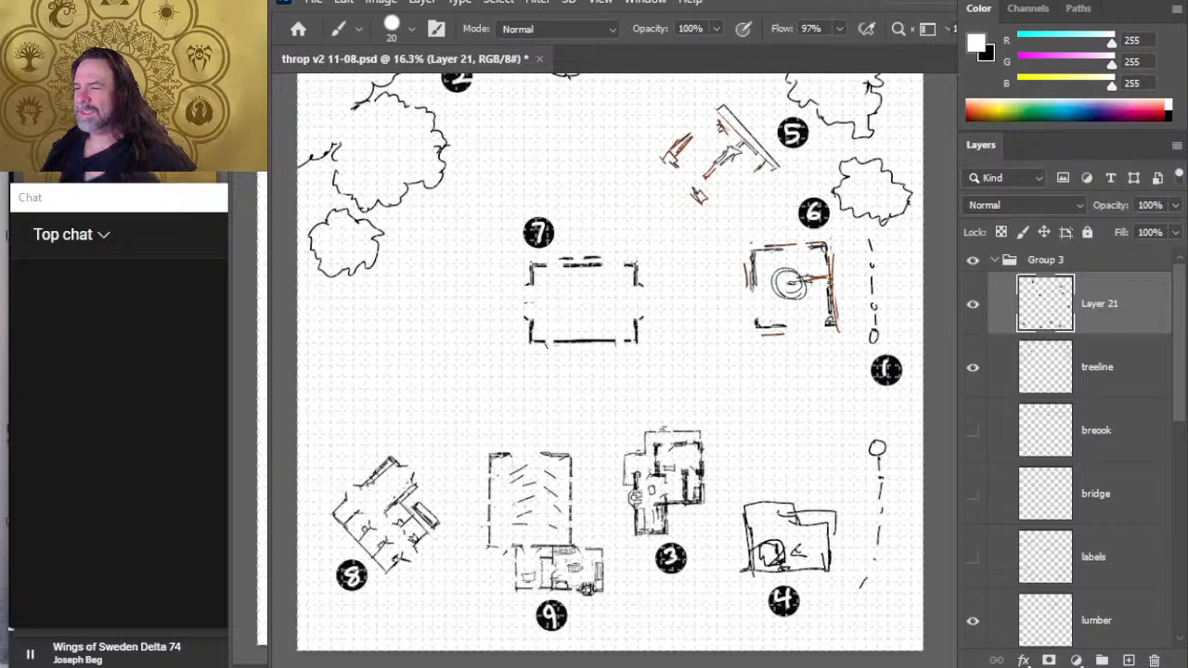
- Save the fully numbered thorp map and switch to the "CRYSTALS OF" text document in Chrome
key(z)
drag(757, 345, 741, 344)
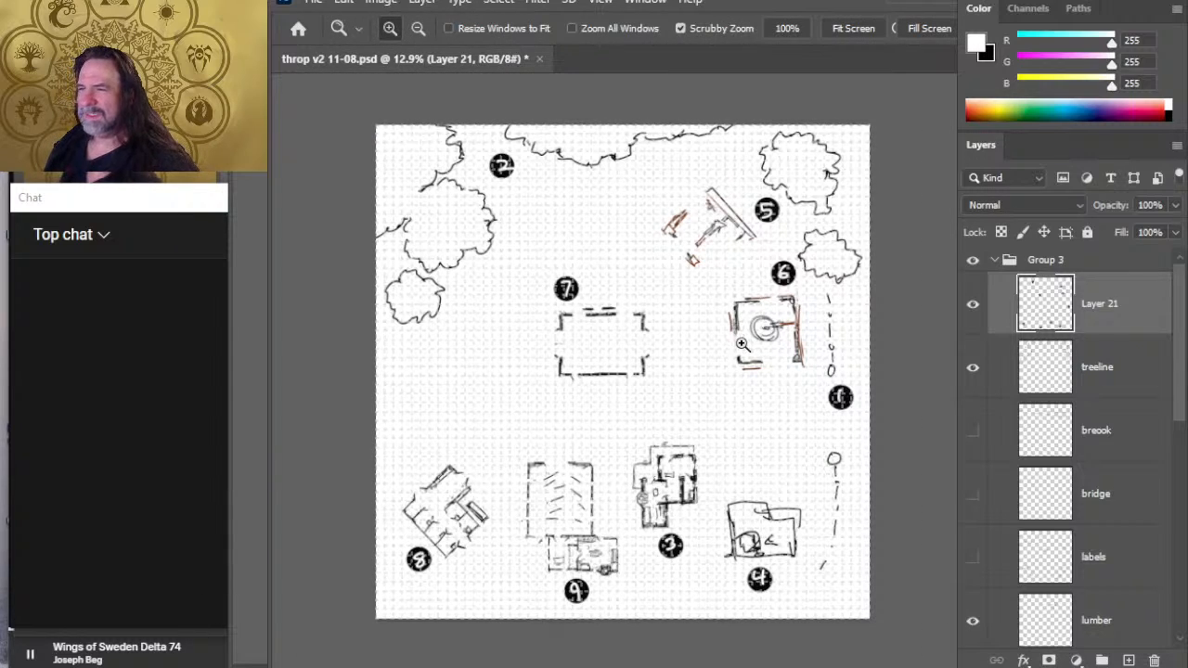
key(ctrl+s)
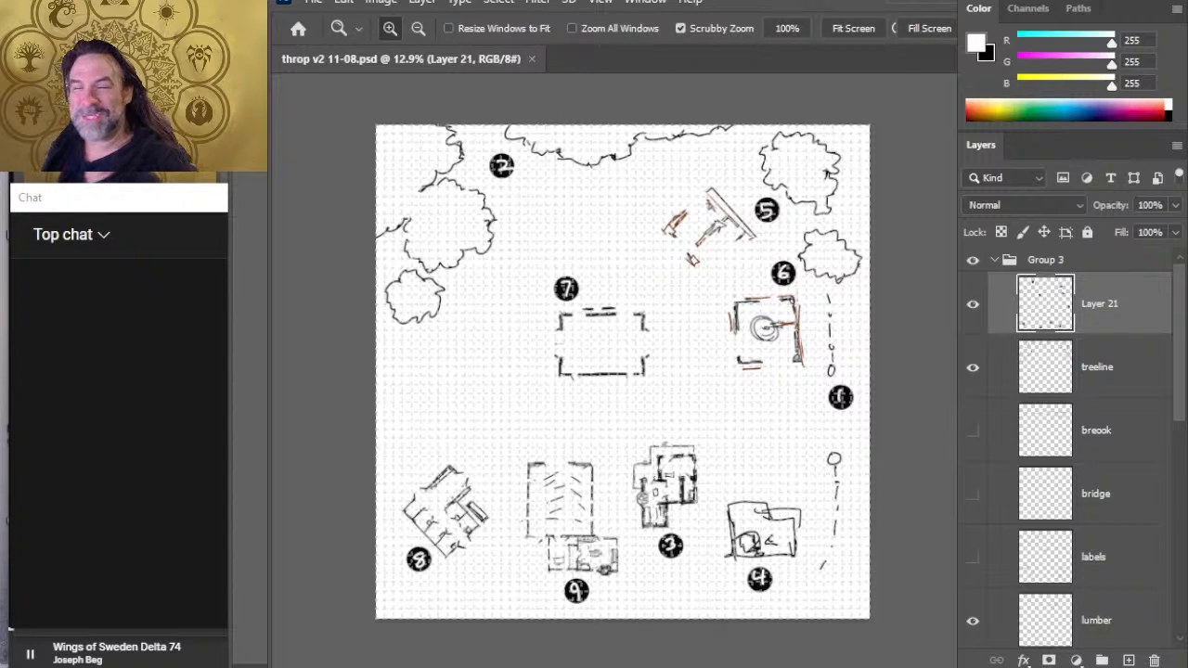
key(alt)
key(alt+Tab)
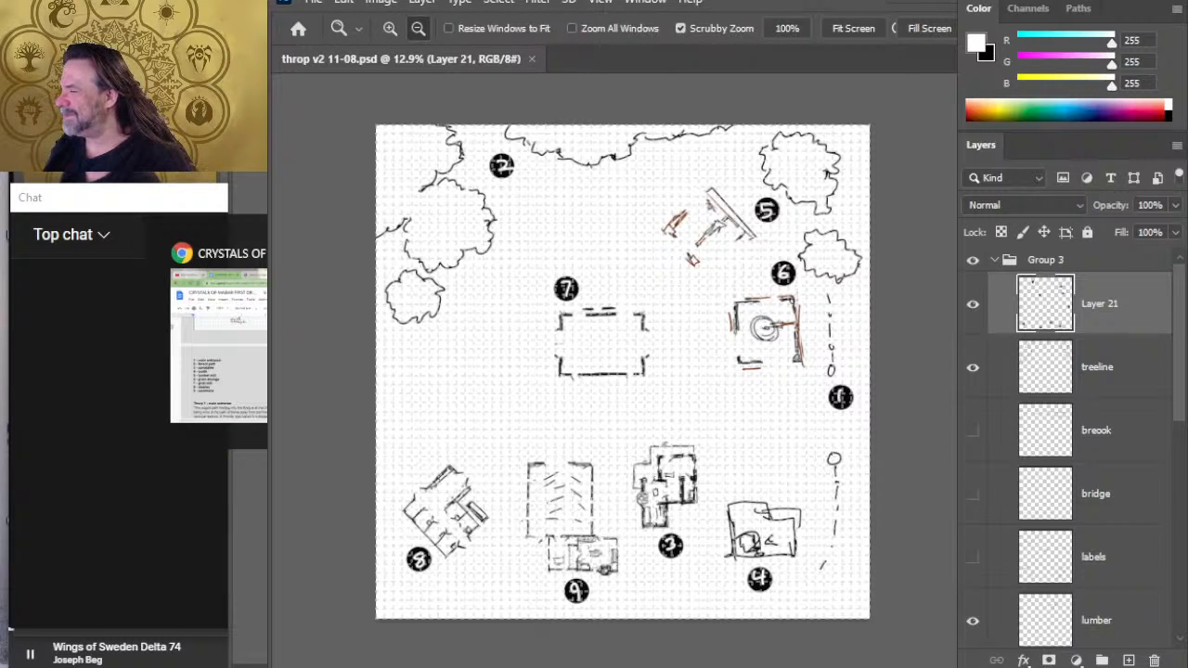